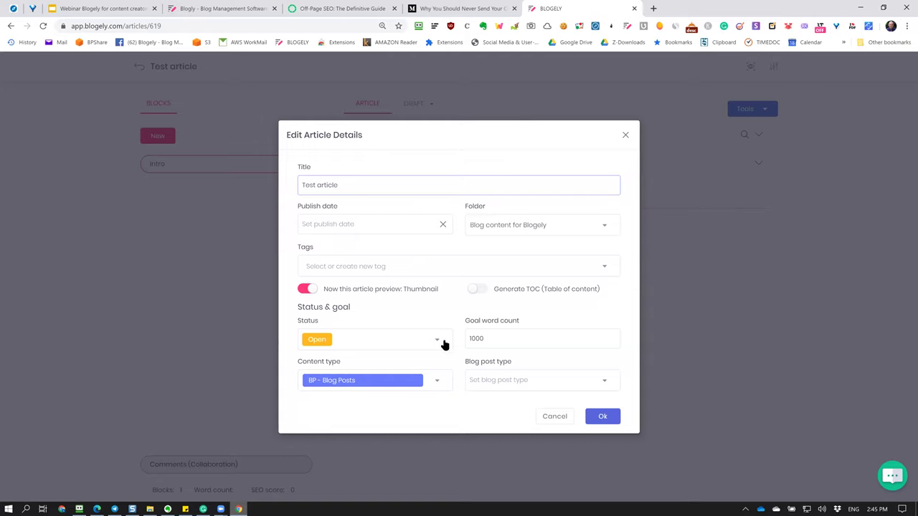
Add tag1 to the Test article's tags and save the article details.
left_click(316, 266)
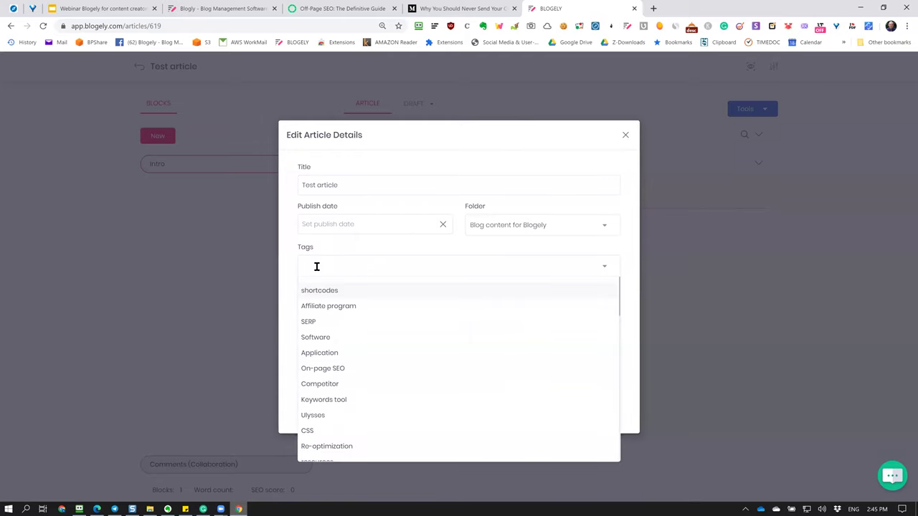
type("tag1")
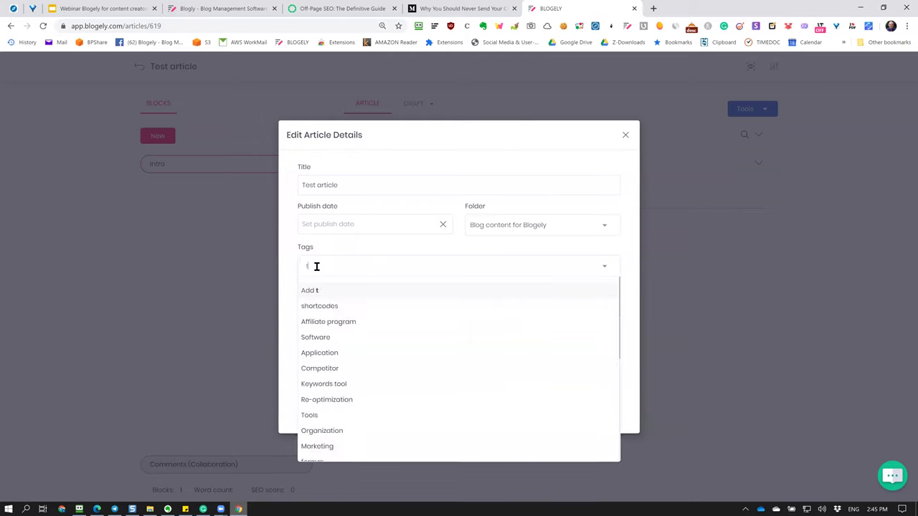
key("Return")
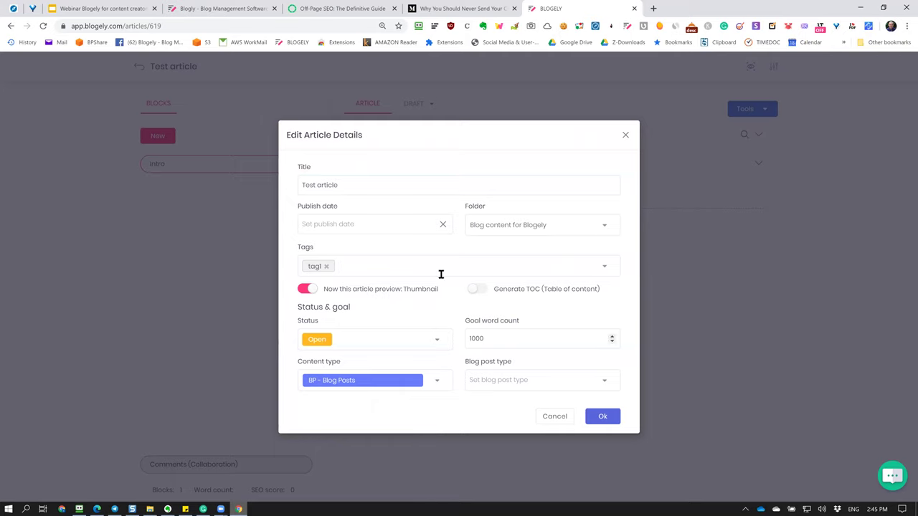
left_click(603, 417)
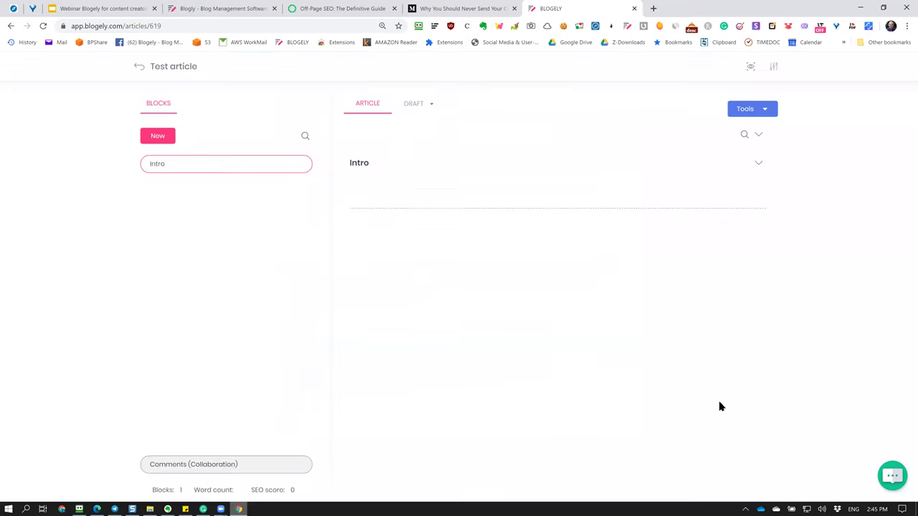
Return to the articles list, clear the parr filter, and open the Content Marketing Vs. Content Management article.
left_click(148, 69)
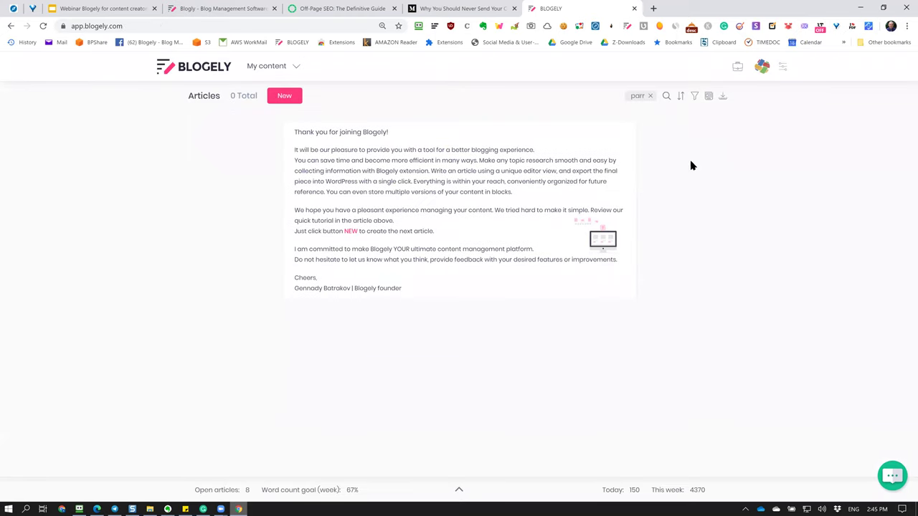
left_click(650, 97)
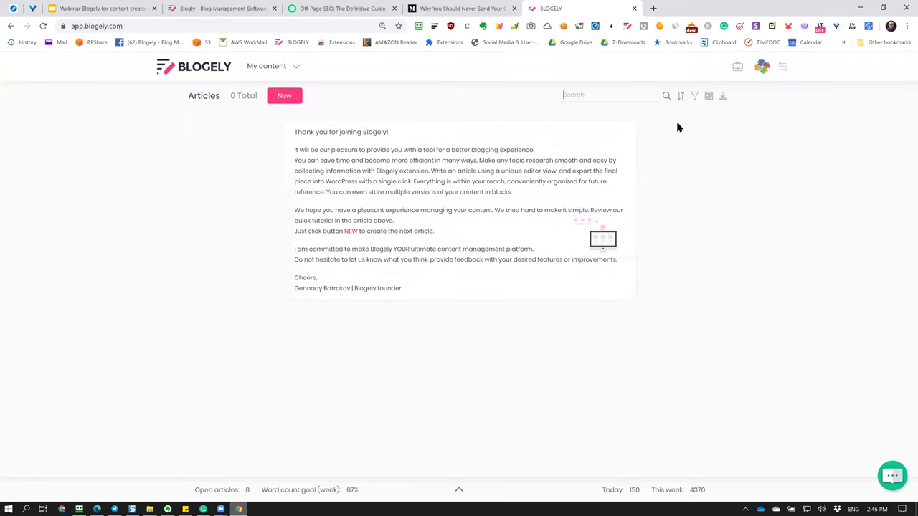
scroll(598, 199, "down", 5)
scroll(598, 199, "up", 5)
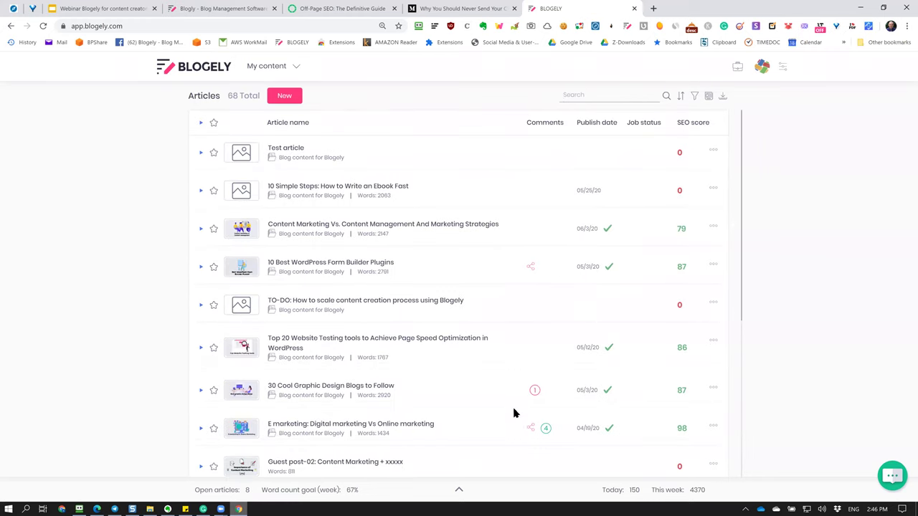
scroll(500, 381, "down", 4)
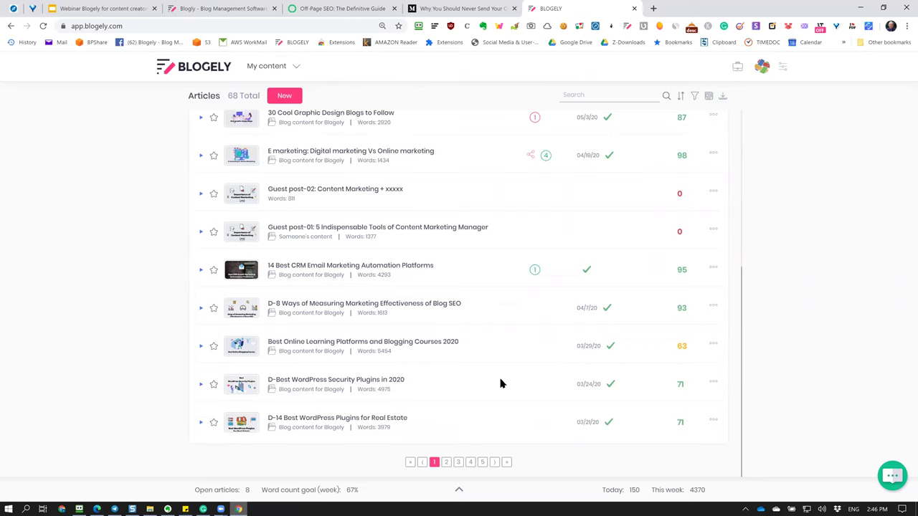
scroll(555, 373, "up", 4)
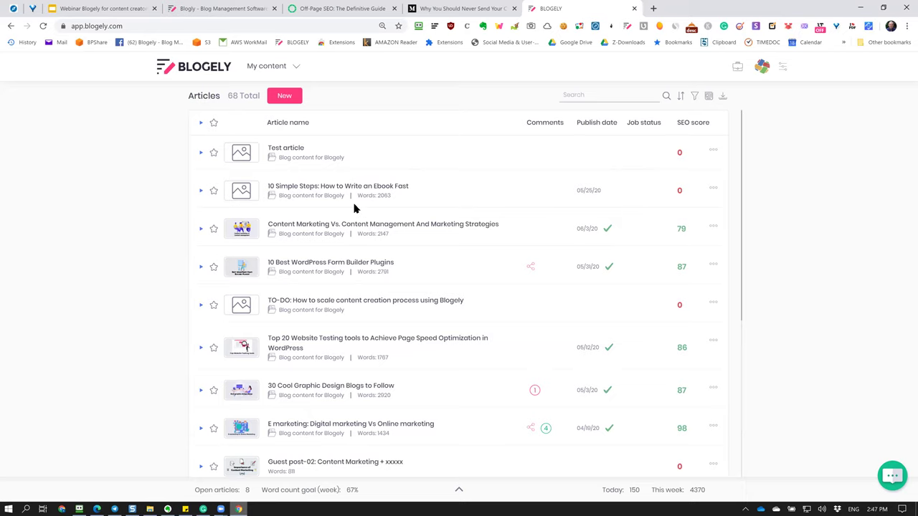
left_click(380, 224)
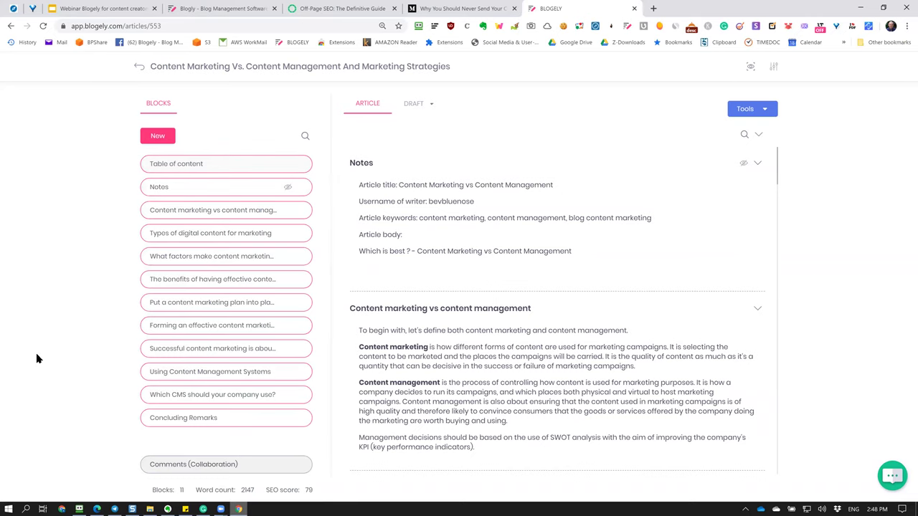
Move the Notes block below Content marketing vs content management, then preview the article.
scroll(484, 351, "down", 6)
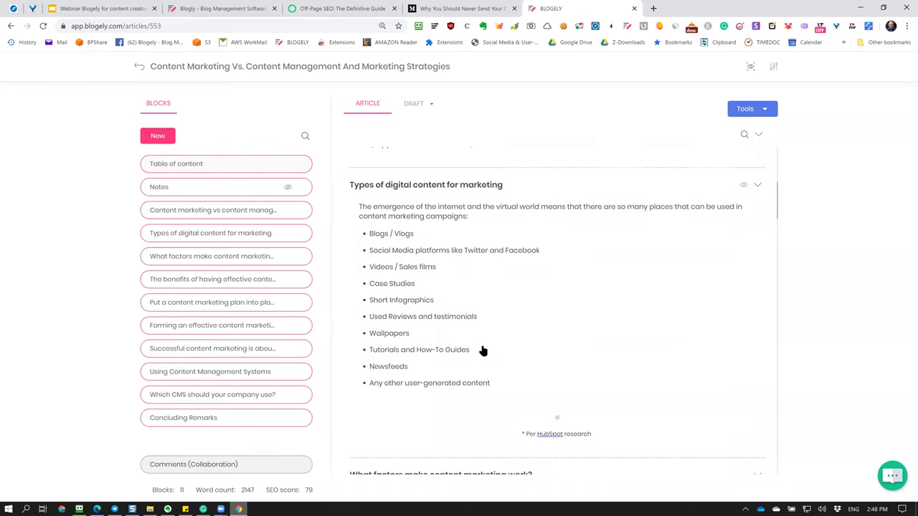
scroll(484, 352, "down", 2)
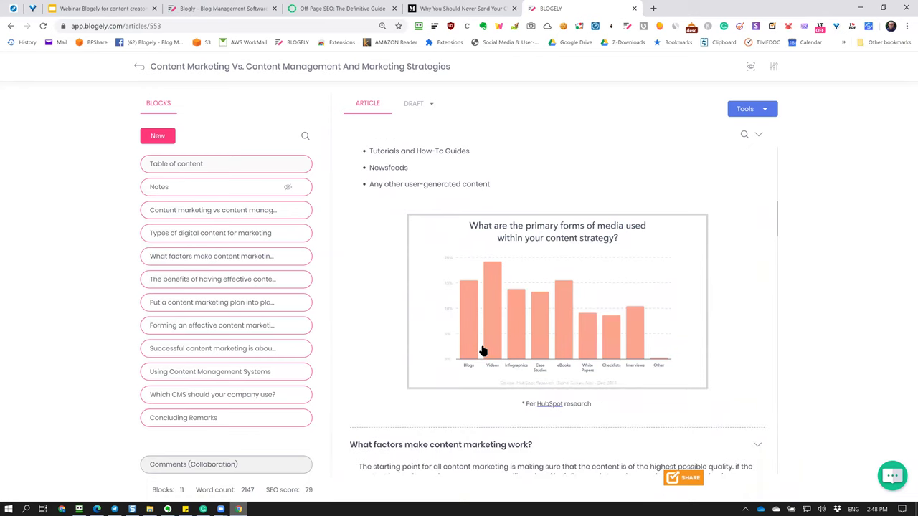
scroll(483, 351, "up", 8)
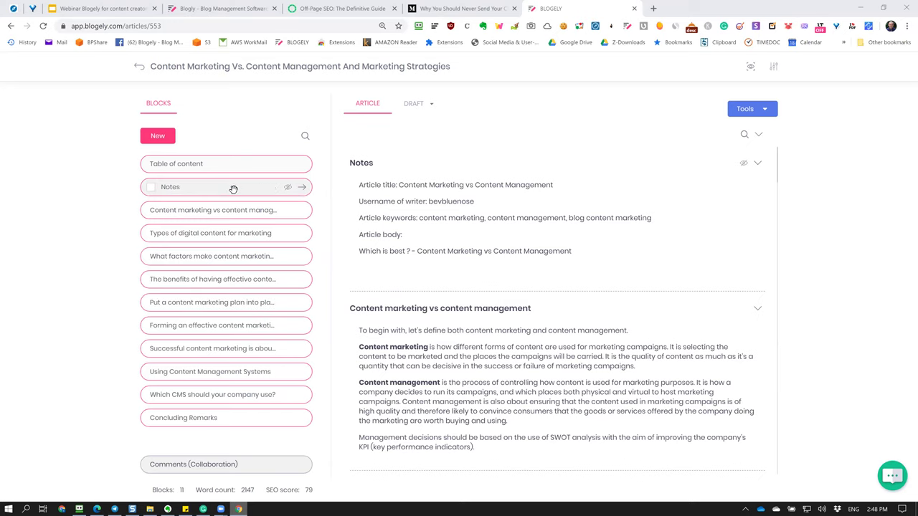
left_click_drag(190, 194, 189, 234)
left_click_drag(190, 248, 188, 251)
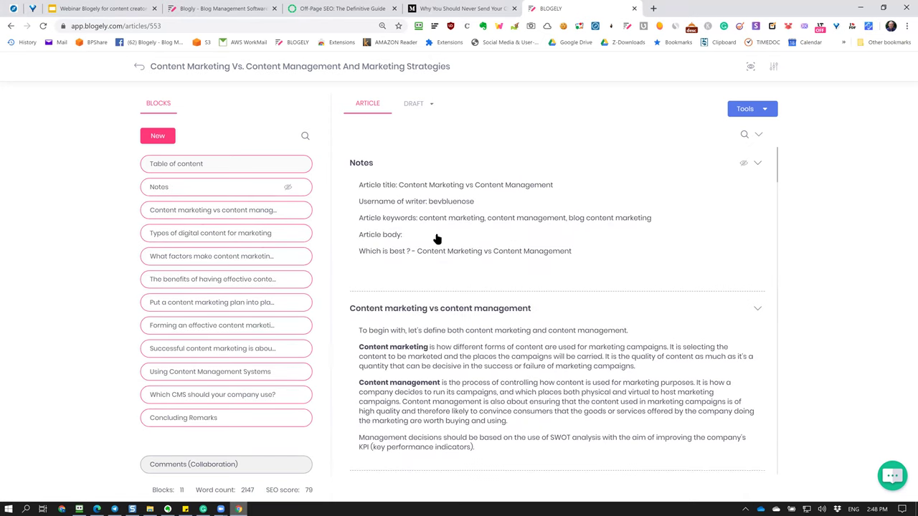
left_click_drag(237, 195, 238, 228)
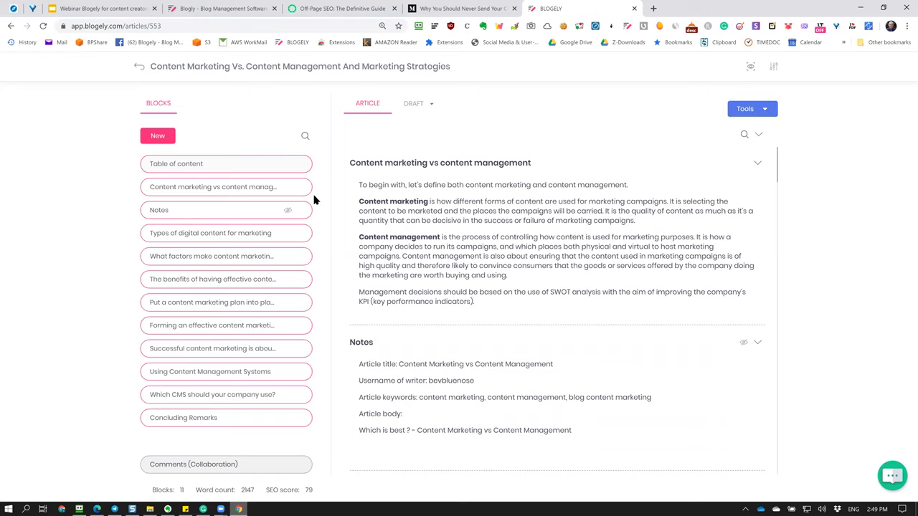
left_click(750, 66)
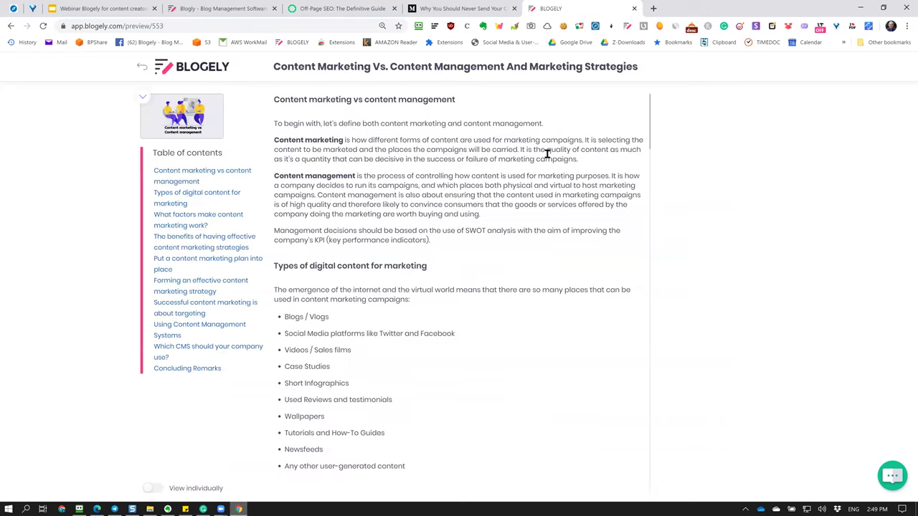
Scroll down through the article preview to its closing sections.
scroll(546, 153, "down", 4)
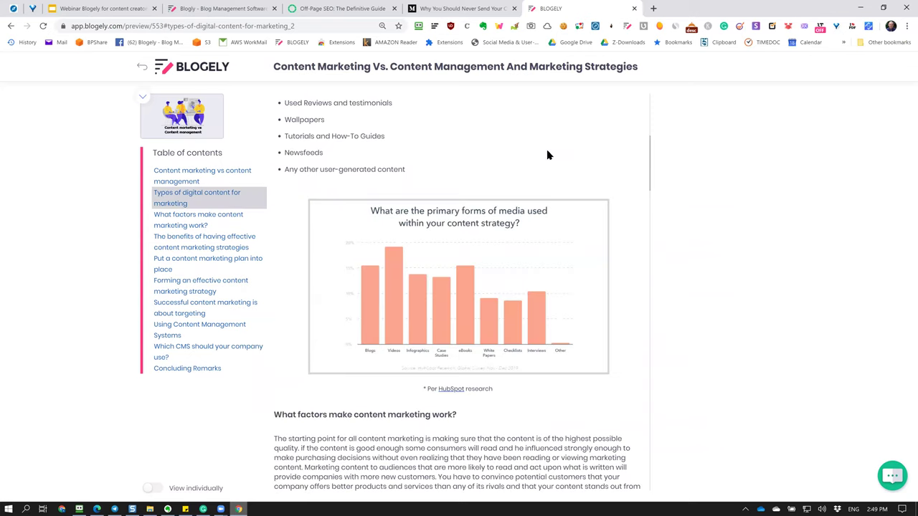
scroll(546, 153, "up", 4)
scroll(546, 153, "down", 15)
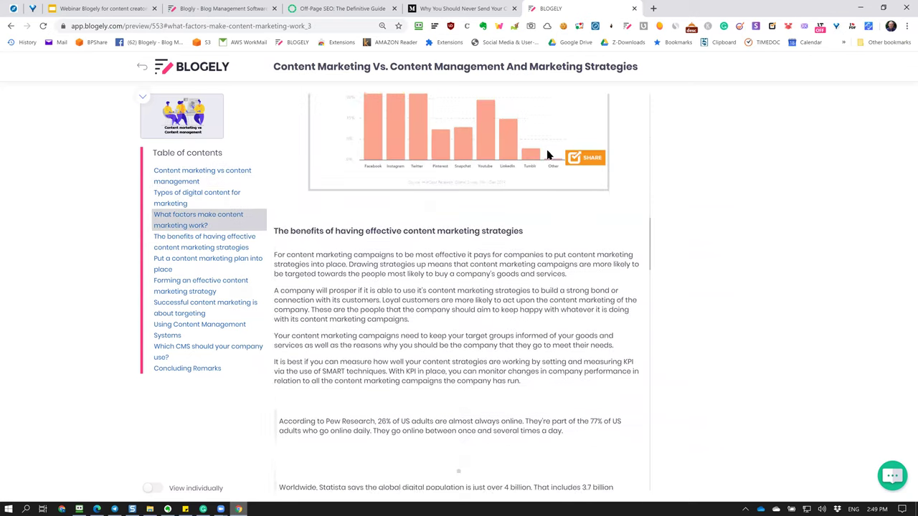
scroll(547, 155, "down", 8)
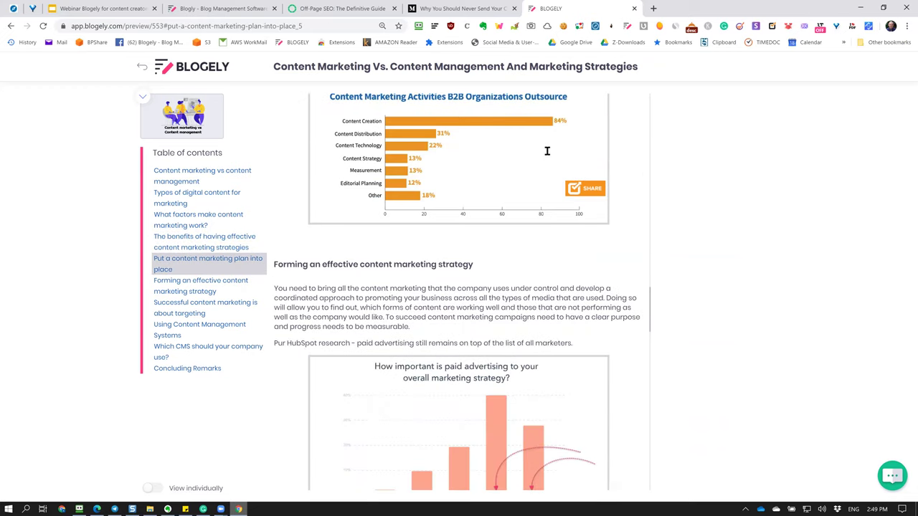
scroll(546, 152, "down", 10)
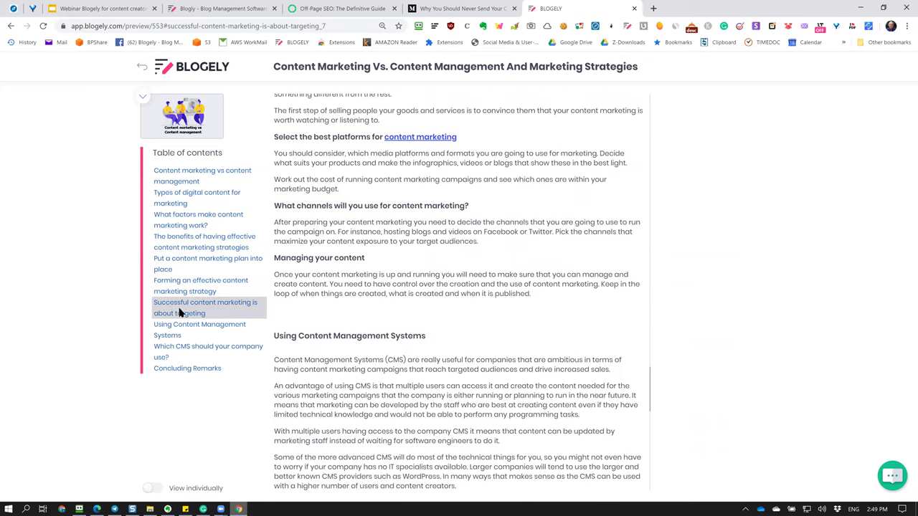
scroll(400, 341, "down", 6)
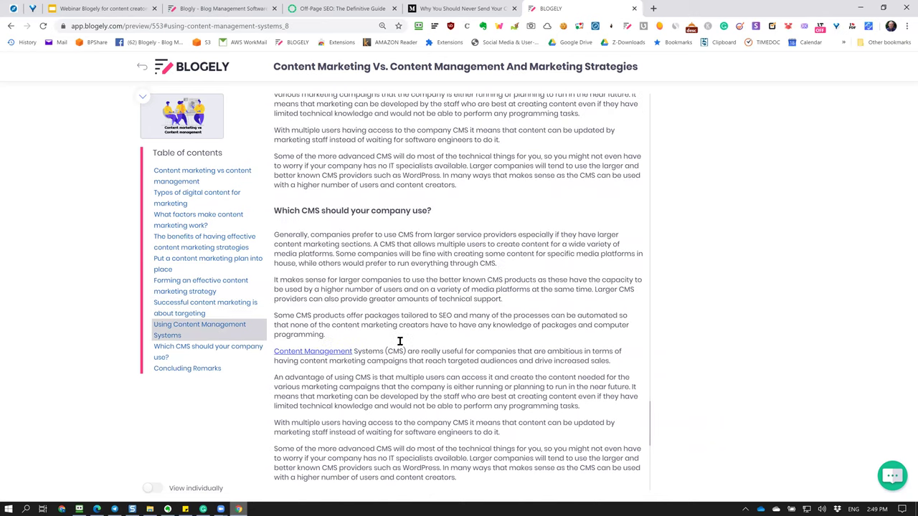
scroll(401, 346, "down", 3)
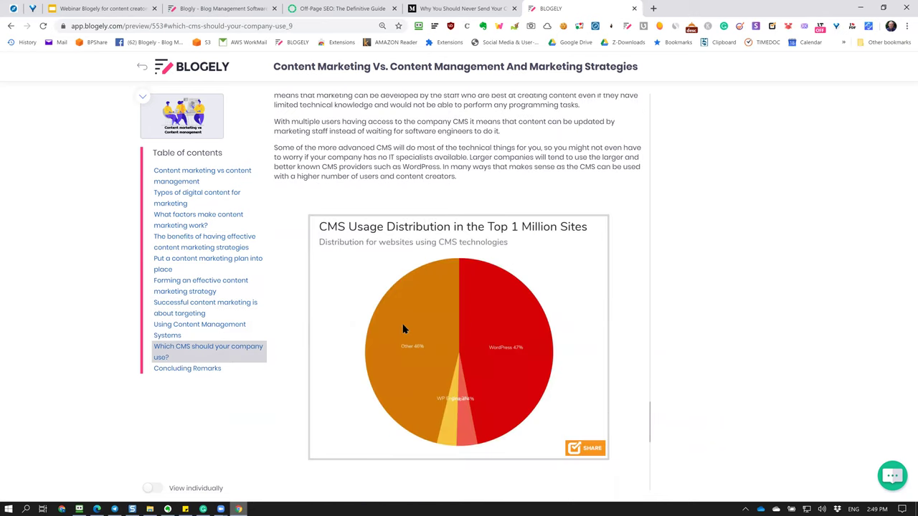
scroll(403, 329, "down", 6)
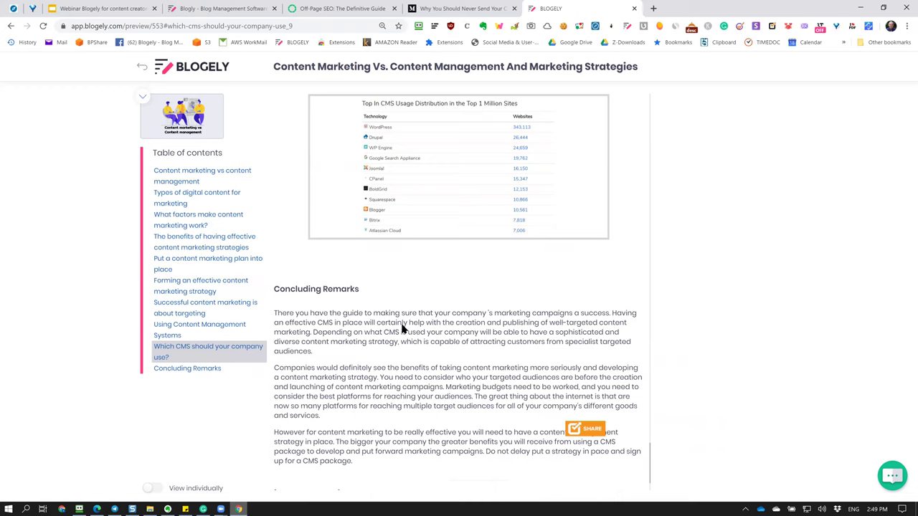
scroll(402, 328, "down", 2)
scroll(401, 329, "up", 6)
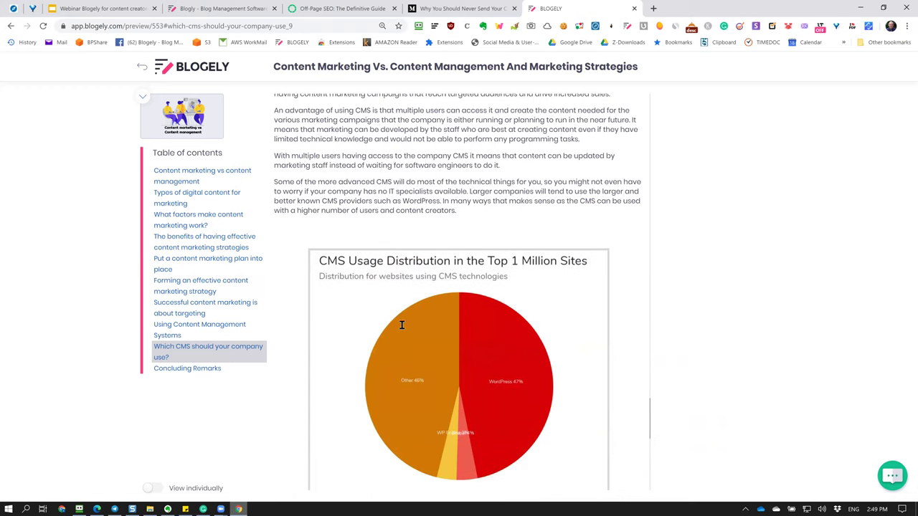
scroll(402, 328, "down", 5)
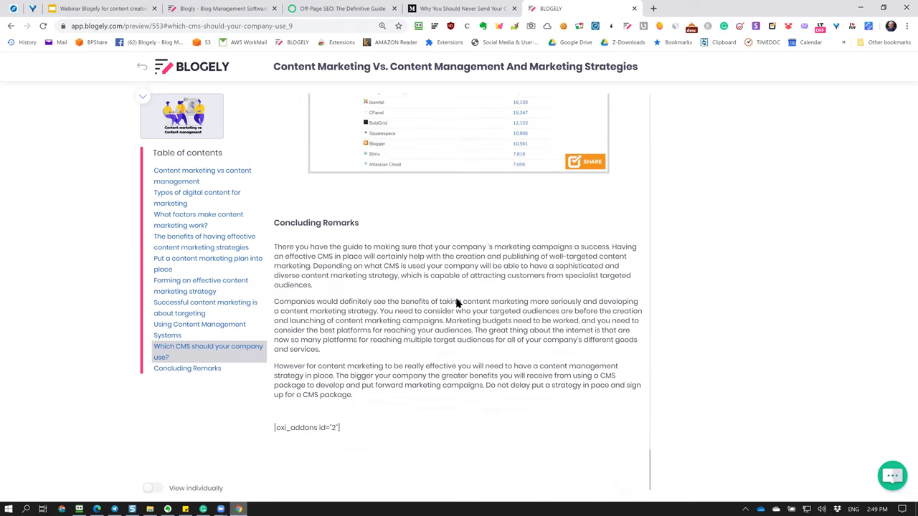
Select and deselect the oxi_addons shortcode and Concluding Remarks text, then exit the preview.
left_click_drag(363, 432, 273, 434)
left_click(478, 421)
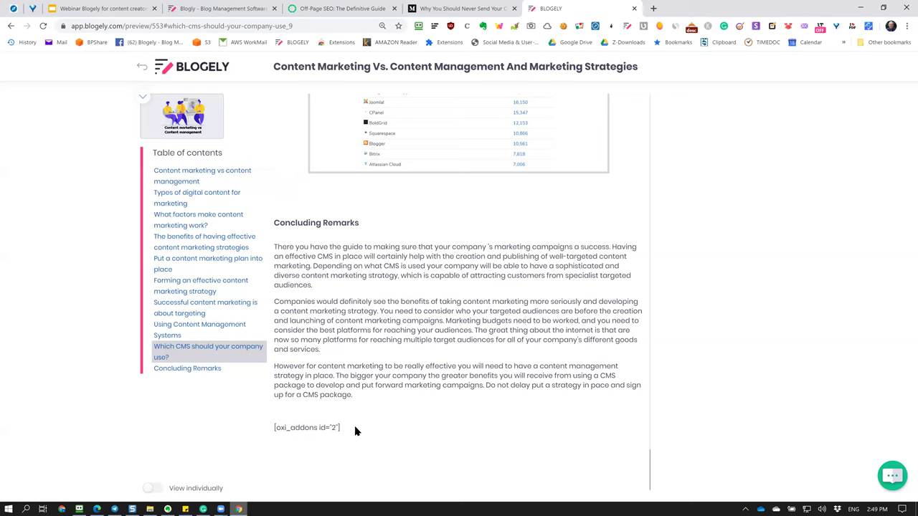
left_click_drag(337, 424, 271, 428)
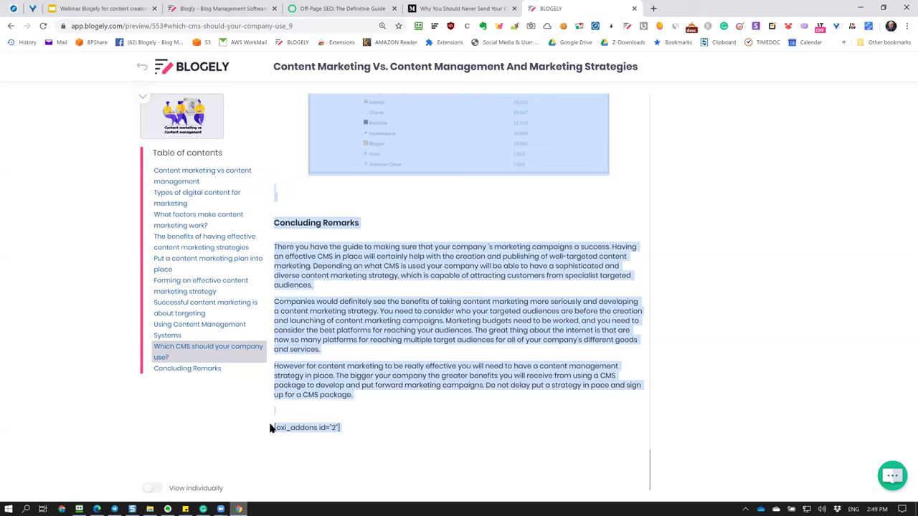
left_click(494, 432)
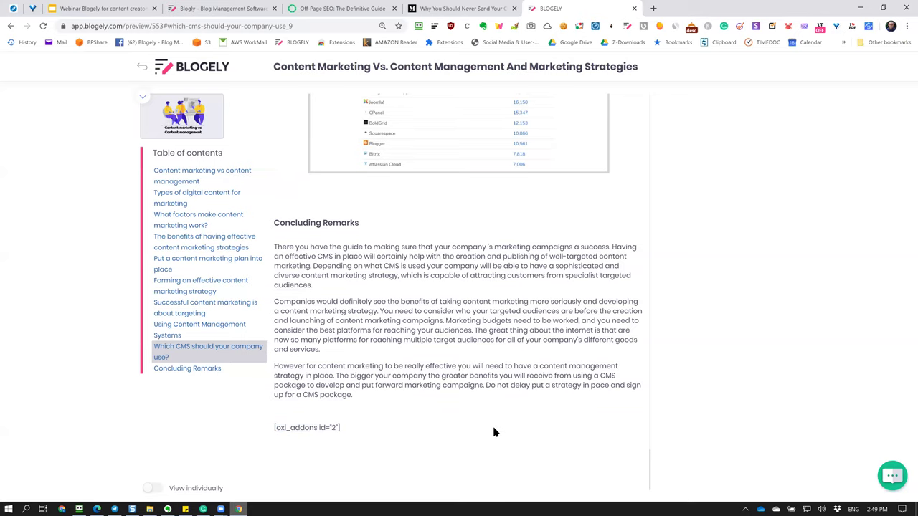
scroll(493, 432, "up", 20)
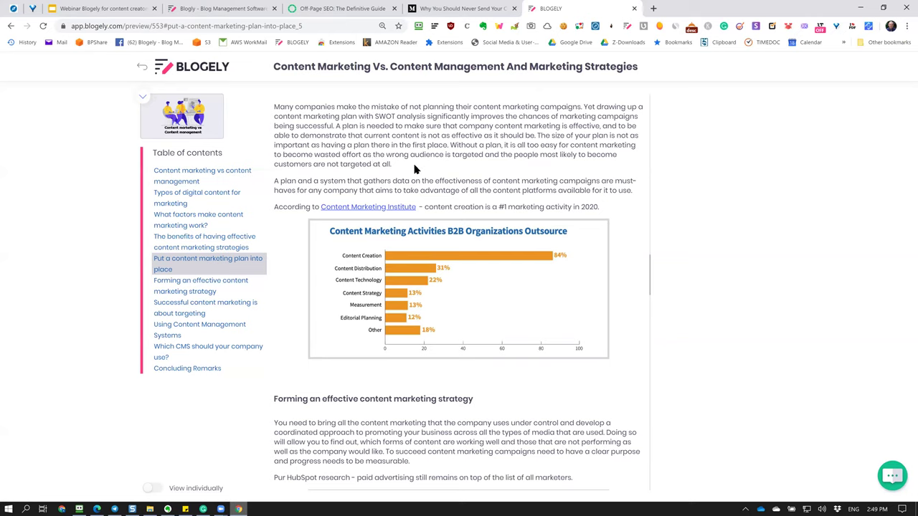
left_click(145, 70)
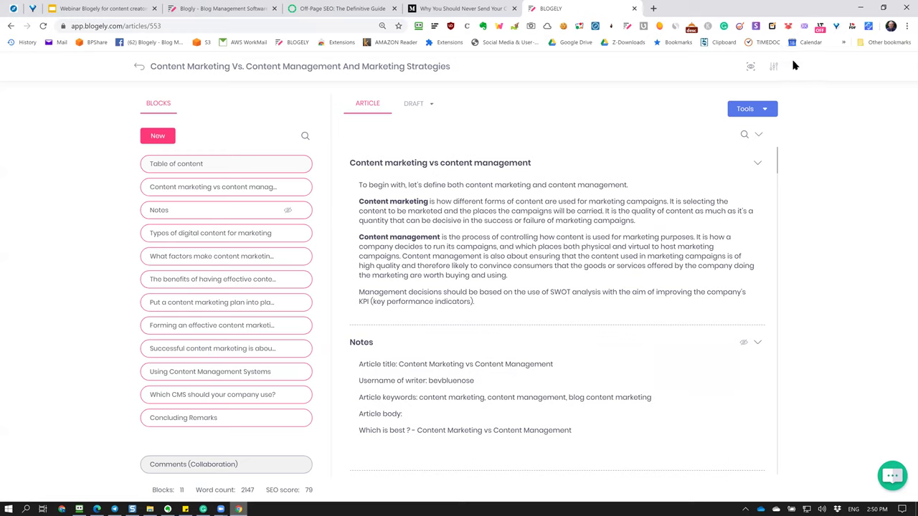
left_click(773, 69)
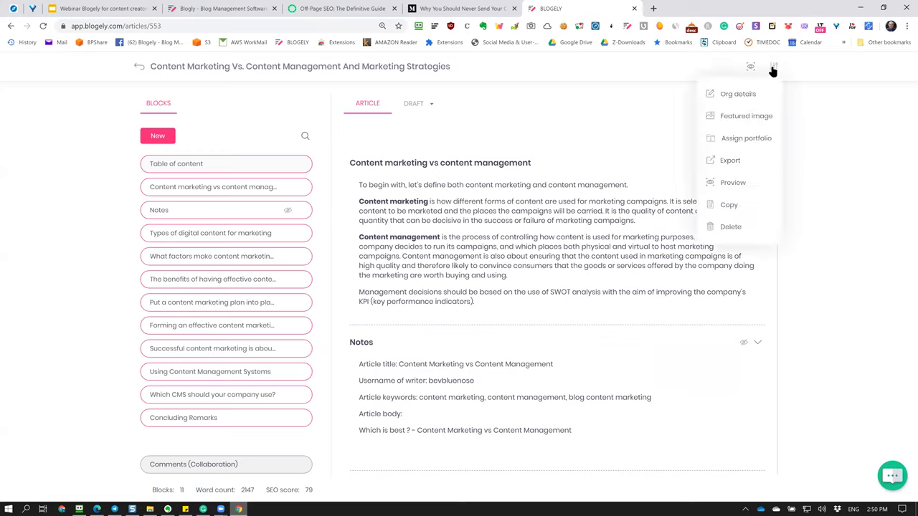
left_click(723, 117)
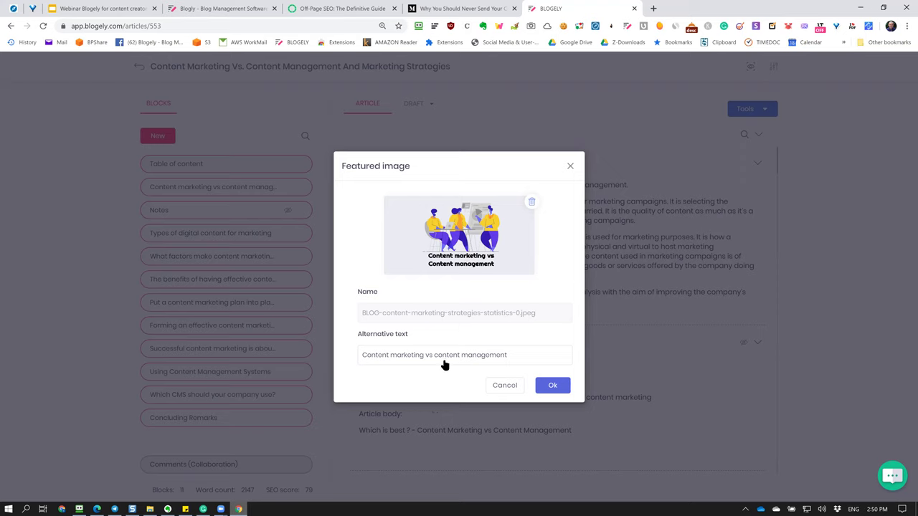
left_click(553, 385)
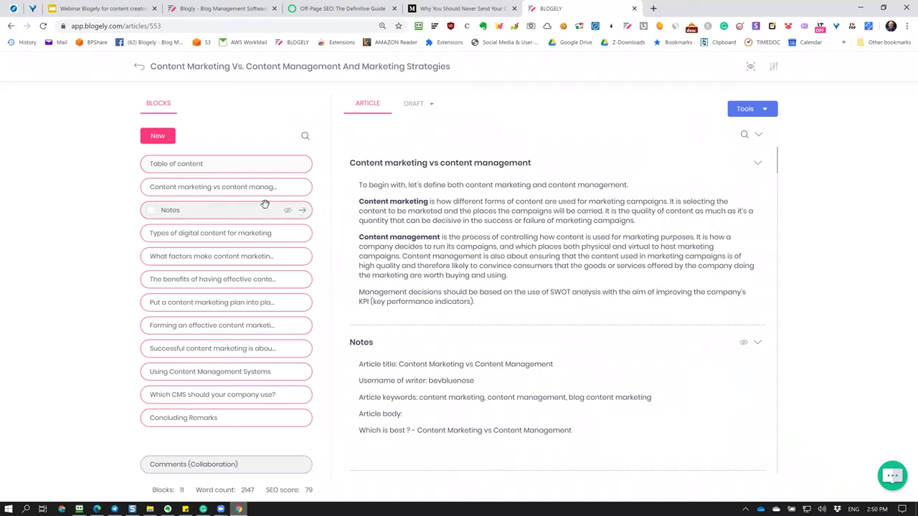
Place the Notes block second, right after Table of content and above Content marketing vs content management.
left_click_drag(259, 213, 250, 184)
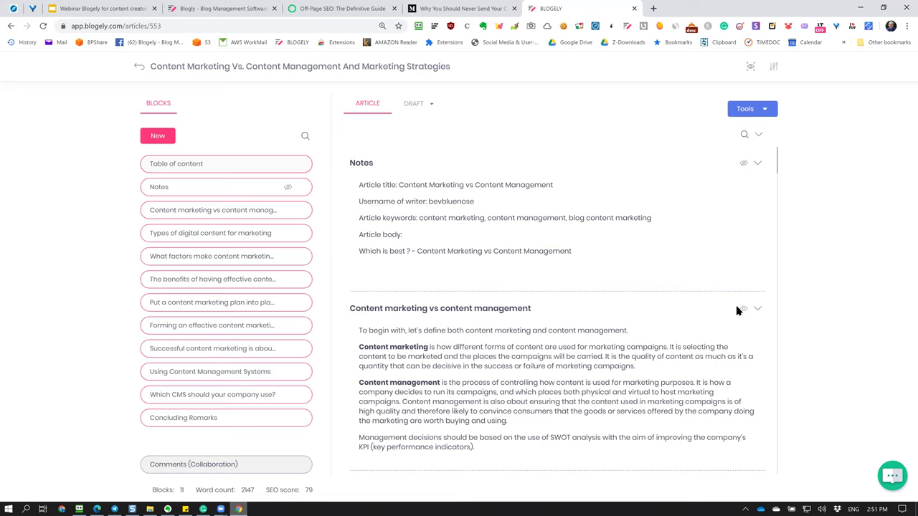
left_click(744, 312)
scroll(648, 293, "down", 5)
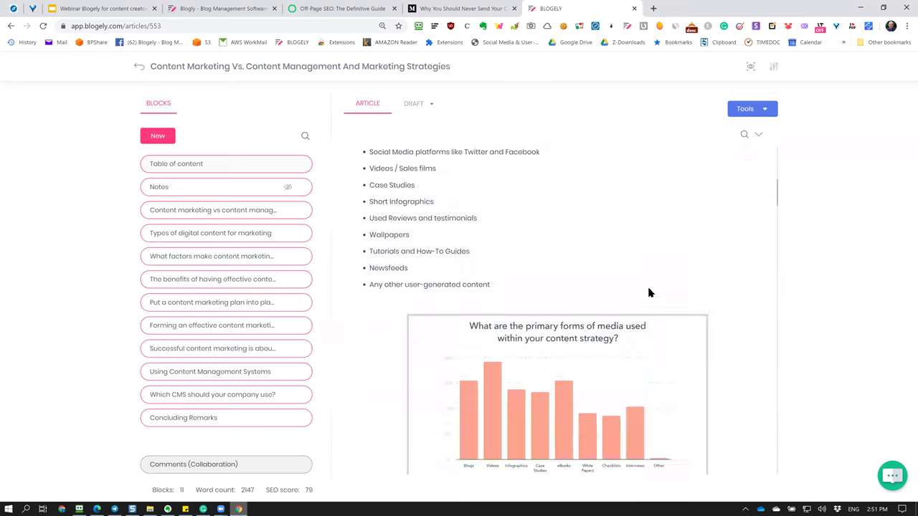
scroll(645, 287, "up", 6)
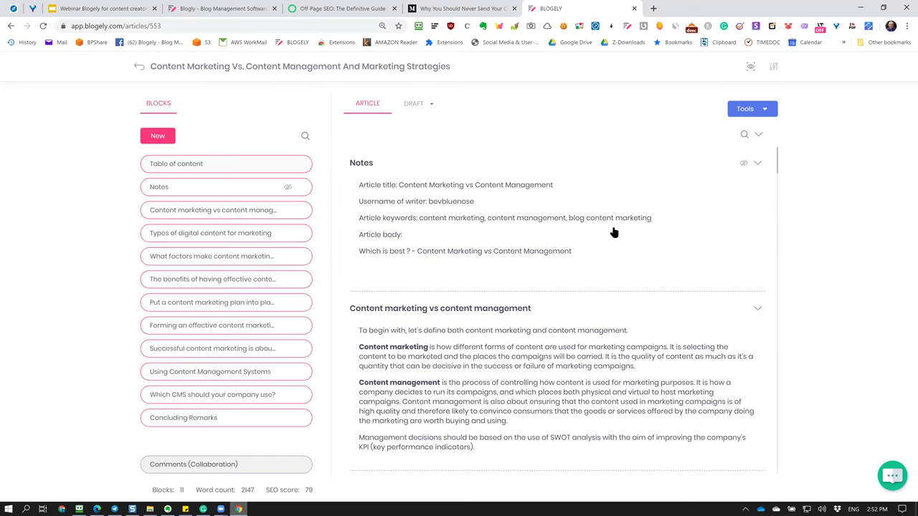
scroll(607, 207, "down", 10)
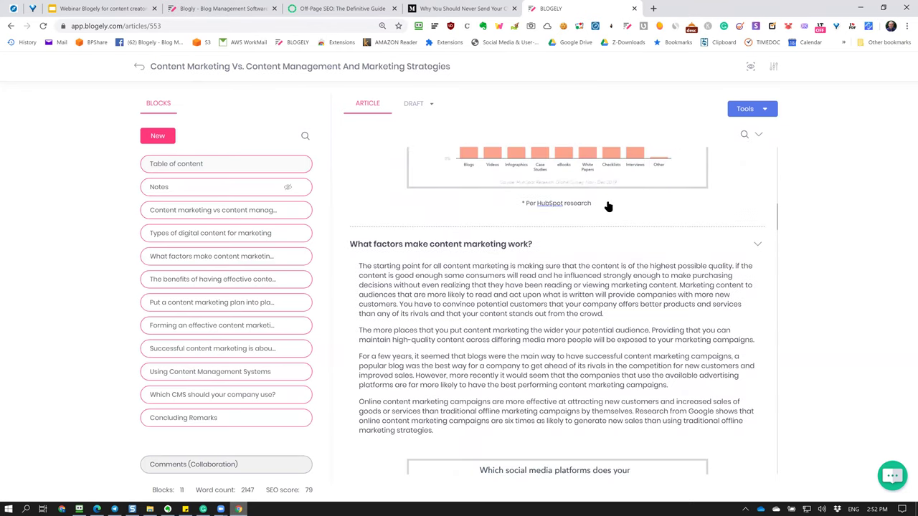
scroll(606, 207, "down", 3)
scroll(606, 206, "down", 9)
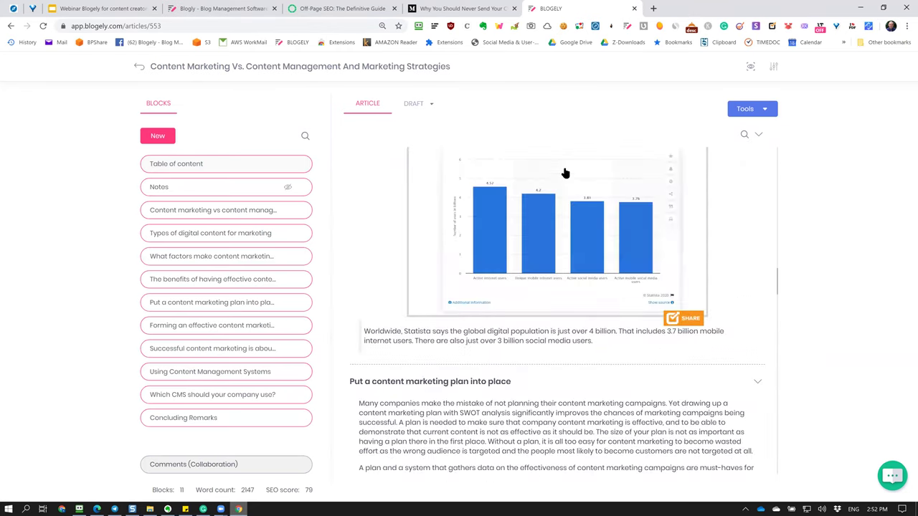
scroll(455, 385, "down", 3)
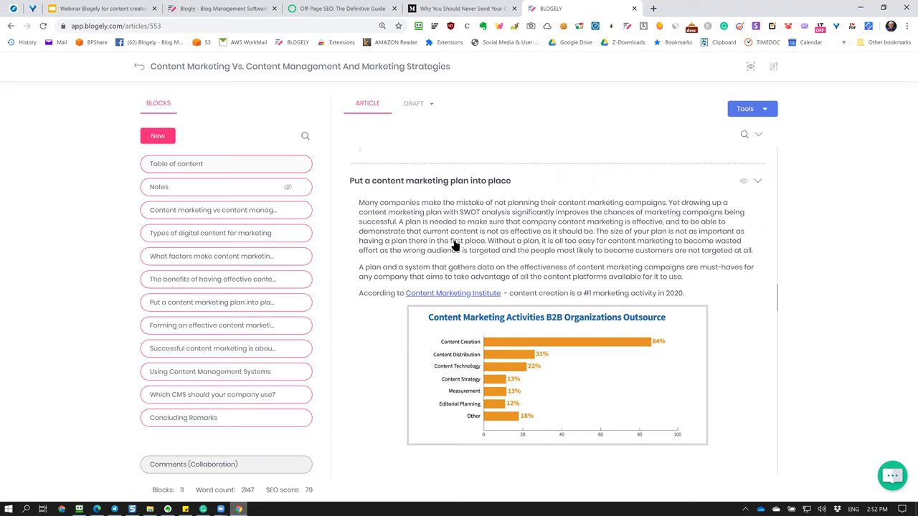
scroll(454, 245, "down", 3)
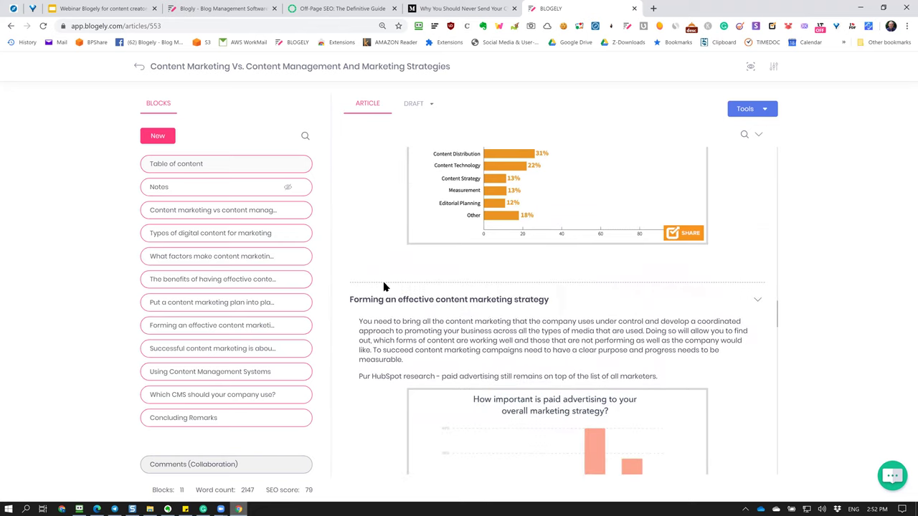
scroll(600, 310, "down", 5)
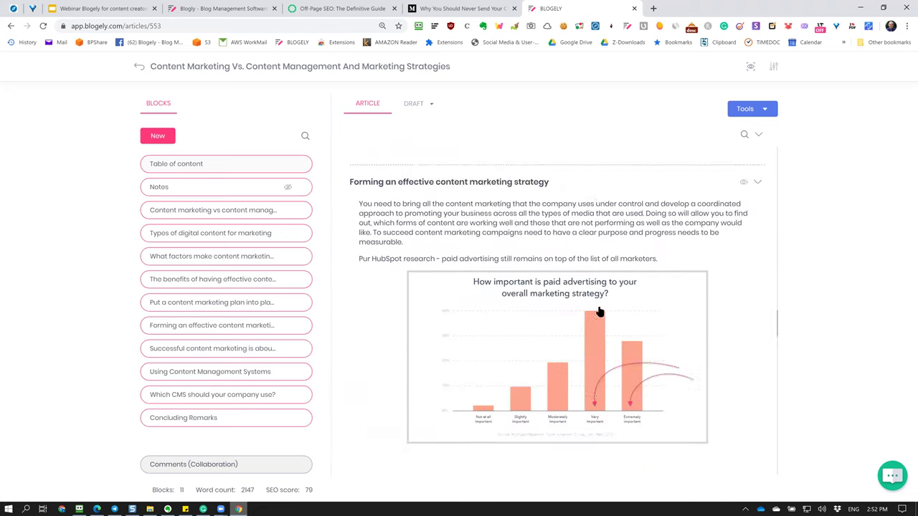
scroll(600, 310, "up", 5)
left_click(460, 224)
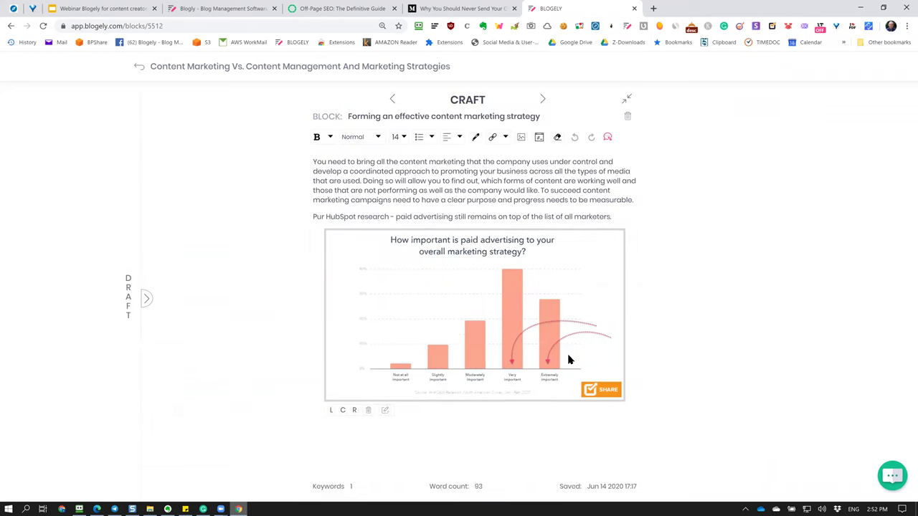
left_click(475, 311)
left_click(581, 199)
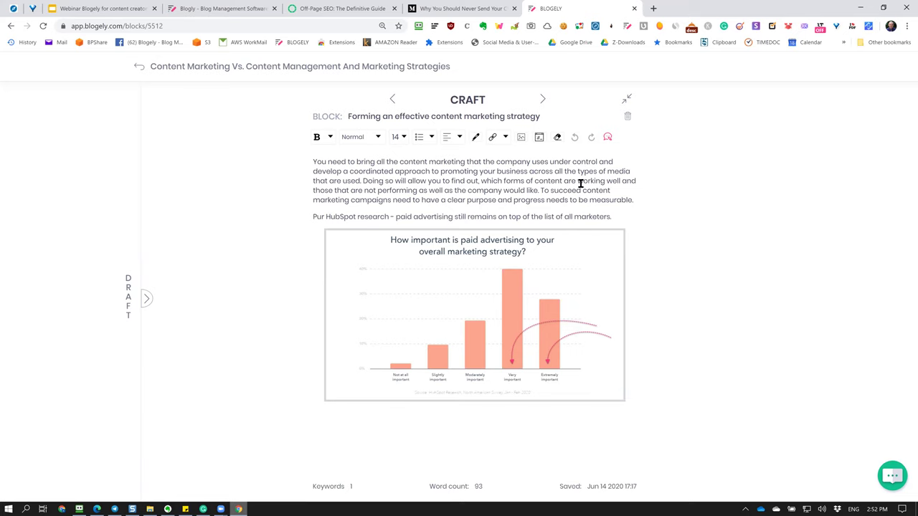
left_click(139, 66)
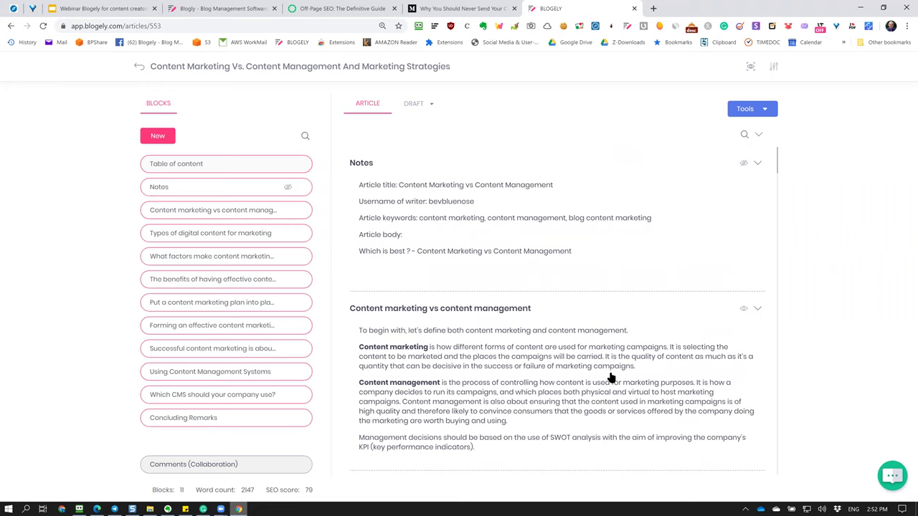
scroll(484, 331, "down", 6)
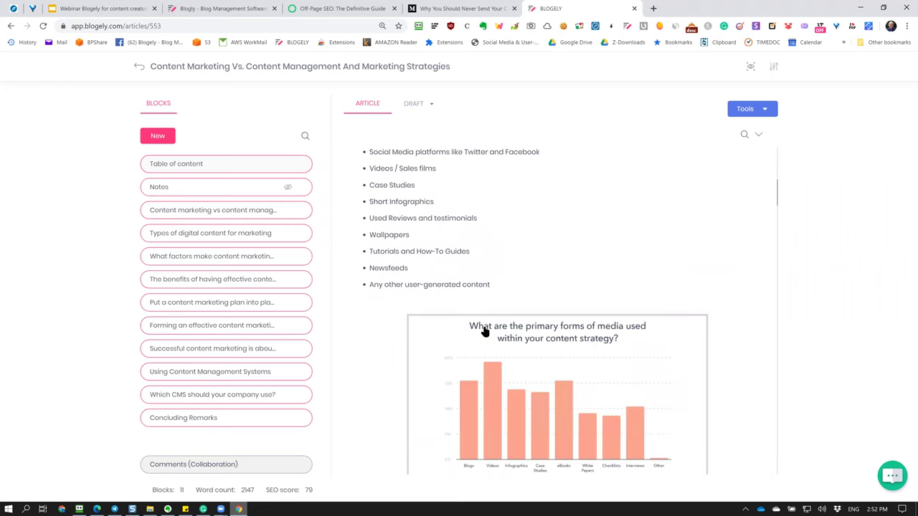
scroll(485, 332, "down", 5)
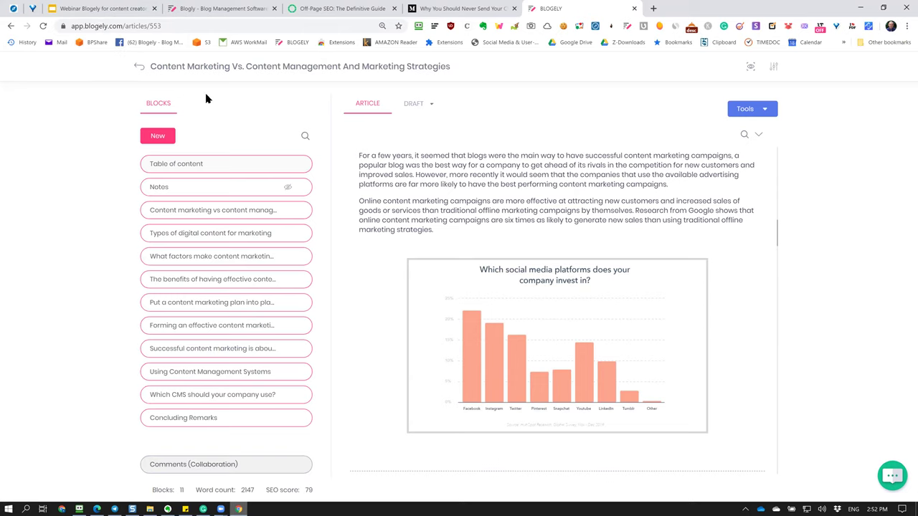
left_click(84, 10)
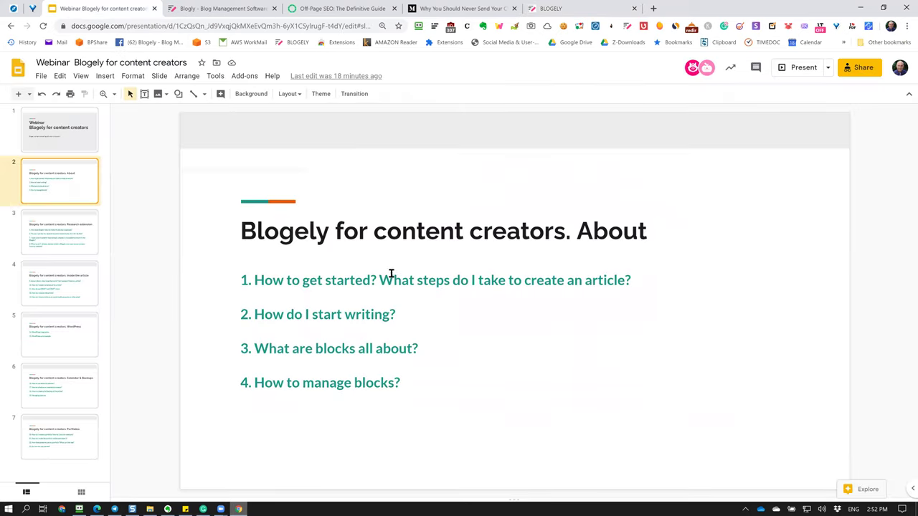
key("Down")
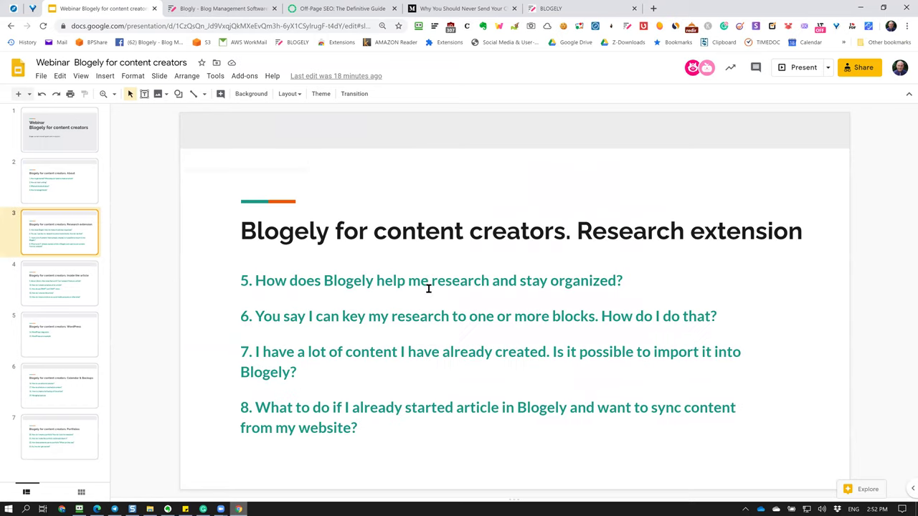
key("Up")
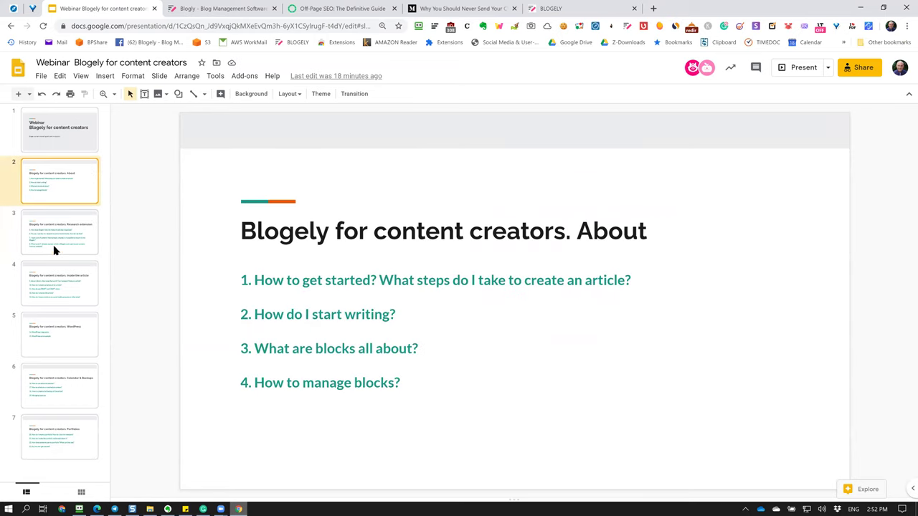
left_click(55, 249)
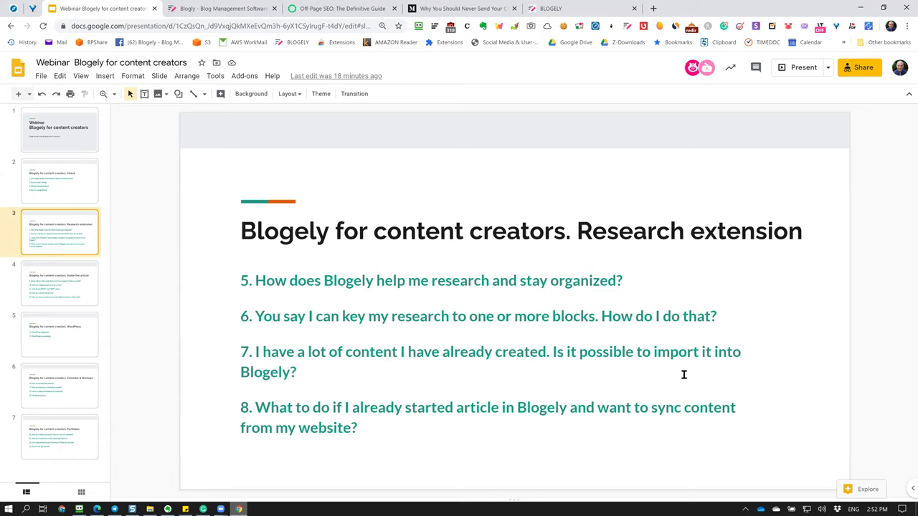
left_click(76, 190)
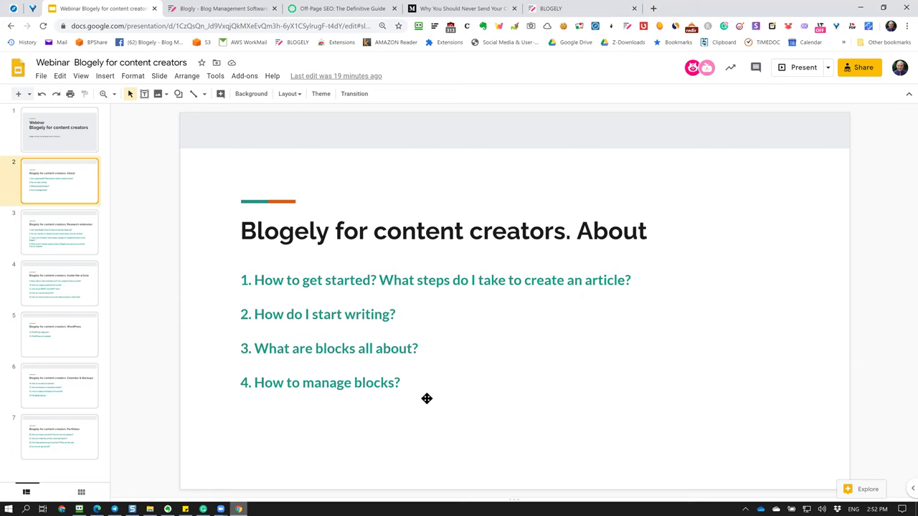
left_click(564, 13)
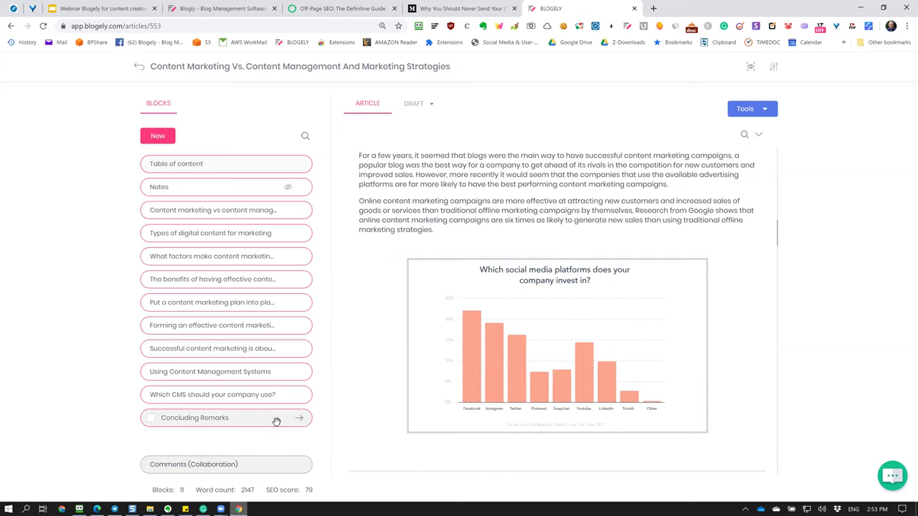
left_click(299, 419)
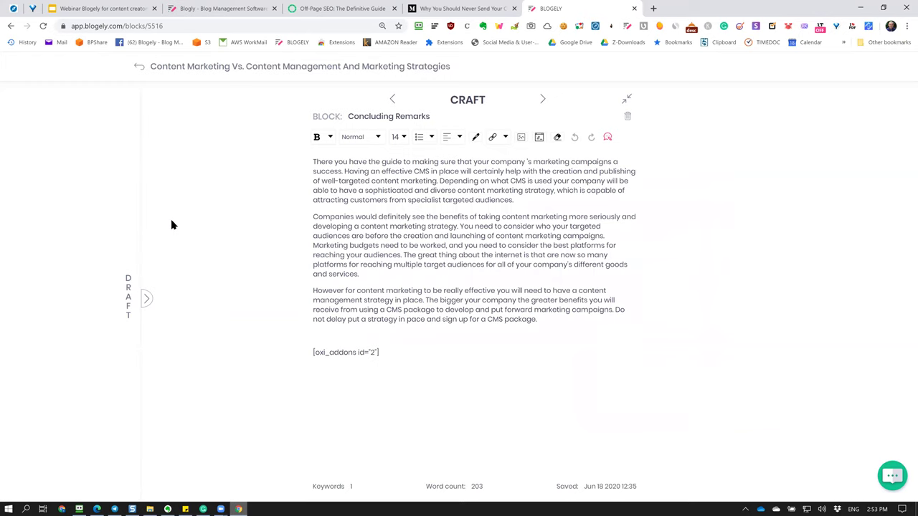
left_click(139, 67)
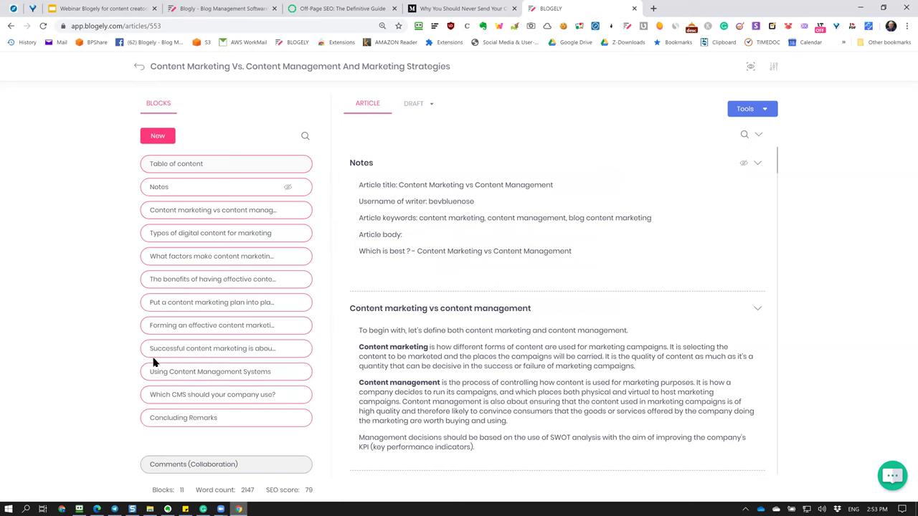
left_click(152, 355)
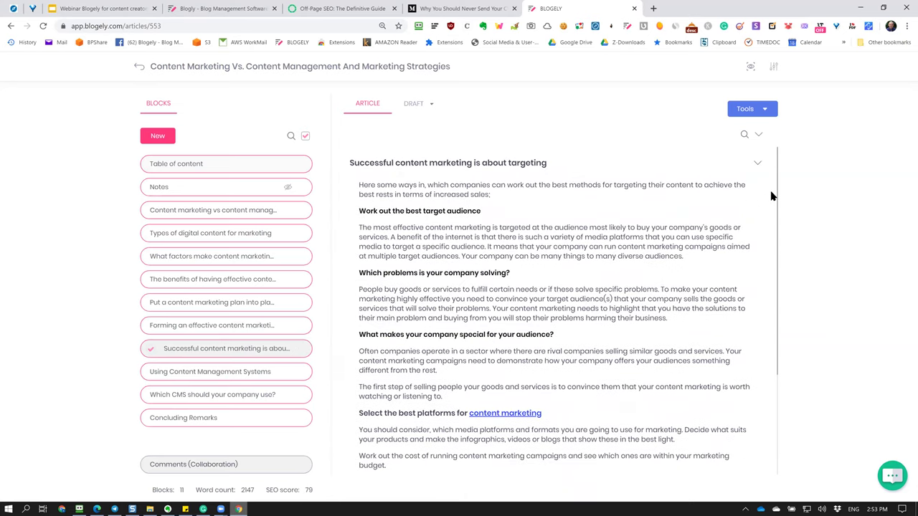
left_click(150, 258)
scroll(542, 283, "down", 5)
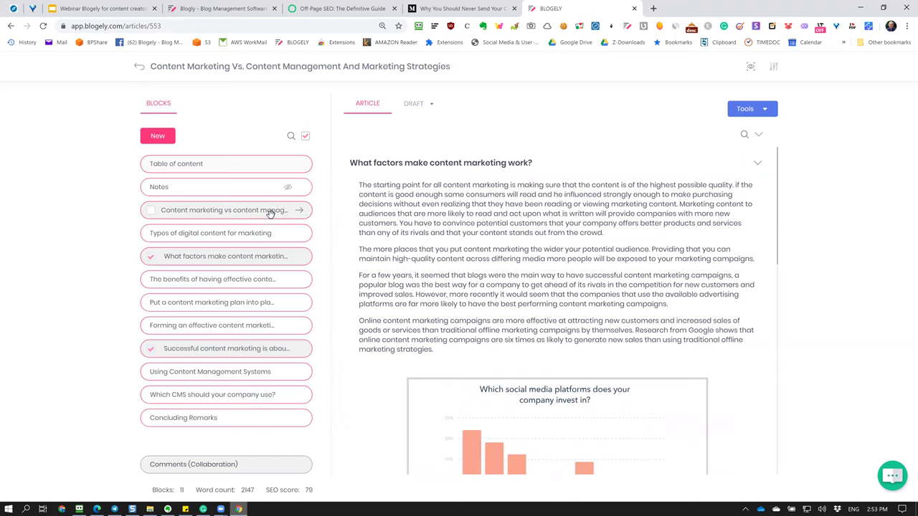
left_click(304, 137)
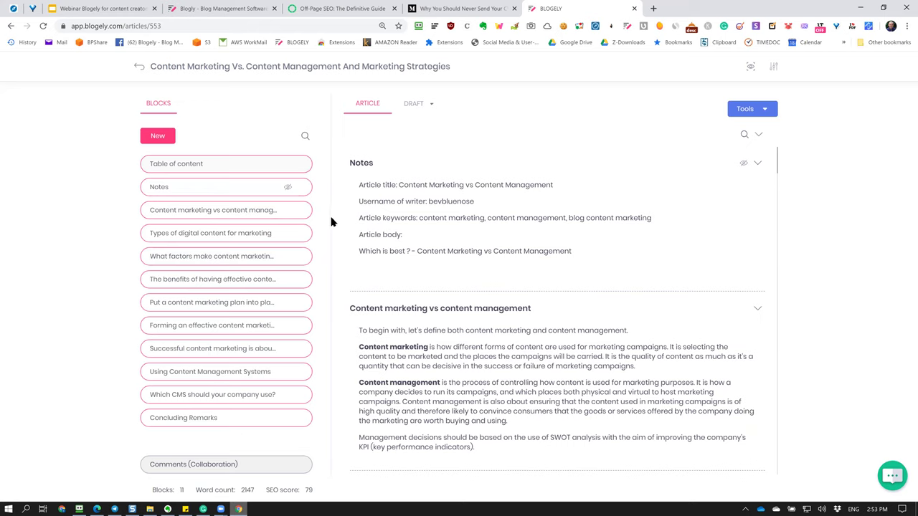
Filter the blocks by 'usi', then delete that search text so all blocks show again.
left_click(304, 137)
type("usi")
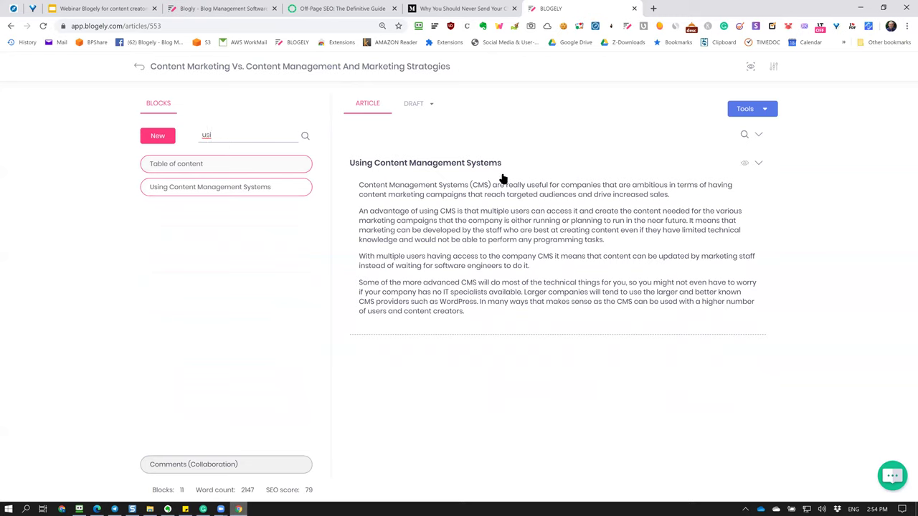
left_click_drag(212, 138, 186, 143)
key("BackSpace")
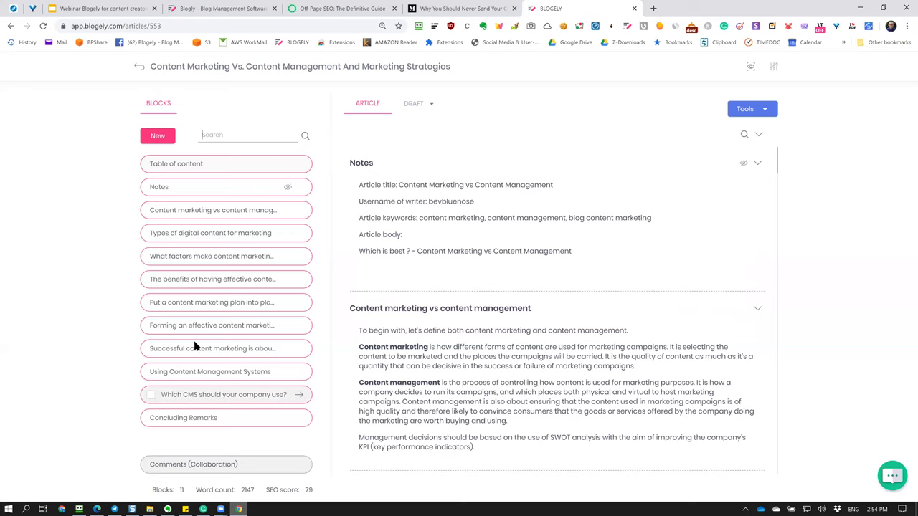
left_click(745, 138)
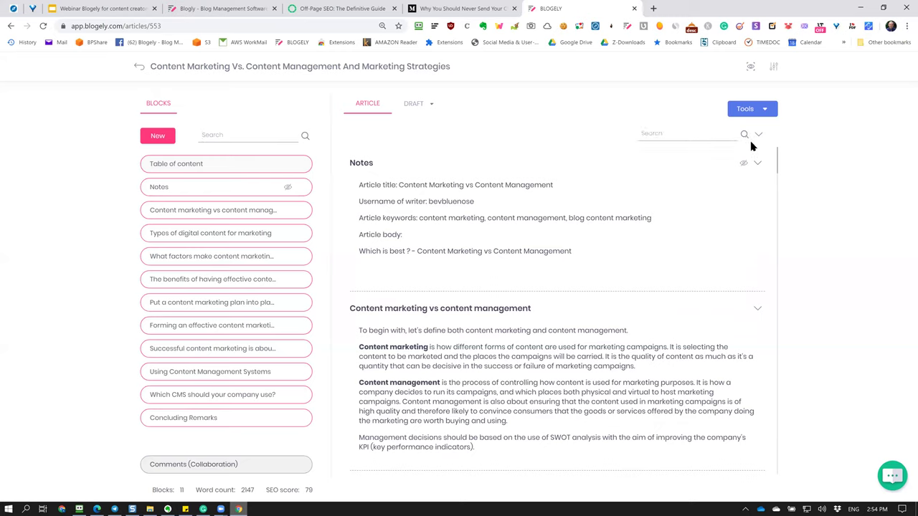
left_click(678, 142)
type("ina")
key("Return")
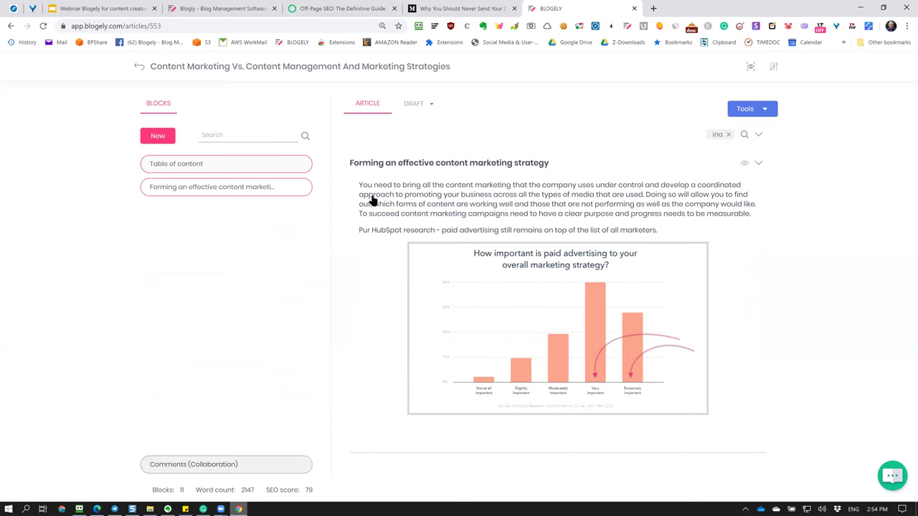
mouse_move(650, 352)
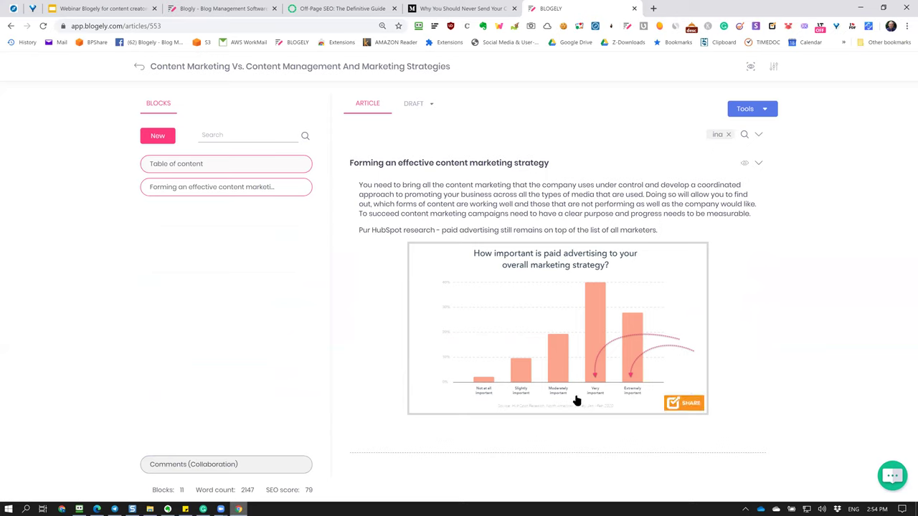
left_click(729, 136)
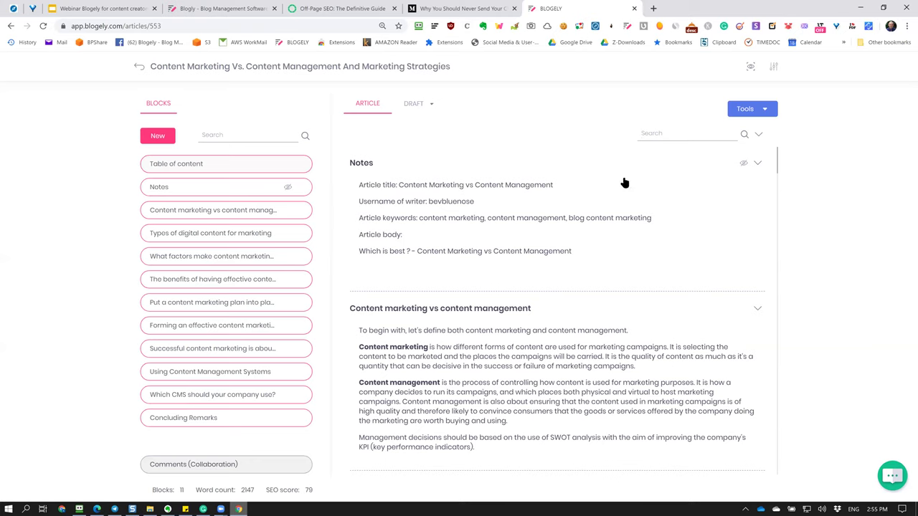
scroll(587, 384, "down", 3)
scroll(586, 384, "down", 8)
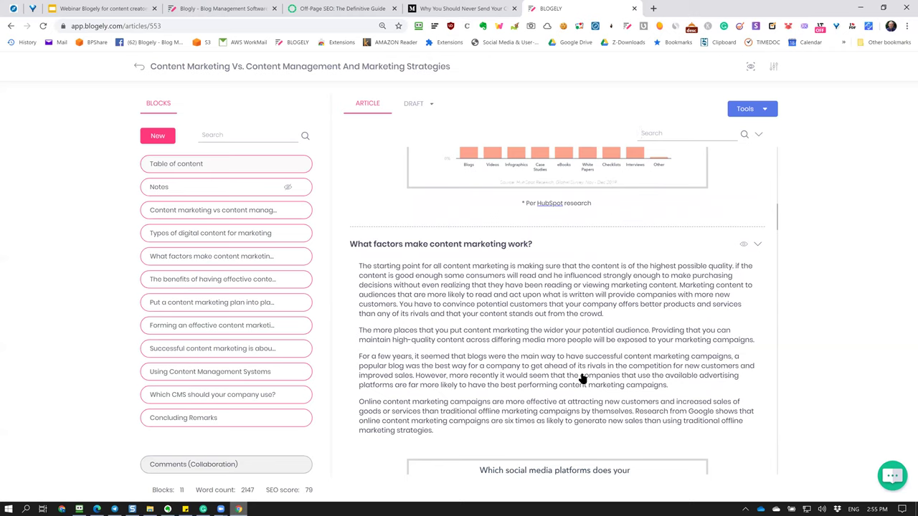
scroll(582, 379, "down", 4)
scroll(582, 369, "up", 6)
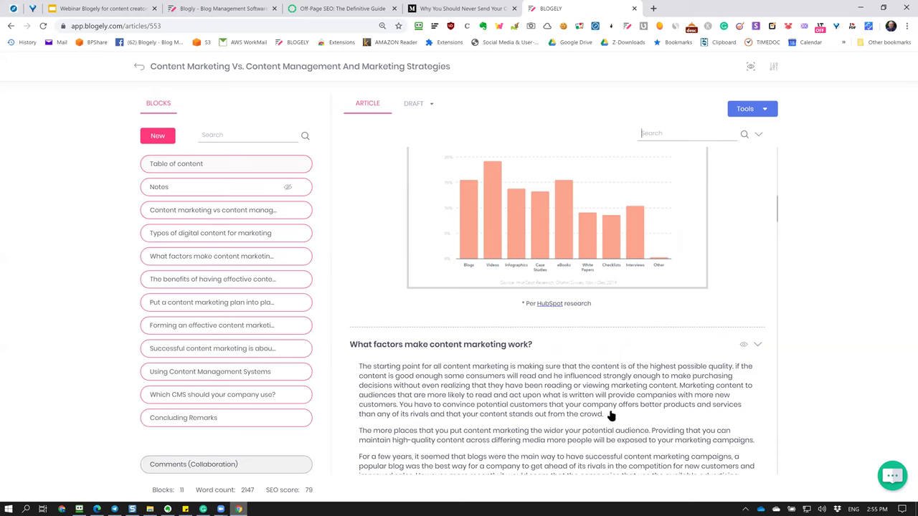
left_click(710, 142)
type("crowd")
key("Return")
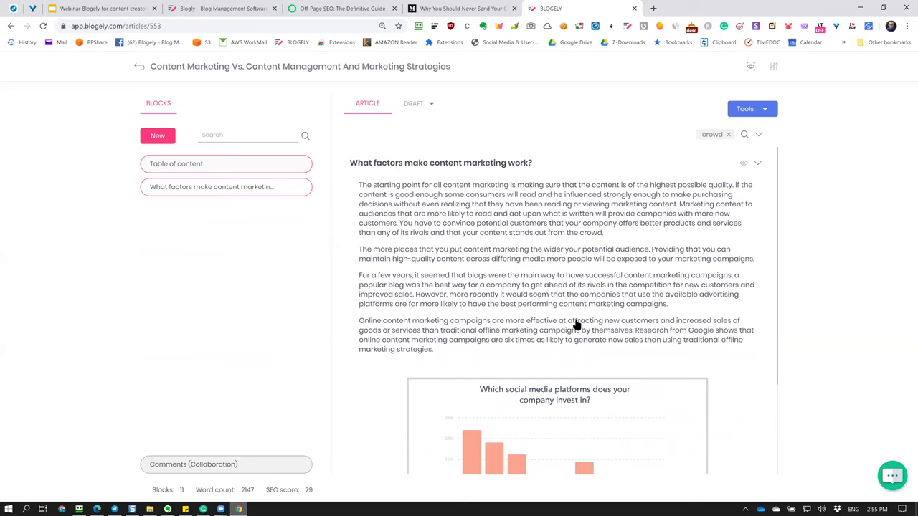
scroll(574, 373, "down", 2)
scroll(573, 351, "up", 2)
left_click(728, 134)
Collapse all article blocks to headings, then re-expand only Content marketing vs content management.
left_click(757, 136)
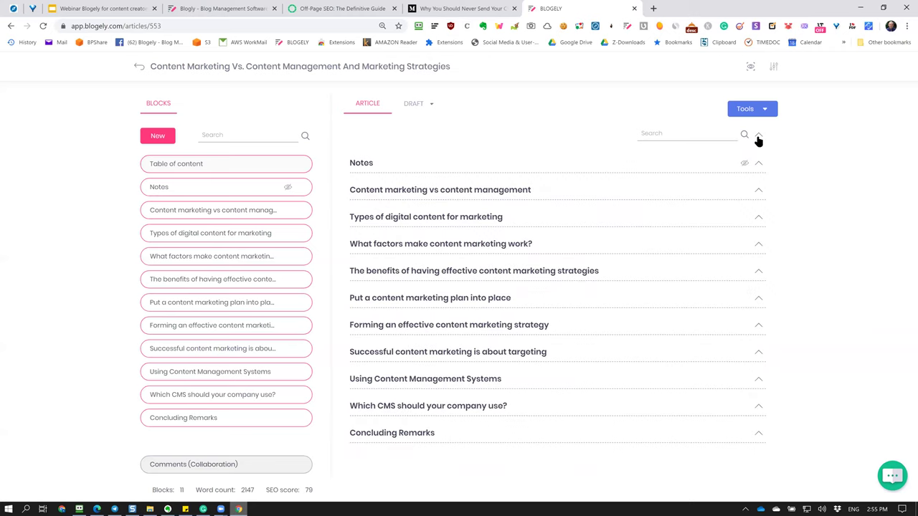
left_click(758, 136)
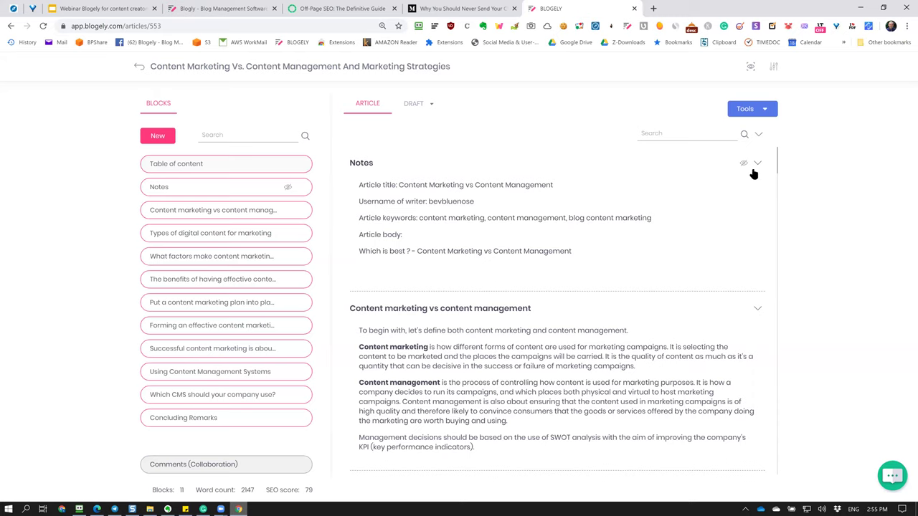
left_click(757, 163)
left_click(757, 191)
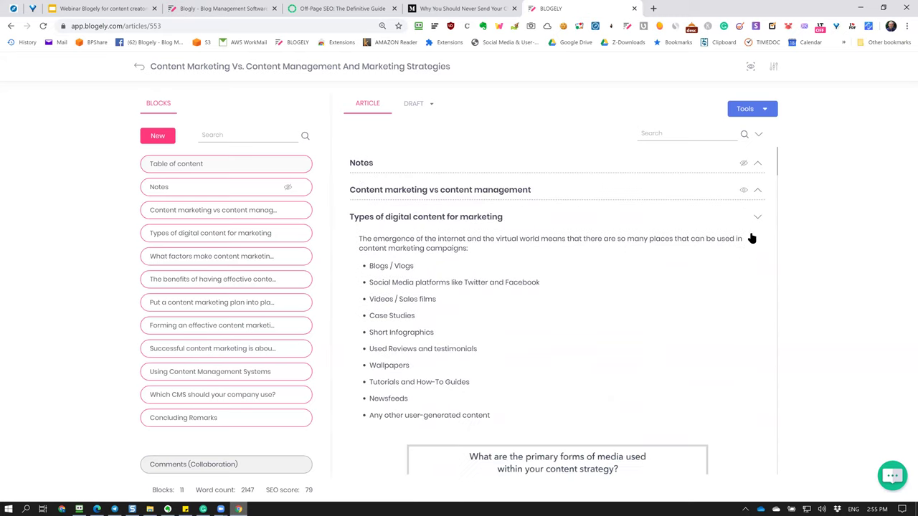
scroll(713, 310, "down", 4)
scroll(724, 259, "up", 3)
scroll(729, 225, "down", 7)
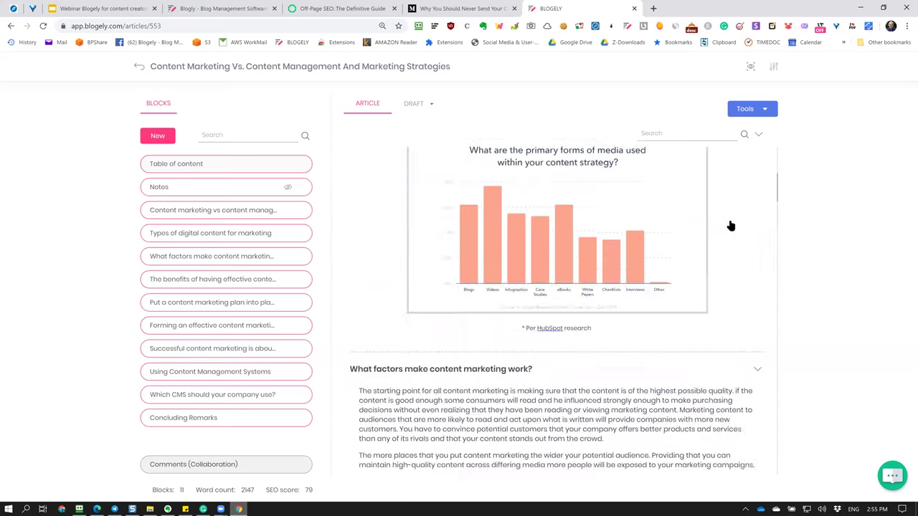
scroll(738, 247, "up", 3)
left_click(757, 277)
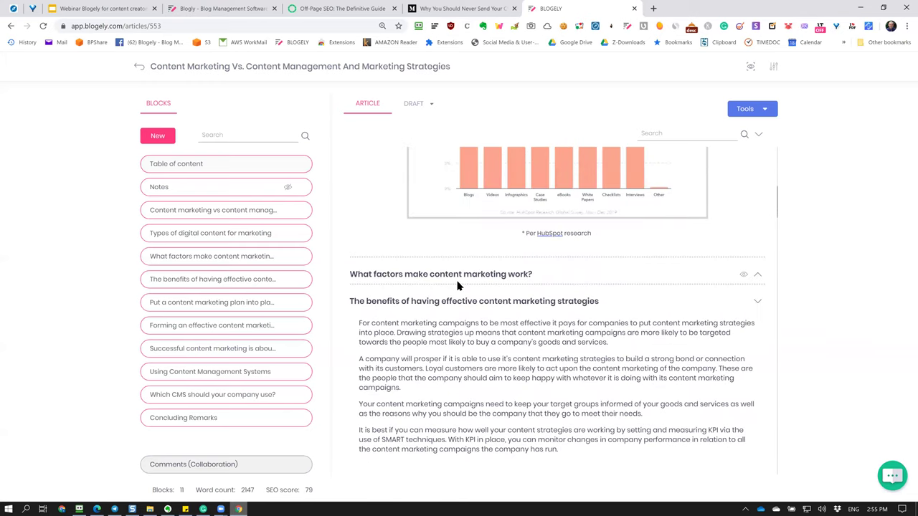
scroll(451, 289, "up", 7)
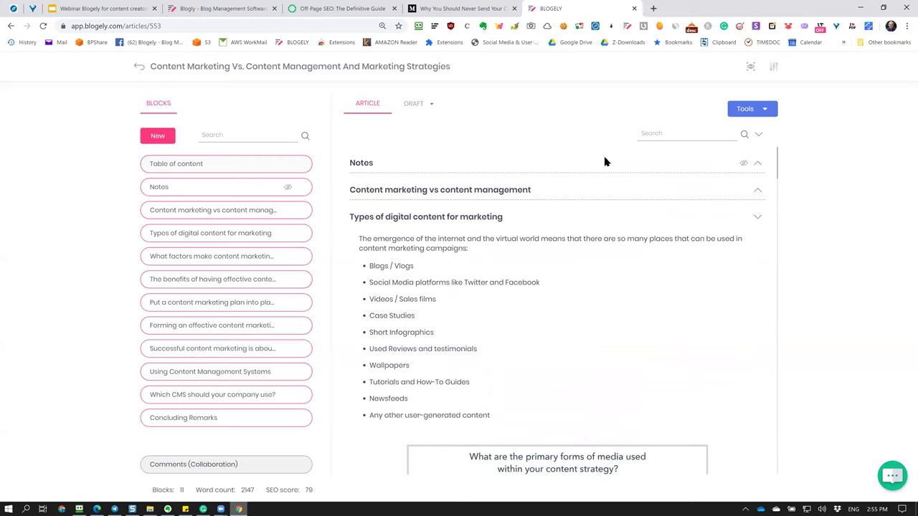
left_click(759, 135)
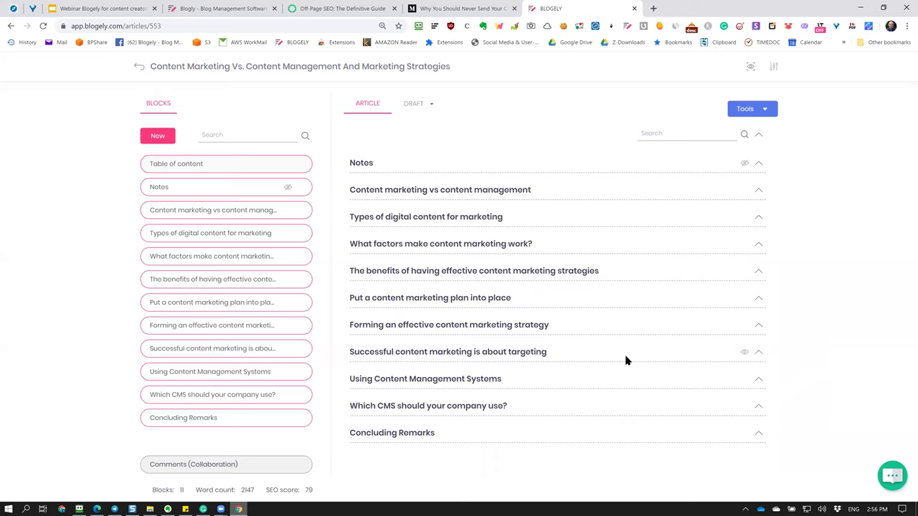
left_click(760, 192)
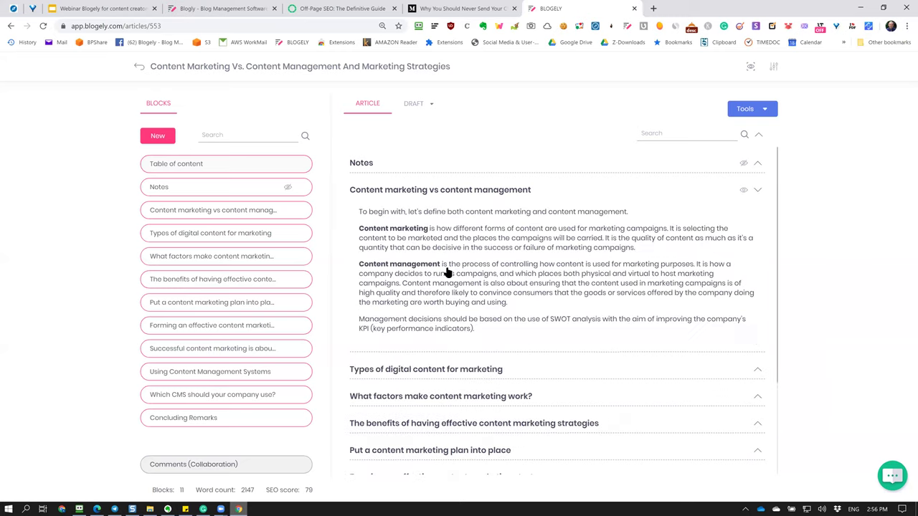
Open the Content marketing vs content management block in Craft and retype the period after 'indicators)'.
left_click(580, 262)
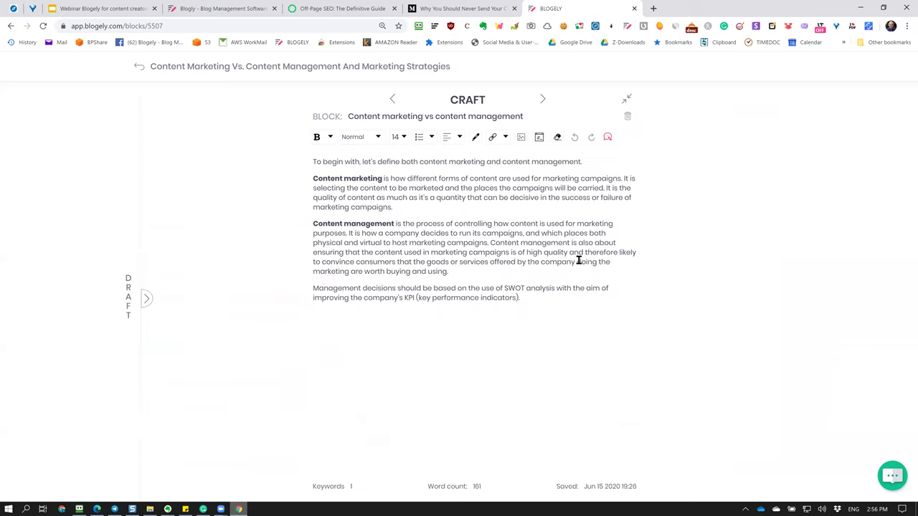
left_click(592, 301)
key("BackSpace")
type(".")
Add a draft note titled 'Notes dfgdkgdkg' with body 'sfgsrtgs' and save it.
left_click(147, 304)
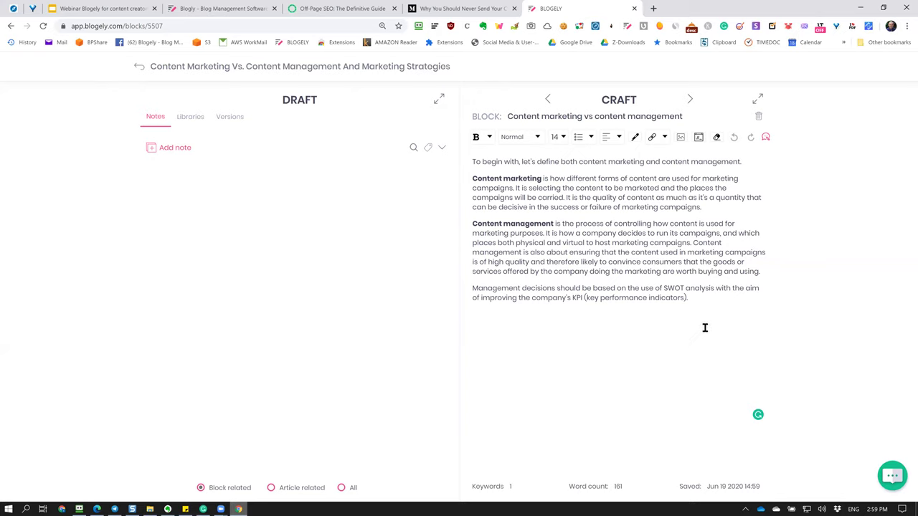
left_click(152, 149)
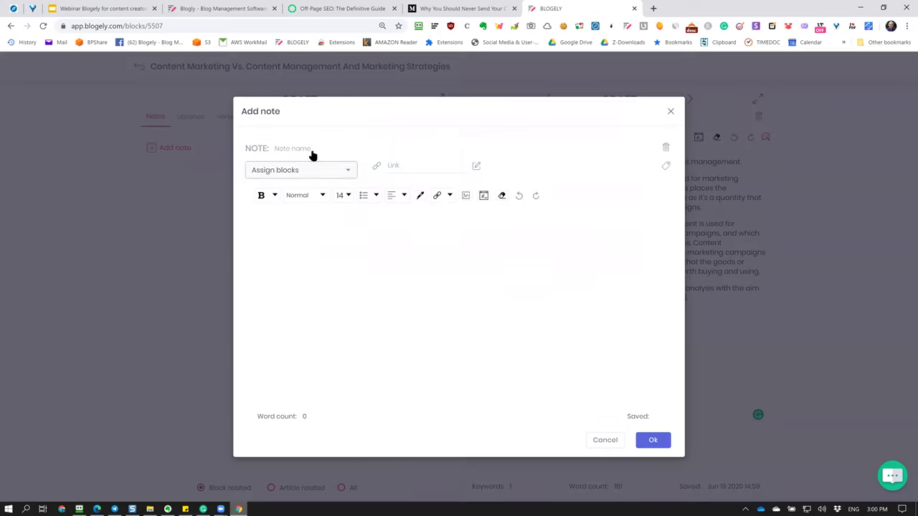
type("No")
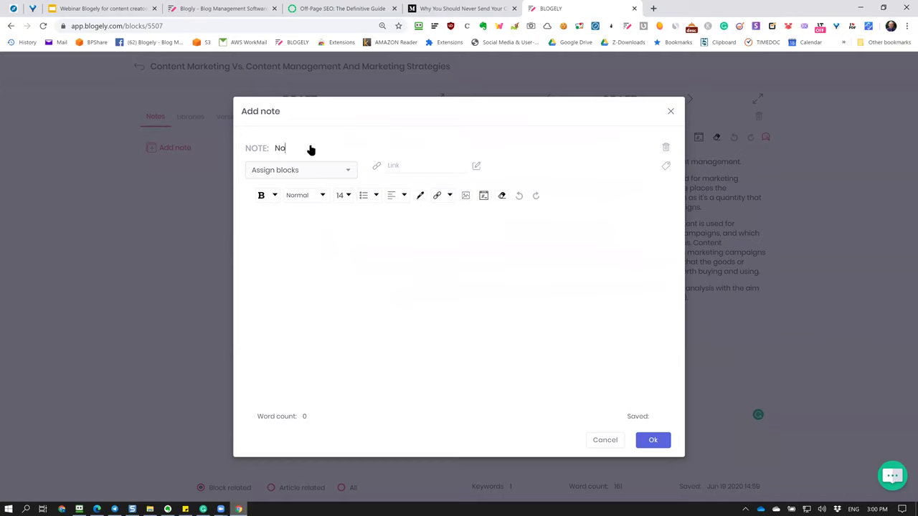
type("tes dfgdkgdkg")
left_click(369, 244)
type("sfgsrtgs")
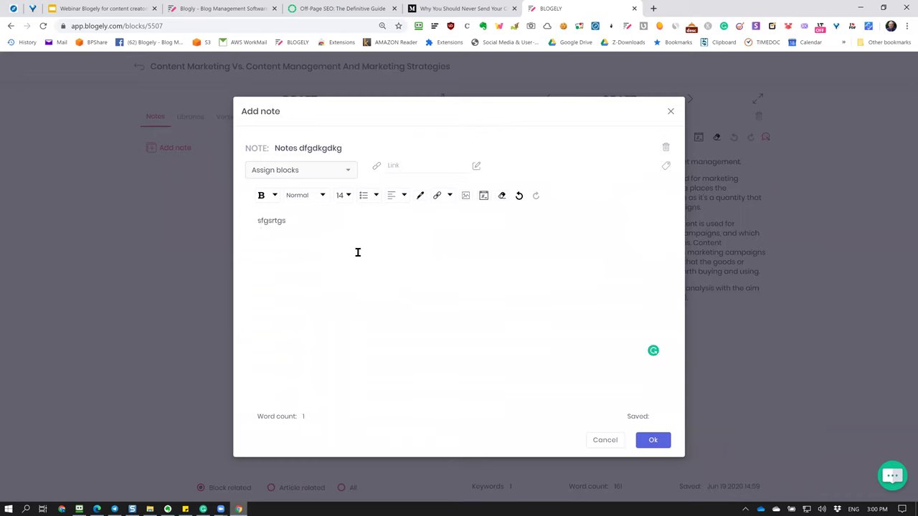
left_click_drag(350, 231, 223, 231)
left_click(324, 225)
left_click(653, 439)
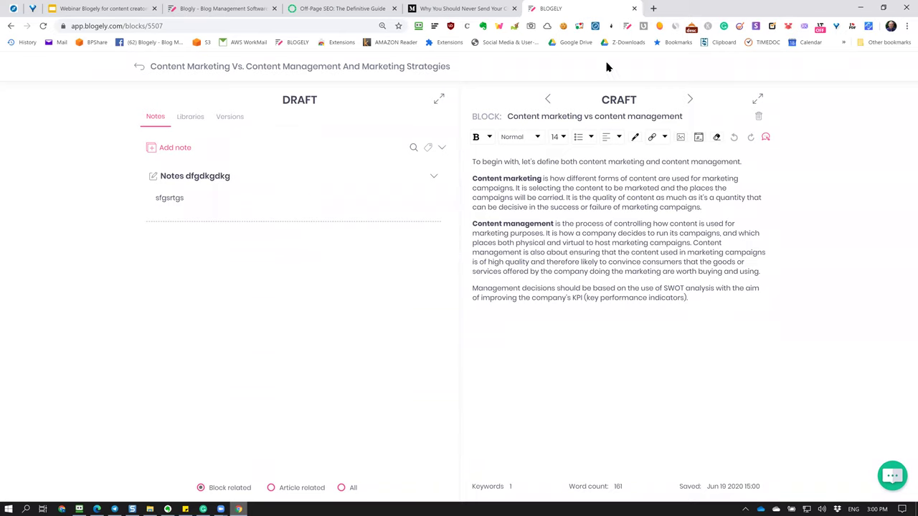
left_click(654, 8)
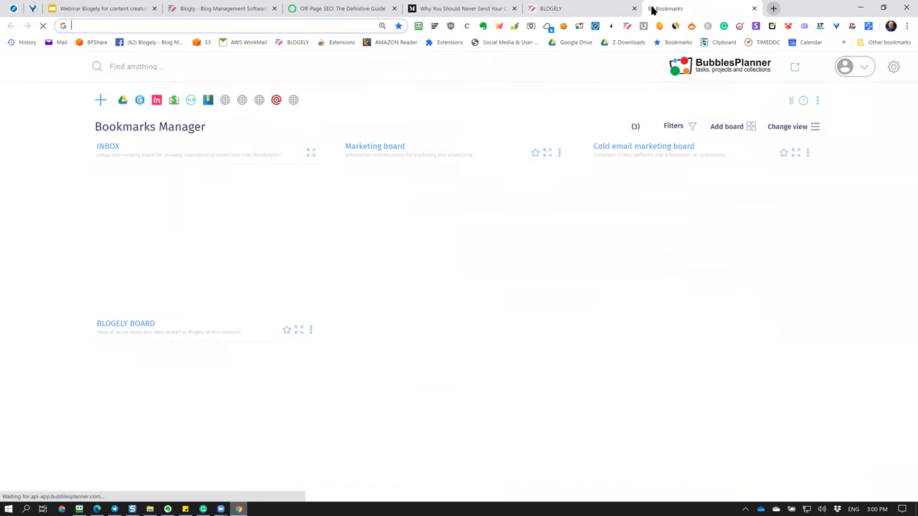
Search Google for 'seo optimization' and open Neil Patel's SEO Made Simple guide.
type("g")
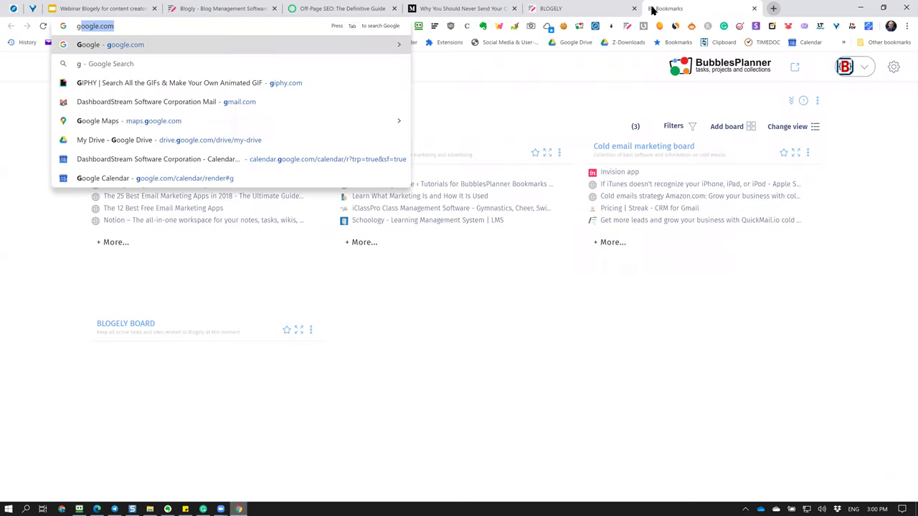
key("Return")
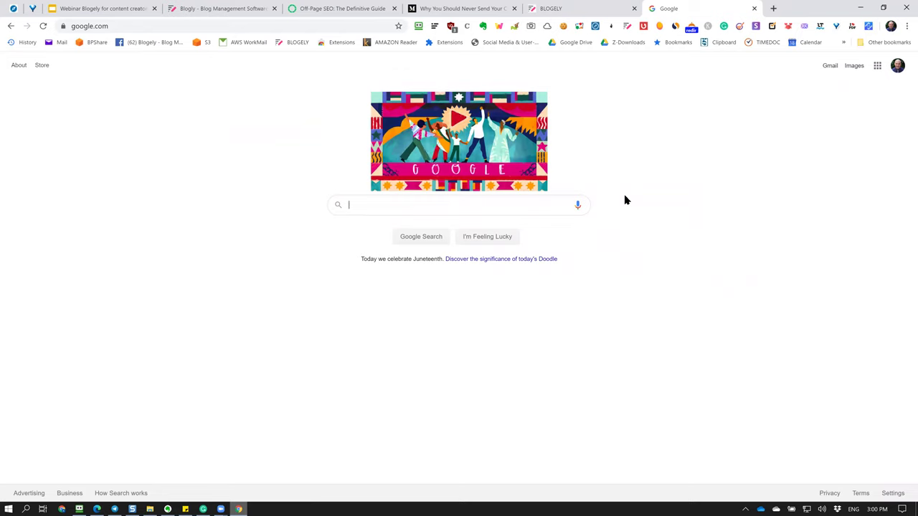
type("se")
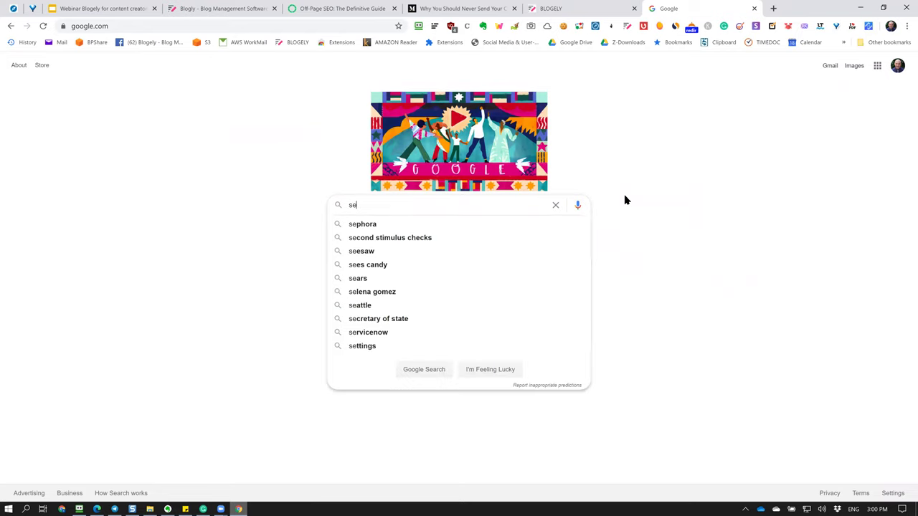
type("o op")
key("BackSpace")
type("optimization")
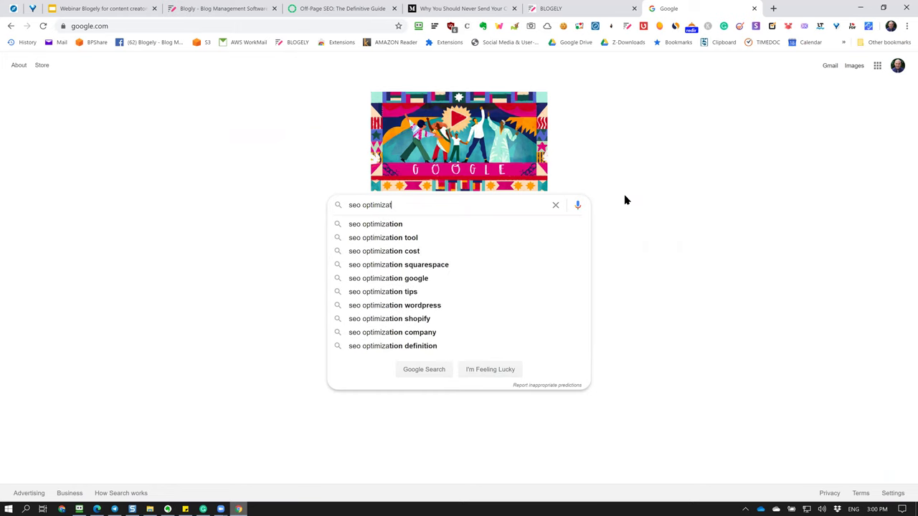
key("Return")
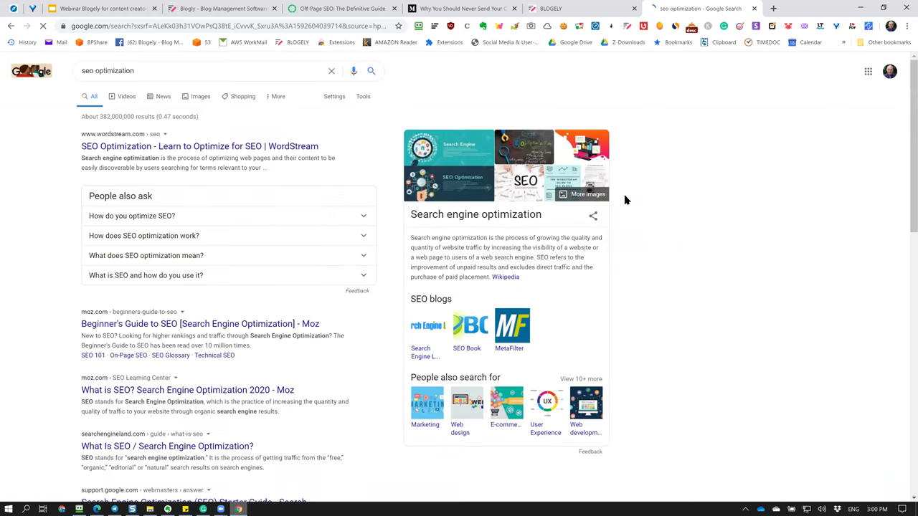
scroll(301, 201, "down", 7)
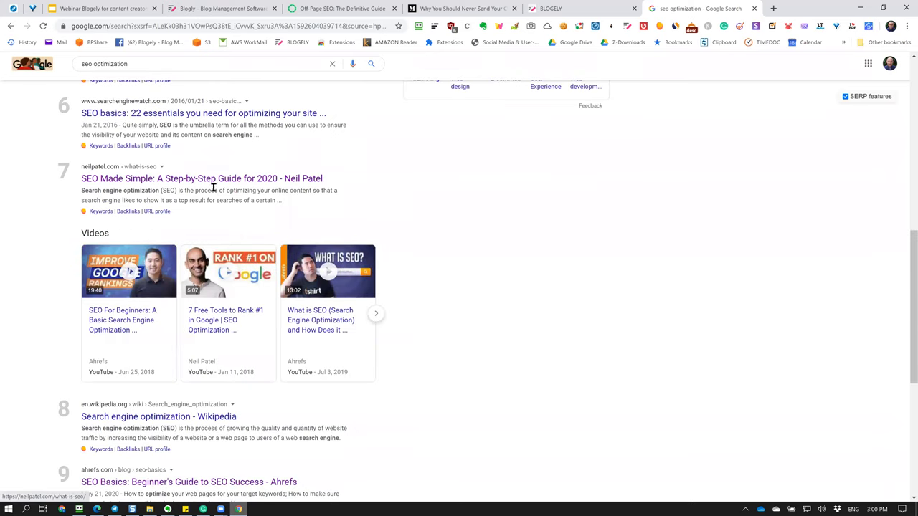
left_click(216, 188)
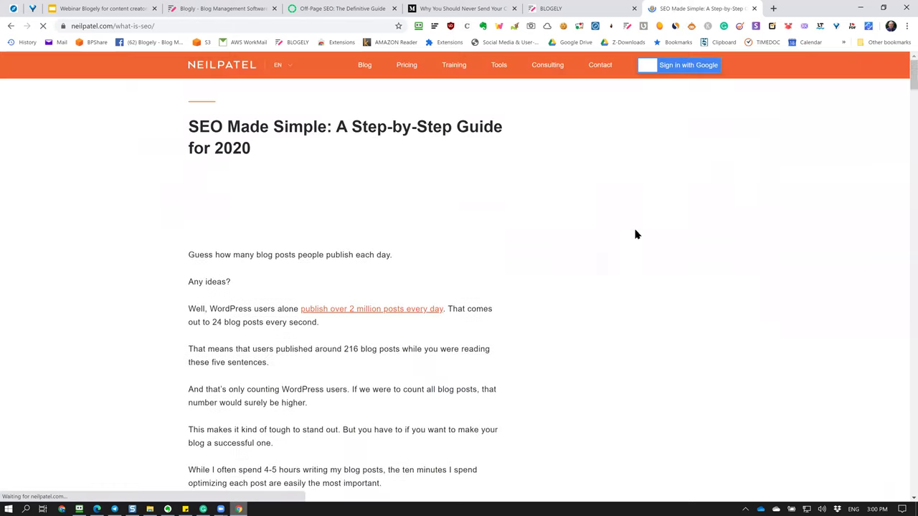
Select the three link-building paragraphs from 'Many classic' to 'how you do it', then return to Blogely.
scroll(405, 237, "down", 10)
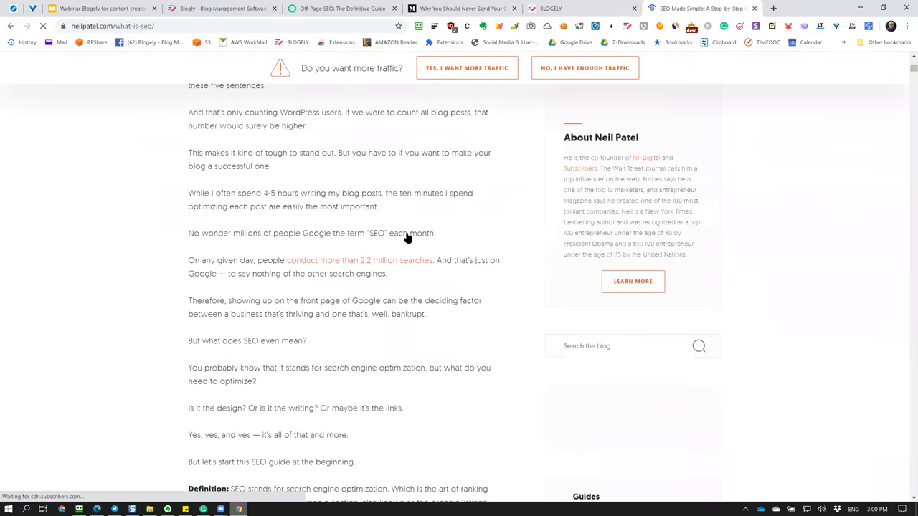
scroll(406, 233, "down", 10)
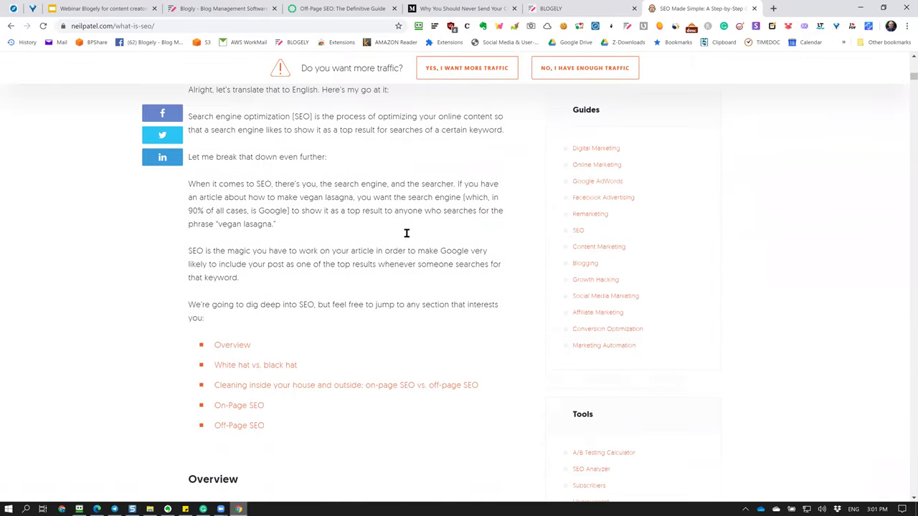
scroll(406, 233, "down", 12)
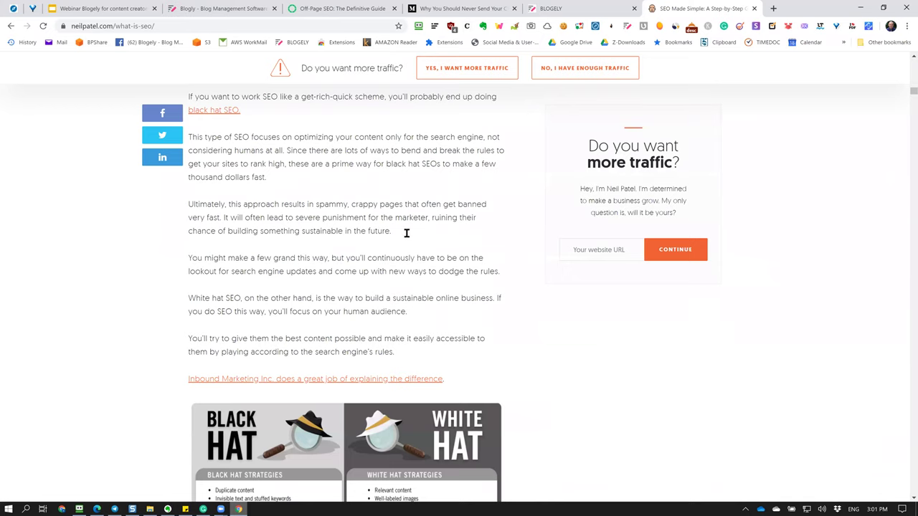
scroll(406, 234, "down", 12)
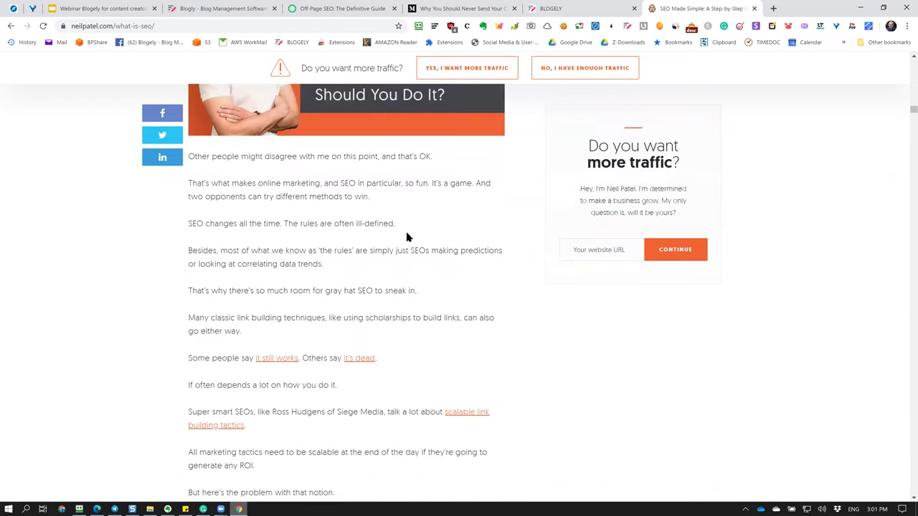
scroll(406, 236, "up", 3)
scroll(407, 237, "down", 3)
scroll(406, 237, "up", 3)
mouse_move(318, 239)
left_mouse_down()
mouse_move(373, 289)
mouse_move(372, 304)
left_mouse_up()
left_click(431, 264)
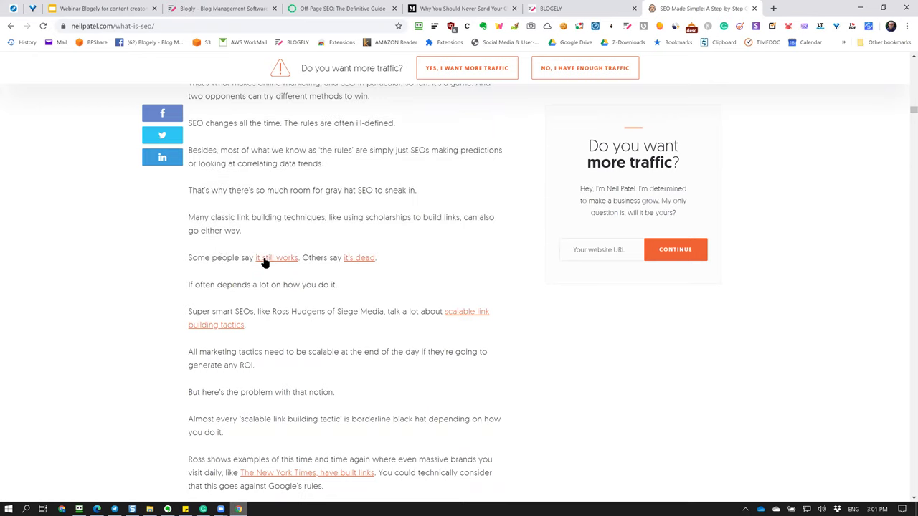
mouse_move(308, 265)
left_mouse_down()
mouse_move(358, 303)
mouse_move(381, 275)
left_mouse_up()
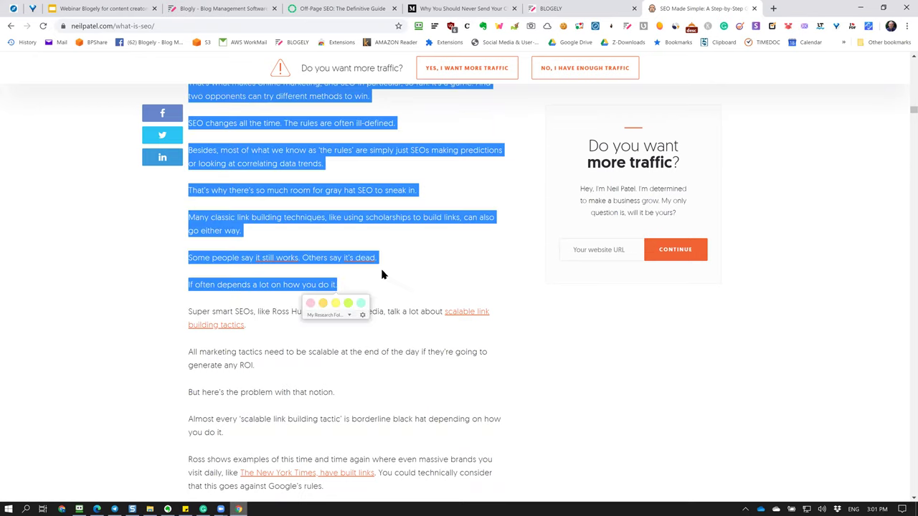
left_click(462, 246)
mouse_move(335, 285)
left_mouse_down()
mouse_move(191, 220)
mouse_move(188, 93)
mouse_move(190, 228)
left_mouse_up()
key("ctrl+c")
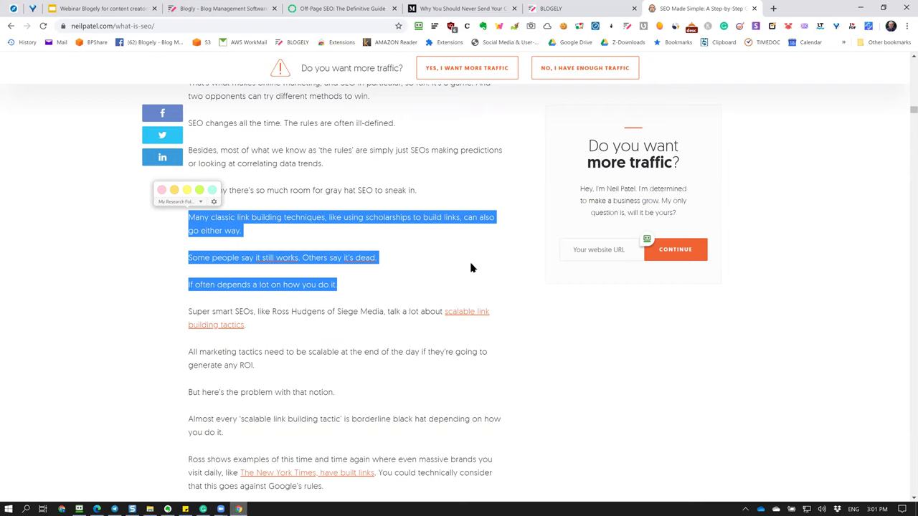
left_click(579, 13)
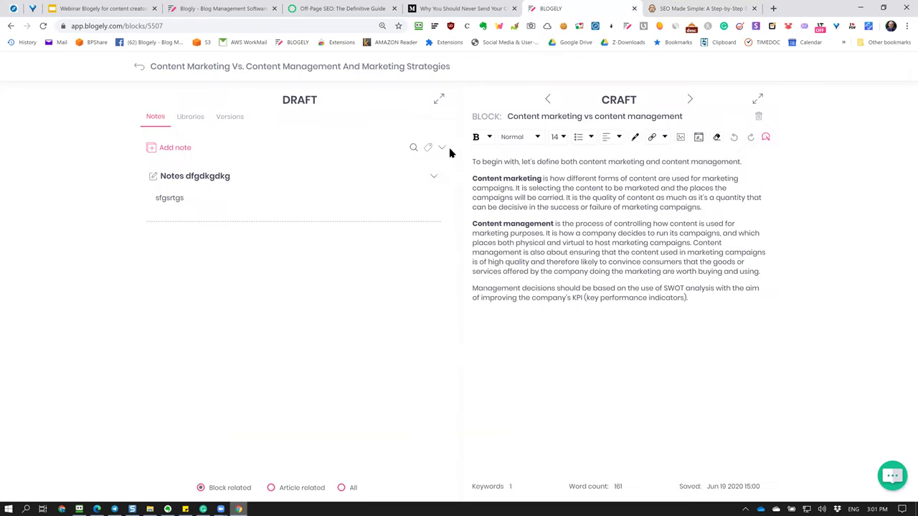
Replace the note's placeholder text 'sfgsrtgs' with the copied link-building paragraphs and save it.
left_click(152, 177)
left_click_drag(311, 221, 230, 221)
key("ctrl+v")
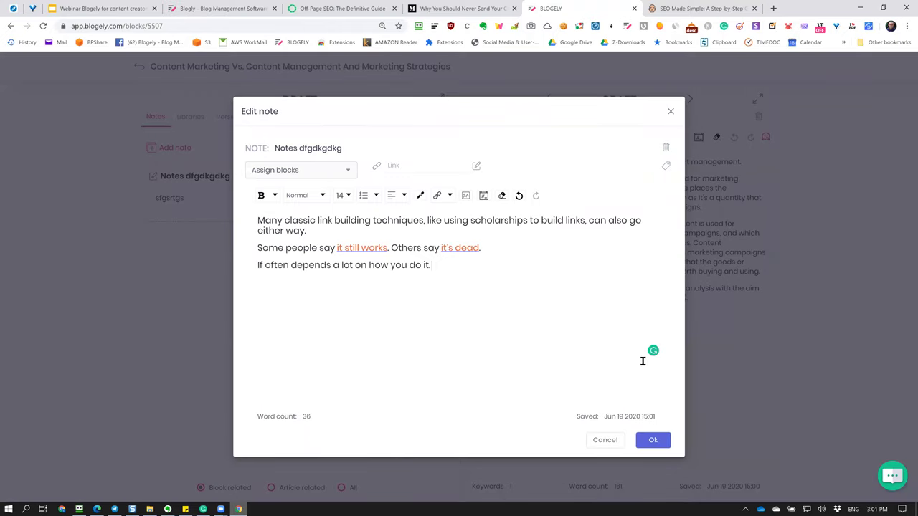
left_click(652, 440)
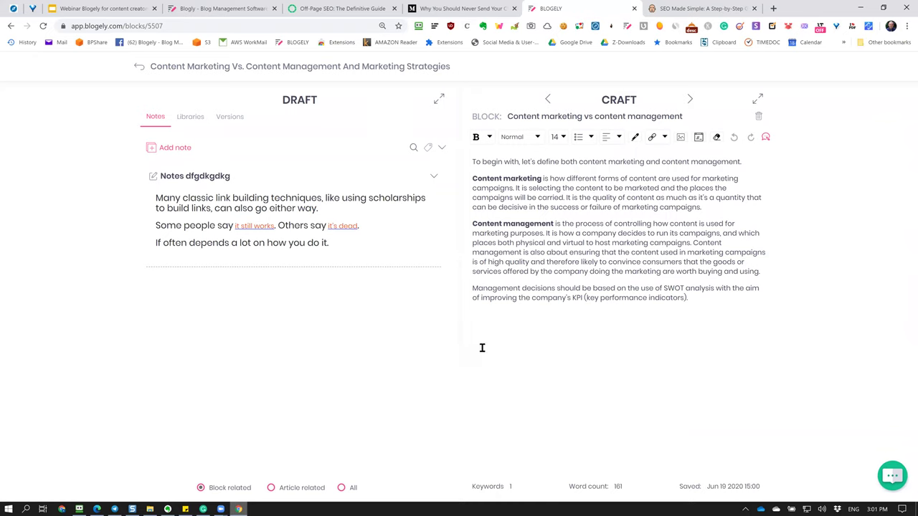
Set all of the note's text to font size 14 and save the note.
left_click(656, 272)
left_click(152, 176)
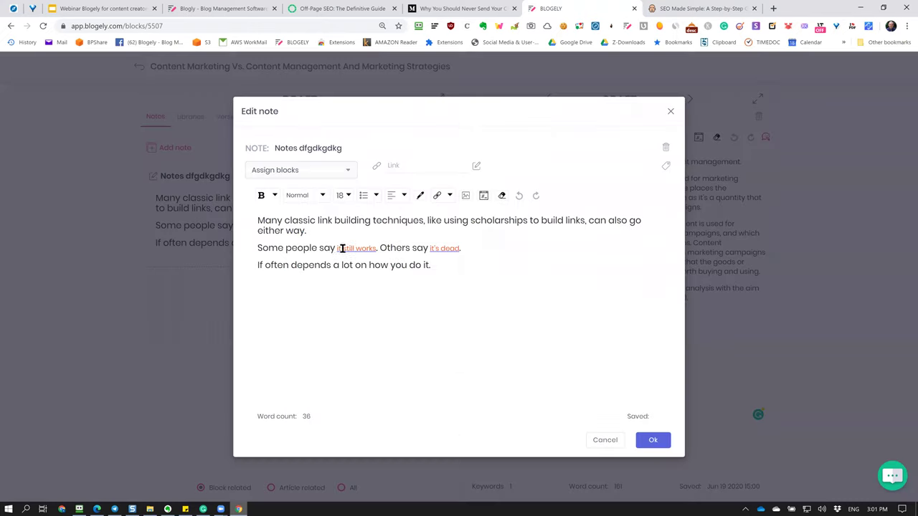
left_click_drag(471, 264, 258, 218)
left_click(343, 195)
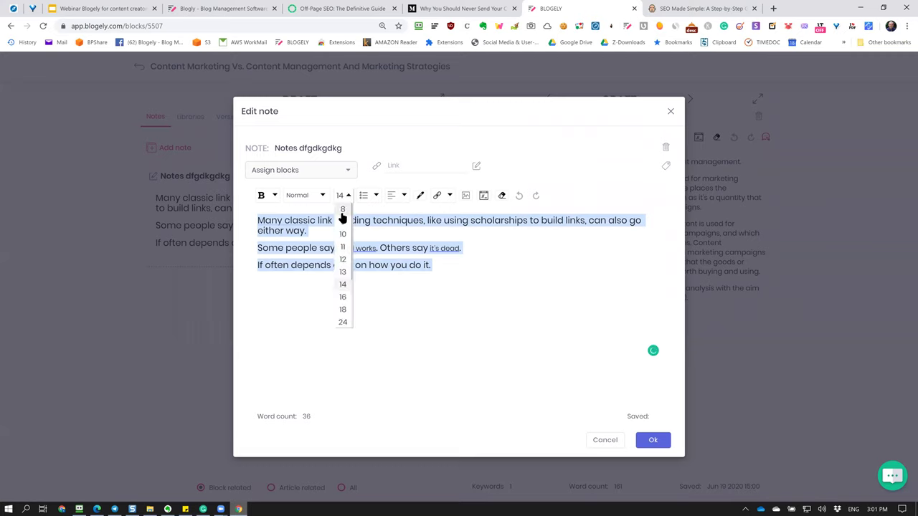
left_click(344, 285)
left_click(611, 352)
left_click(652, 440)
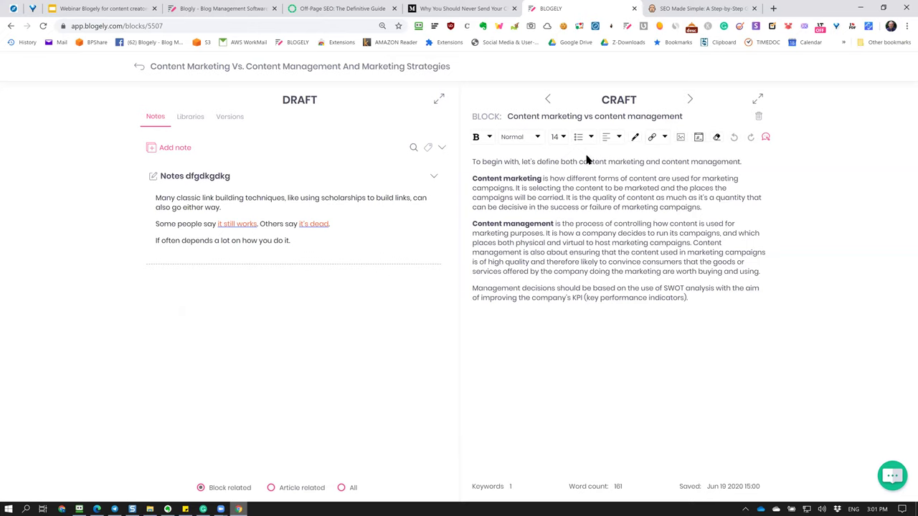
left_click(690, 101)
Go back to the Content marketing vs content management block and list the article-related notes.
left_click(592, 233)
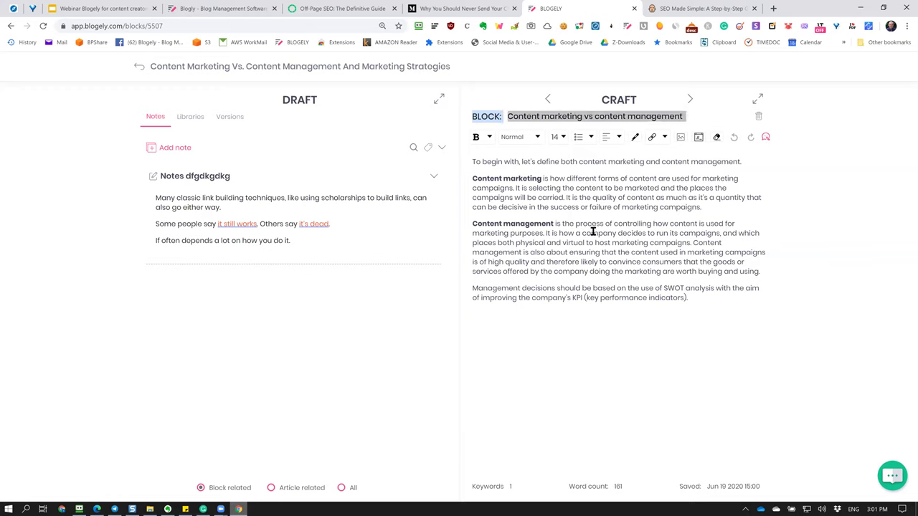
left_click(548, 100)
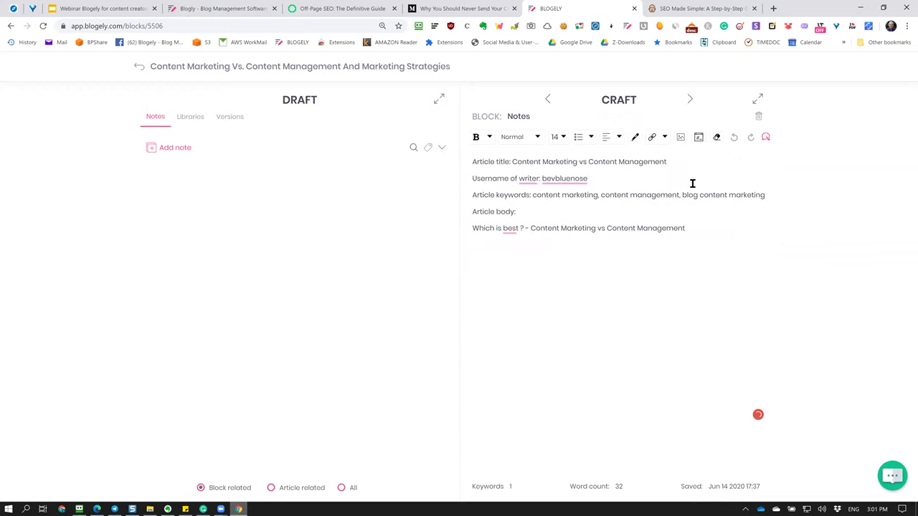
left_click(691, 102)
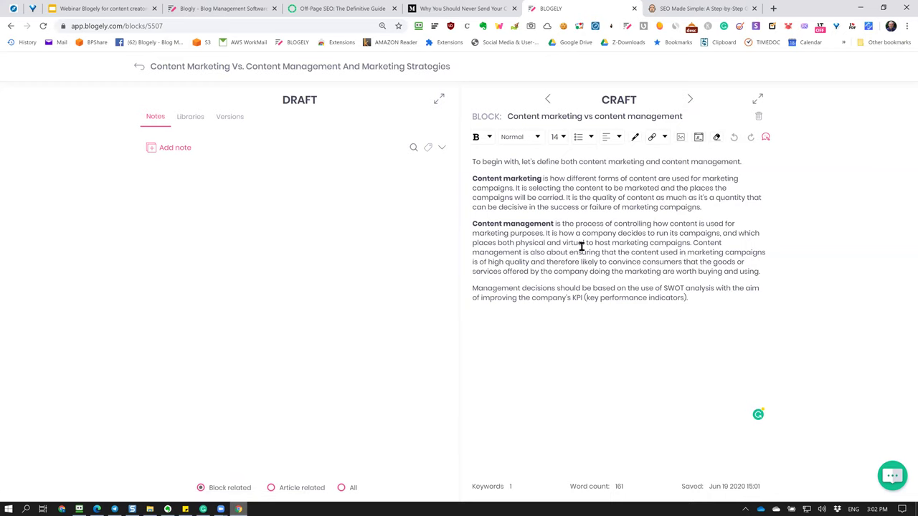
left_click(272, 489)
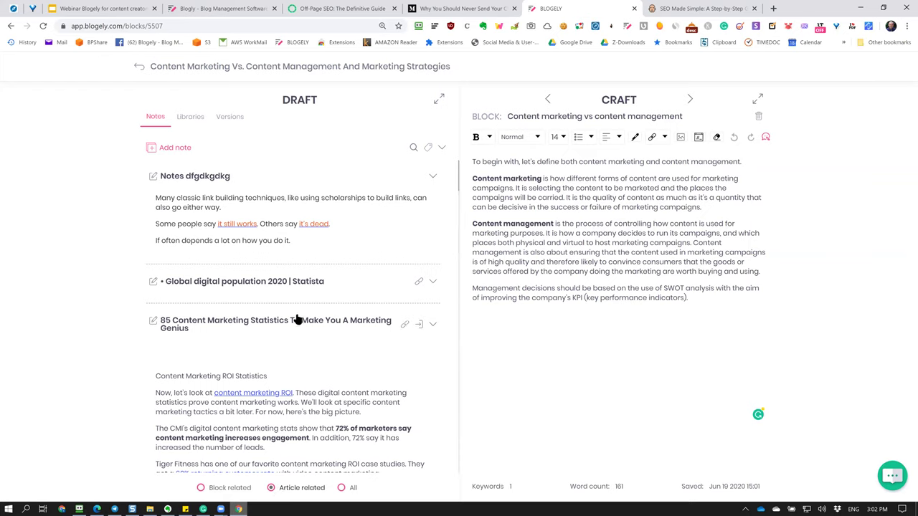
Assign the note to Content marketing vs content management and filter to block-related notes.
left_click(152, 177)
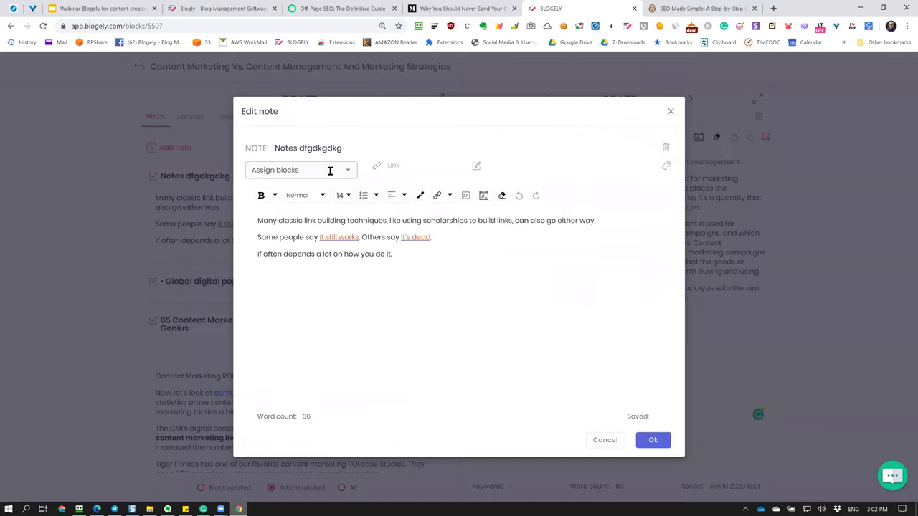
left_click(329, 171)
left_click(263, 223)
left_click(652, 440)
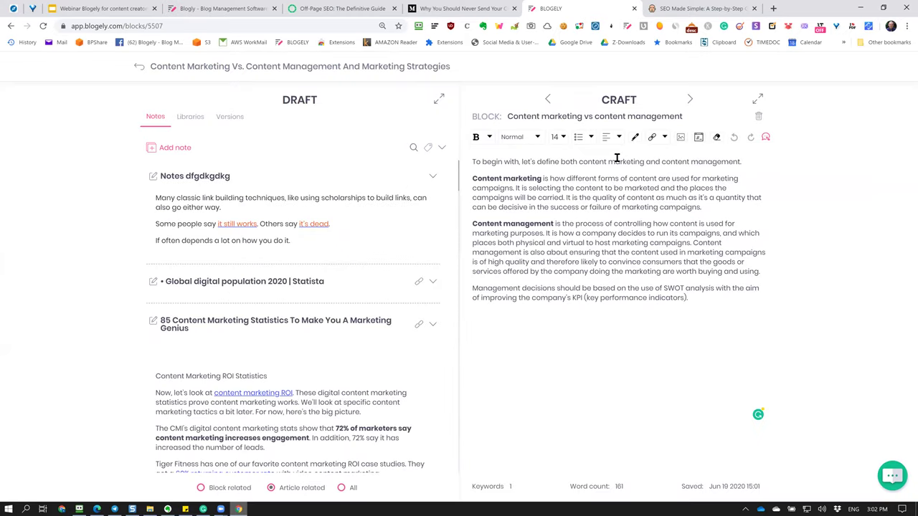
left_click(201, 488)
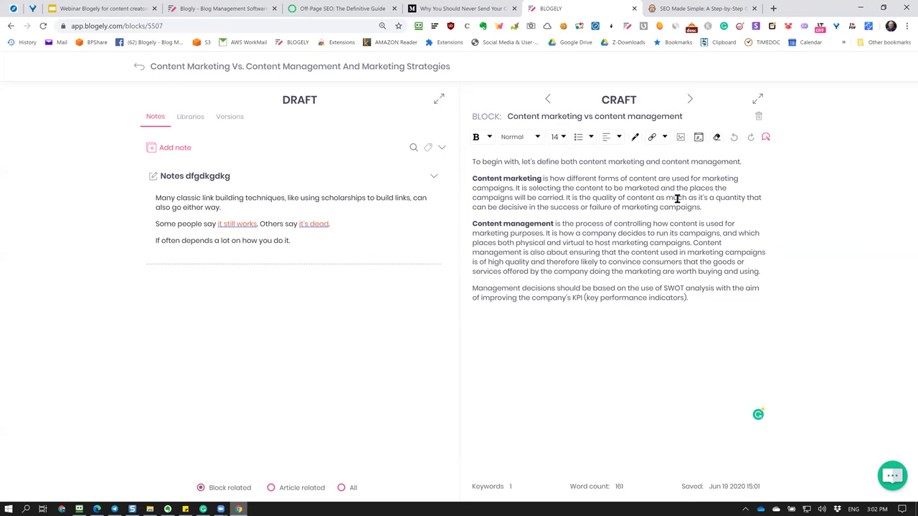
left_click(683, 10)
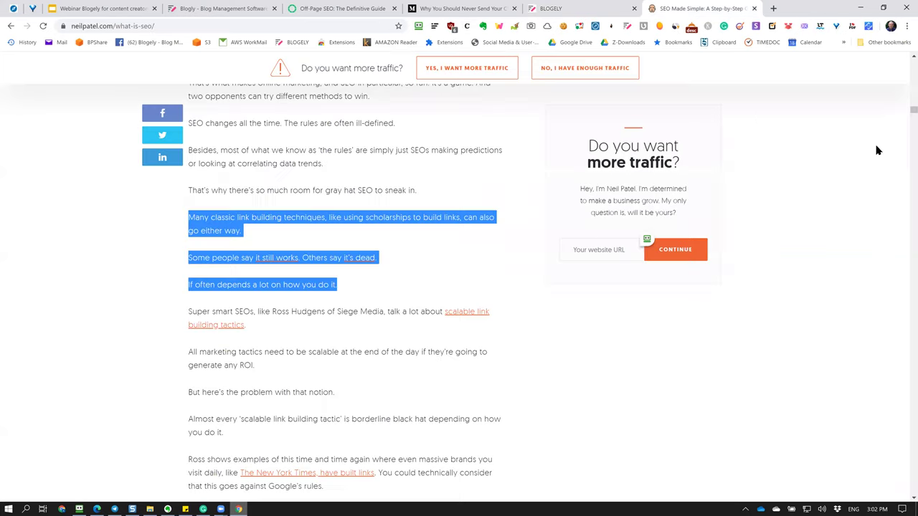
Set the clipper's target article to Content Marketing Vs. Content Management.
left_click(548, 335)
scroll(491, 321, "down", 15)
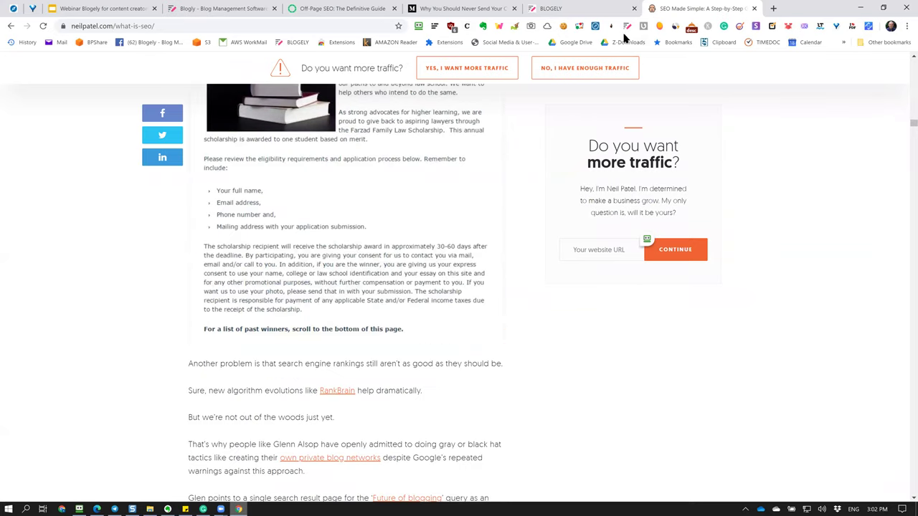
scroll(628, 55, "up", 10)
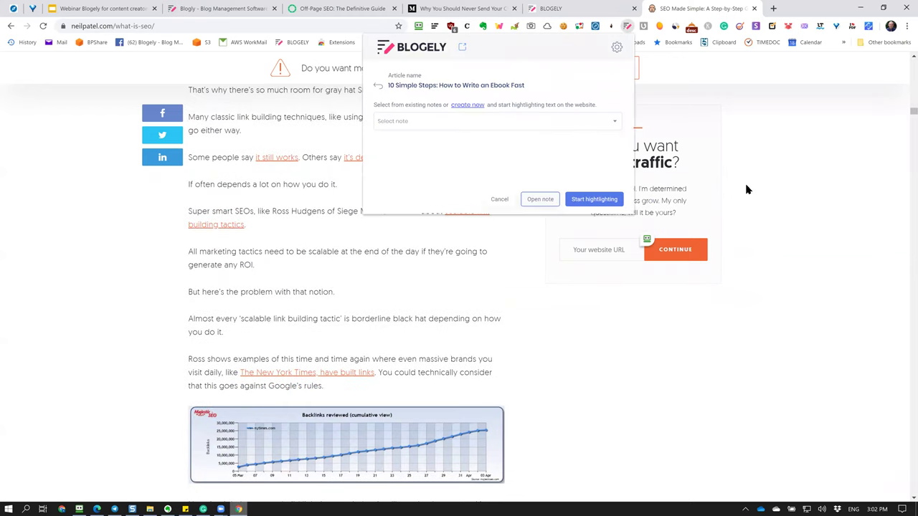
left_click(387, 85)
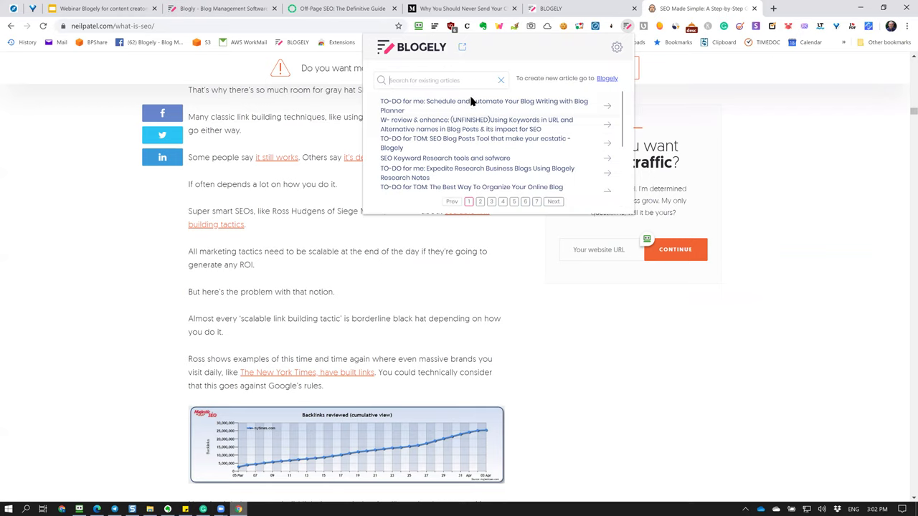
type("s")
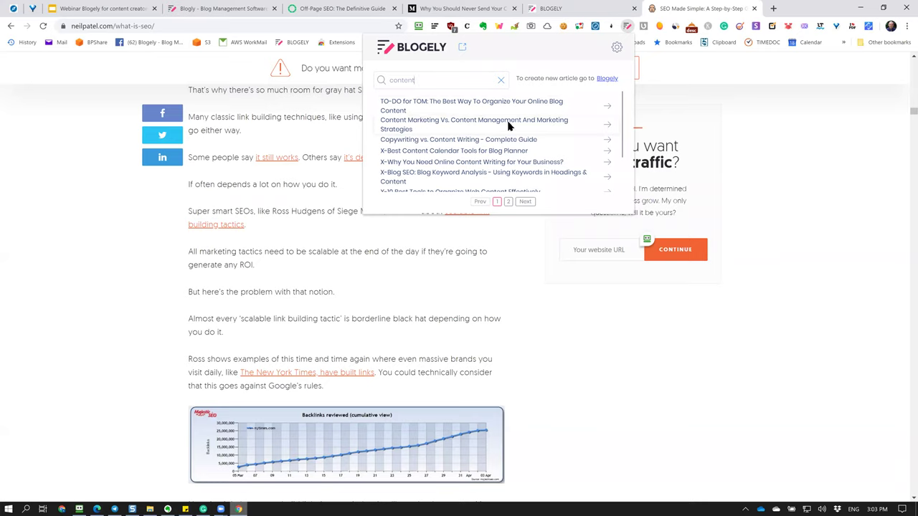
left_click(508, 126)
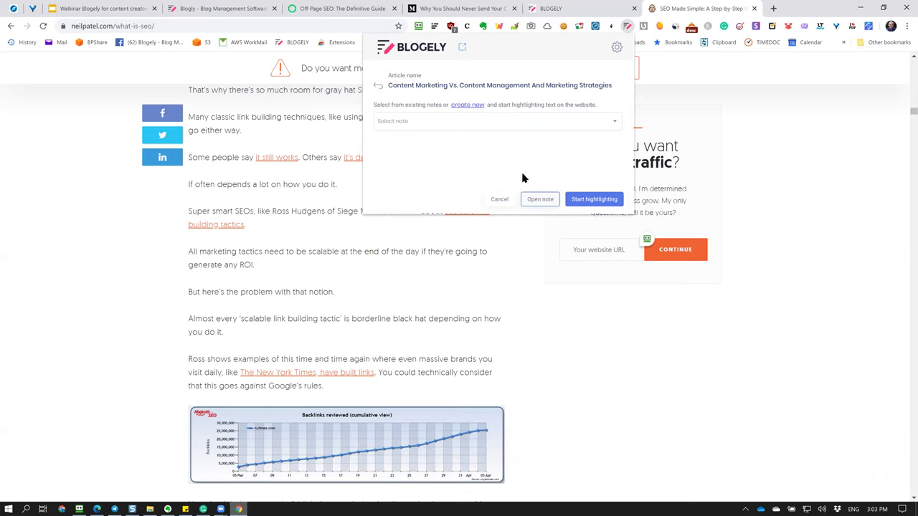
Highlight the 'That's why', 'Almost every' and 'Ross shows… stuff daily' passages for clipping.
left_click(595, 200)
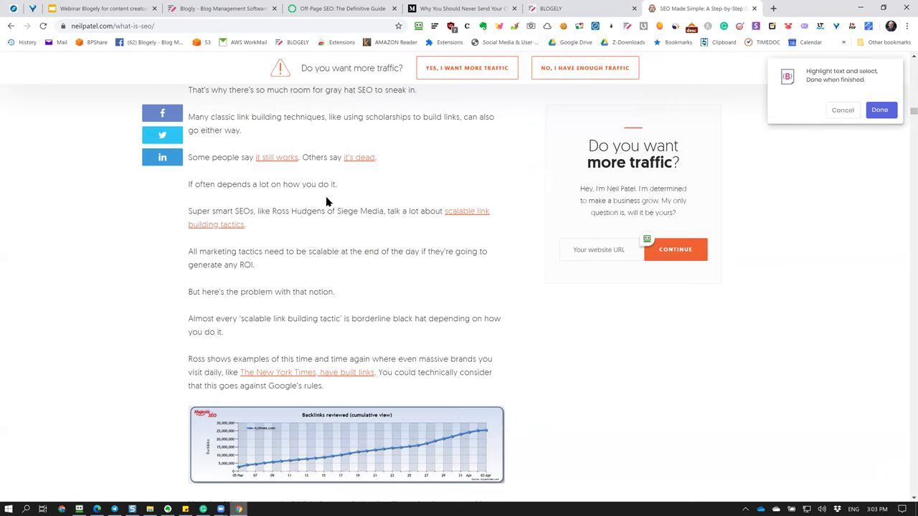
scroll(326, 202, "down", 3)
scroll(325, 198, "up", 3)
scroll(326, 197, "up", 2)
left_click_drag(189, 189, 277, 230)
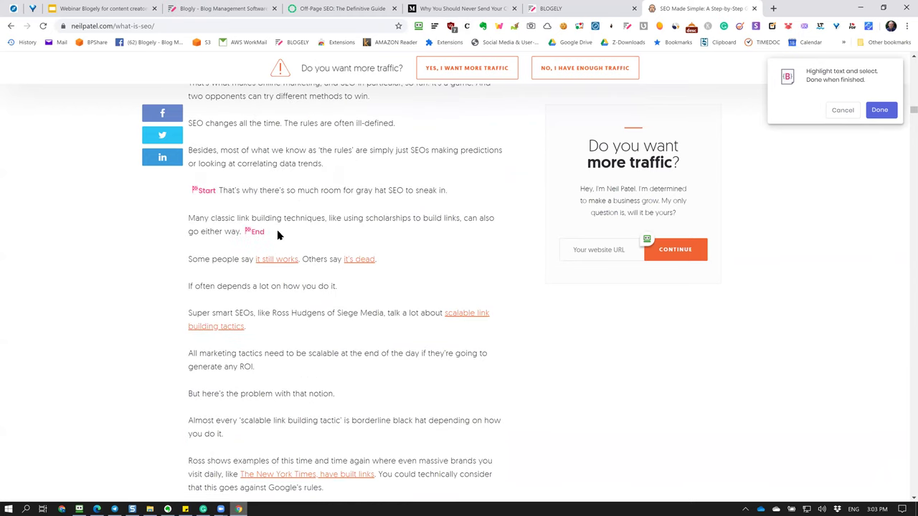
scroll(277, 233, "down", 3)
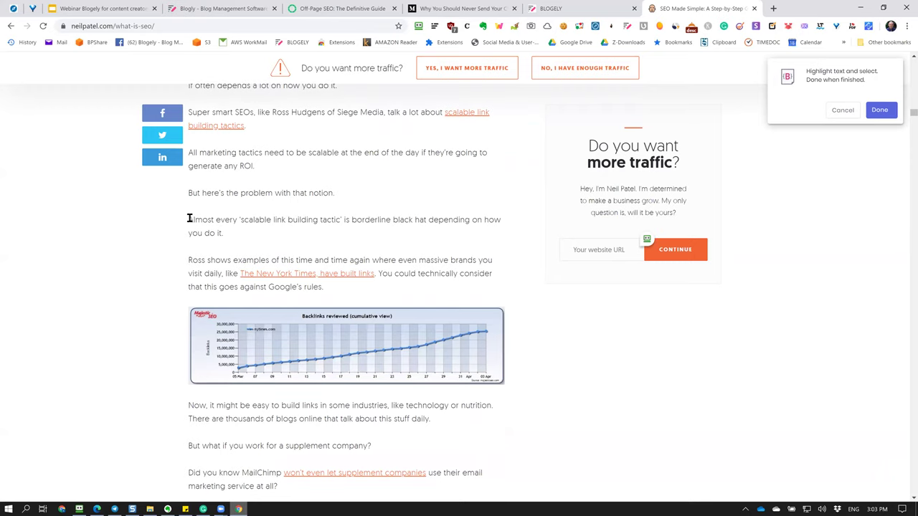
left_click_drag(189, 219, 230, 236)
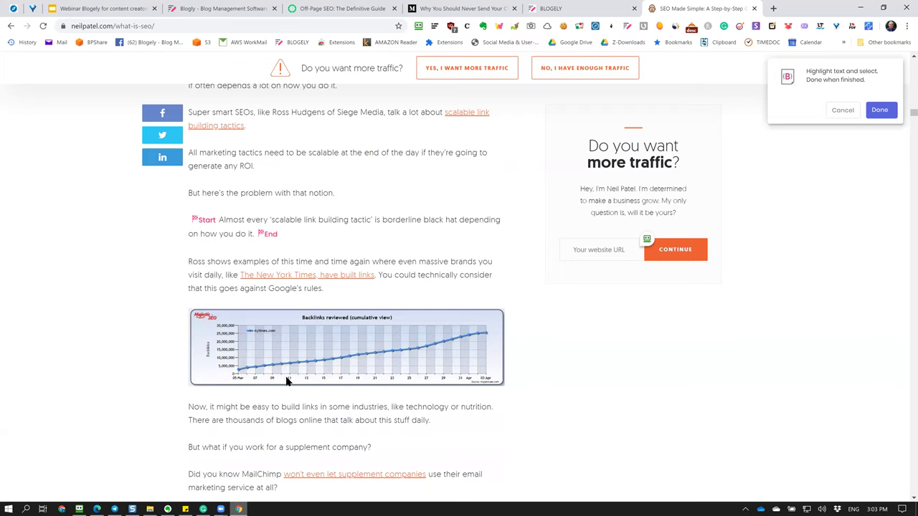
left_click_drag(189, 262, 450, 426)
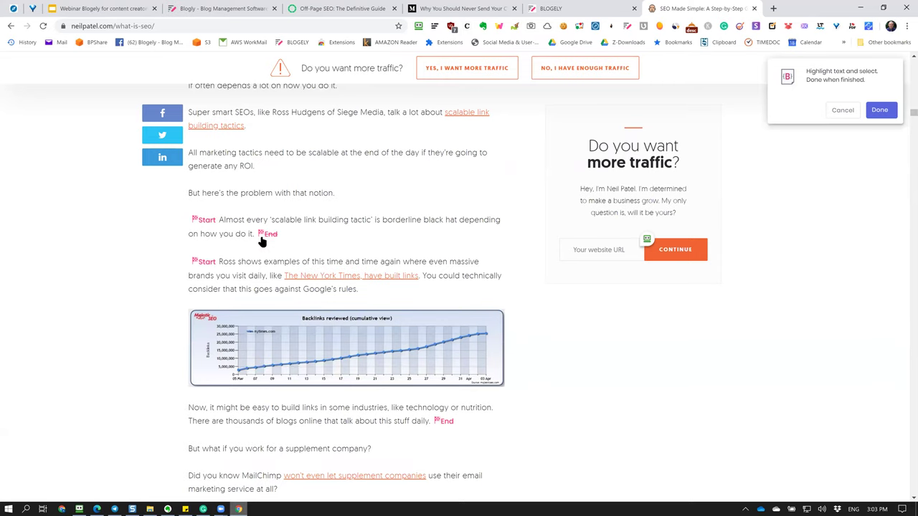
Highlight the 'Law firms' paragraph together with its scholarship screenshot.
scroll(265, 276, "down", 2)
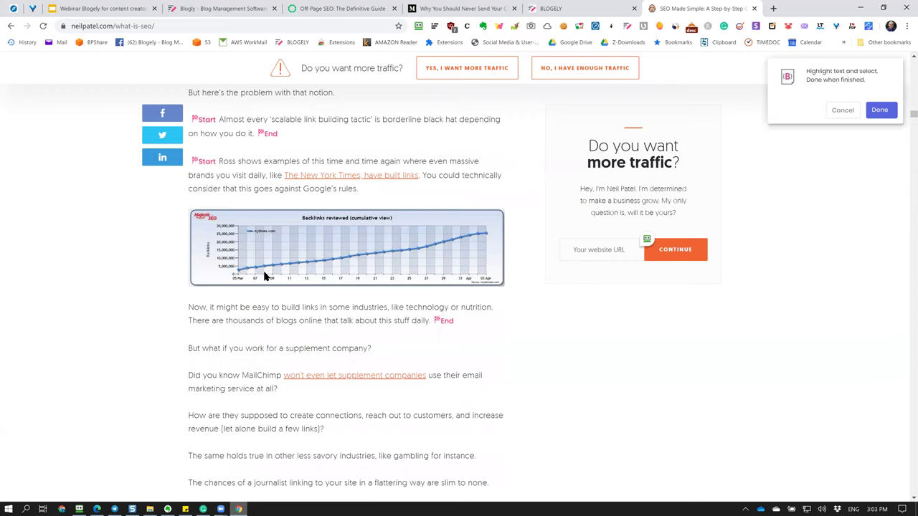
scroll(264, 276, "down", 2)
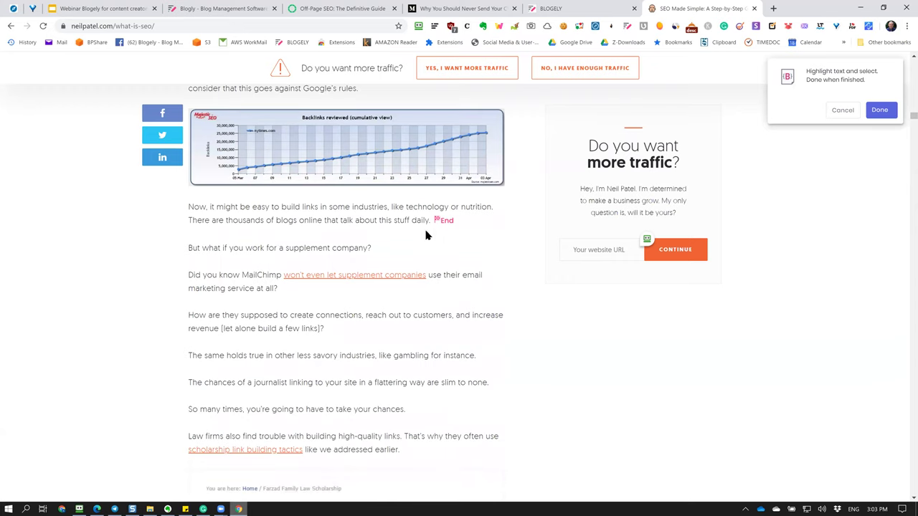
scroll(359, 211, "down", 6)
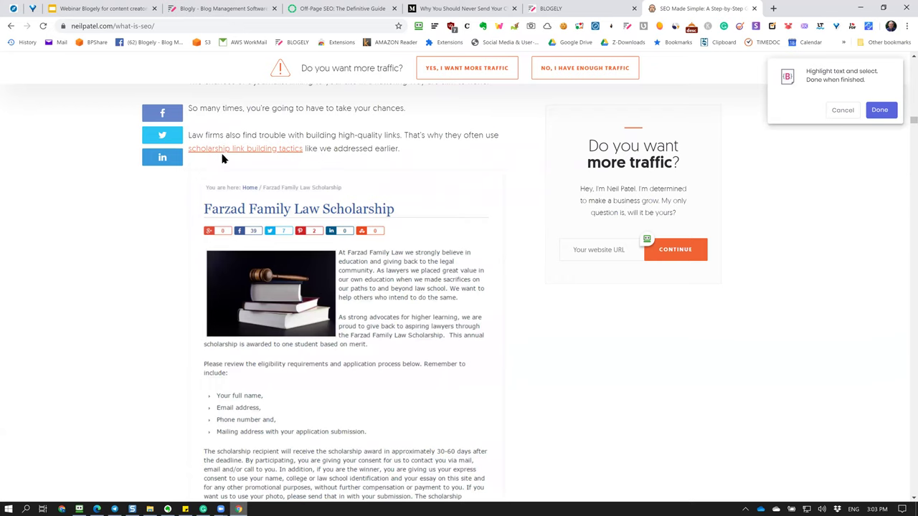
left_click_drag(189, 133, 475, 381)
left_click_drag(480, 431, 480, 431)
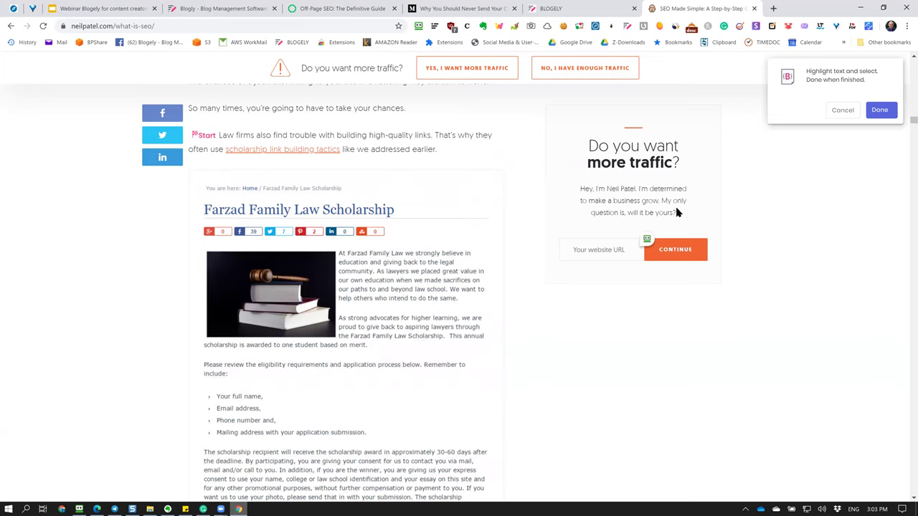
Finish highlighting and save the captured passages as a Blogely note.
left_click(878, 111)
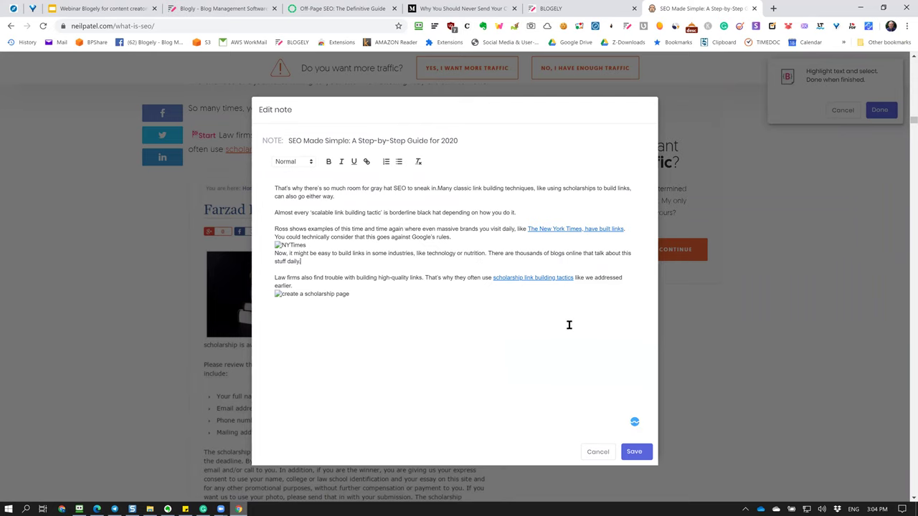
left_click(636, 450)
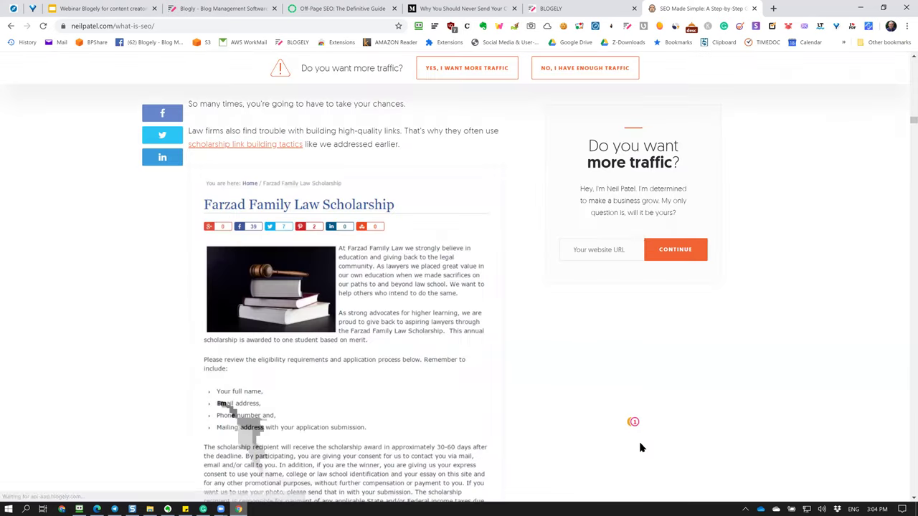
scroll(395, 354, "up", 9)
scroll(392, 354, "up", 15)
scroll(393, 354, "up", 5)
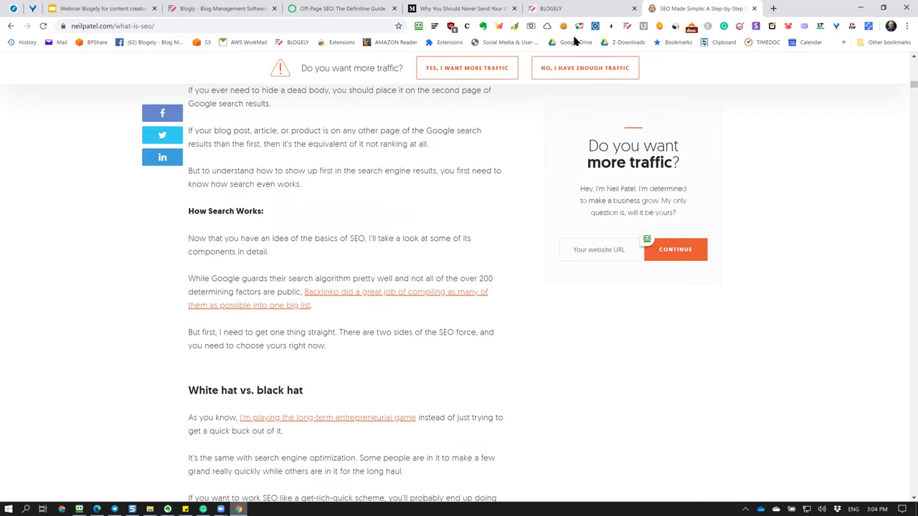
left_click(573, 8)
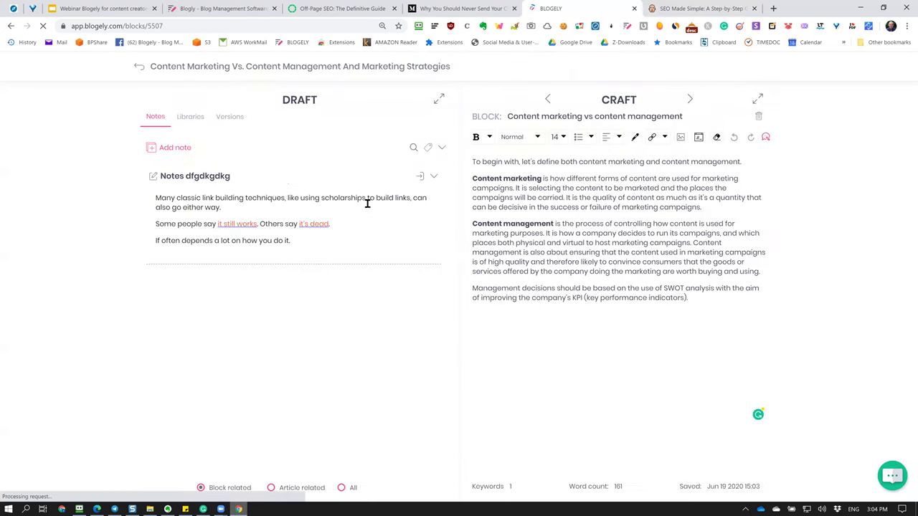
Open the SEO Made Simple note from the article-related notes and delete its blank top lines.
left_click(147, 299)
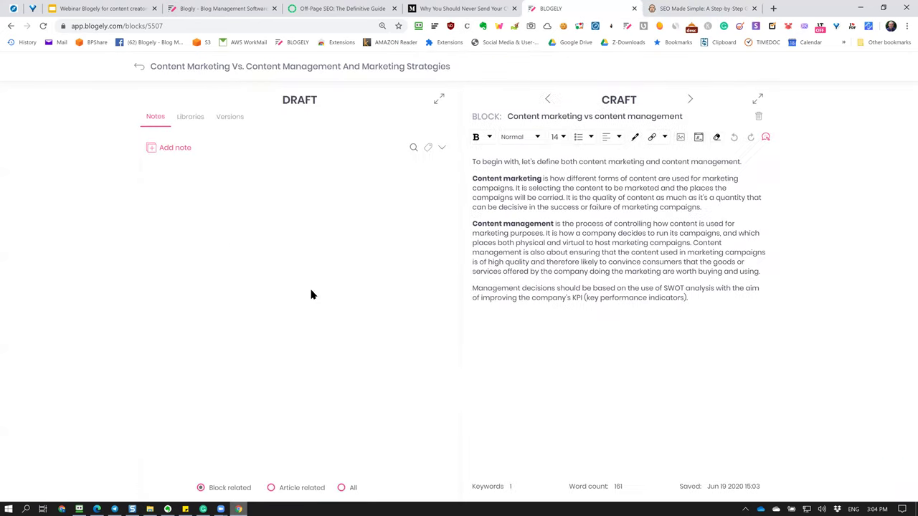
left_click(270, 490)
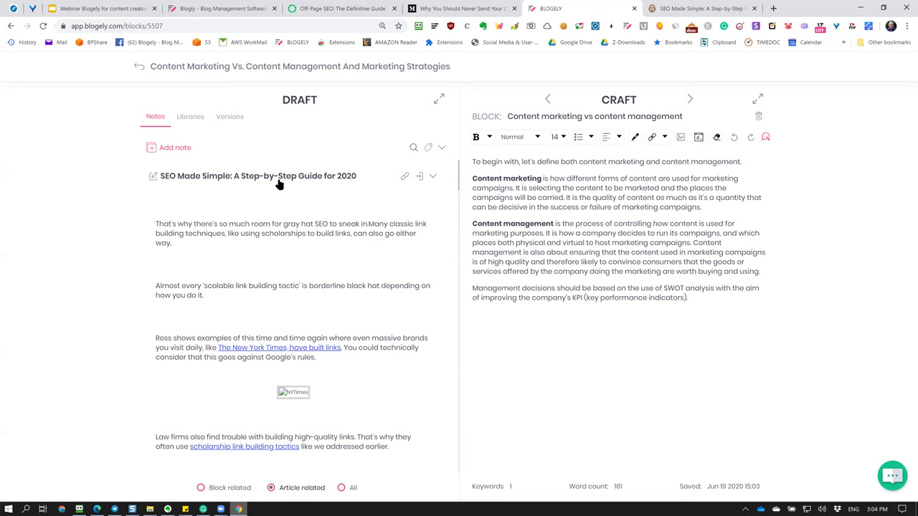
left_click(152, 178)
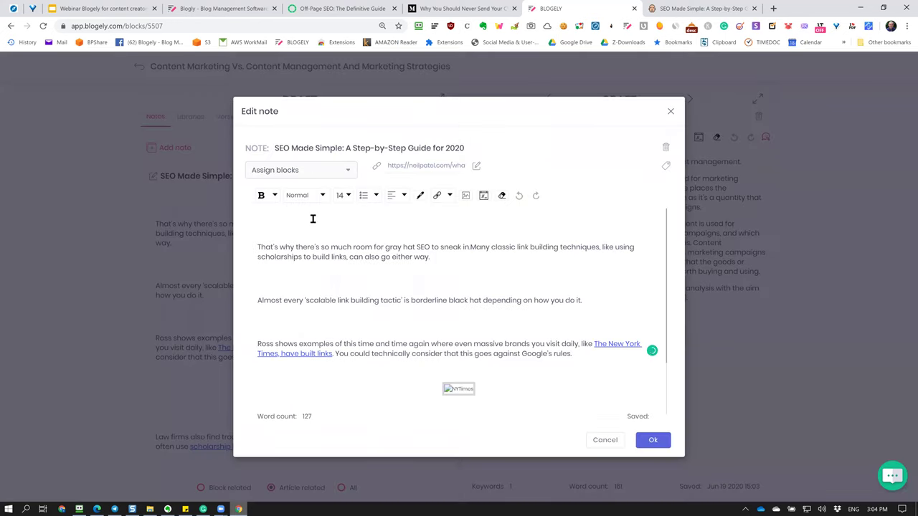
left_click(312, 218)
key("Delete")
key("Delete")
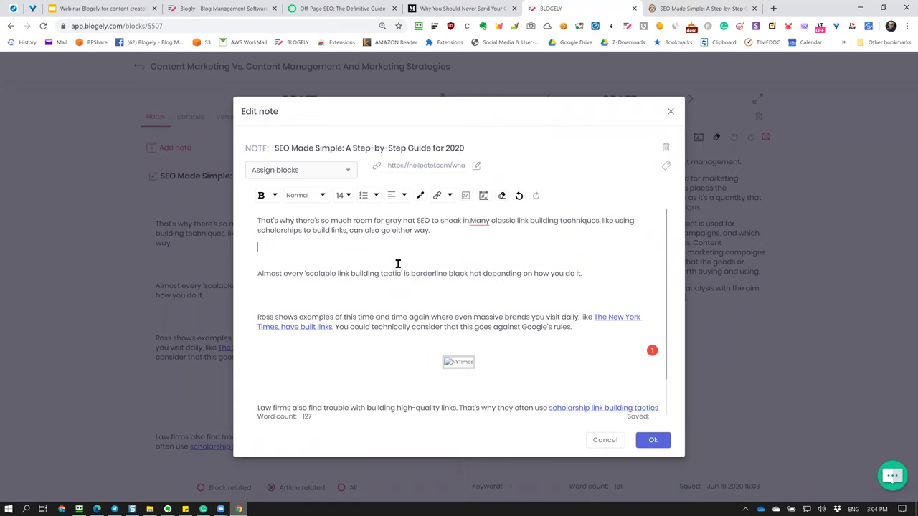
key("Delete")
Delete the broken NYTimes and scholarship images and extra blank lines, then save the note.
key("Down")
key("Down")
key("Down")
key("Down")
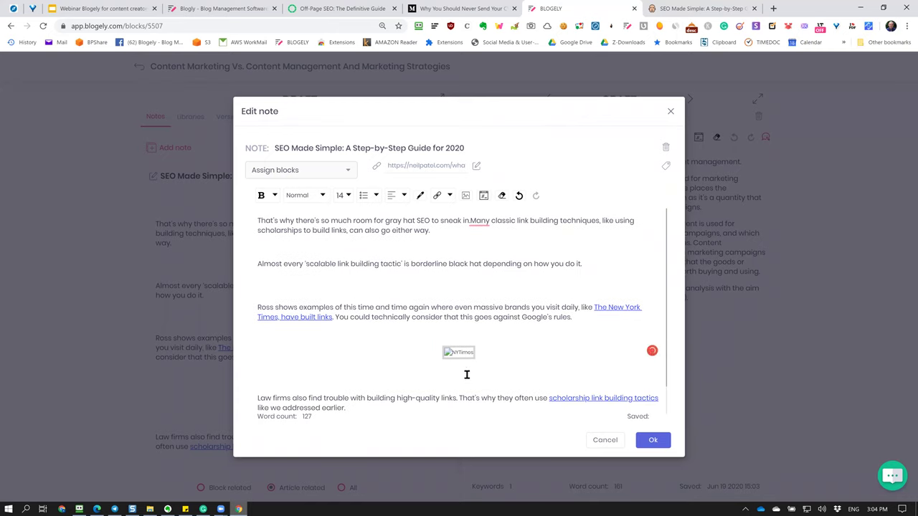
left_click(450, 352)
left_click(490, 365)
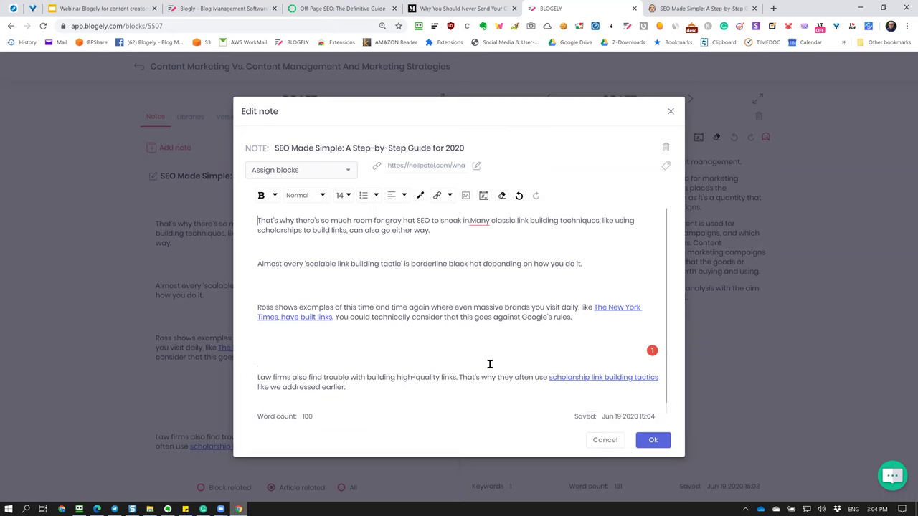
key("BackSpace")
key("BackSpace")
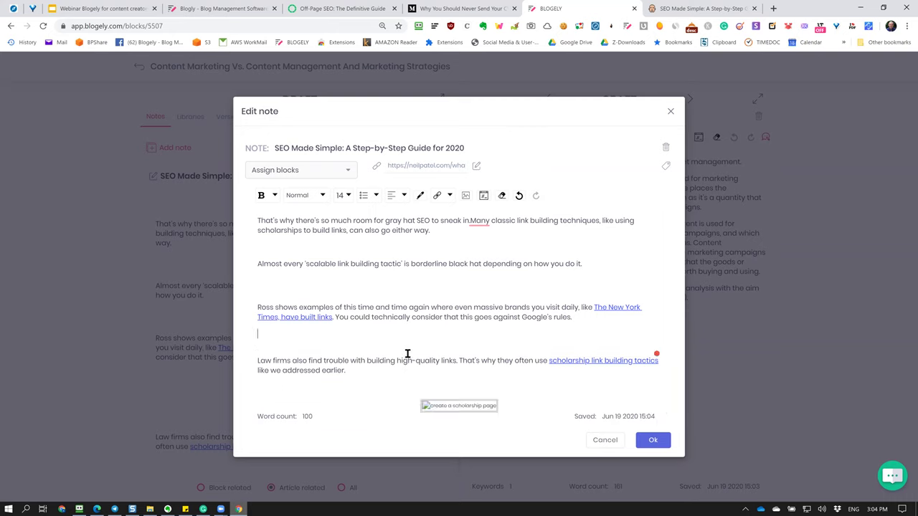
left_click(457, 393)
left_click(467, 402)
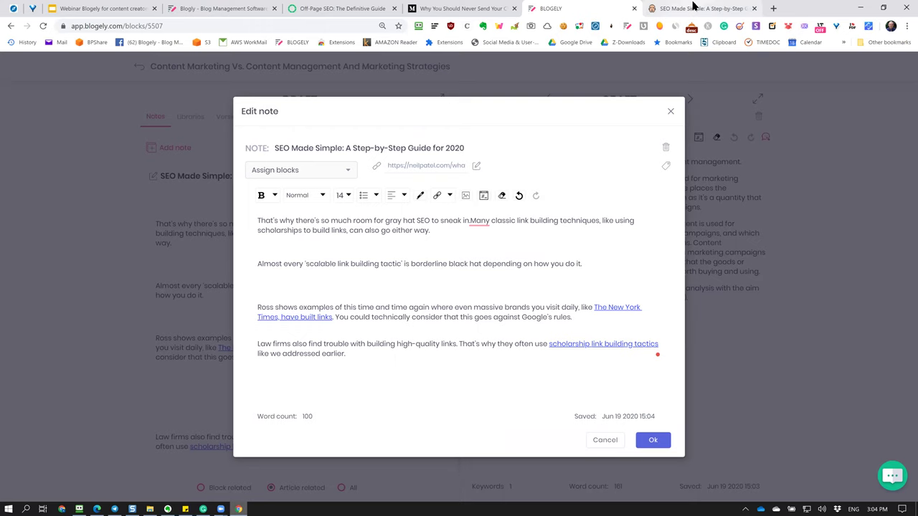
left_click(664, 443)
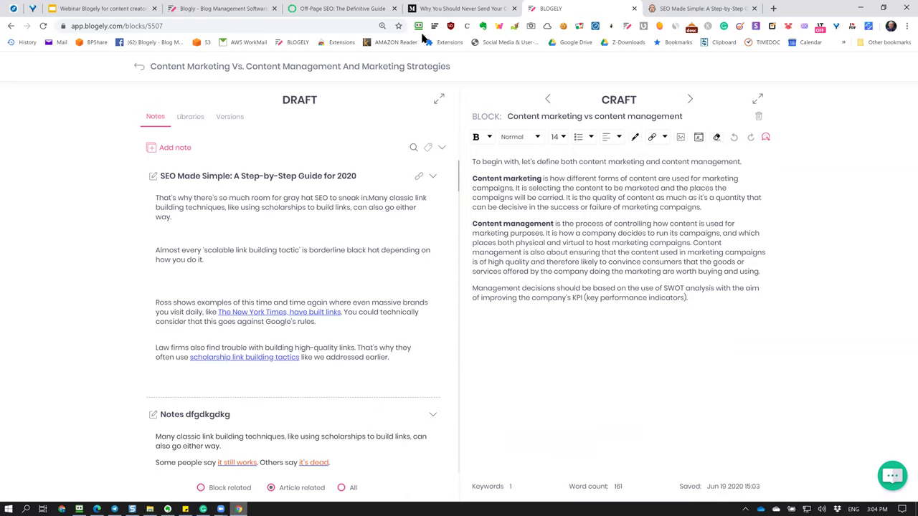
left_click(459, 8)
Clip the Medium passage starting 'In doing so' about Gmail's AI and messaging into a new note.
scroll(492, 240, "up", 15)
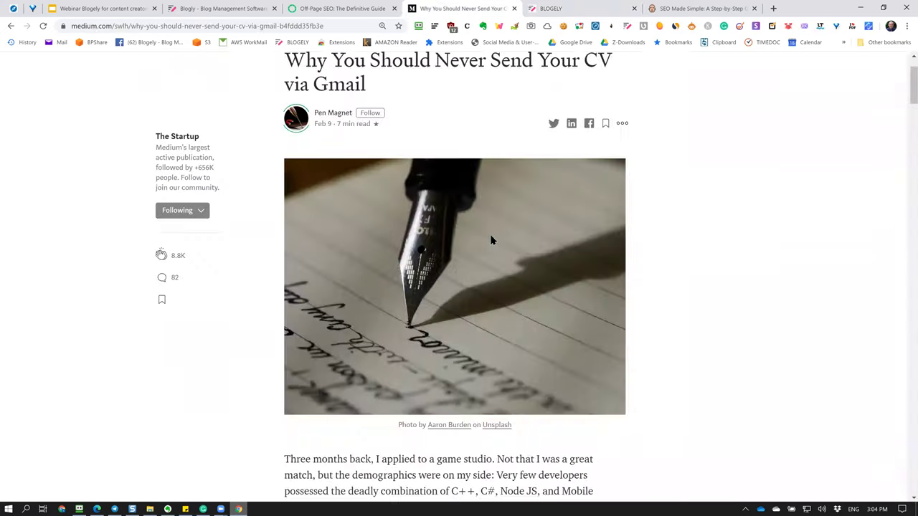
scroll(492, 239, "down", 20)
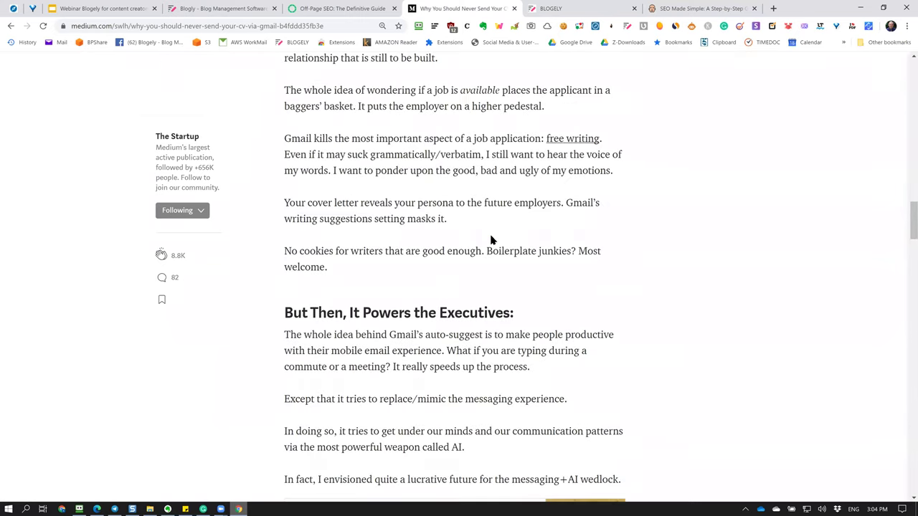
scroll(491, 237, "up", 4)
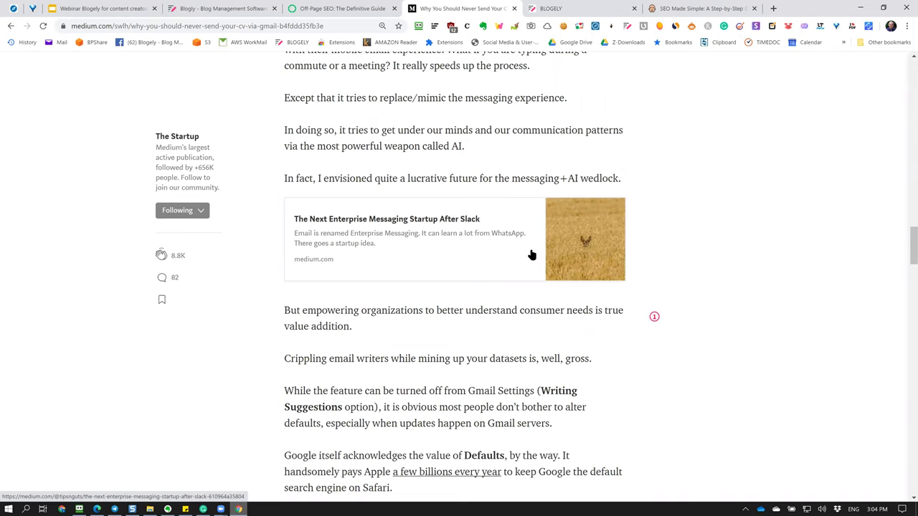
scroll(544, 131, "down", 2)
scroll(543, 130, "up", 2)
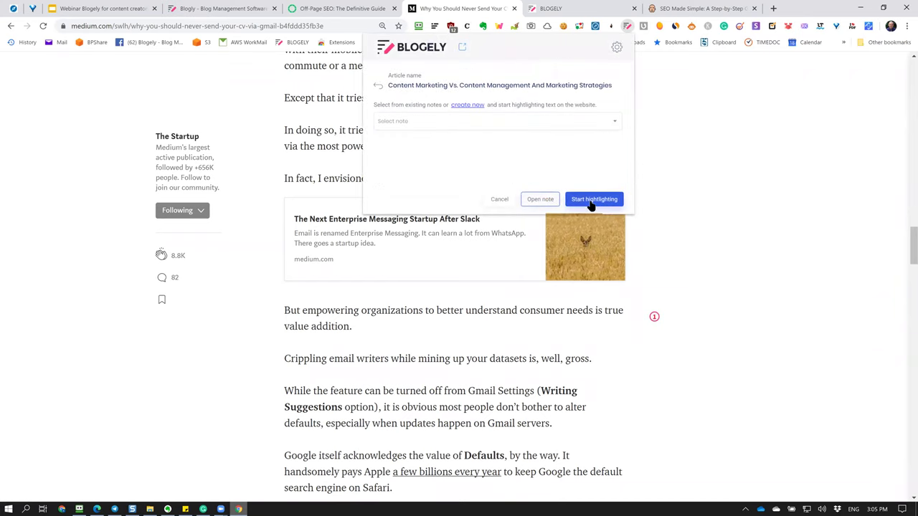
left_click(594, 199)
left_click_drag(282, 130, 605, 365)
left_click(869, 117)
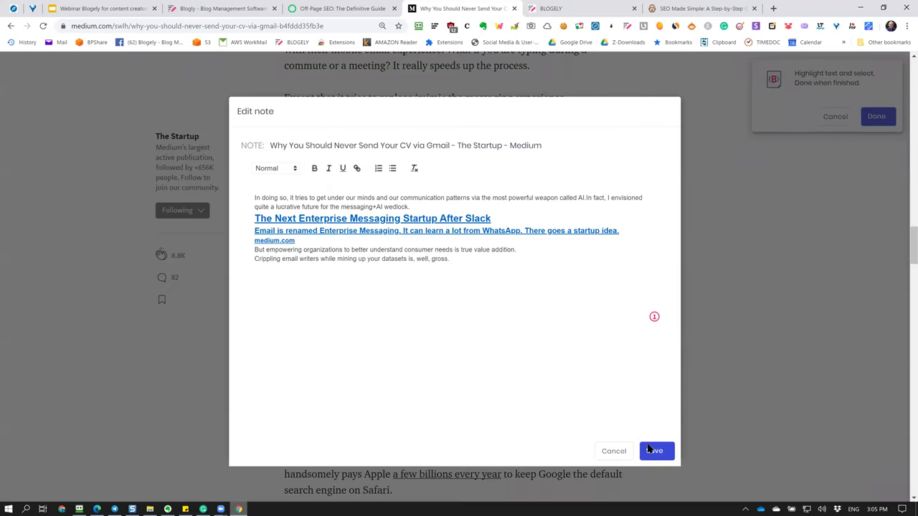
left_click(649, 449)
scroll(488, 390, "down", 10)
scroll(488, 391, "up", 10)
left_click(337, 8)
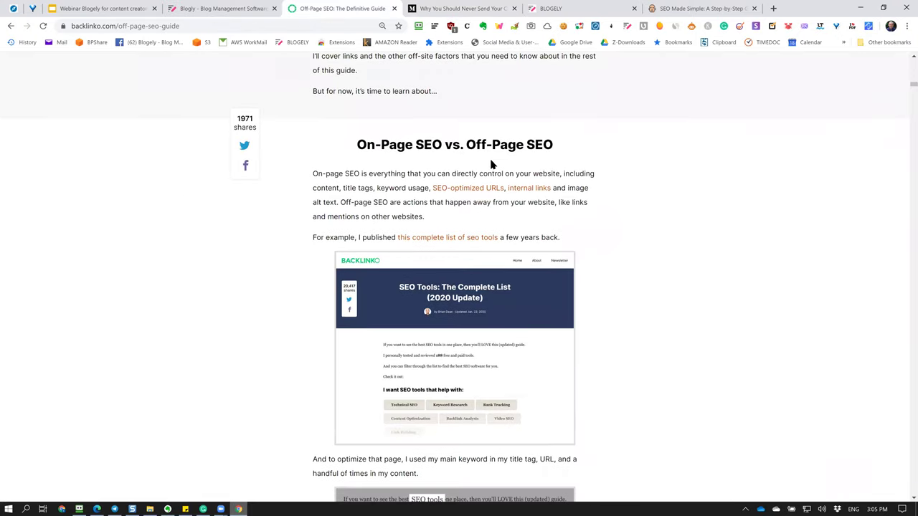
Clip the passage from 'My target keyword' to 'social media', with its 73 difficulty gauge, as a note.
scroll(492, 165, "down", 10)
scroll(491, 165, "up", 3)
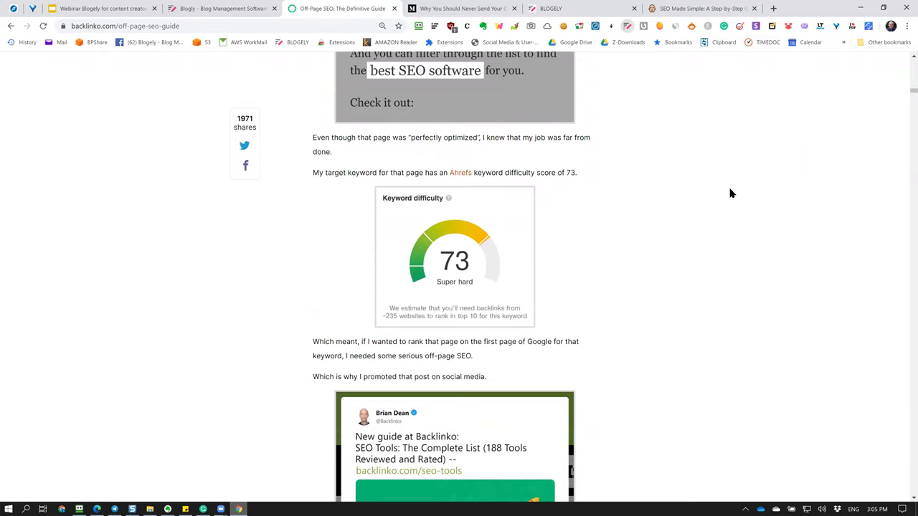
left_click(602, 201)
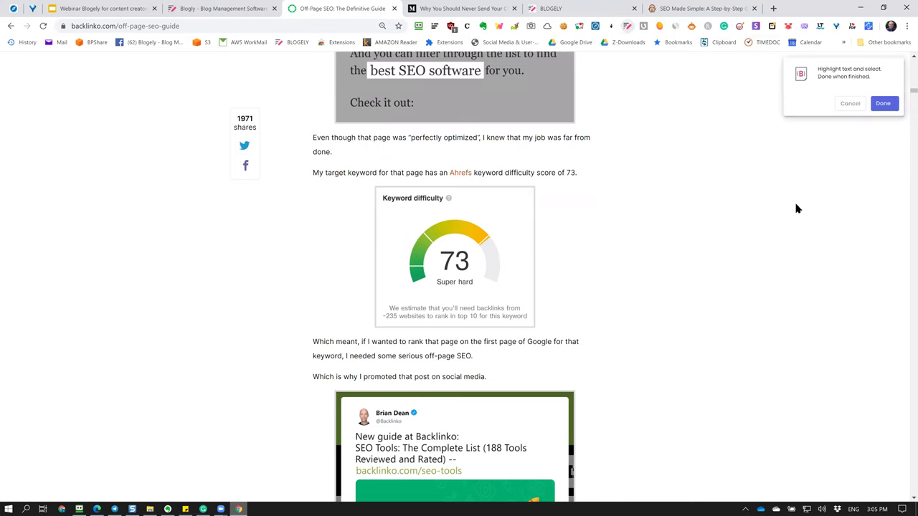
left_click_drag(313, 172, 573, 371)
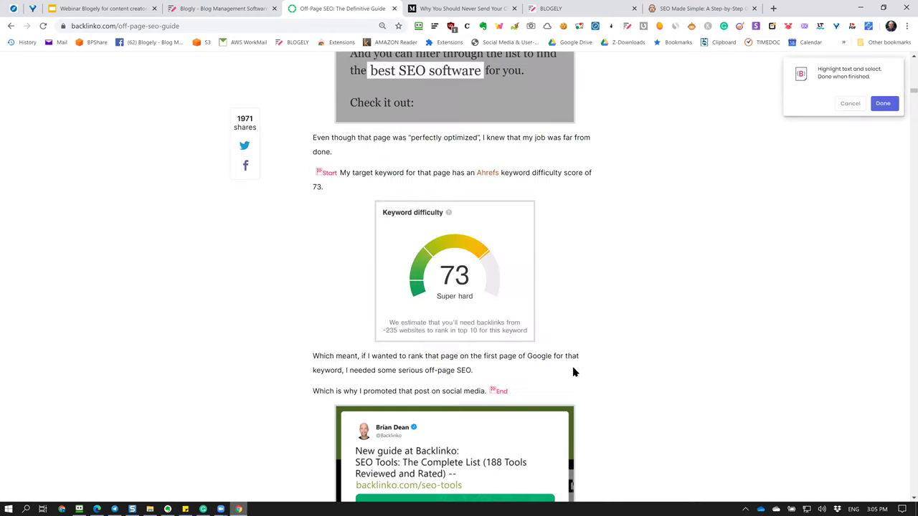
left_click(883, 106)
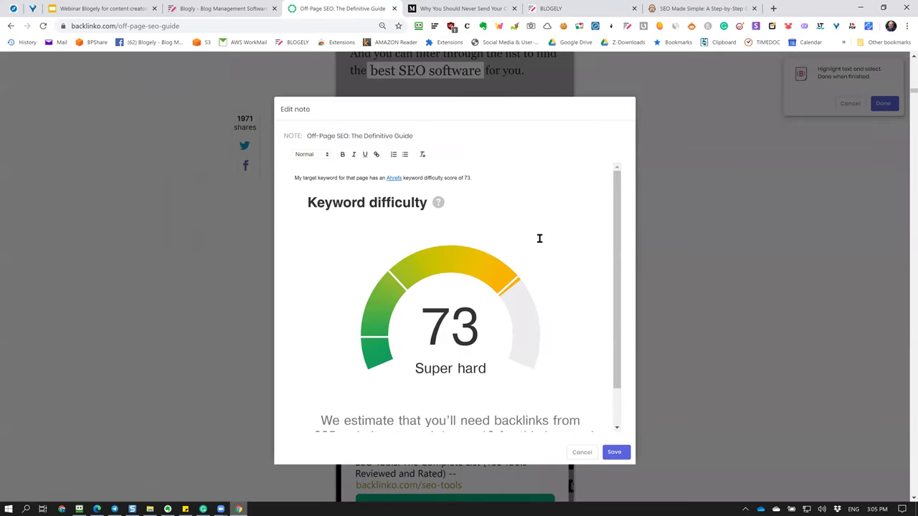
scroll(455, 237, "down", 2)
scroll(454, 237, "up", 2)
scroll(454, 243, "down", 2)
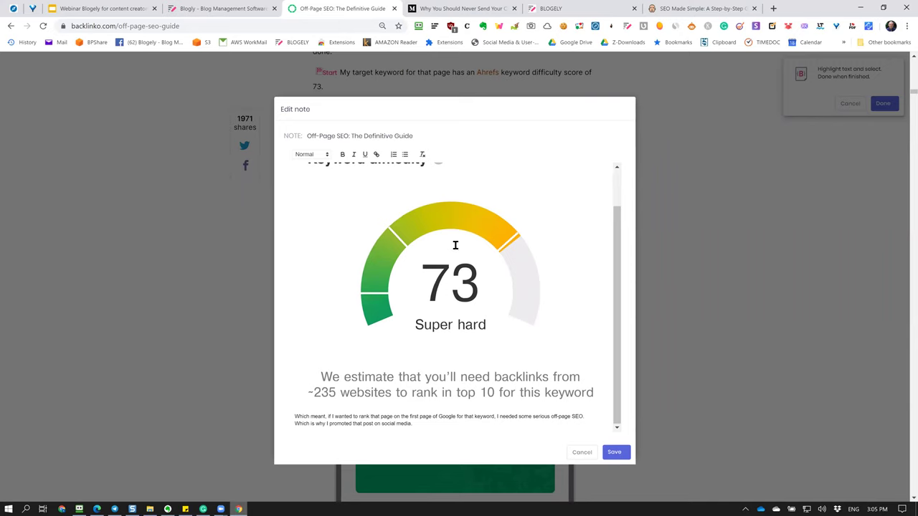
left_click(614, 452)
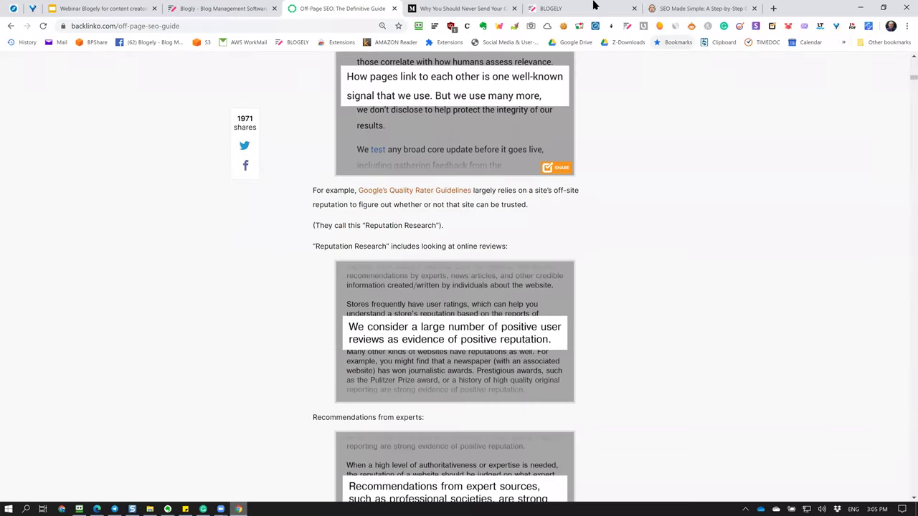
left_click(563, 13)
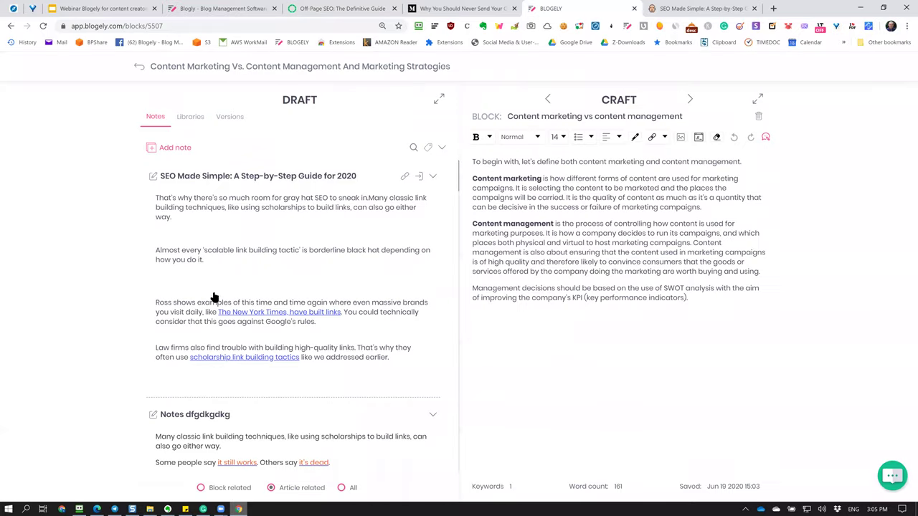
Reload the editor, reopen the Draft notes panel and show the article-related notes.
key("F5")
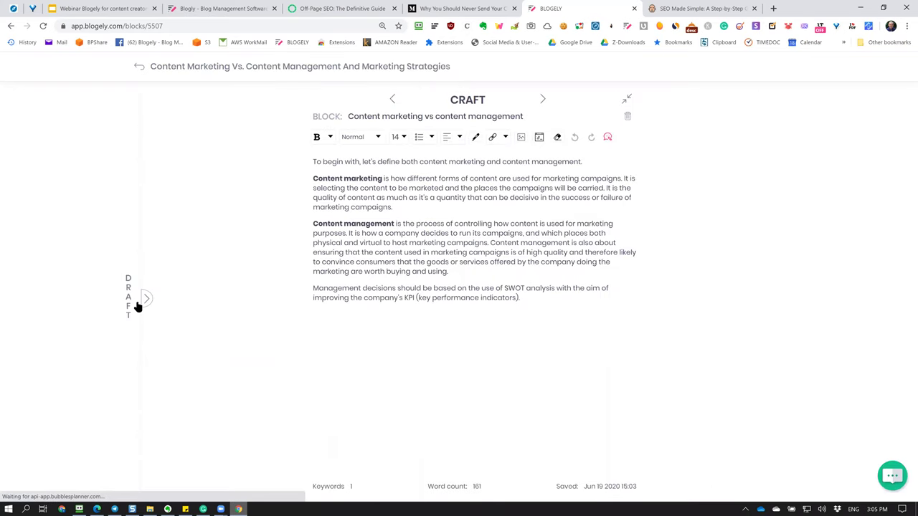
left_click(146, 300)
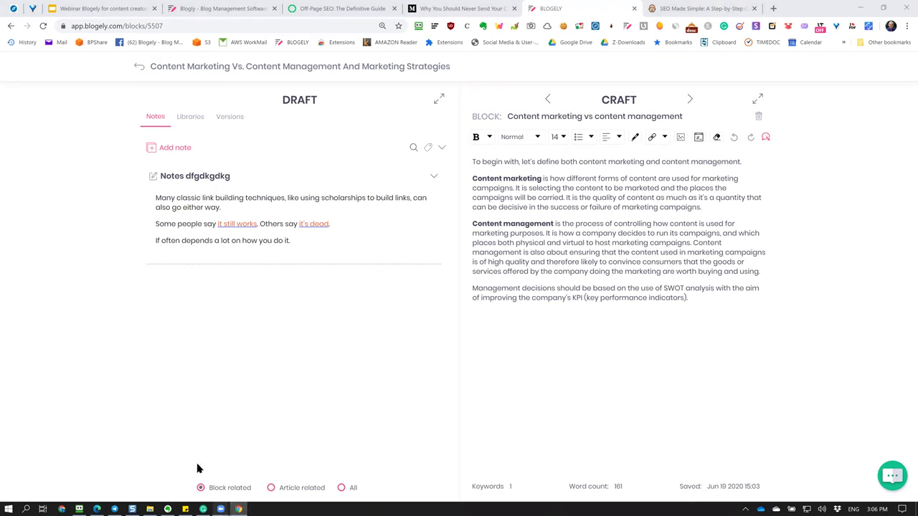
left_click(270, 489)
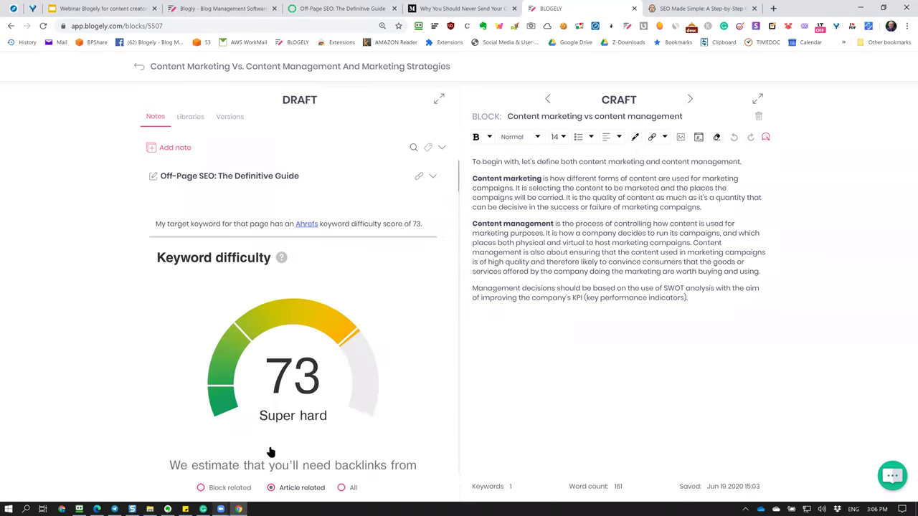
Scroll through the article-related notes to review the Off-Page SEO, Medium and SEO Made Simple clips.
scroll(246, 258, "down", 10)
scroll(246, 258, "down", 4)
scroll(246, 257, "up", 11)
scroll(246, 258, "down", 8)
scroll(246, 258, "up", 10)
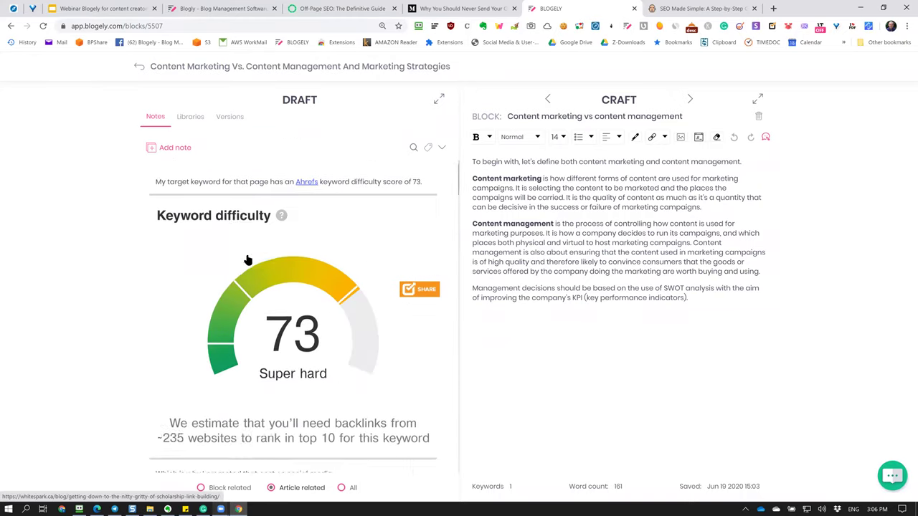
scroll(246, 258, "up", 1)
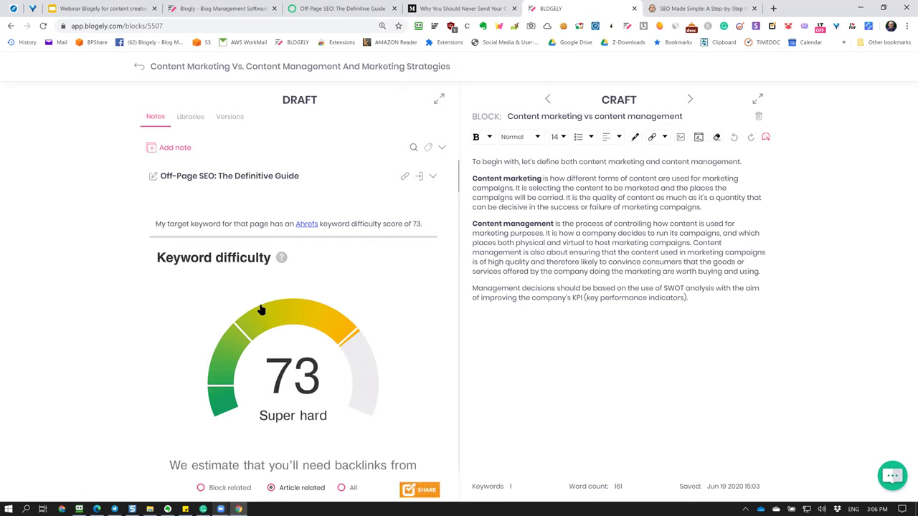
scroll(332, 305, "down", 3)
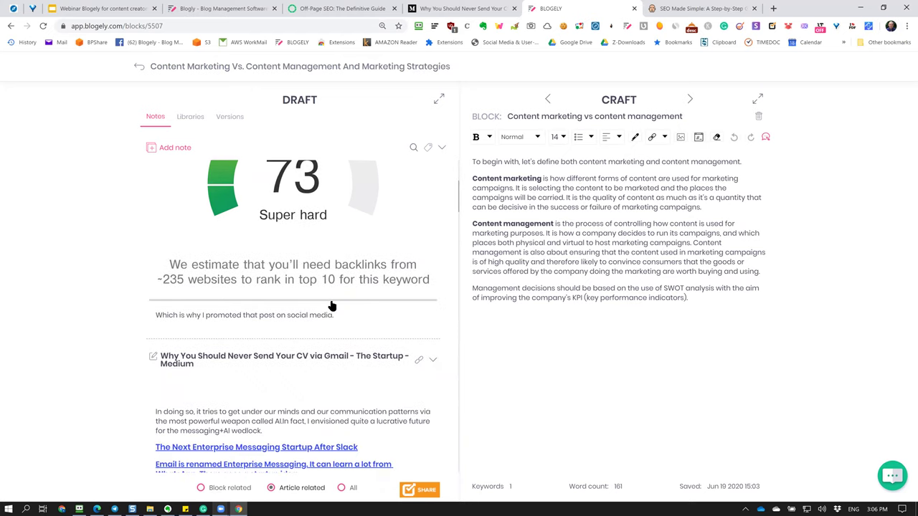
scroll(332, 305, "down", 3)
scroll(332, 305, "up", 5)
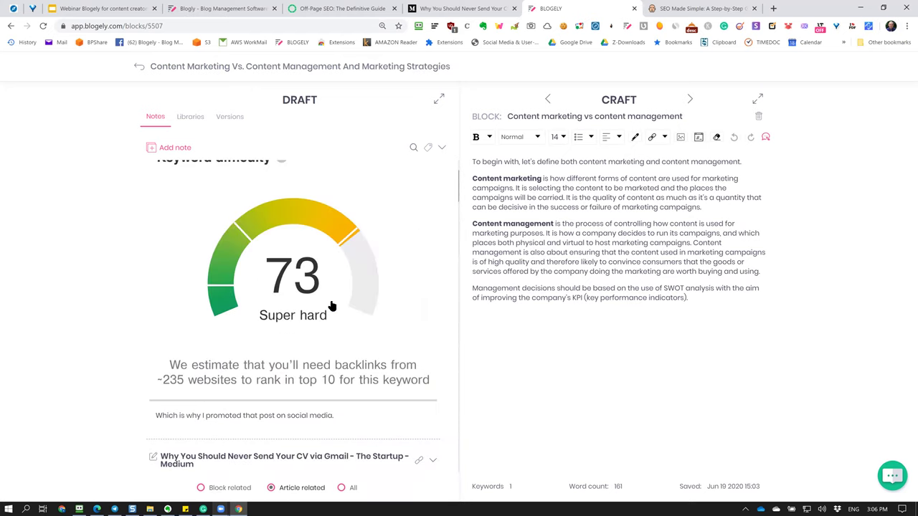
scroll(333, 304, "down", 4)
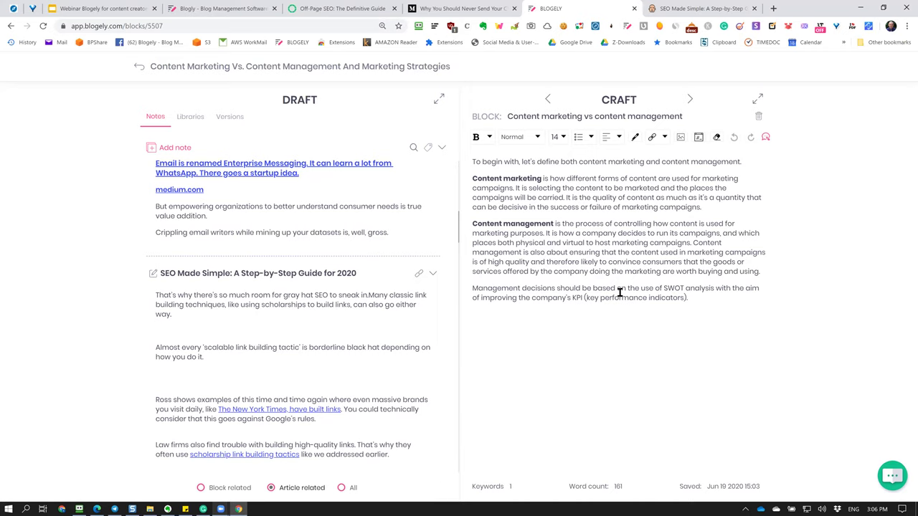
scroll(358, 335, "down", 2)
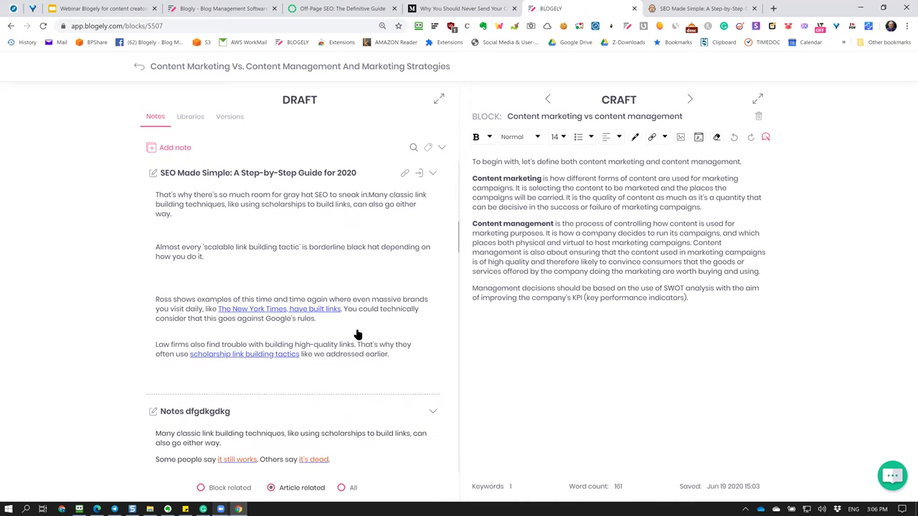
scroll(393, 289, "down", 5)
scroll(393, 289, "down", 3)
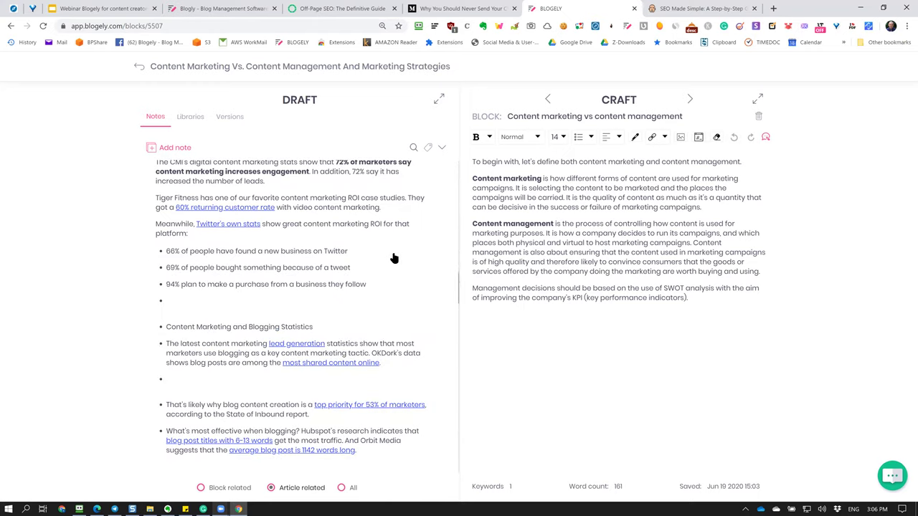
scroll(390, 263, "down", 10)
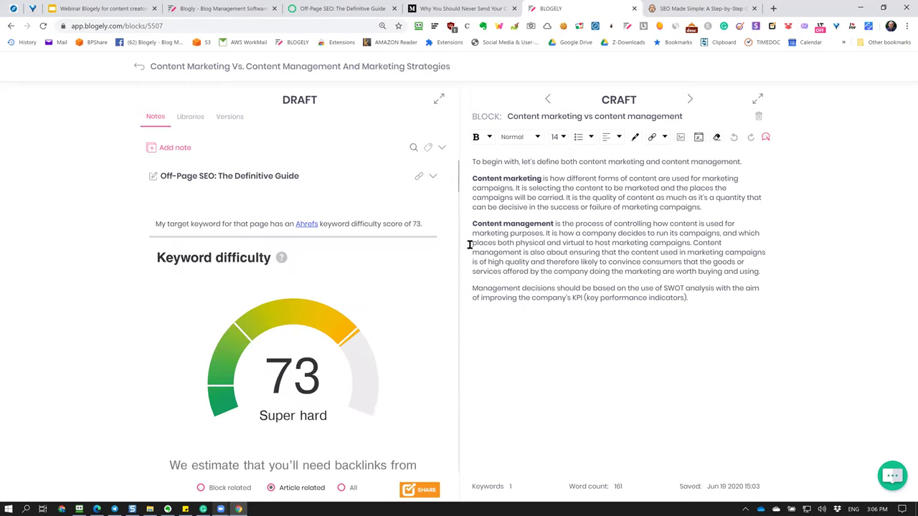
Remove the Off-Page SEO note's empty top line, save it, then reopen and cancel to check.
left_click(153, 178)
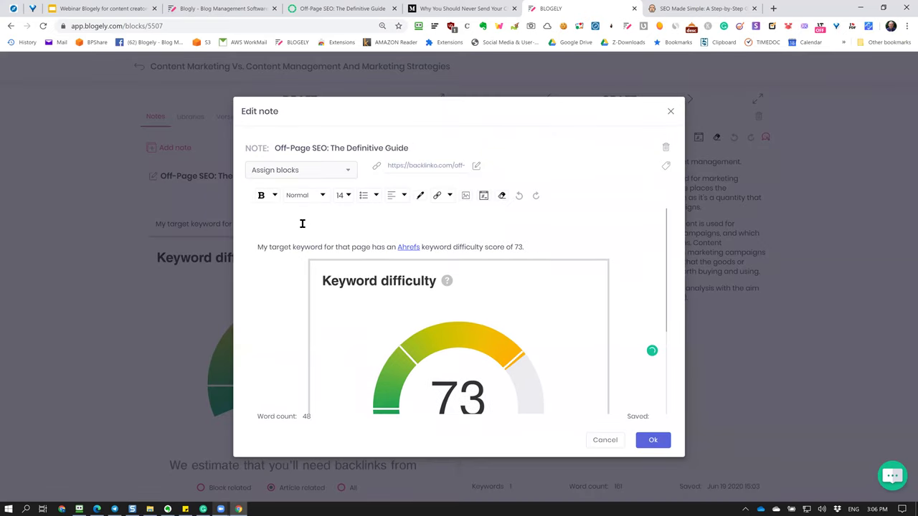
scroll(420, 287, "down", 2)
left_click(652, 439)
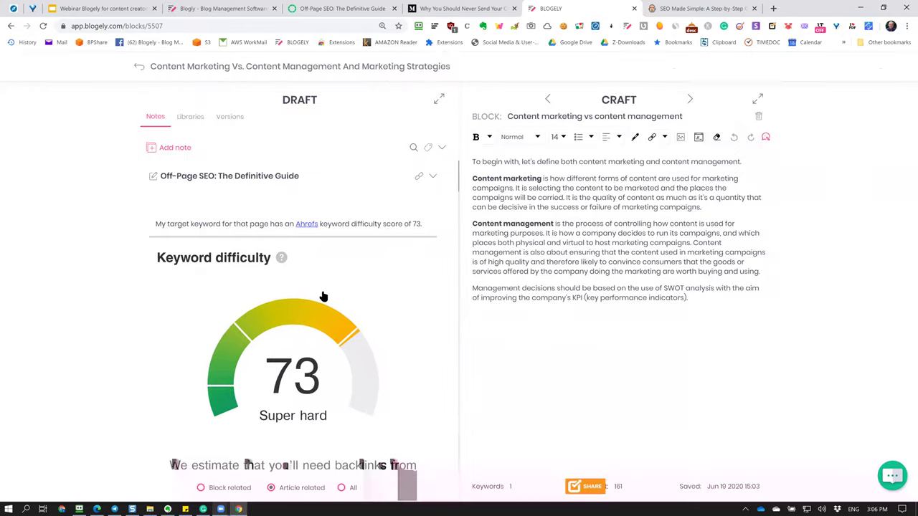
left_click(152, 179)
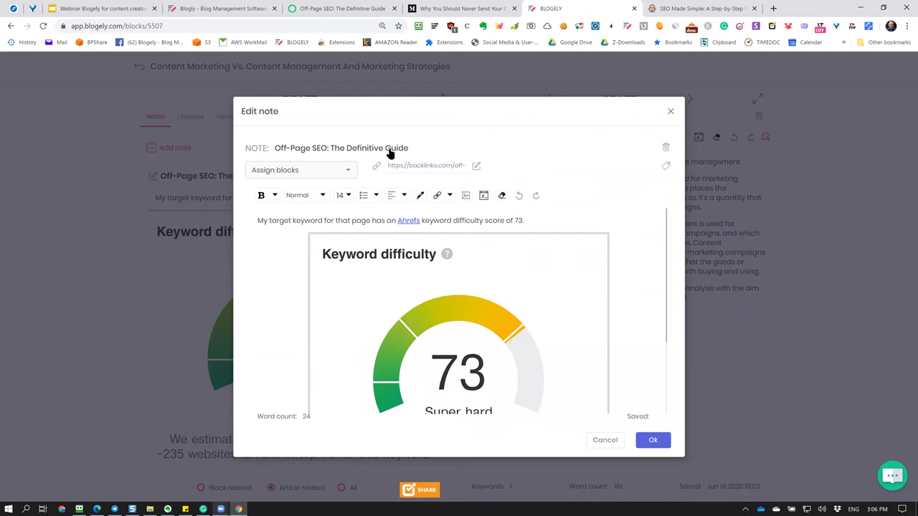
left_click(606, 441)
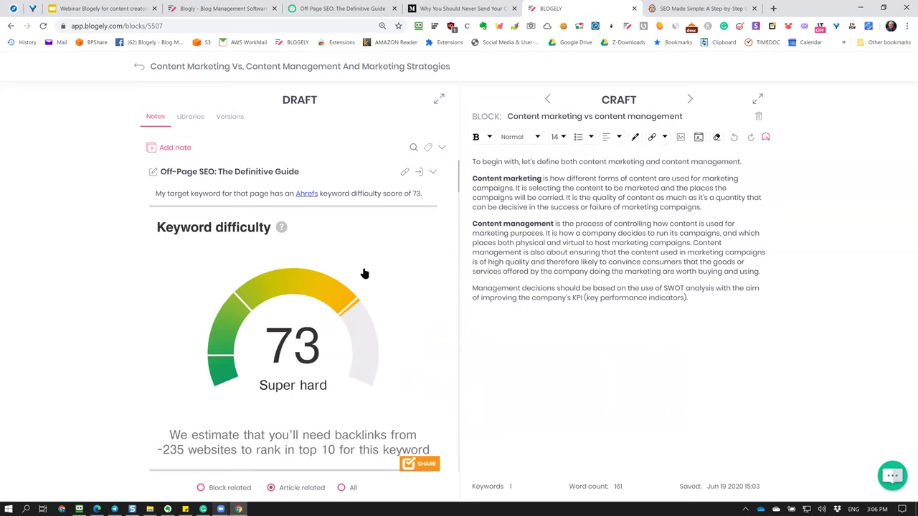
scroll(365, 272, "down", 6)
scroll(365, 273, "up", 3)
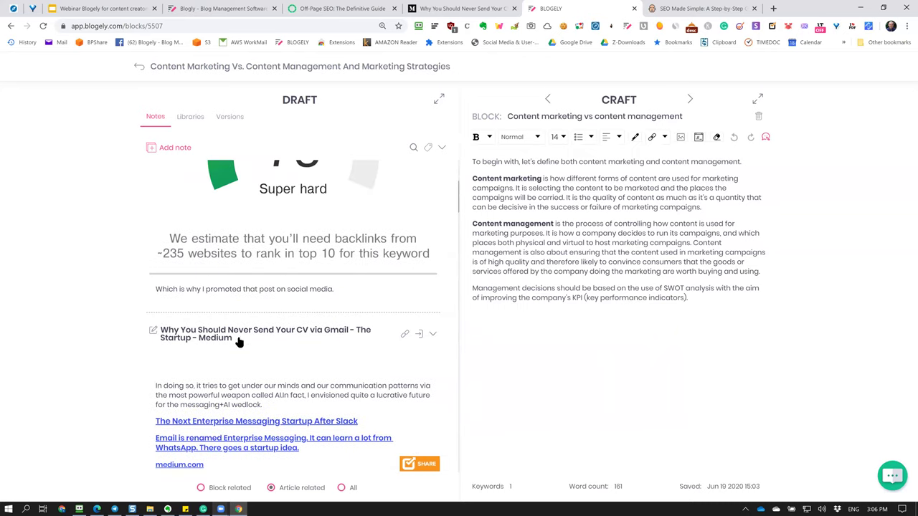
left_click(404, 335)
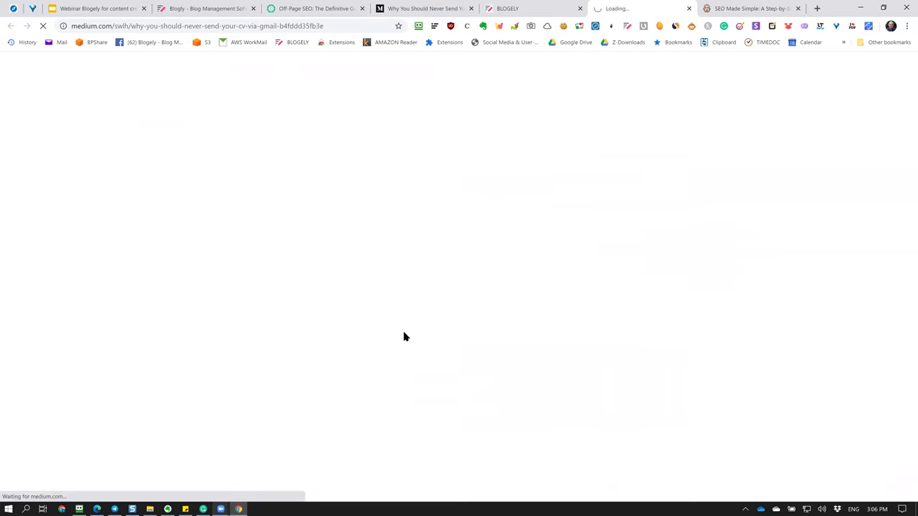
left_click(688, 8)
scroll(394, 324, "down", 5)
scroll(395, 324, "down", 10)
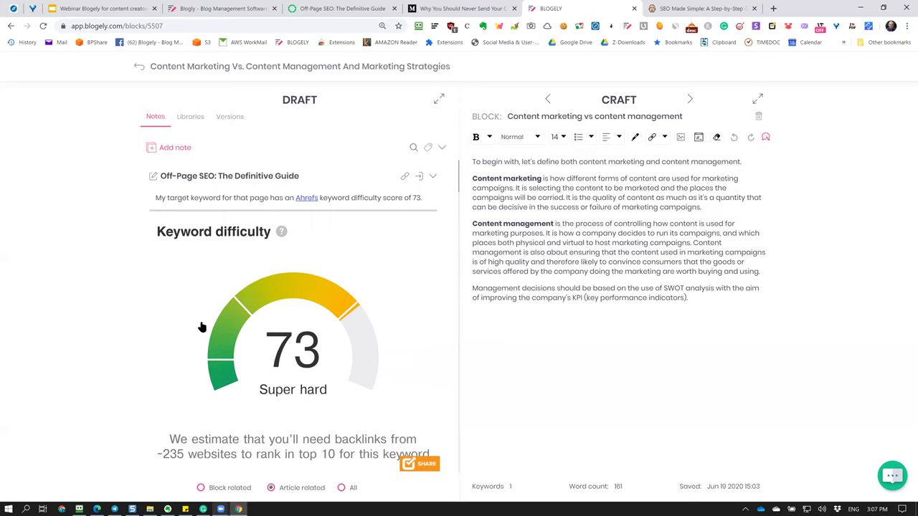
Assign the Off-Page SEO note to the content marketing benefits and 'Put a content marketing plan into place' blocks.
scroll(201, 327, "down", 10)
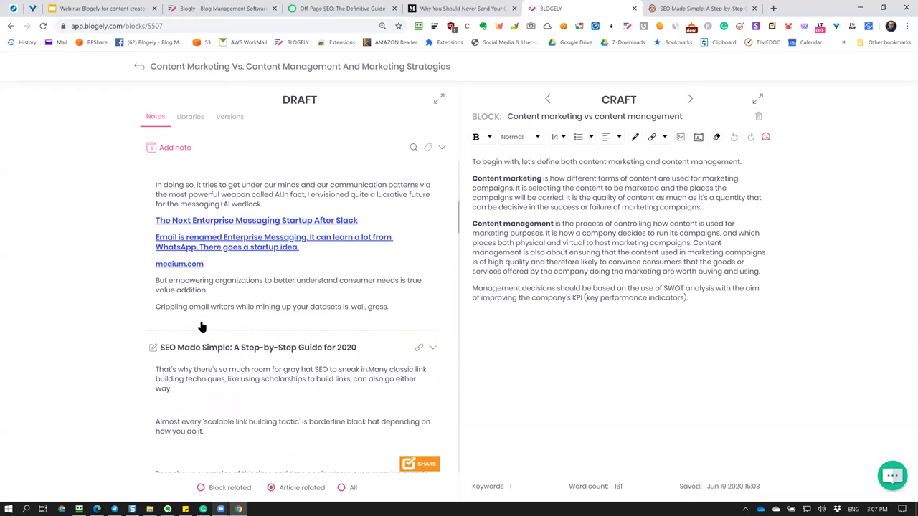
scroll(201, 327, "up", 10)
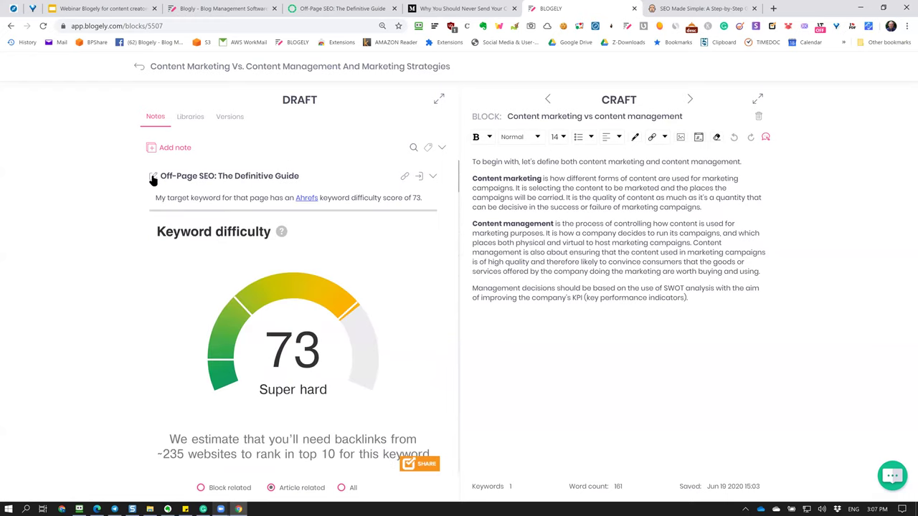
left_click(153, 178)
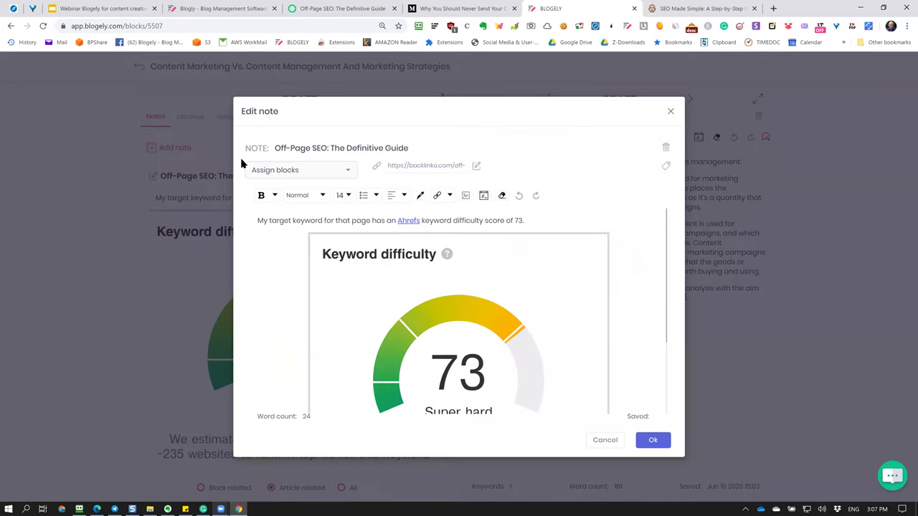
left_click(349, 175)
scroll(293, 251, "down", 3)
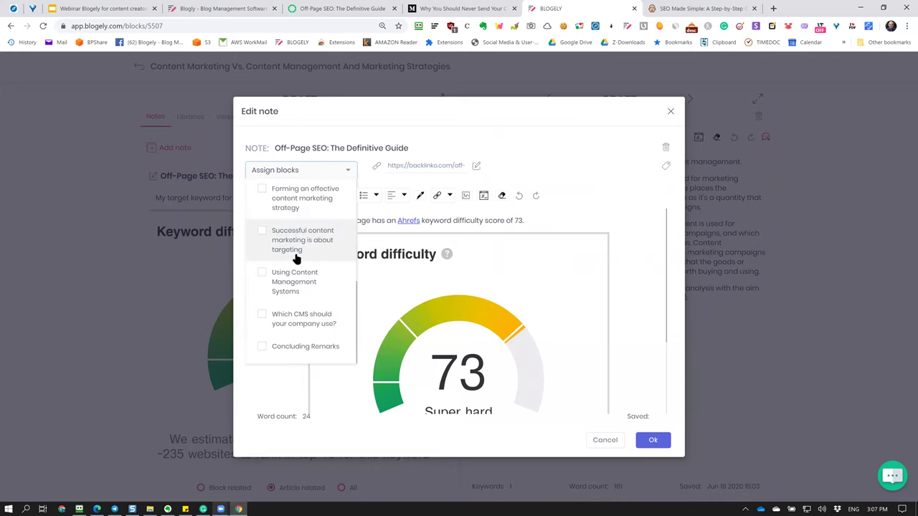
scroll(296, 259, "up", 3)
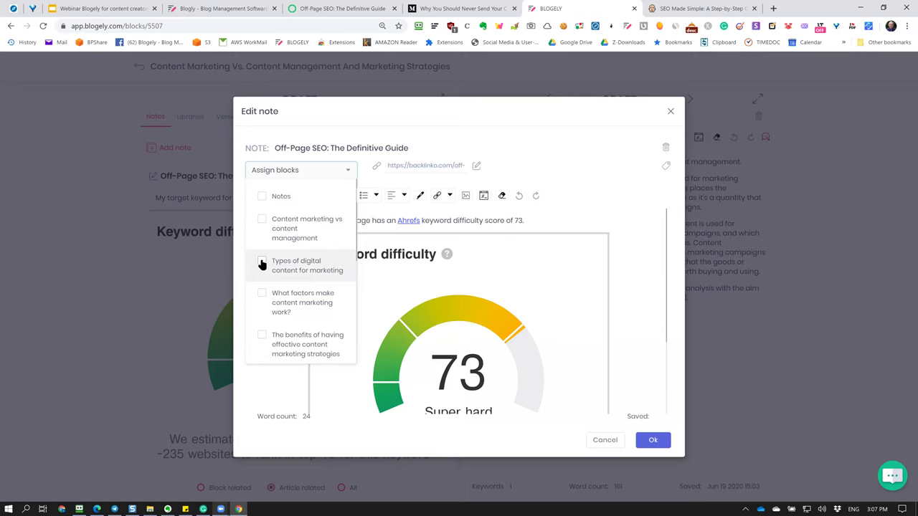
scroll(260, 280, "down", 2)
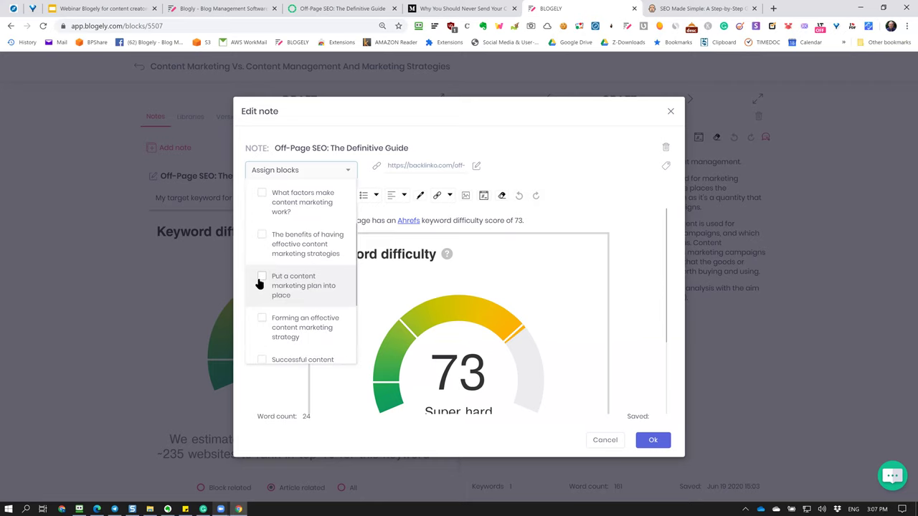
left_click(263, 238)
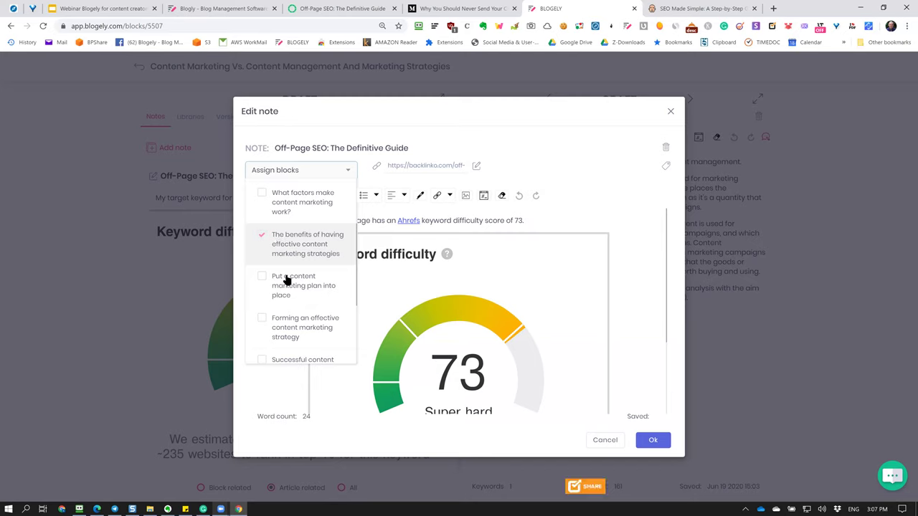
left_click(263, 280)
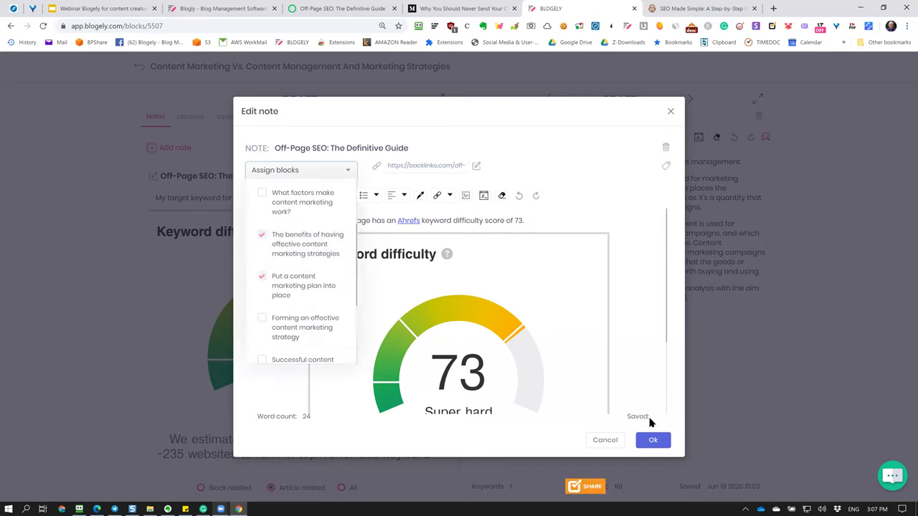
Save the Off-Page SEO note's block assignments and reopen it for editing.
left_click(604, 216)
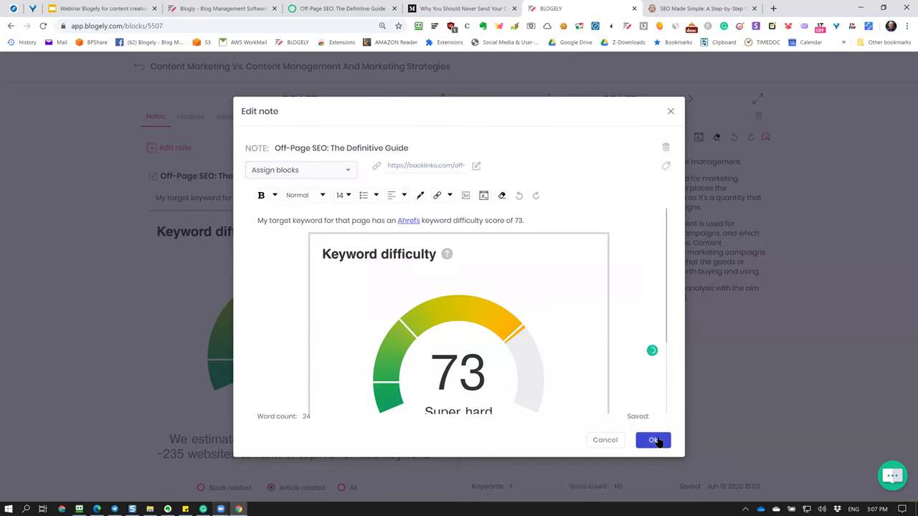
left_click(654, 440)
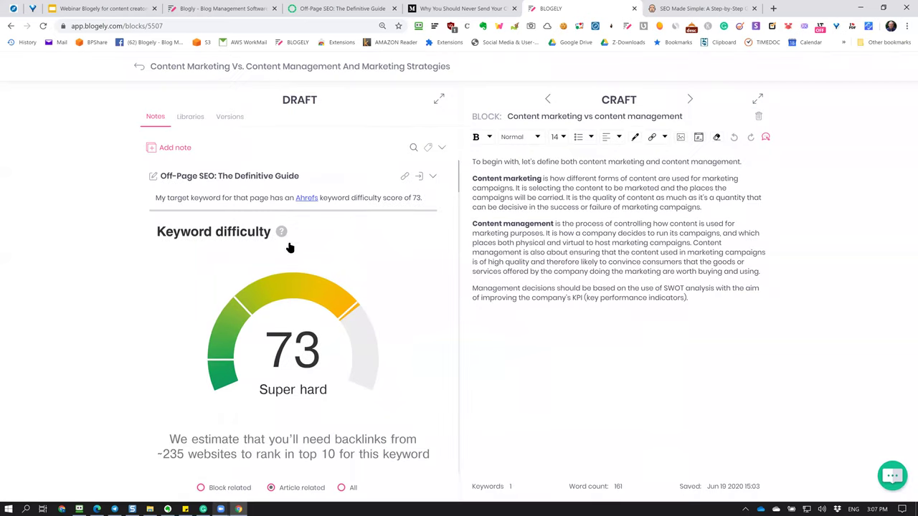
left_click(152, 178)
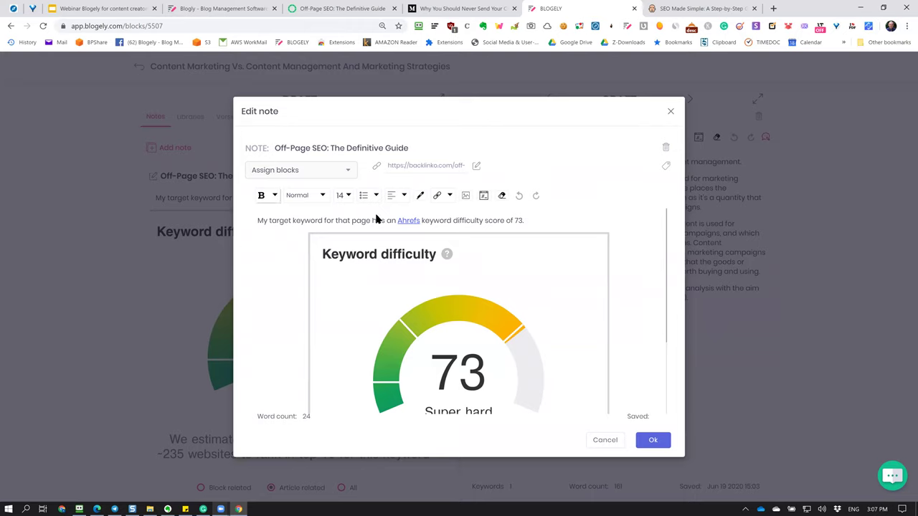
Tag the Off-Page SEO note with On-page SEO and a new 'newtag' tag, then save it.
scroll(555, 327, "down", 2)
scroll(554, 328, "up", 2)
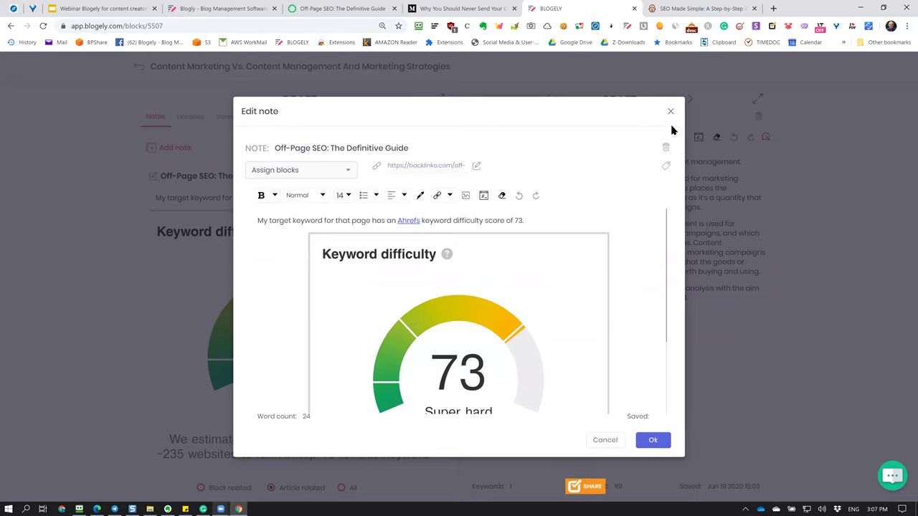
left_click(665, 167)
scroll(473, 269, "down", 3)
scroll(473, 269, "up", 3)
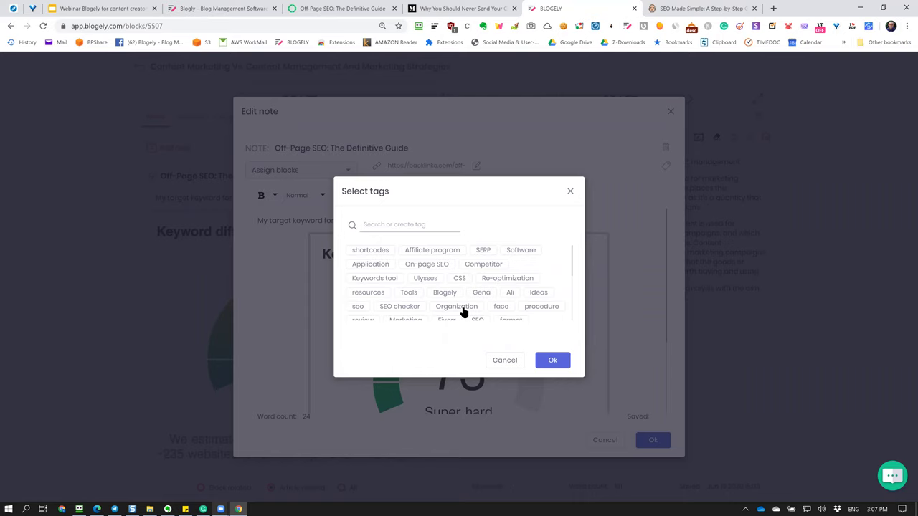
left_click(434, 265)
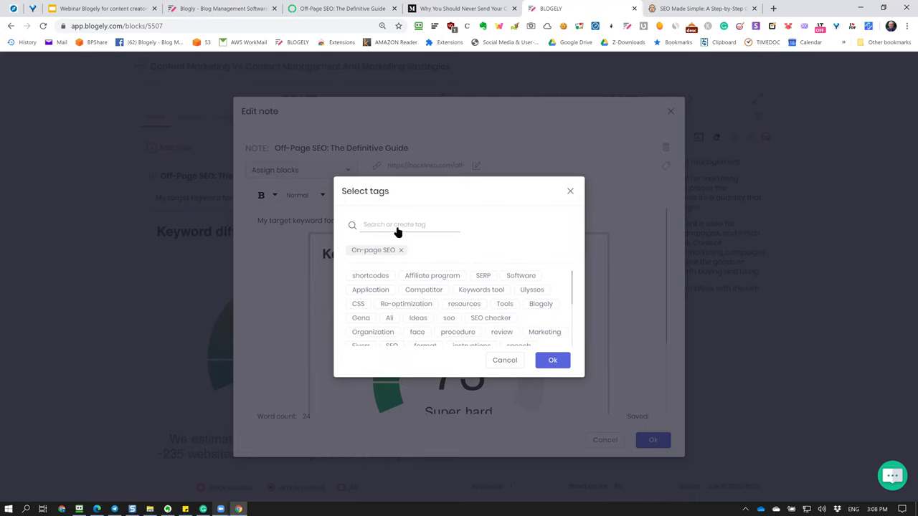
type("newtag")
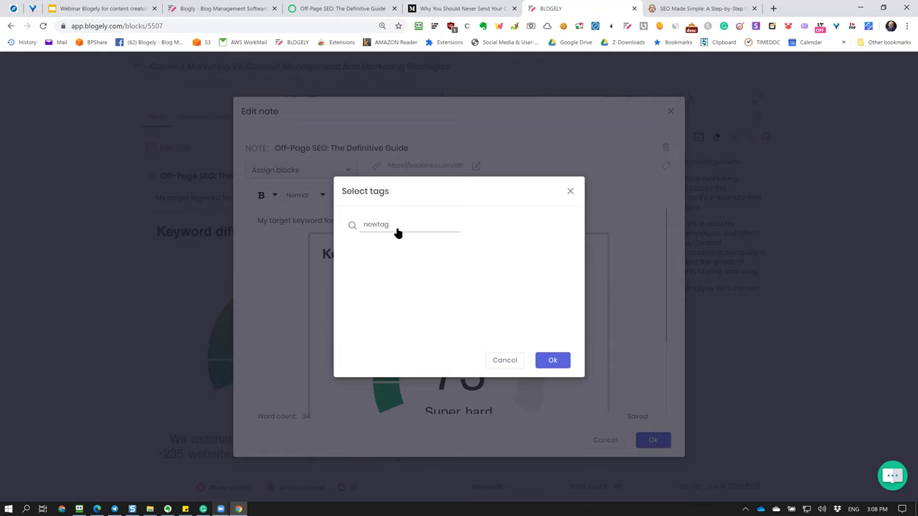
key("ctrl+a")
key("BackSpace")
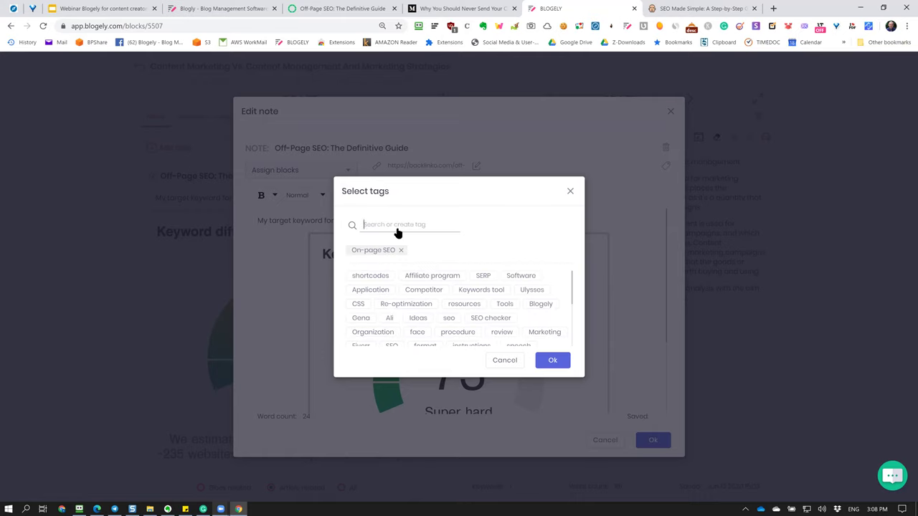
type("new")
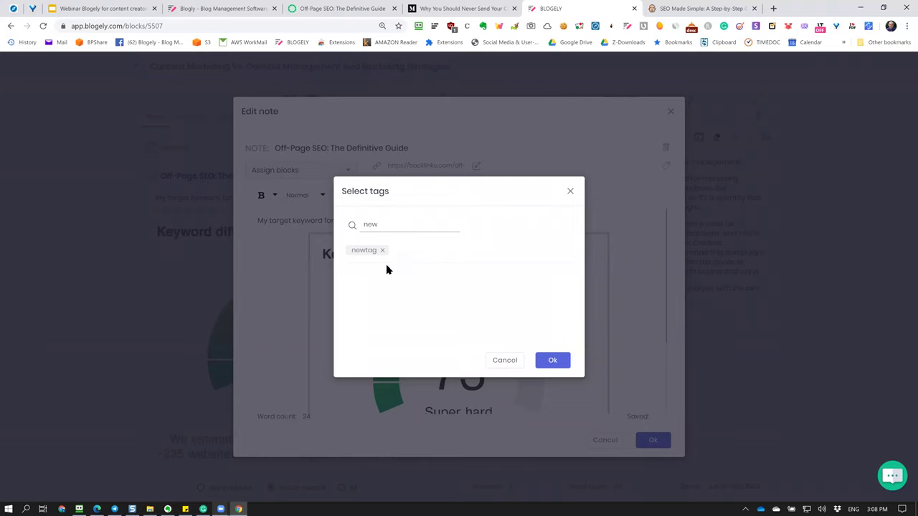
left_click(553, 361)
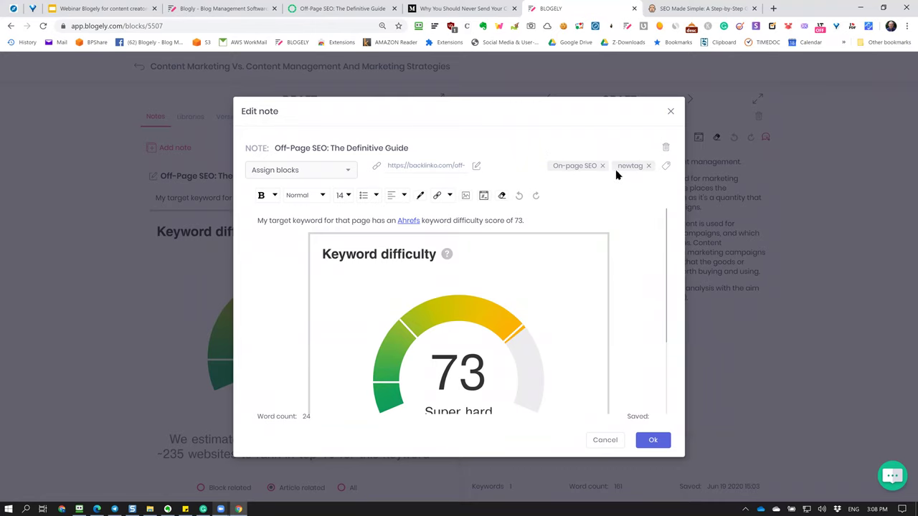
left_click(652, 440)
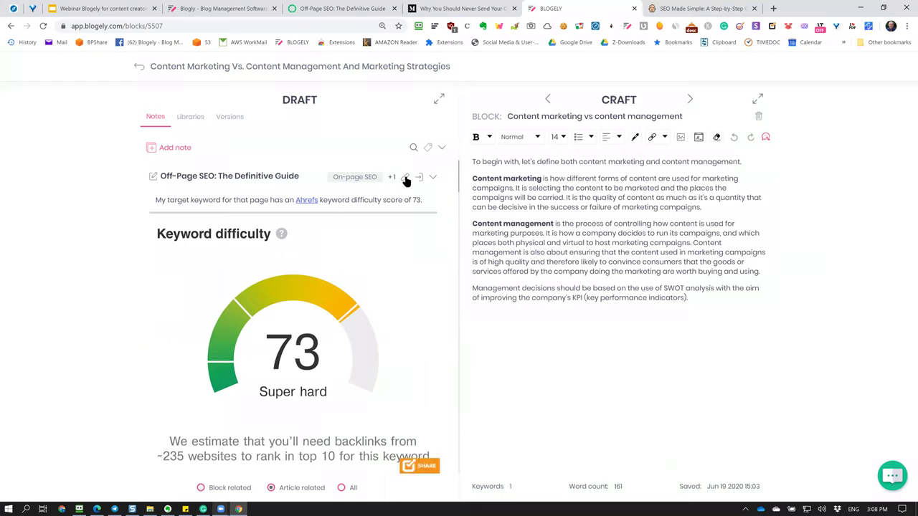
Open the notes search and tag filter, close it unapplied, and scroll the notes list.
left_click(412, 148)
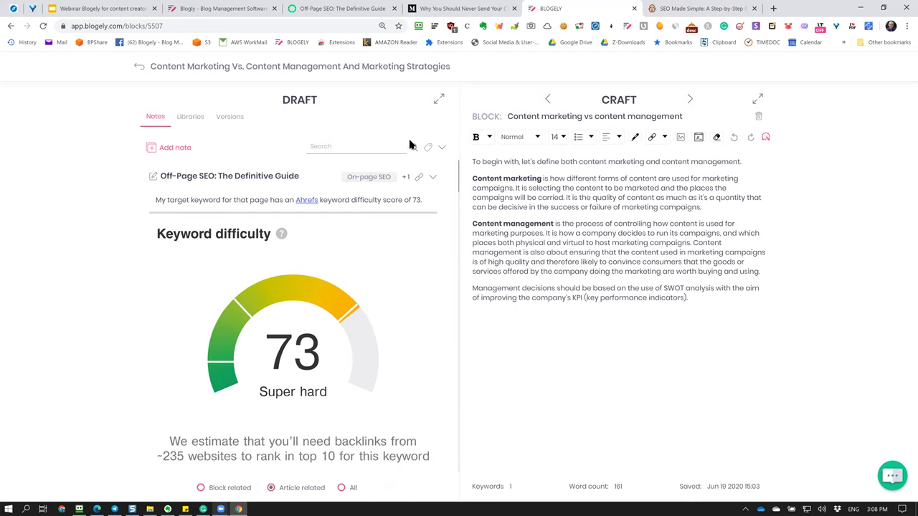
left_click(428, 147)
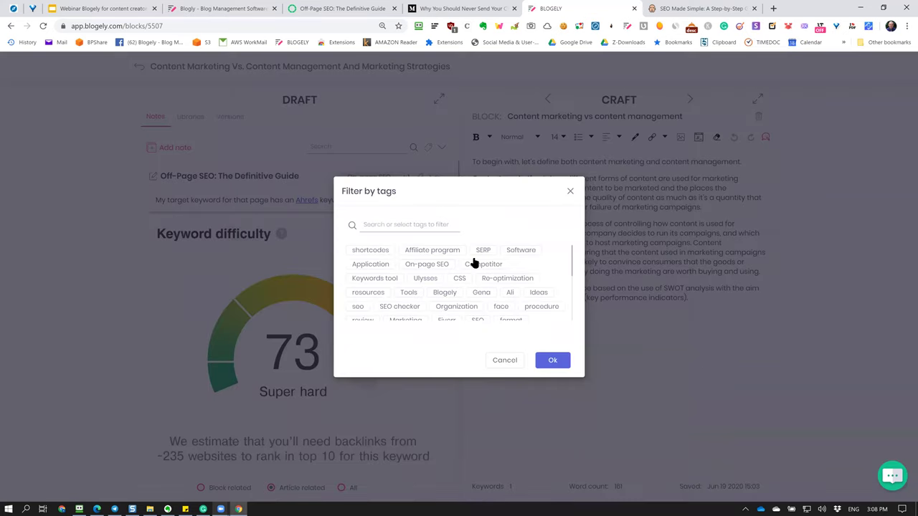
key("Escape")
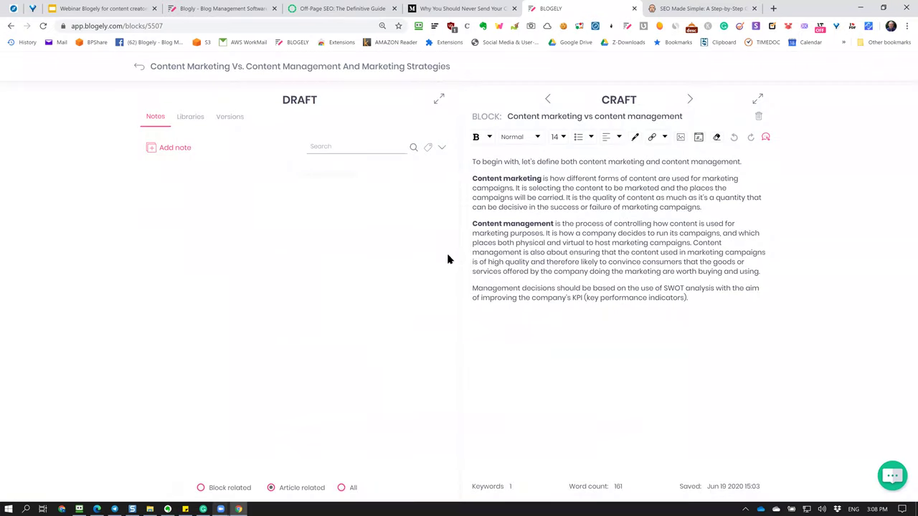
scroll(352, 254, "up", 8)
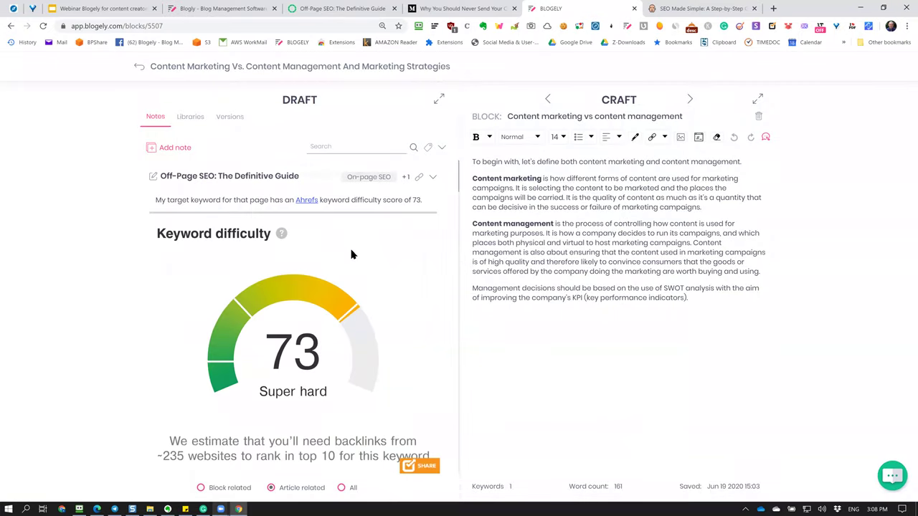
scroll(352, 254, "down", 6)
scroll(352, 254, "up", 6)
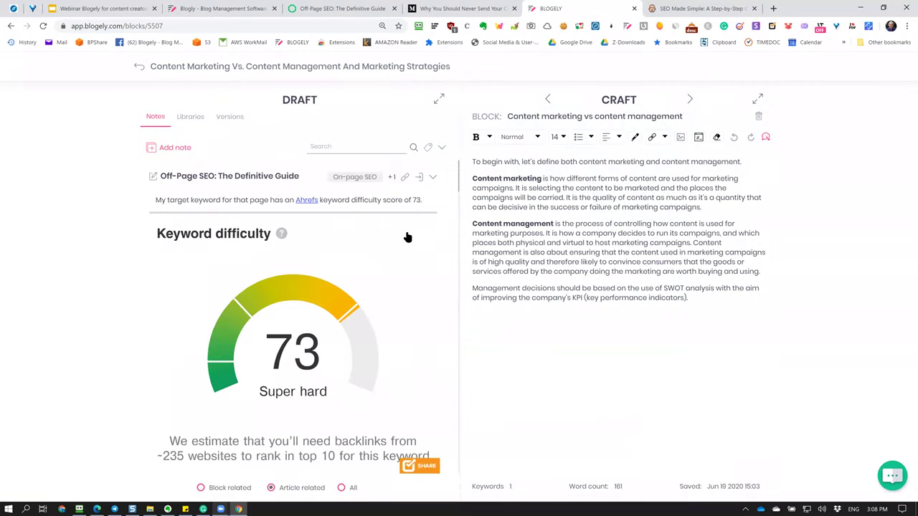
scroll(406, 236, "down", 5)
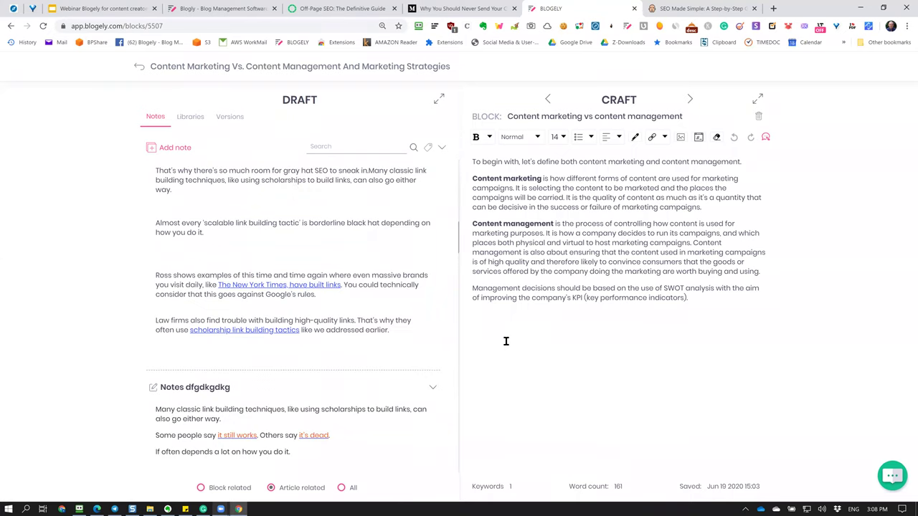
scroll(332, 266, "up", 5)
scroll(328, 265, "down", 2)
scroll(328, 266, "down", 2)
scroll(328, 265, "up", 4)
scroll(329, 265, "down", 8)
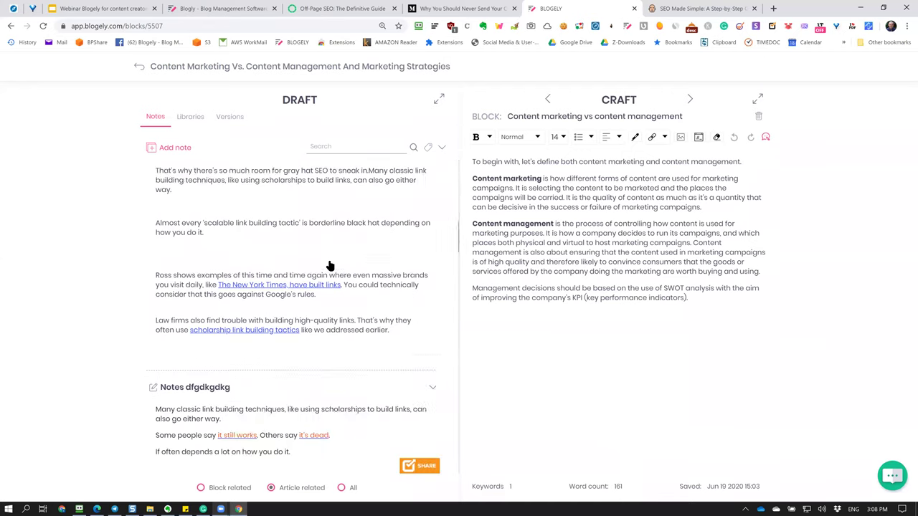
scroll(329, 265, "down", 1)
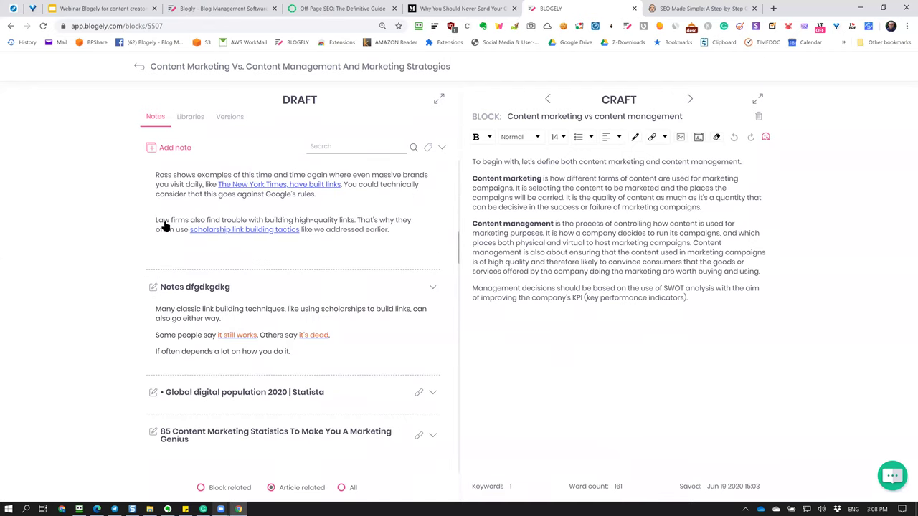
scroll(324, 257, "up", 1)
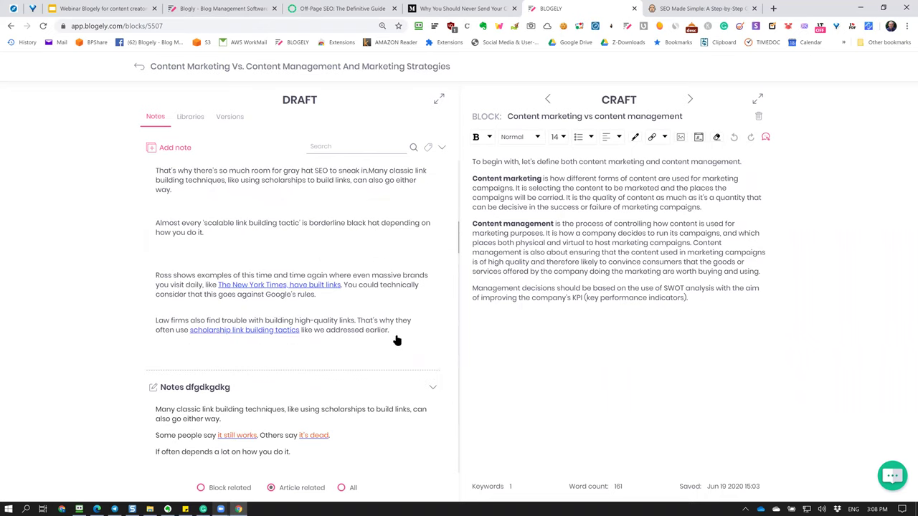
left_click_drag(395, 340, 150, 278)
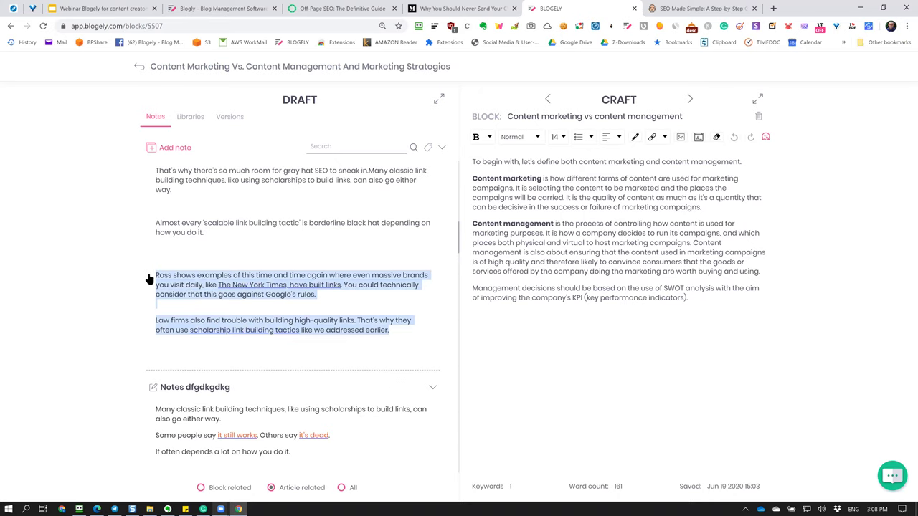
left_click_drag(213, 293, 735, 316)
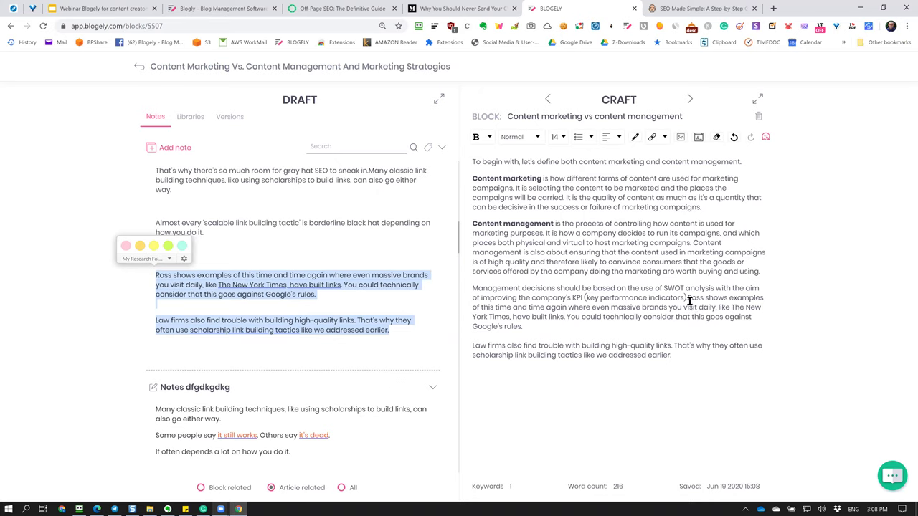
left_click_drag(687, 297, 739, 364)
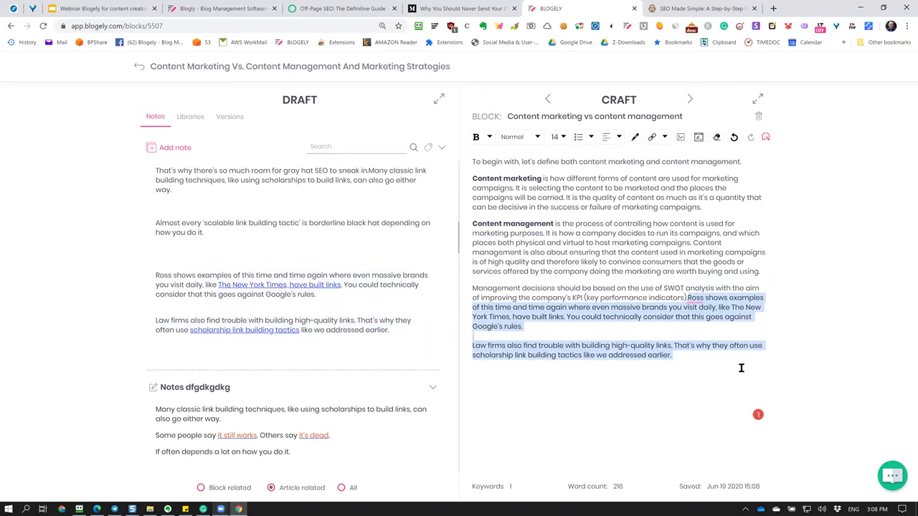
key("BackSpace")
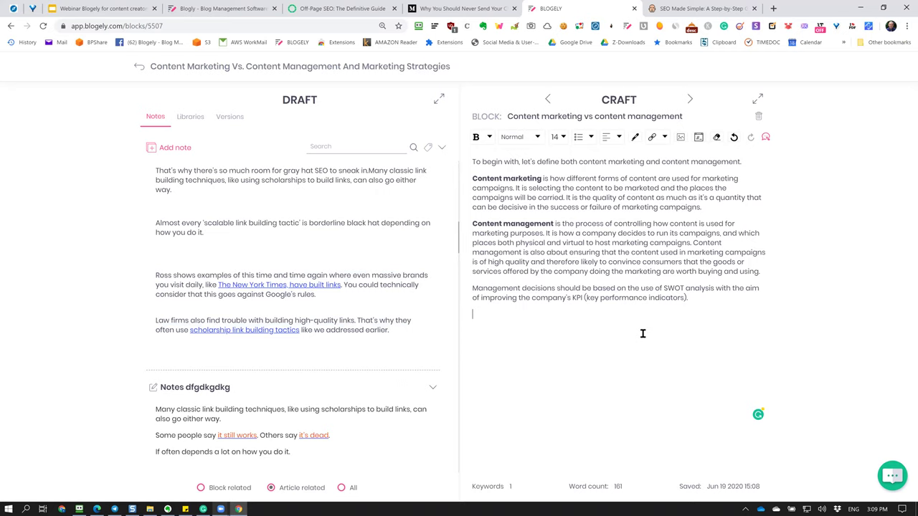
left_click(546, 331)
scroll(286, 342, "up", 5)
scroll(350, 312, "down", 5)
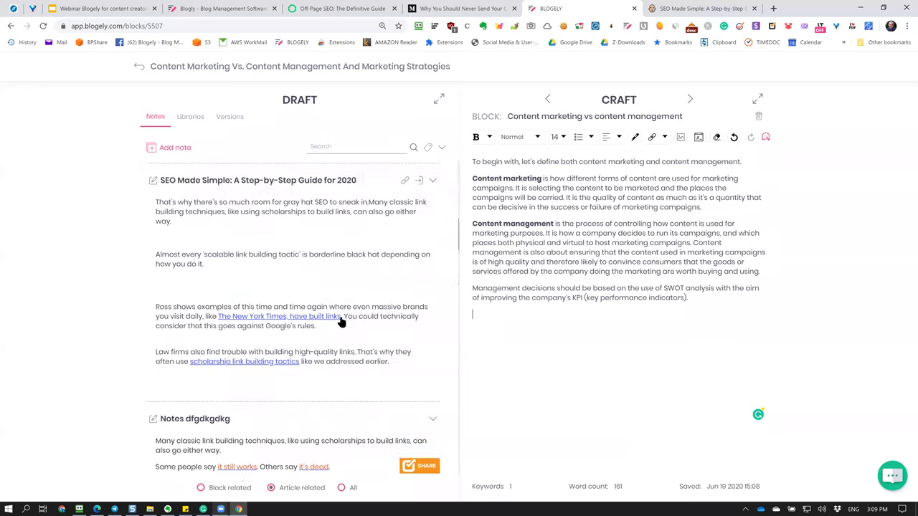
left_click(626, 25)
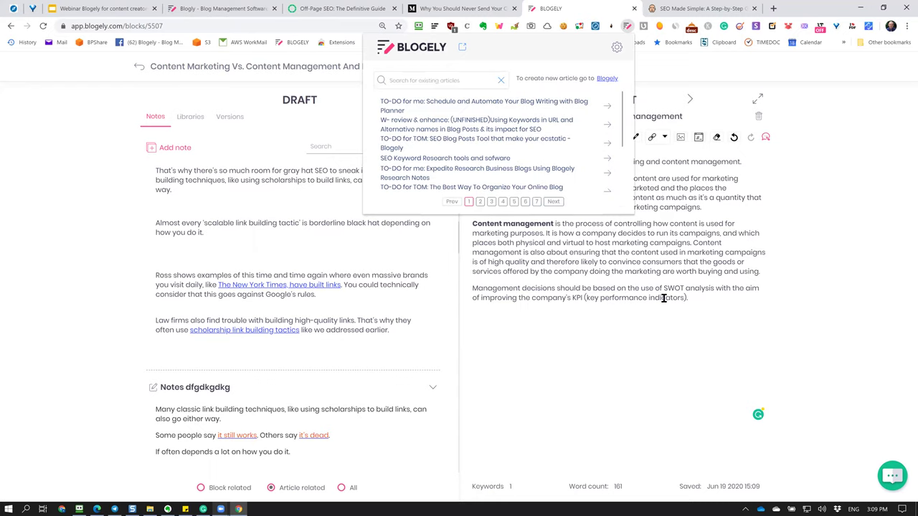
left_click(598, 330)
scroll(265, 320, "down", 2)
scroll(266, 320, "down", 10)
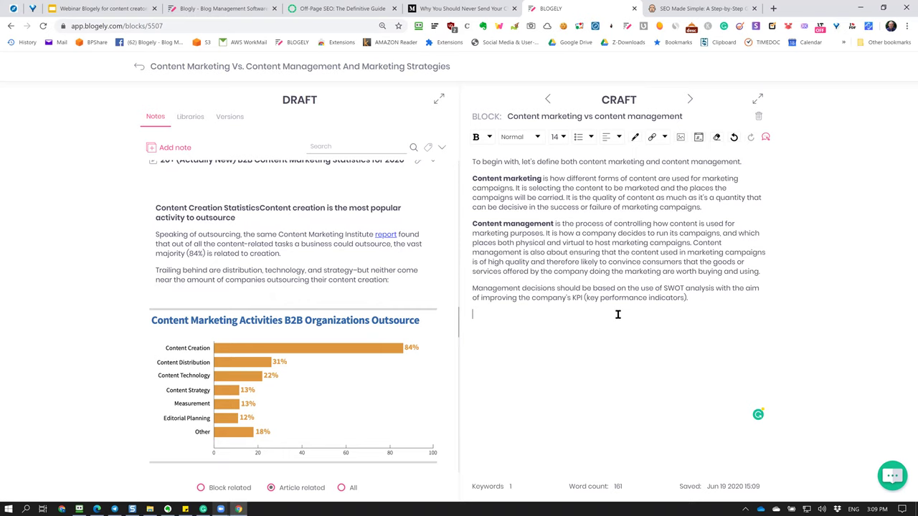
scroll(274, 409, "down", 2)
scroll(275, 406, "up", 2)
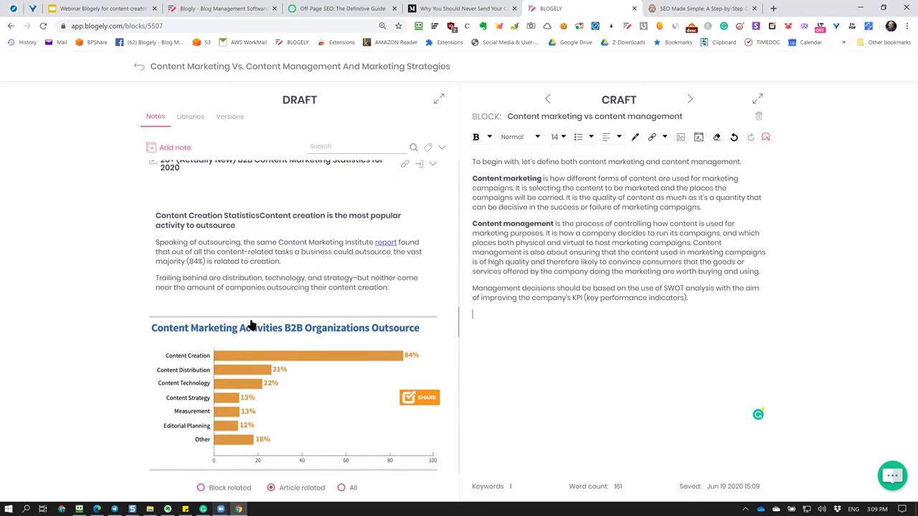
scroll(398, 292, "down", 2)
scroll(387, 290, "up", 2)
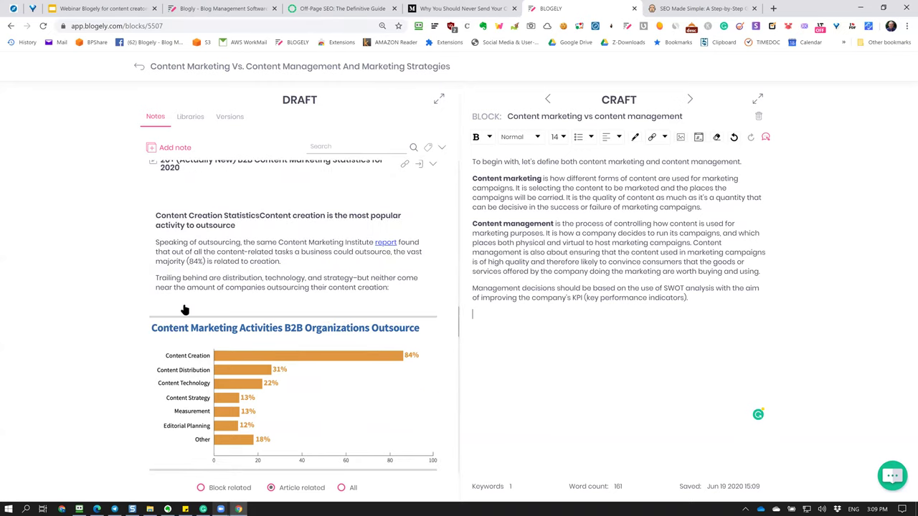
left_click_drag(185, 309, 313, 458)
left_click_drag(297, 424, 634, 384)
left_click_drag(563, 379, 506, 322)
scroll(312, 365, "down", 2)
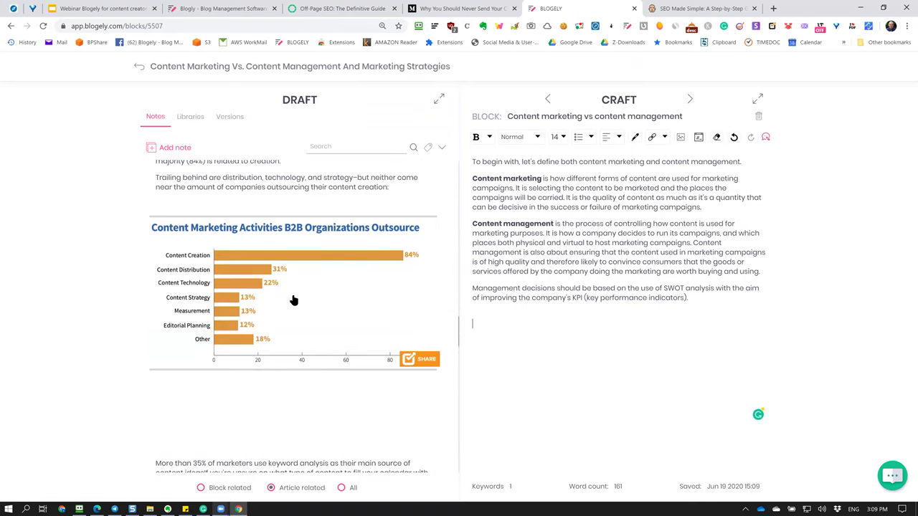
left_click_drag(229, 313, 279, 269)
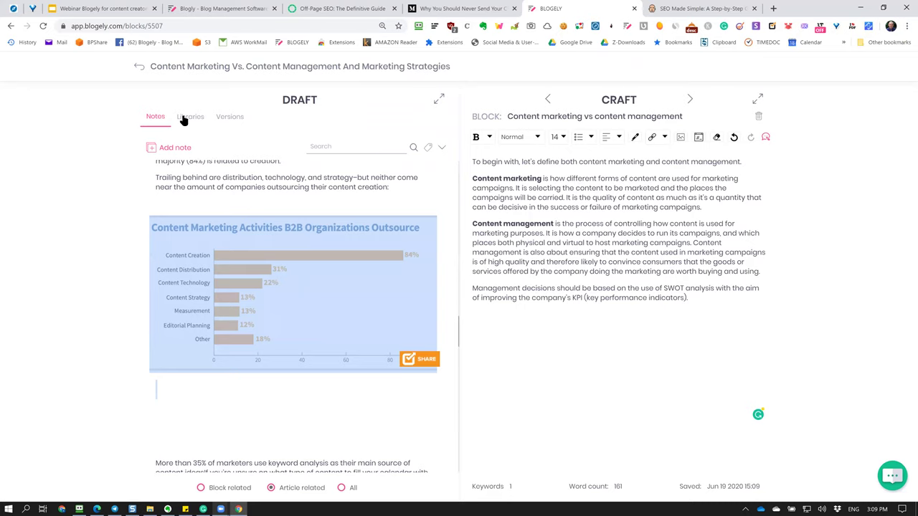
left_click(315, 191)
left_click_drag(364, 418, 172, 233)
left_click(526, 329)
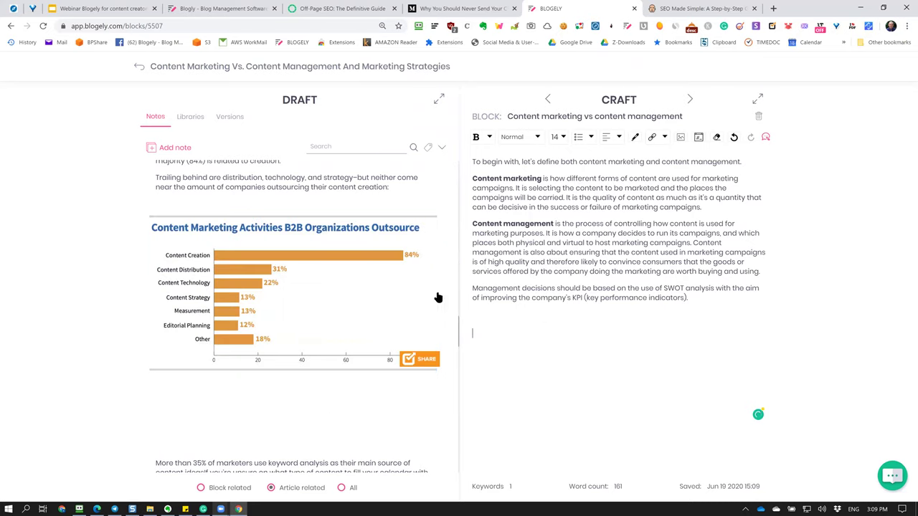
scroll(368, 318, "up", 5)
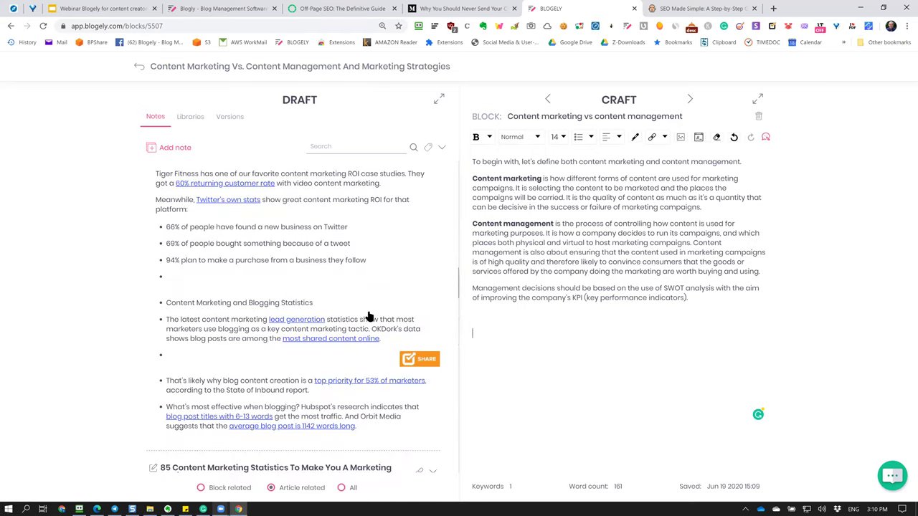
Browse the uploaded image thumbnails in the article's Libraries tab.
left_click(190, 119)
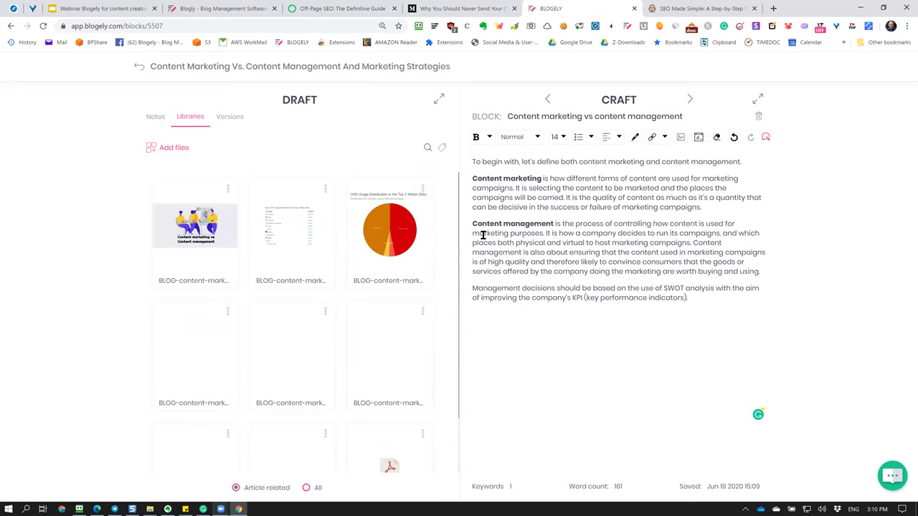
scroll(341, 287, "down", 1)
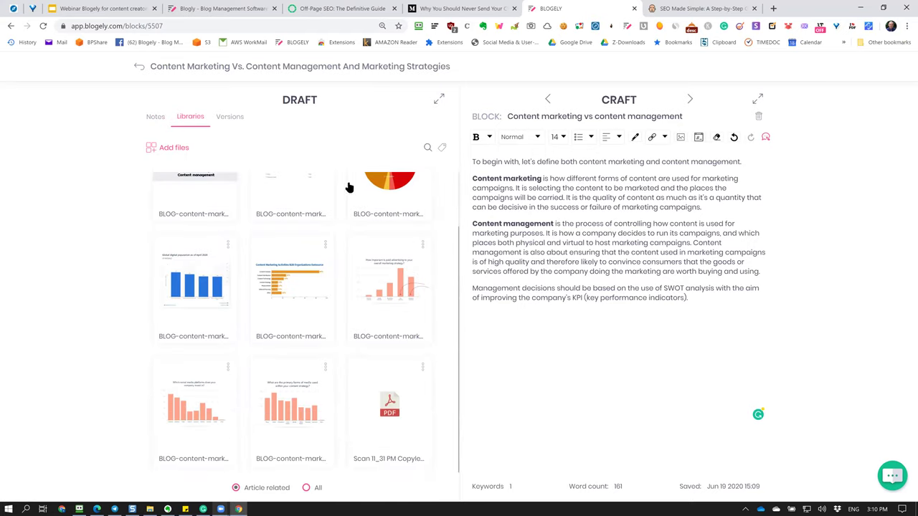
scroll(339, 336, "up", 1)
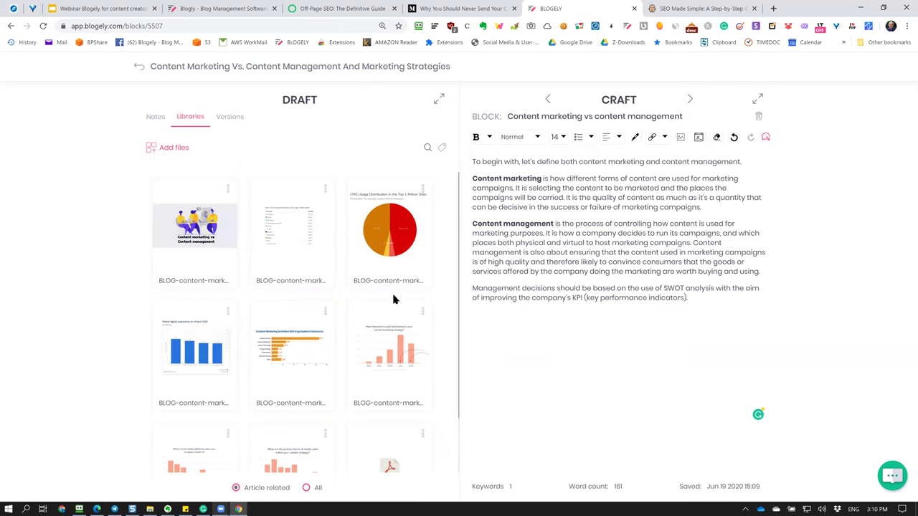
scroll(393, 300, "down", 1)
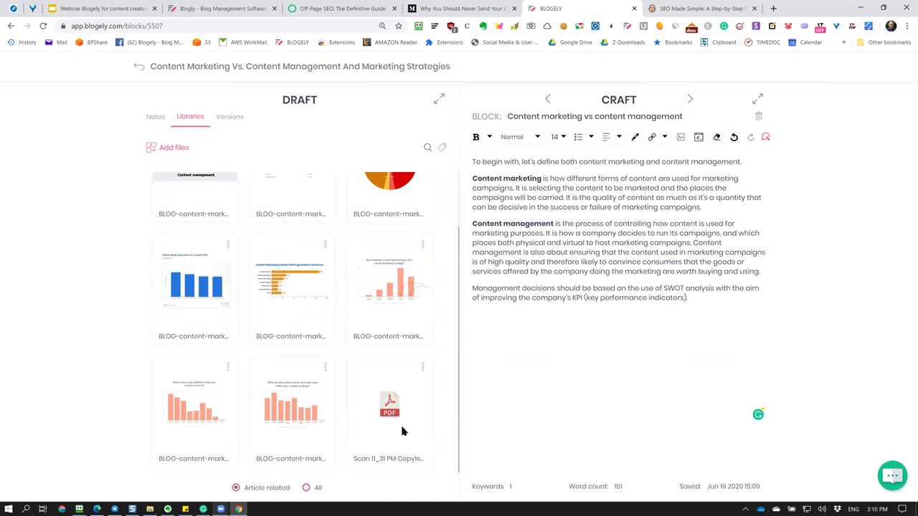
scroll(404, 430, "up", 1)
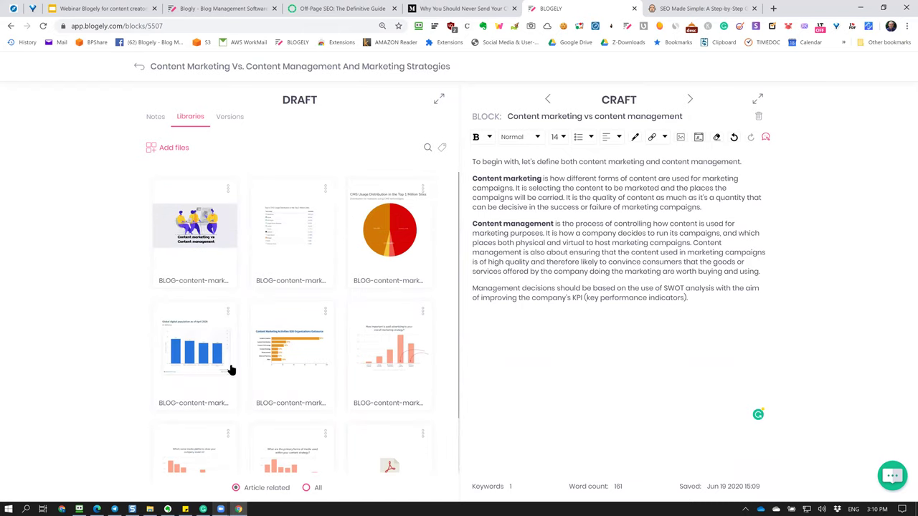
scroll(220, 426, "down", 1)
scroll(220, 430, "up", 1)
scroll(235, 419, "down", 1)
scroll(235, 419, "up", 1)
scroll(242, 435, "down", 1)
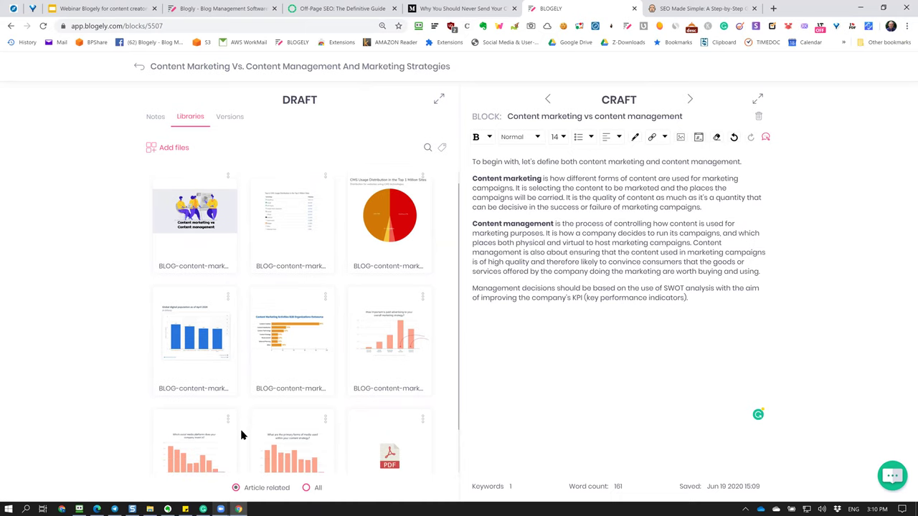
scroll(393, 386, "up", 1)
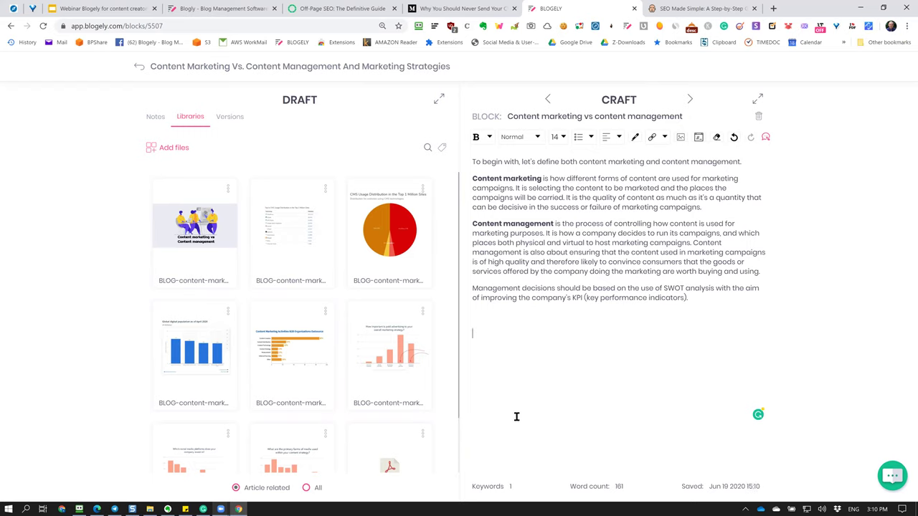
Switch to the neilpatel.com SEO Made Simple guide in the next browser tab.
key("ctrl+Tab")
scroll(408, 236, "down", 1)
scroll(403, 232, "up", 3)
scroll(402, 234, "up", 15)
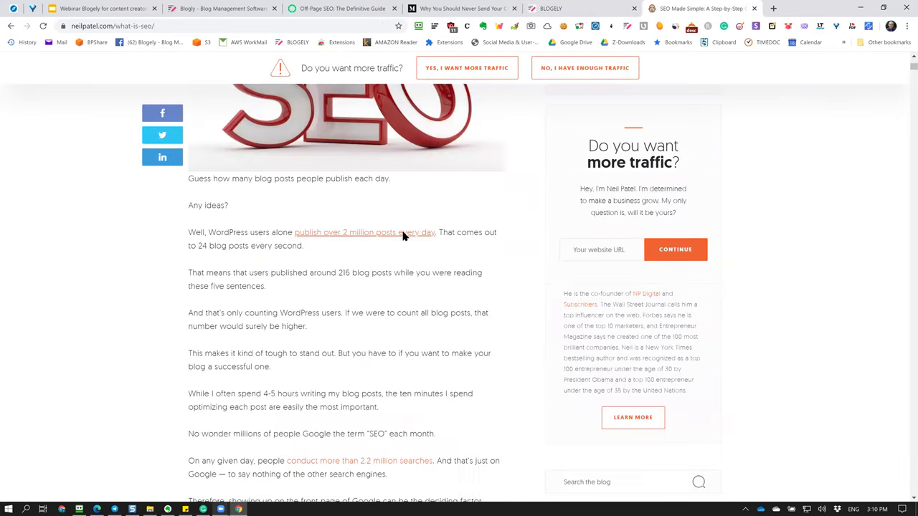
Scroll to the Backlinks reviewed chart and frame it in a 1456 x 404 Snagit capture area.
scroll(402, 236, "down", 20)
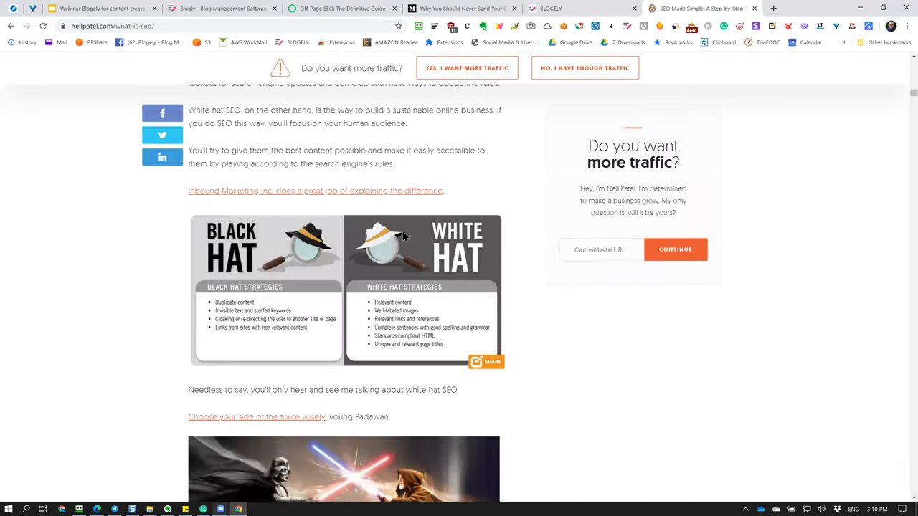
scroll(404, 236, "down", 20)
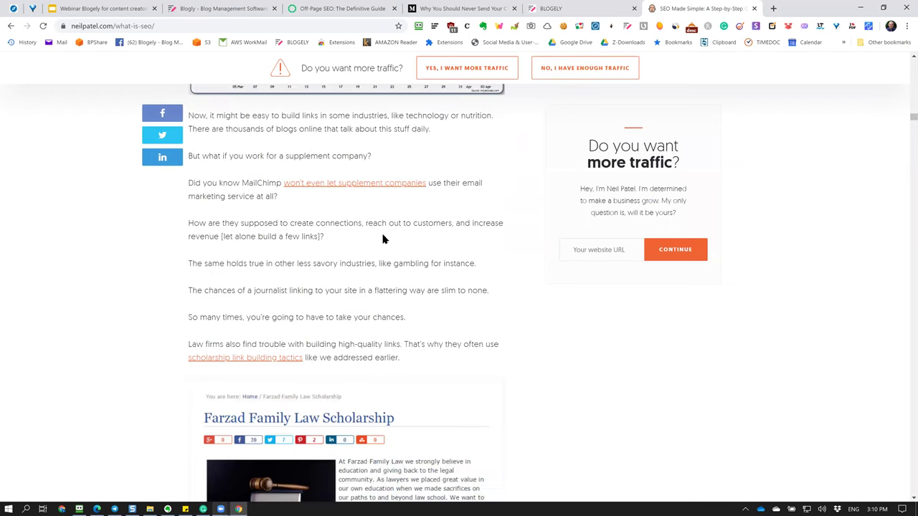
scroll(382, 236, "up", 3)
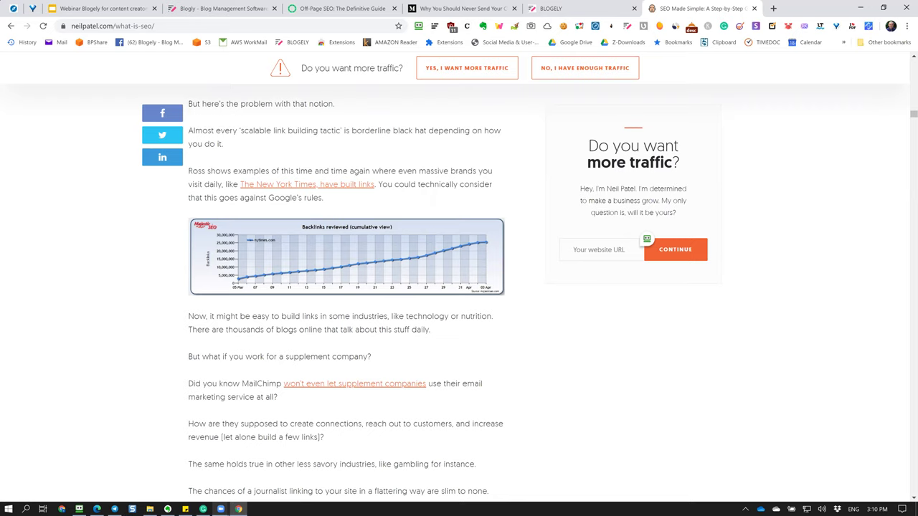
left_click_drag(171, 208, 519, 305)
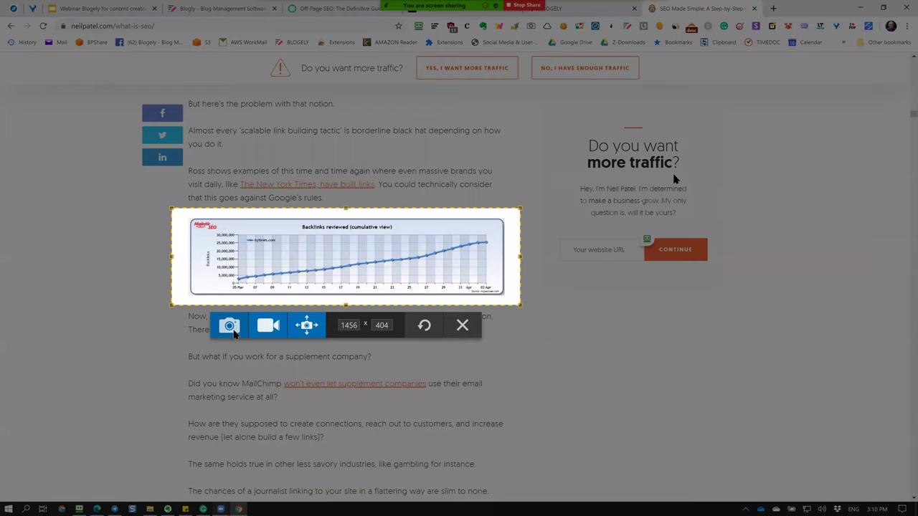
Capture the backlinks chart and save it as Image -test.png in Z-DOWNLOADS.
left_click(228, 326)
left_click(9, 6)
left_click(37, 87)
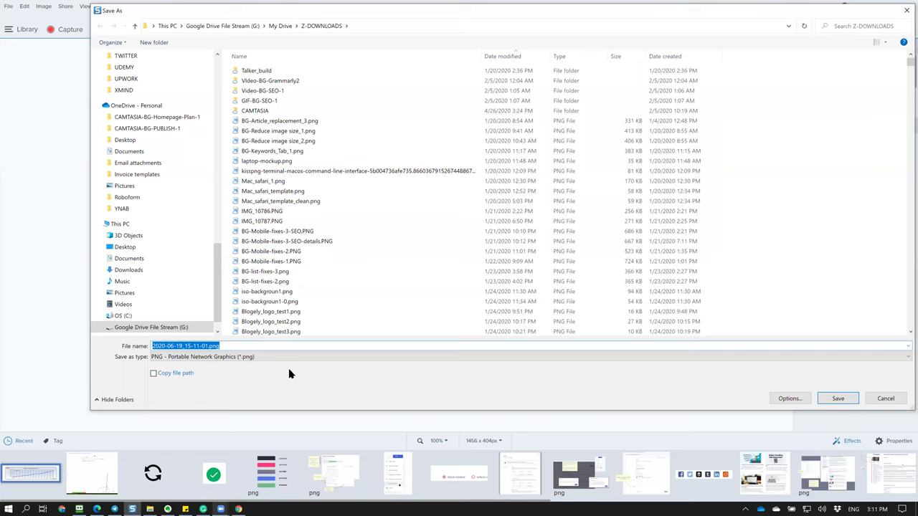
key("BackSpace")
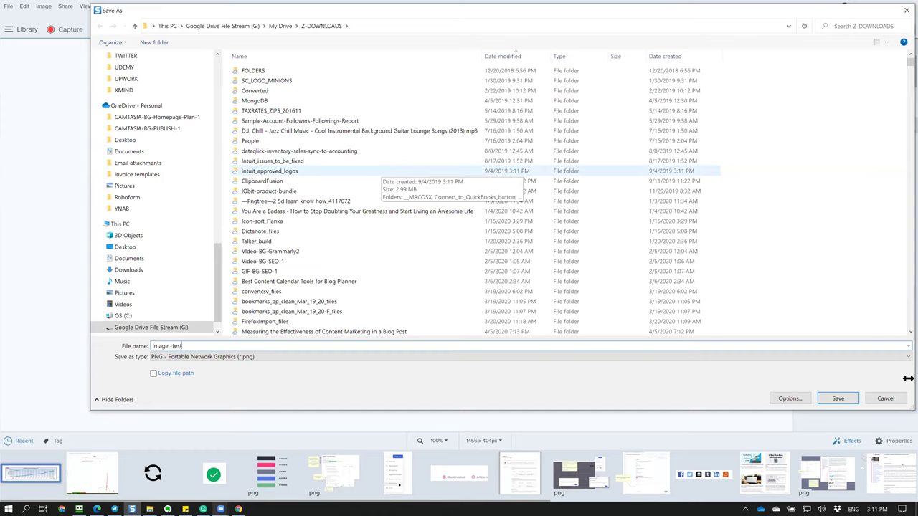
left_click(849, 405)
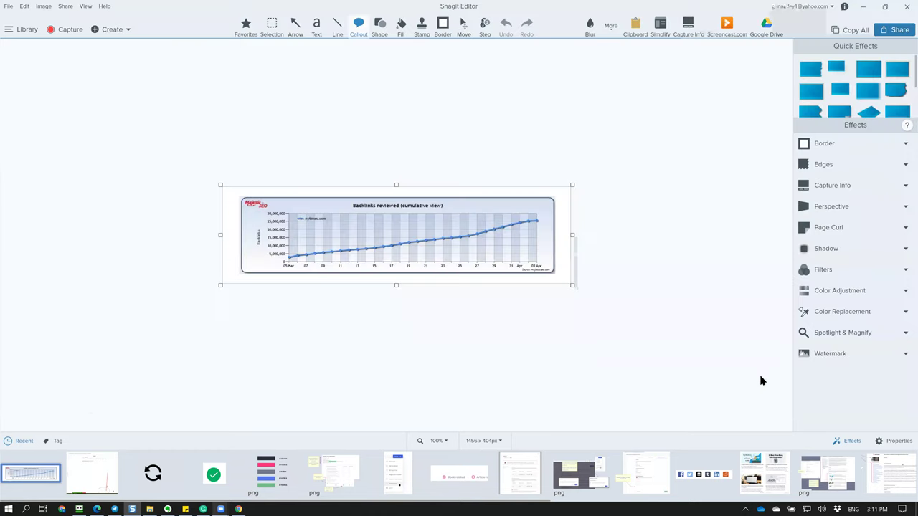
left_click(239, 509)
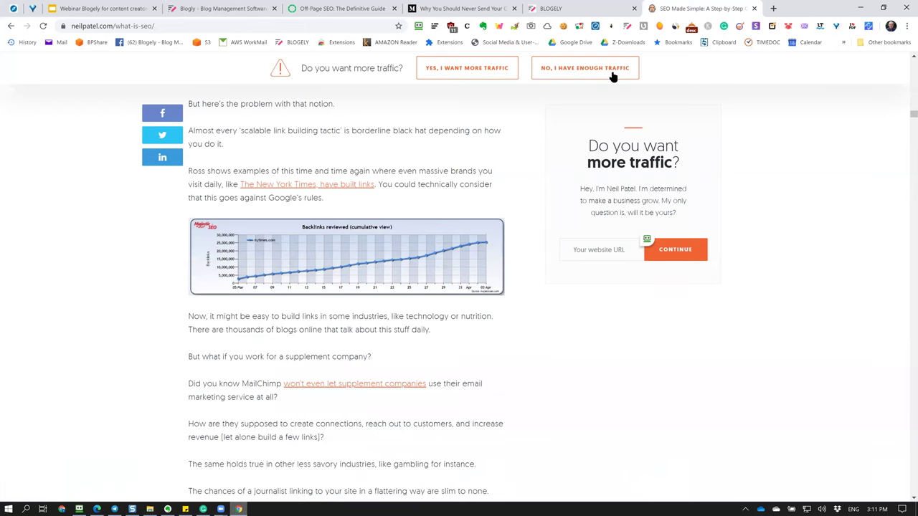
Back in Blogely, pick Image -test.png as the file to add to the image library.
key("ctrl+shift+Tab")
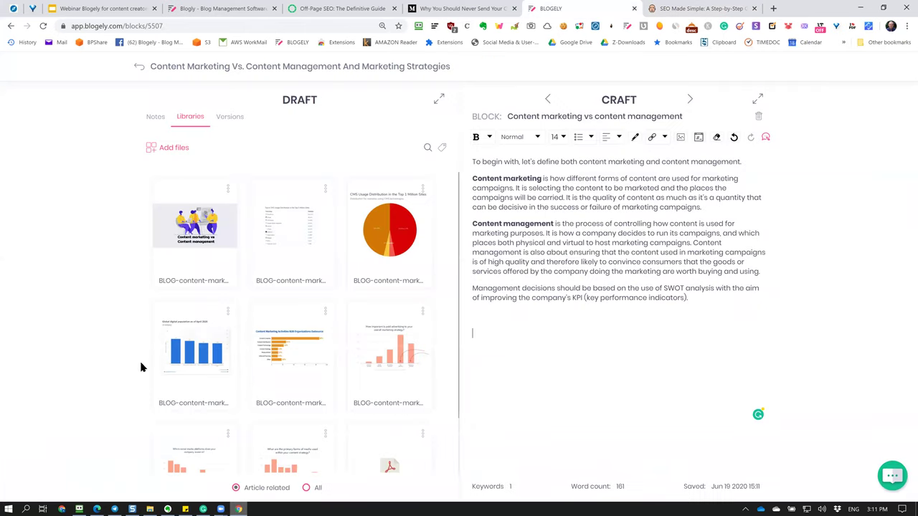
left_click(158, 153)
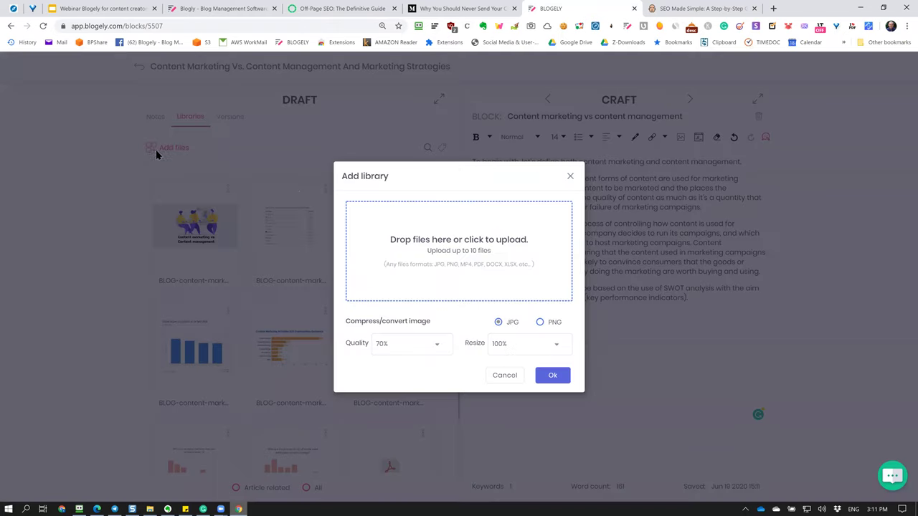
left_click(435, 253)
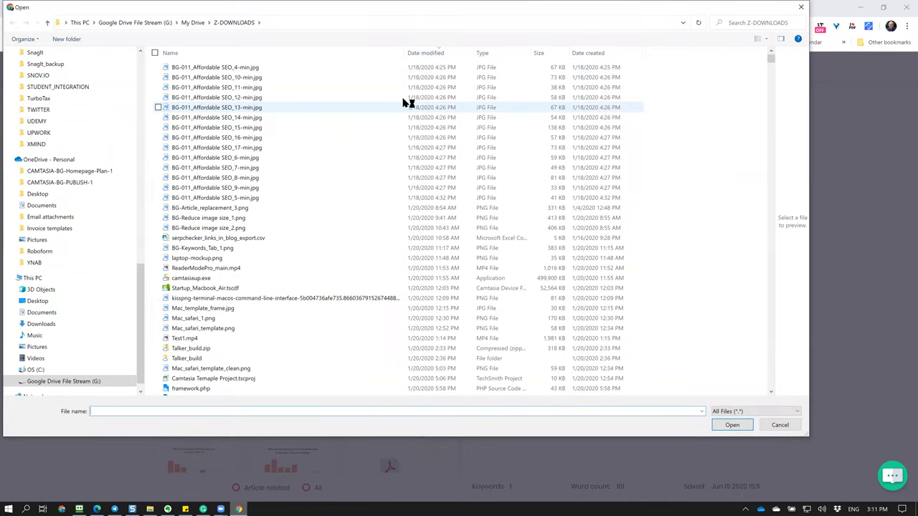
left_click(213, 69)
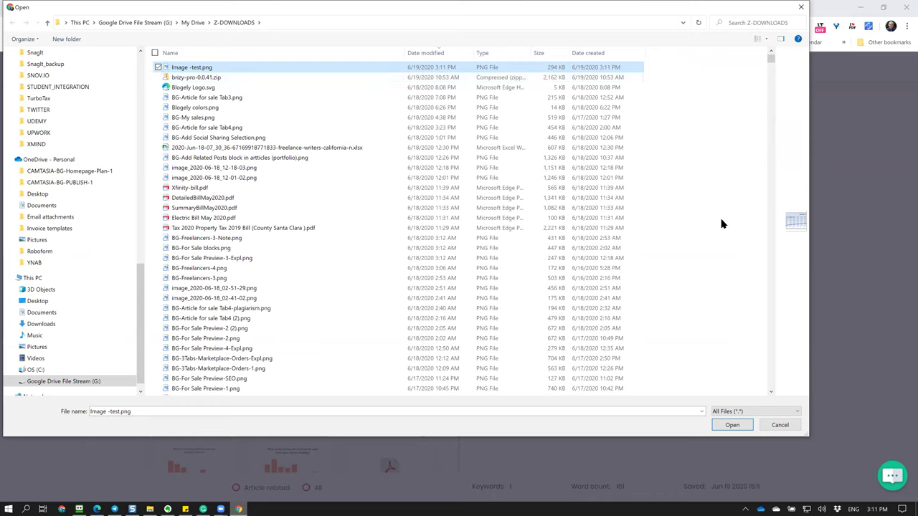
key("Tab")
key("Return")
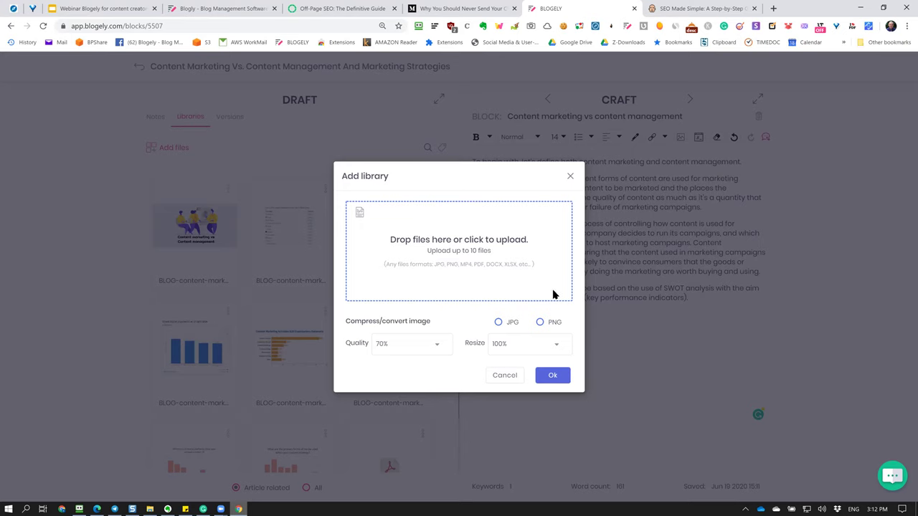
Compress the library upload as JPG at 40% quality, resized to 80%, and confirm.
left_click(498, 324)
left_click(540, 322)
left_click(498, 322)
left_click(435, 349)
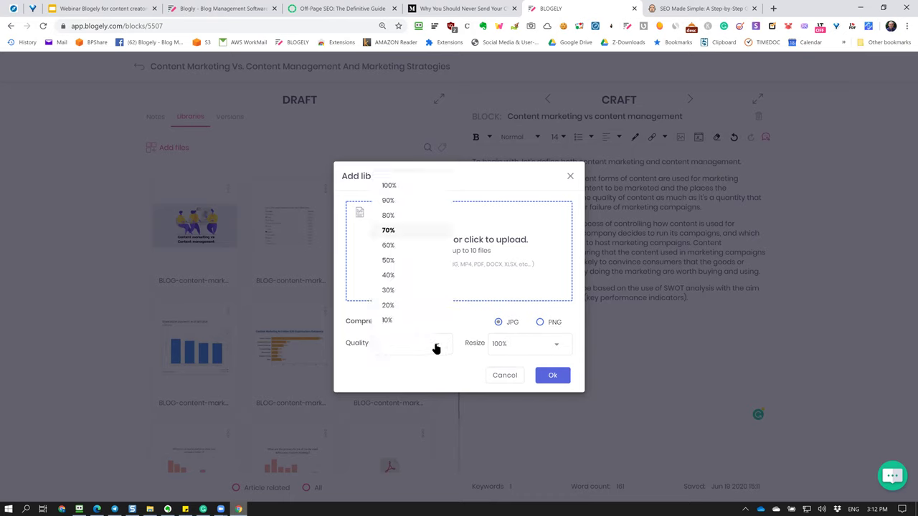
left_click(393, 275)
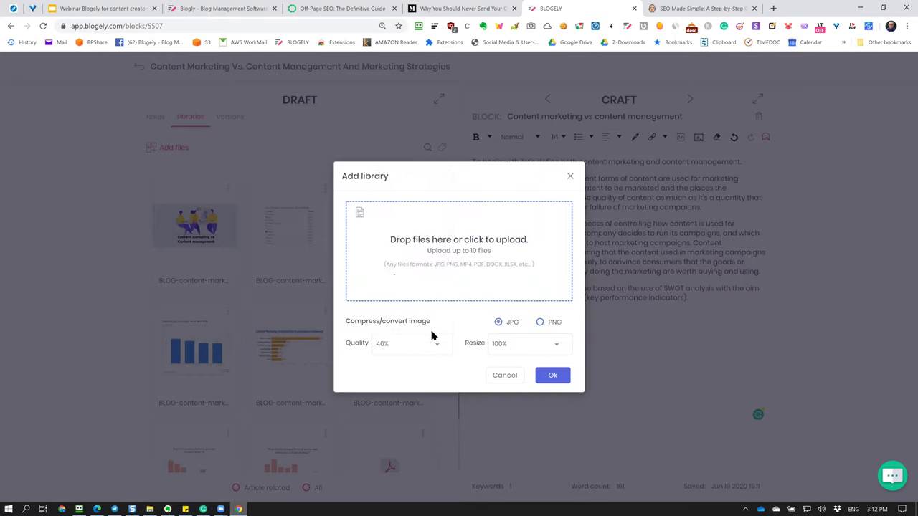
left_click(516, 351)
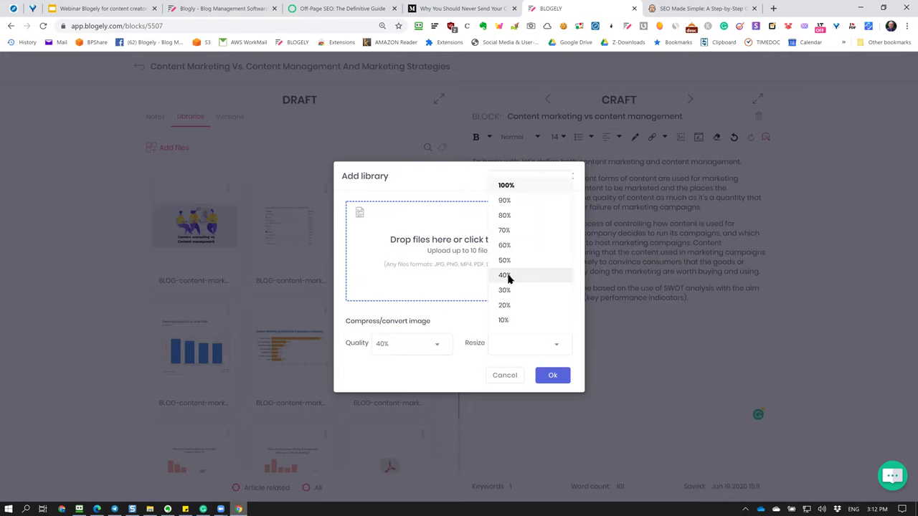
left_click(504, 277)
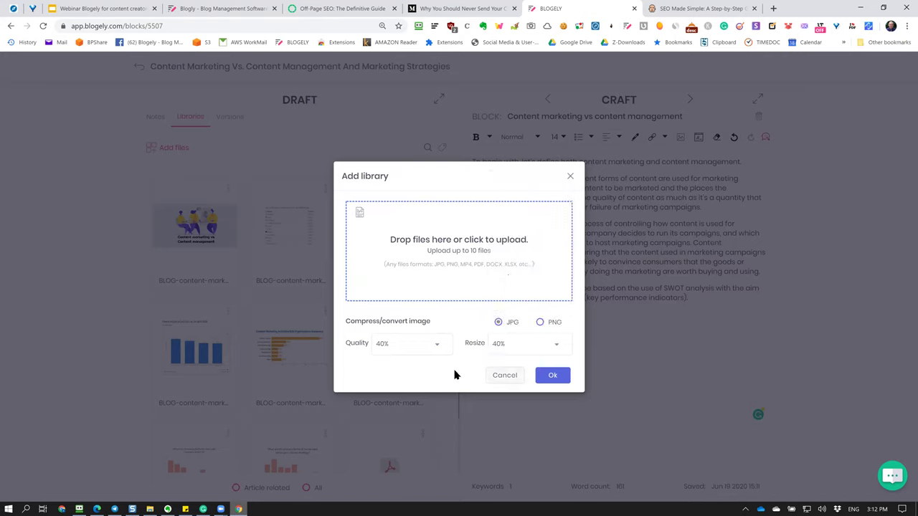
left_click(550, 348)
left_click(506, 216)
left_click(552, 375)
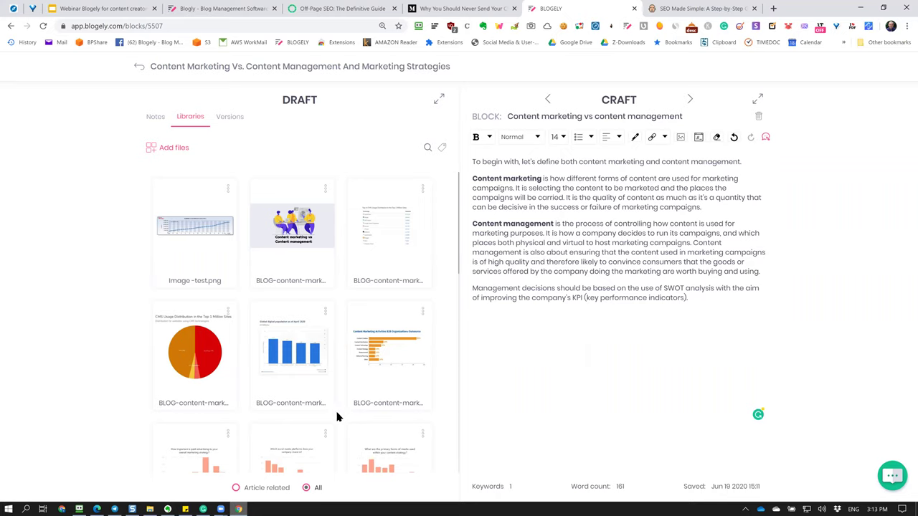
Filter the library to show only Article related files.
left_click(236, 487)
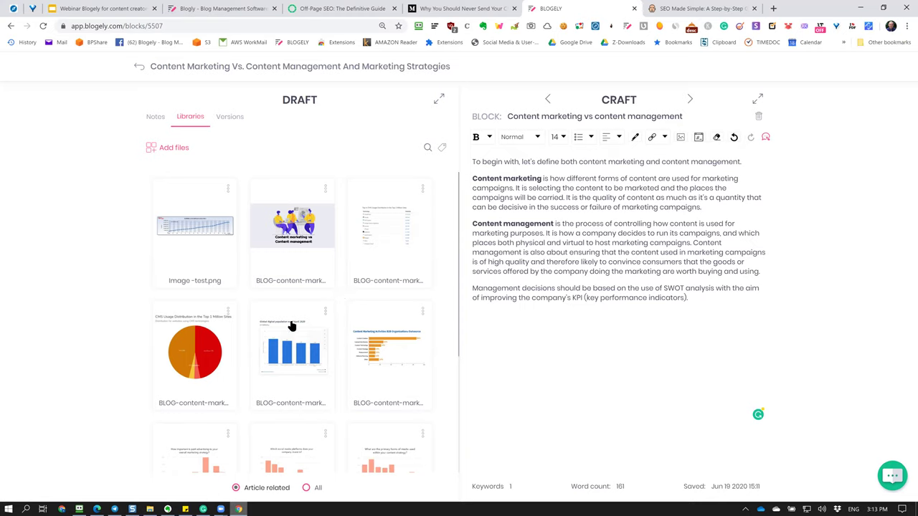
scroll(342, 359, "down", 3)
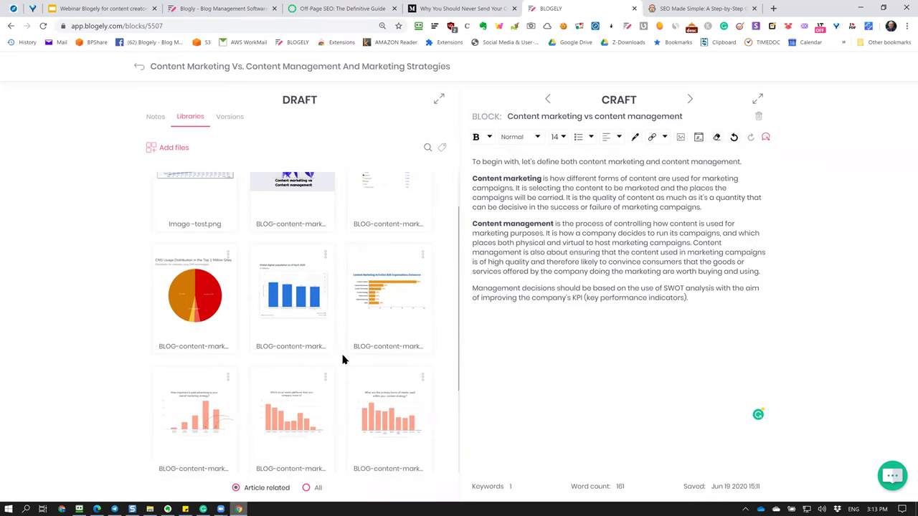
scroll(340, 363, "up", 1)
scroll(340, 362, "up", 2)
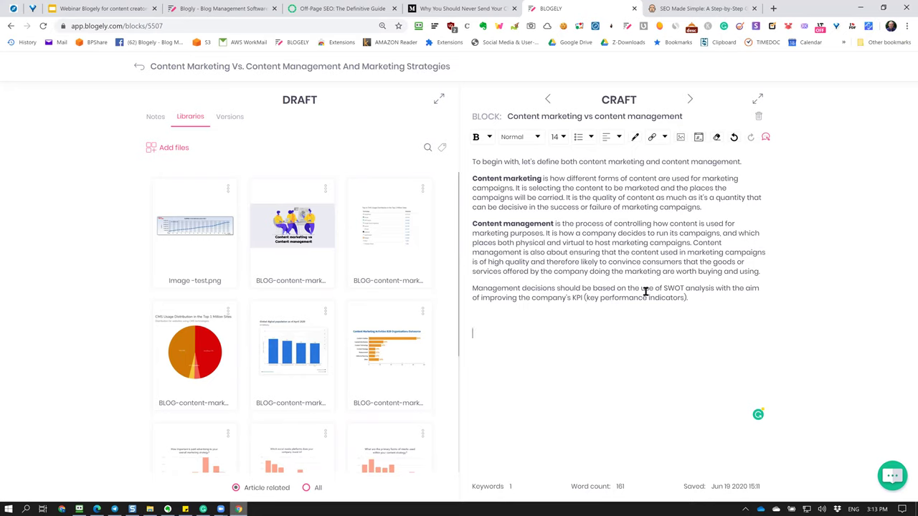
left_click(609, 348)
left_click(582, 328)
Download the optimized Image-test copy as a JPG and close the opened tab.
left_click(228, 190)
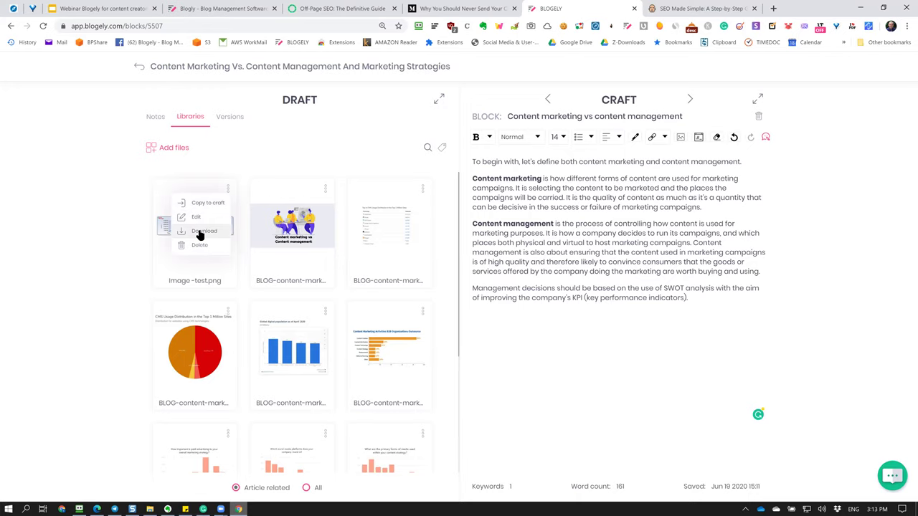
left_click(200, 233)
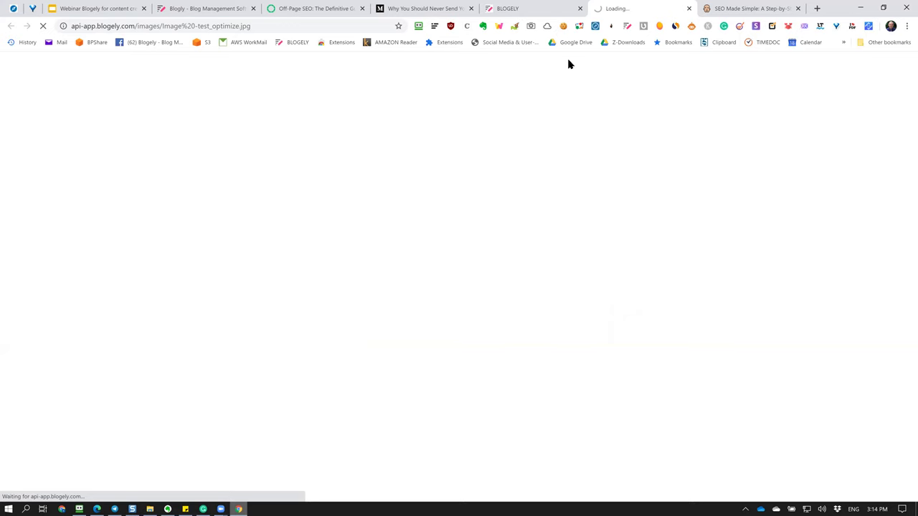
key("ctrl+shift+Tab")
left_click(225, 210)
left_click(210, 237)
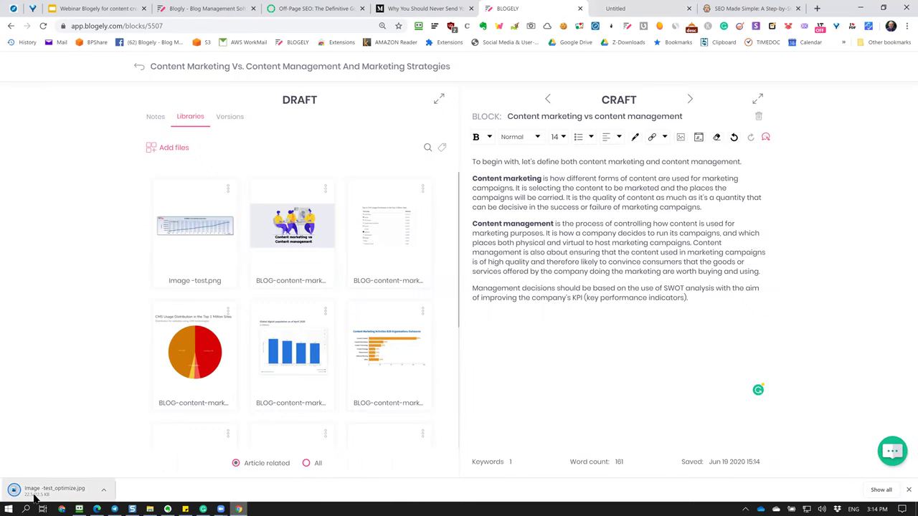
left_click(150, 508)
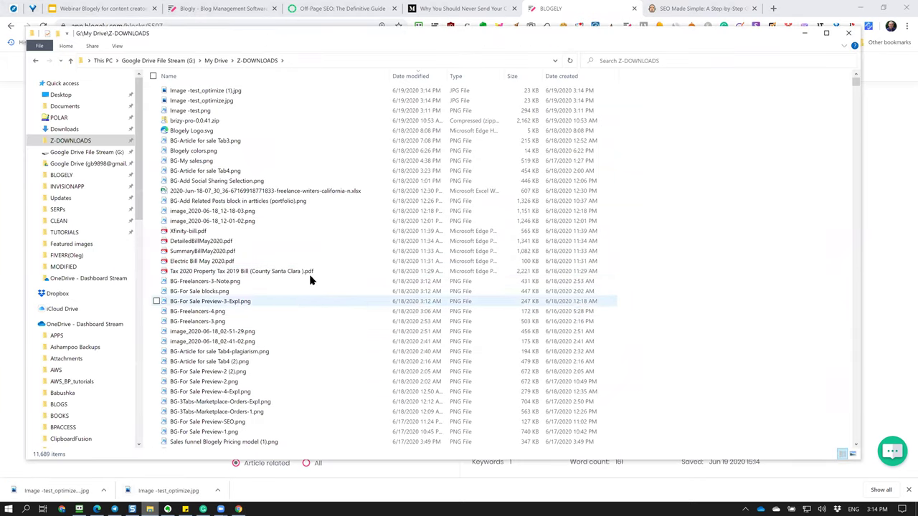
left_click(251, 110)
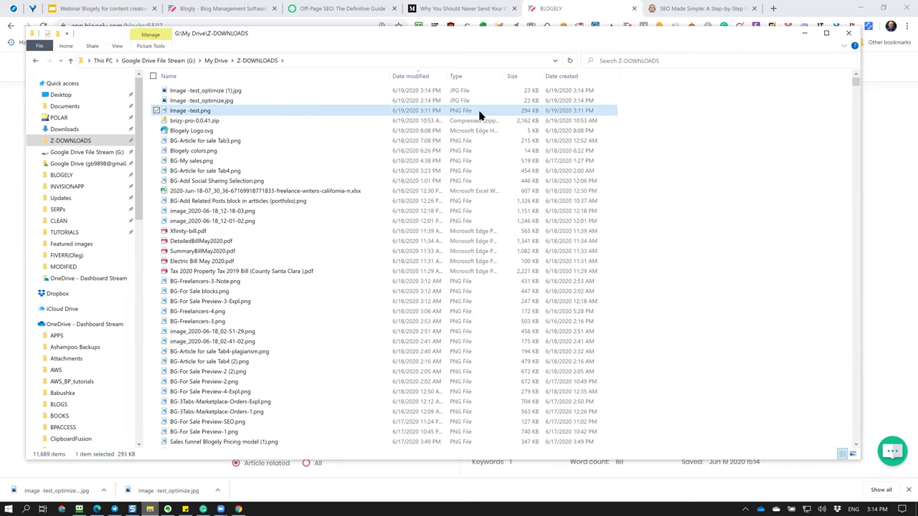
left_click(534, 102)
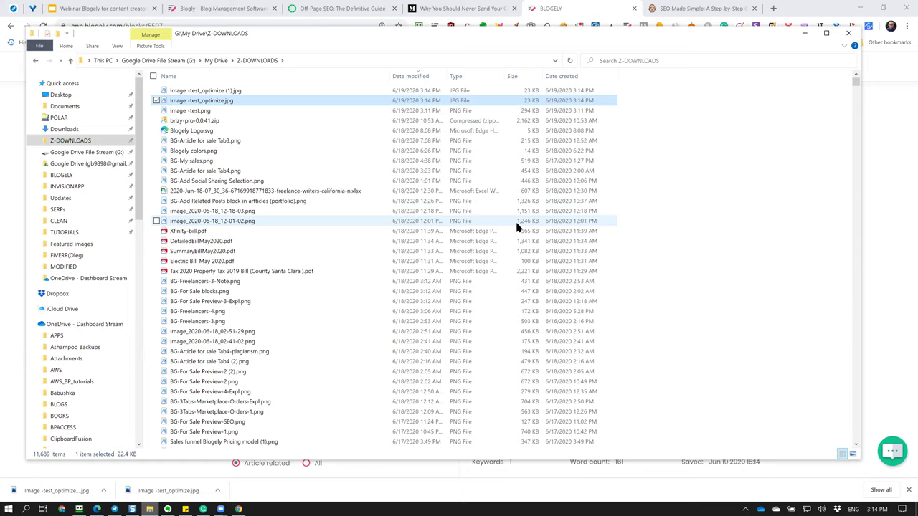
double_click(512, 102)
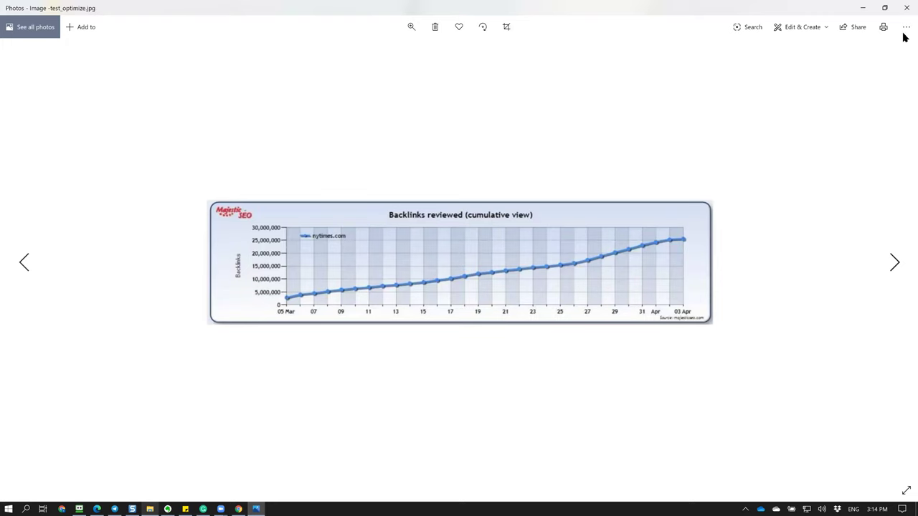
left_click(906, 7)
left_click(459, 91)
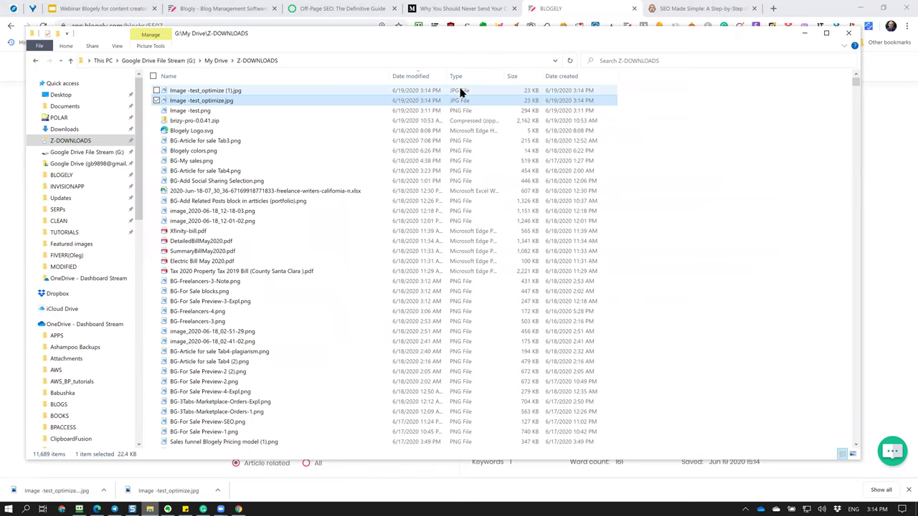
left_click(459, 102)
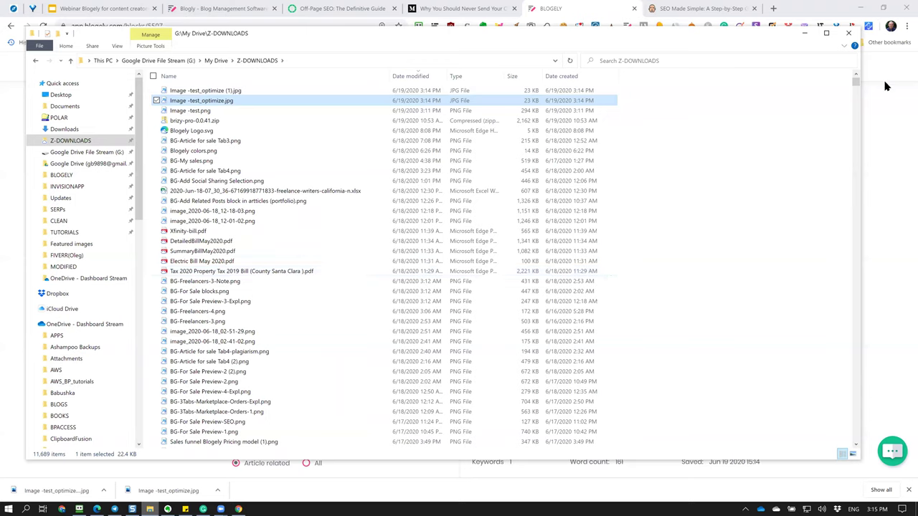
left_click(849, 36)
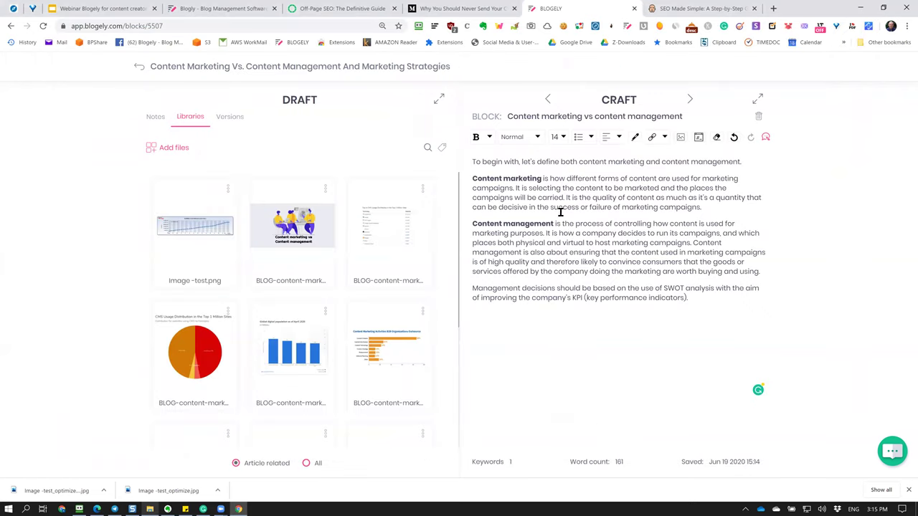
Insert the backlinks chart and upload Image -test.png to the library.
left_click(227, 189)
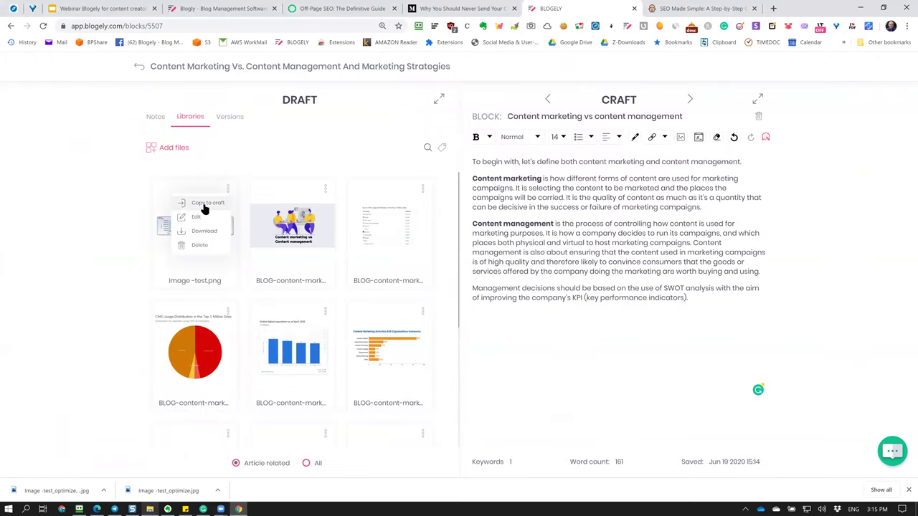
left_click(203, 208)
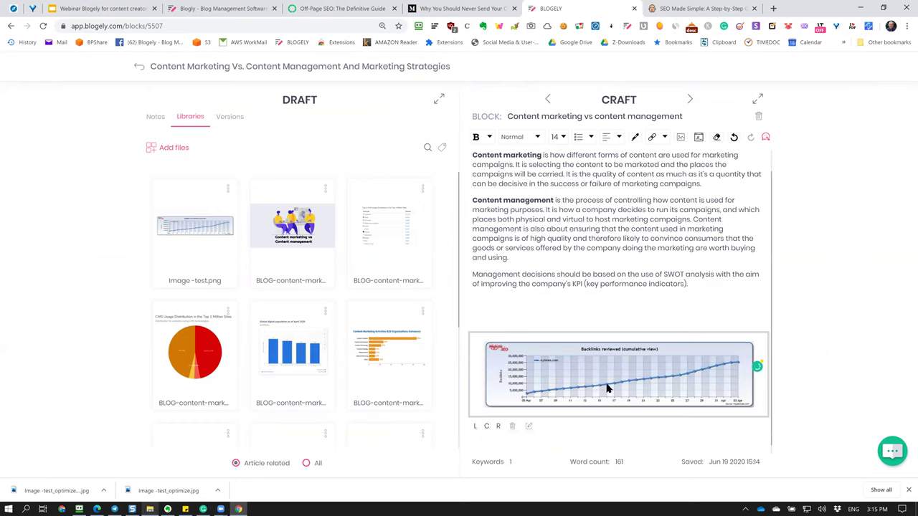
left_click(159, 149)
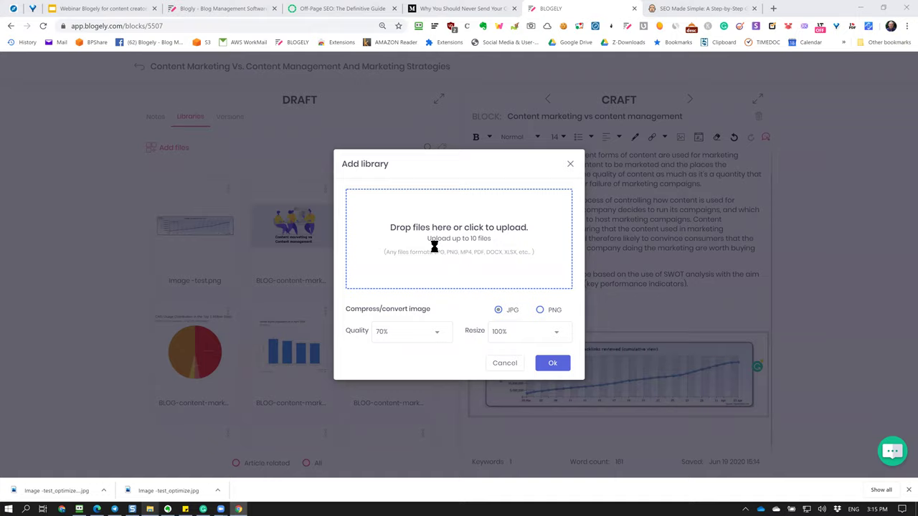
left_click(434, 247)
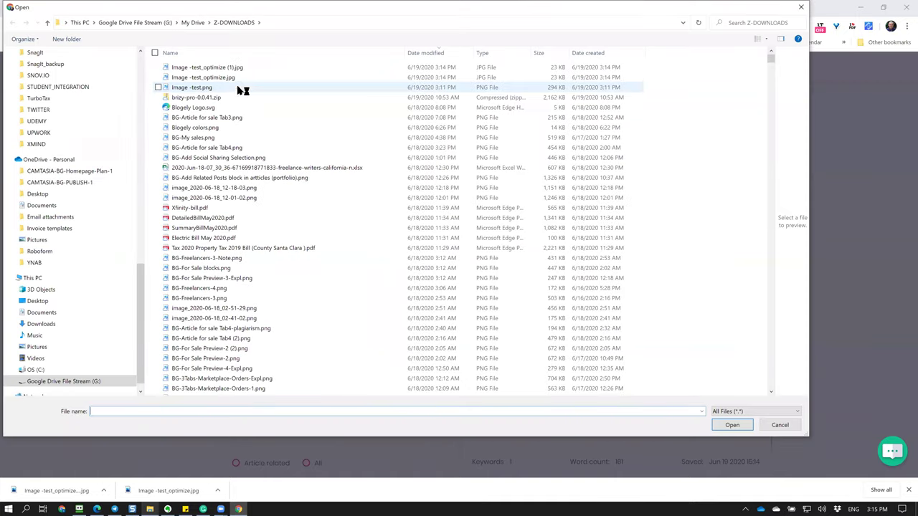
left_click(241, 87)
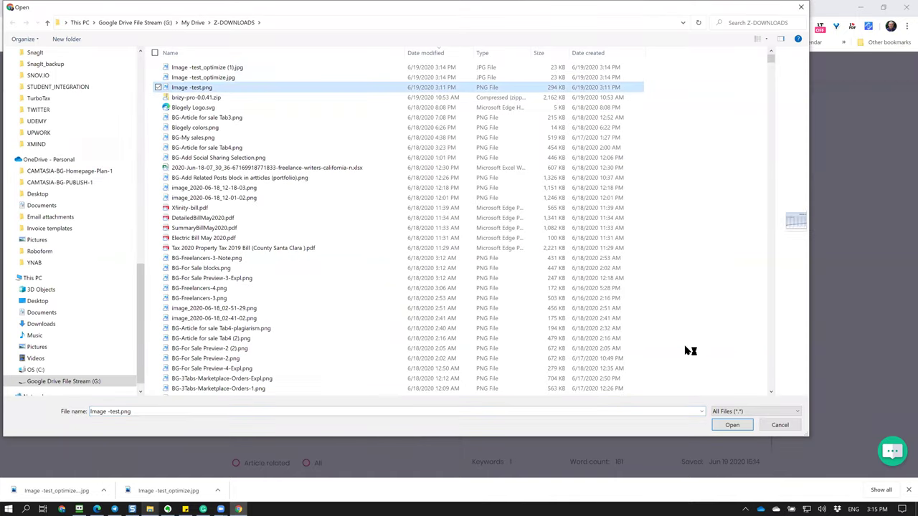
left_click(741, 425)
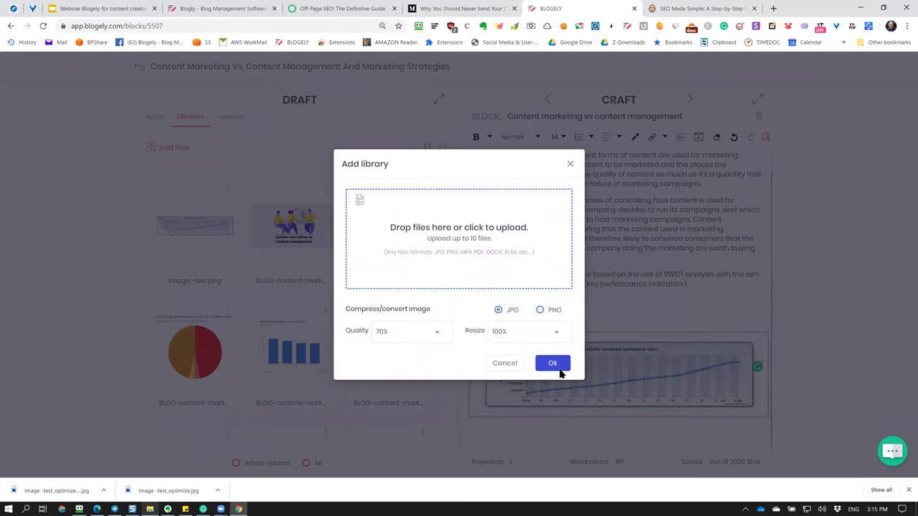
left_click(553, 364)
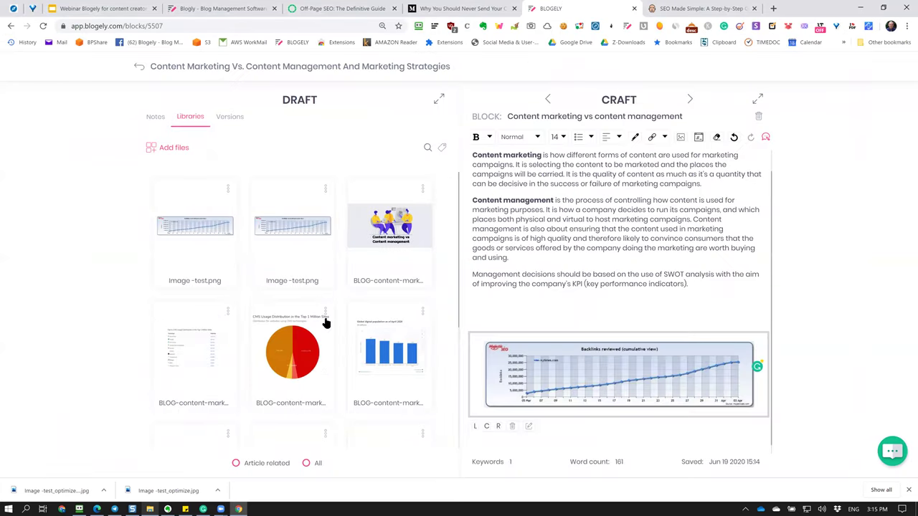
Download the first library image, then insert the chart at the article's insertion point.
left_click(227, 190)
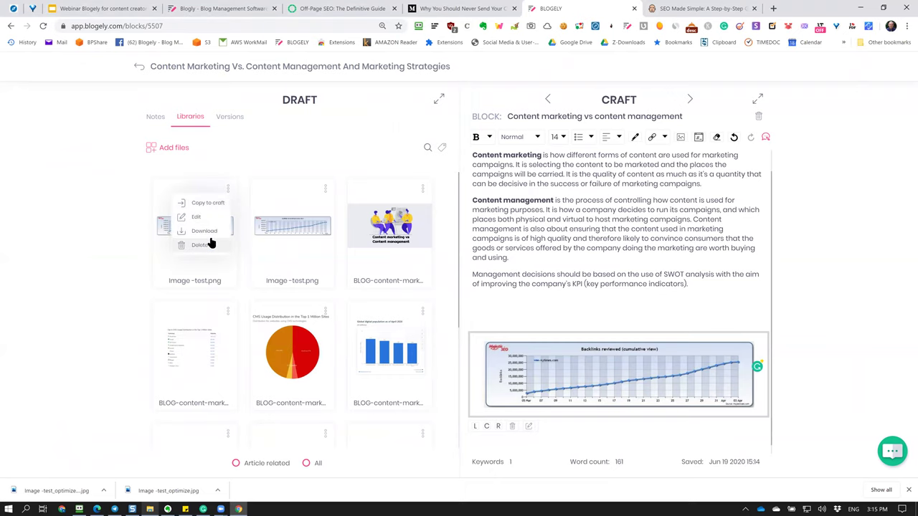
left_click(211, 239)
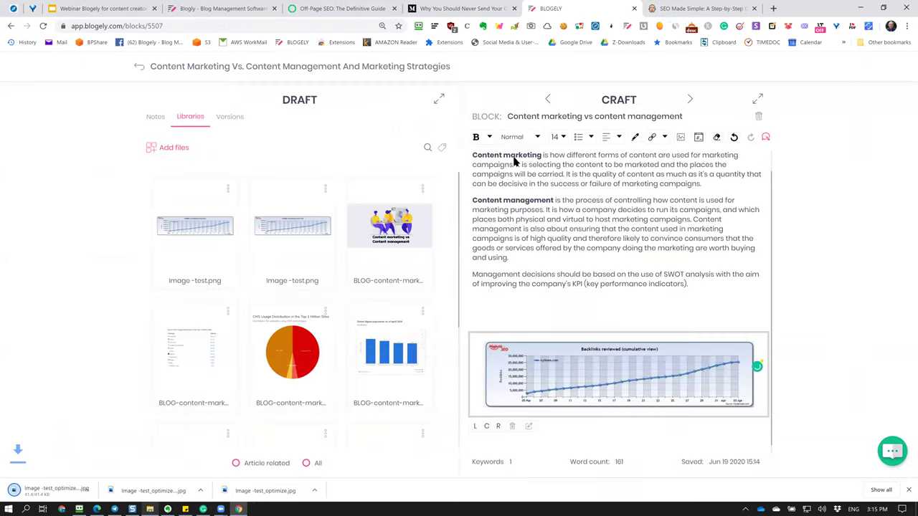
left_click(522, 301)
left_click(226, 190)
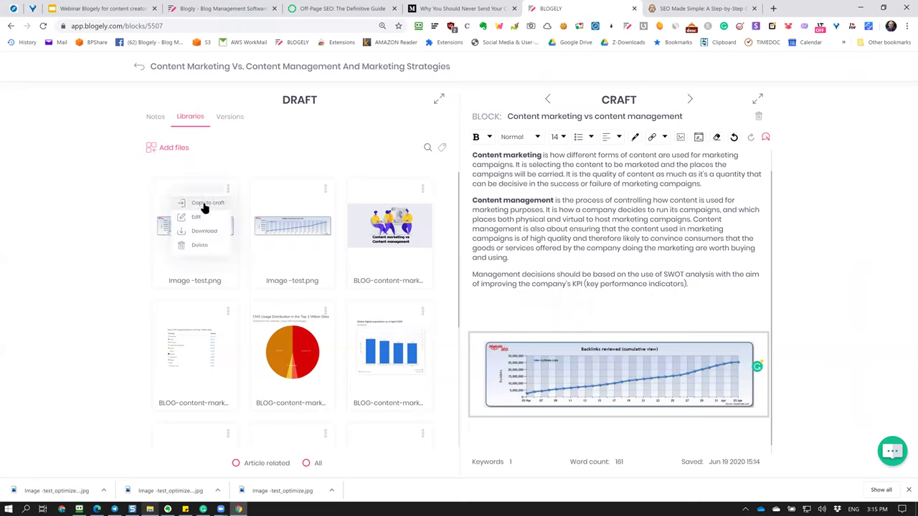
left_click(205, 209)
Expand the Craft editor to fill the page and select the second chart image.
scroll(593, 295, "down", 2)
left_click(612, 394)
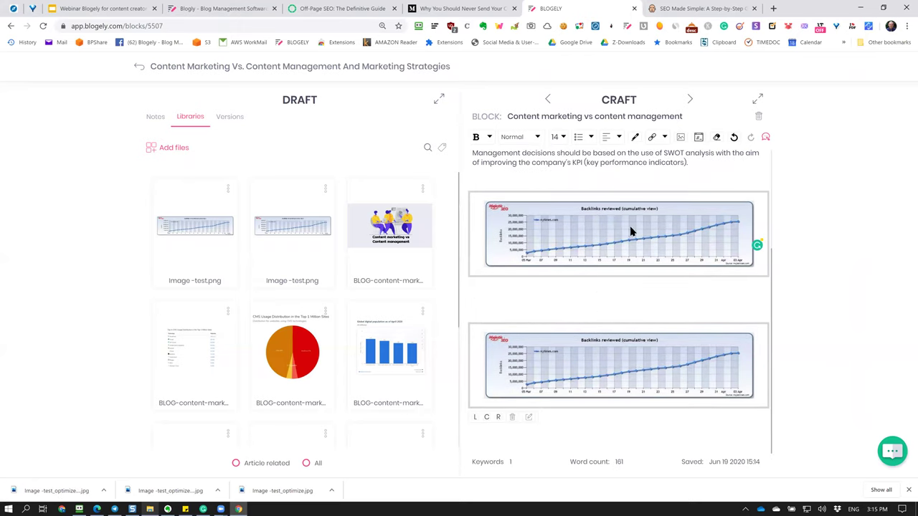
left_click(625, 252)
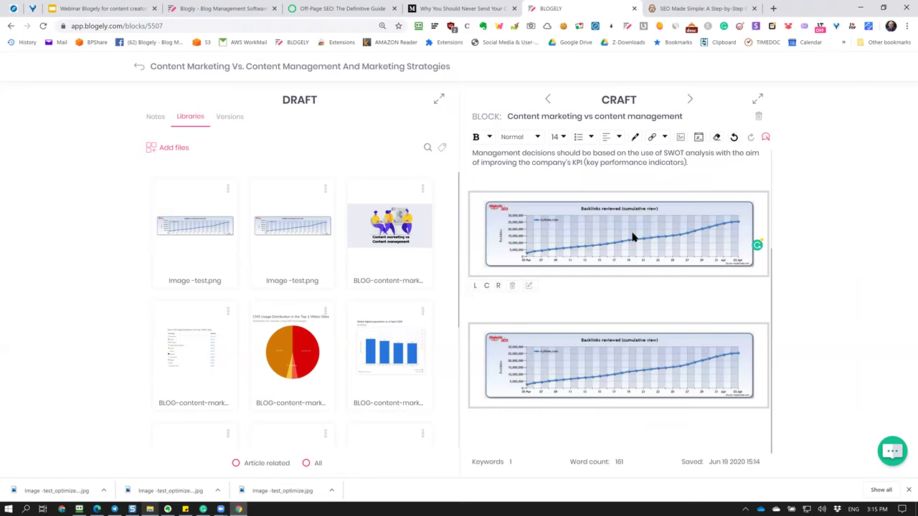
left_click(758, 98)
left_click(395, 401)
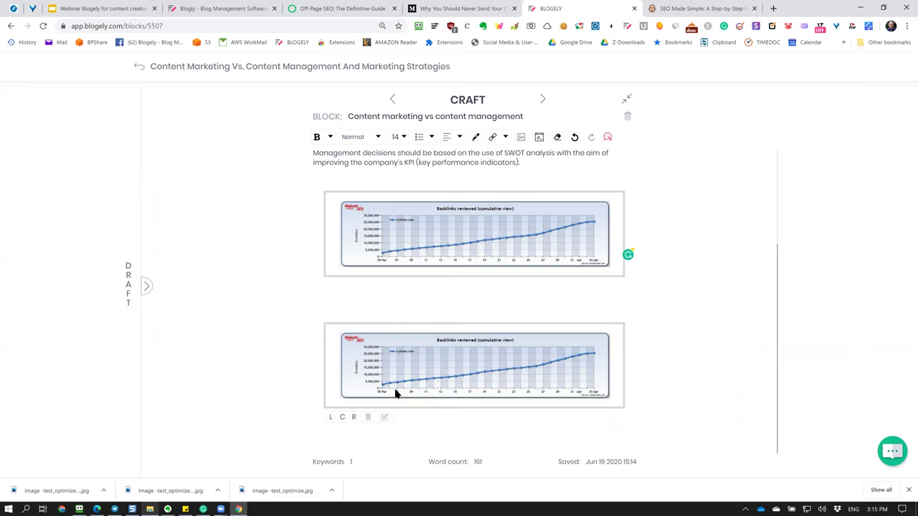
left_click(150, 509)
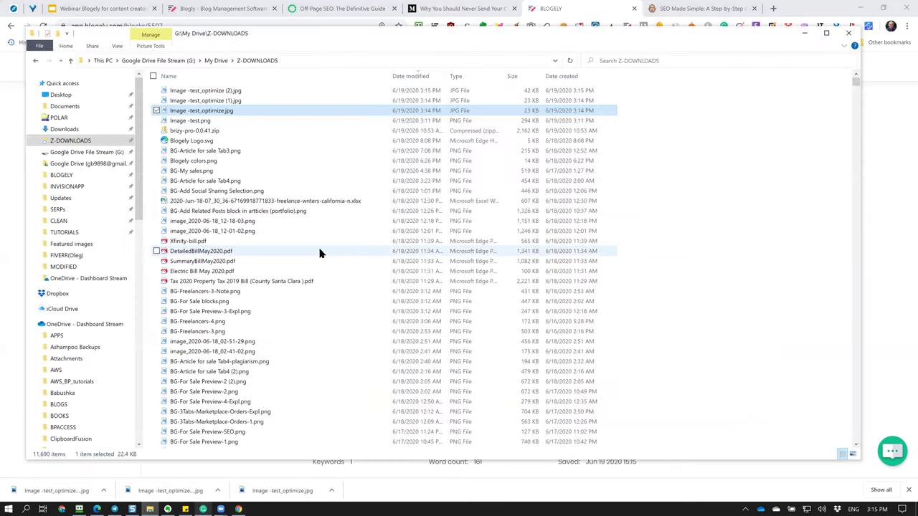
left_click(265, 231)
left_click(244, 151)
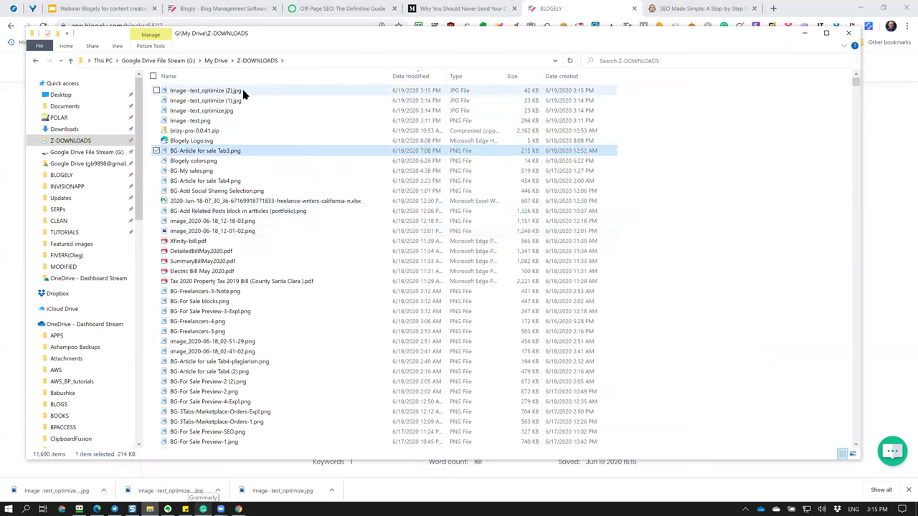
left_click(244, 90)
left_click(543, 101)
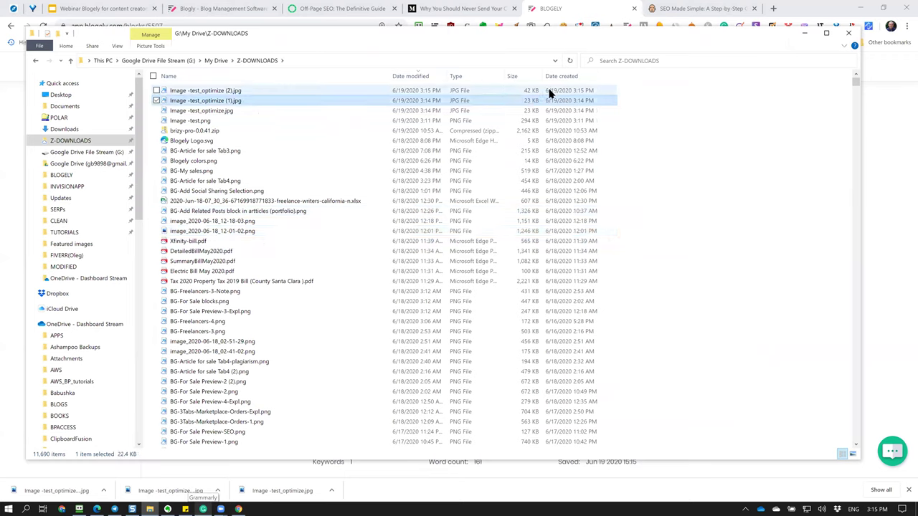
left_click(549, 92)
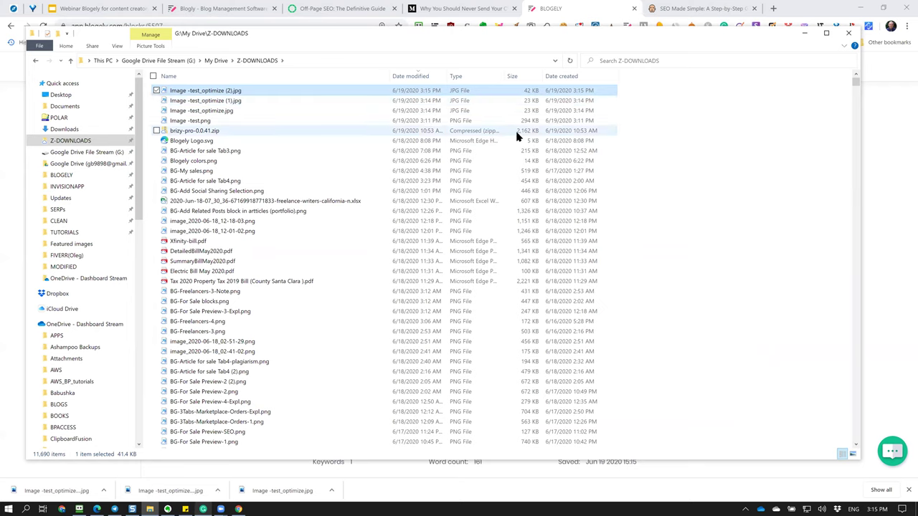
left_click(520, 121)
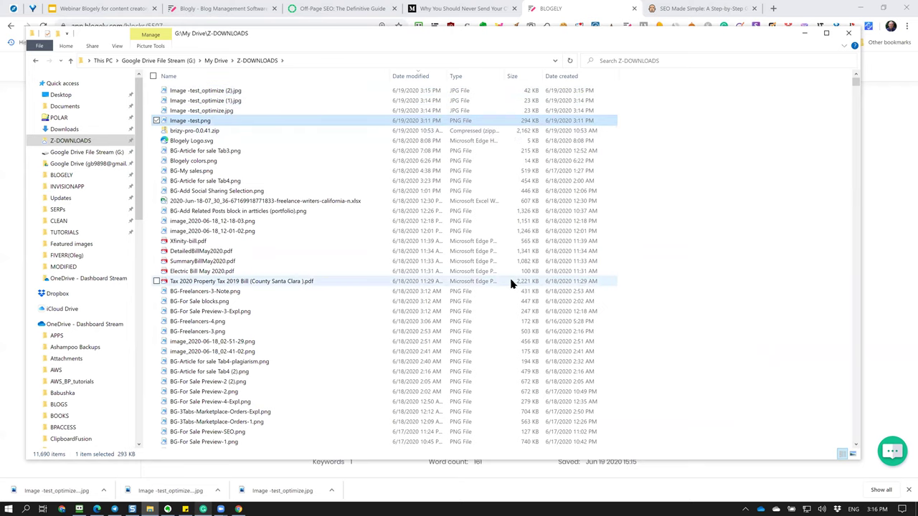
left_click(895, 228)
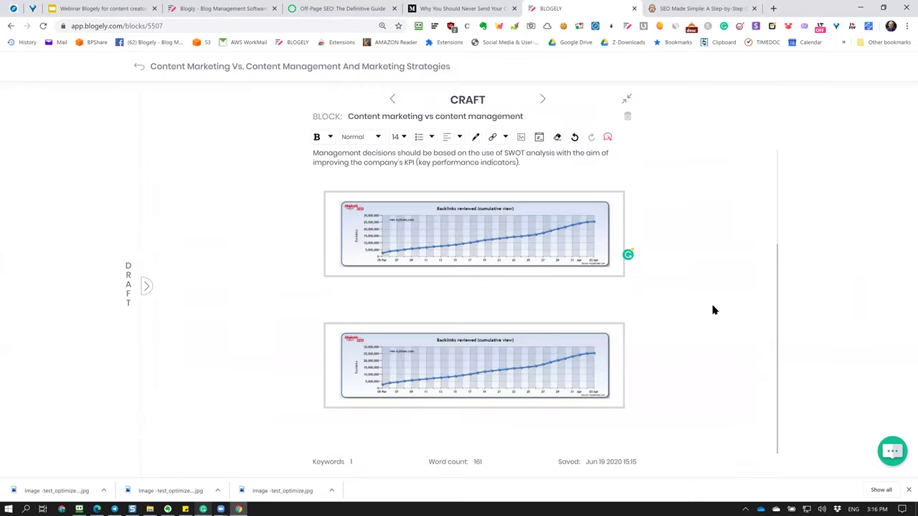
Delete the first chart image and the blank lines under the KPI paragraph.
mouse_move(416, 271)
mouse_move(409, 248)
left_click(367, 284)
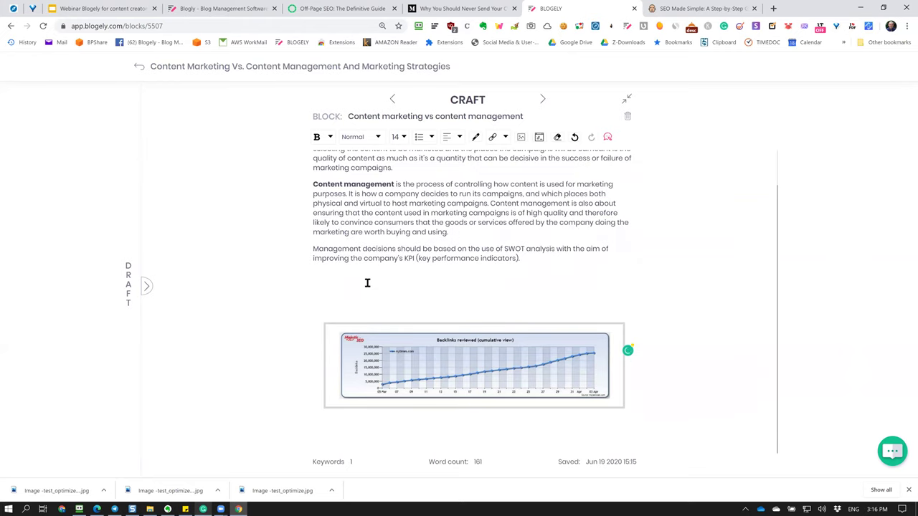
key("BackSpace")
key("BackSpace")
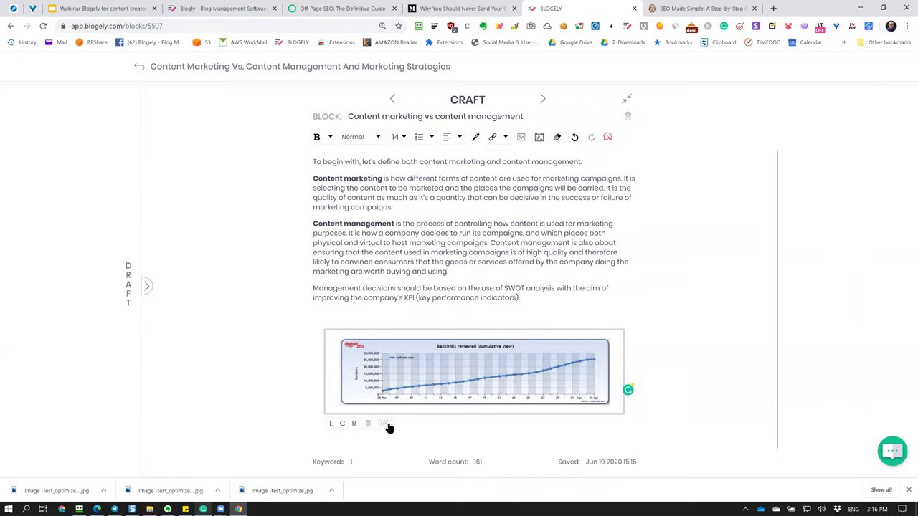
Set the remaining chart image's width to 300 px.
left_click(386, 424)
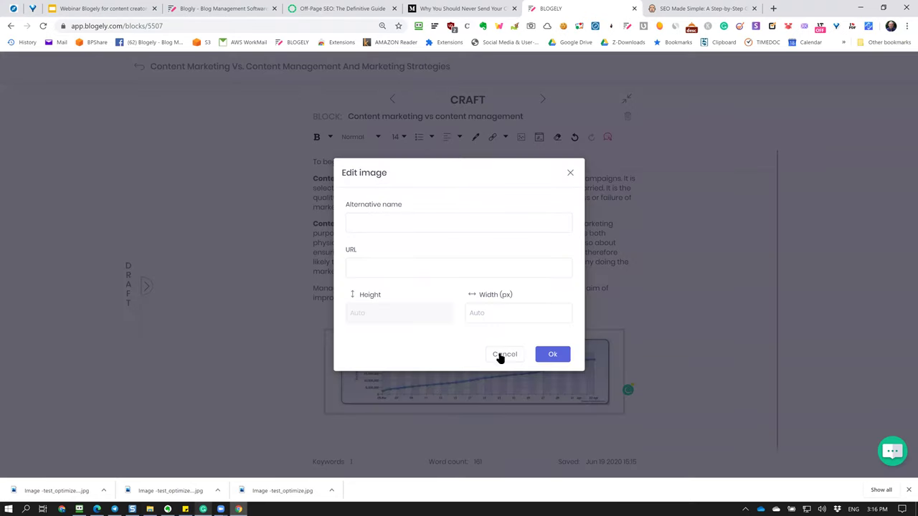
left_click(416, 228)
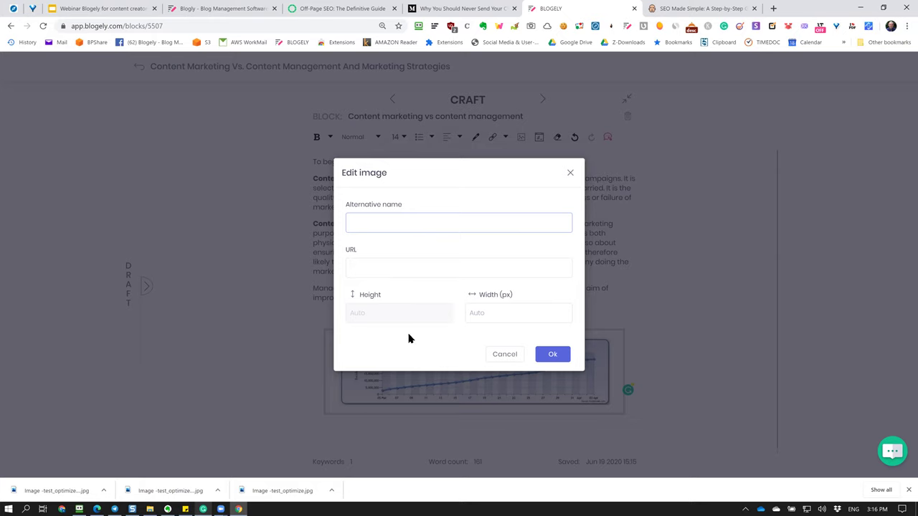
left_click(387, 271)
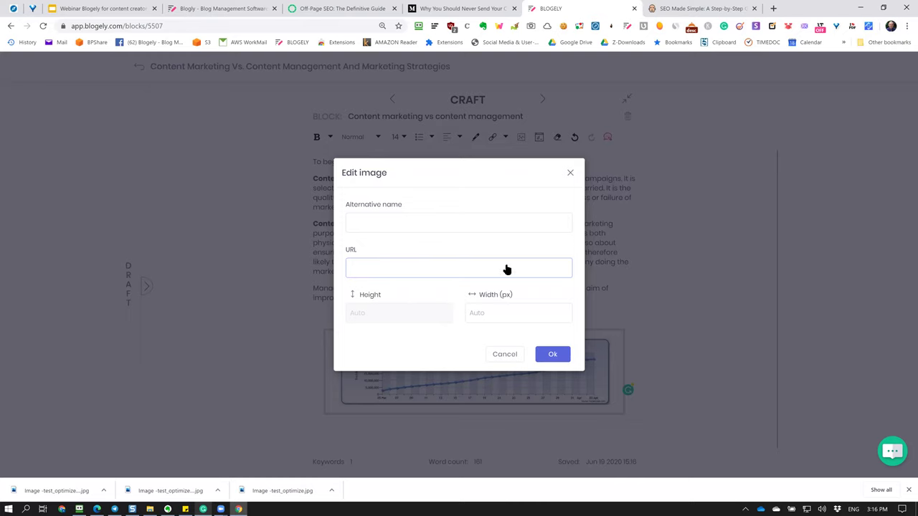
left_click(484, 318)
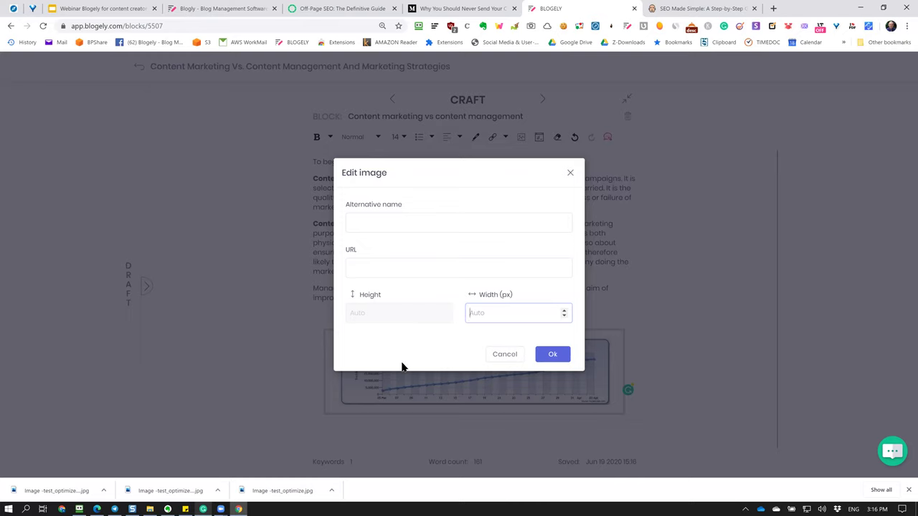
type("00")
left_click(552, 359)
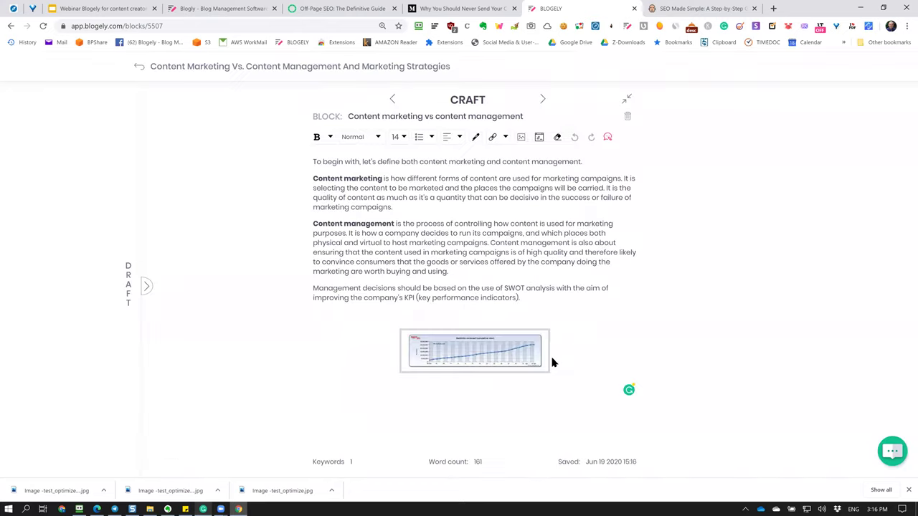
left_click(543, 352)
left_click(682, 381)
Clear the image's width value, reload the editor, and delete the chart image.
mouse_move(413, 375)
left_click(460, 382)
left_click_drag(498, 322, 422, 323)
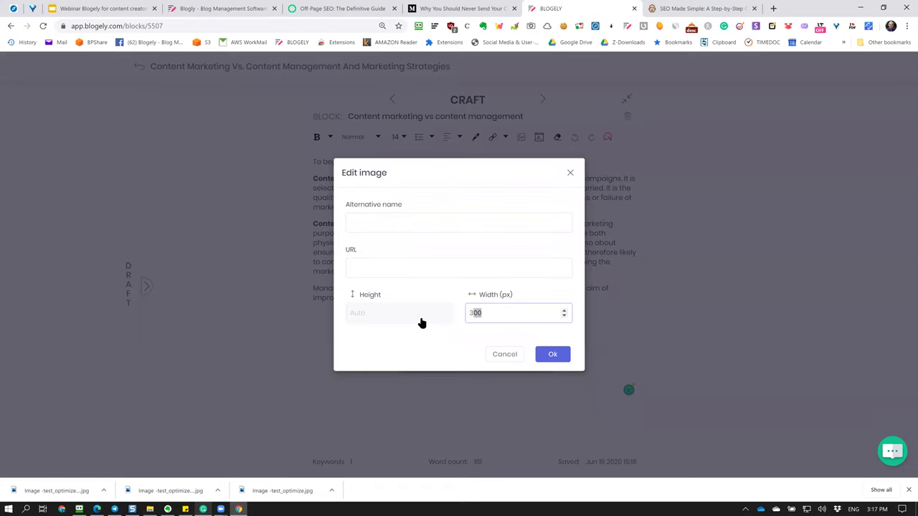
key("BackSpace")
left_click(552, 354)
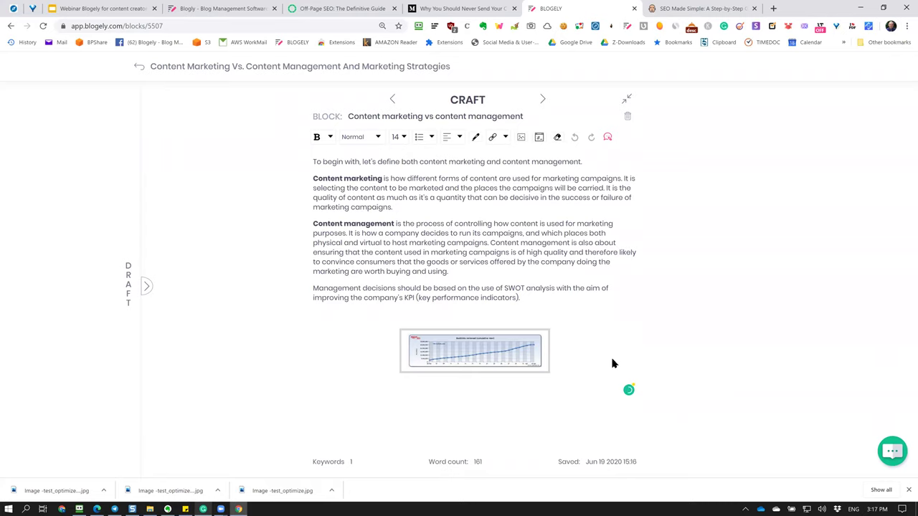
key("F5")
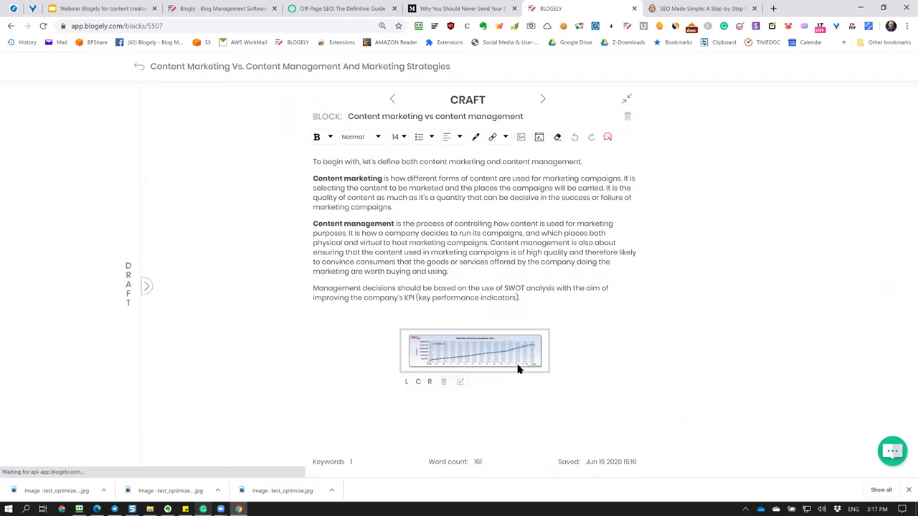
left_click(443, 382)
Copy the backlinks chart from the Draft library into the editor, then delete it.
left_click(146, 286)
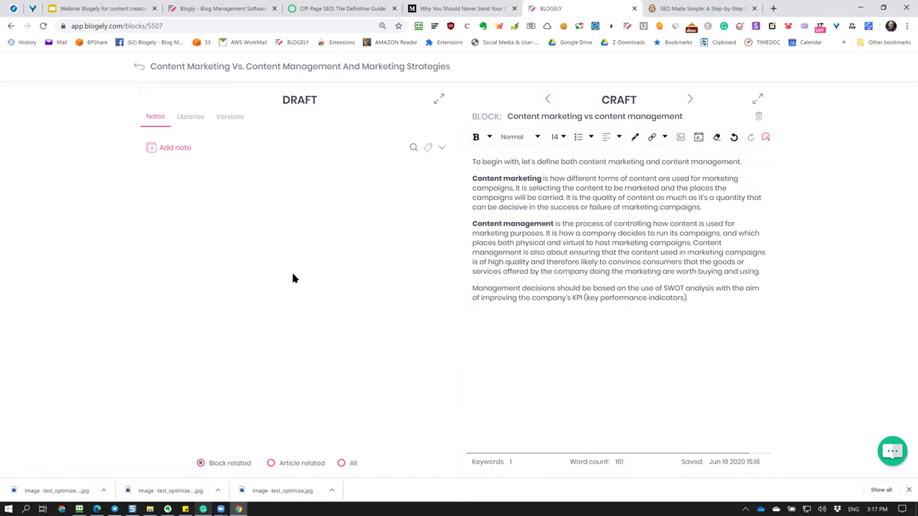
left_click(190, 117)
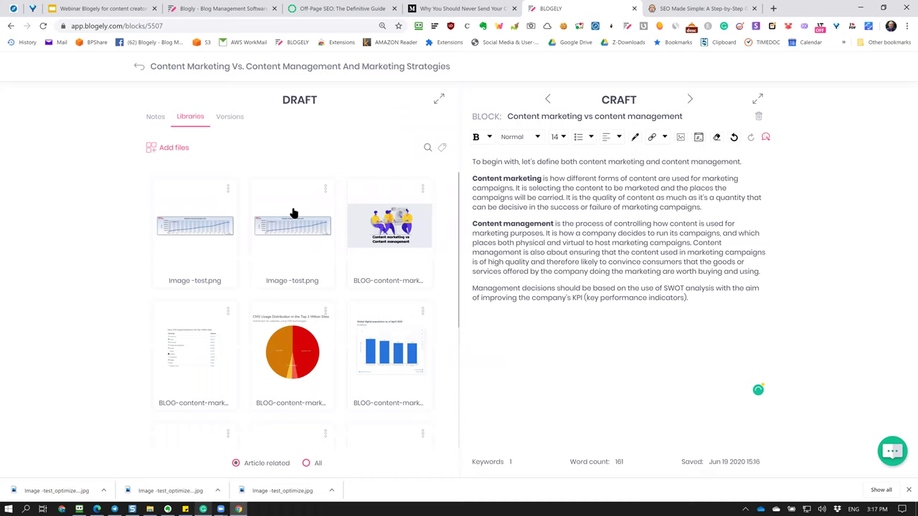
left_click(228, 189)
left_click(201, 203)
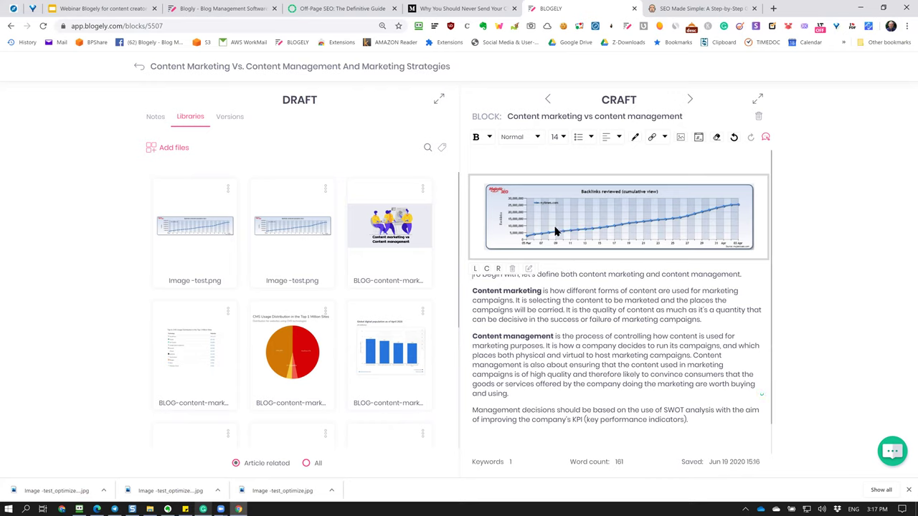
left_click(512, 271)
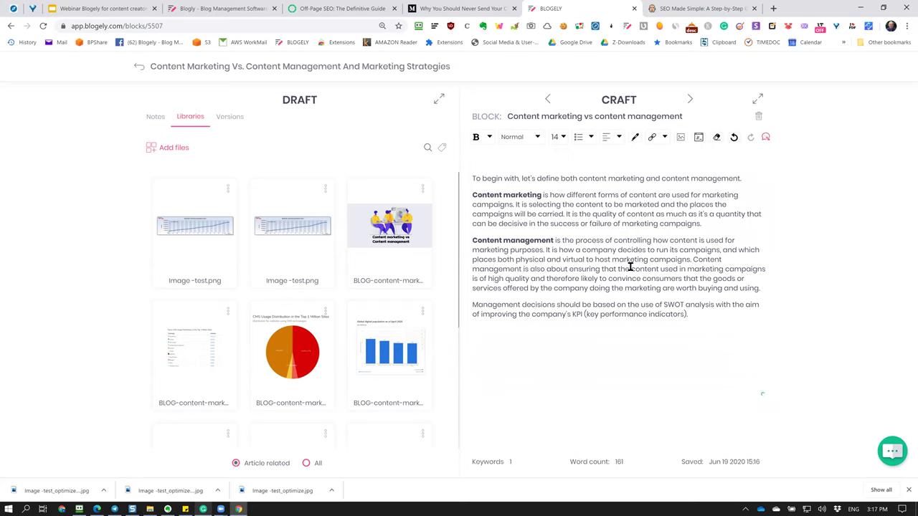
key("BackSpace")
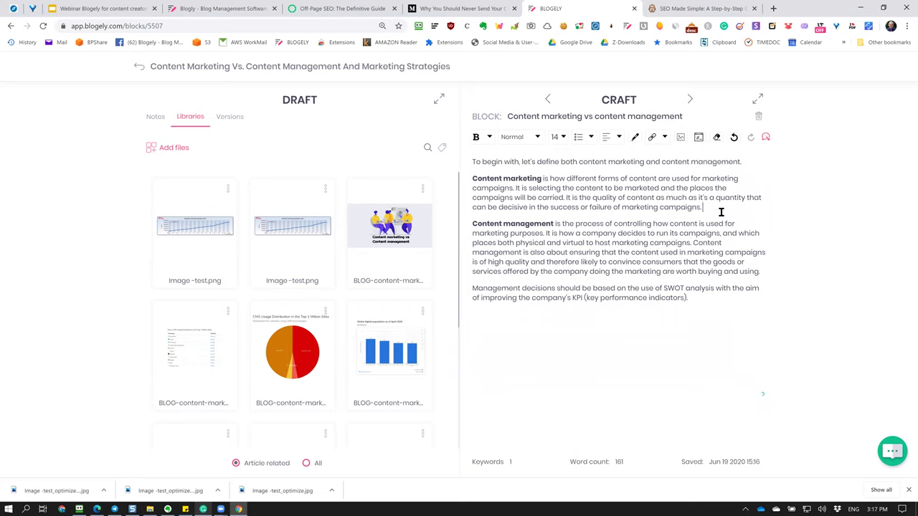
Insert the content marketing vs content management image and tidy the surrounding empty lines.
left_click(422, 189)
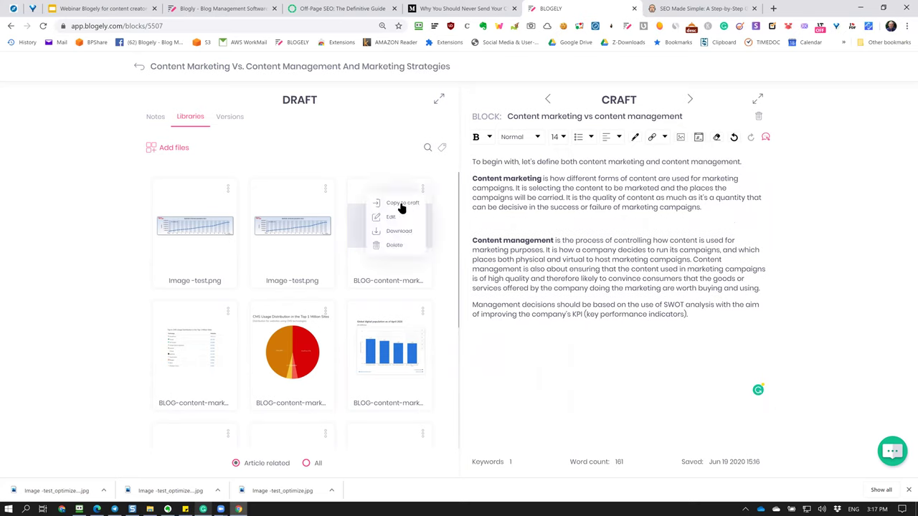
left_click(394, 204)
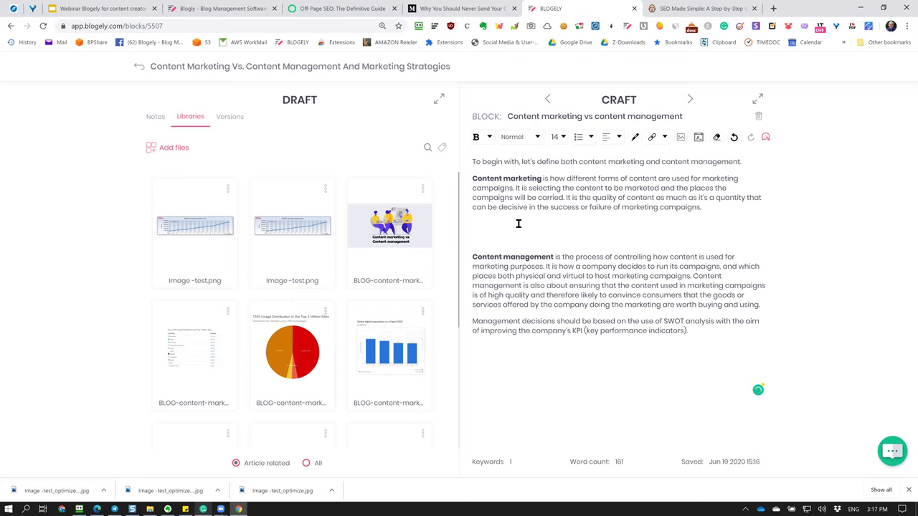
key("BackSpace")
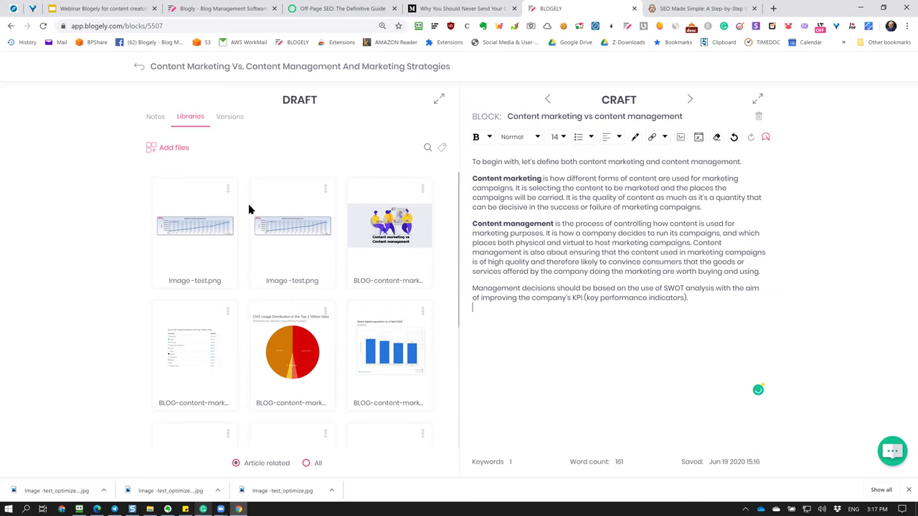
scroll(289, 255, "down", 5)
scroll(291, 263, "up", 5)
left_click(554, 331)
scroll(366, 351, "down", 3)
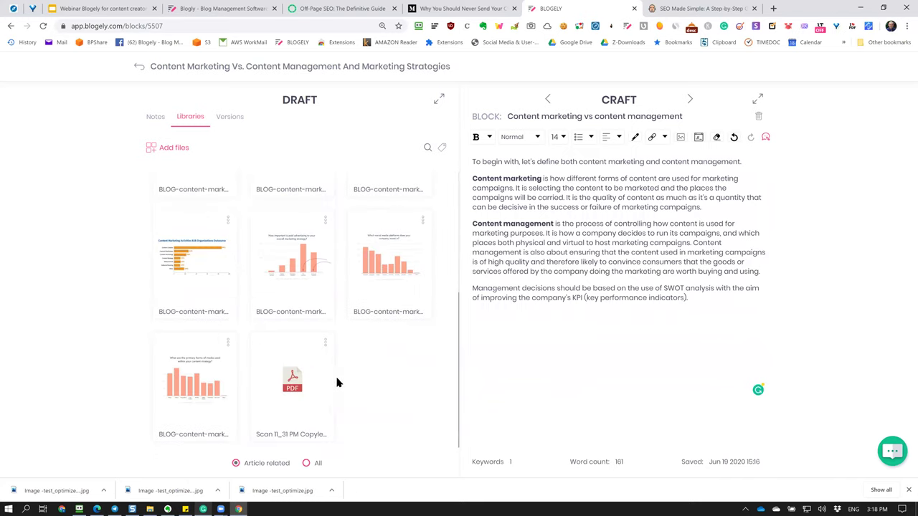
scroll(313, 342, "up", 3)
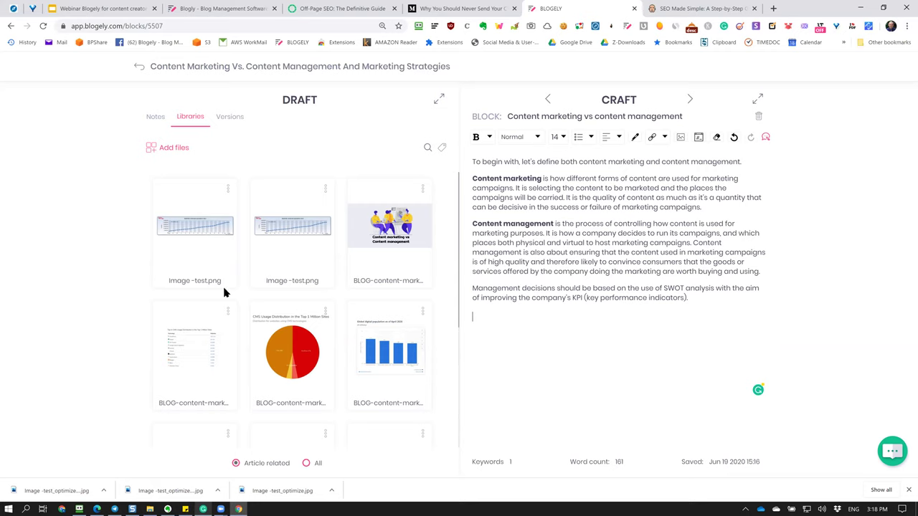
key("Return")
left_click(712, 234)
Return to the whole article view and browse the draft's notes.
key("alt+Left")
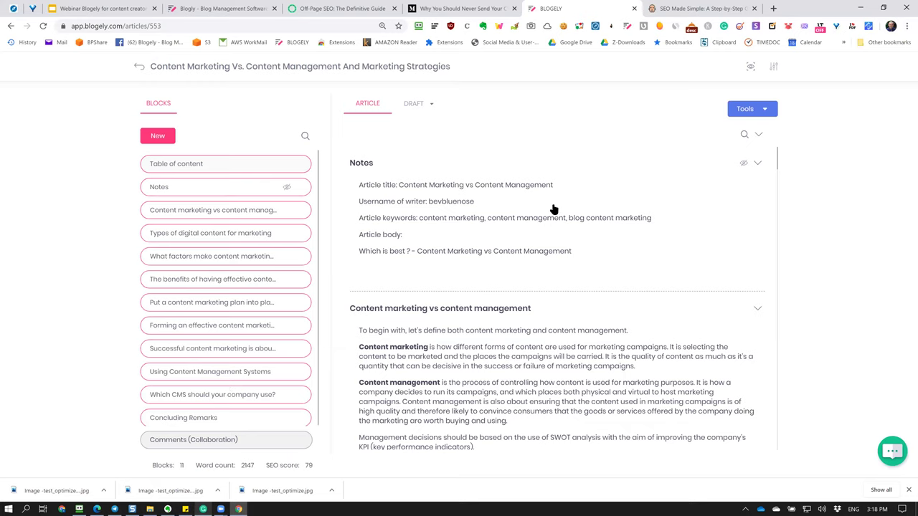
left_click(423, 108)
left_click(852, 208)
left_click(428, 108)
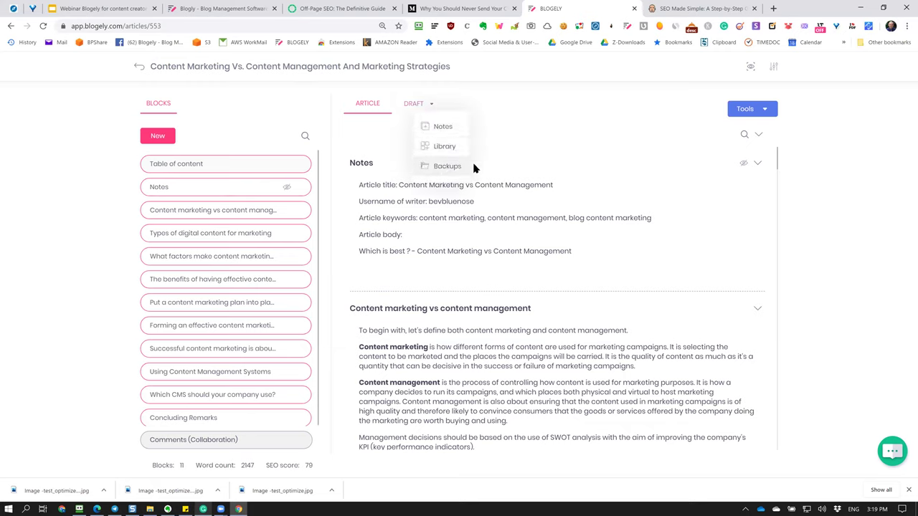
left_click(442, 134)
scroll(657, 265, "down", 2)
scroll(657, 266, "down", 15)
scroll(656, 264, "up", 10)
scroll(657, 266, "down", 12)
scroll(657, 265, "up", 2)
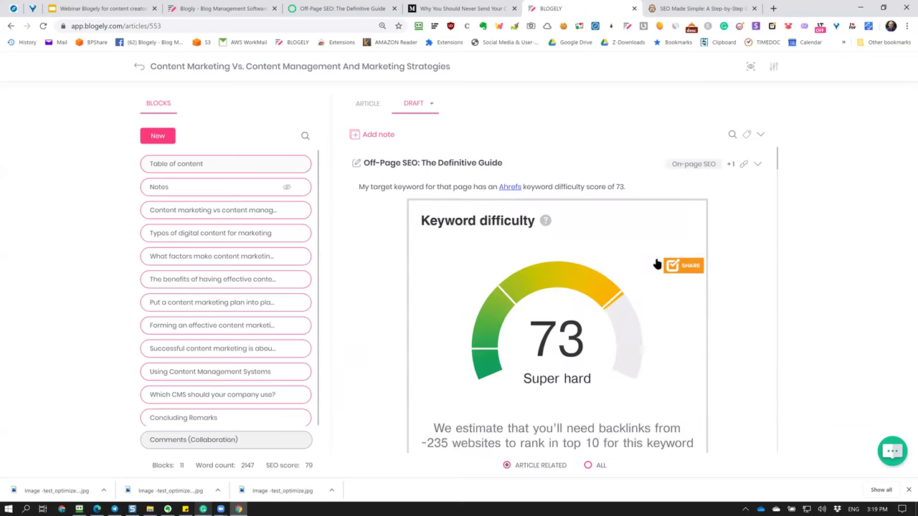
scroll(657, 264, "up", 5)
scroll(657, 264, "down", 6)
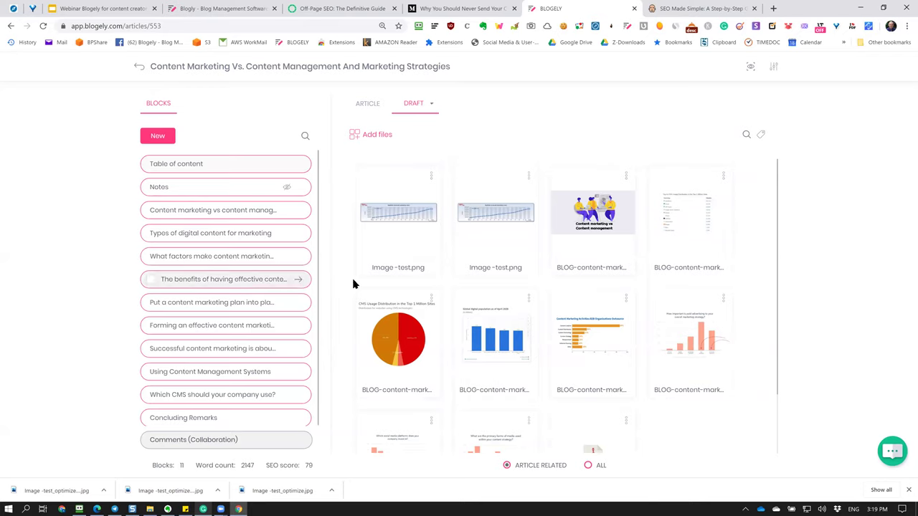
Try the library search and tag filter, then switch the Draft panel to Backups.
left_click(747, 135)
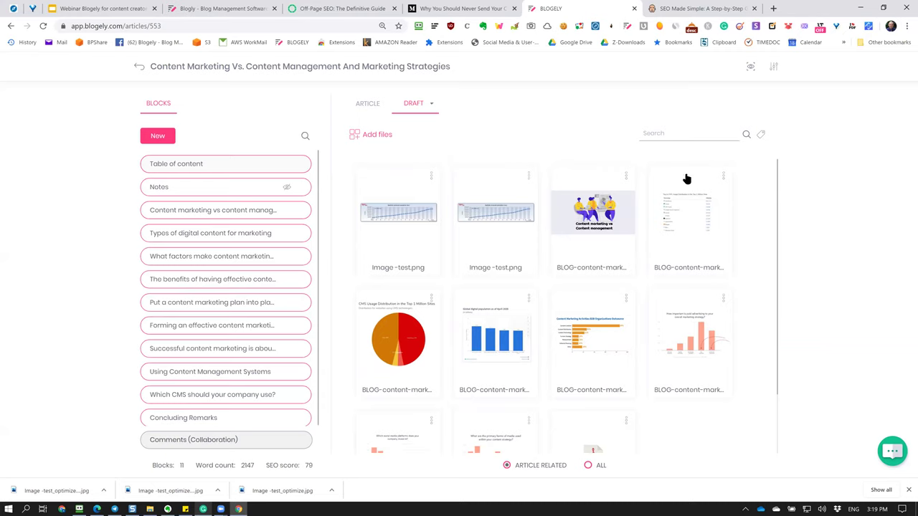
left_click(761, 135)
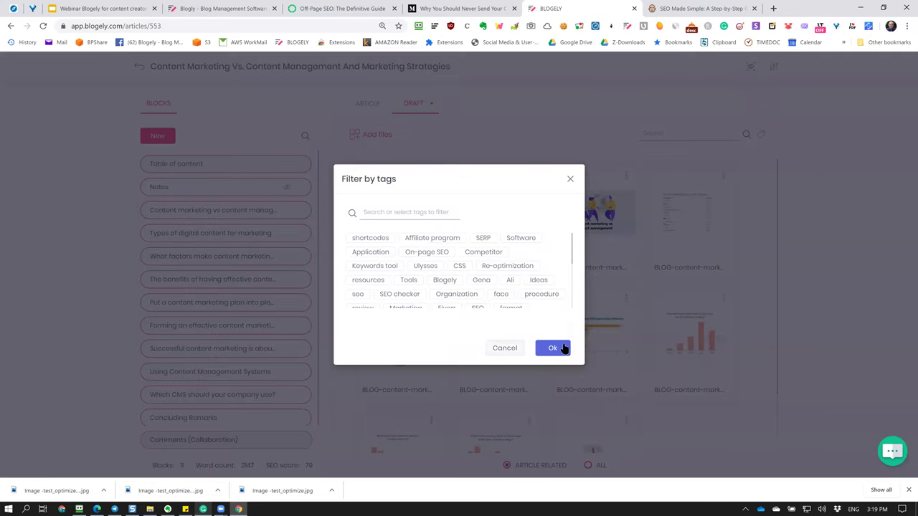
left_click(561, 347)
left_click(421, 106)
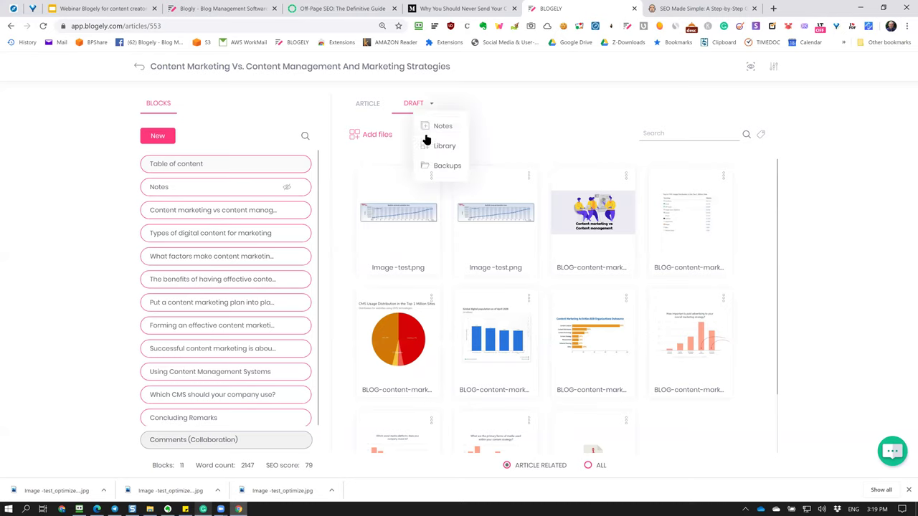
left_click(425, 164)
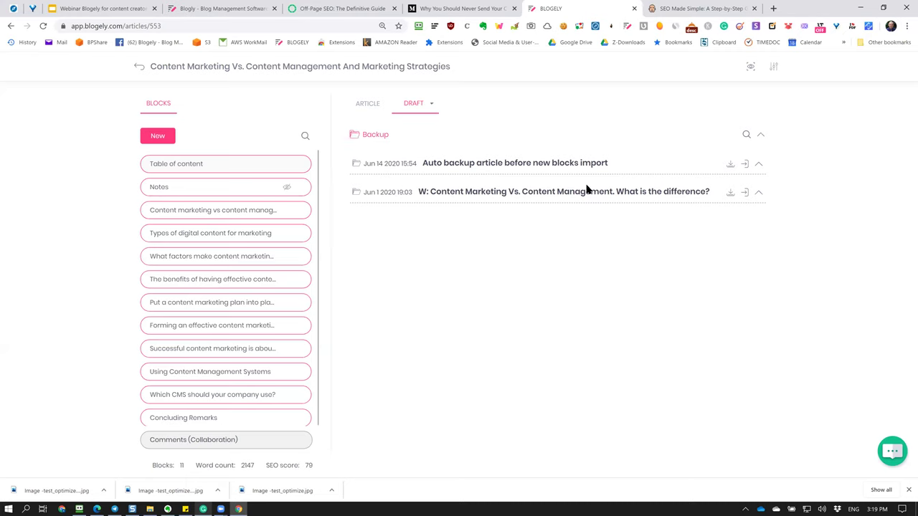
Refresh the backup list and delete the duplicate Jun 19 backup.
left_click(729, 163)
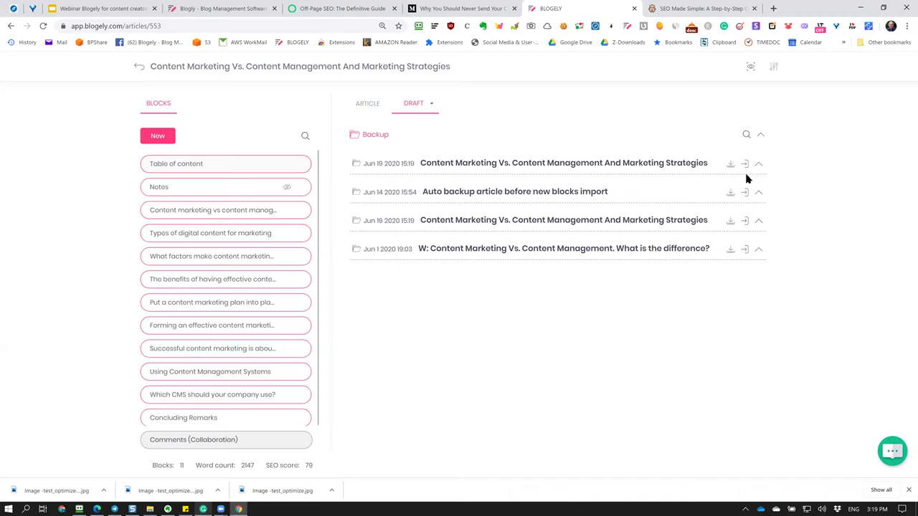
left_click_drag(517, 166, 395, 170)
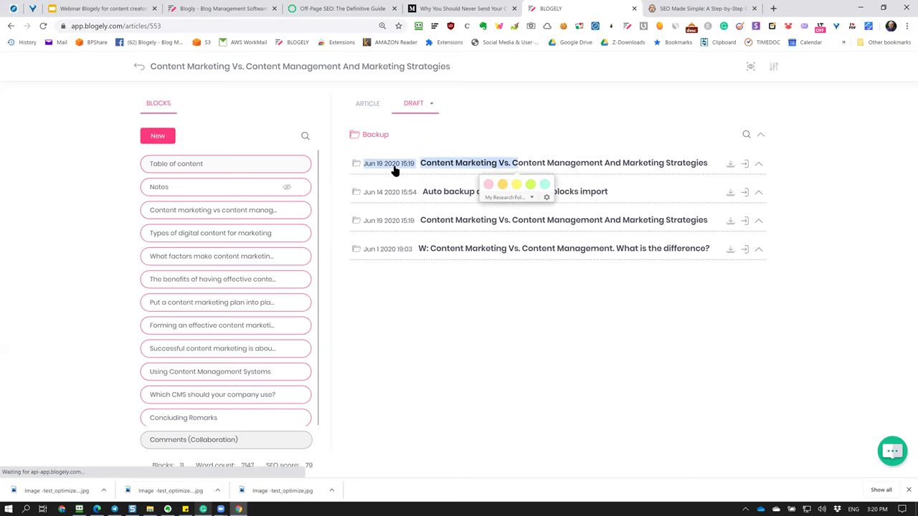
left_click(393, 170)
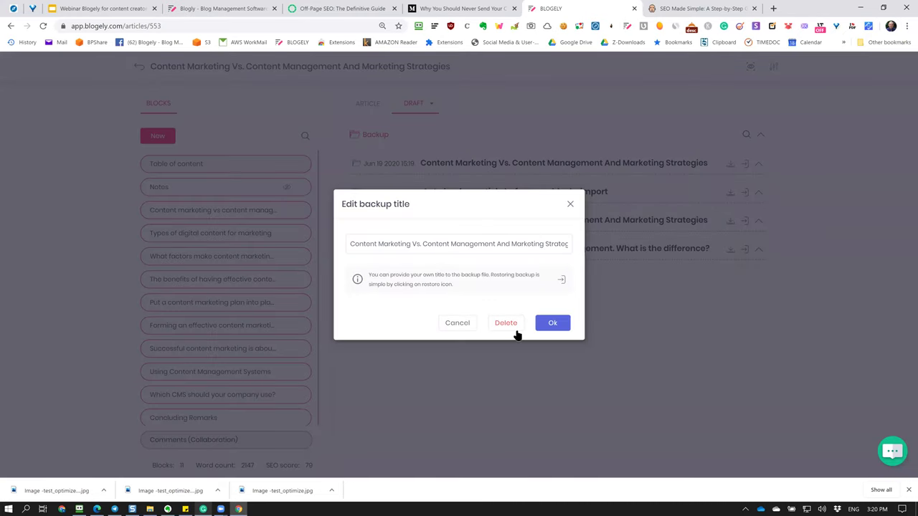
left_click(506, 323)
left_click(551, 303)
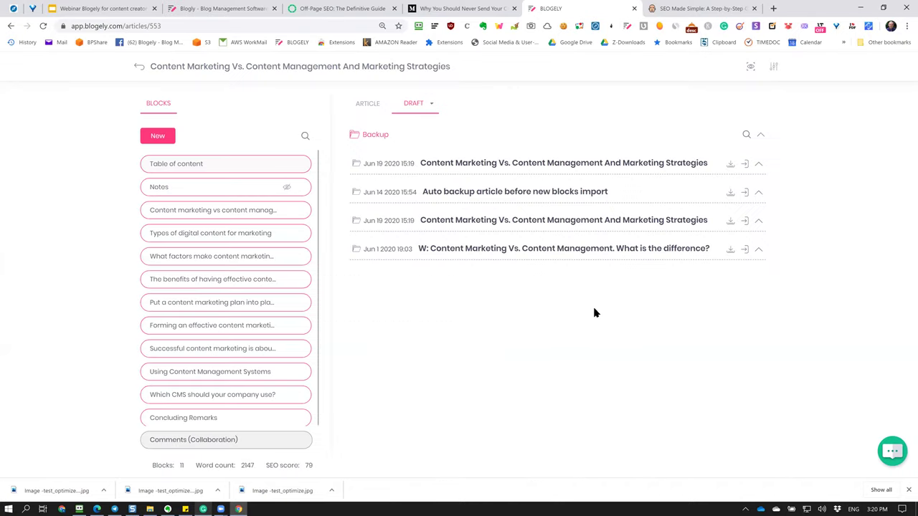
Download the Auto backup as an HTML file and open it.
left_click(378, 165)
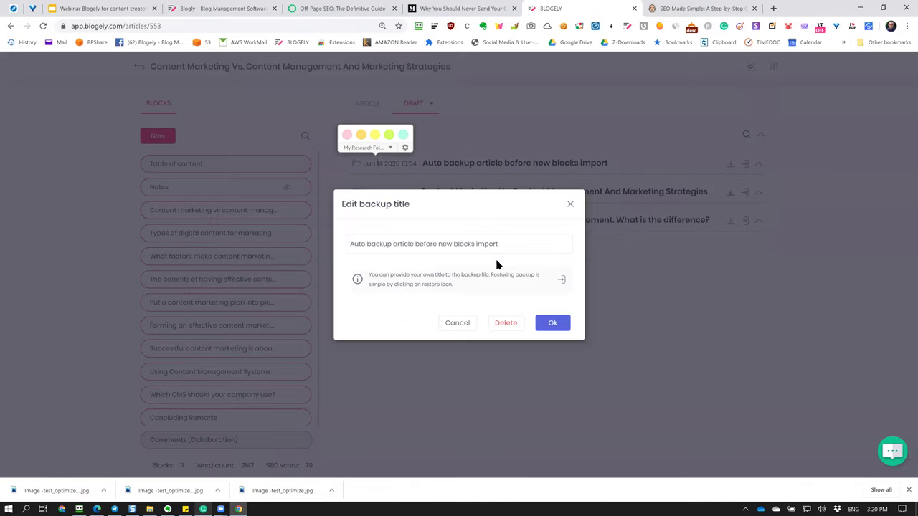
left_click_drag(502, 245, 345, 246)
left_click(519, 247)
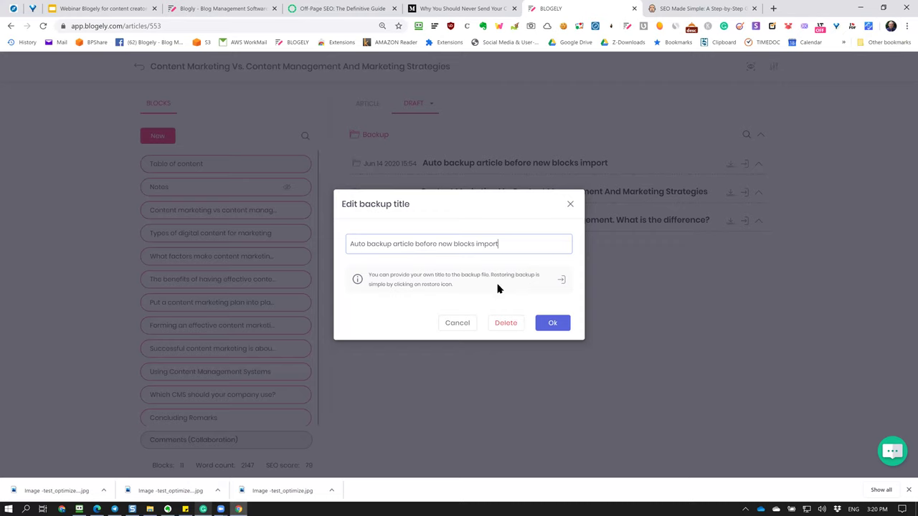
left_click(457, 324)
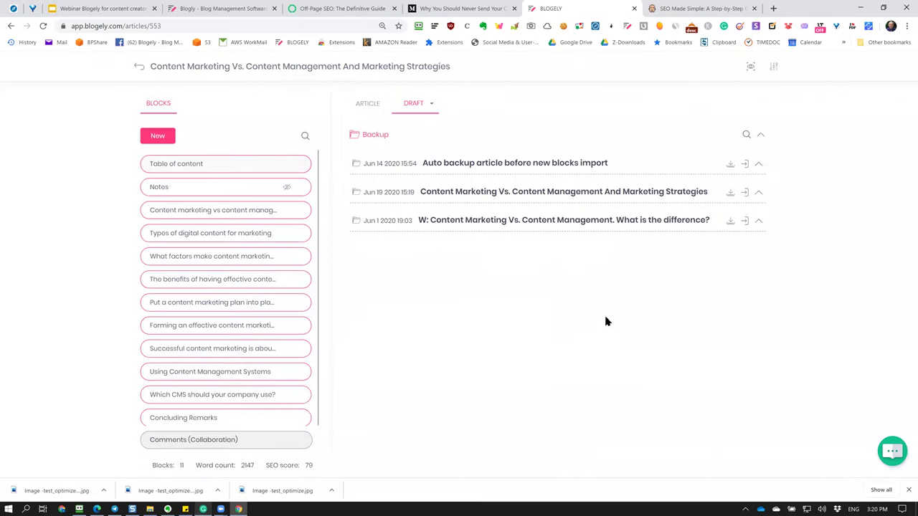
left_click(730, 166)
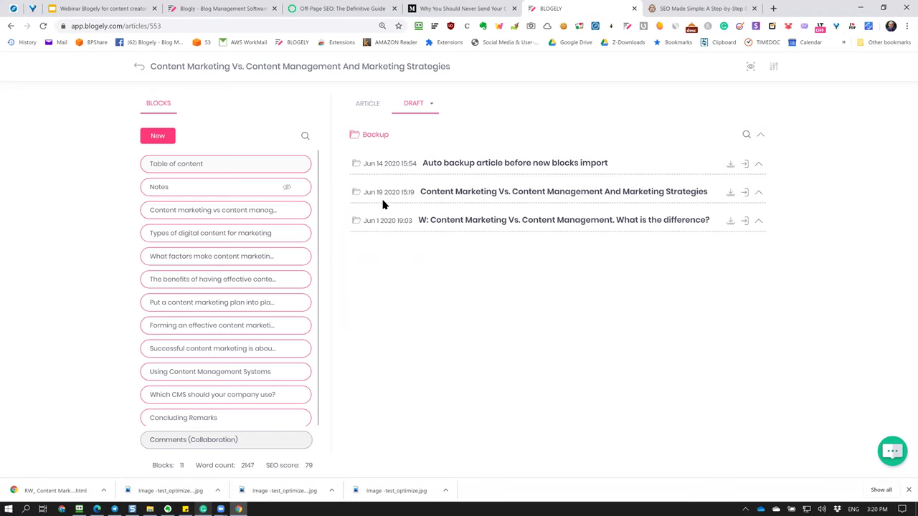
left_click(74, 490)
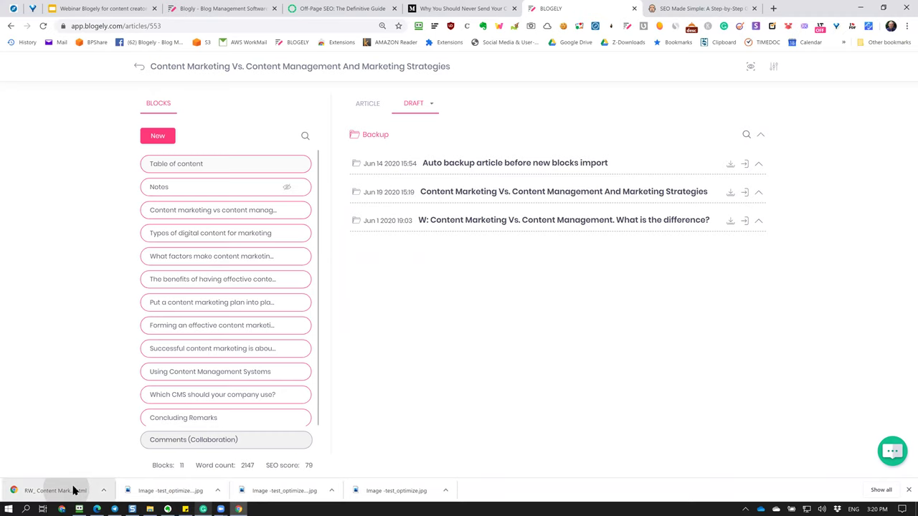
scroll(178, 342, "down", 15)
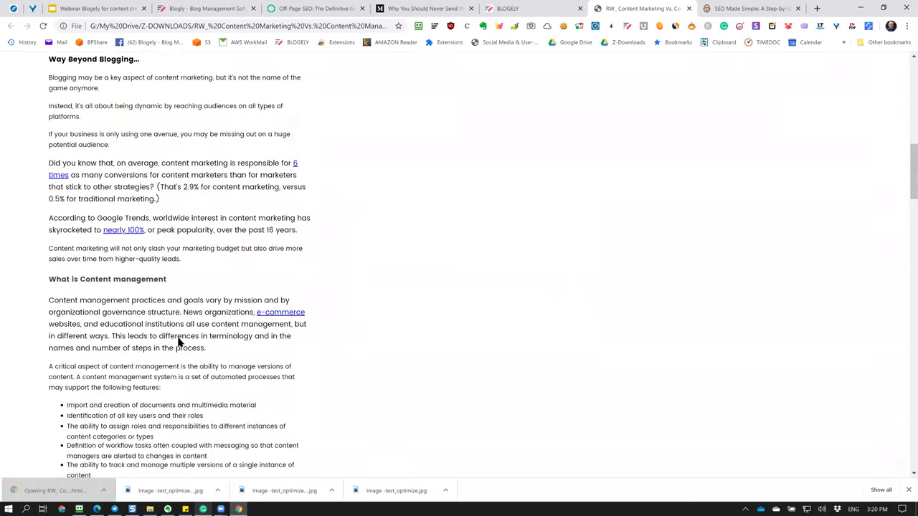
scroll(178, 343, "down", 15)
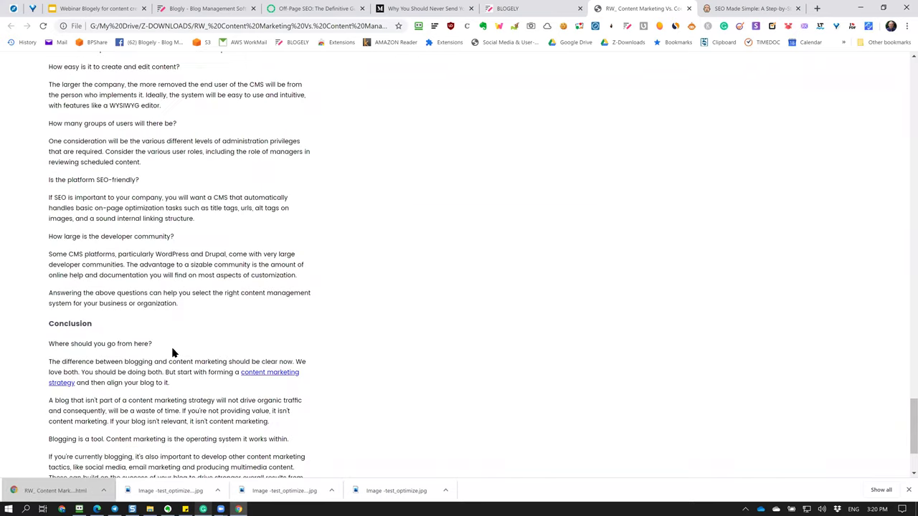
scroll(172, 350, "up", 10)
scroll(172, 350, "up", 20)
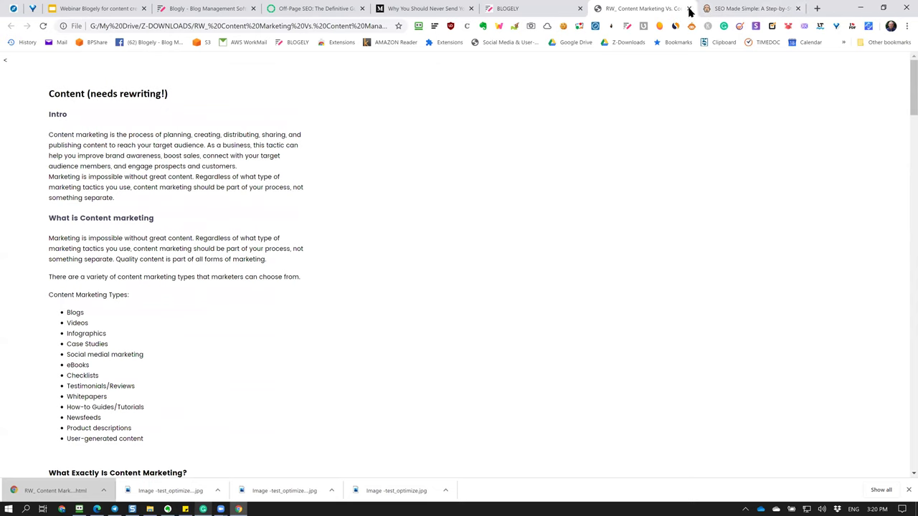
left_click(689, 9)
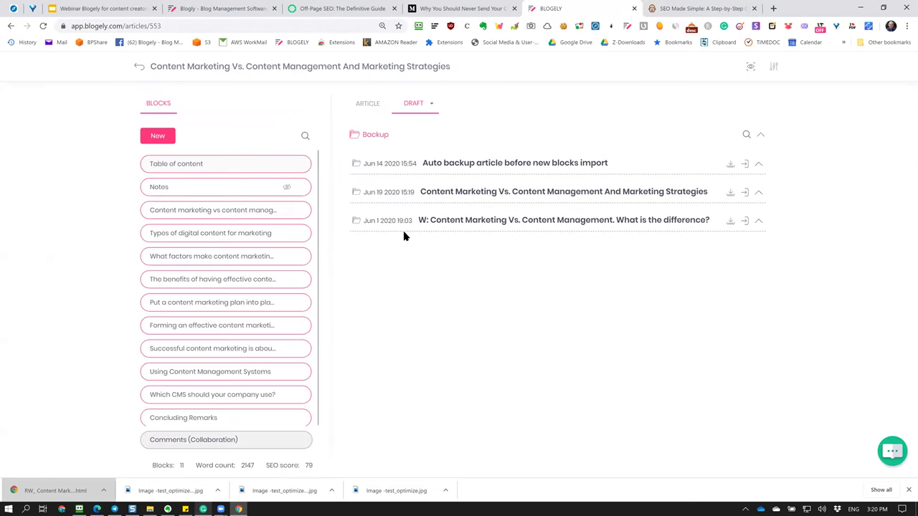
Cancel restoring the second backup and return to the articles list.
left_click(745, 194)
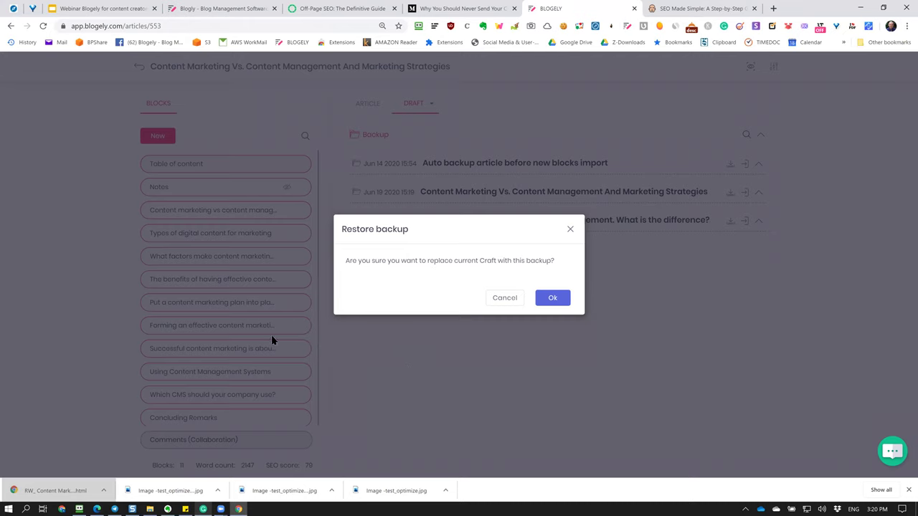
left_click(500, 303)
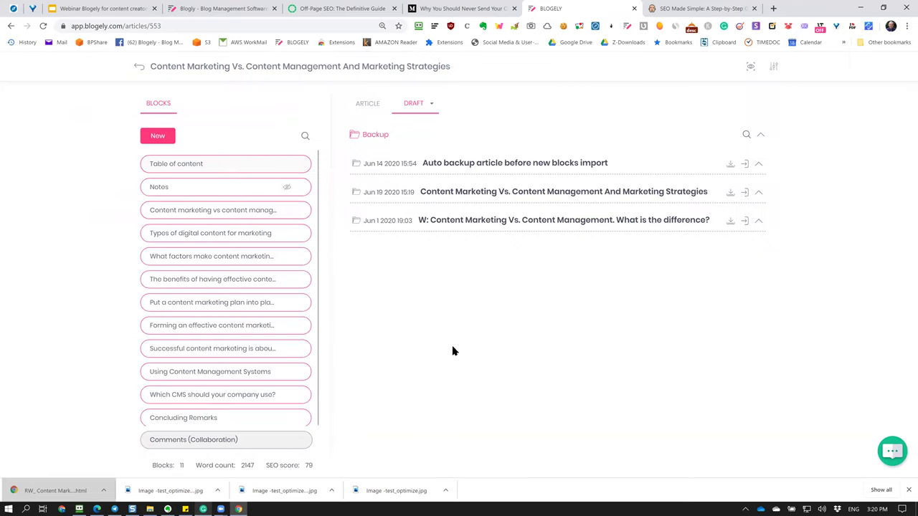
left_click(142, 69)
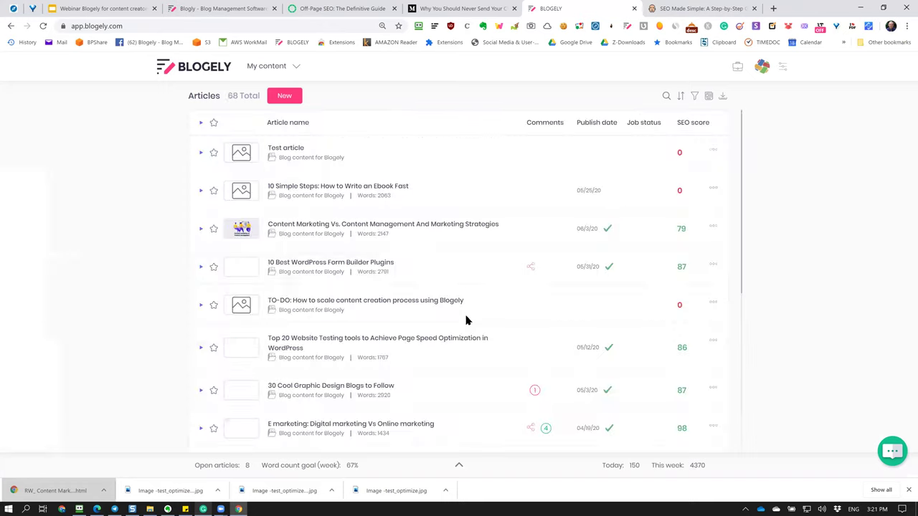
Save a version of the ebook article's 'Come with an idea for an eBook' block.
left_click(593, 206)
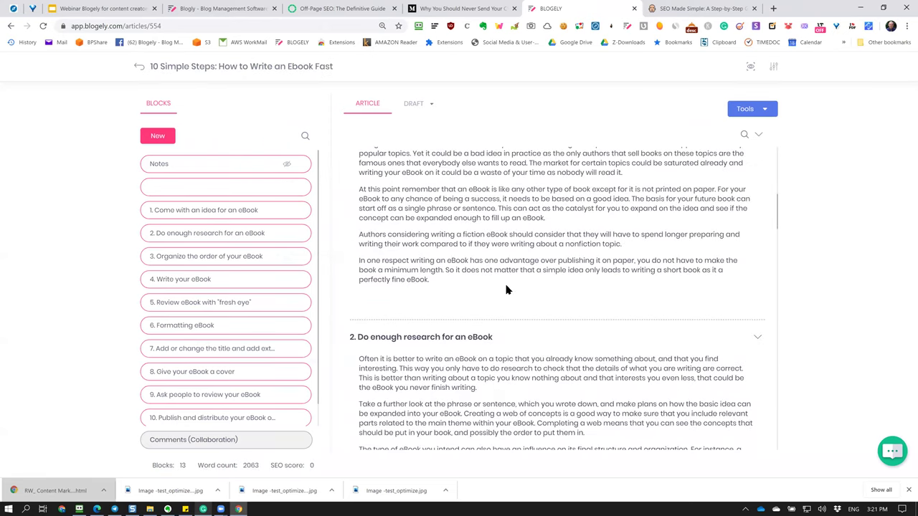
left_click(575, 263)
left_click(145, 288)
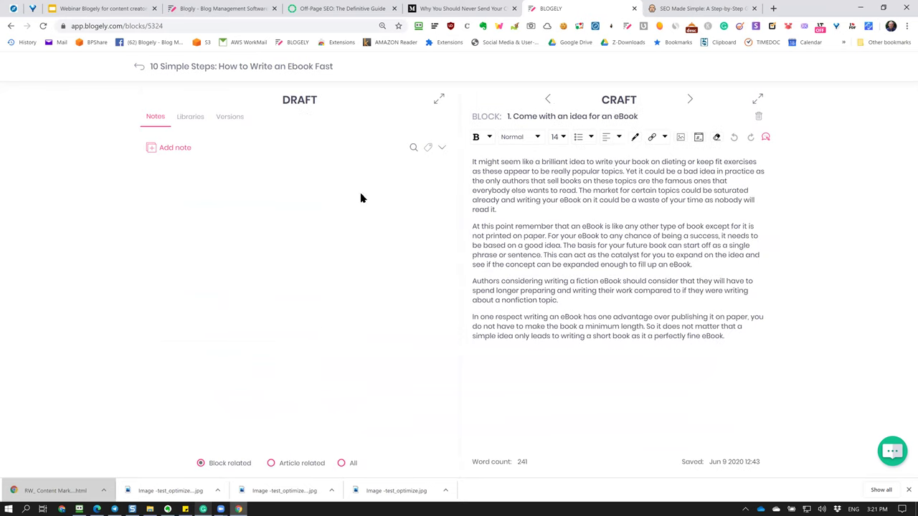
left_click(233, 119)
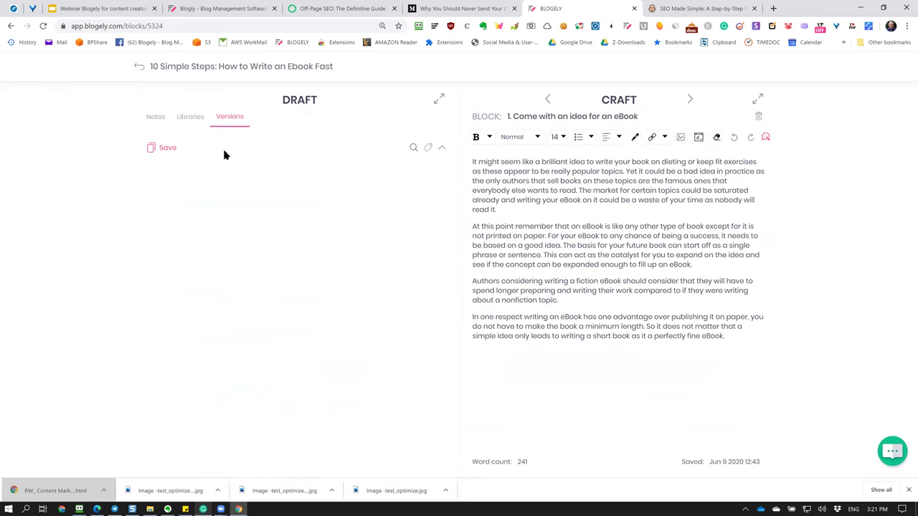
left_click(600, 252)
left_click(161, 148)
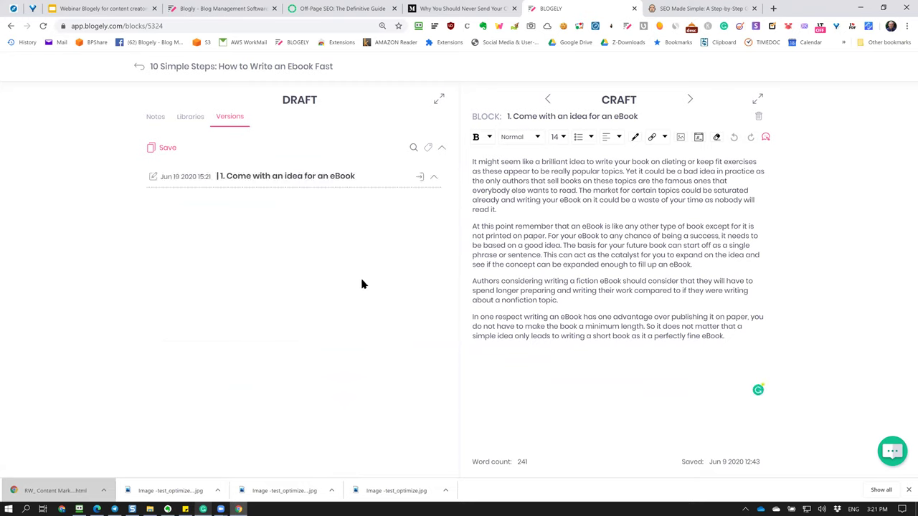
left_click(433, 179)
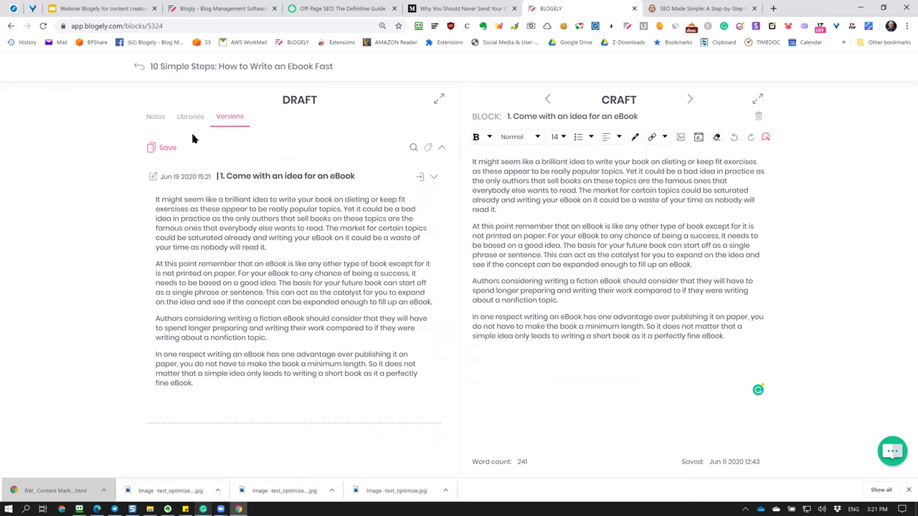
Go back to the articles list and open Content Marketing Vs. Content Management.
left_click(139, 66)
left_click(139, 66)
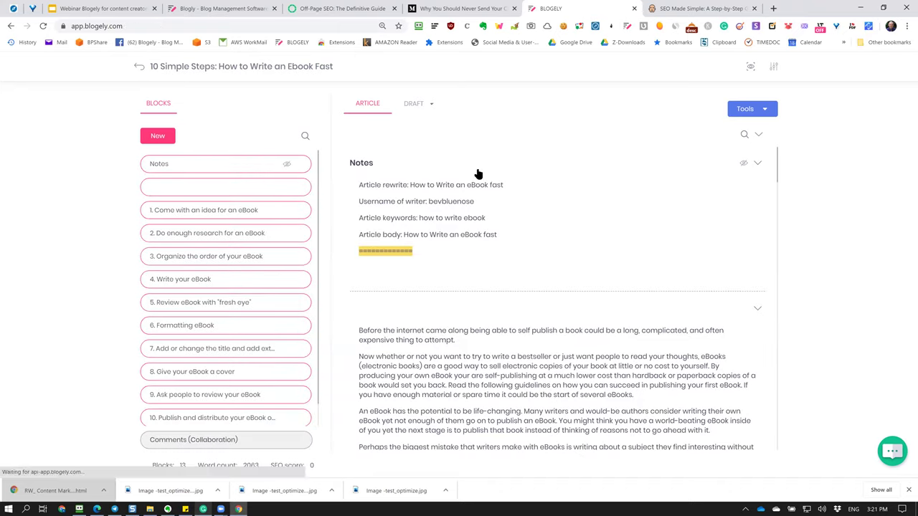
left_click(403, 228)
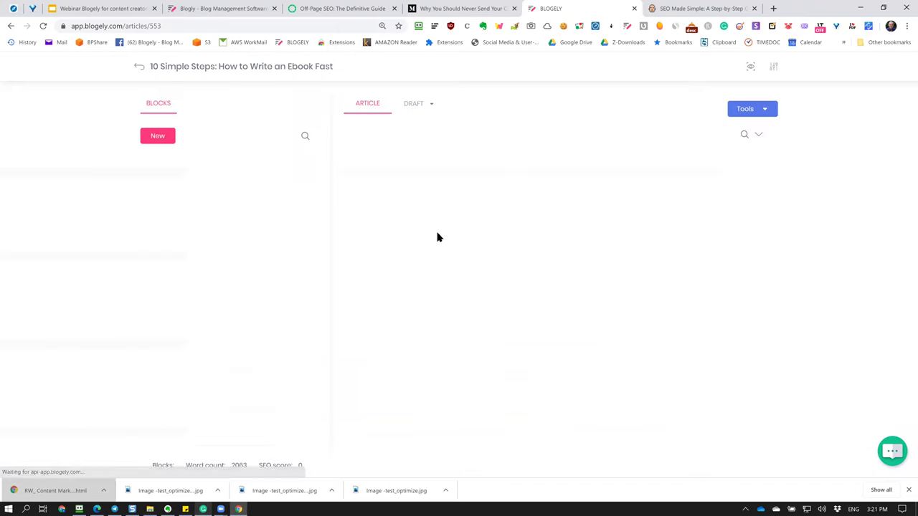
Save and expand a version of the Types of digital content for marketing block.
scroll(502, 314, "down", 5)
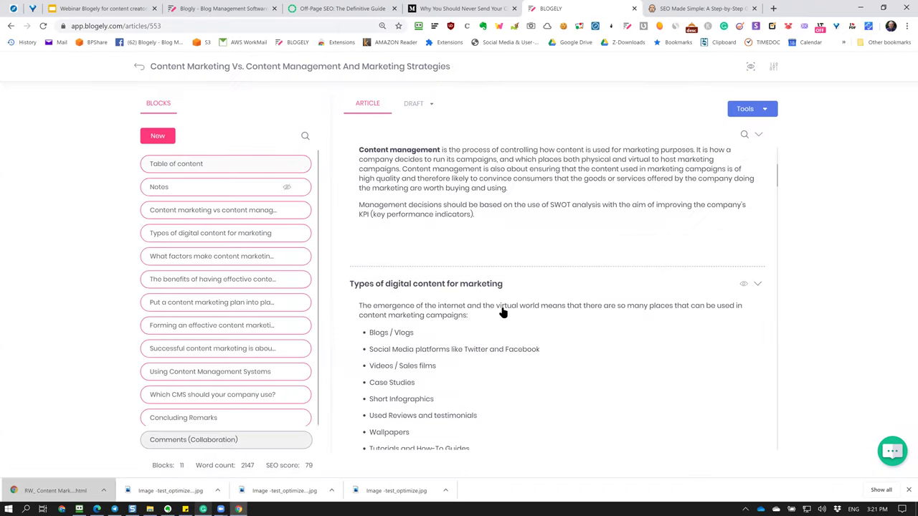
left_click(602, 247)
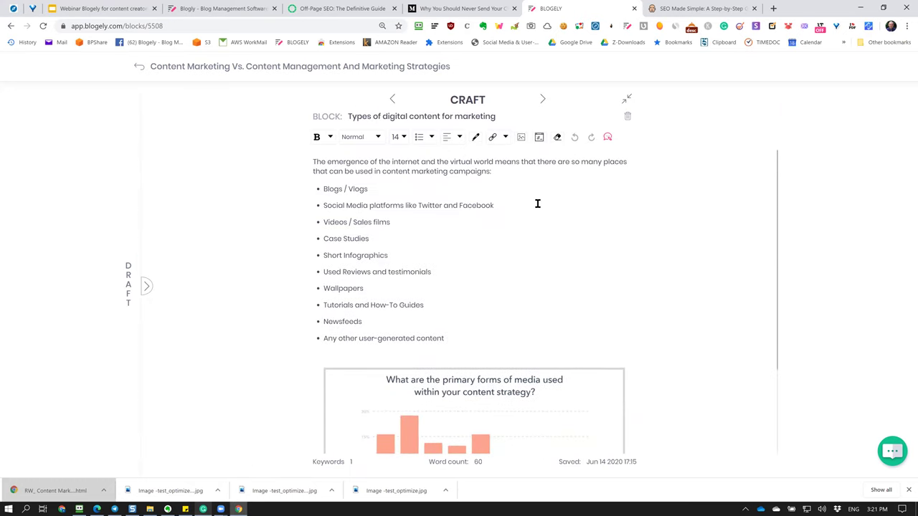
left_click(146, 286)
left_click(240, 123)
left_click(160, 149)
left_click(433, 179)
scroll(424, 203, "down", 3)
scroll(423, 204, "up", 3)
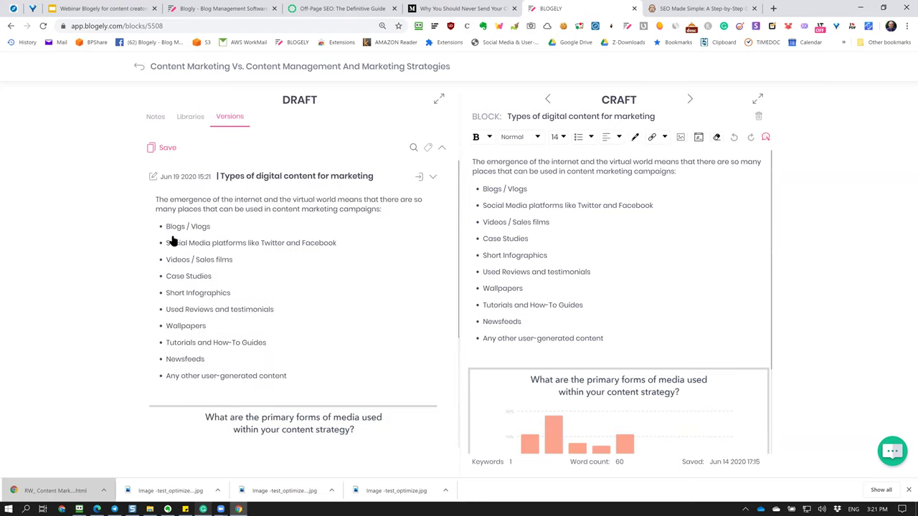
scroll(358, 309, "down", 3)
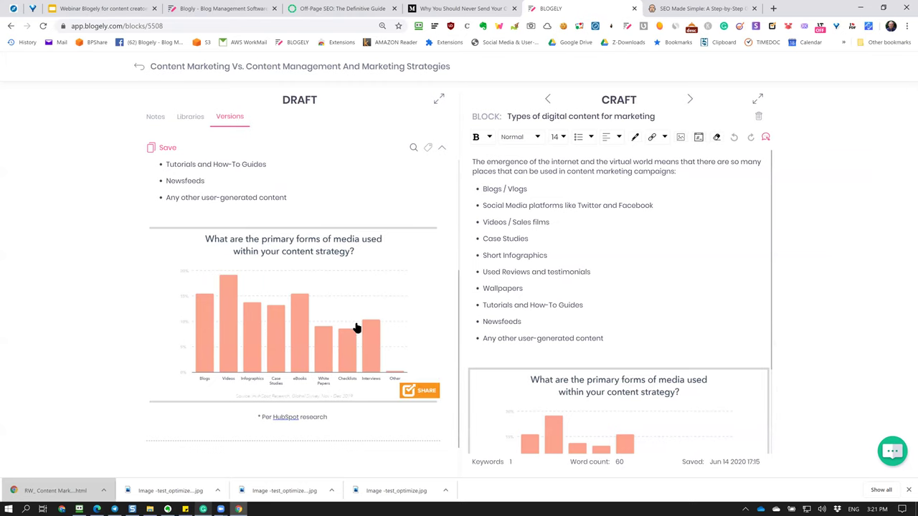
scroll(357, 328, "up", 3)
scroll(316, 328, "down", 3)
scroll(309, 293, "up", 3)
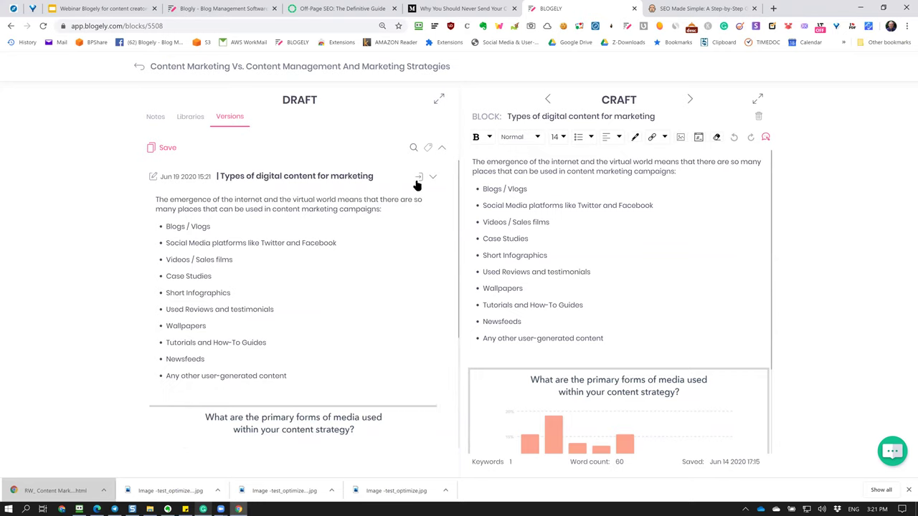
Delete the intro and bullets through Tutorials and How-To Guides, typing filler text.
left_click(574, 222)
left_click_drag(472, 162, 619, 300)
key("Delete")
type("sdf")
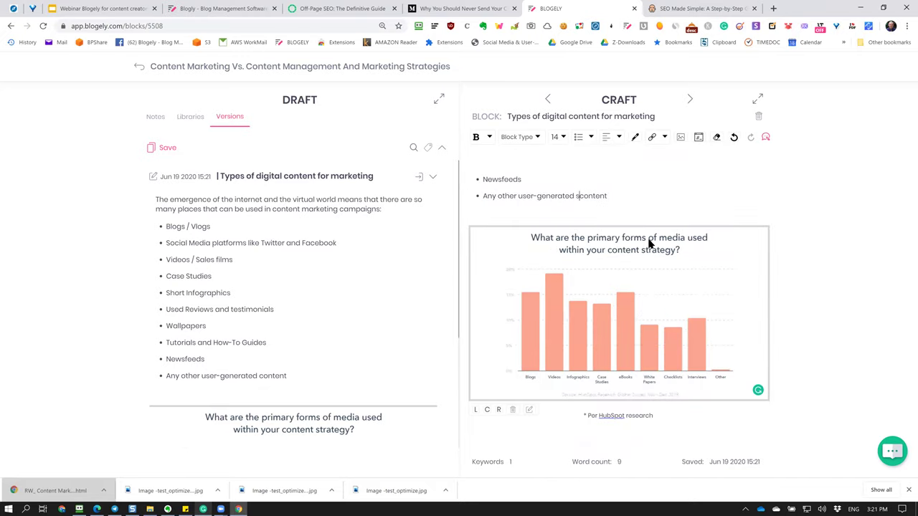
type("asefawe")
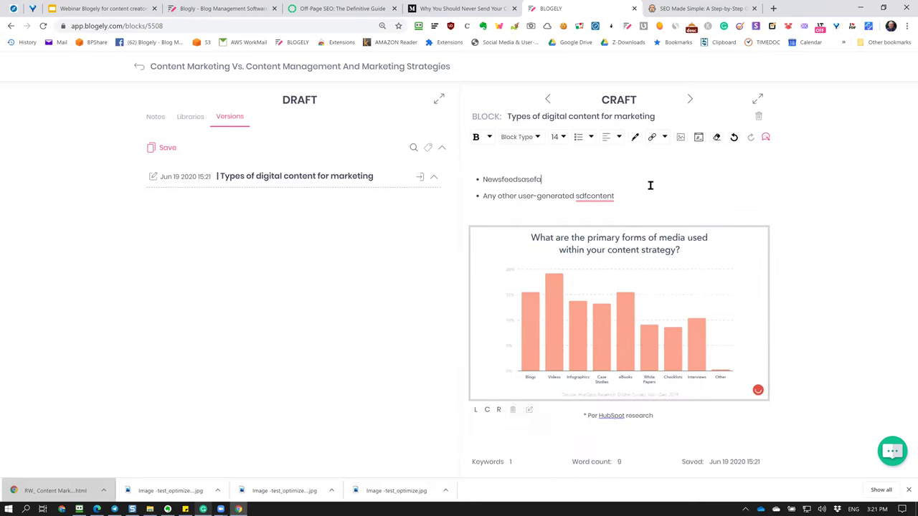
left_click(639, 203)
Restore the saved 15:21 version into the block and review the versions list.
left_click(421, 180)
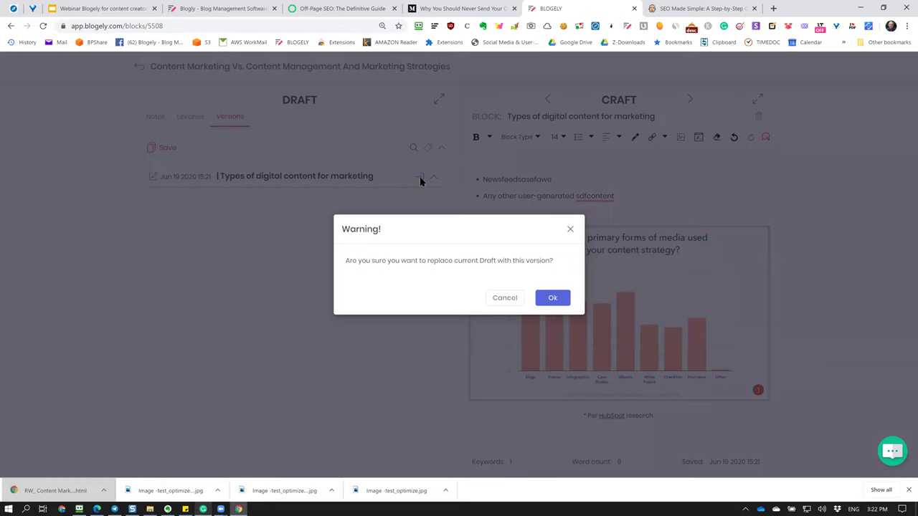
left_click(552, 298)
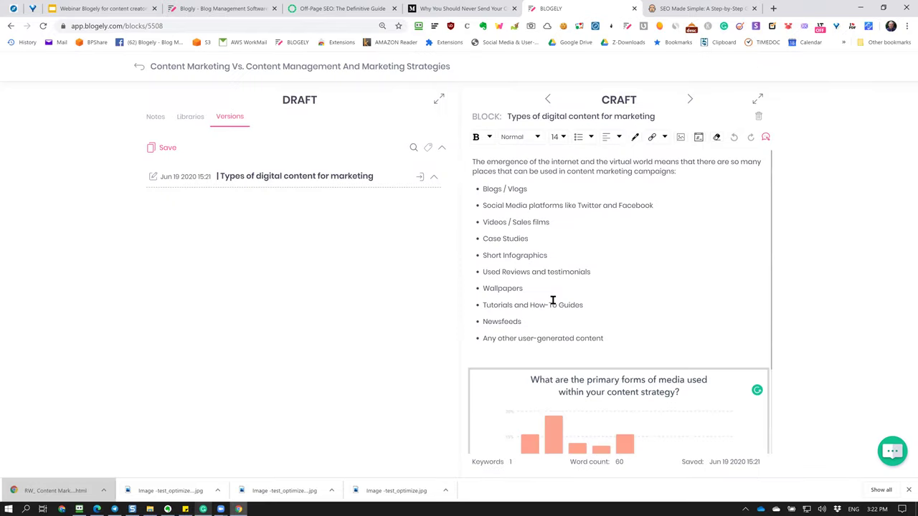
scroll(521, 305, "down", 2)
scroll(709, 272, "up", 2)
left_click(707, 278)
left_click(684, 220)
left_click(757, 99)
left_click(626, 99)
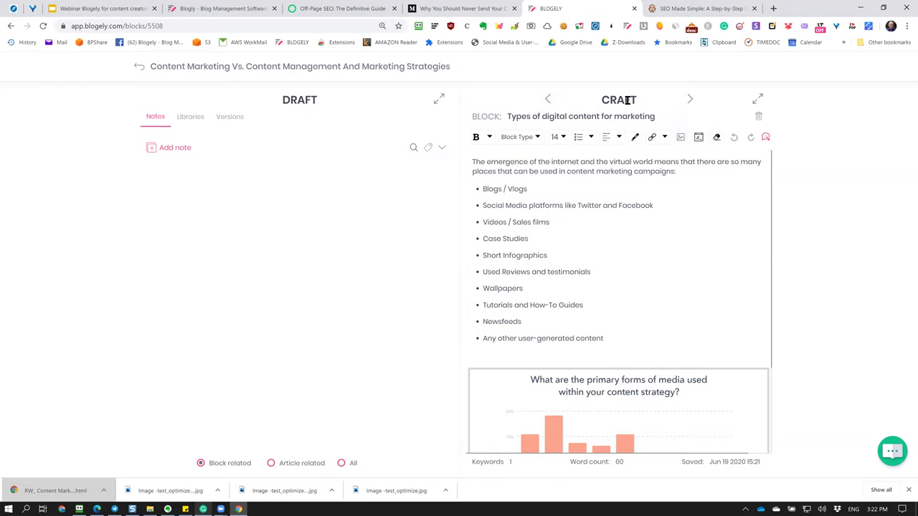
left_click(226, 118)
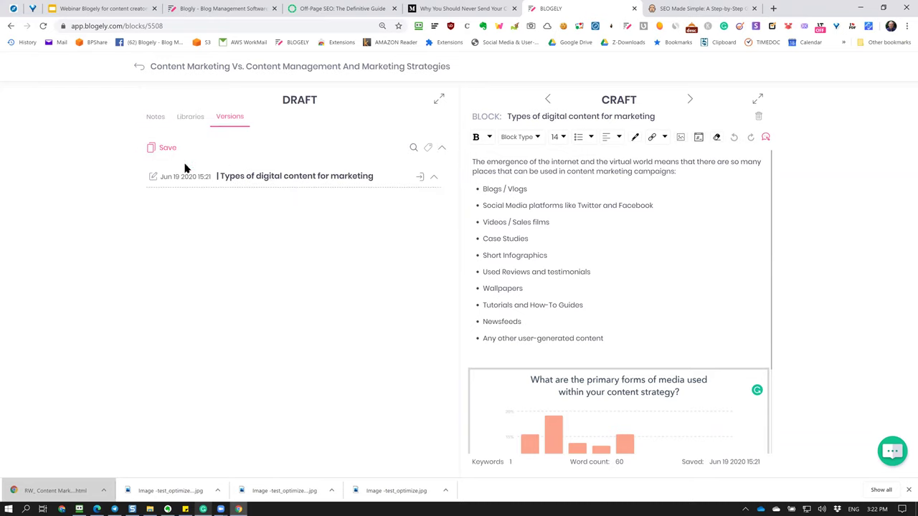
Delete the intro through 'Used Reviews and testimonials' and preview the resulting 15:22 version.
left_click_drag(507, 213, 428, 159)
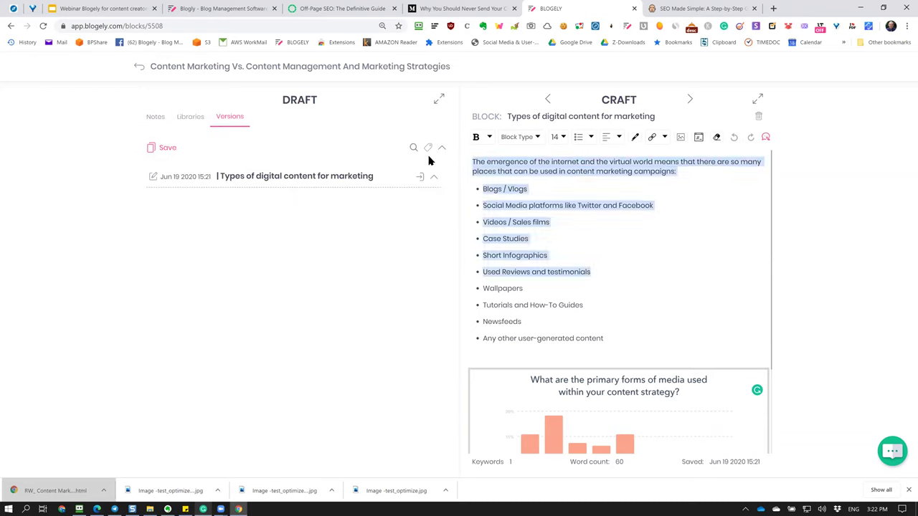
key("BackSpace")
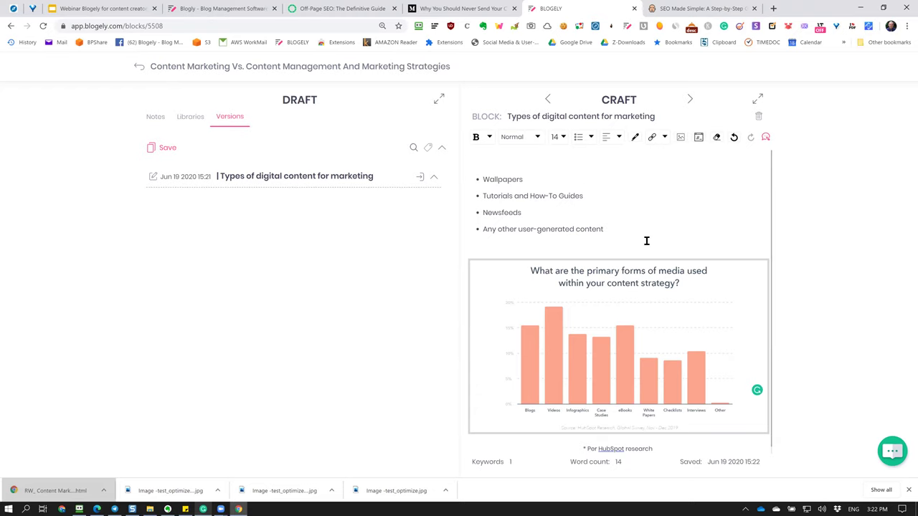
mouse_move(610, 288)
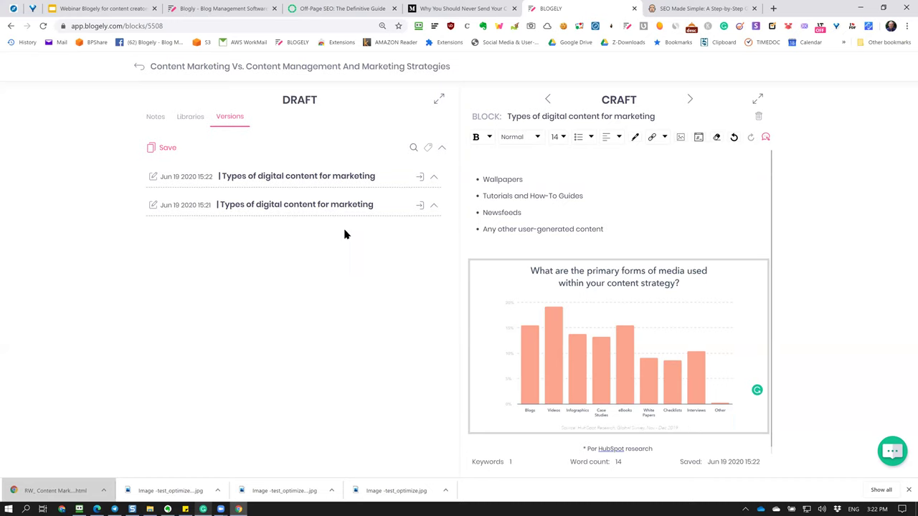
left_click(433, 179)
scroll(389, 237, "down", 2)
scroll(165, 234, "up", 2)
scroll(253, 246, "down", 2)
scroll(253, 247, "up", 2)
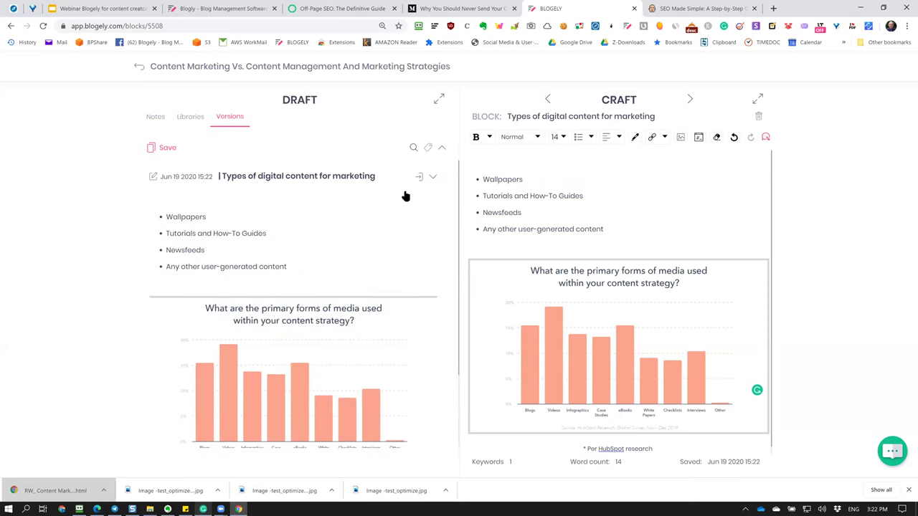
Compare against the 15:21 version, then save the shortened block as a new version.
left_click(434, 179)
left_click(434, 205)
scroll(387, 250, "down", 3)
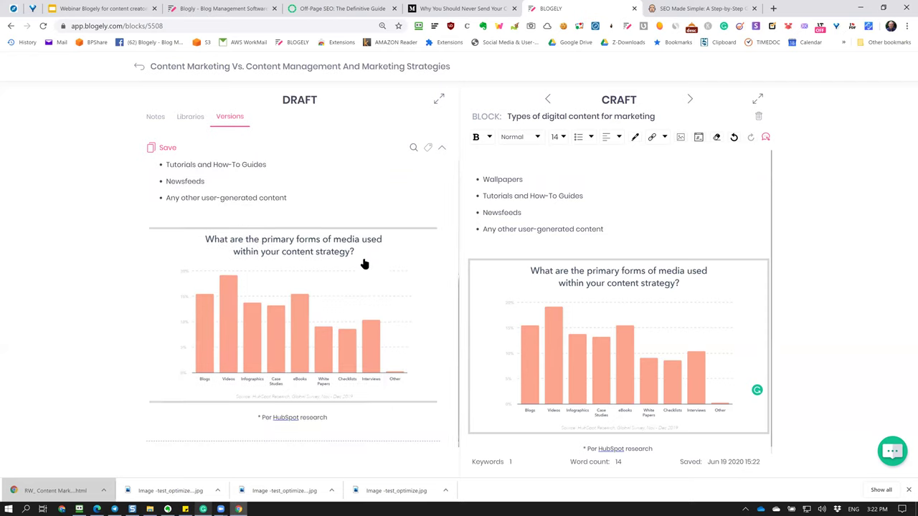
scroll(411, 229, "up", 3)
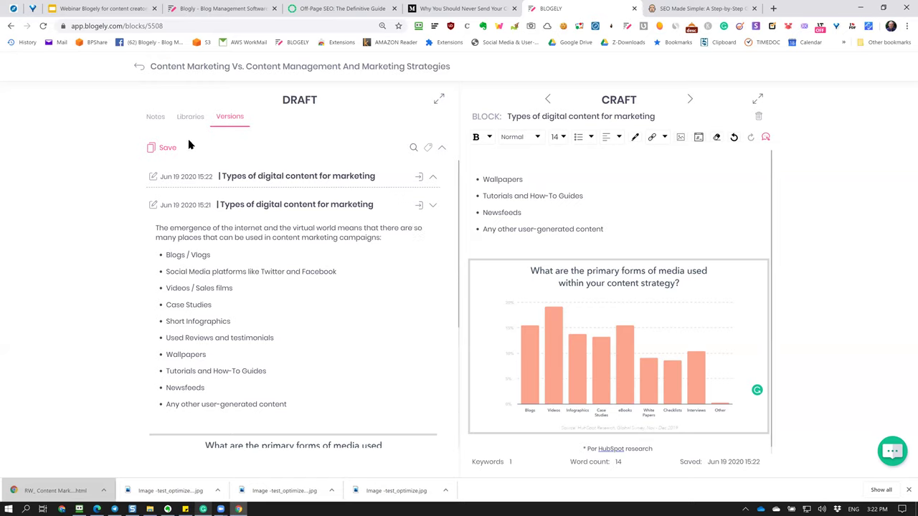
left_click(156, 147)
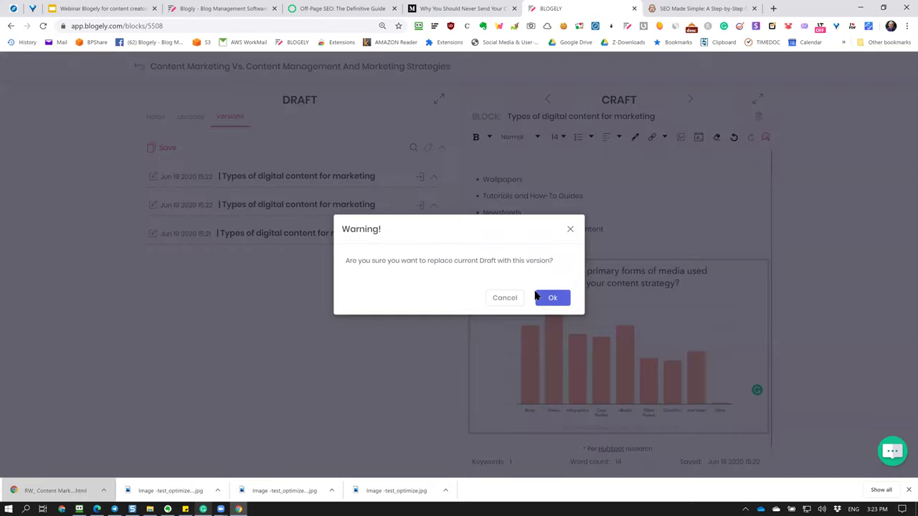
Restore each saved version in turn, finishing with the 15:21 version's full 60-word list.
left_click(539, 297)
left_click(421, 207)
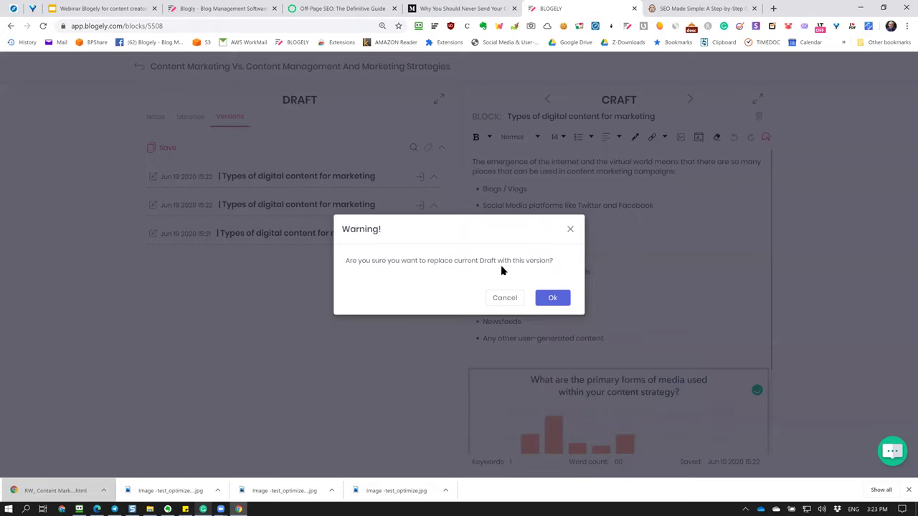
left_click(551, 297)
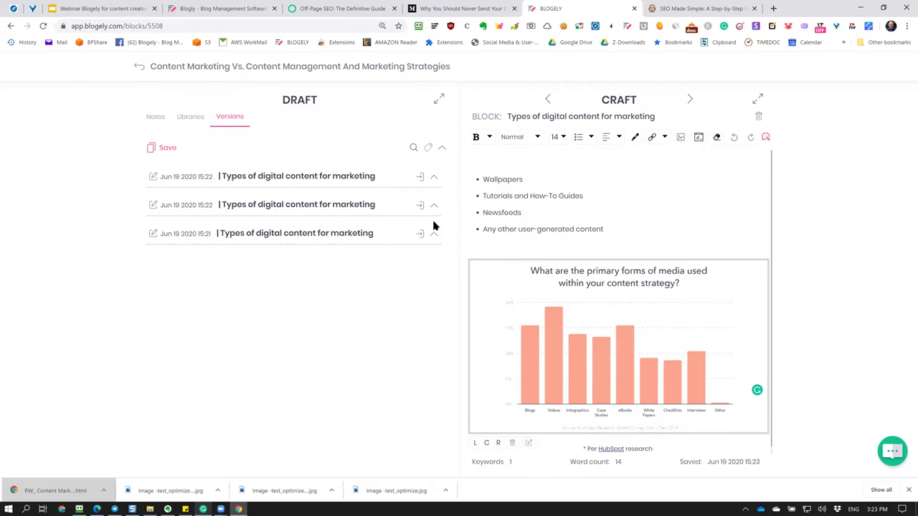
left_click(434, 224)
left_click(553, 298)
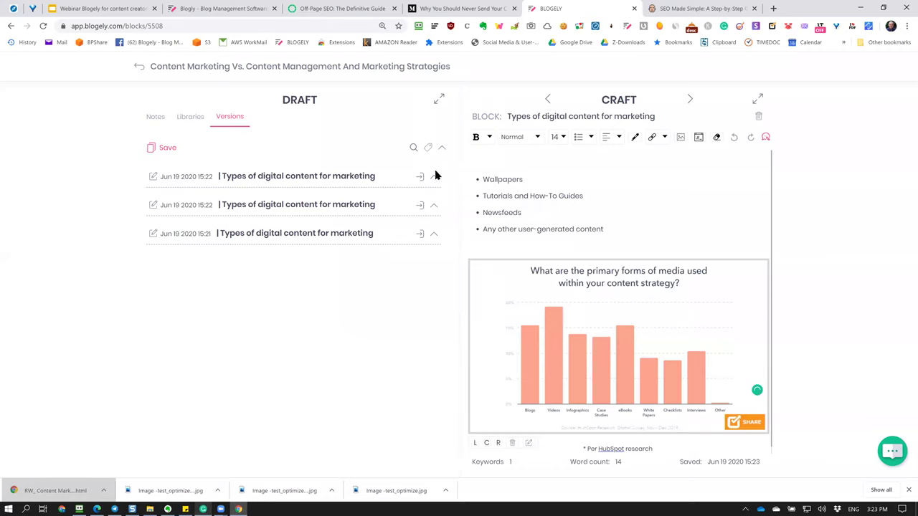
left_click(419, 237)
left_click(553, 298)
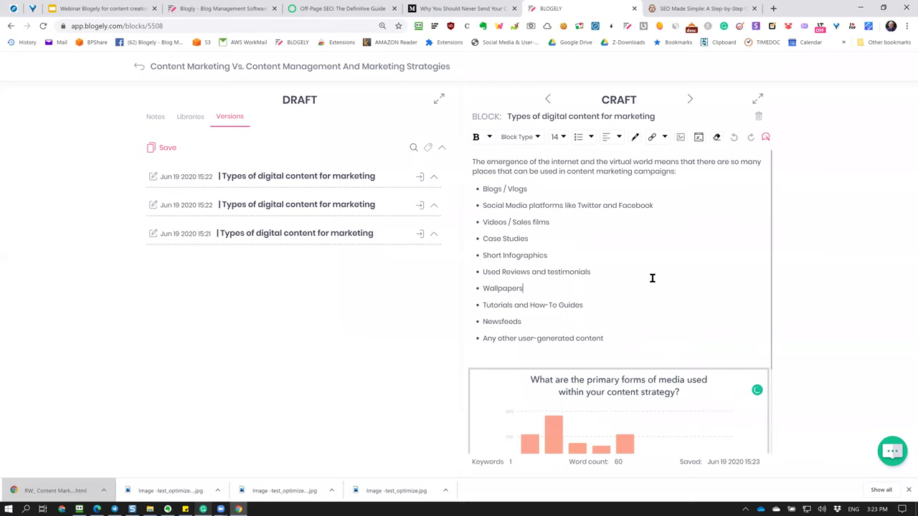
Append ' - My primary version' to the top version's note title and save it.
left_click(153, 177)
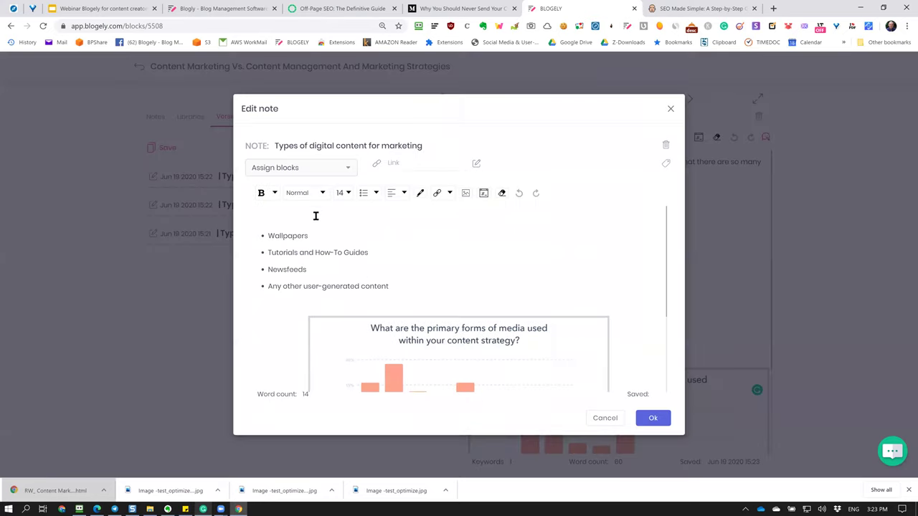
scroll(408, 265, "down", 2)
scroll(408, 265, "up", 2)
left_click(553, 237)
left_click(409, 219)
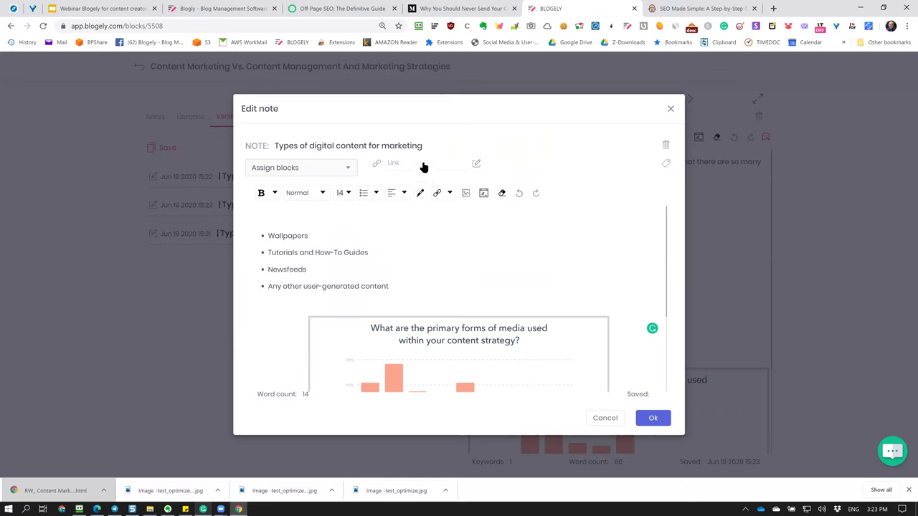
left_click(430, 150)
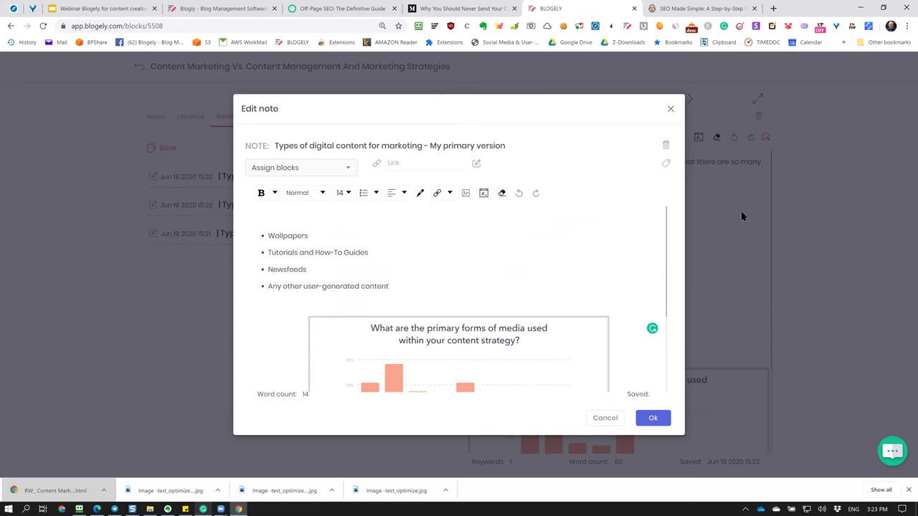
left_click(651, 417)
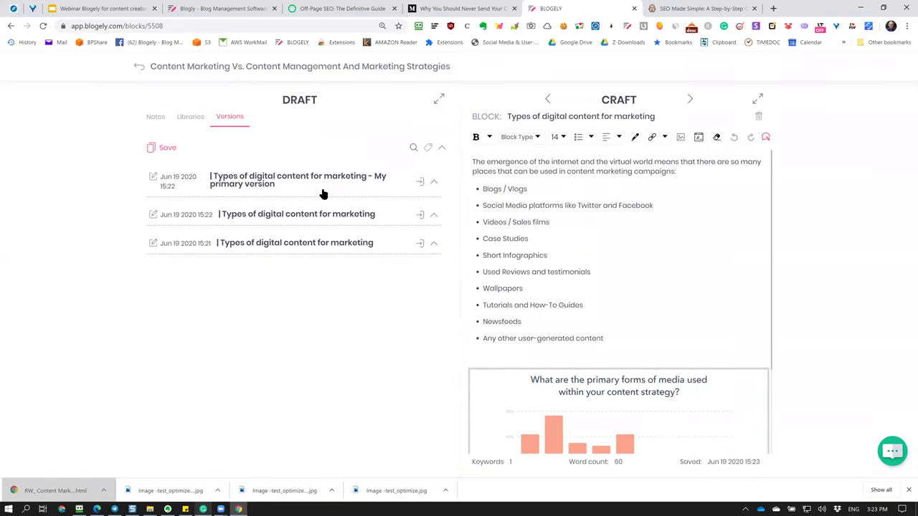
Restore the second, My primary, and third versions in turn, then go back to the article view.
left_click(420, 215)
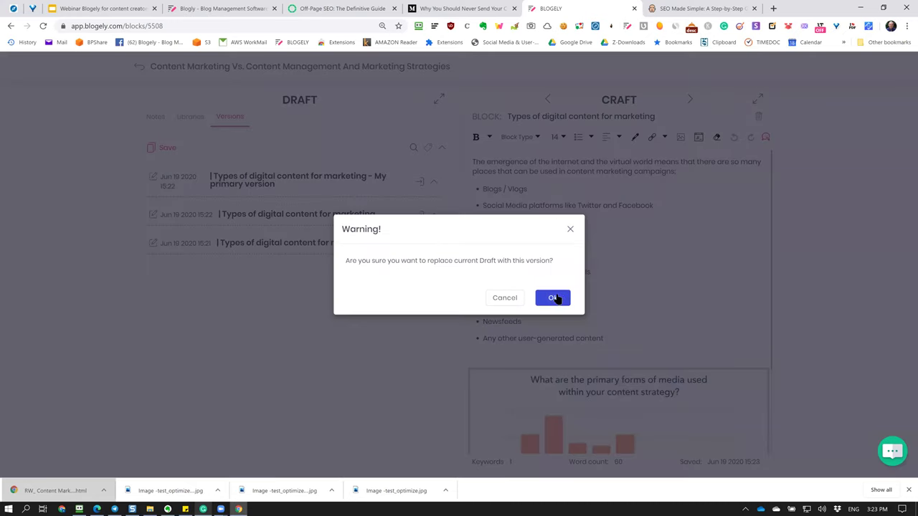
left_click(553, 298)
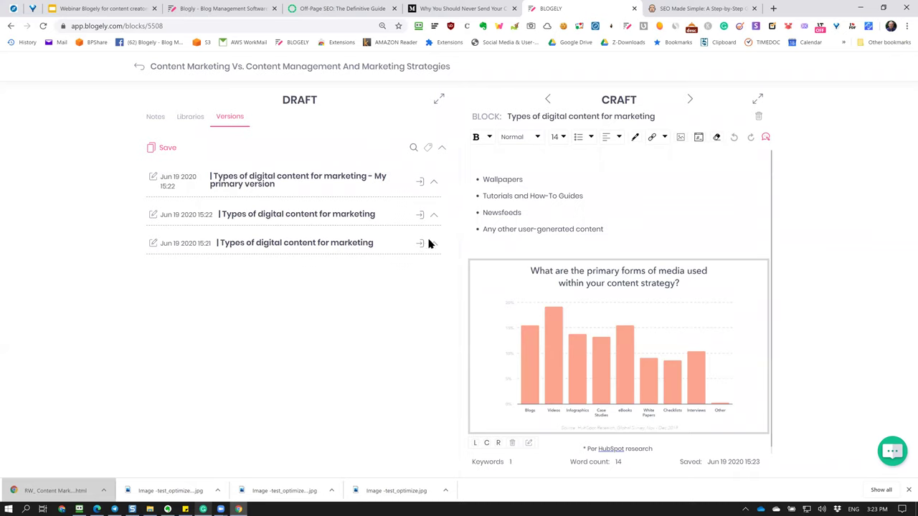
left_click(419, 182)
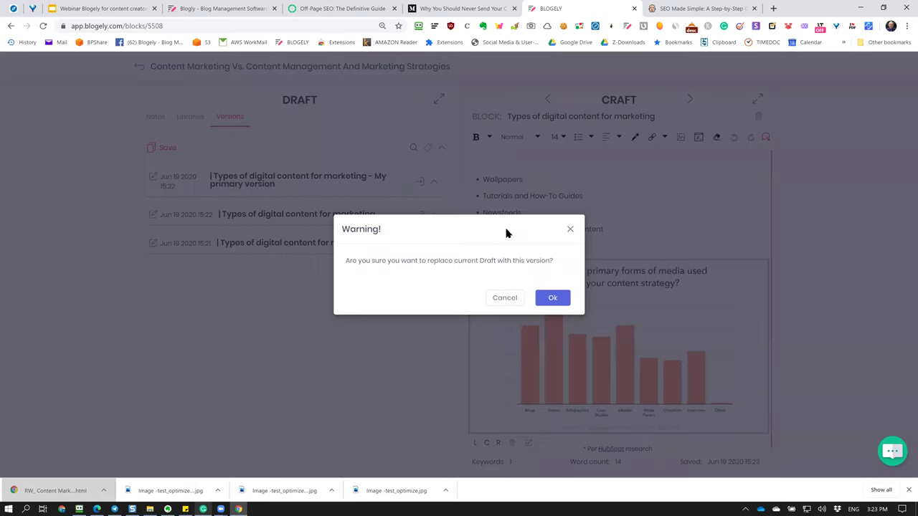
left_click(551, 297)
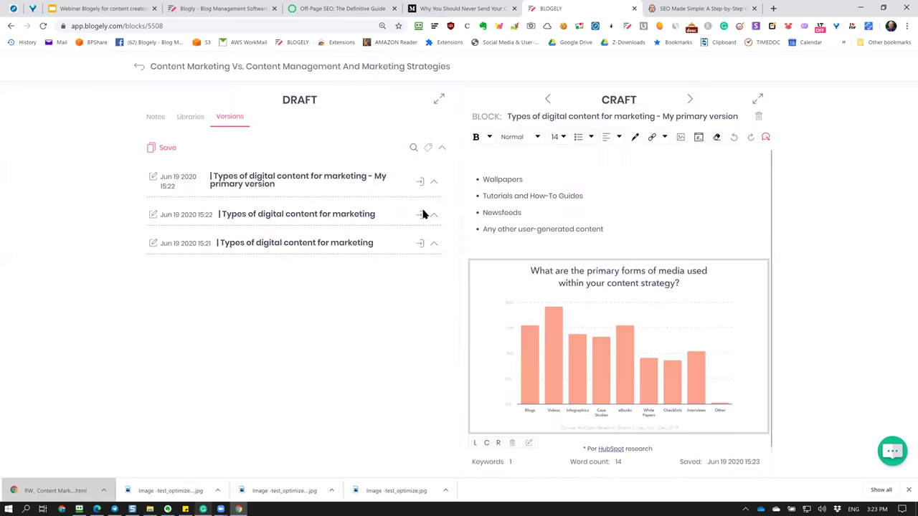
left_click(419, 243)
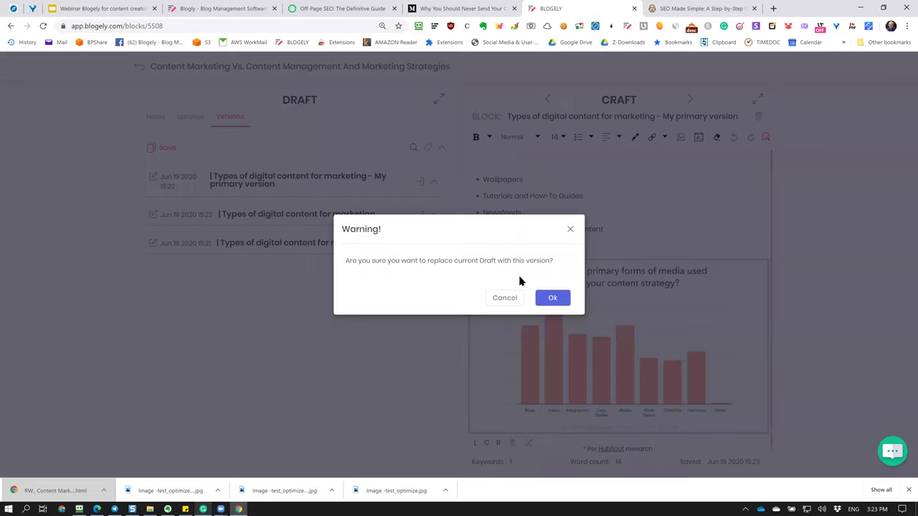
left_click(551, 296)
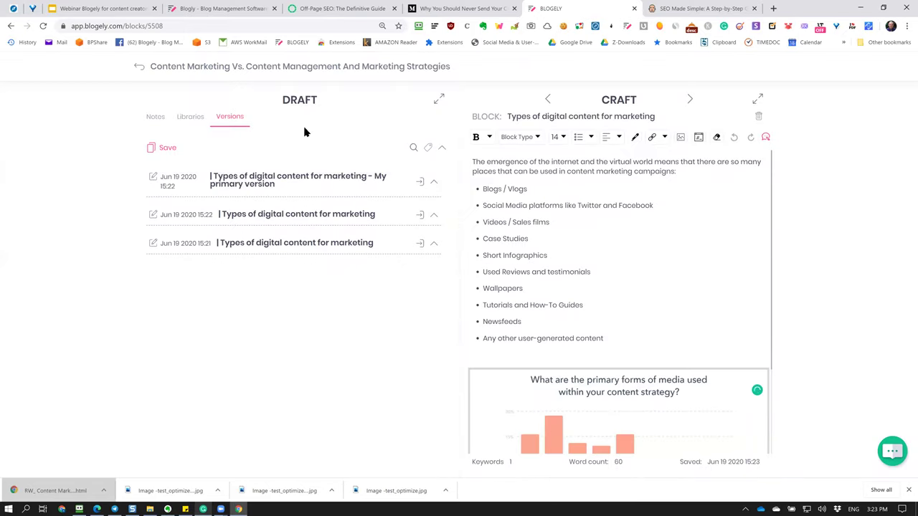
left_click(164, 70)
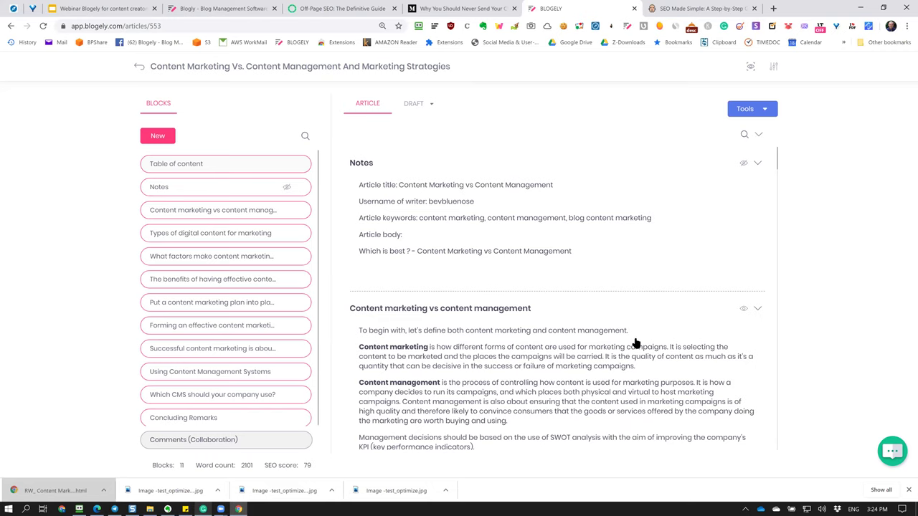
Open the 'Put a content marketing plan into place' block in the editor with Draft notes alongside.
scroll(592, 328, "down", 10)
scroll(592, 328, "up", 10)
scroll(734, 304, "down", 15)
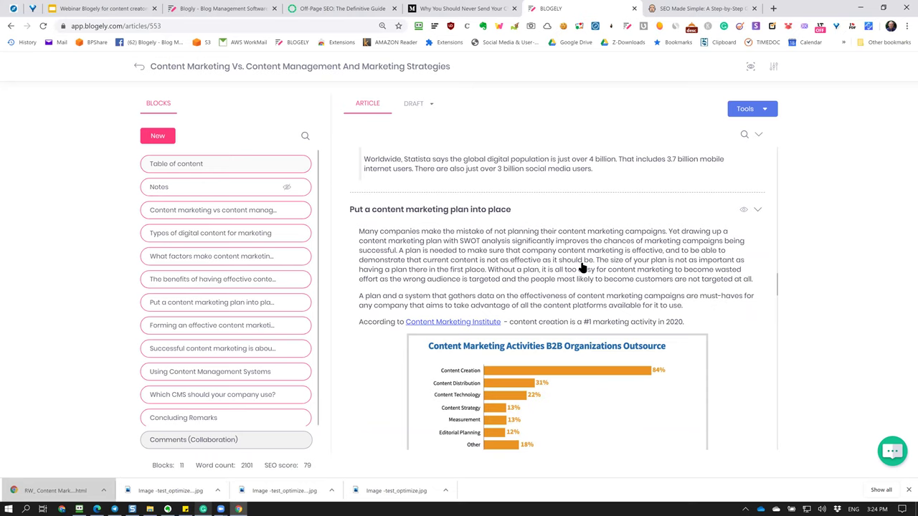
double_click(502, 260)
scroll(573, 280, "down", 1)
scroll(473, 247, "up", 1)
left_click(152, 285)
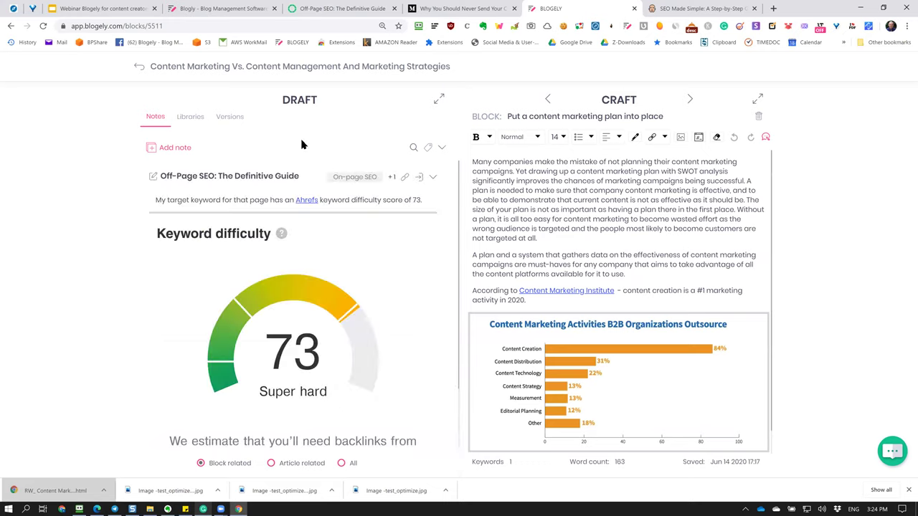
Show the plan block's saved versions and expand the block editor to full width.
left_click(230, 118)
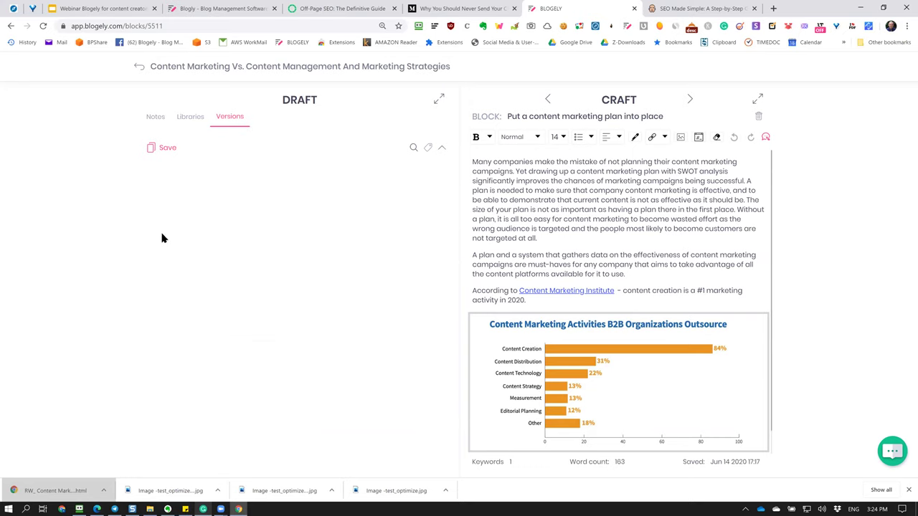
left_click(757, 100)
scroll(537, 399, "down", 1)
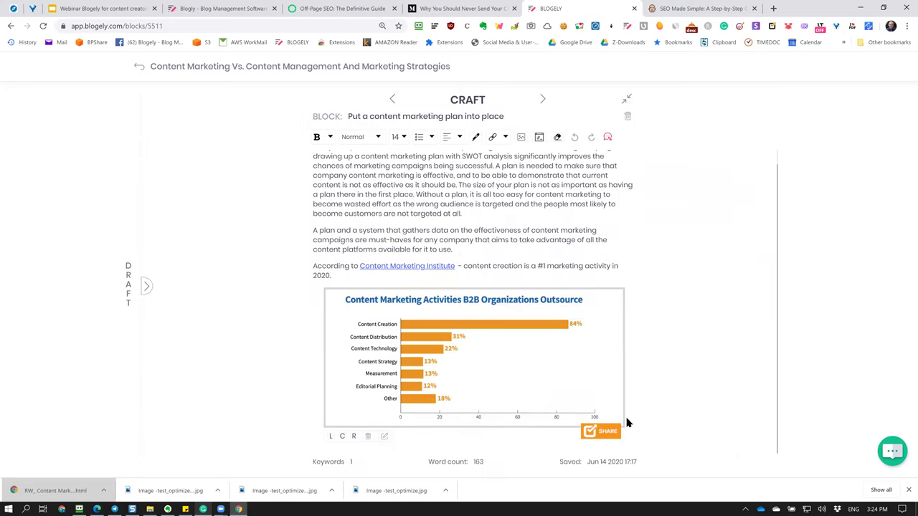
left_click(908, 489)
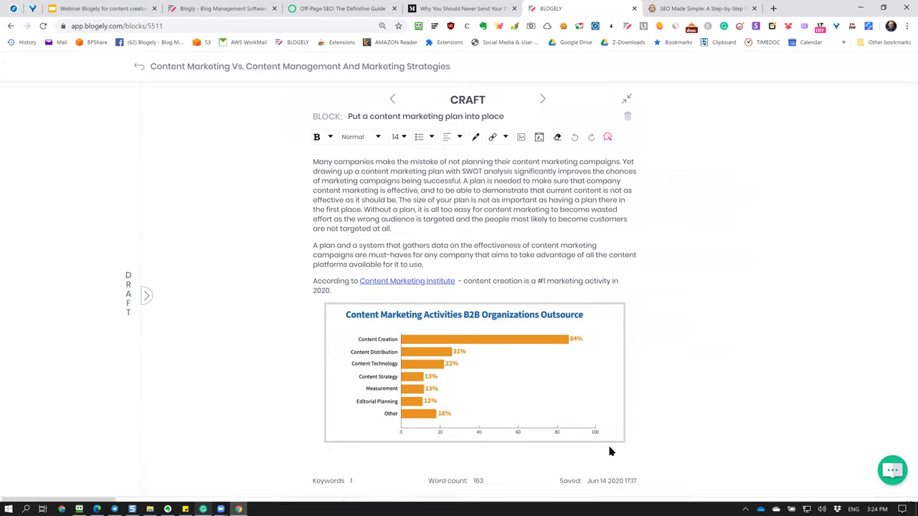
left_click_drag(586, 487, 660, 487)
left_click(700, 367)
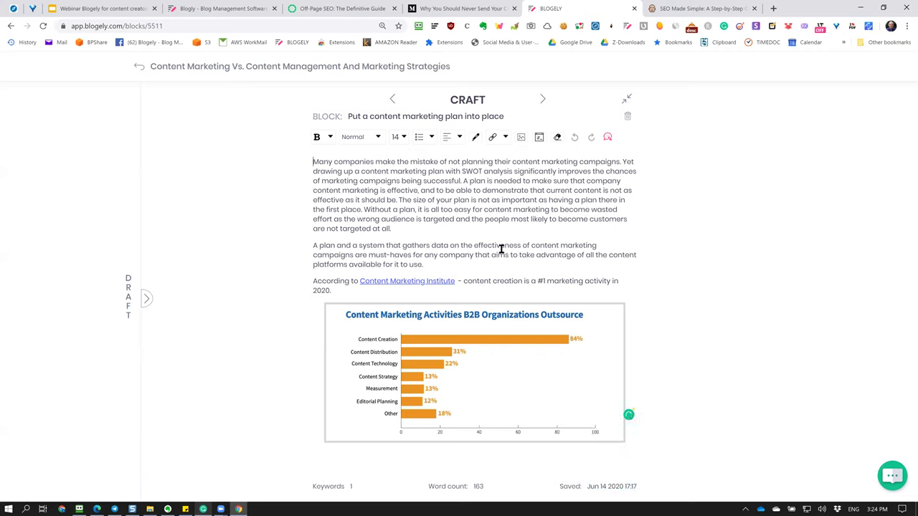
Step to the previous block and back to the plan block, then return to the overview.
left_click(392, 100)
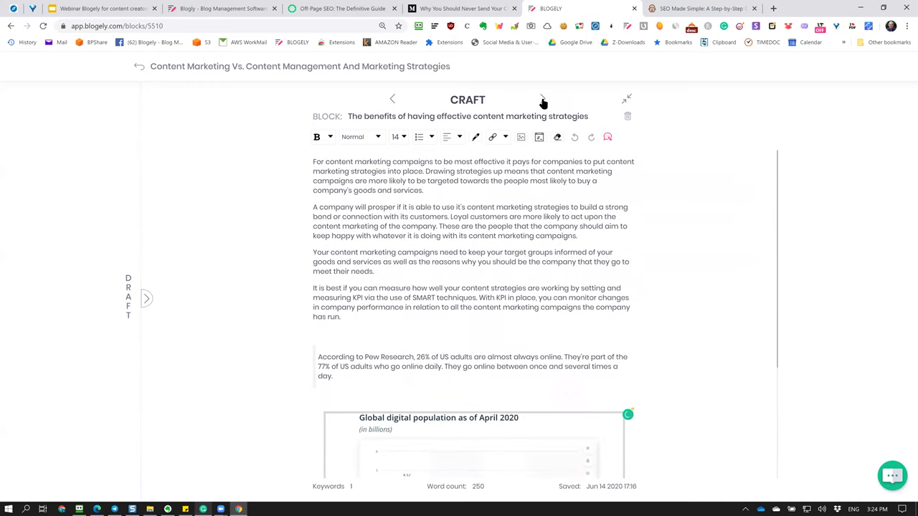
left_click(543, 101)
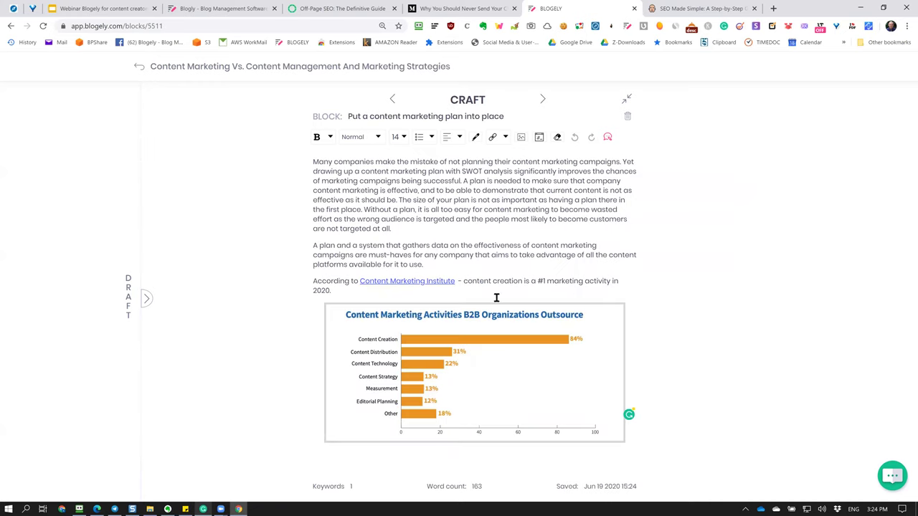
mouse_move(473, 376)
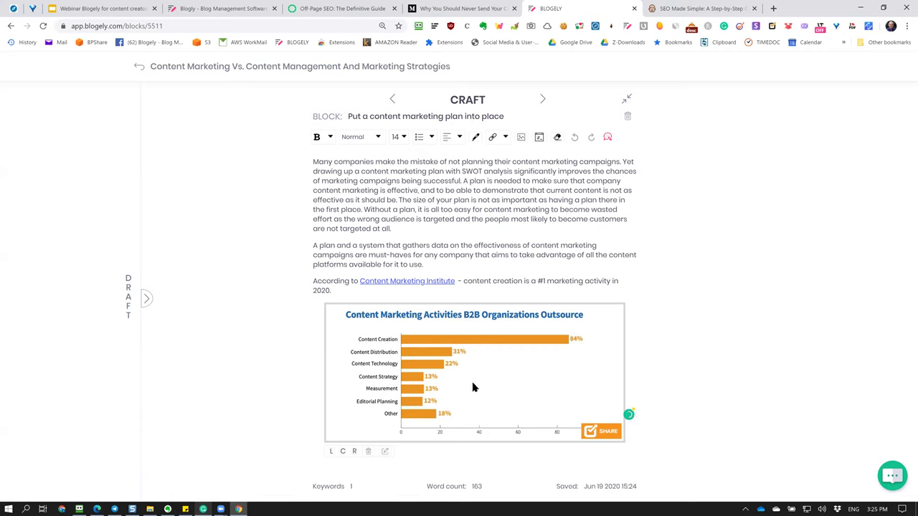
left_click(140, 66)
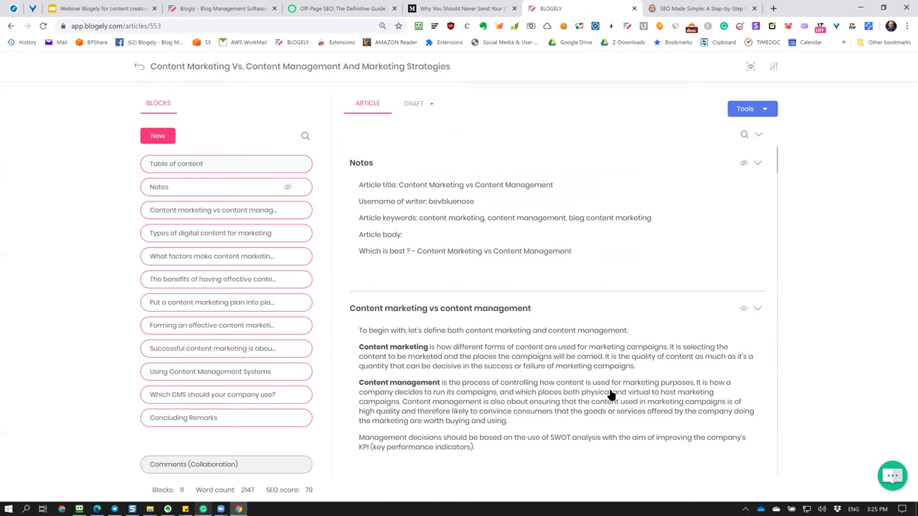
Open and close the article's Tools list, then go back to the Articles list.
scroll(601, 380, "down", 10)
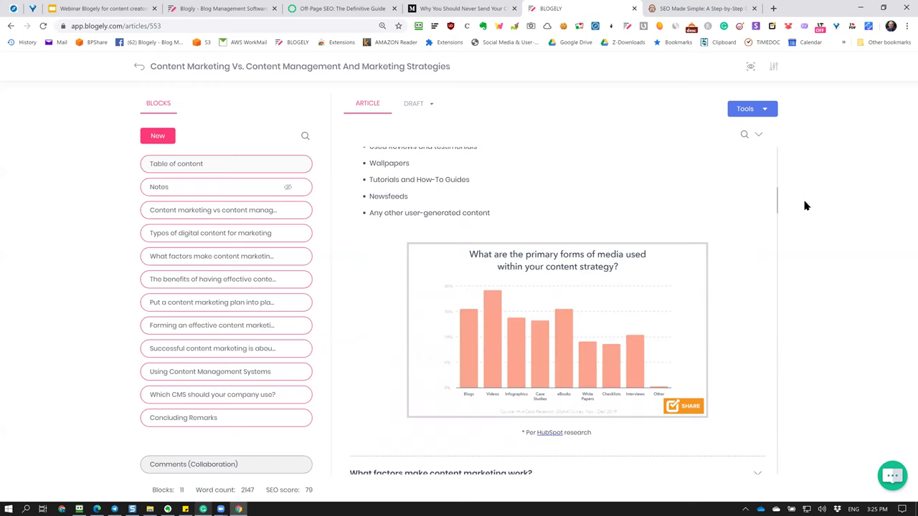
scroll(537, 229, "up", 10)
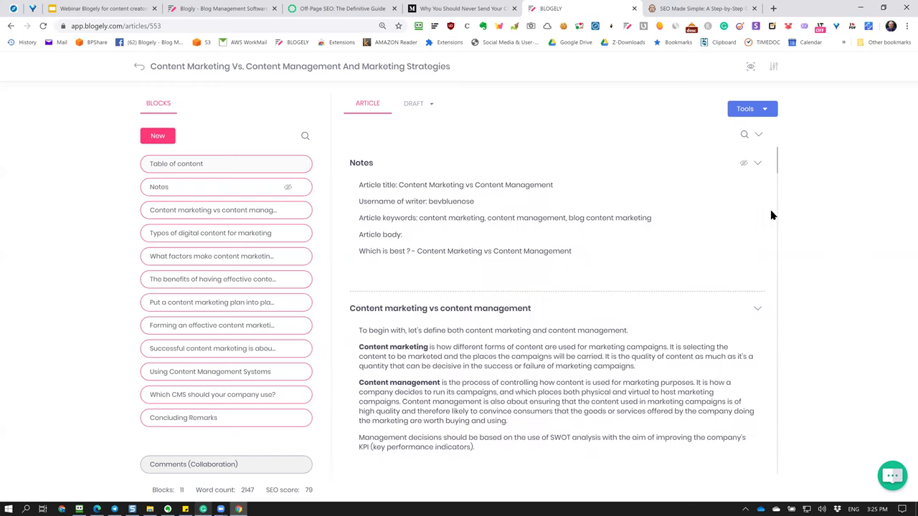
left_click(772, 111)
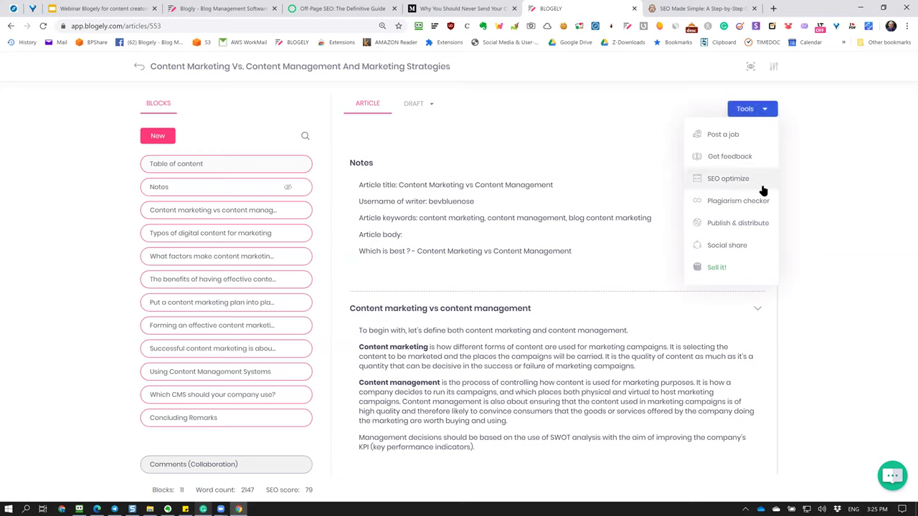
left_click(862, 170)
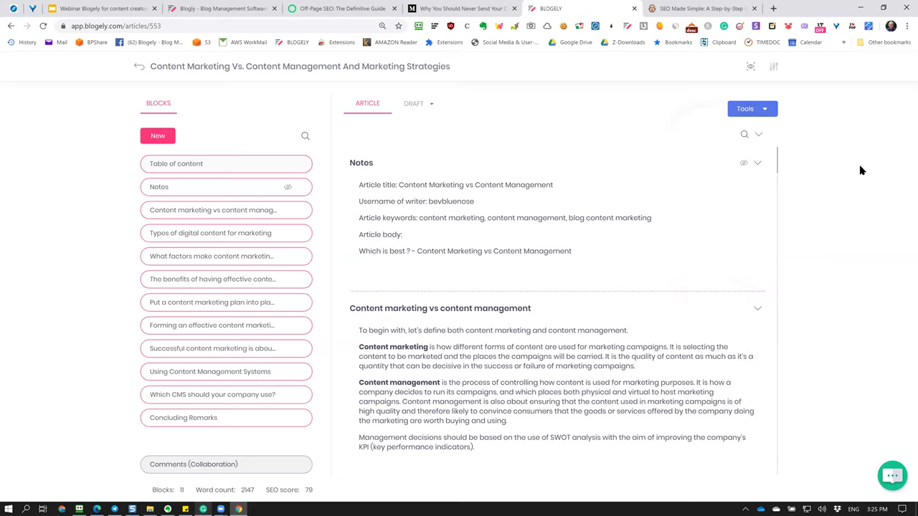
left_click(138, 67)
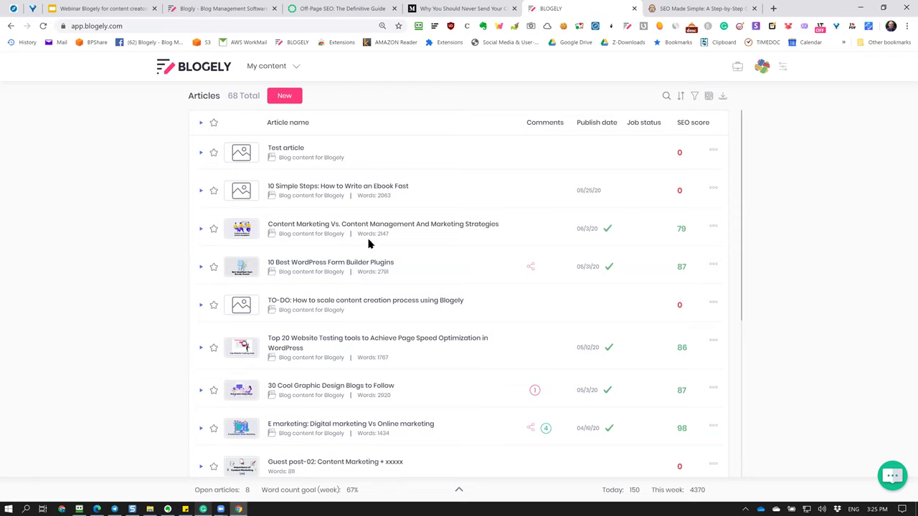
Open the Content Marketing Vs. Content Management article, return to the list, and open account Settings.
left_click(402, 228)
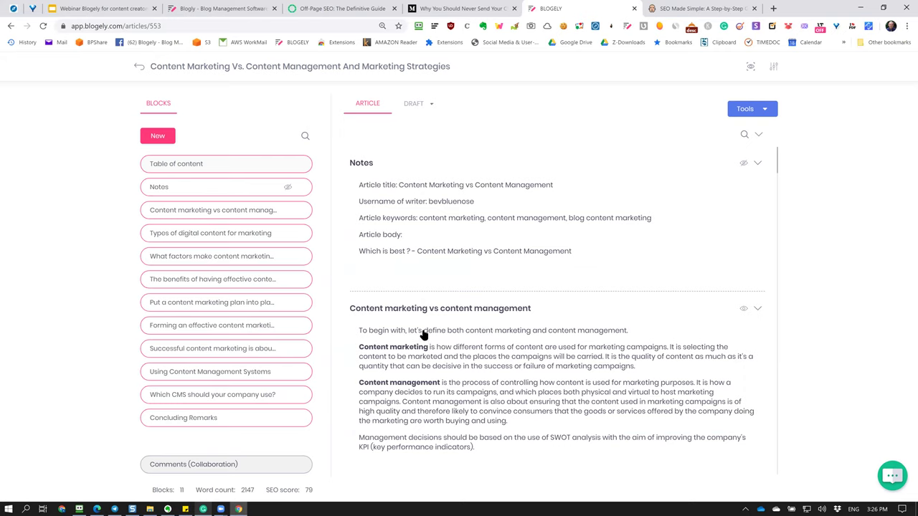
left_click(138, 66)
left_click(774, 70)
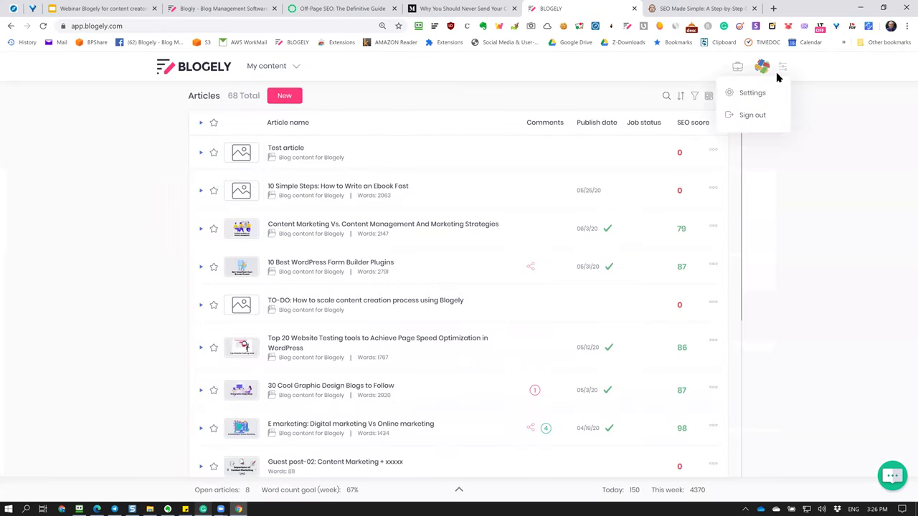
left_click(749, 96)
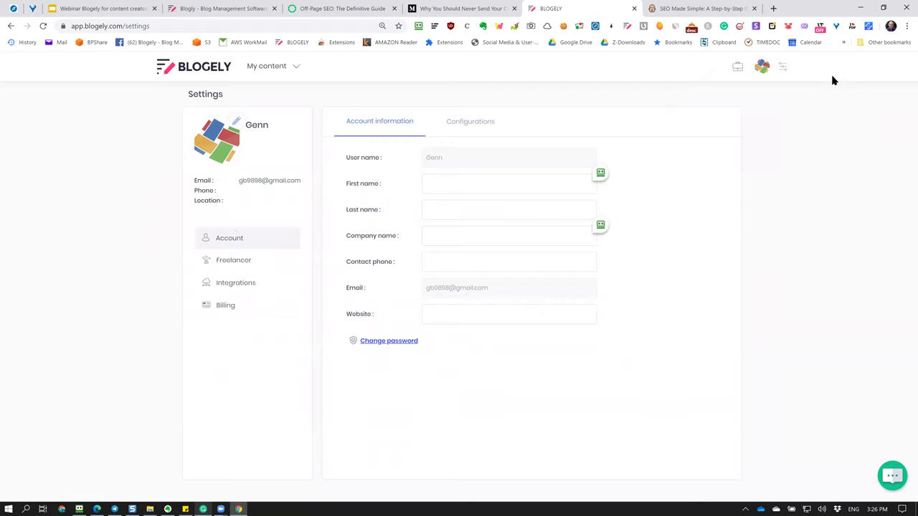
Show the Integrations settings and start connecting a WordPress account.
left_click(783, 67)
left_click(759, 96)
left_click(243, 288)
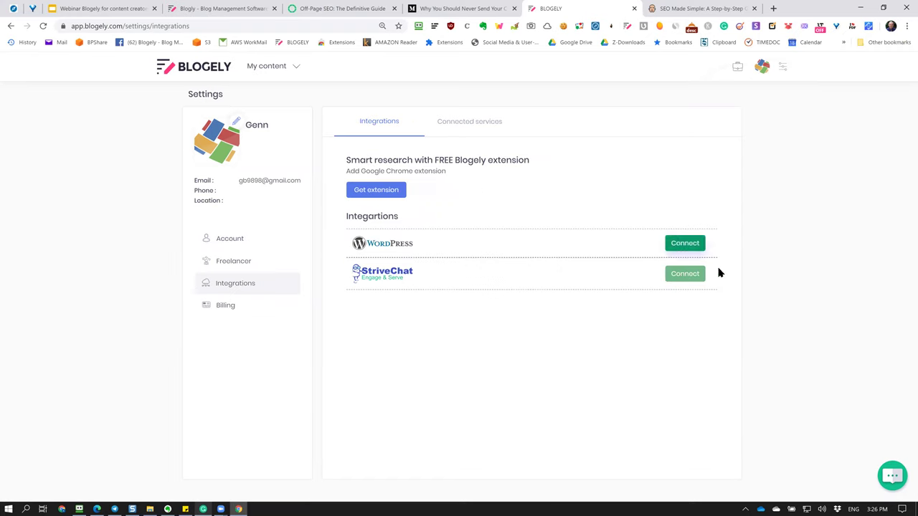
left_click(685, 243)
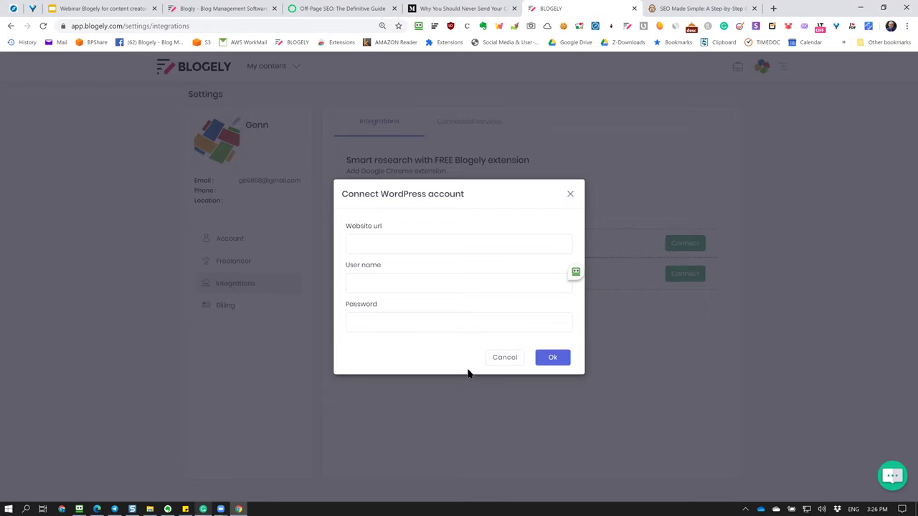
Cancel the WordPress connection form and switch between Integrations and Connected services.
left_click(506, 357)
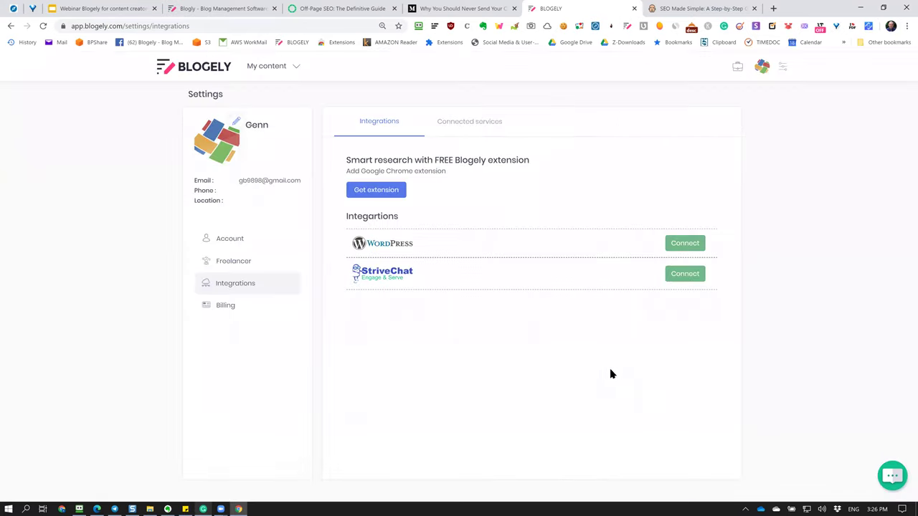
left_click(482, 134)
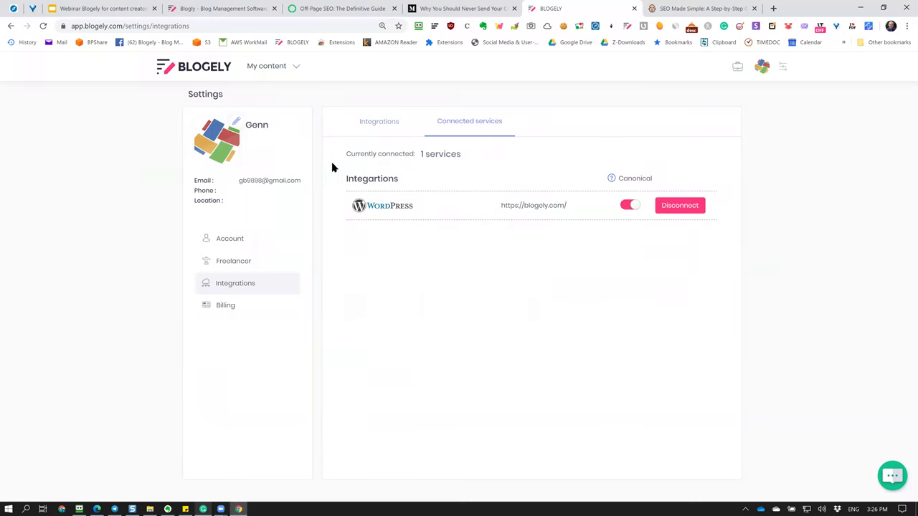
left_click(369, 129)
left_click(477, 132)
Toggle WordPress canonical links off and back on, then return to the Integrations list.
left_click(627, 206)
left_click(631, 209)
left_click(391, 124)
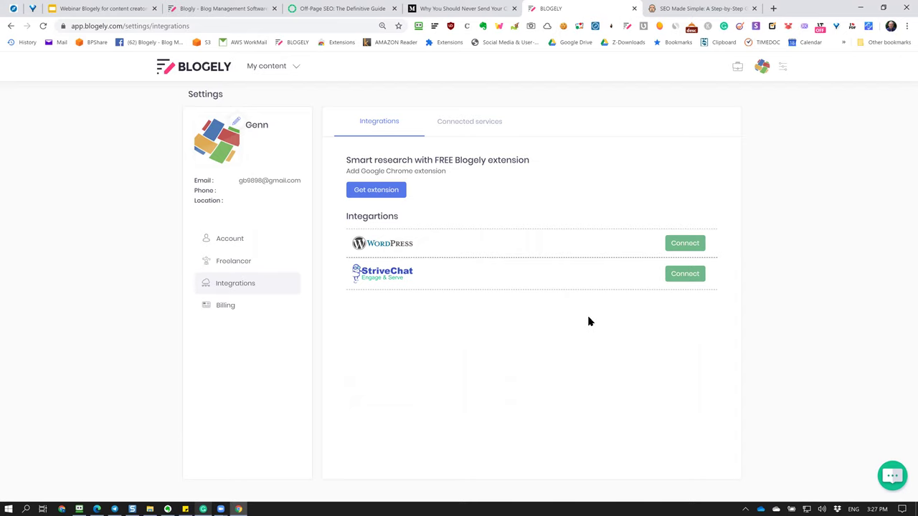
left_click(379, 192)
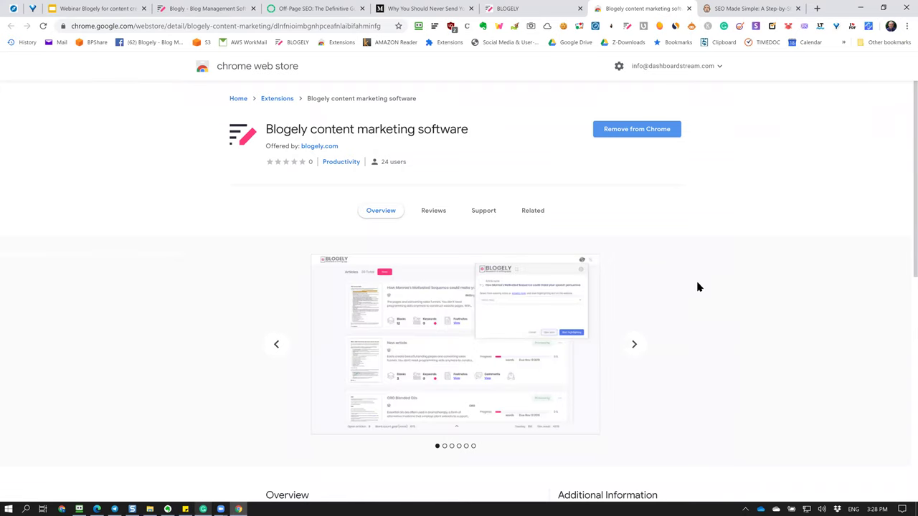
left_click(633, 347)
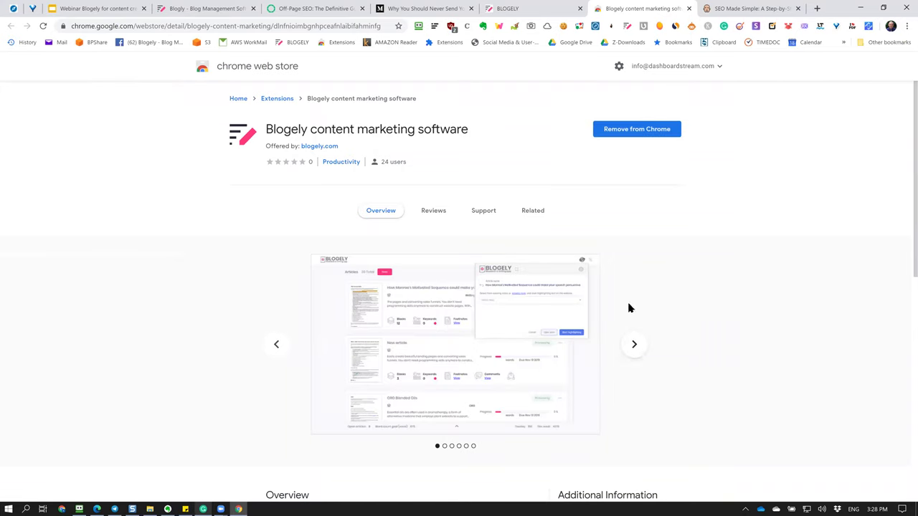
left_click(627, 29)
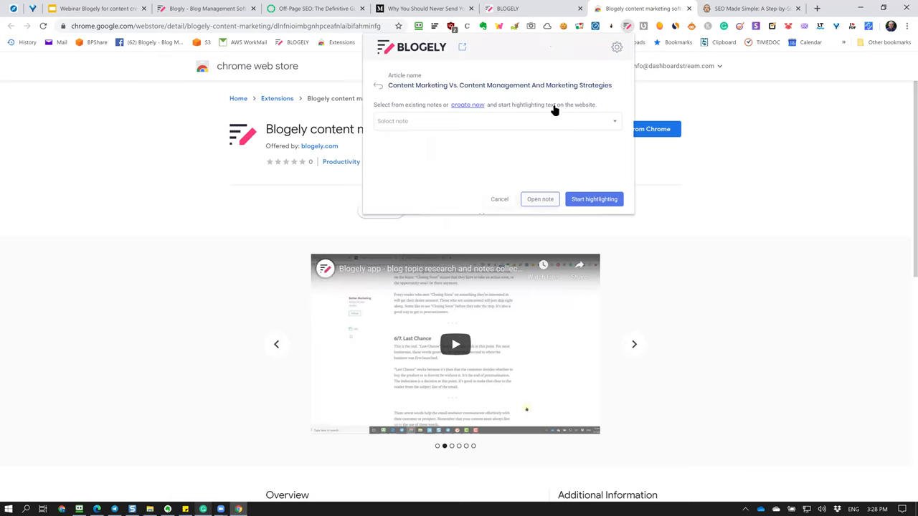
left_click(739, 297)
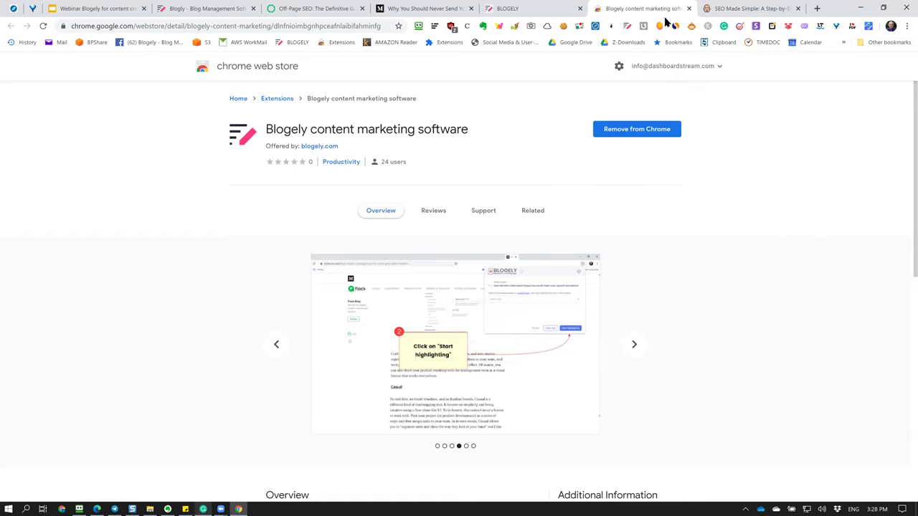
left_click(689, 9)
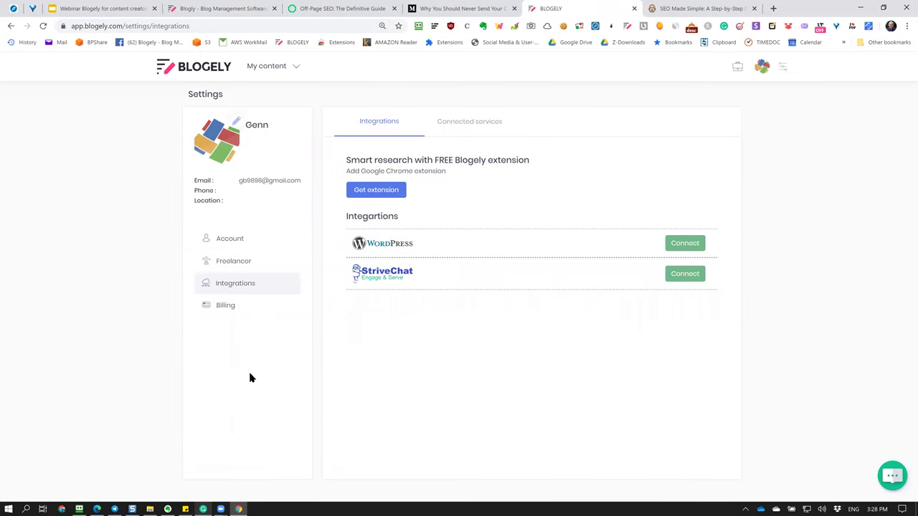
left_click(97, 509)
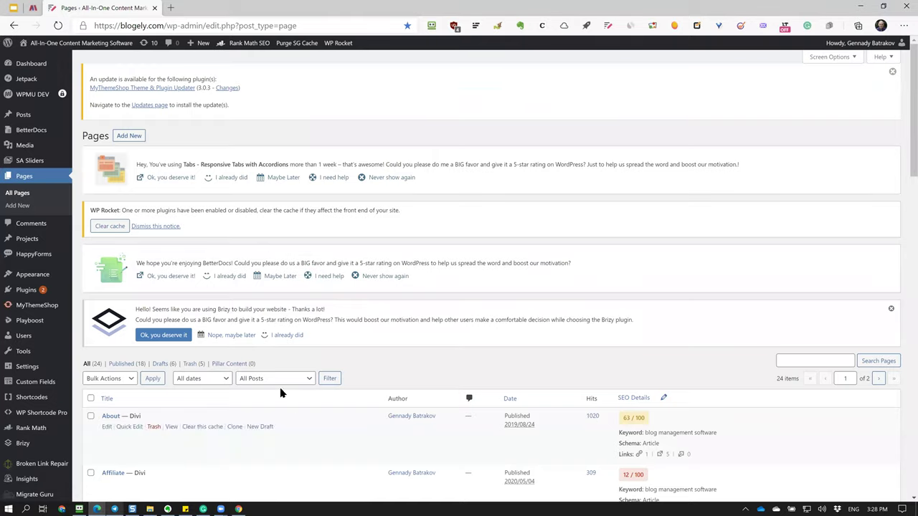
scroll(276, 384, "down", 5)
scroll(276, 384, "down", 6)
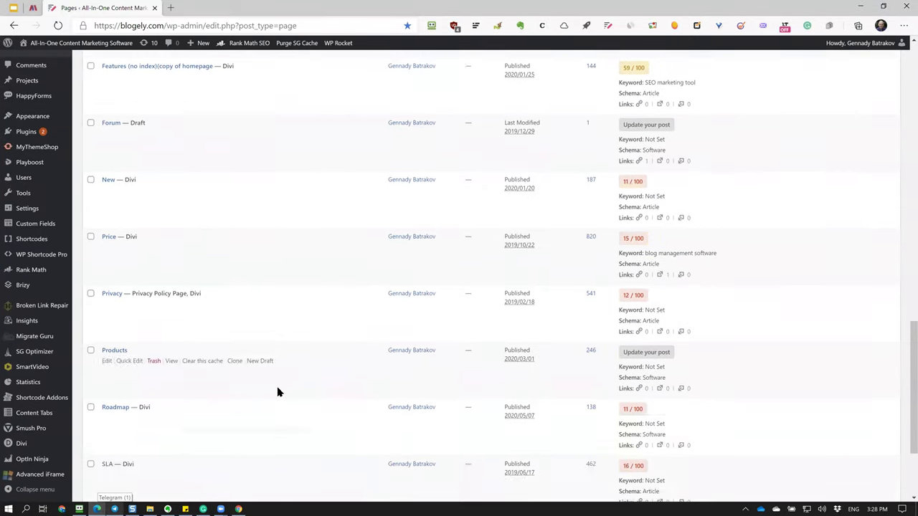
scroll(277, 388, "up", 12)
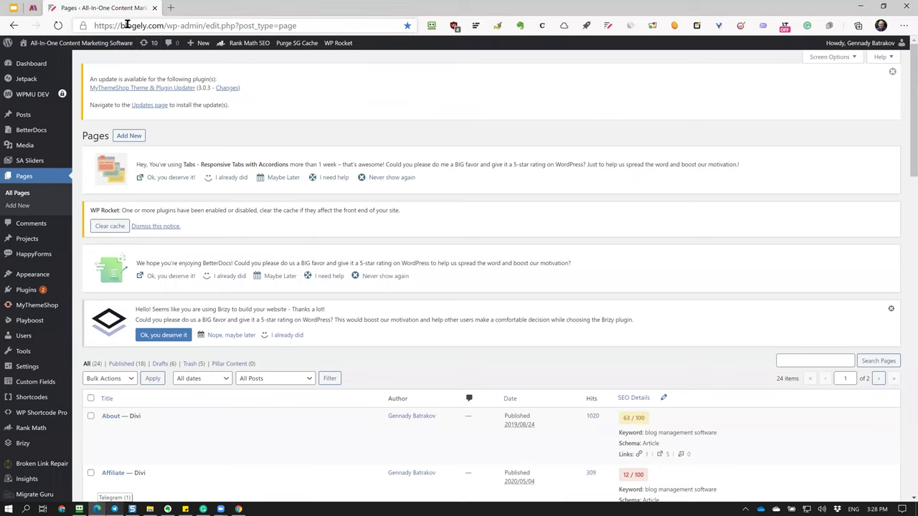
mouse_move(285, 417)
scroll(286, 417, "down", 8)
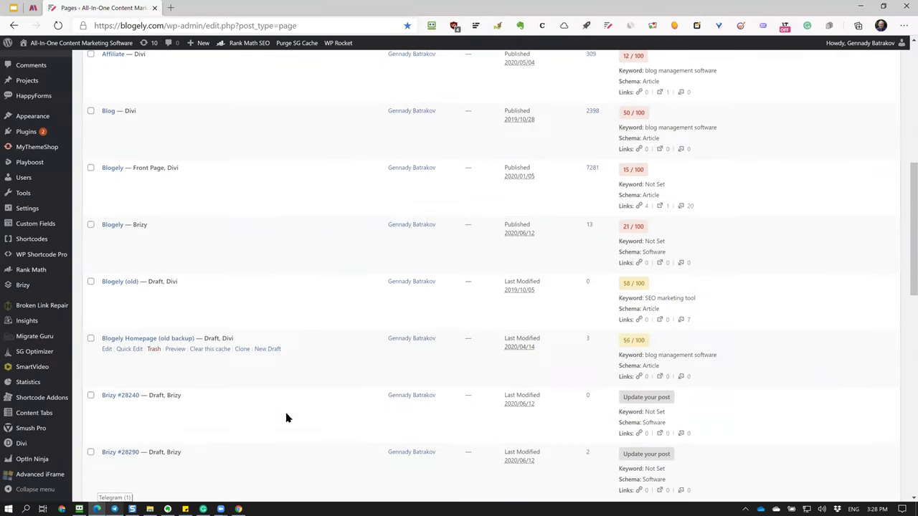
scroll(286, 418, "down", 1)
scroll(287, 416, "up", 10)
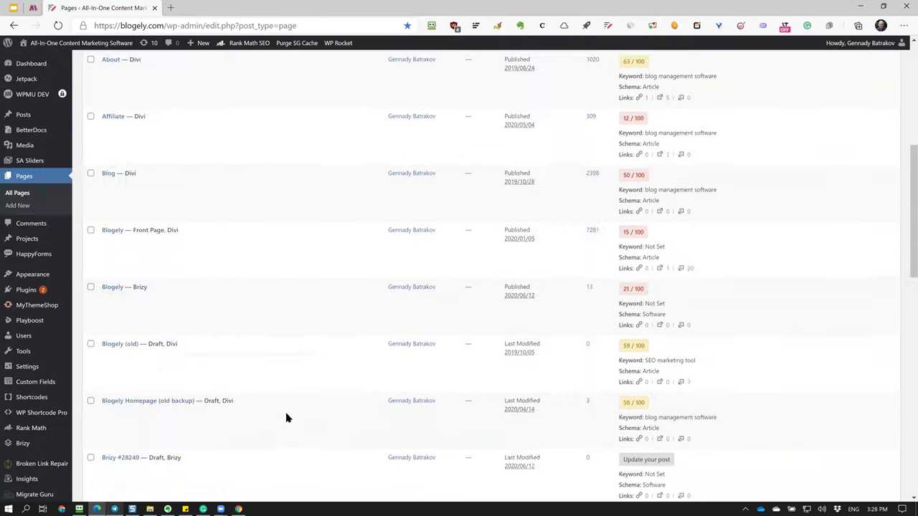
mouse_move(252, 433)
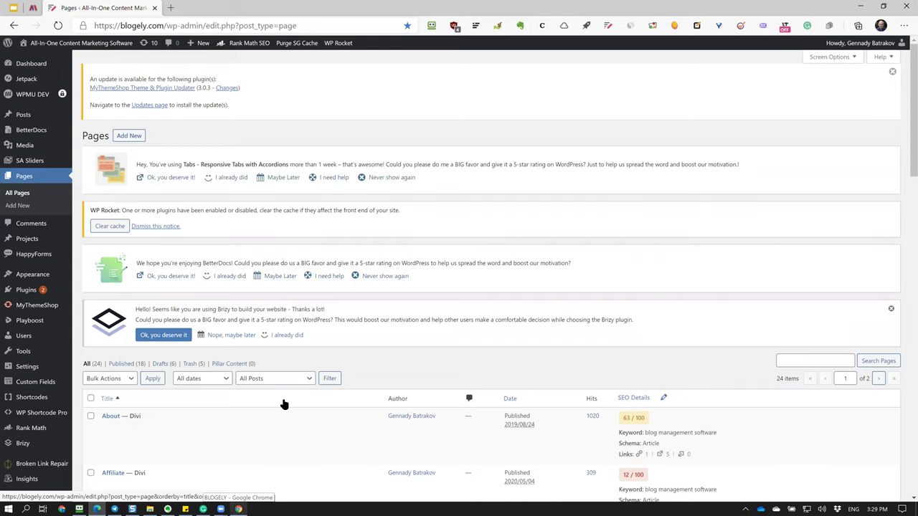
scroll(218, 406, "down", 2)
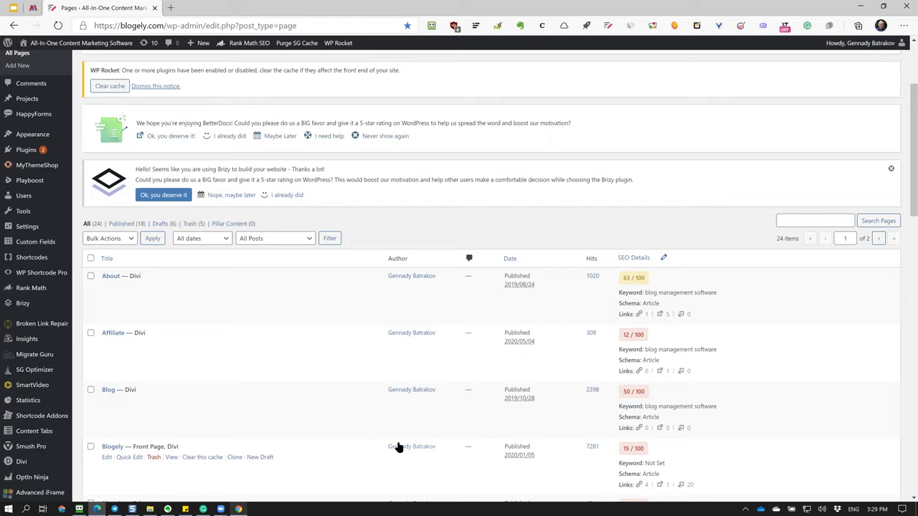
scroll(398, 445, "down", 2)
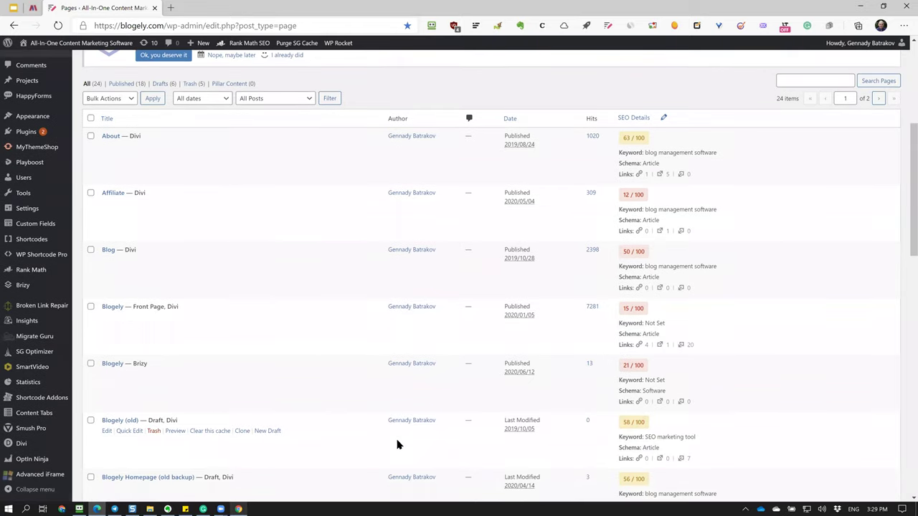
scroll(398, 444, "up", 4)
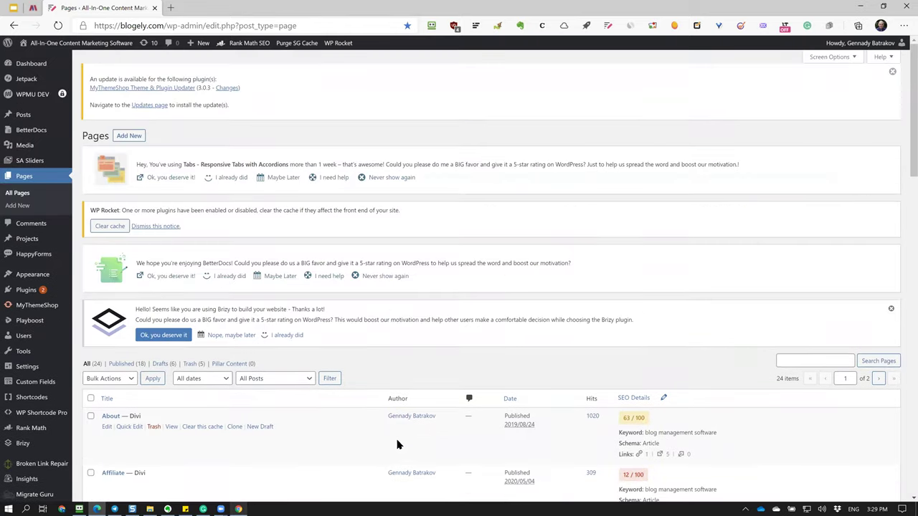
Open the '8 Ways of Measuring Marketing Effectiveness of Blog SEO' post from Posts and show its Divi Text module settings.
left_click(85, 117)
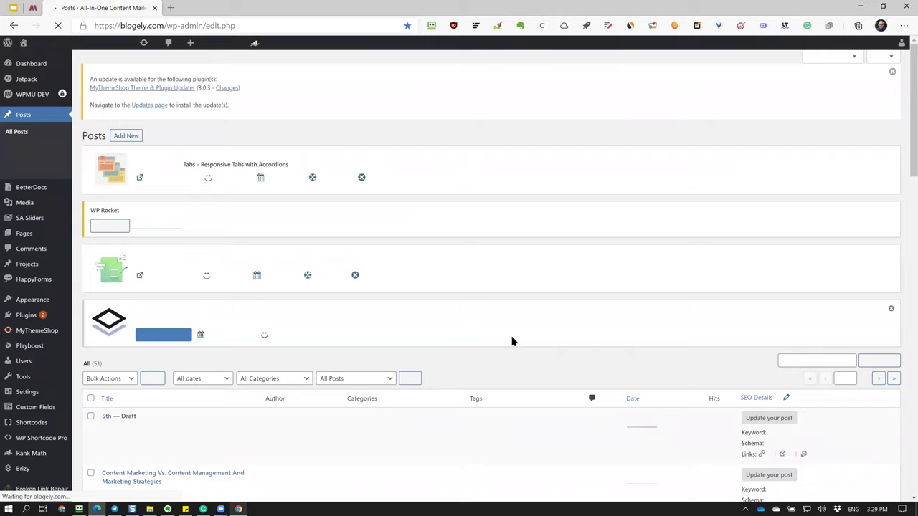
scroll(512, 342, "down", 5)
scroll(512, 342, "up", 5)
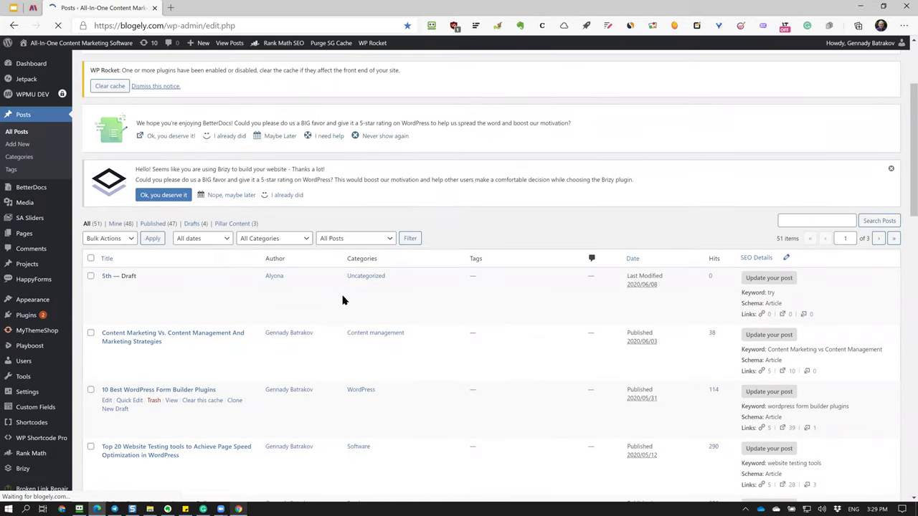
scroll(461, 334, "down", 8)
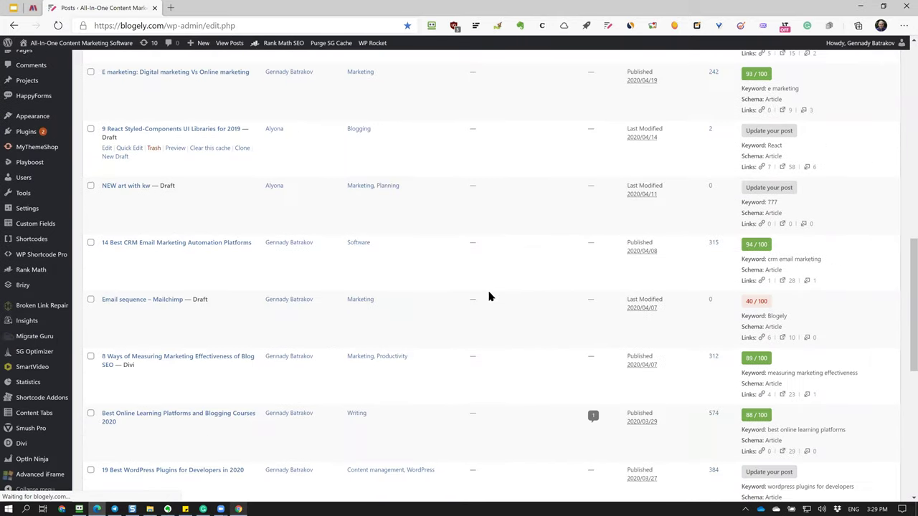
scroll(489, 297, "down", 2)
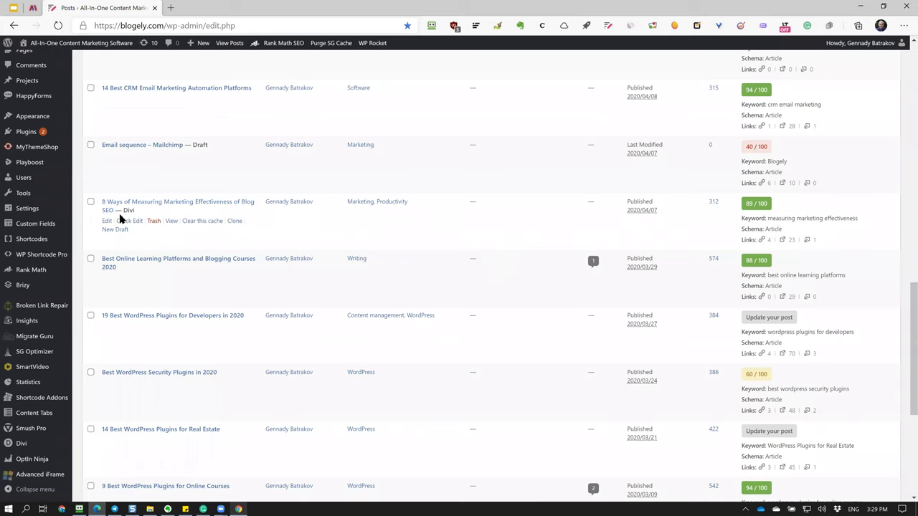
left_click(154, 205)
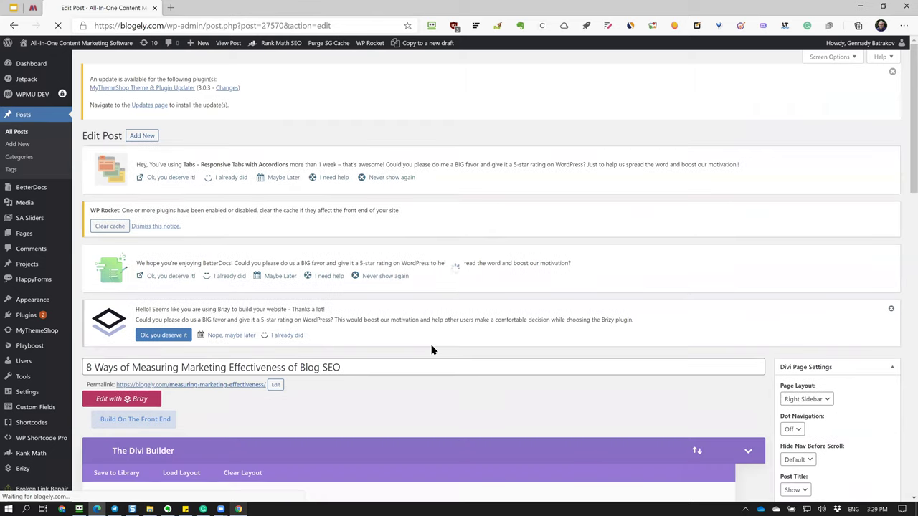
scroll(485, 390, "down", 5)
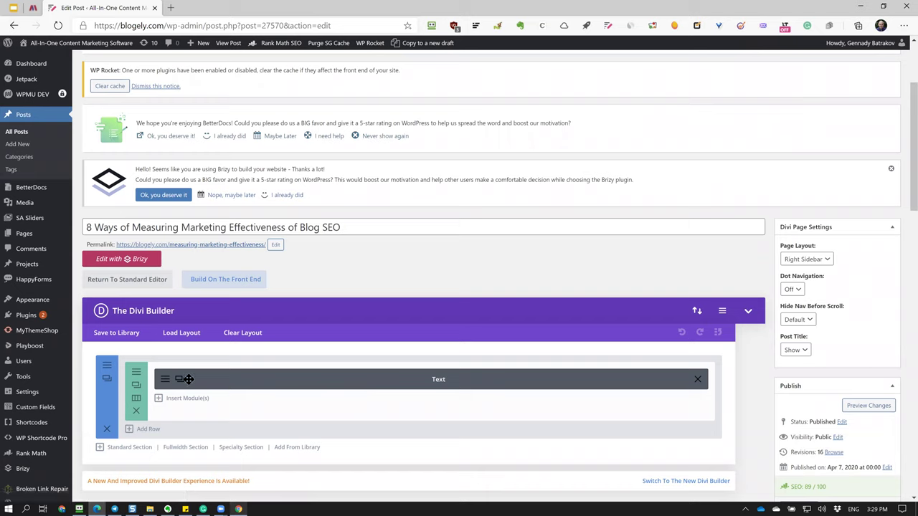
left_click(312, 400)
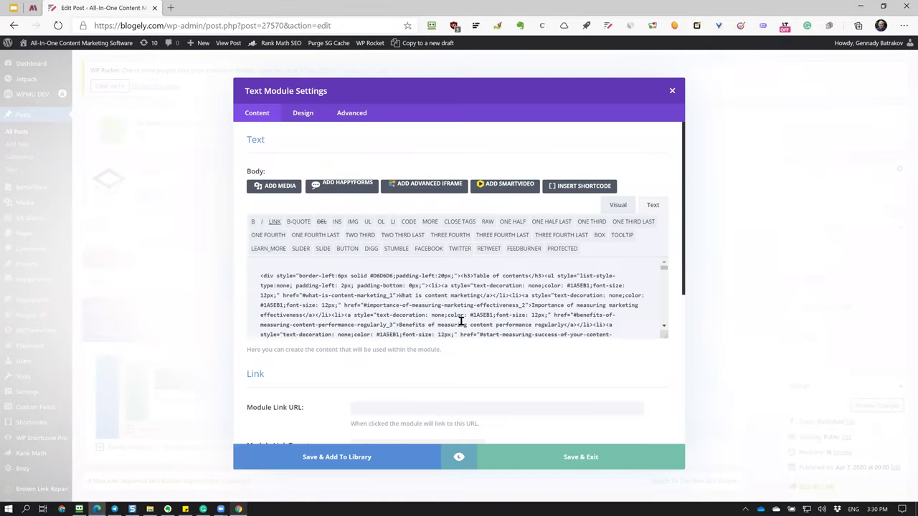
left_click(619, 206)
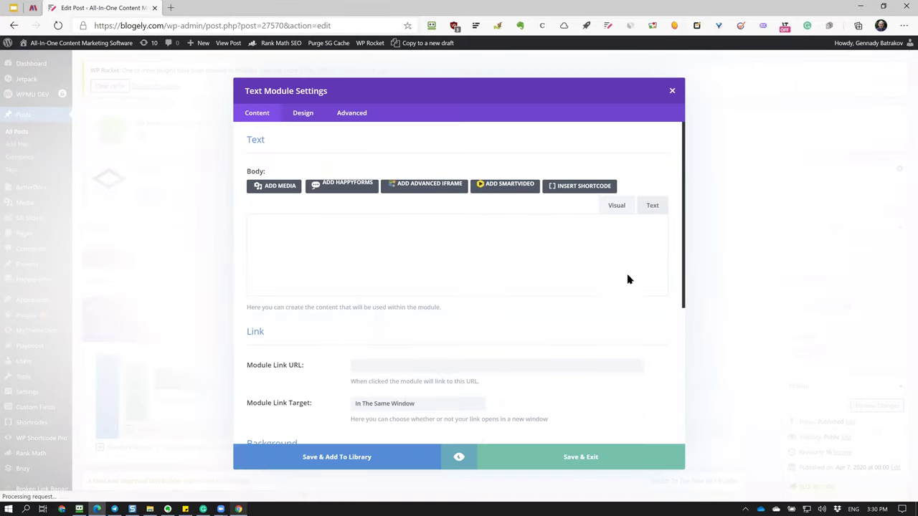
scroll(620, 285, "down", 20)
scroll(617, 286, "down", 20)
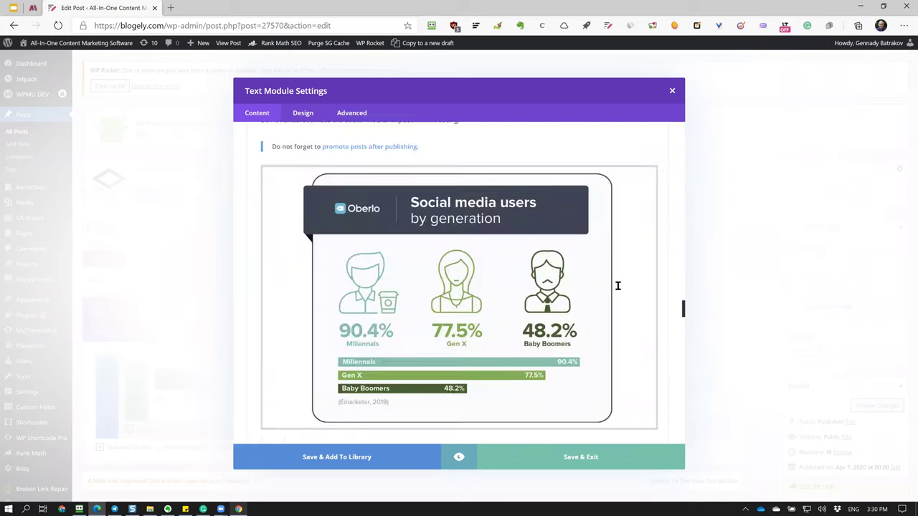
scroll(618, 286, "down", 15)
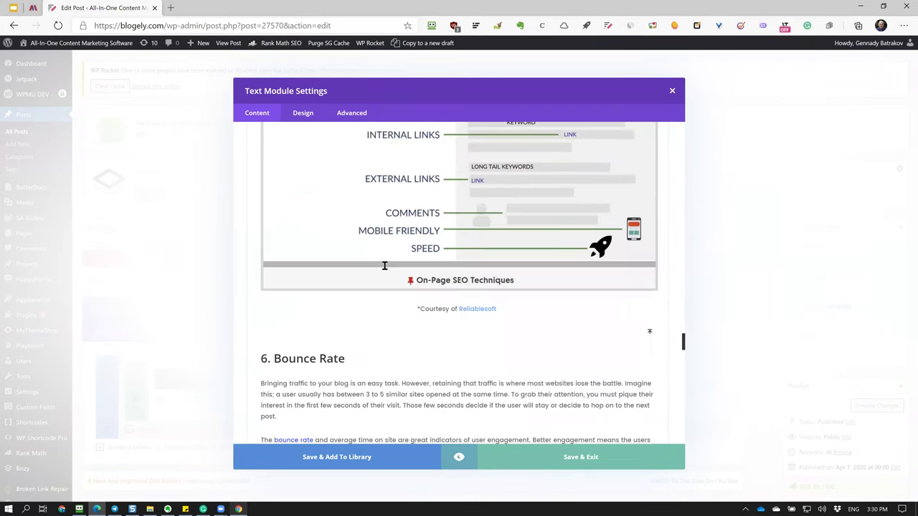
scroll(384, 265, "down", 10)
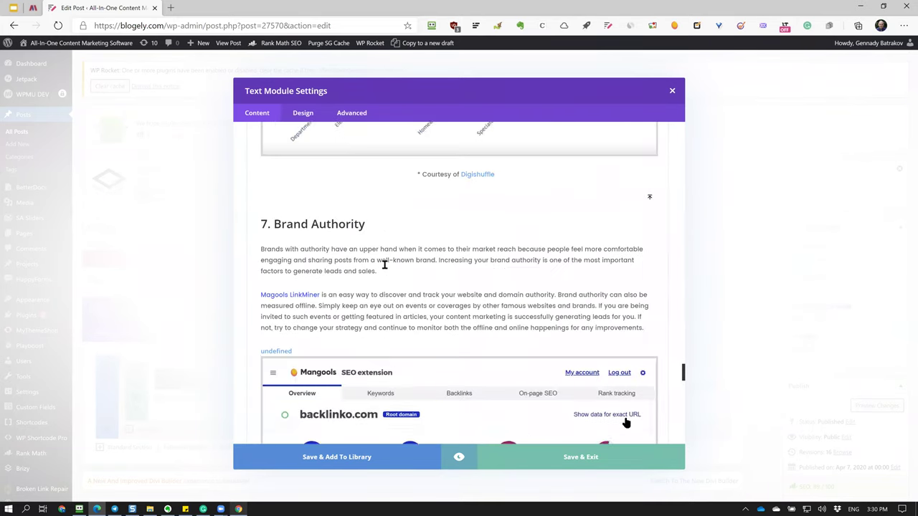
scroll(384, 265, "down", 12)
scroll(493, 256, "down", 10)
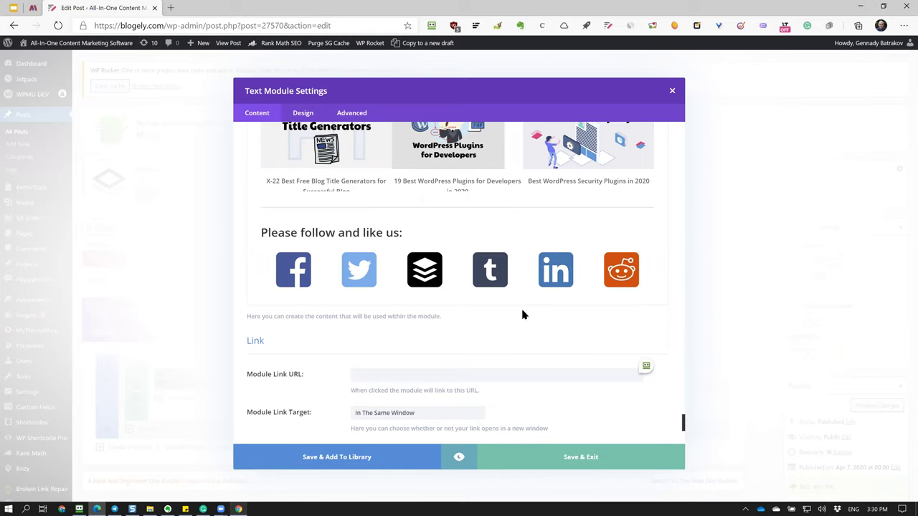
scroll(631, 297, "up", 3)
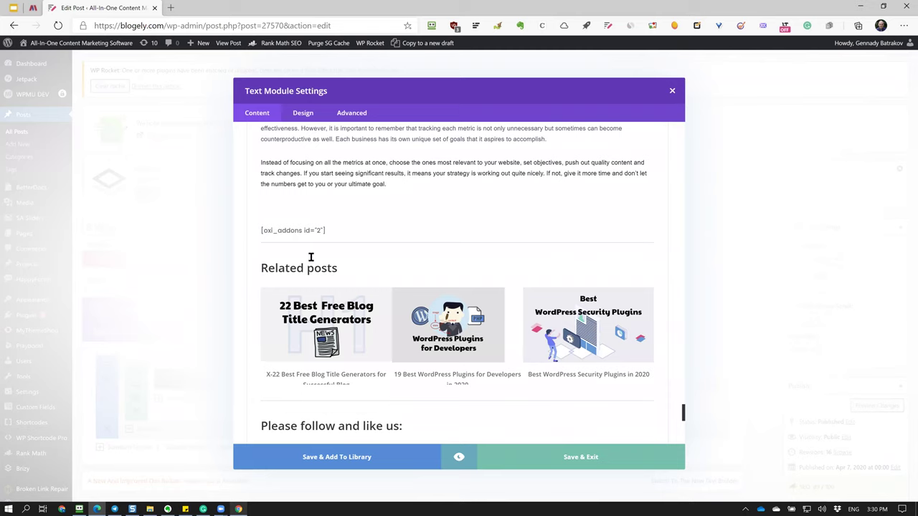
scroll(493, 345, "down", 3)
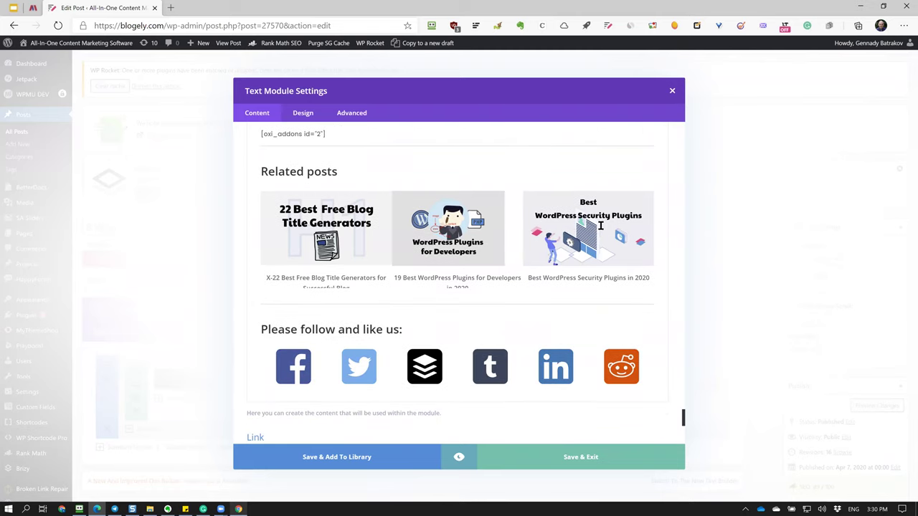
scroll(574, 236, "up", 3)
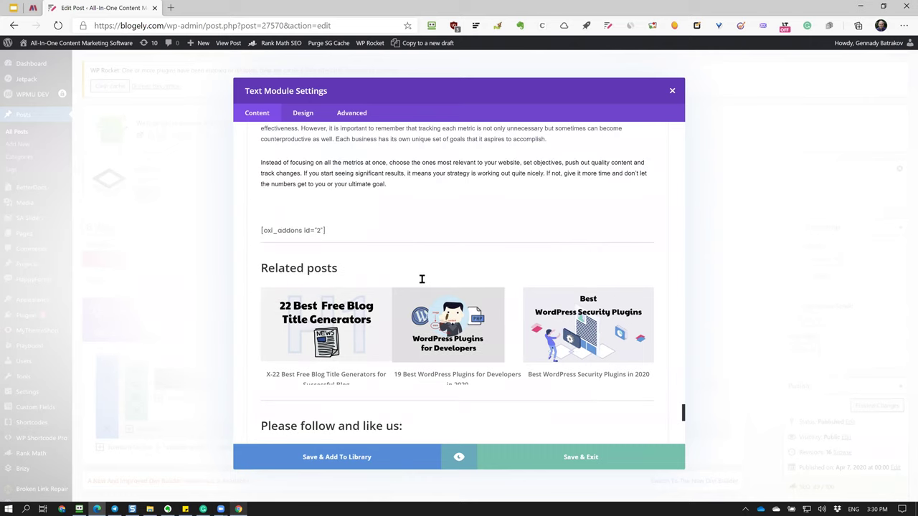
scroll(421, 279, "up", 20)
scroll(436, 313, "down", 10)
scroll(437, 313, "down", 13)
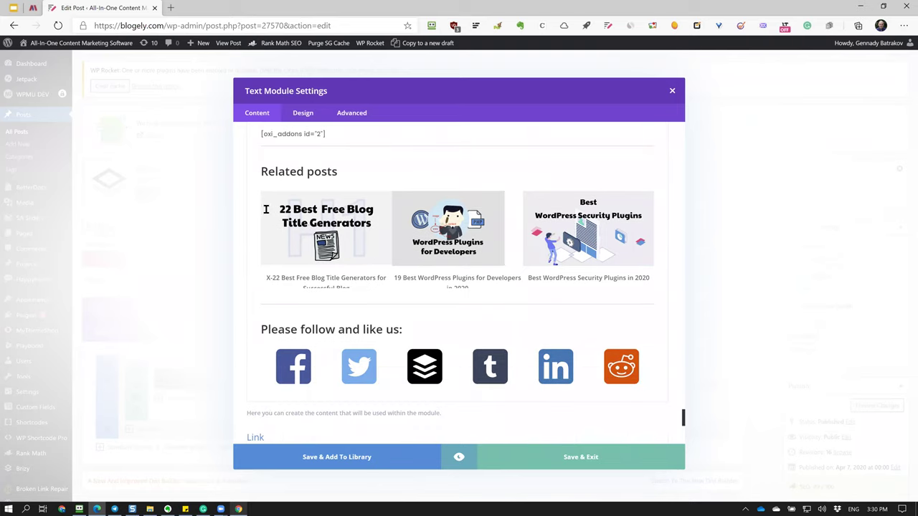
scroll(474, 313, "down", 3)
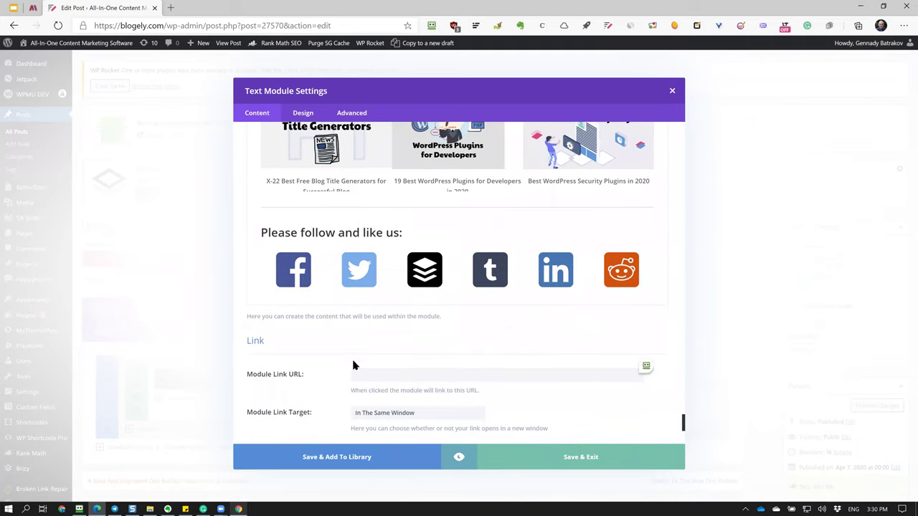
scroll(353, 365, "down", 3)
scroll(352, 363, "up", 20)
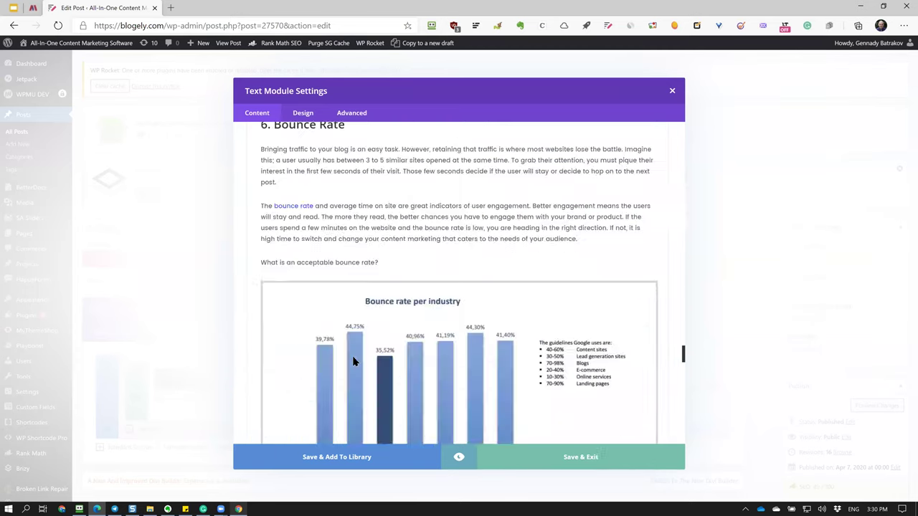
scroll(352, 358, "up", 8)
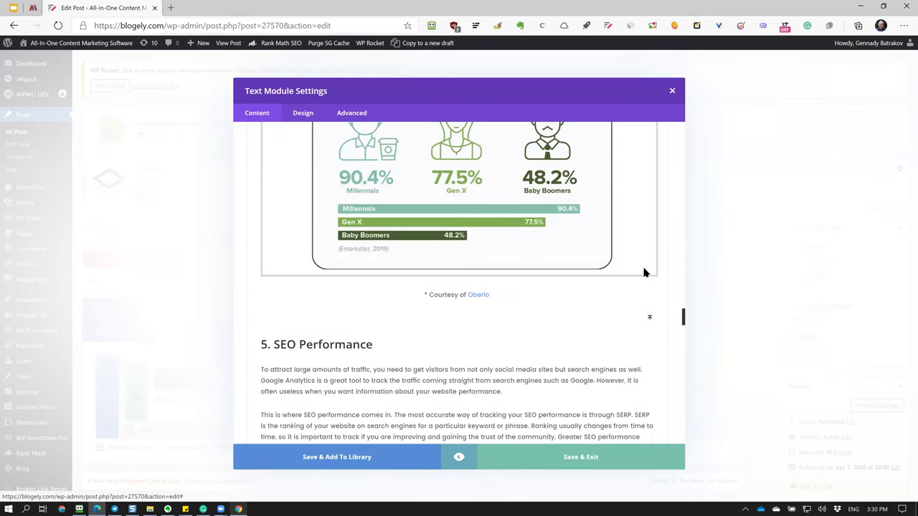
key("Escape")
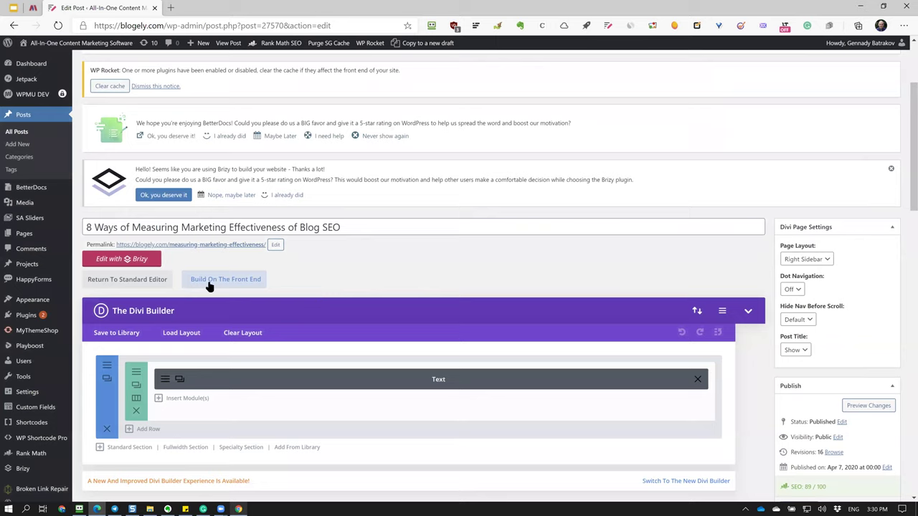
left_click(149, 285)
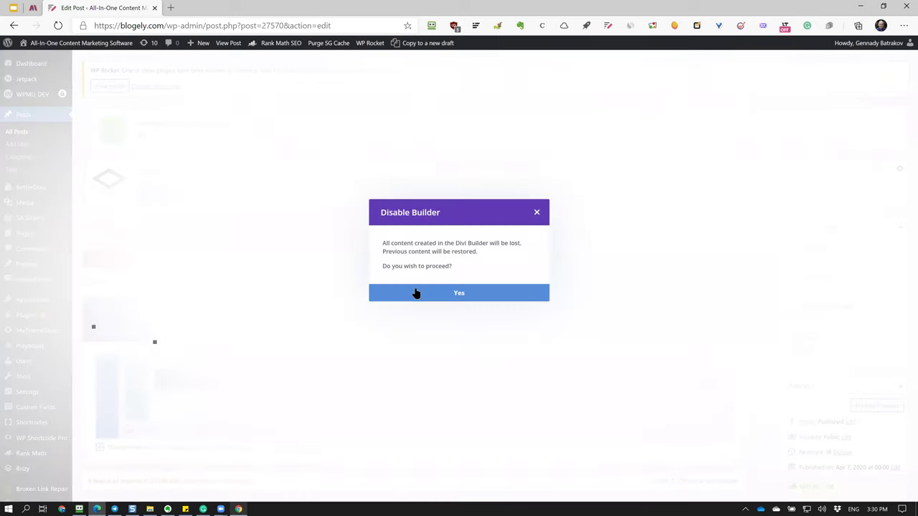
Disable the Divi Builder, restore the content, and show the post body as formatted text.
left_click(466, 297)
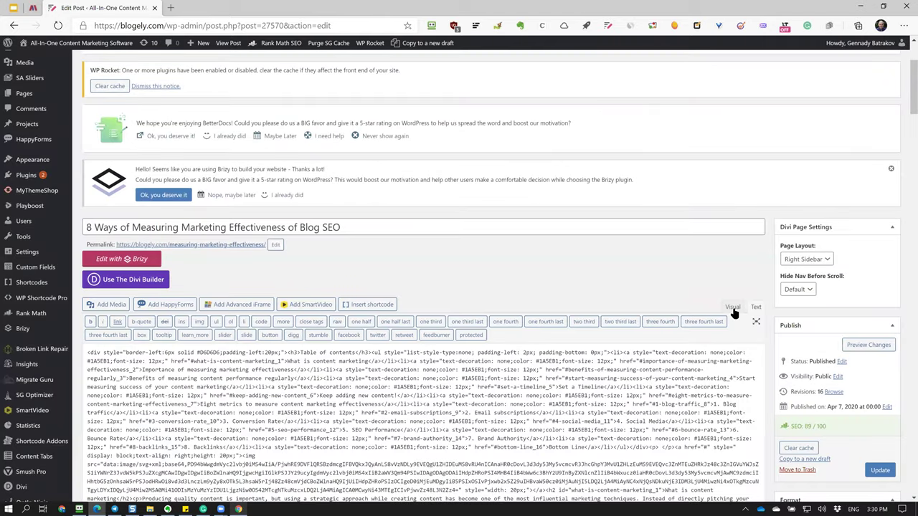
left_click(732, 307)
scroll(655, 348, "down", 4)
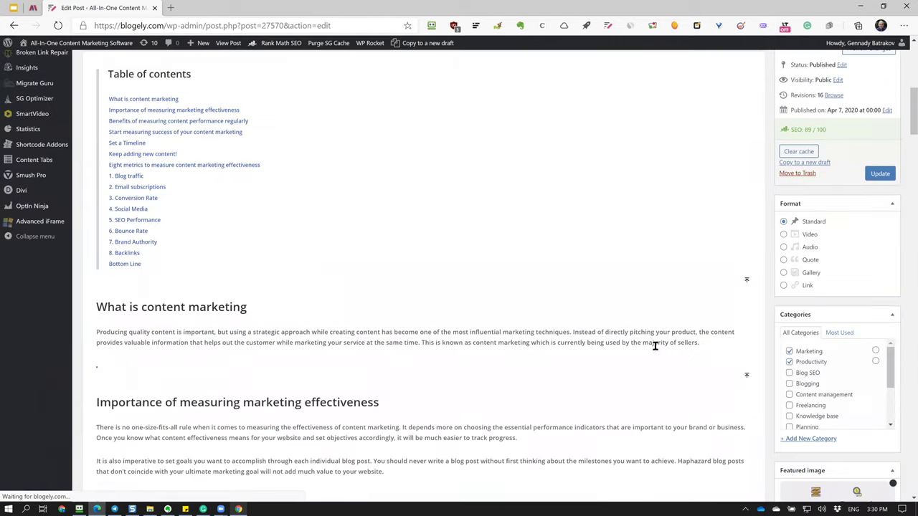
scroll(655, 346, "down", 10)
scroll(653, 342, "down", 15)
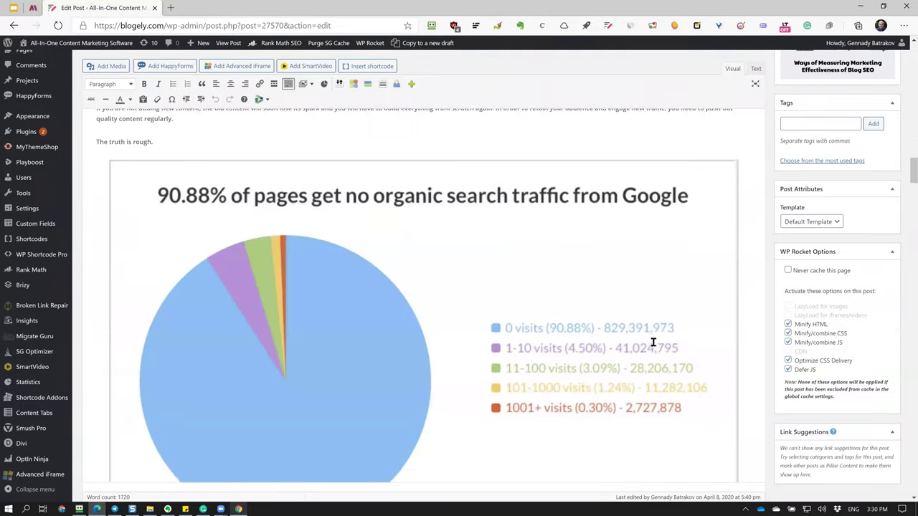
scroll(622, 360, "down", 15)
scroll(621, 360, "down", 15)
scroll(590, 334, "down", 15)
scroll(547, 355, "up", 6)
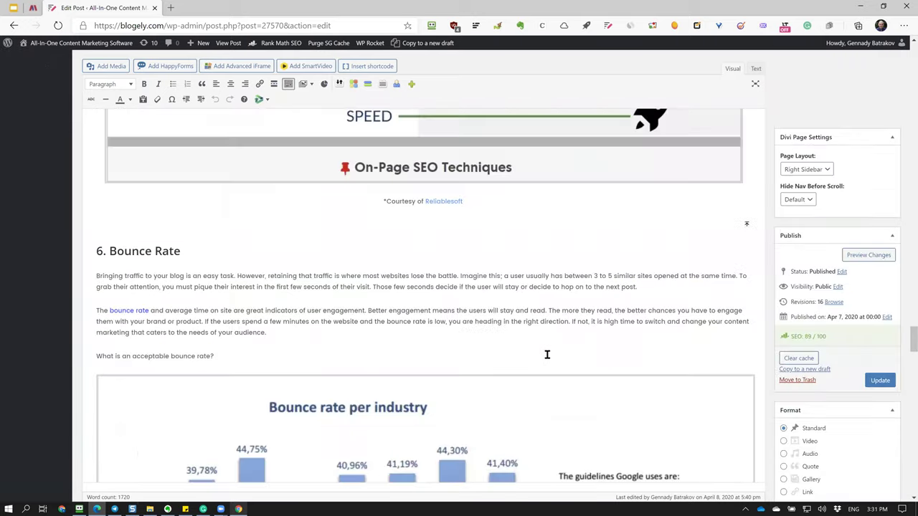
scroll(547, 354, "up", 20)
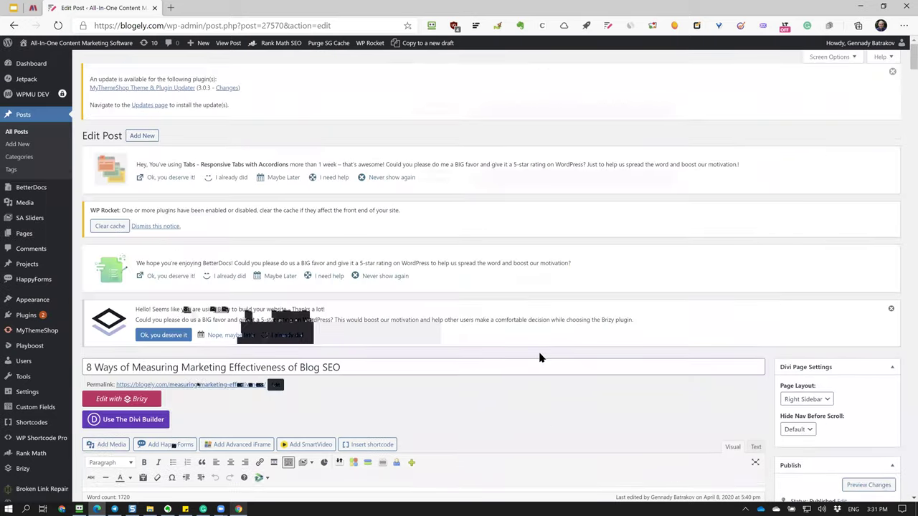
scroll(539, 355, "down", 8)
scroll(658, 264, "up", 6)
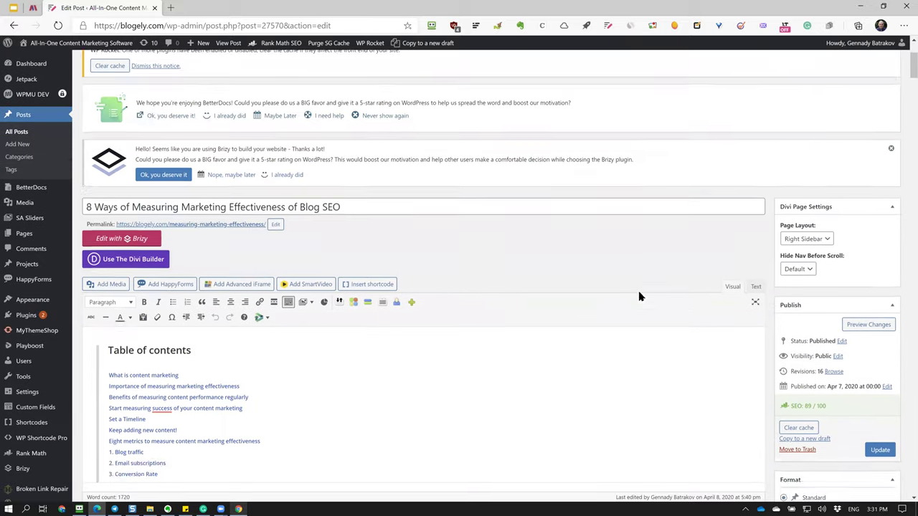
scroll(505, 440, "down", 3)
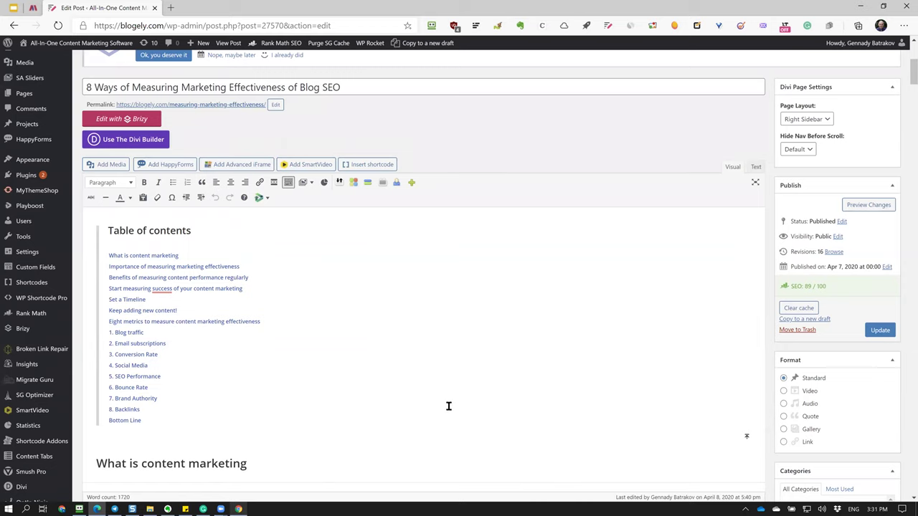
scroll(438, 395, "up", 3)
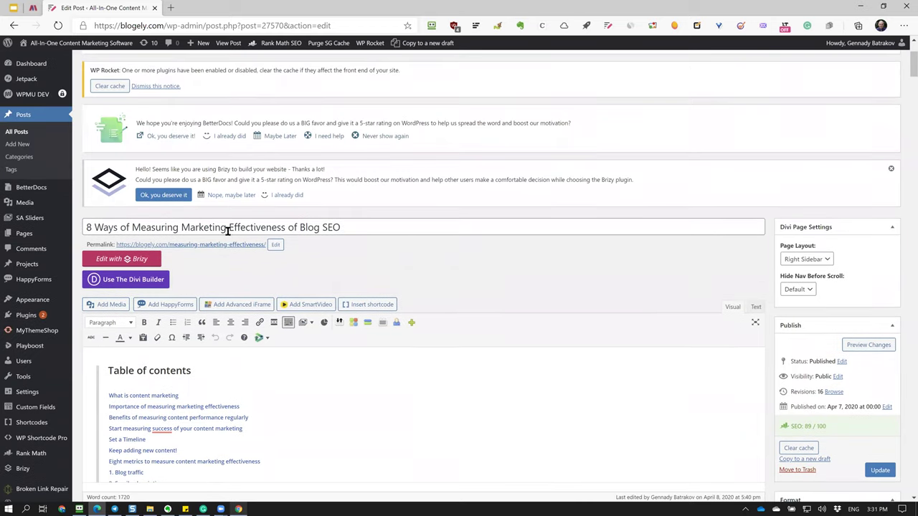
Put the post title into editing, then switch to the Blogely browser window.
left_click(388, 231)
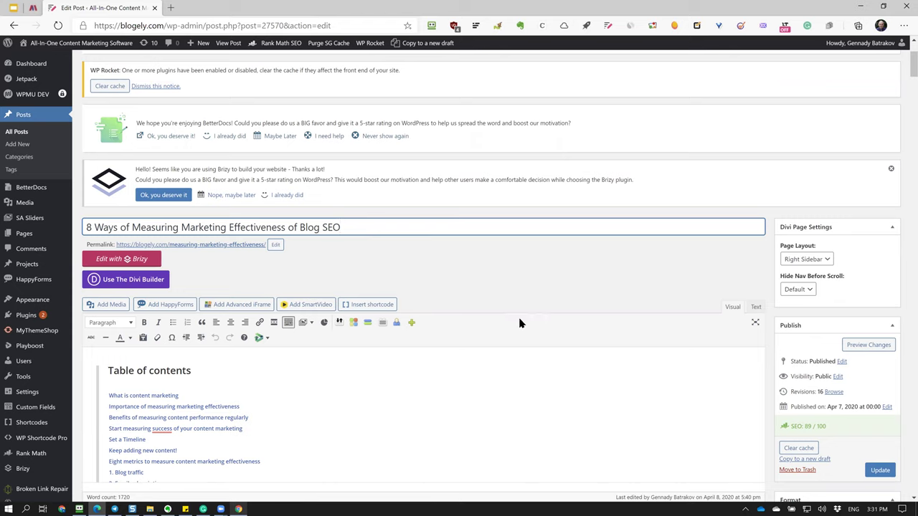
scroll(512, 383, "down", 3)
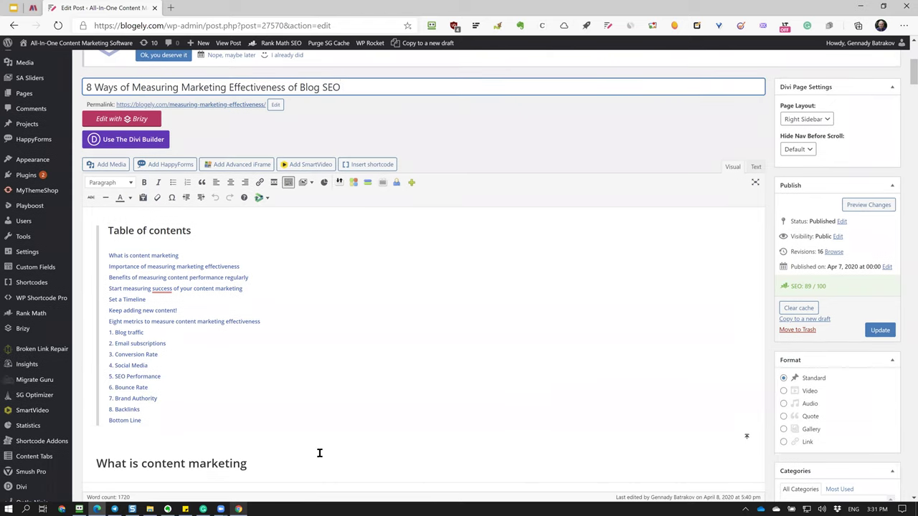
scroll(446, 303, "up", 5)
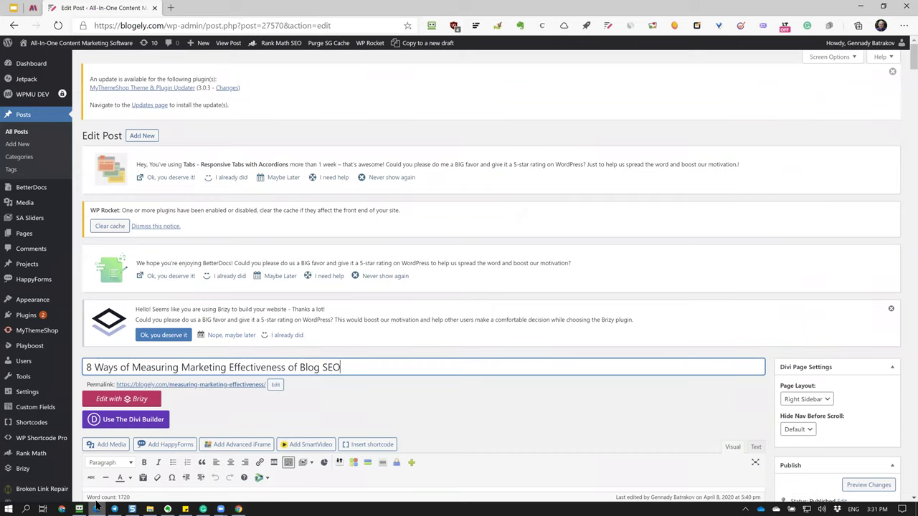
left_click(239, 509)
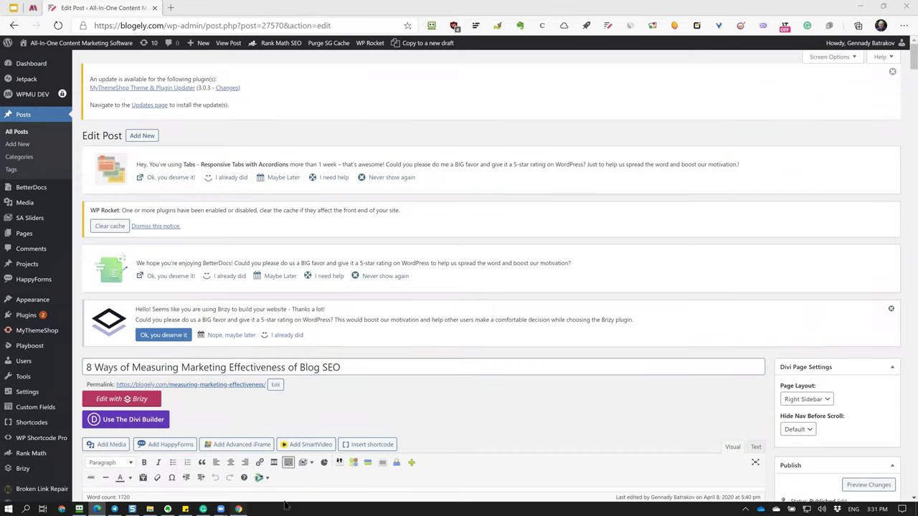
Search My content > Articles for 'measu' and open the D-8 Ways of Measuring article.
left_click(275, 89)
left_click(666, 96)
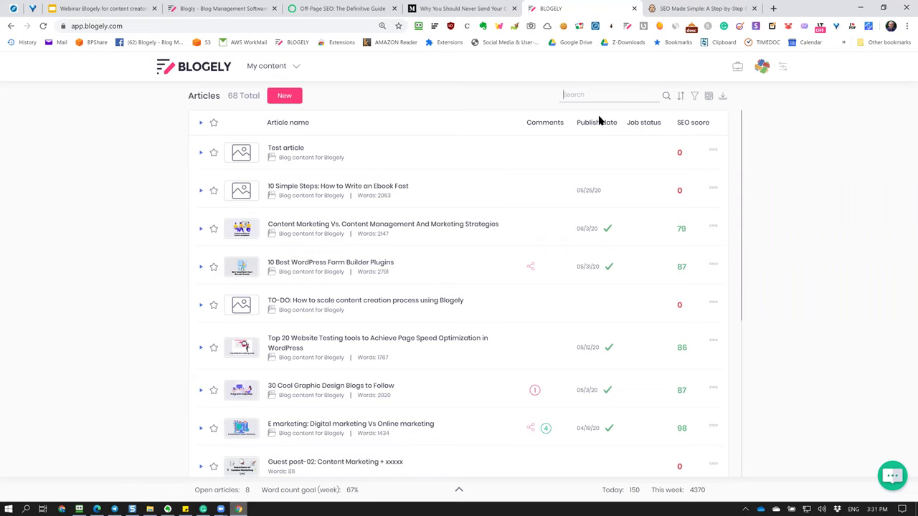
key("Return")
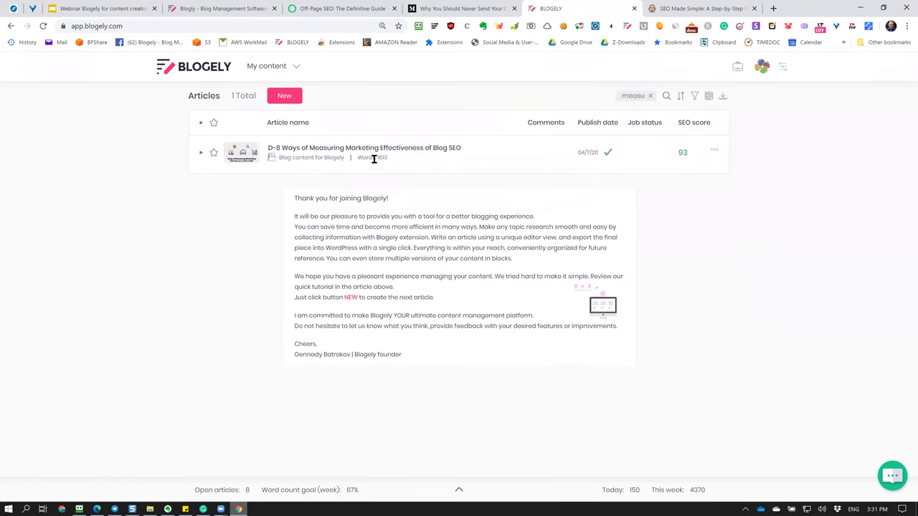
left_click(274, 148)
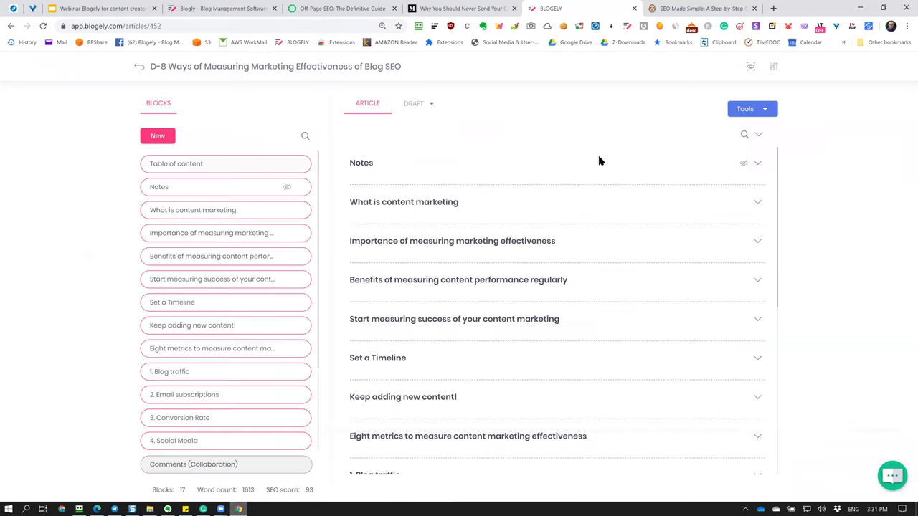
left_click(749, 66)
left_click(738, 93)
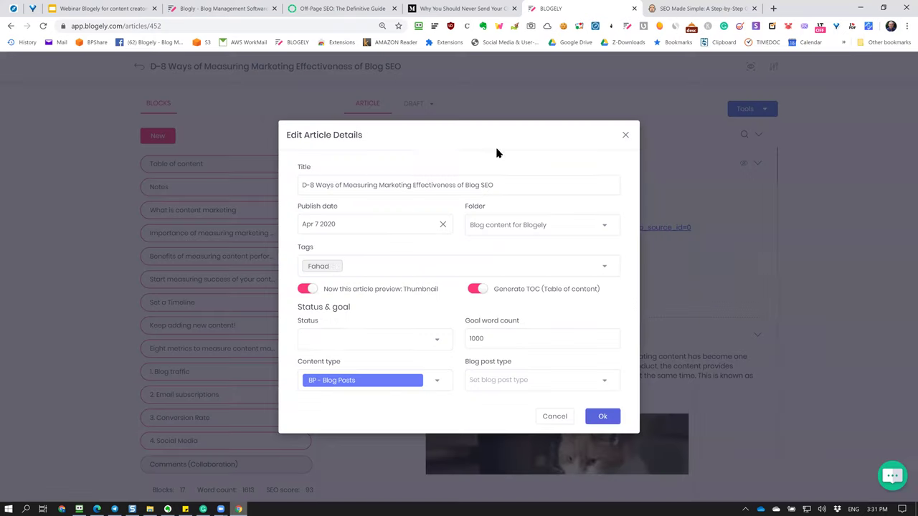
left_click(301, 188)
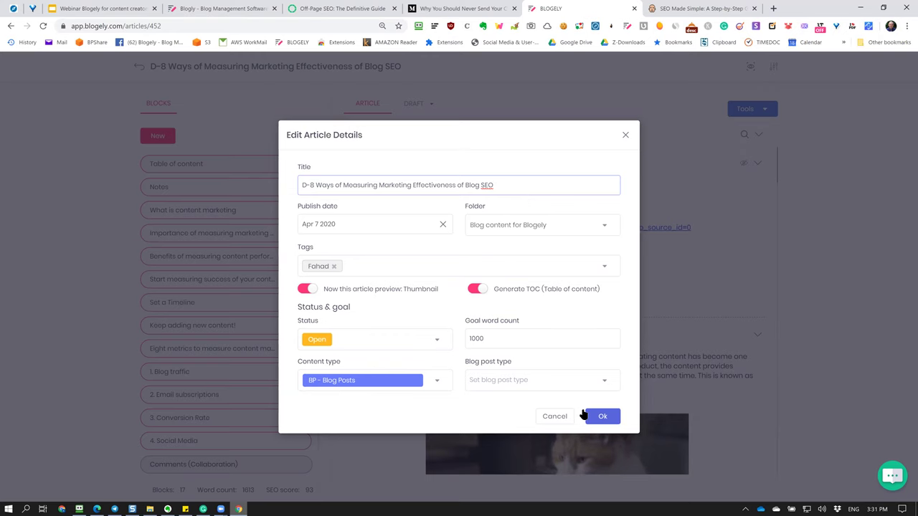
left_click(556, 417)
scroll(598, 362, "down", 4)
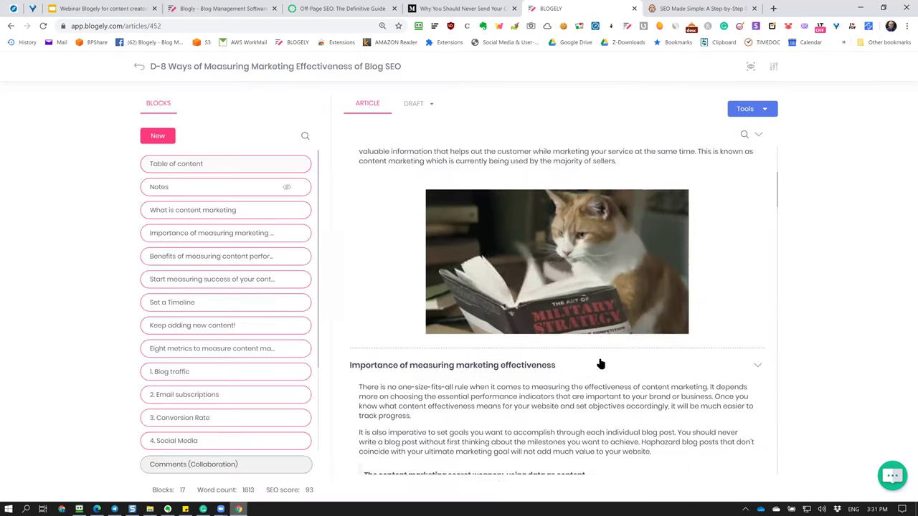
scroll(601, 363, "up", 3)
scroll(585, 319, "down", 2)
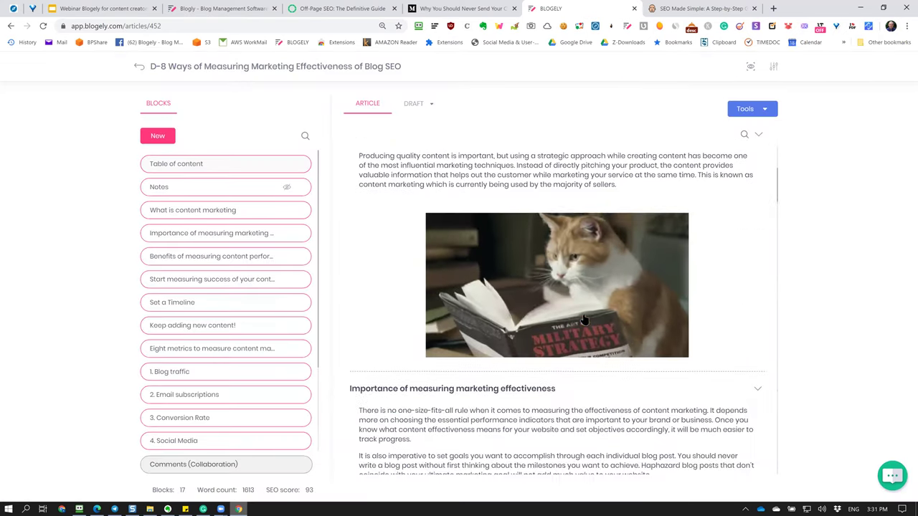
scroll(622, 295, "down", 2)
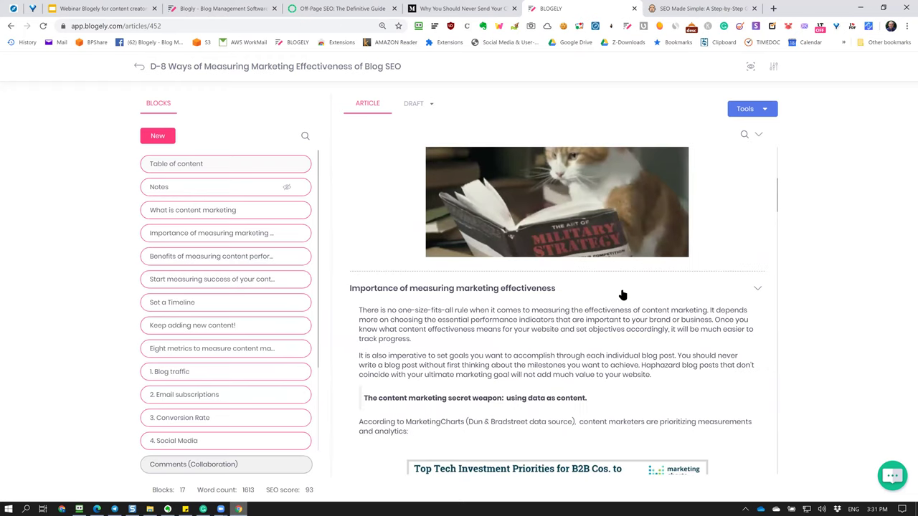
scroll(622, 295, "up", 1)
scroll(622, 295, "down", 1)
scroll(622, 295, "down", 4)
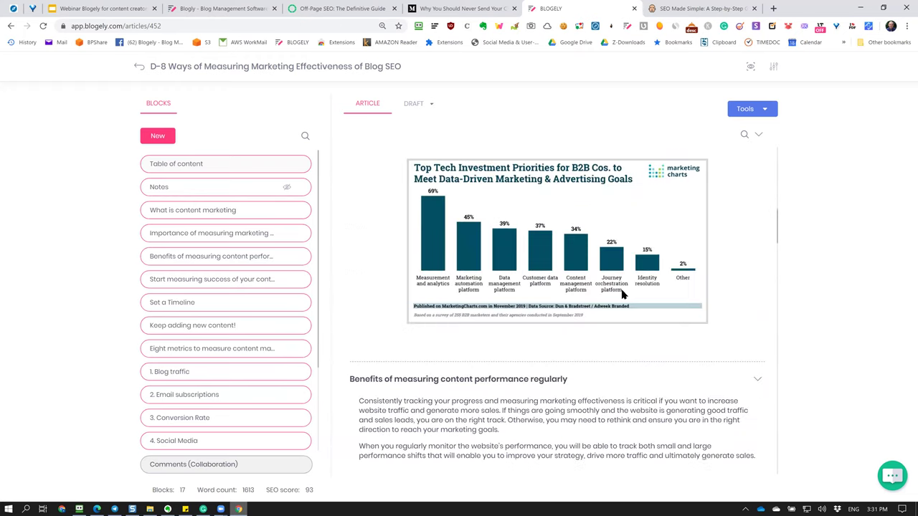
scroll(606, 311, "down", 5)
scroll(606, 311, "down", 2)
left_click_drag(565, 223, 731, 236)
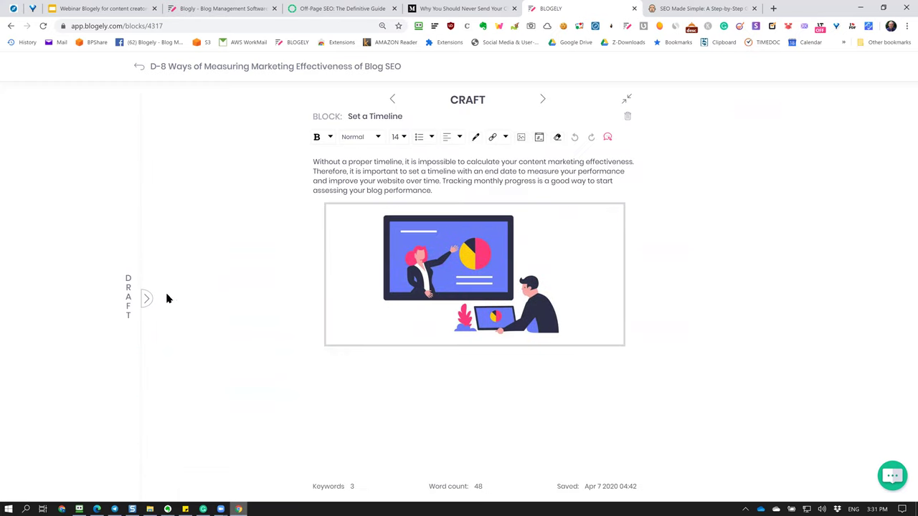
Show the article's Libraries in the DRAFT panel and browse its image and file thumbnails.
left_click(146, 300)
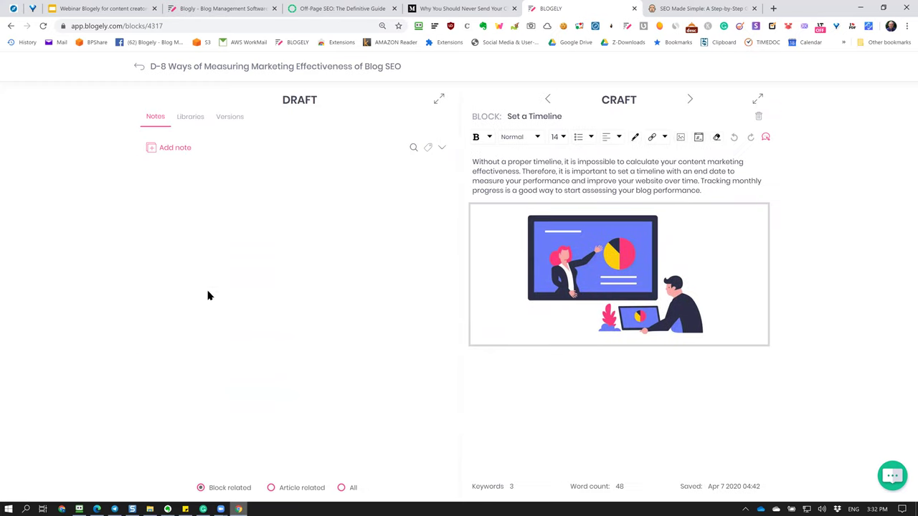
left_click(191, 121)
scroll(342, 266, "down", 10)
scroll(342, 266, "down", 3)
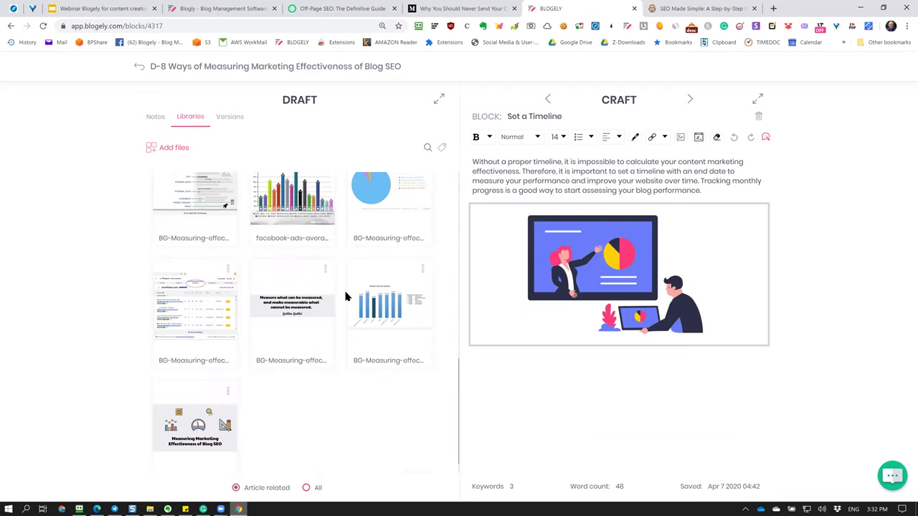
scroll(330, 356, "down", 5)
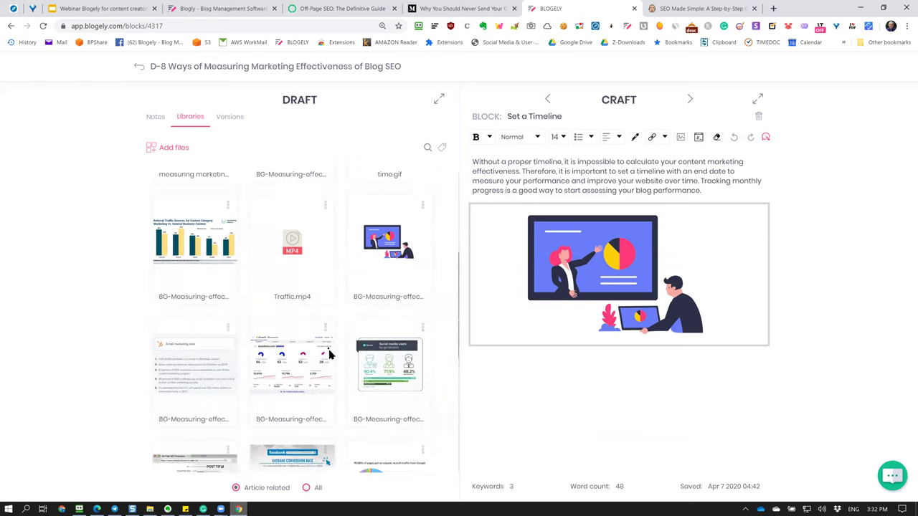
scroll(362, 324, "up", 2)
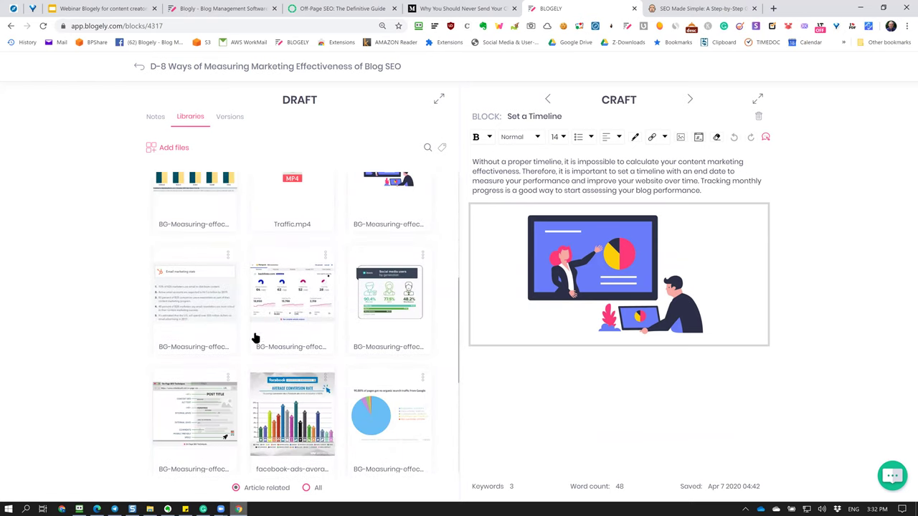
scroll(304, 392, "up", 2)
scroll(304, 392, "down", 2)
Advance to the 'Keep adding new content!' block, expand the editor, then return to the whole article.
mouse_move(589, 287)
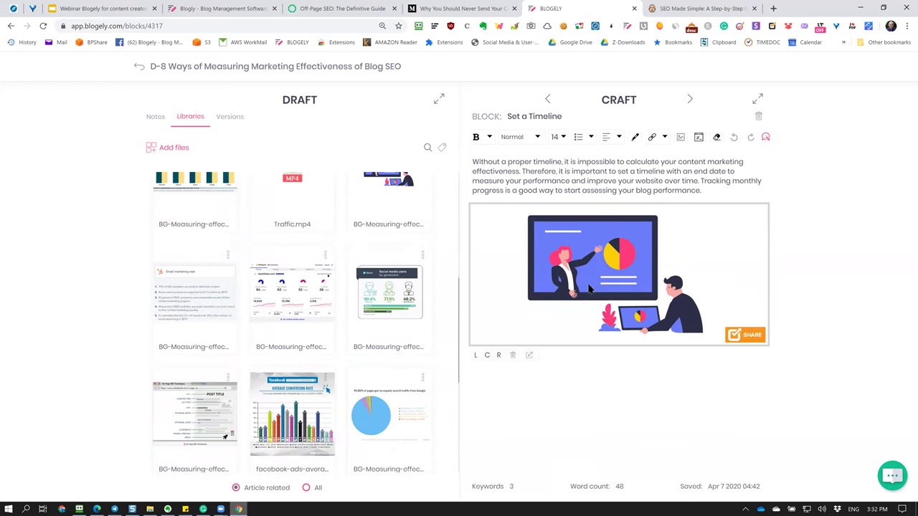
left_click(689, 101)
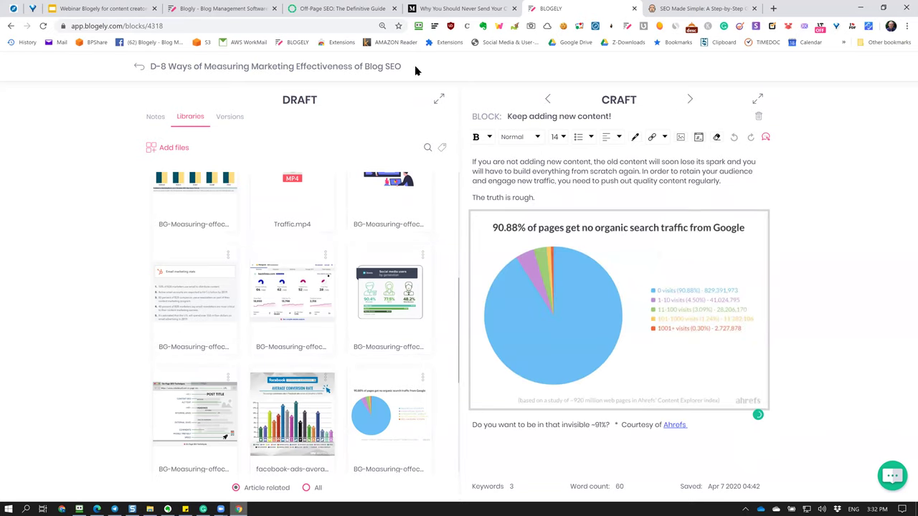
left_click(760, 101)
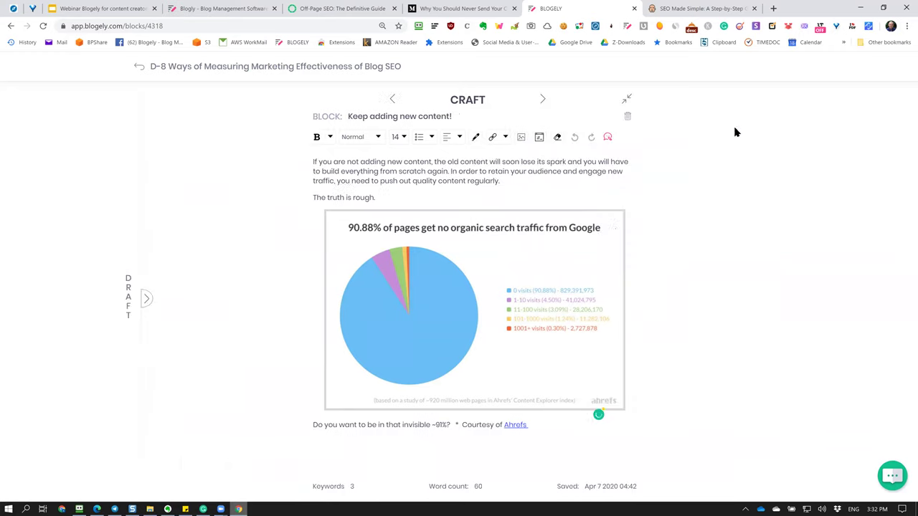
left_click(141, 67)
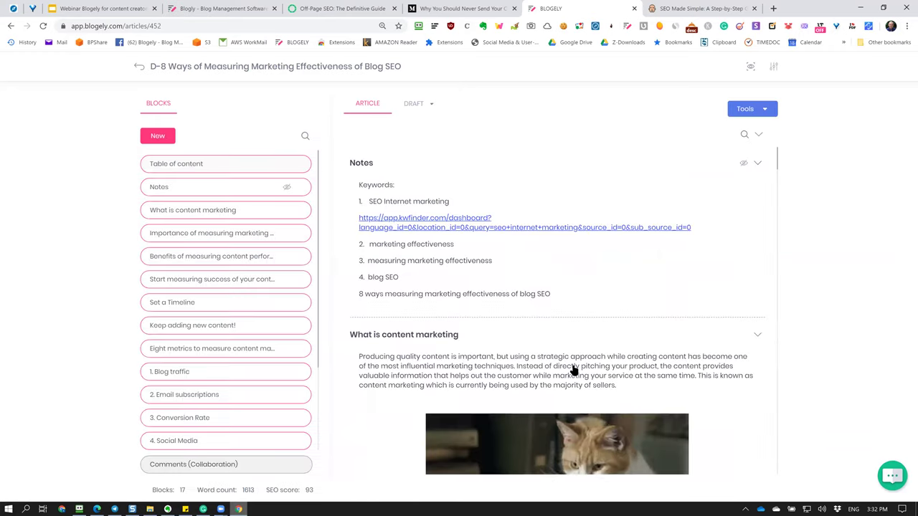
In the Importance block, add a new line of X's after the first paragraph.
scroll(572, 369, "down", 3)
scroll(572, 368, "up", 1)
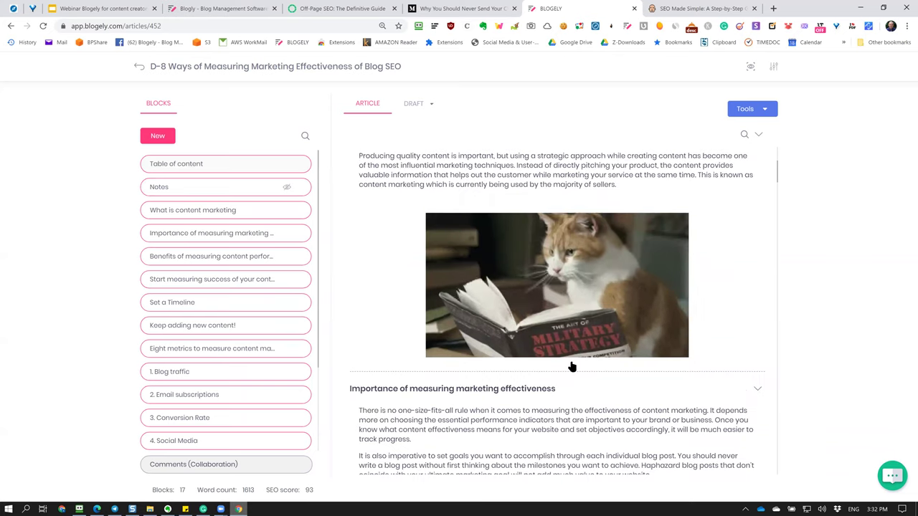
scroll(571, 366, "down", 4)
scroll(572, 352, "up", 1)
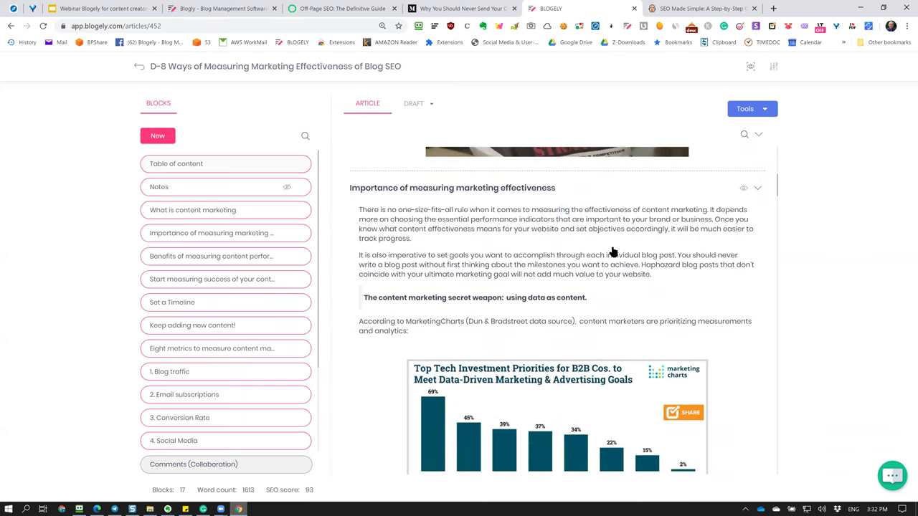
left_click(613, 251)
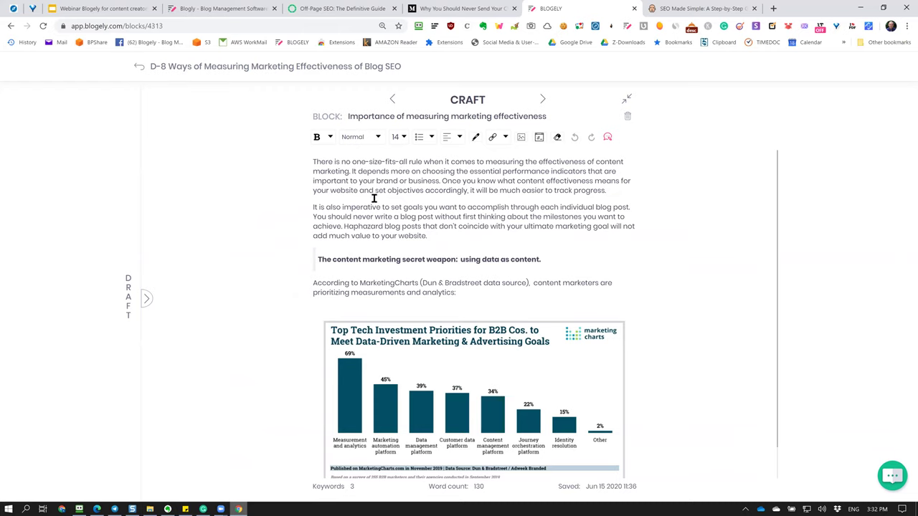
key("Return")
type("zdfdfgrsdrgf")
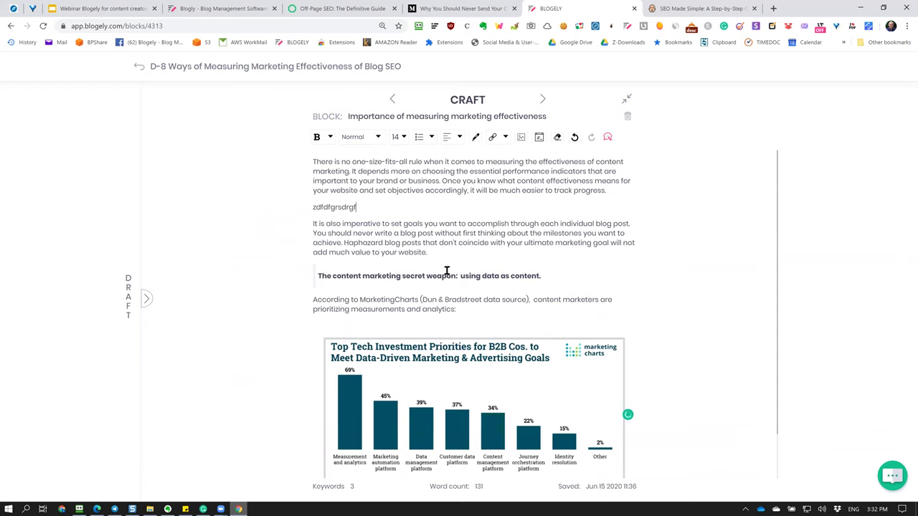
left_click_drag(380, 202, 254, 218)
type("XXXXXXXXXXXXXXXXX")
left_click_drag(399, 207, 290, 205)
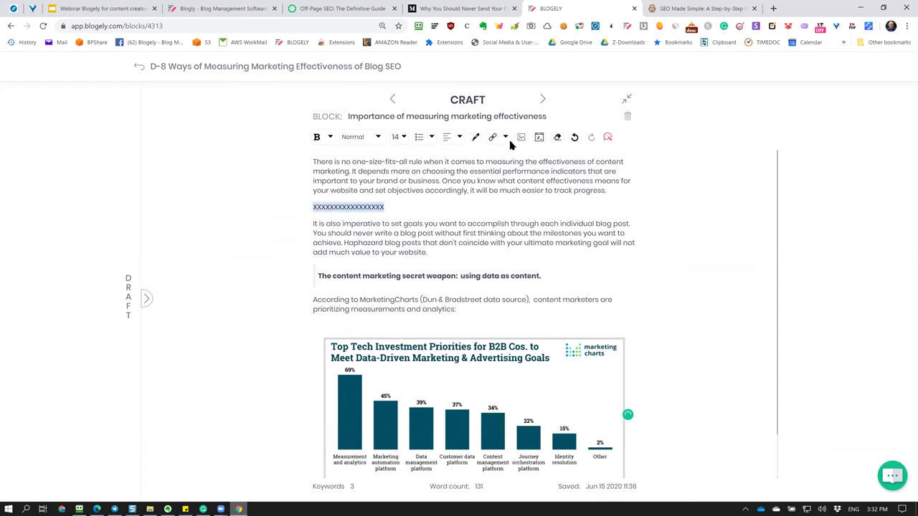
Highlight the X line in yellow and add an empty line below it.
left_click(476, 137)
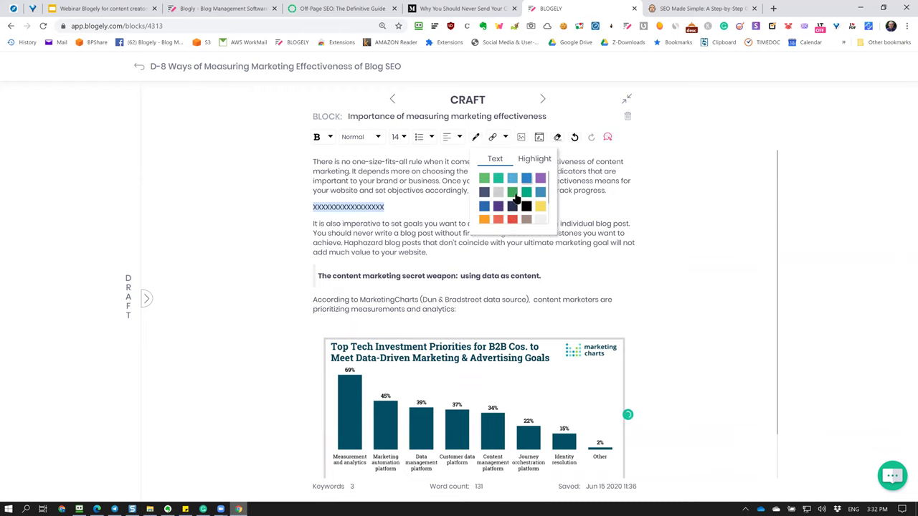
left_click(411, 239)
left_click_drag(409, 207, 312, 207)
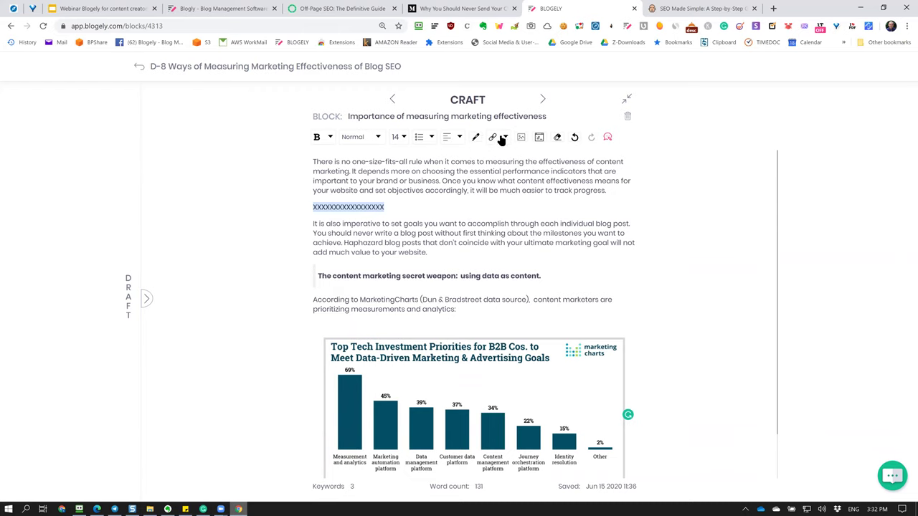
left_click(475, 137)
left_click(535, 159)
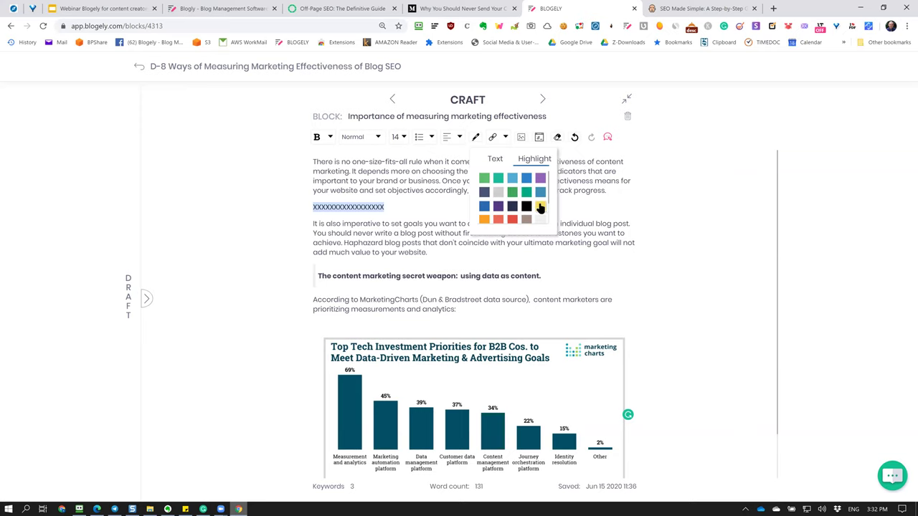
left_click(540, 207)
left_click(476, 137)
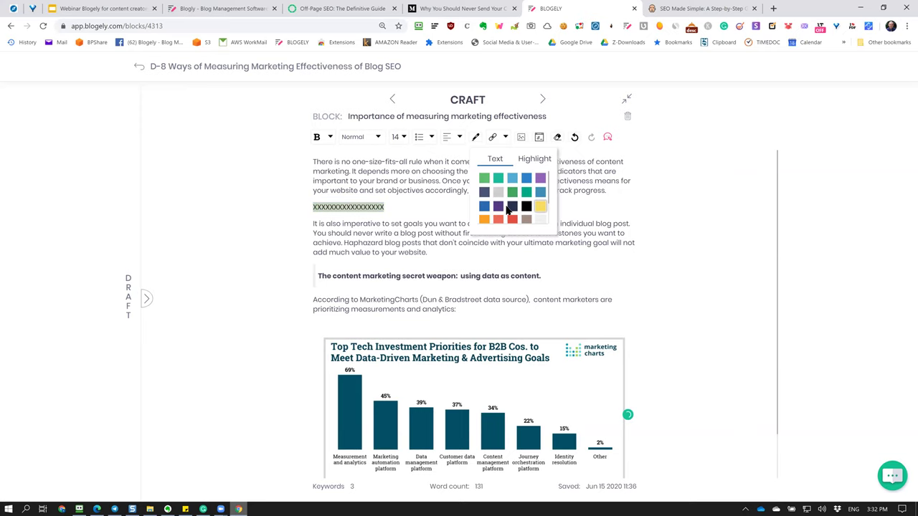
left_click(540, 207)
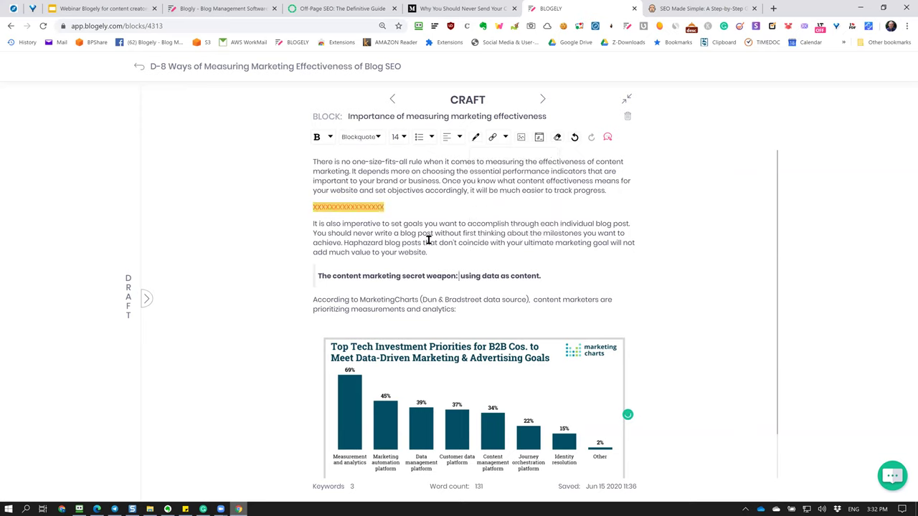
double_click(344, 203)
left_click(390, 271)
left_click(433, 202)
key("Return")
left_click(148, 299)
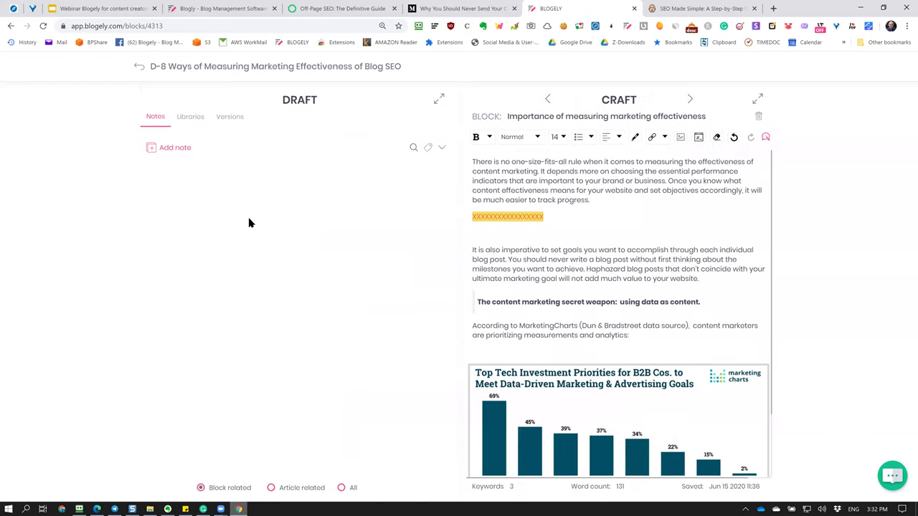
Copy the Ways of Measuring header image from Libraries into the block.
left_click(190, 117)
left_click(228, 189)
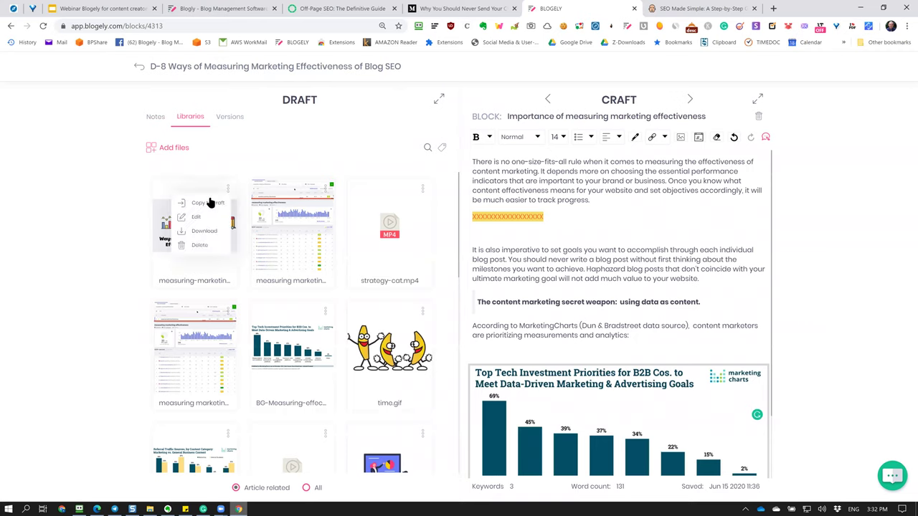
left_click(207, 203)
scroll(500, 371, "down", 4)
scroll(506, 330, "up", 2)
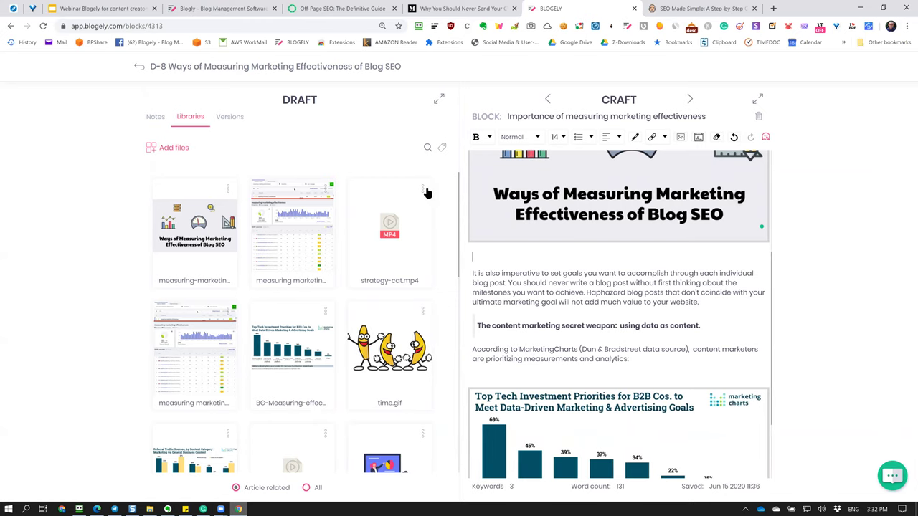
Insert strategy-cat.mp4 into the block, looping and muted with no controls.
left_click(426, 190)
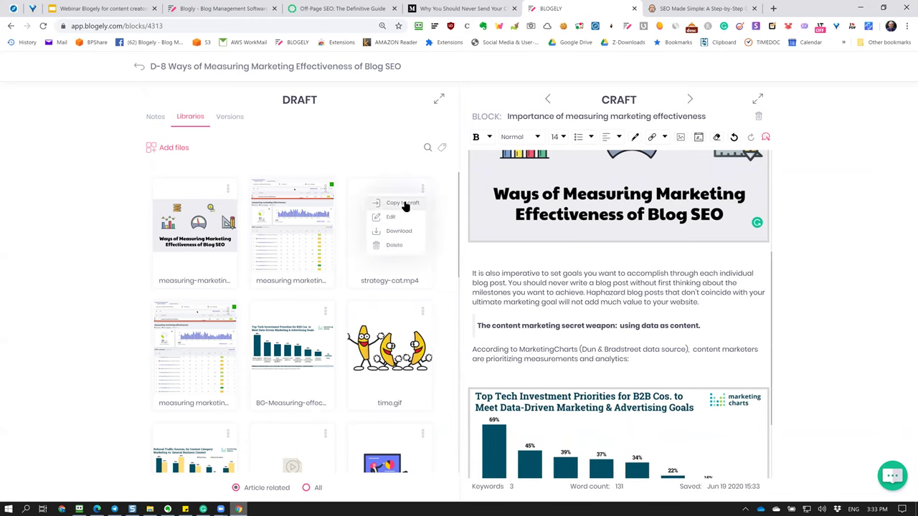
left_click(404, 204)
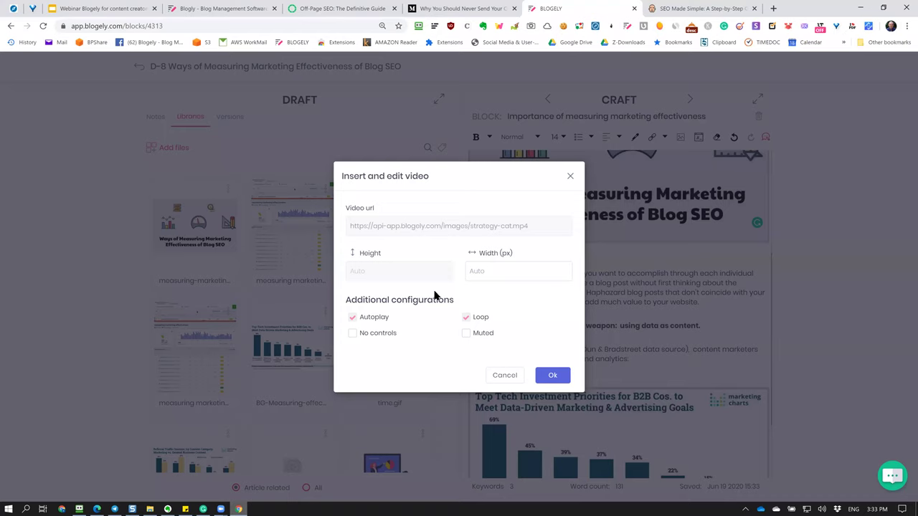
left_click(352, 318)
left_click(353, 334)
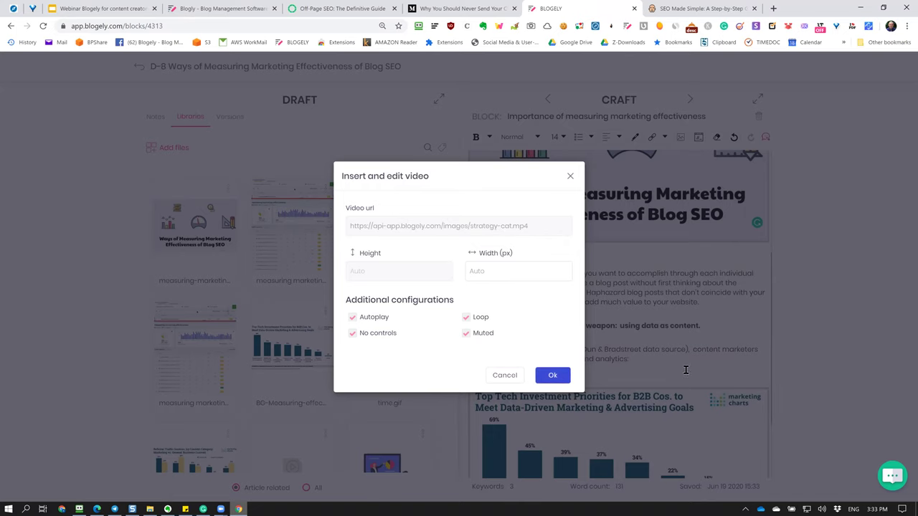
key("Return")
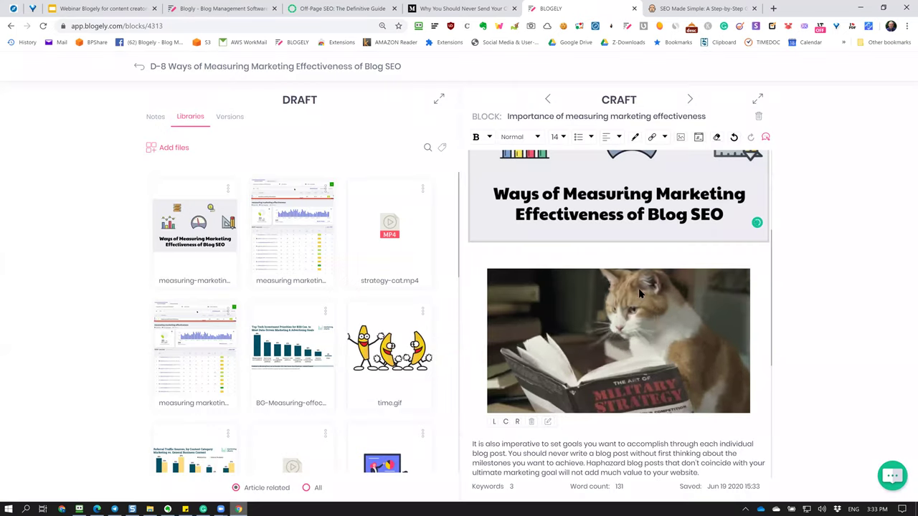
scroll(648, 344, "down", 1)
Review the yellow X line, header image and strategy-cat video in the Importance block.
scroll(652, 373, "up", 1)
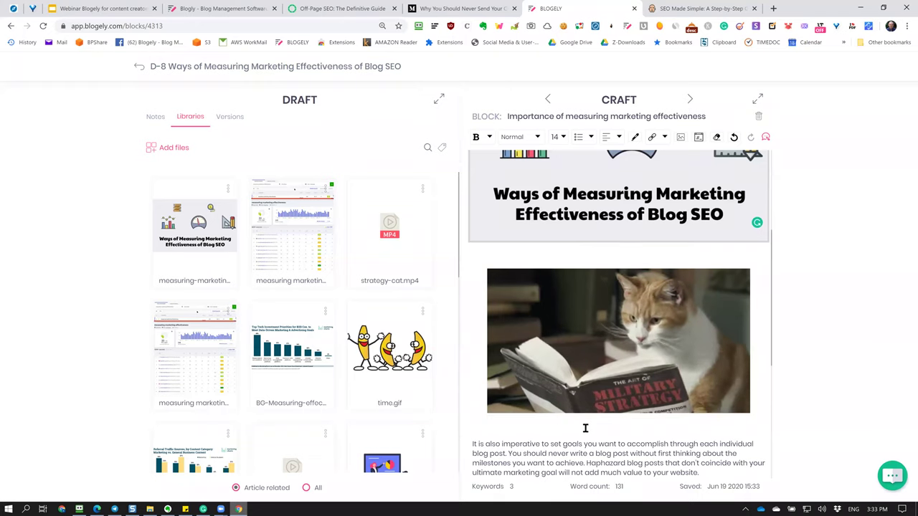
mouse_move(573, 407)
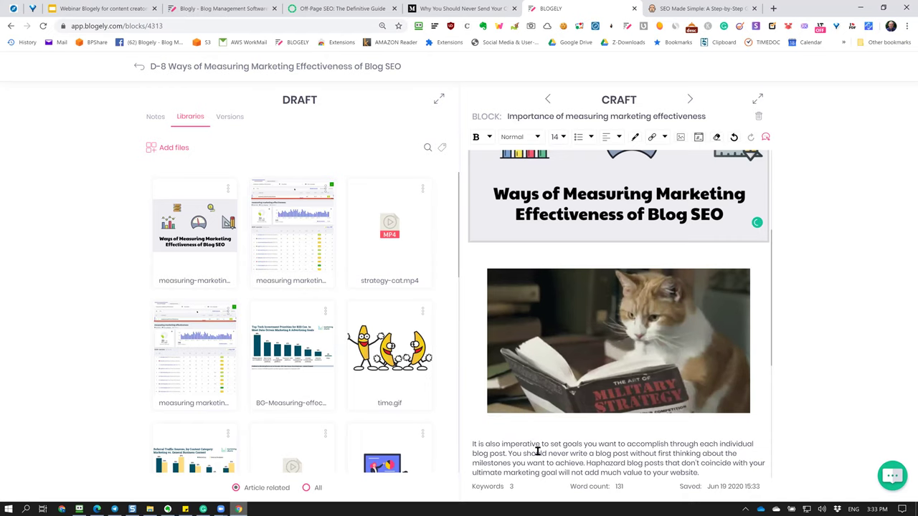
scroll(539, 444, "up", 3)
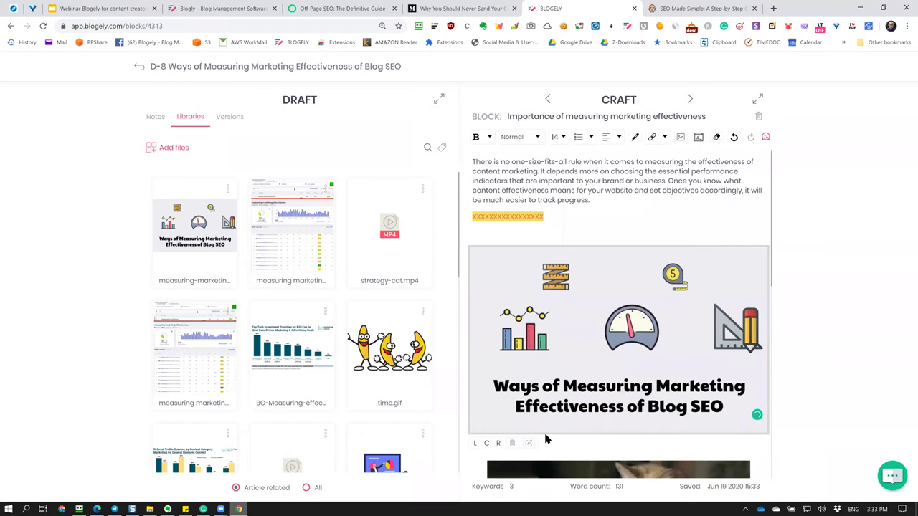
scroll(545, 439, "down", 5)
left_click(563, 369)
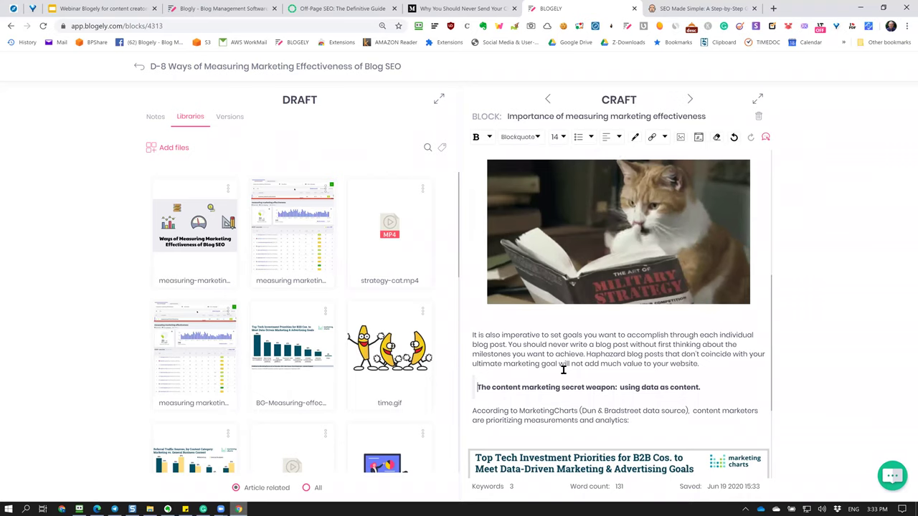
scroll(562, 383, "up", 2)
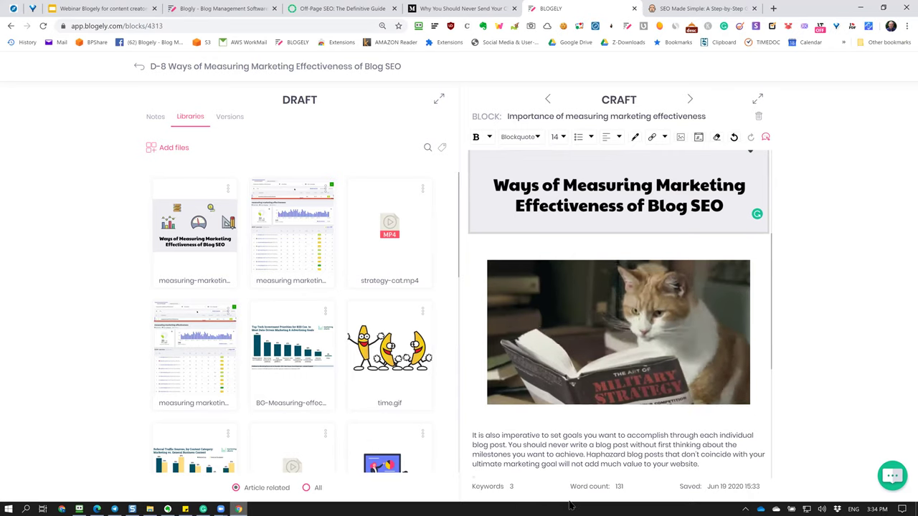
mouse_move(665, 360)
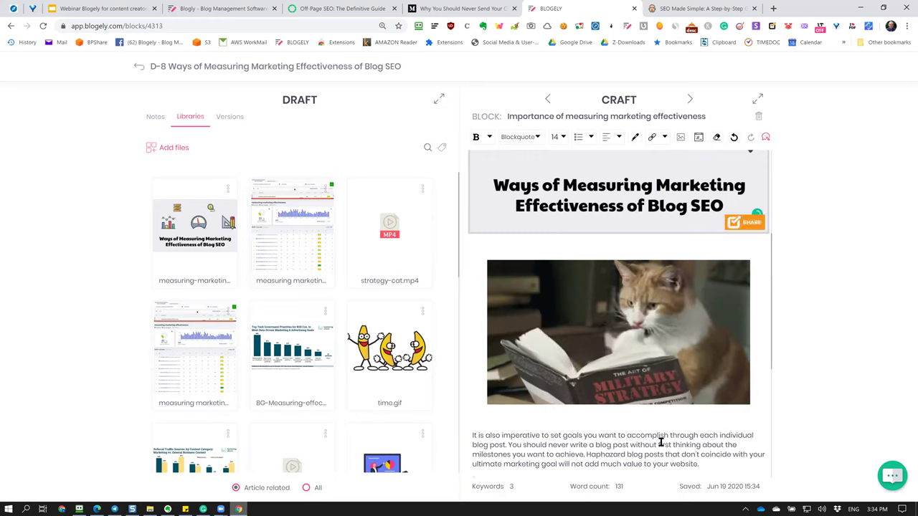
left_click(570, 422)
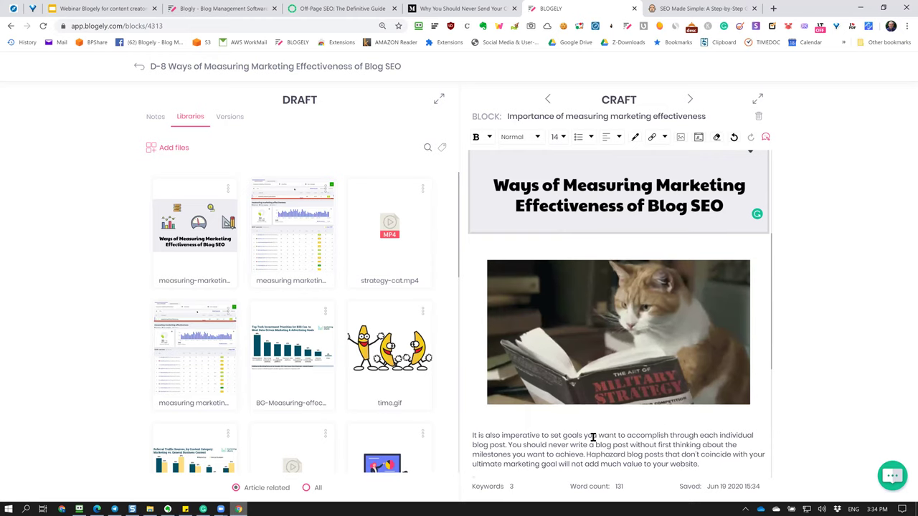
Go back from the Importance block to the full D-8 article view.
scroll(593, 437, "up", 3)
scroll(593, 438, "down", 5)
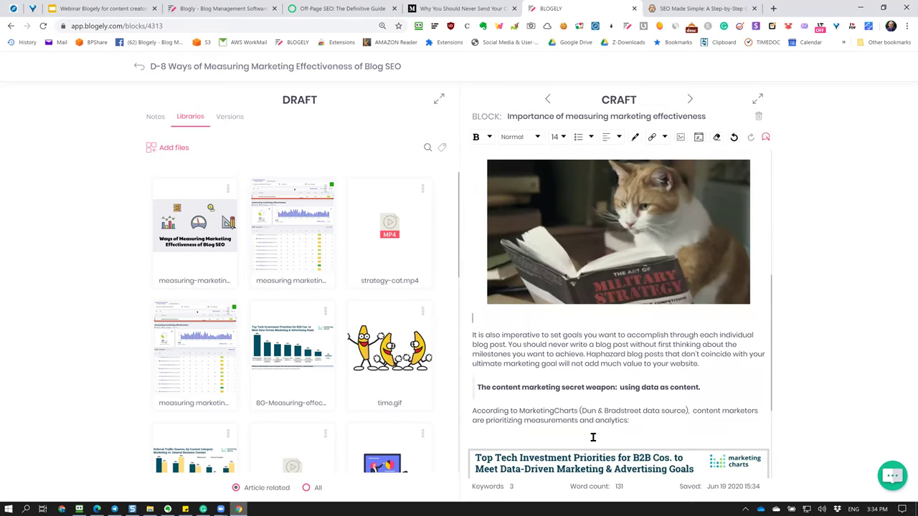
scroll(593, 437, "up", 5)
scroll(593, 437, "down", 1)
scroll(593, 437, "up", 1)
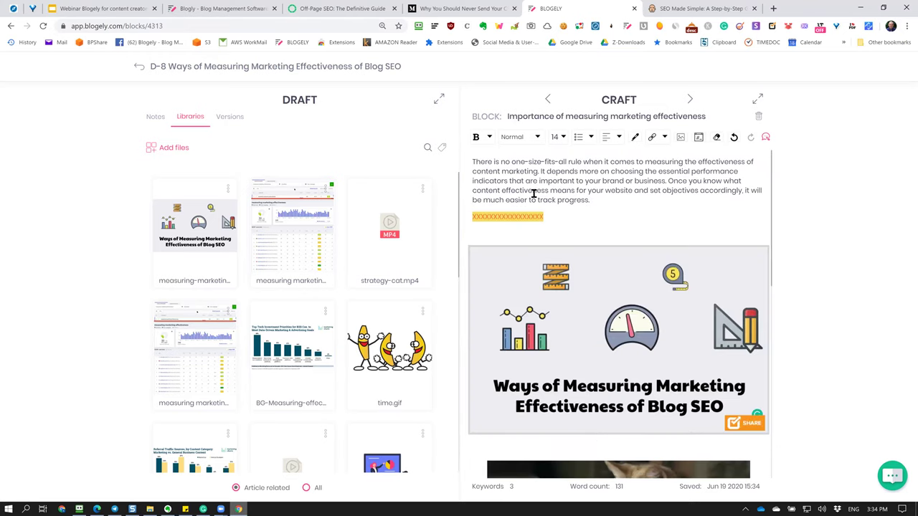
scroll(550, 399, "down", 3)
scroll(633, 248, "up", 3)
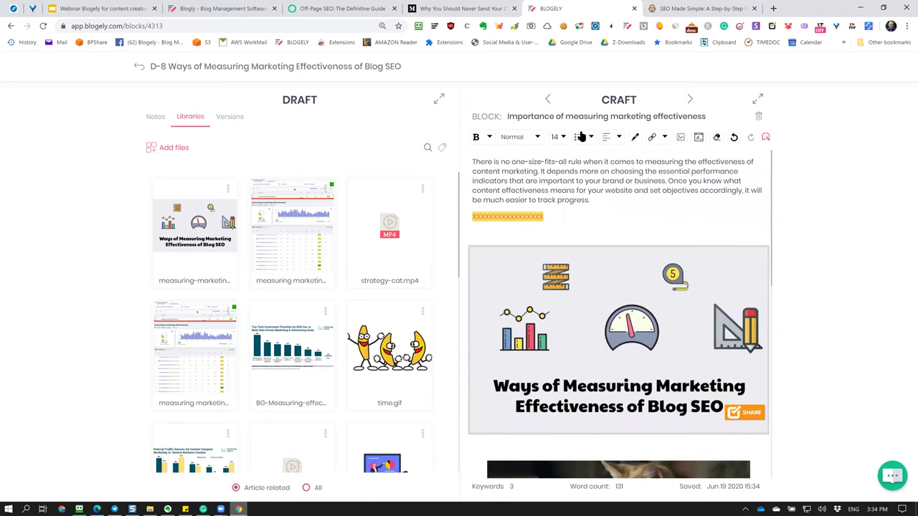
left_click(377, 68)
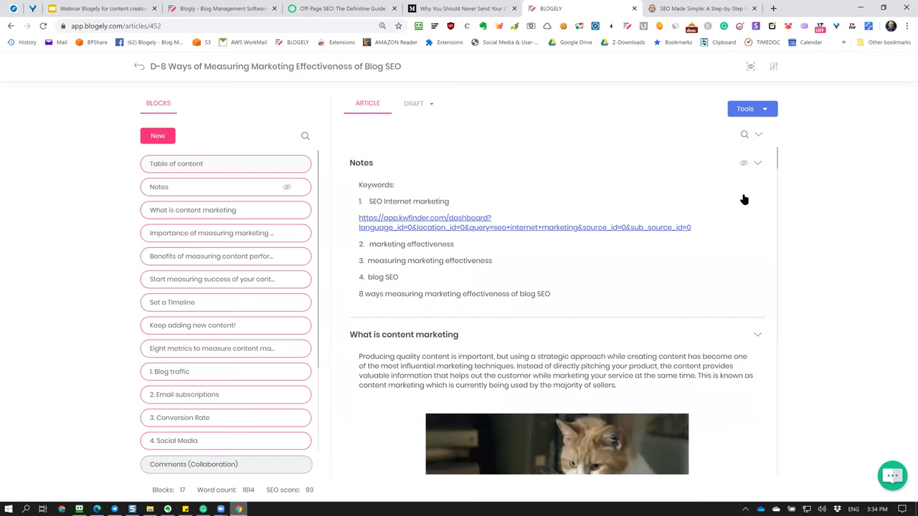
Show the article's Tools dropdown with Post a job, SEO optimize and Publish & distribute.
left_click(760, 114)
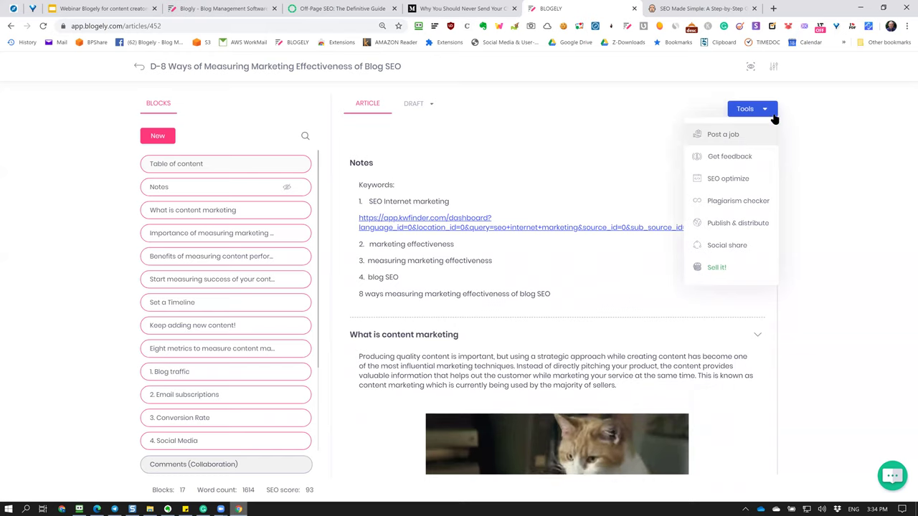
left_click(785, 91)
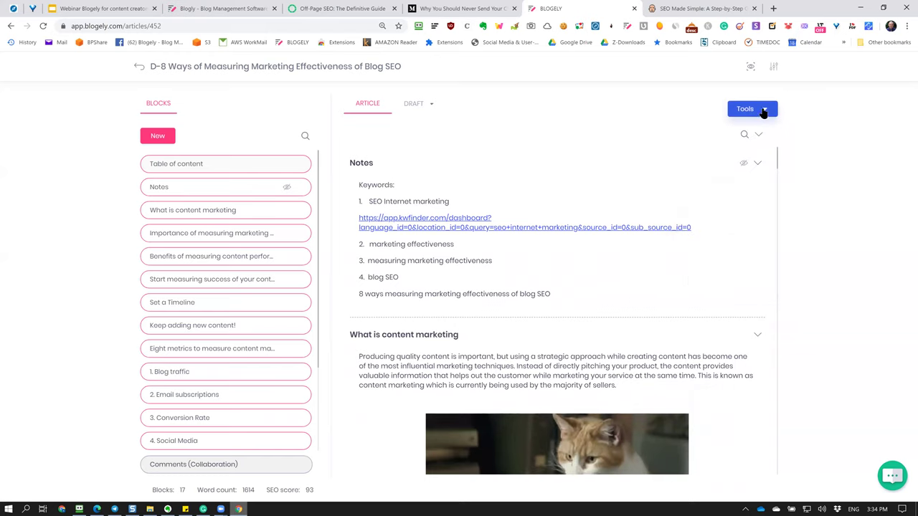
left_click(763, 111)
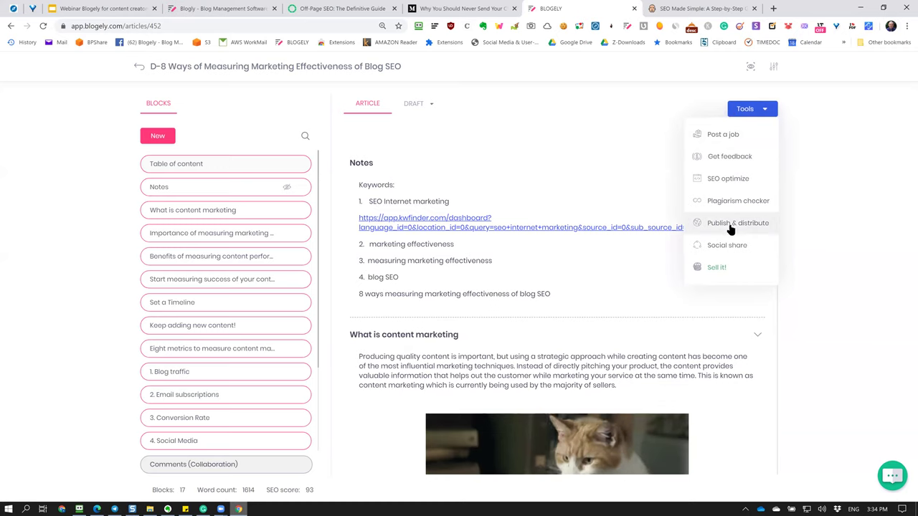
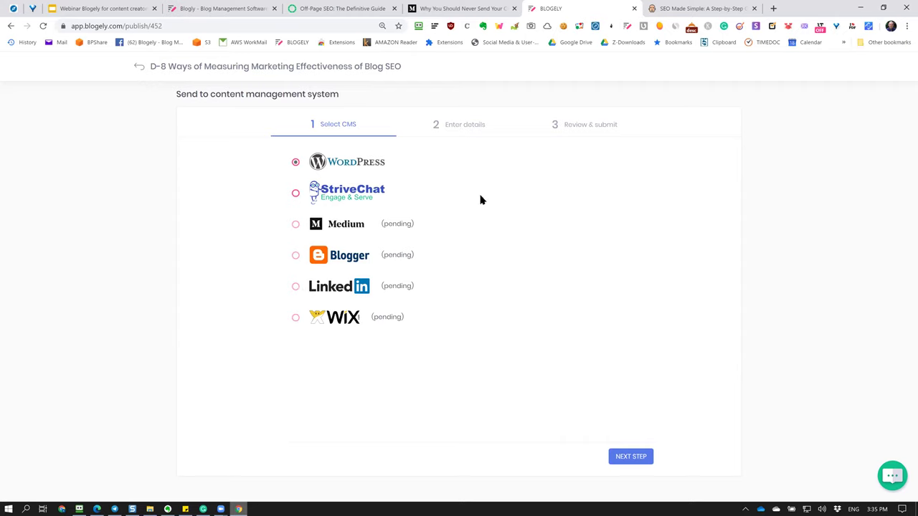
Move to the publishing details and set the post status to Published.
left_click(637, 458)
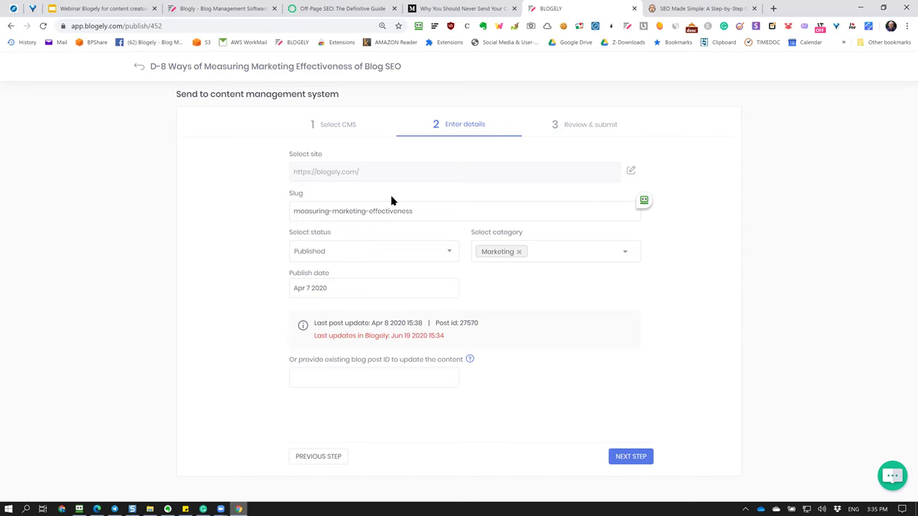
left_click(444, 258)
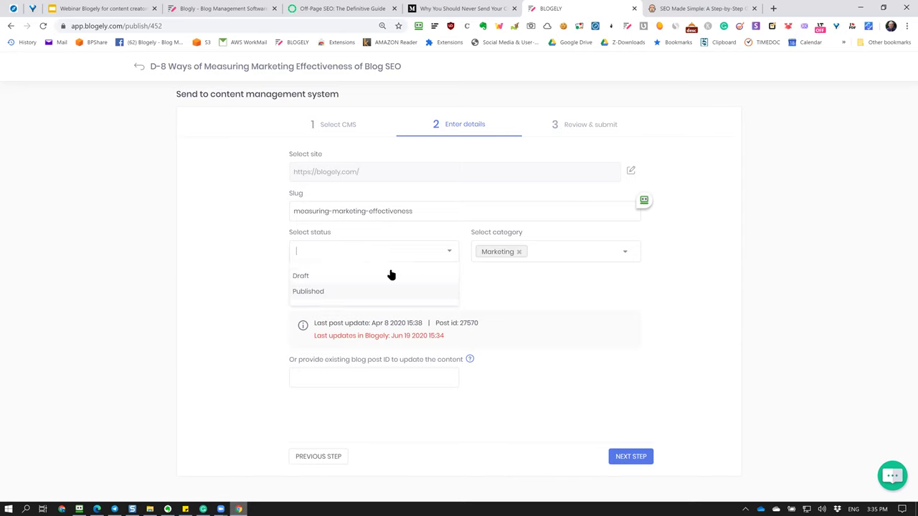
left_click(307, 291)
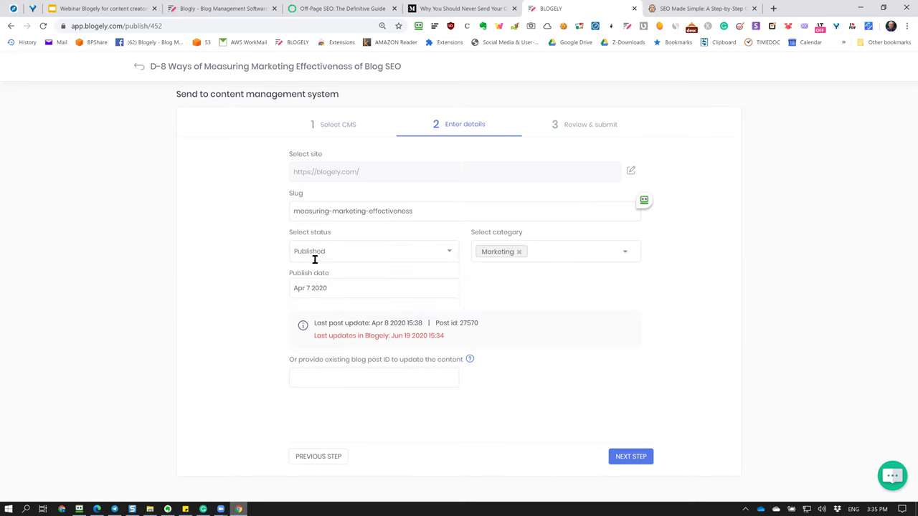
left_click(408, 256)
left_click(340, 277)
left_click(416, 252)
left_click(315, 288)
Keep the Marketing category and the Apr 7 2020 publish date.
left_click(619, 254)
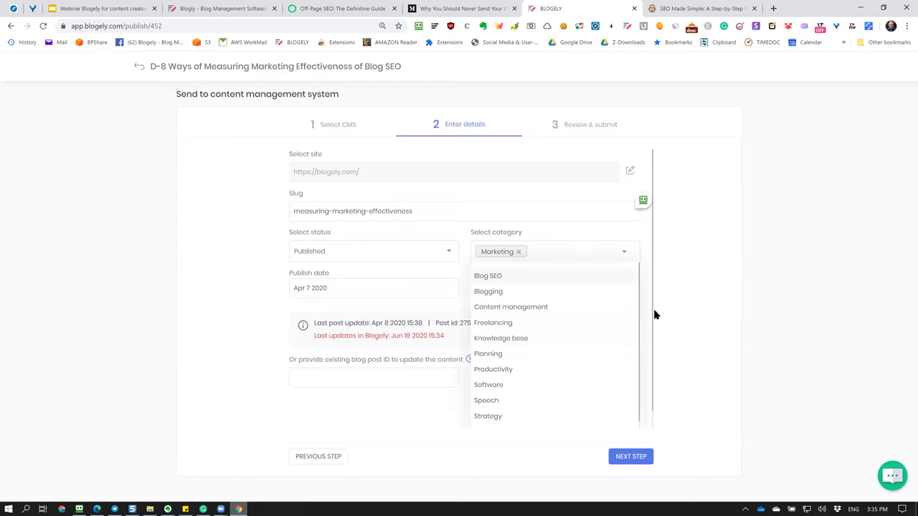
scroll(566, 370, "down", 1)
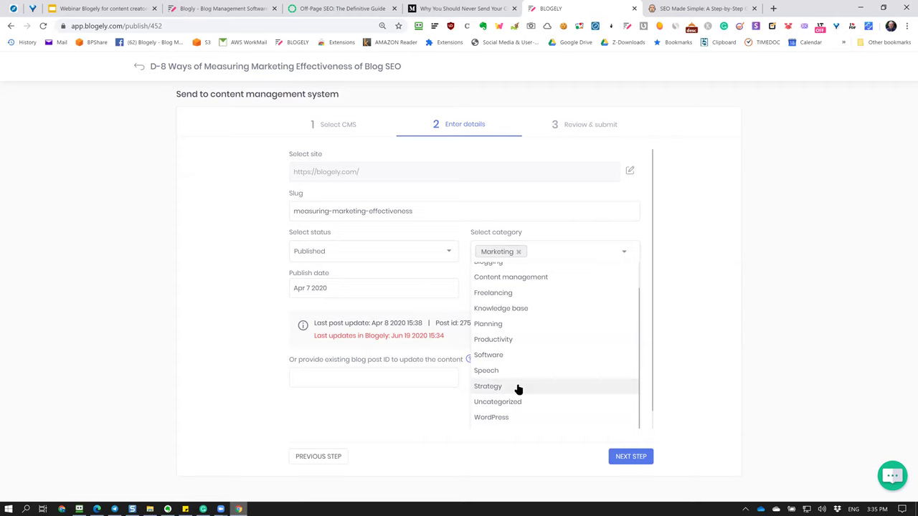
scroll(619, 342, "up", 2)
left_click(760, 318)
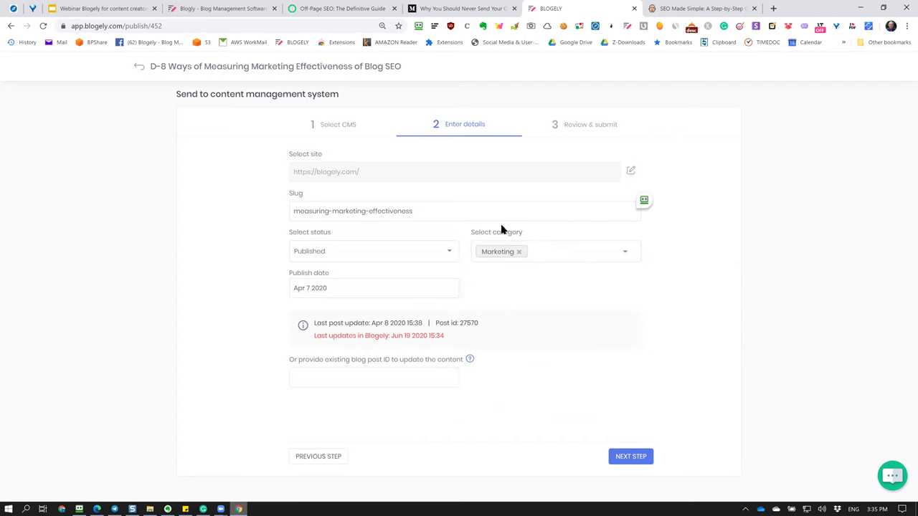
left_click(395, 286)
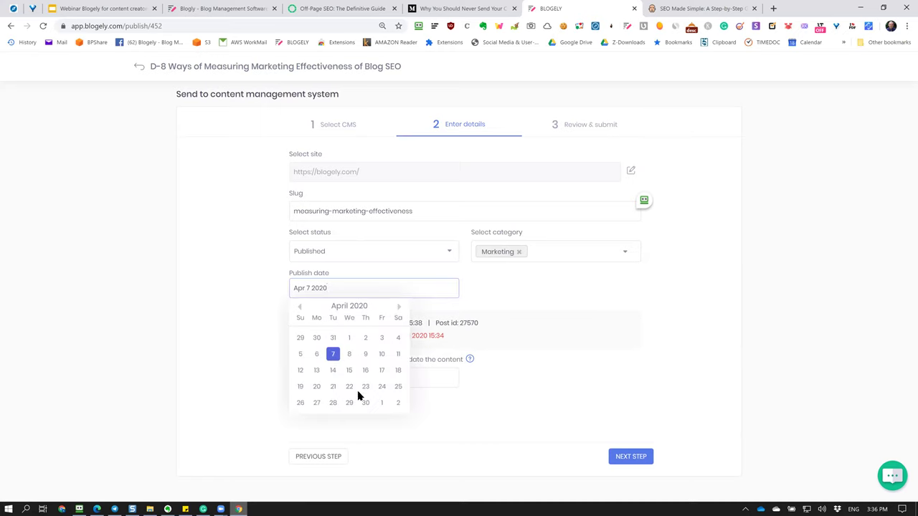
left_click(205, 335)
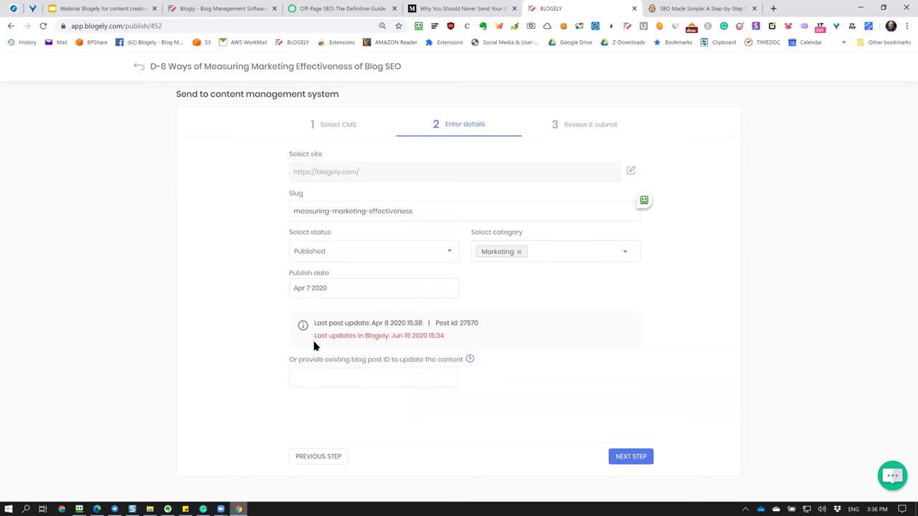
Highlight the Last updates lines, then advance to the Review & submit step.
mouse_move(314, 333)
left_mouse_down()
mouse_move(428, 332)
mouse_move(461, 338)
mouse_move(470, 351)
left_mouse_up()
left_click(401, 344)
left_click_drag(340, 323, 404, 322)
left_click(427, 350)
left_click(634, 462)
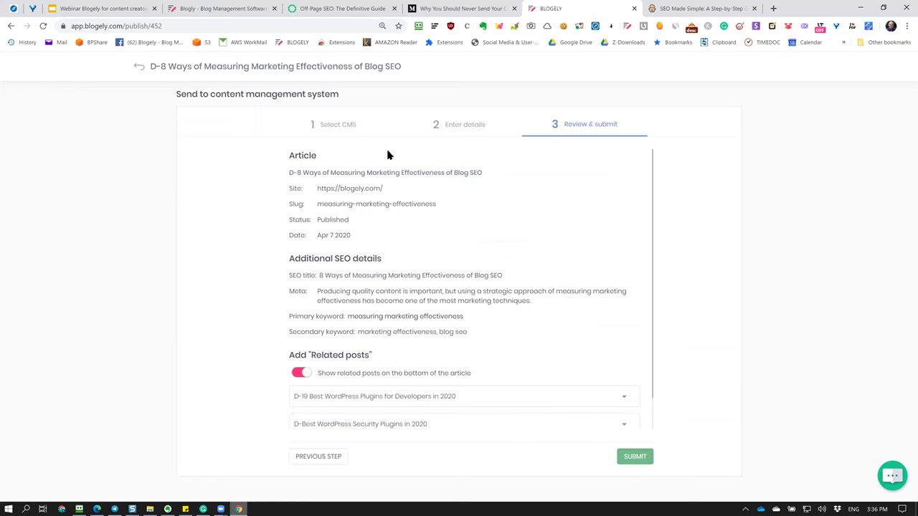
Add D-19 Best WordPress Plugins for Developers in 2020 as first related post and submit.
scroll(373, 330, "down", 1)
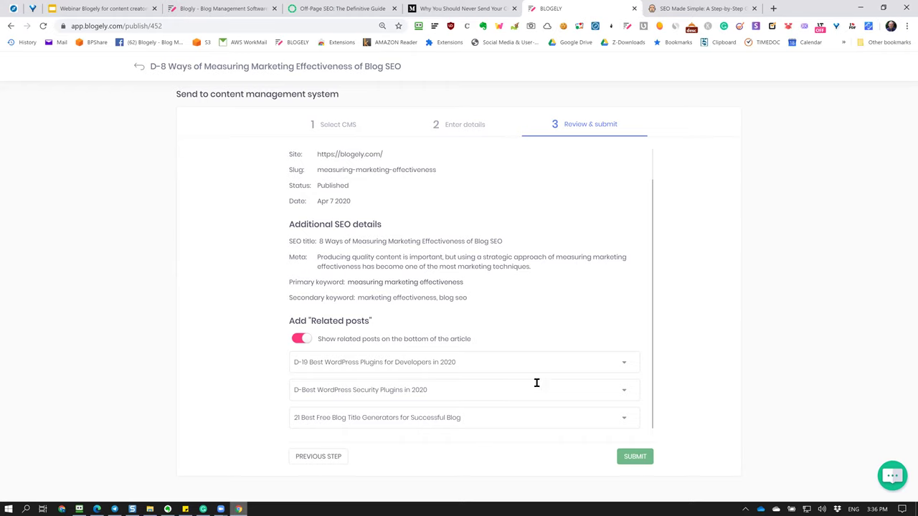
left_click(538, 360)
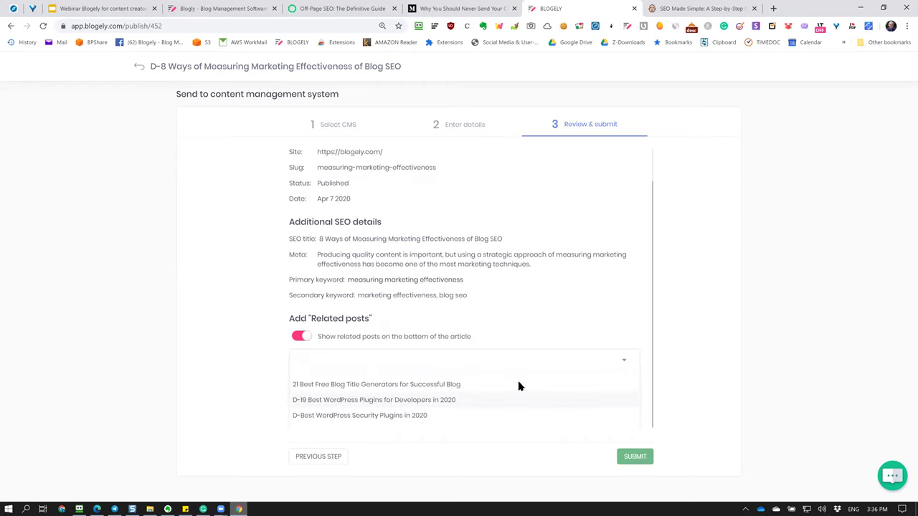
left_click(413, 404)
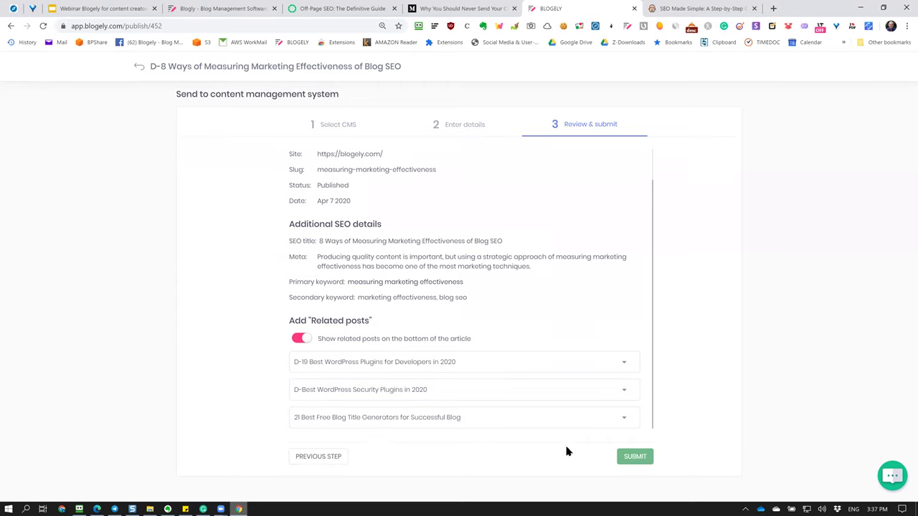
left_click(634, 464)
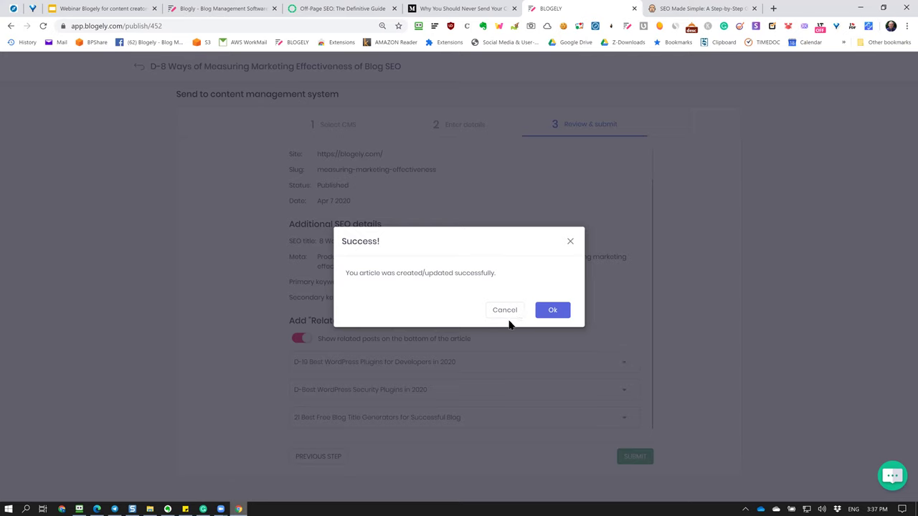
left_click(560, 315)
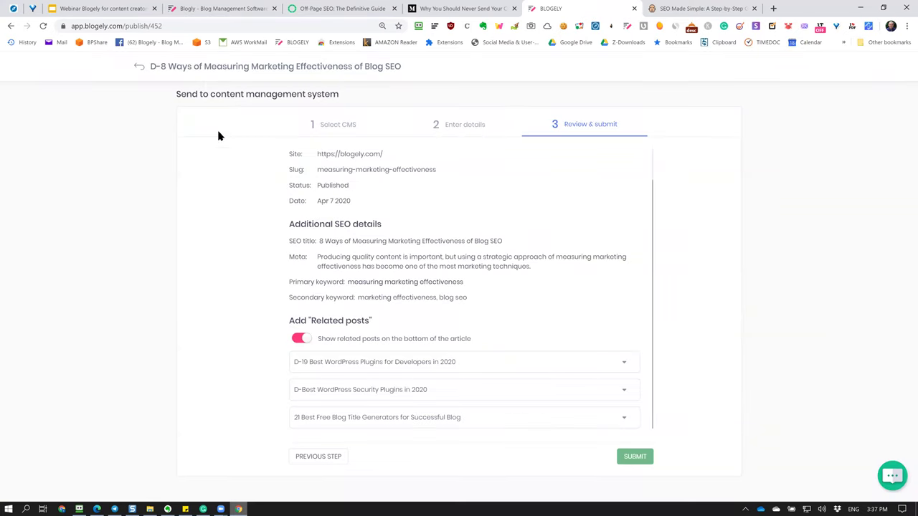
left_click(96, 508)
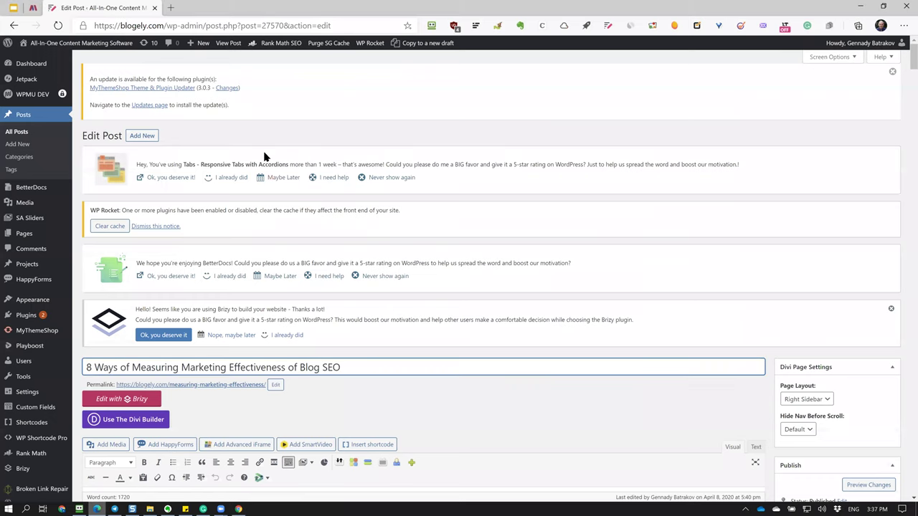
Open the blogely.com home page in a new tab and go to its BLOG page.
left_click(172, 9)
type("b")
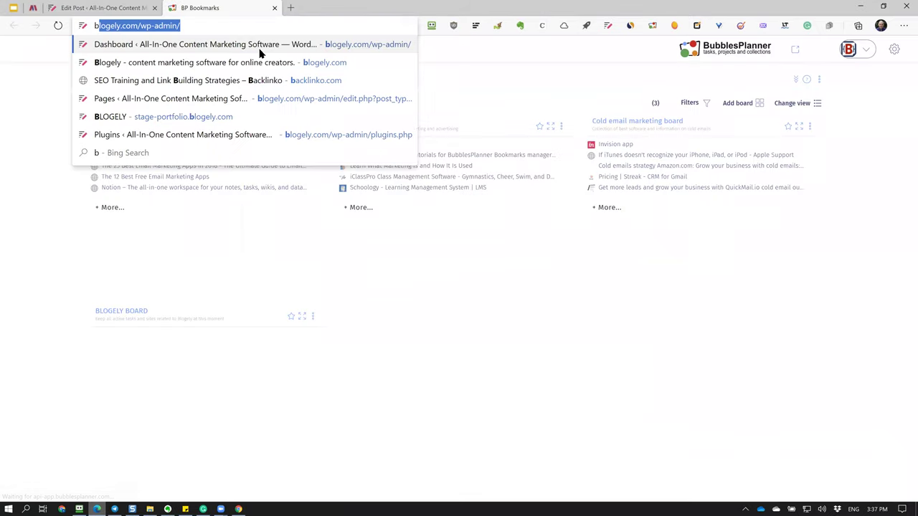
type("loge")
left_click(260, 50)
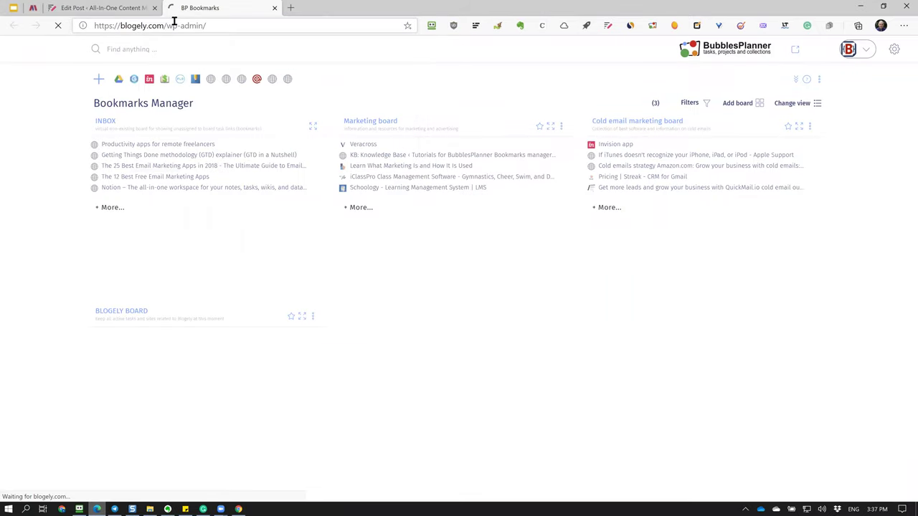
left_click_drag(165, 25, 208, 25)
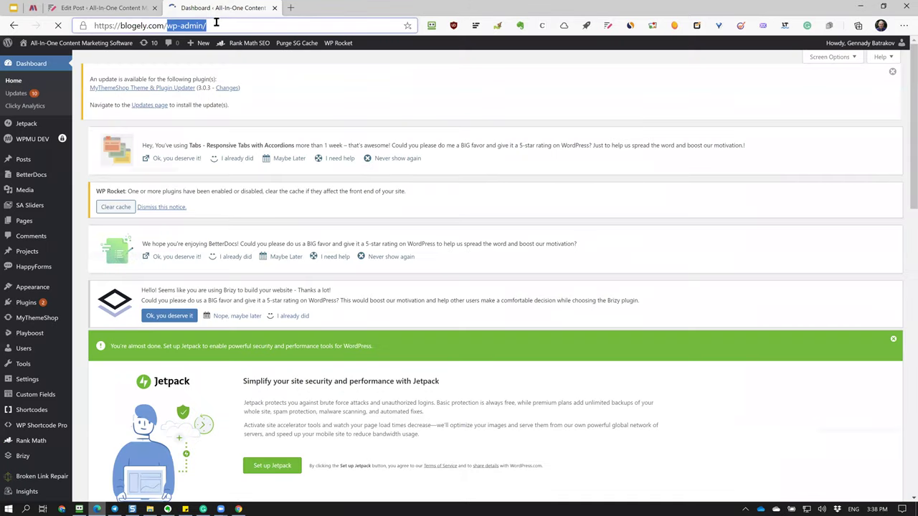
key("BackSpace")
key("Return")
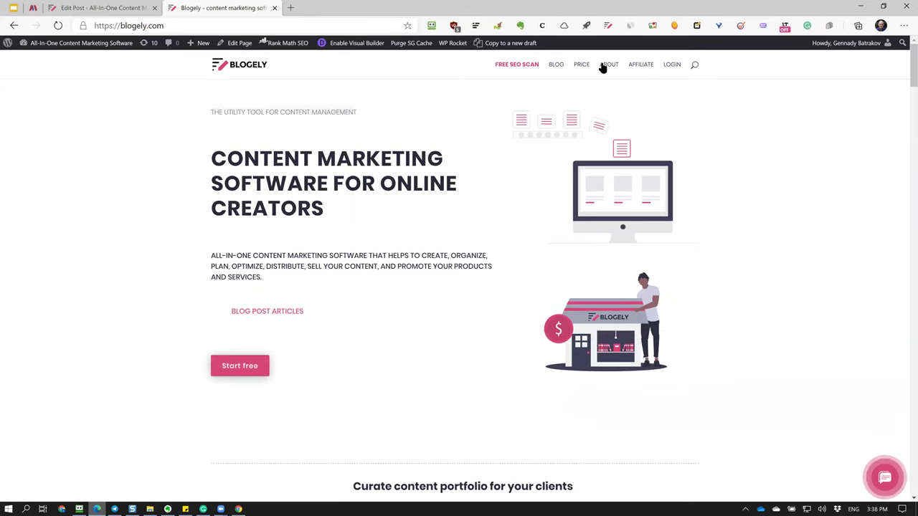
left_click(555, 67)
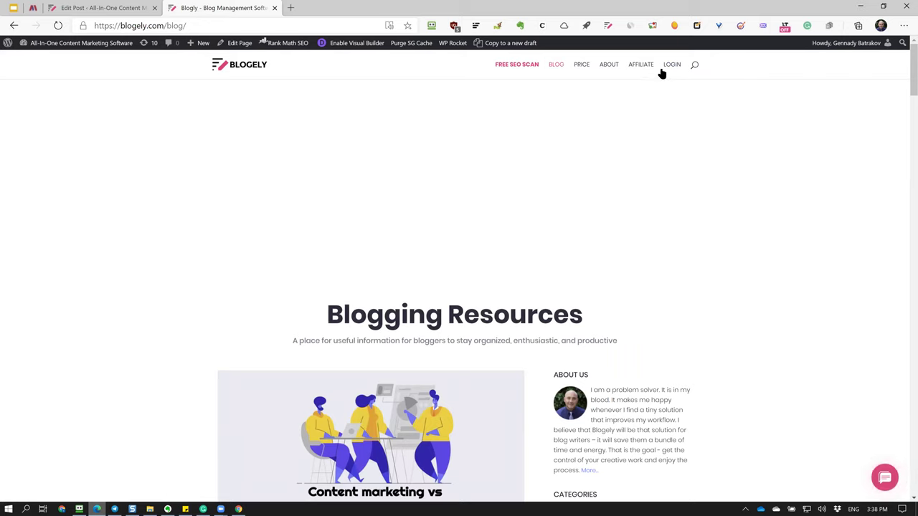
Search the blog for 'measur' and open the measuring marketing effectiveness post.
left_click(695, 68)
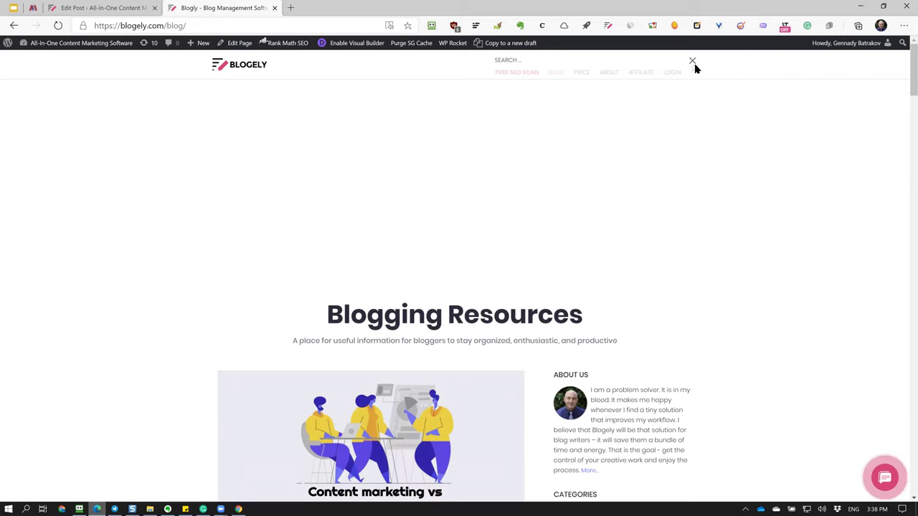
type("measur")
key("Return")
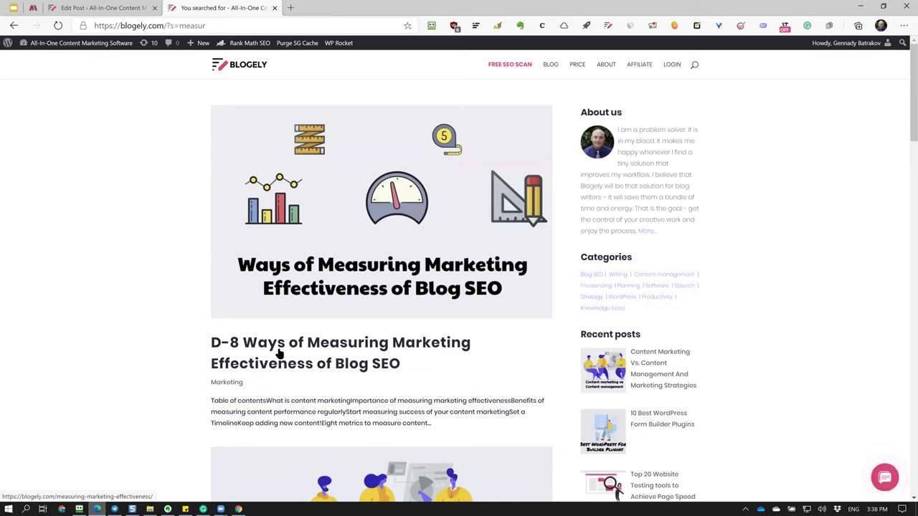
left_click(367, 283)
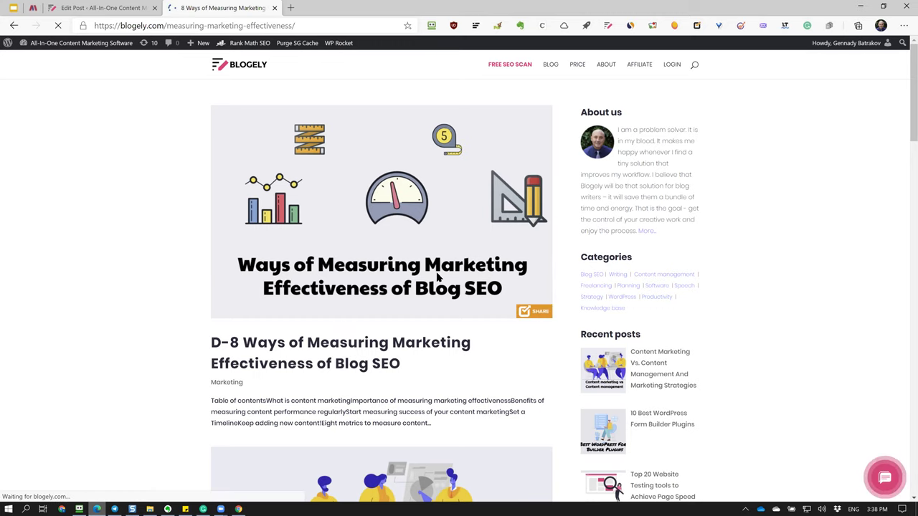
Scroll through the live post's image and table of contents back up to its title.
scroll(438, 277, "down", 3)
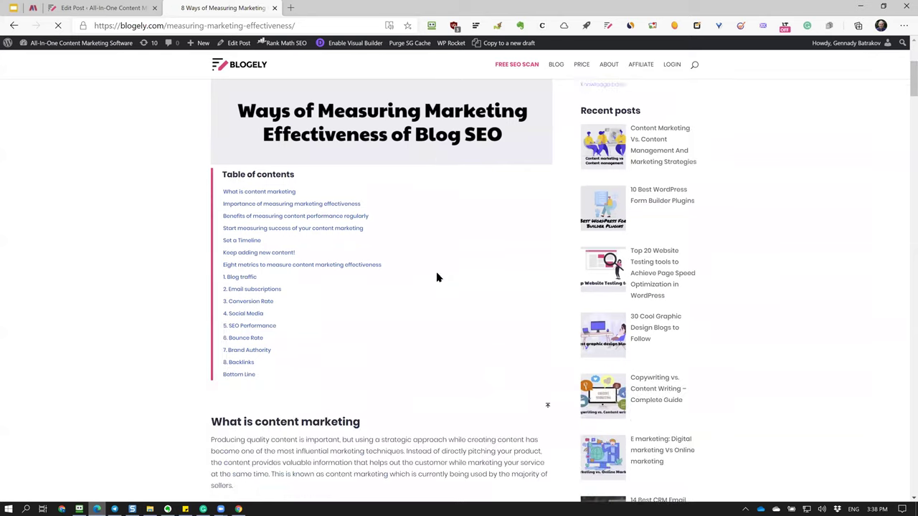
scroll(452, 287, "up", 1)
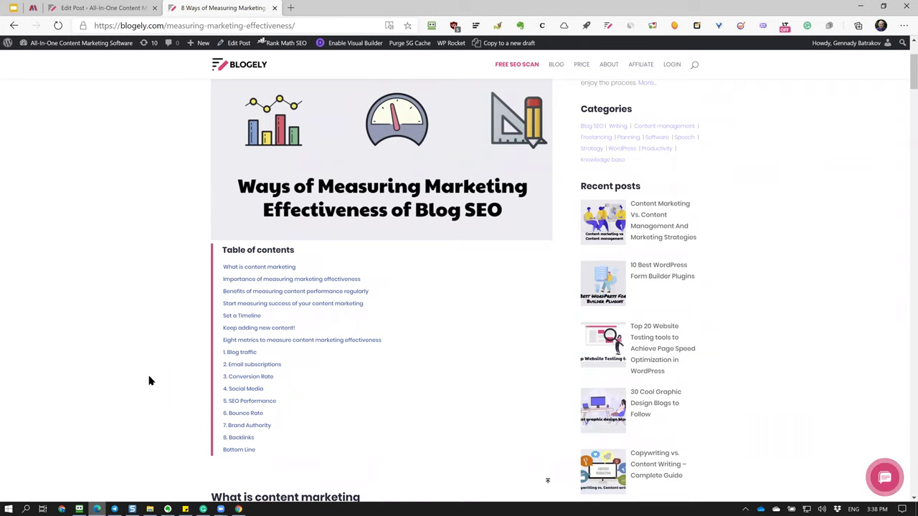
scroll(149, 381, "down", 2)
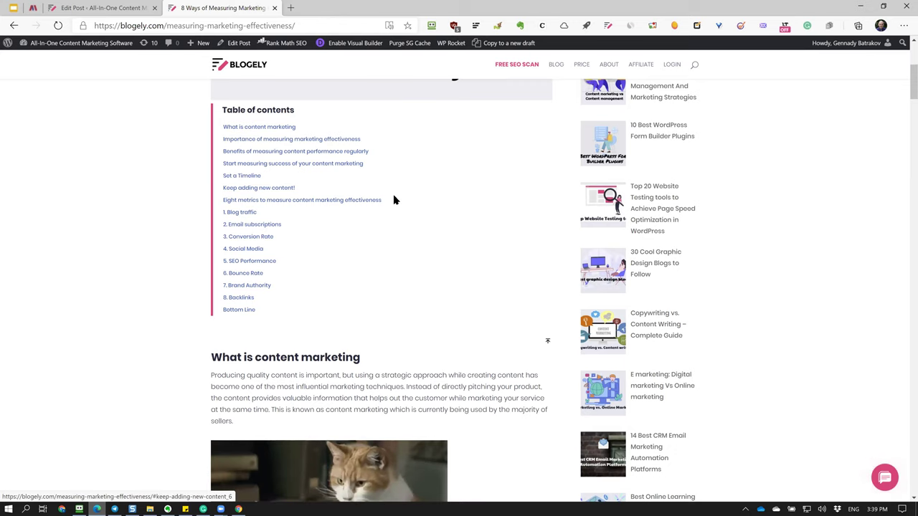
scroll(394, 200, "down", 4)
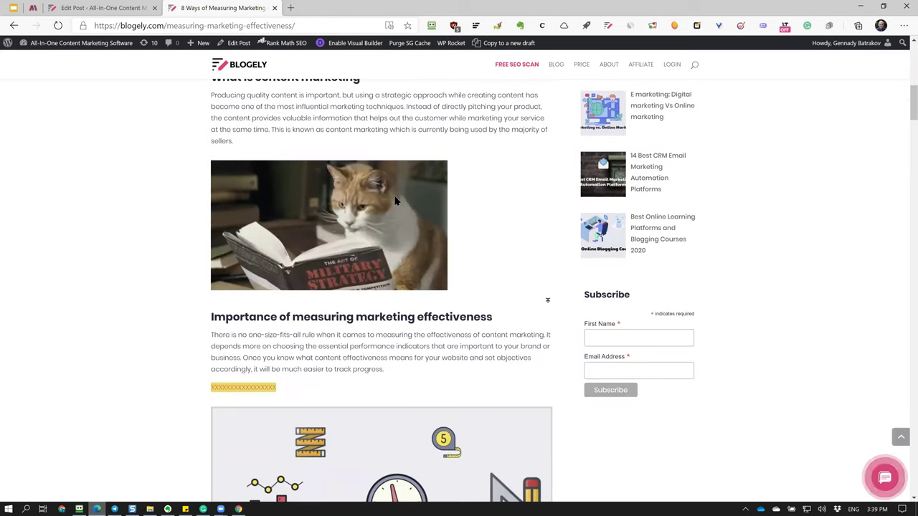
scroll(394, 201, "up", 2)
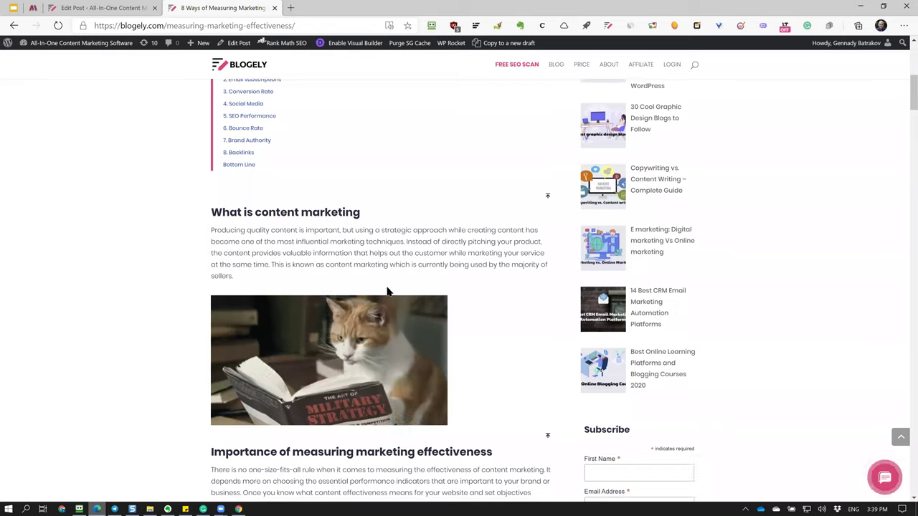
scroll(387, 291, "down", 8)
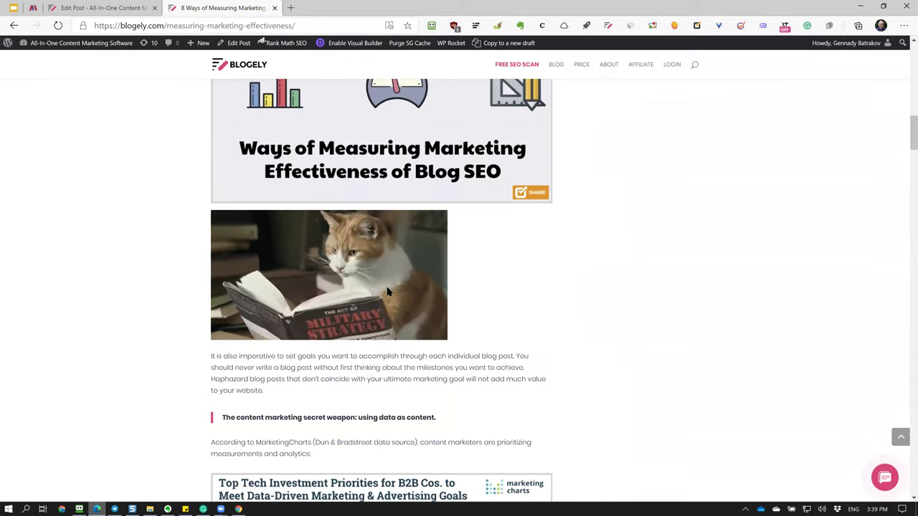
scroll(387, 291, "up", 2)
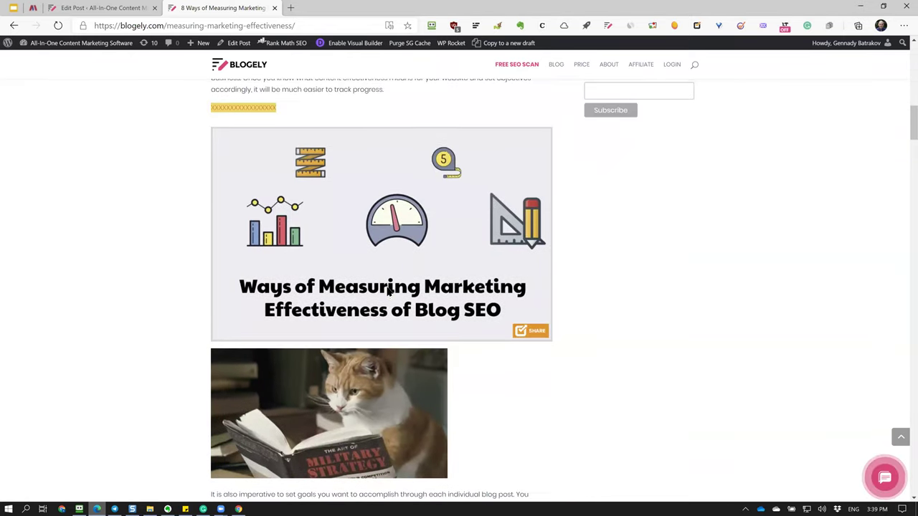
scroll(388, 290, "up", 4)
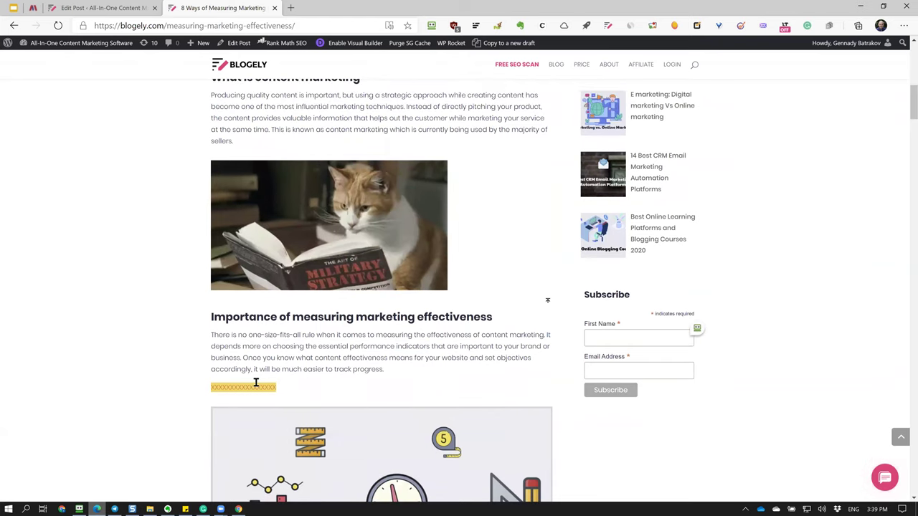
scroll(340, 293, "down", 2)
scroll(362, 365, "down", 4)
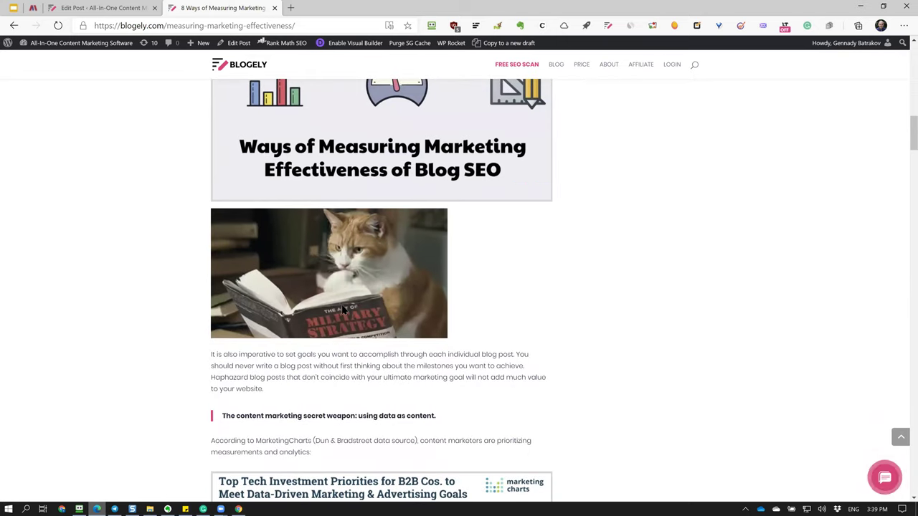
scroll(342, 310, "up", 15)
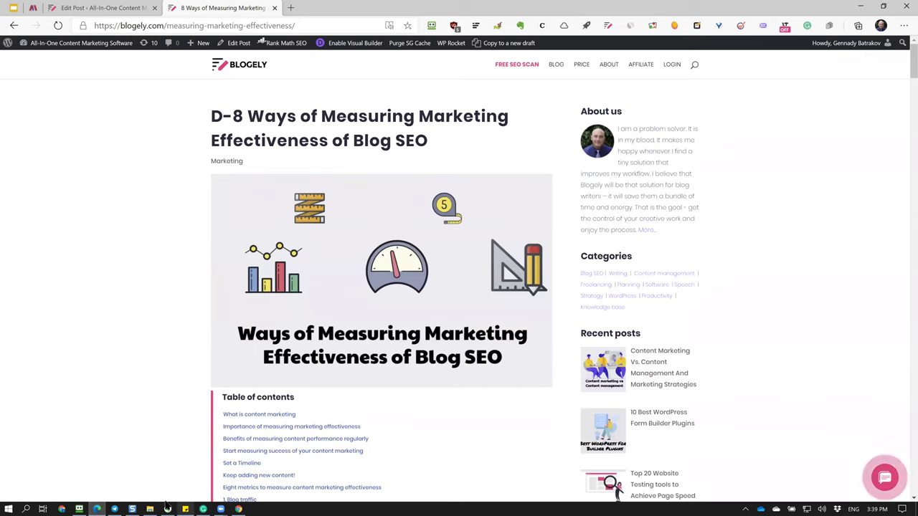
Return to the article in the Blogely editor.
left_click(203, 508)
left_click(220, 69)
scroll(545, 223, "down", 6)
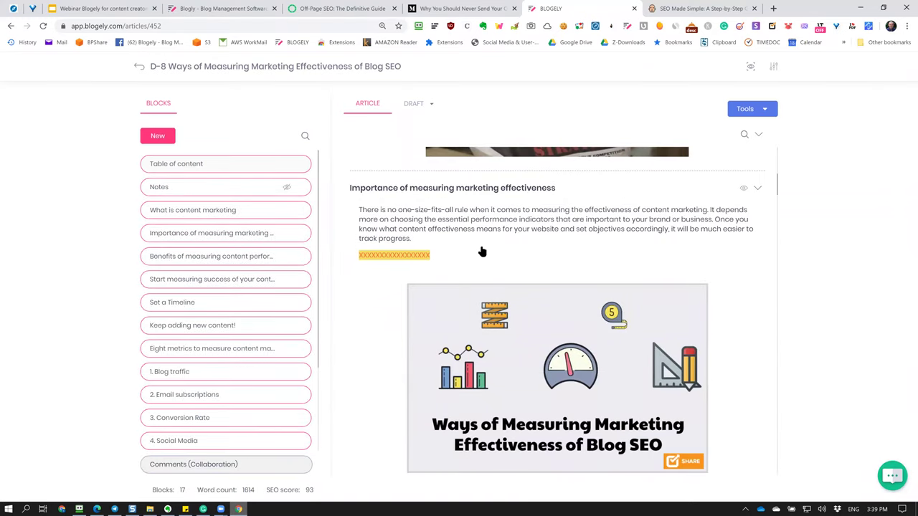
Hide the Importance of measuring marketing effectiveness block and choose WordPress as destination.
scroll(482, 251, "up", 2)
left_click(743, 290)
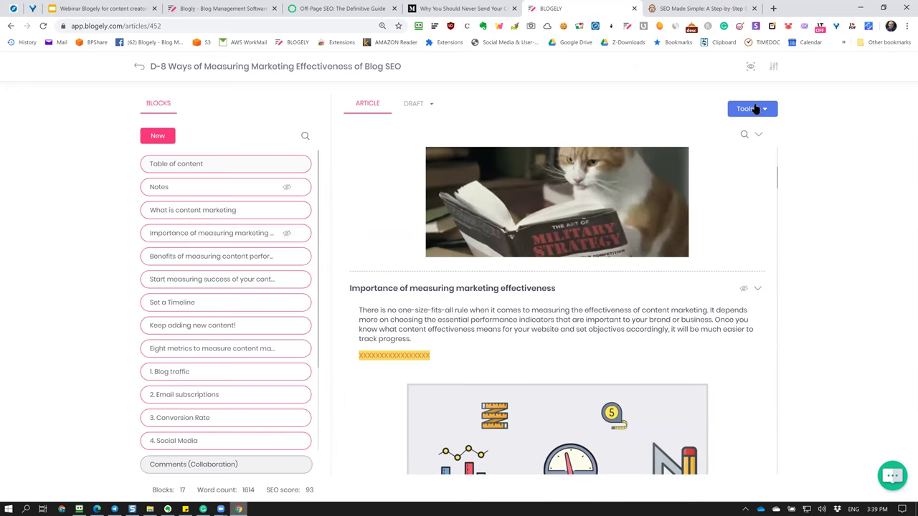
left_click(760, 109)
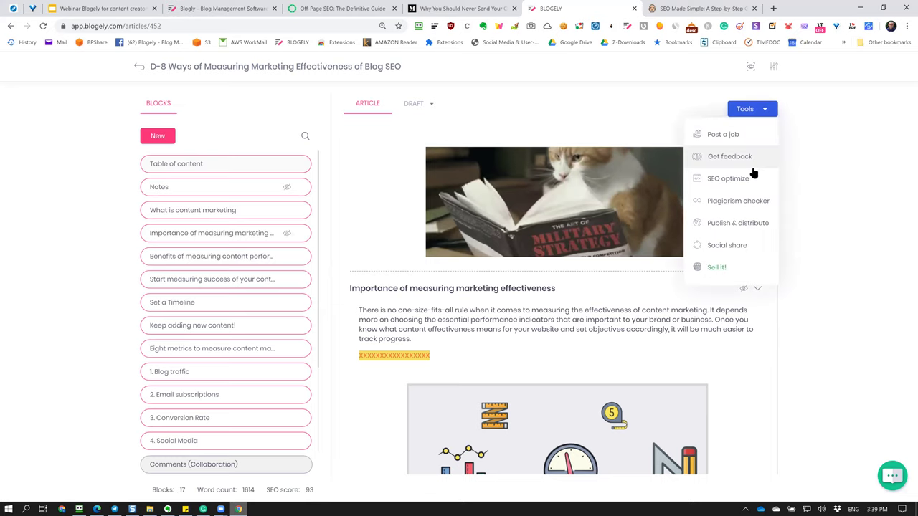
left_click(742, 224)
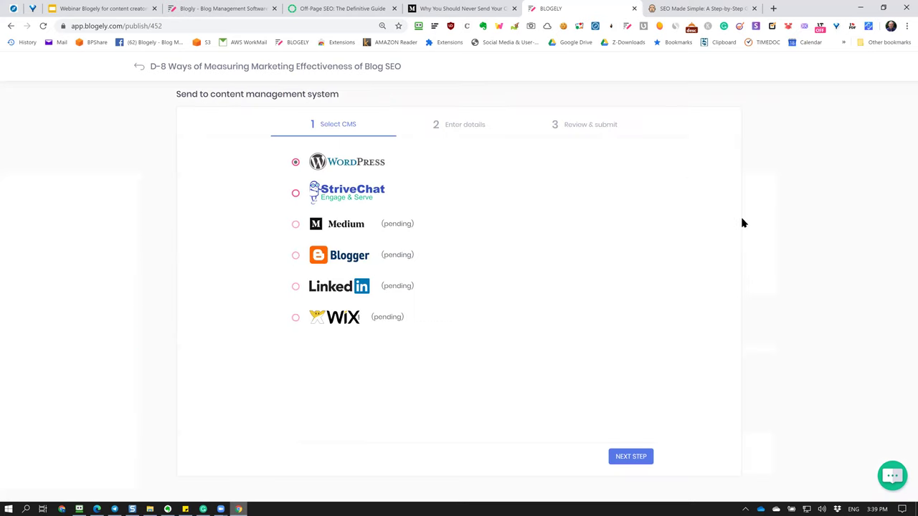
left_click(631, 457)
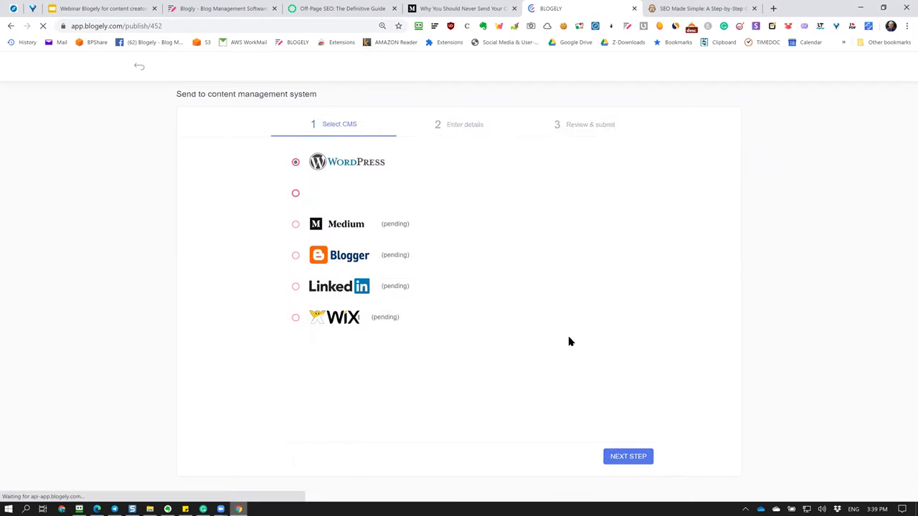
Submit the article to blogely.com, acknowledge the success message, and view the live post.
left_click(470, 127)
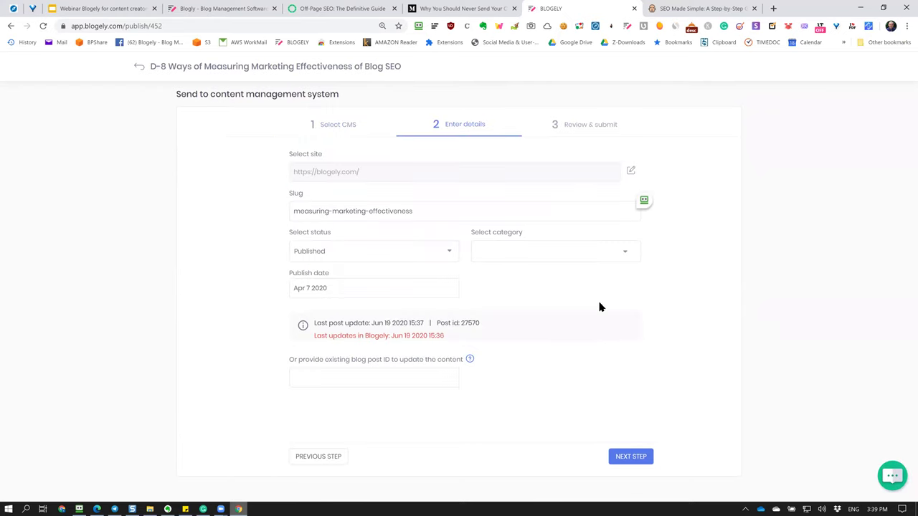
left_click(632, 458)
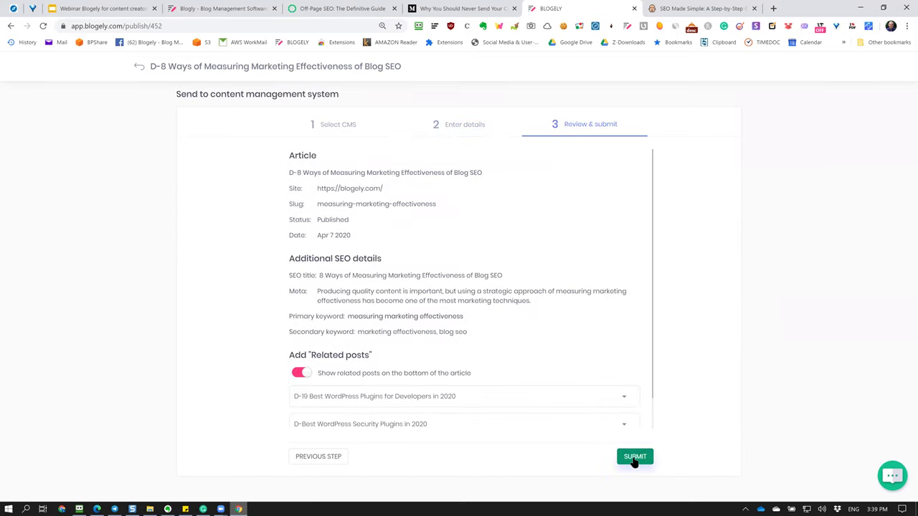
left_click(636, 457)
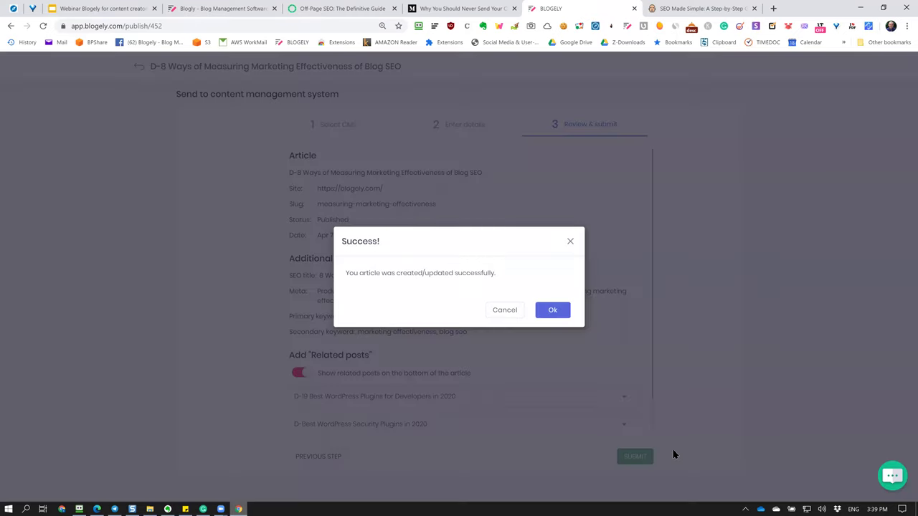
left_click(548, 312)
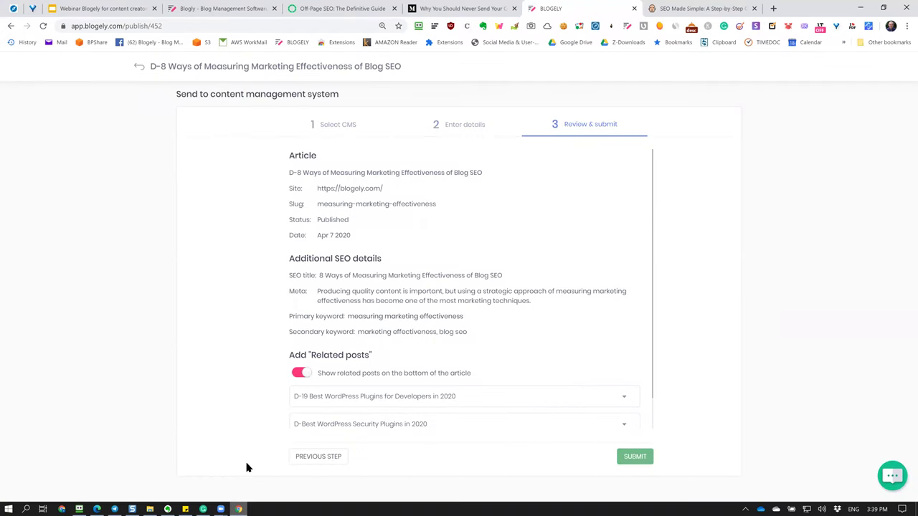
left_click(96, 508)
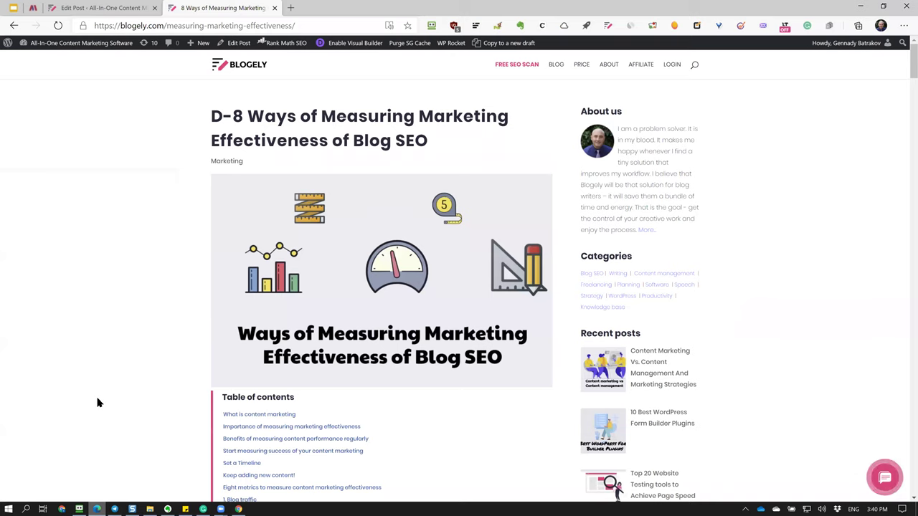
scroll(98, 401, "down", 4)
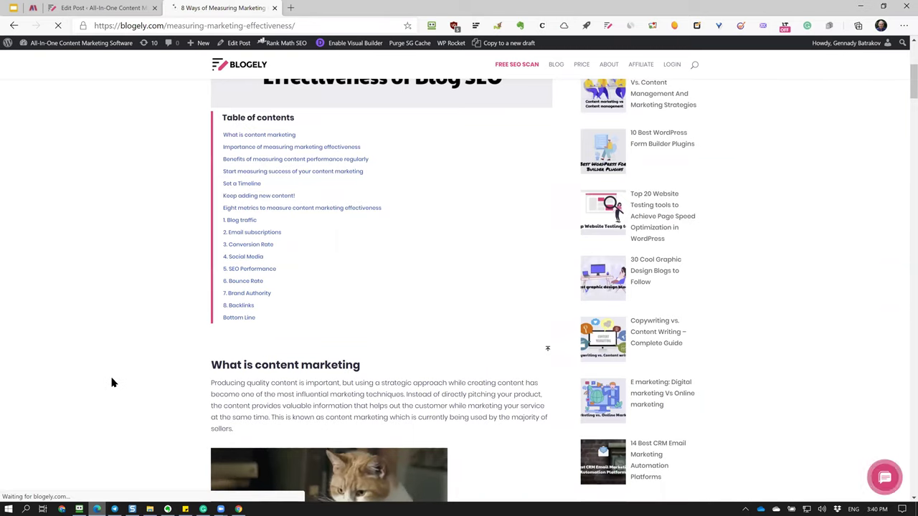
Scroll the reloaded post and table of contents, confirming the Importance section is gone, then return to Blogely.
scroll(111, 383, "down", 1)
scroll(111, 382, "down", 1)
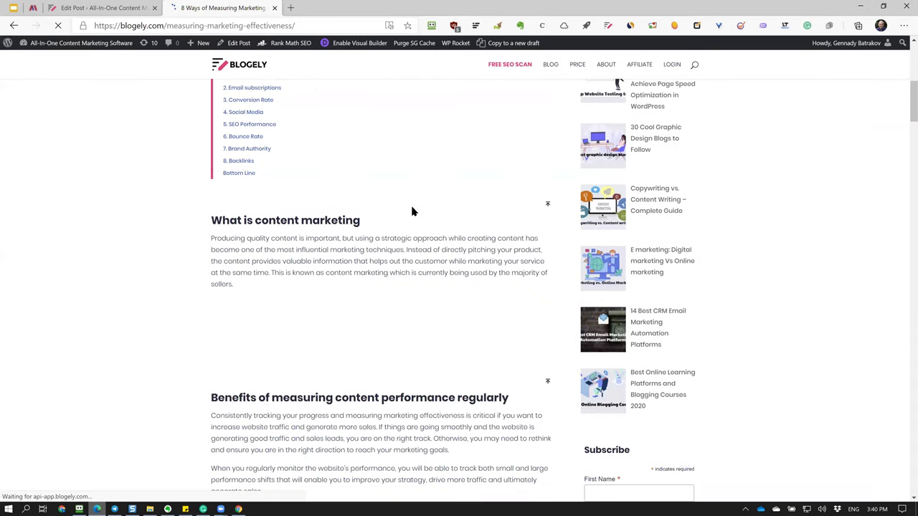
scroll(412, 212, "down", 4)
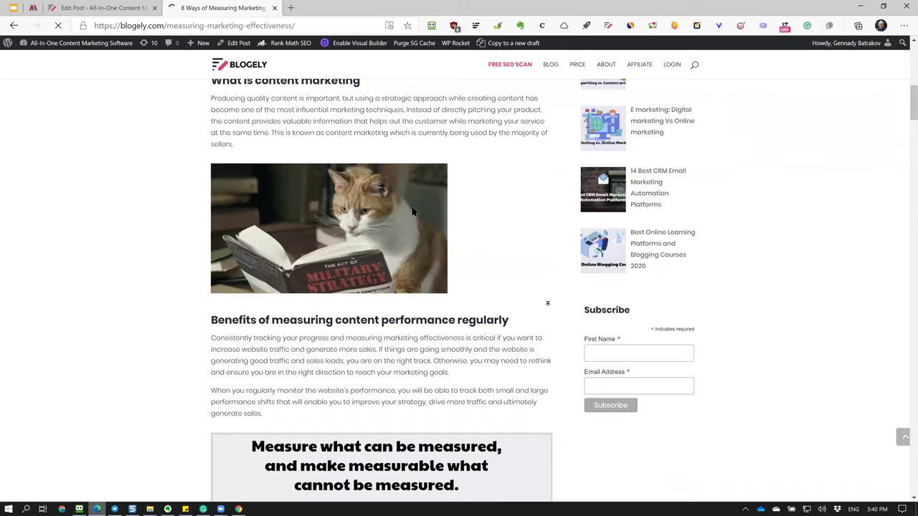
scroll(413, 206, "down", 5)
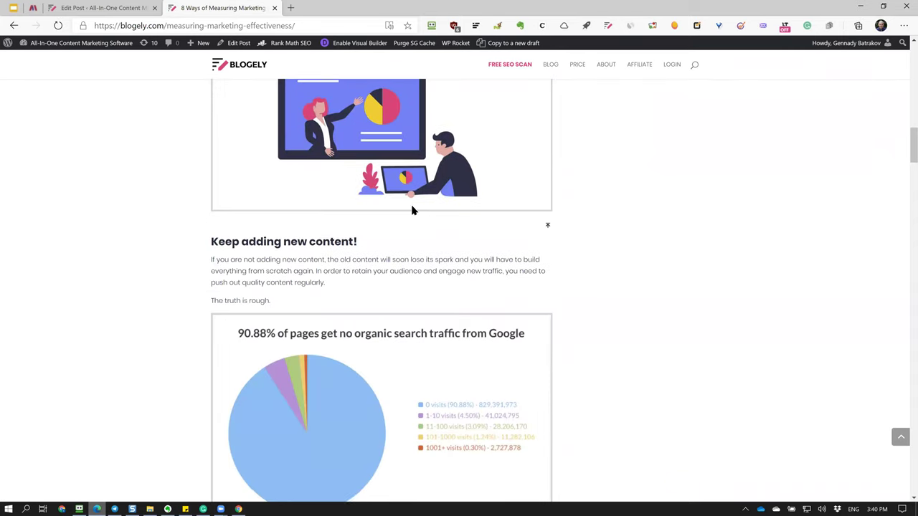
scroll(412, 208, "up", 6)
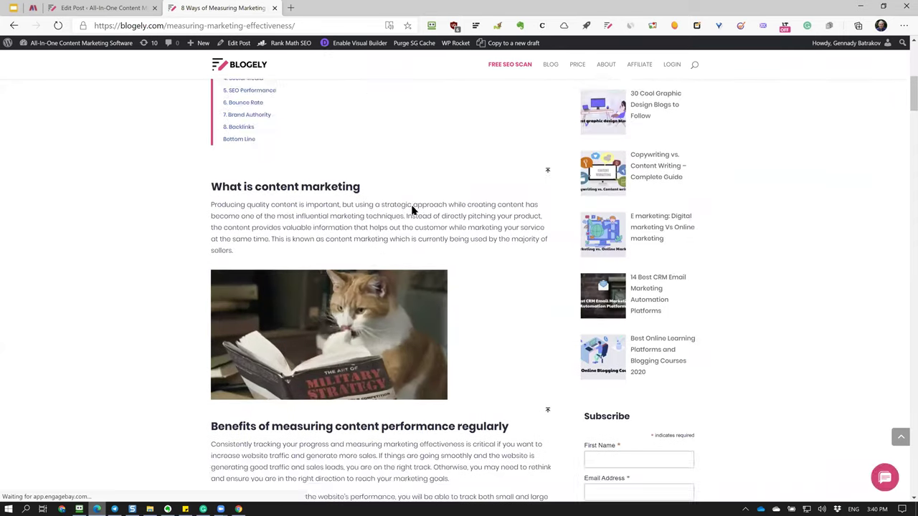
scroll(412, 210, "down", 8)
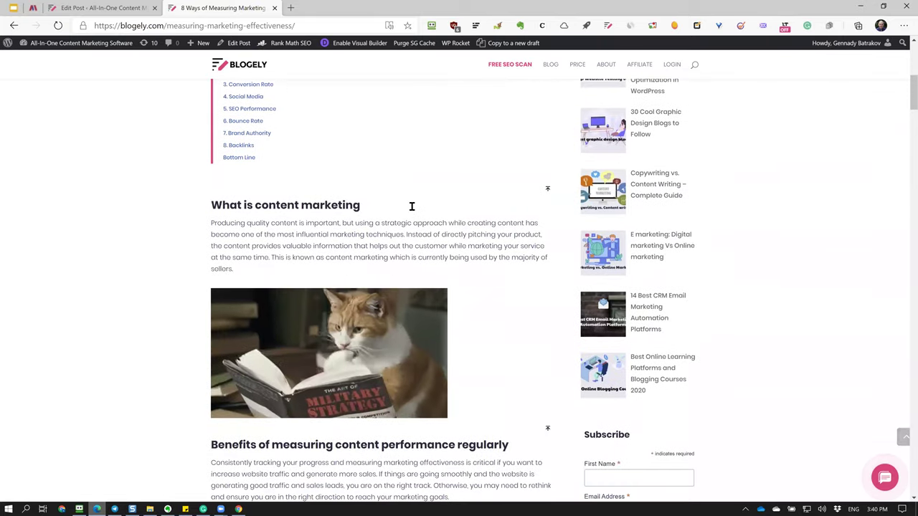
scroll(412, 208, "down", 6)
scroll(412, 210, "up", 9)
scroll(412, 209, "up", 10)
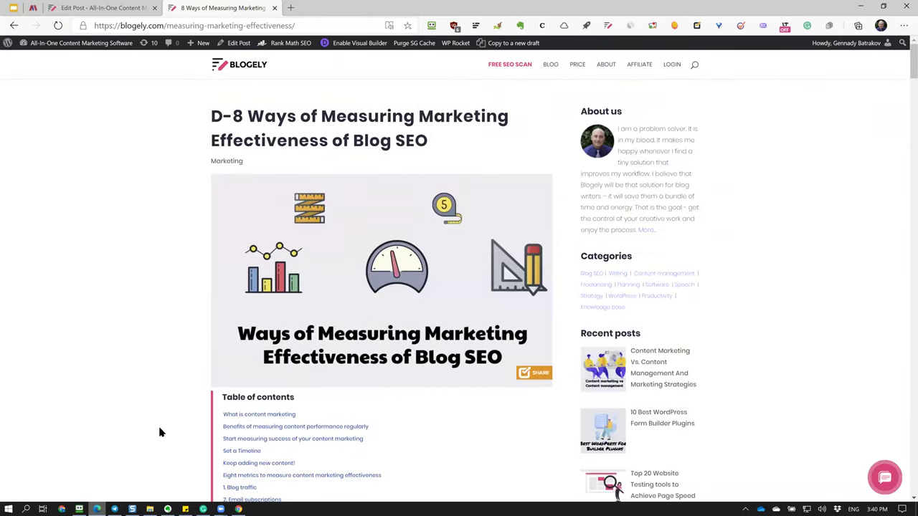
left_click(240, 508)
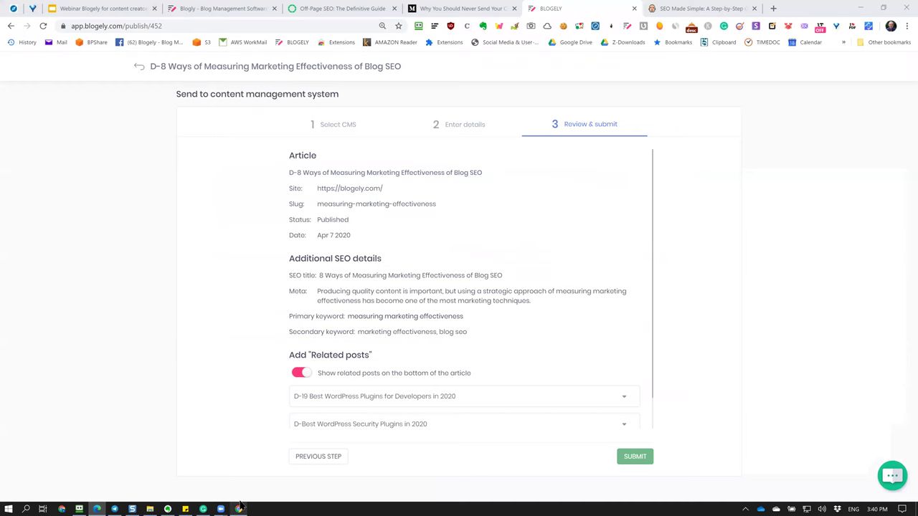
Unhide the Importance of measuring marketing effectiveness block and open it in CRAFT.
left_click(240, 506)
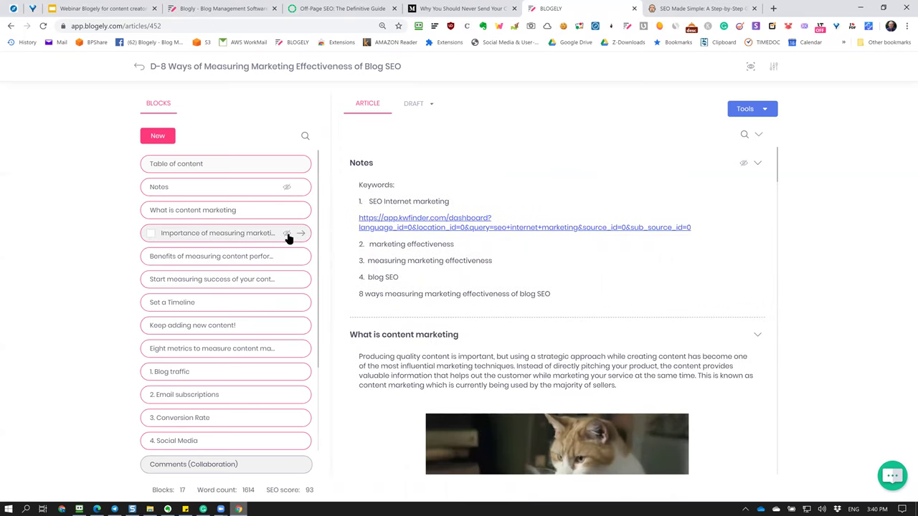
left_click(287, 235)
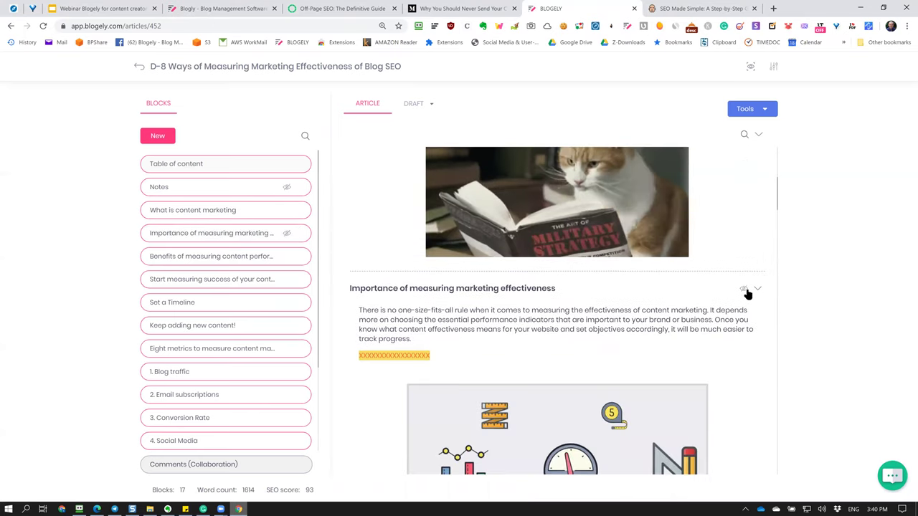
left_click(745, 291)
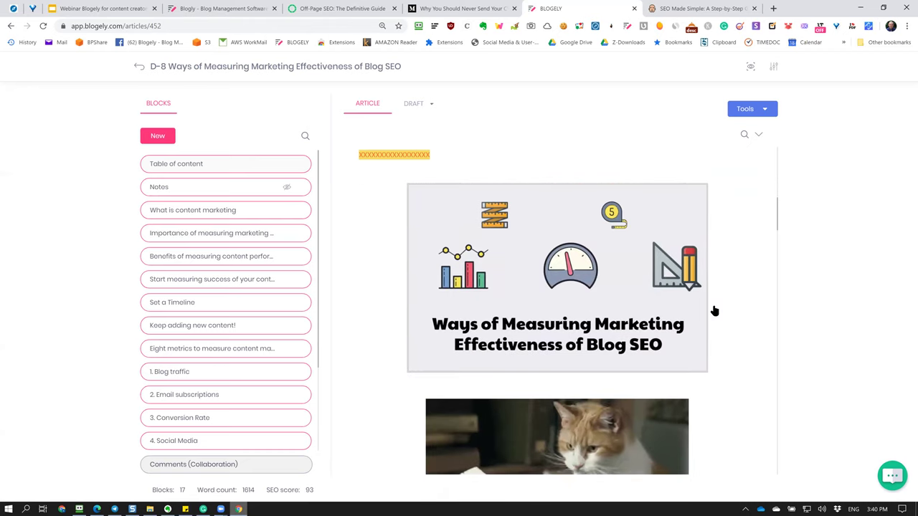
left_click(708, 309)
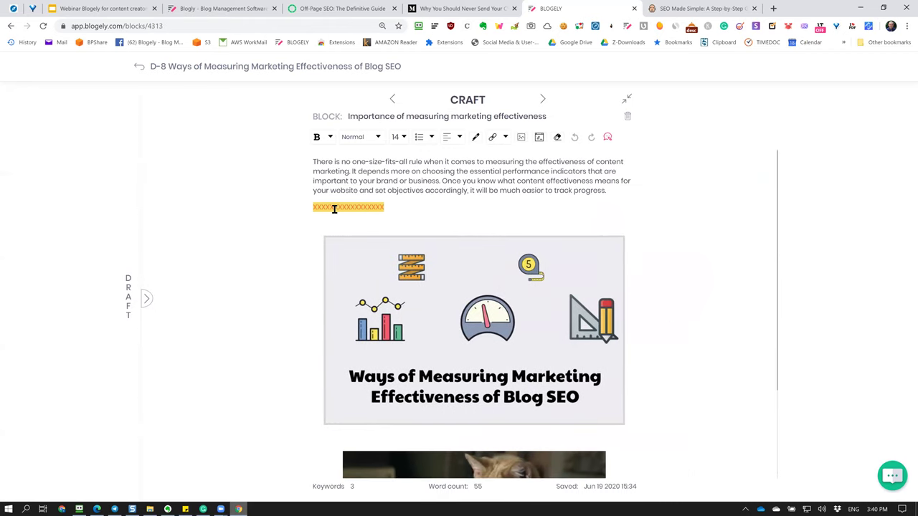
Delete the XXXX placeholder line, the infographic and the cat GIF, then return to the article.
left_click_drag(311, 209, 599, 411)
left_click(594, 421)
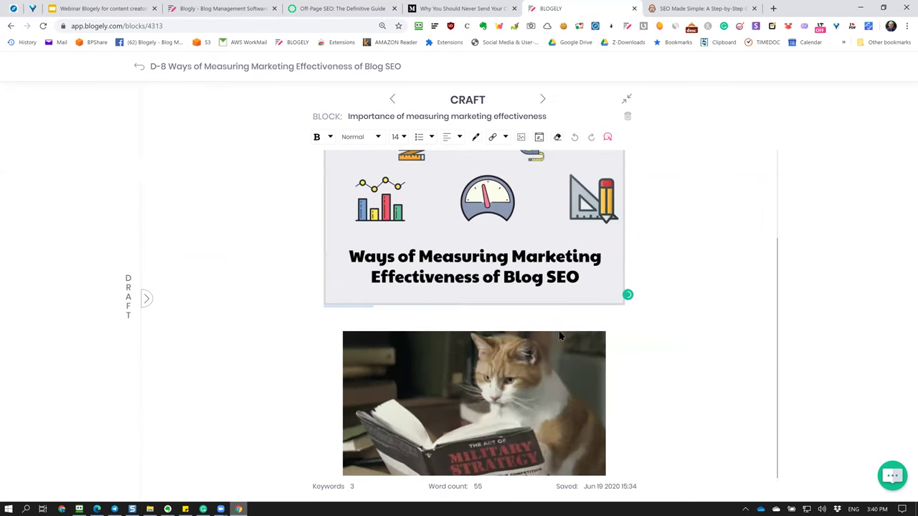
left_click(430, 299)
left_click(367, 313)
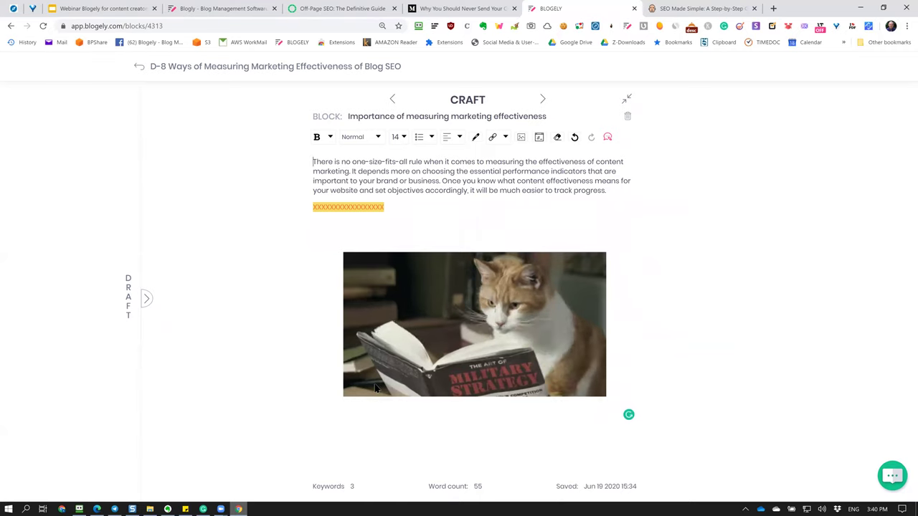
mouse_move(385, 405)
left_click(386, 405)
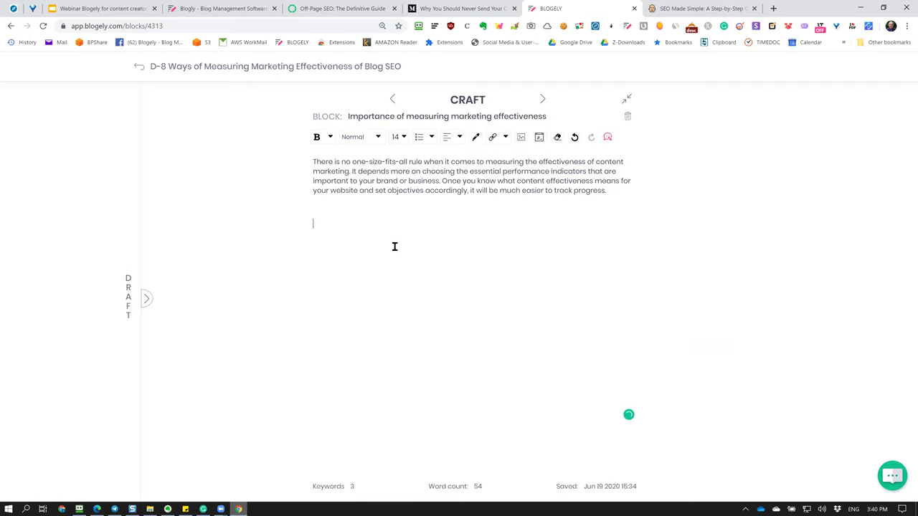
left_click(200, 67)
scroll(590, 263, "down", 5)
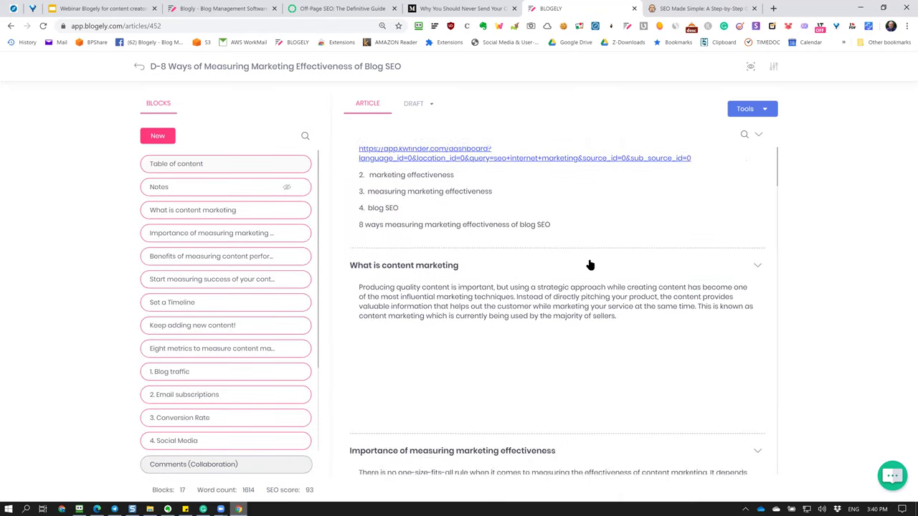
scroll(590, 265, "down", 5)
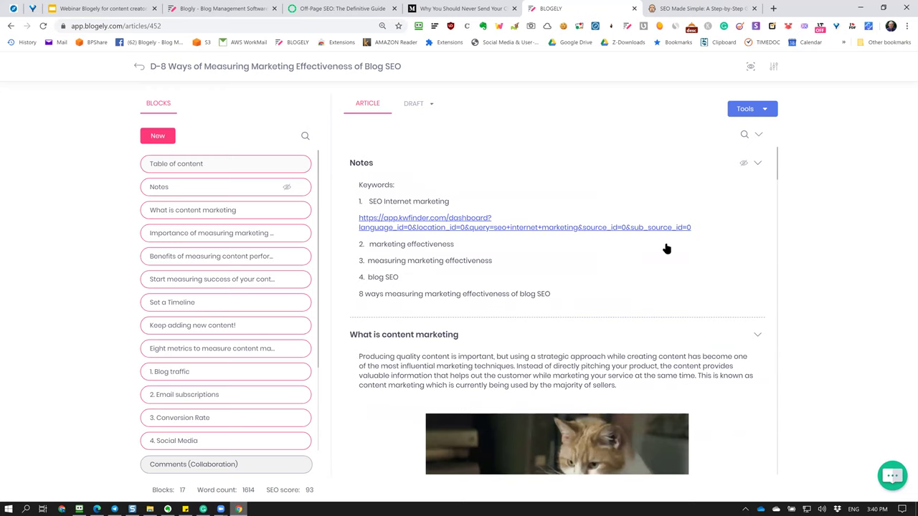
Republish the updated article to the blogely.com WordPress site and dismiss the Success dialog.
left_click(764, 110)
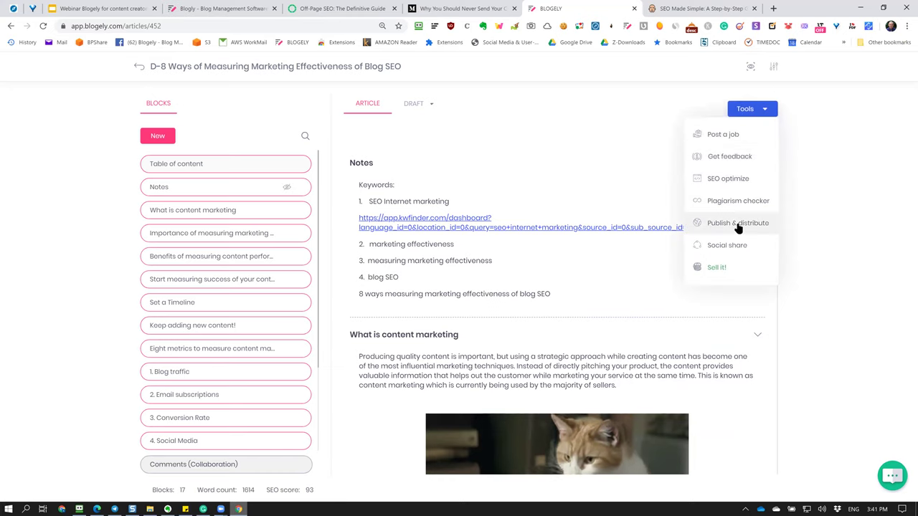
left_click(740, 225)
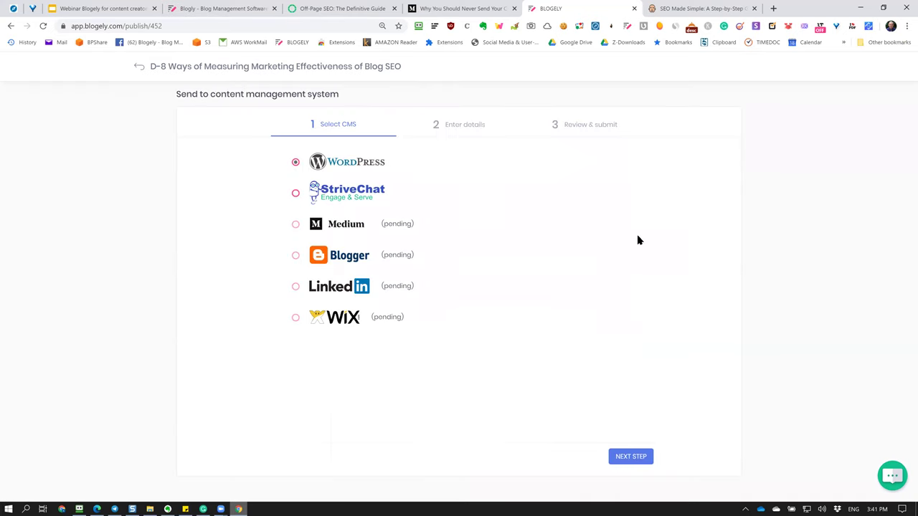
left_click(628, 459)
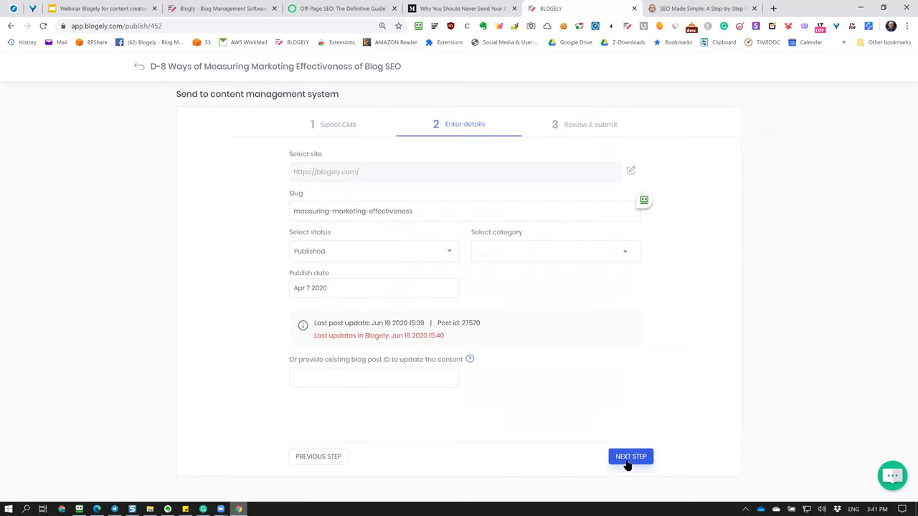
left_click(629, 459)
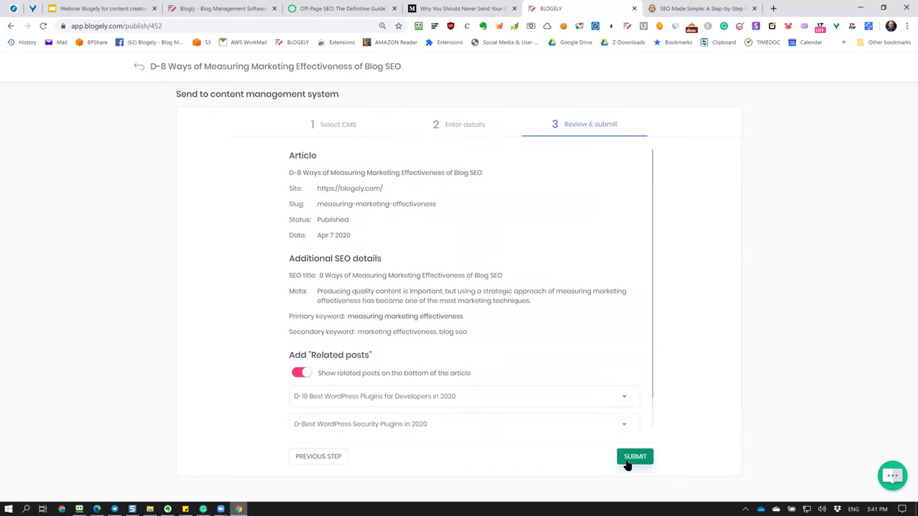
left_click(626, 463)
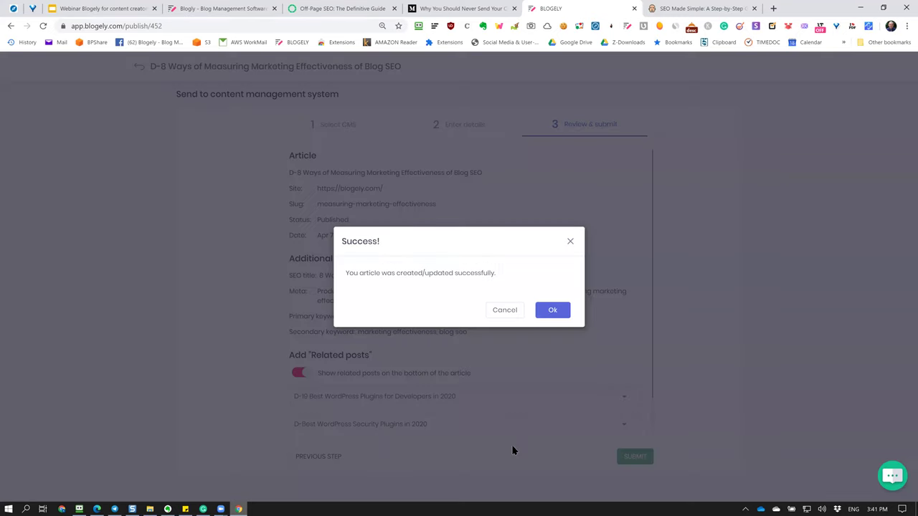
left_click(551, 311)
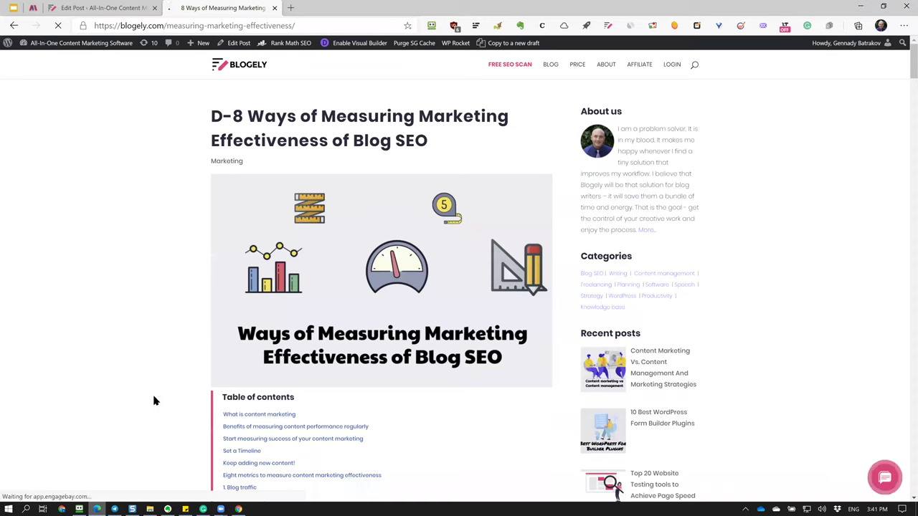
Scroll the updated live post, checking the Importance section text, then return to the Blogely editor.
scroll(150, 387, "down", 6)
scroll(149, 387, "down", 6)
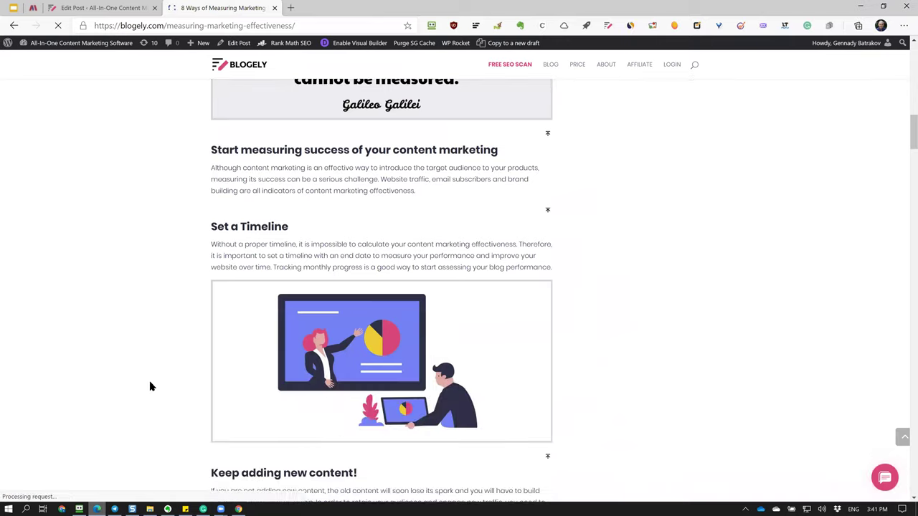
scroll(150, 387, "up", 10)
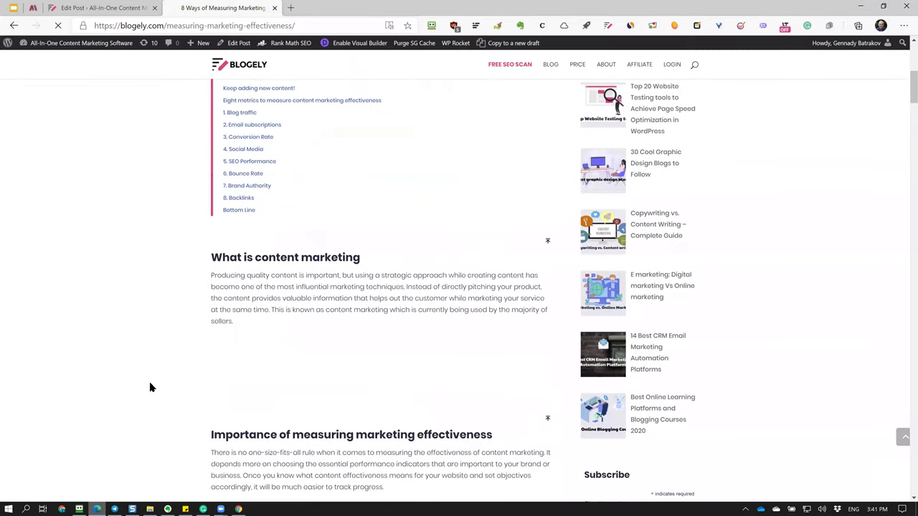
scroll(149, 387, "down", 7)
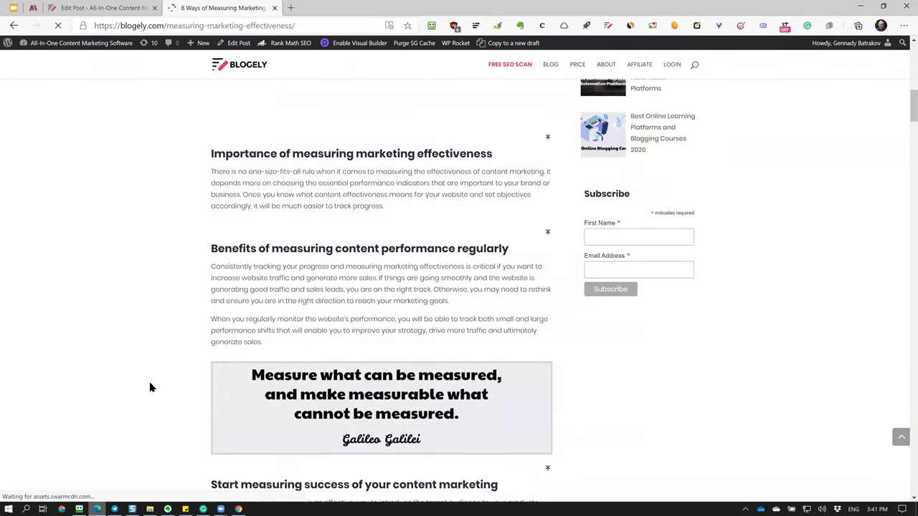
left_click_drag(217, 201, 397, 258)
left_click(412, 280)
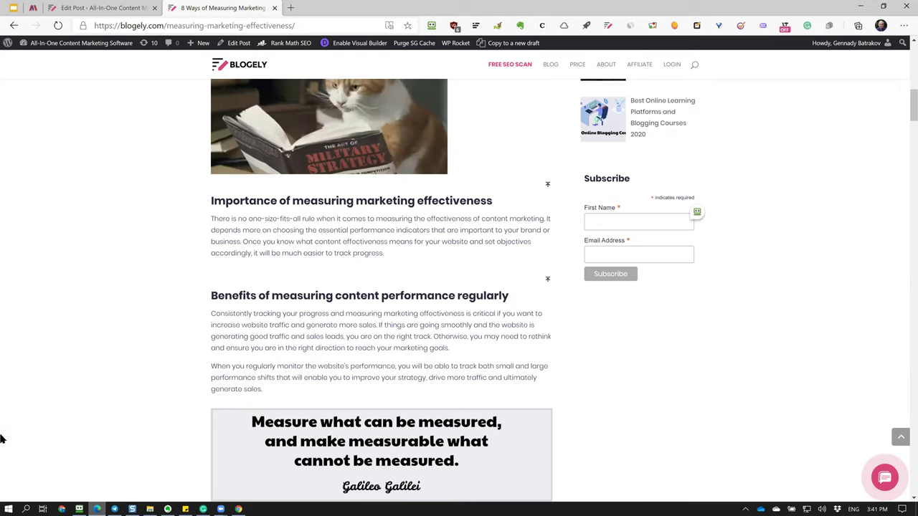
scroll(240, 403, "down", 10)
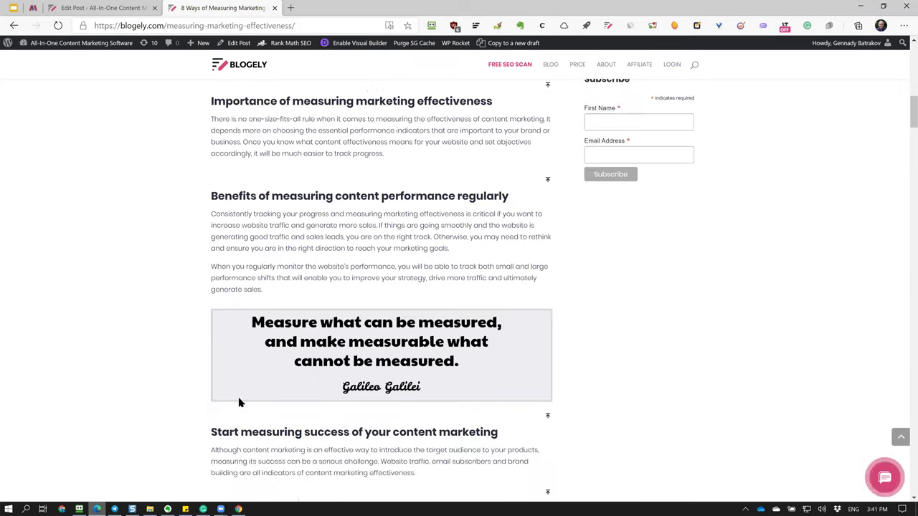
scroll(444, 362, "down", 12)
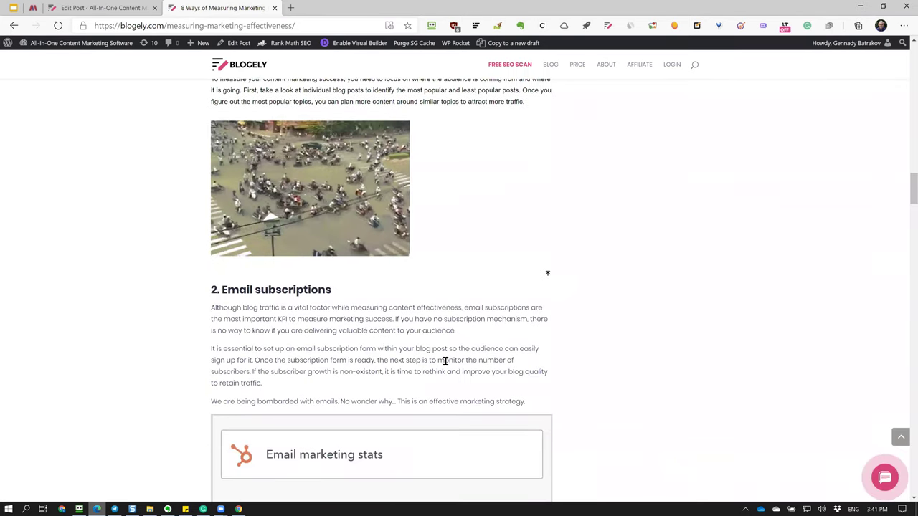
scroll(440, 375, "down", 2)
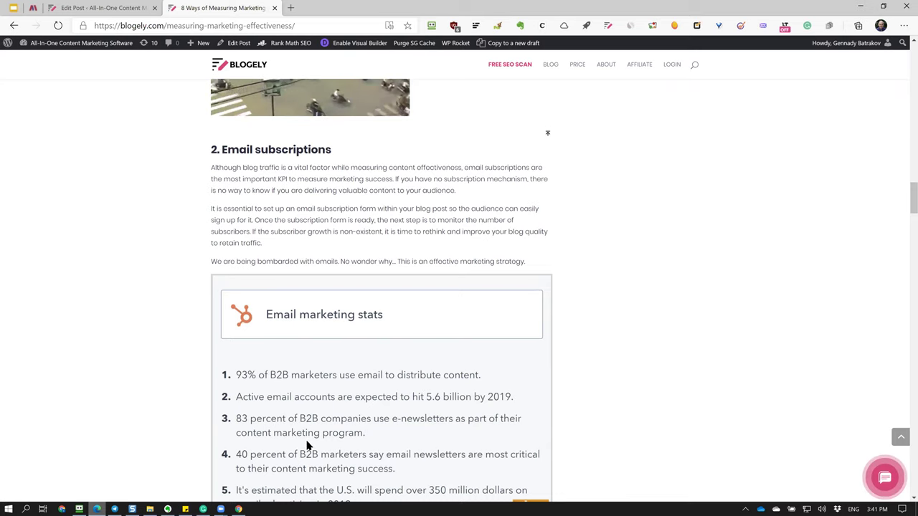
left_click(239, 507)
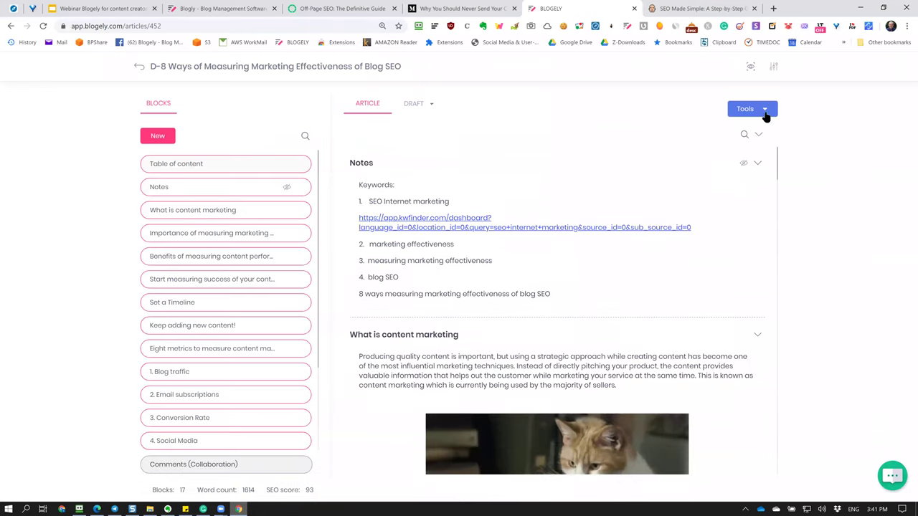
Open Tools > SEO optimize and inspect the article's SEO title.
left_click(766, 108)
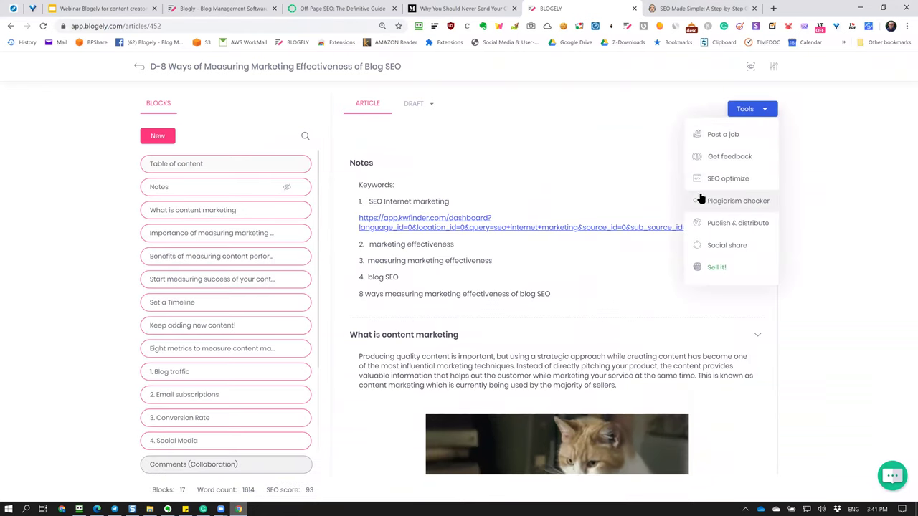
left_click(748, 185)
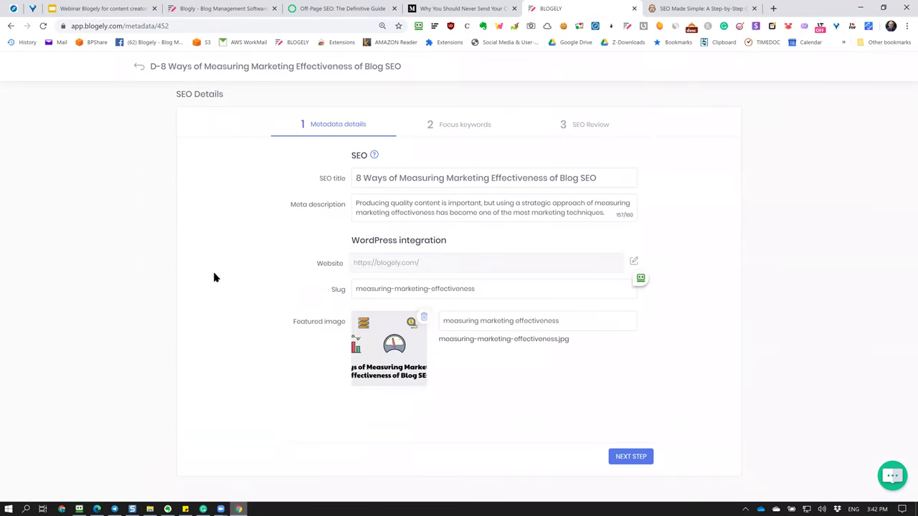
left_click_drag(599, 177, 229, 171)
left_click(229, 171)
Review the meta description, slug and featured image caption fields.
left_click_drag(358, 205, 595, 215)
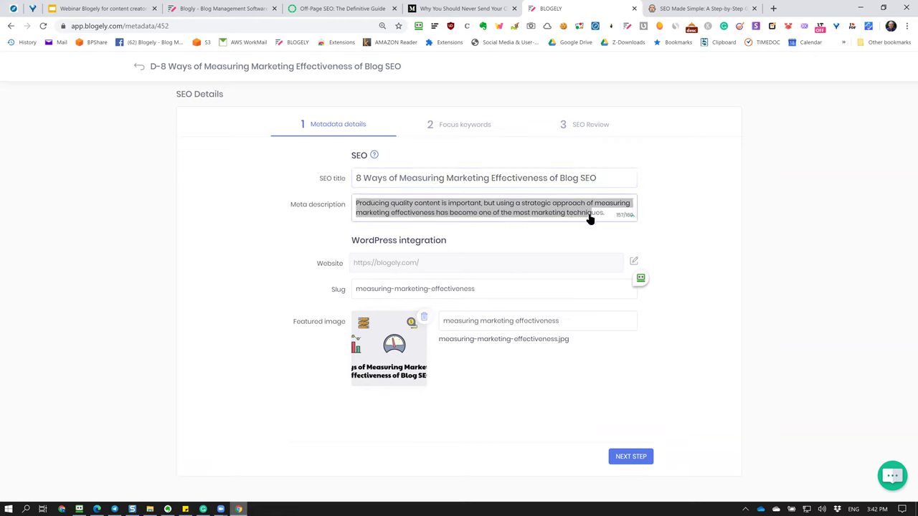
left_click(715, 231)
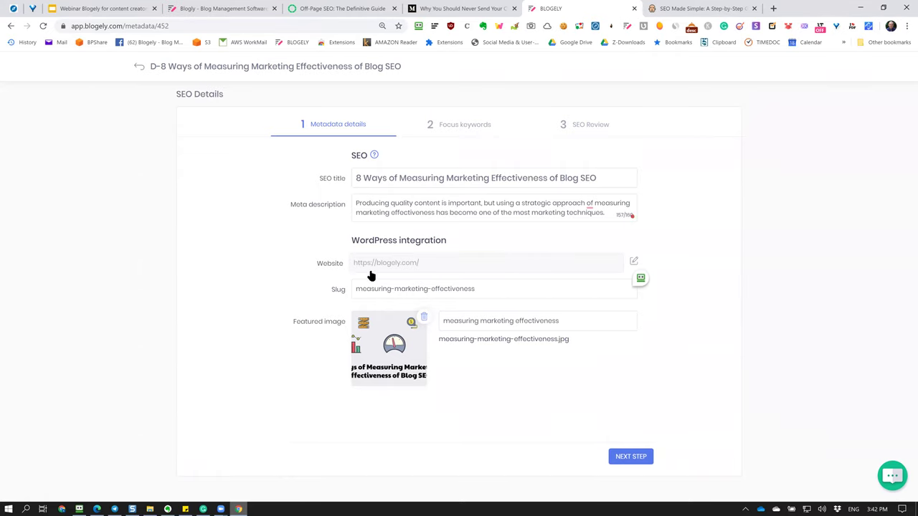
left_click_drag(514, 296, 338, 285)
left_click(267, 278)
left_click_drag(600, 328, 437, 332)
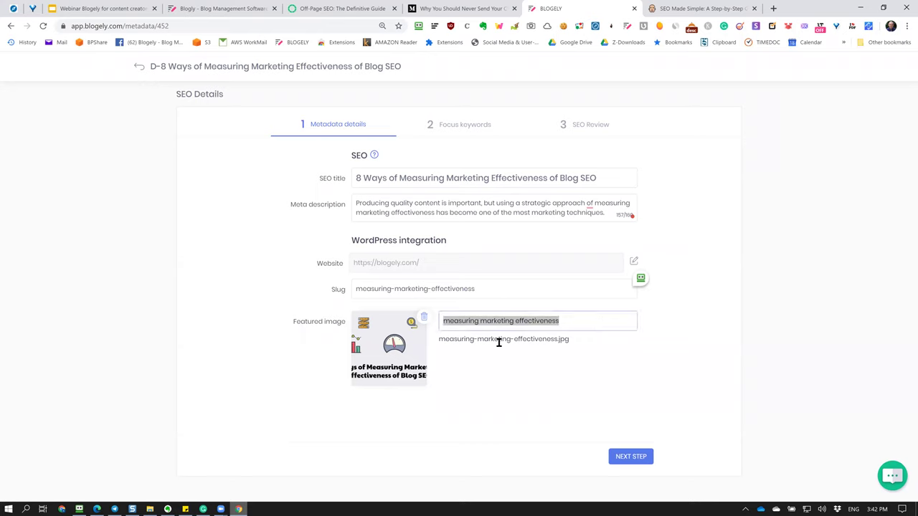
left_click(314, 363)
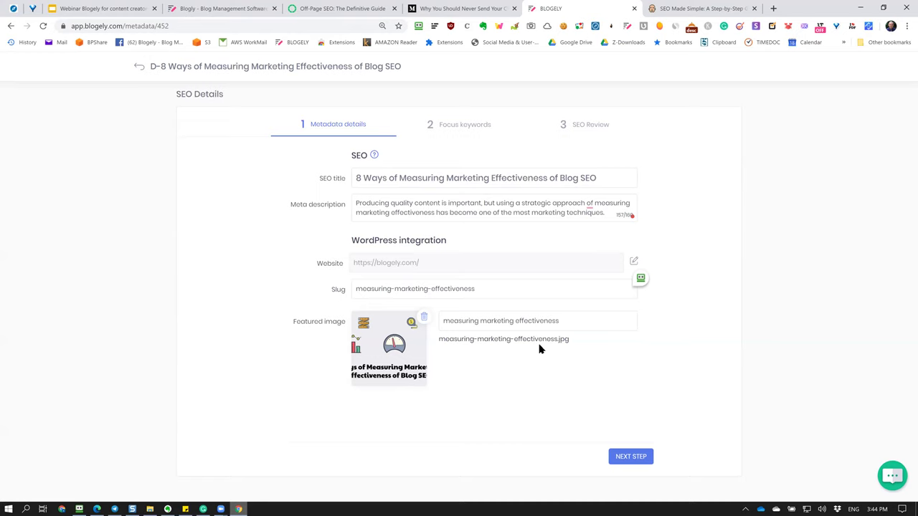
left_click(639, 463)
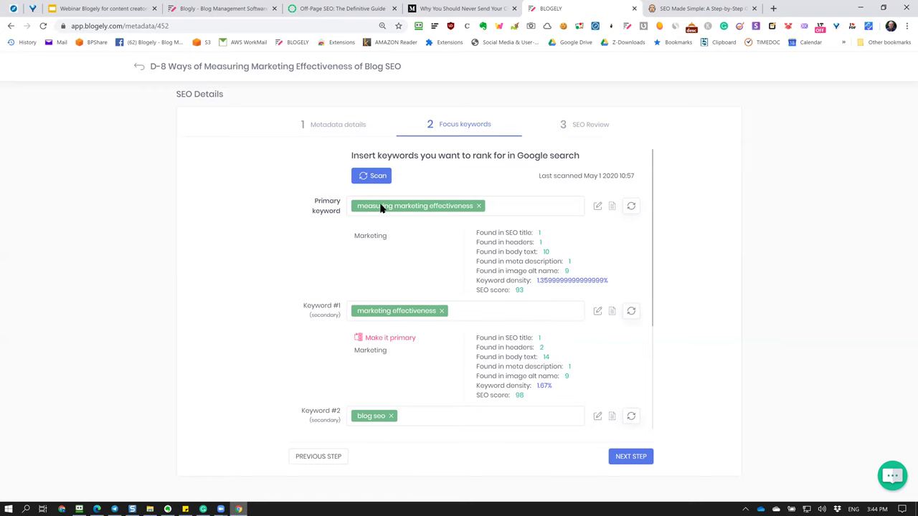
Begin adding another focus keyword in the Content keyword group, then cancel it.
scroll(443, 355, "down", 1)
scroll(442, 356, "down", 3)
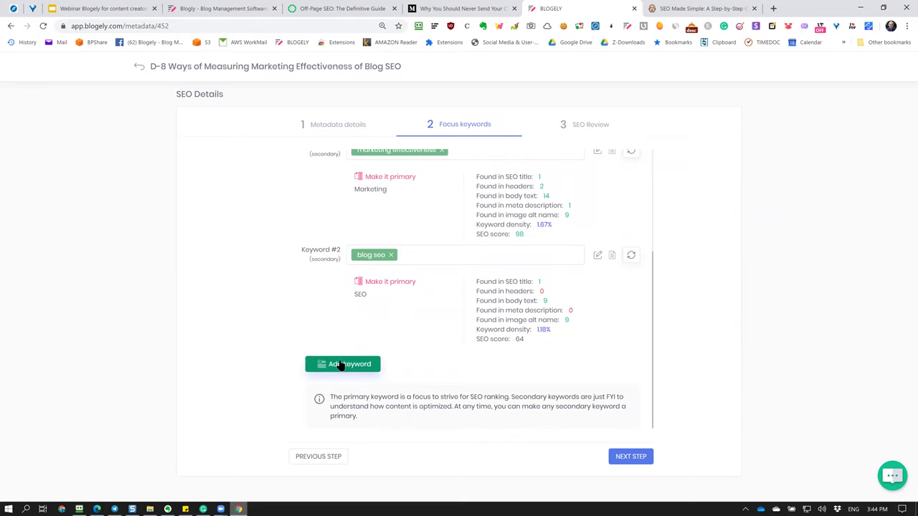
left_click(342, 366)
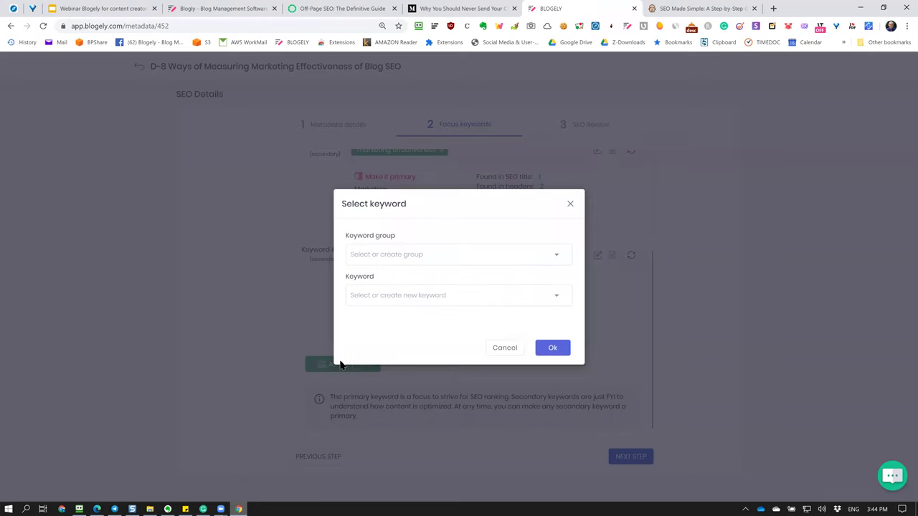
left_click(484, 254)
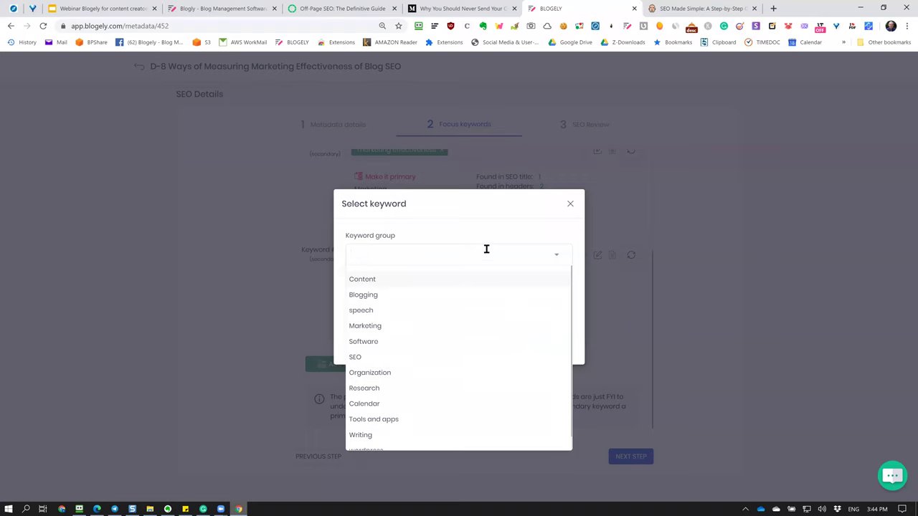
key("Return")
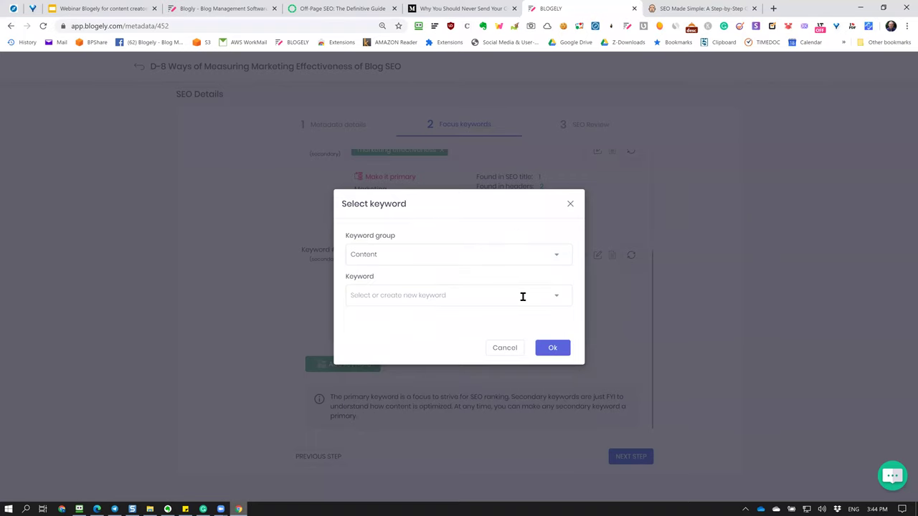
left_click(505, 349)
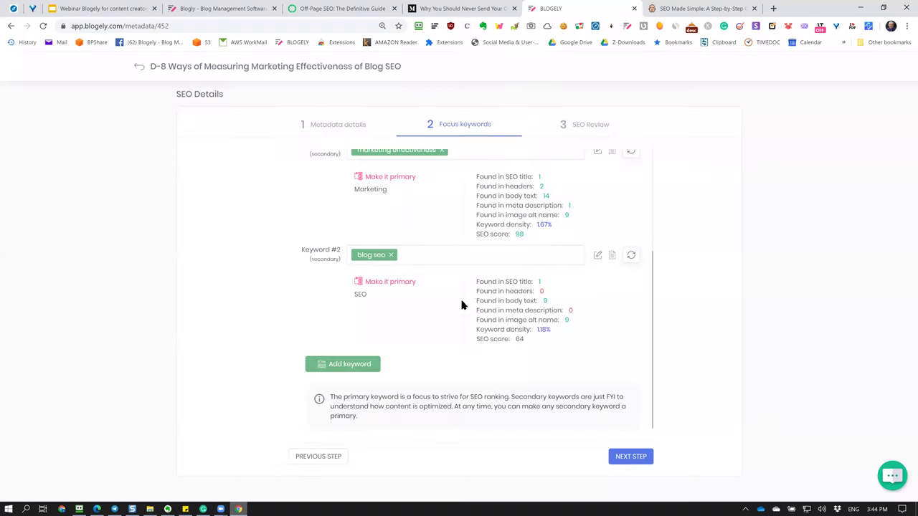
Review the keyword stats, such as Found in SEO title and Found in headers.
scroll(463, 303, "up", 5)
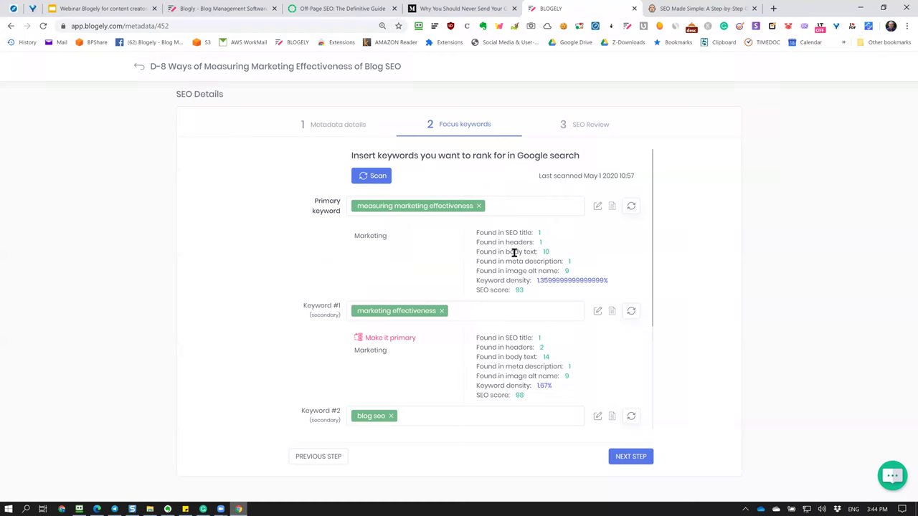
left_click_drag(483, 232, 539, 233)
left_click_drag(483, 242, 537, 243)
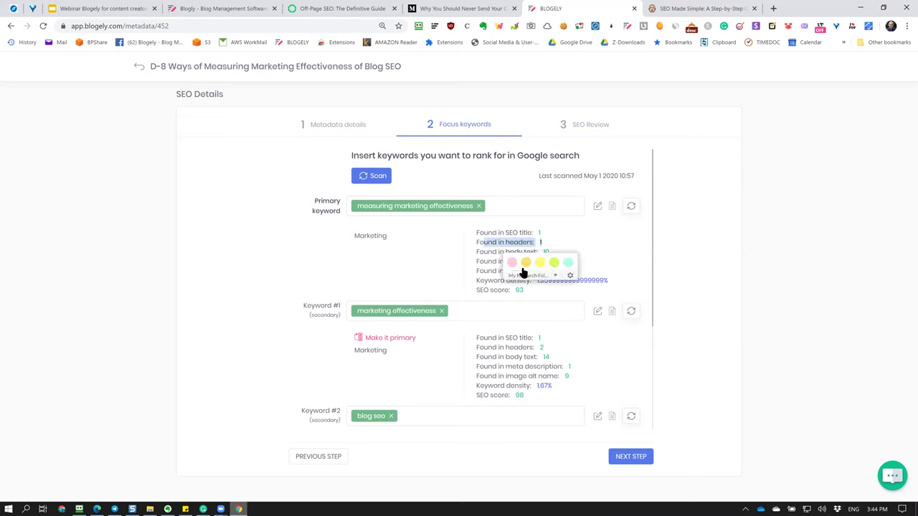
left_click(482, 247)
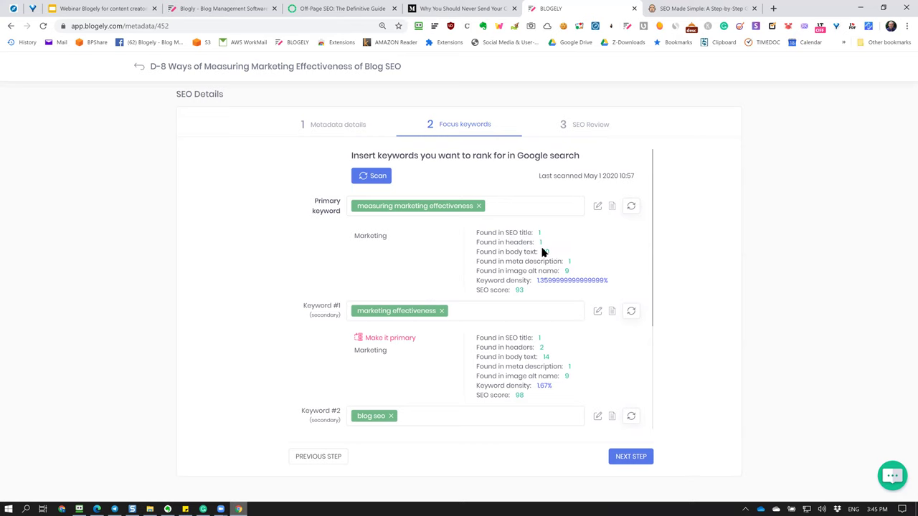
left_click_drag(542, 290, 497, 266)
left_click(514, 280)
left_click_drag(578, 262, 545, 279)
left_click(513, 273)
Open the SEO Review step and examine the SEO title criterion worth 10 maximum points.
left_click(630, 456)
scroll(471, 308, "down", 2)
scroll(473, 332, "up", 2)
scroll(398, 412, "down", 2)
scroll(396, 409, "up", 2)
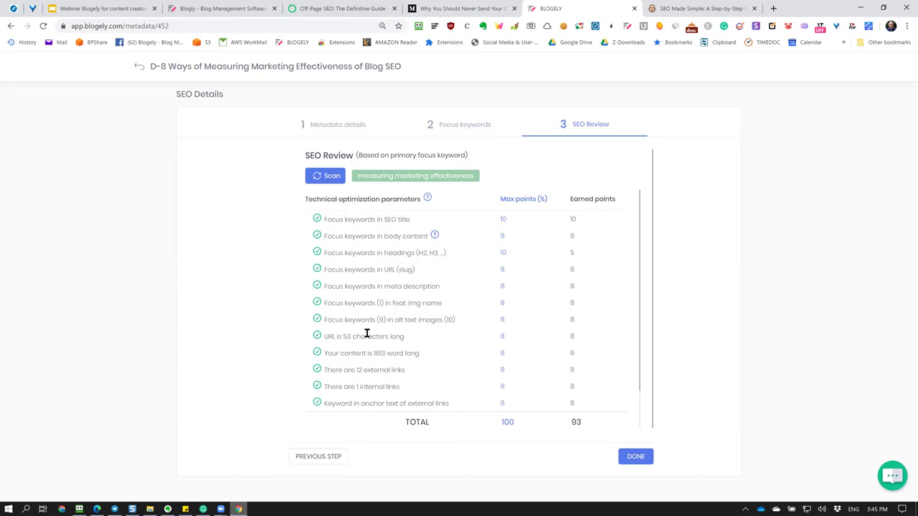
scroll(371, 315, "down", 2)
scroll(377, 361, "up", 2)
left_click_drag(343, 220, 410, 220)
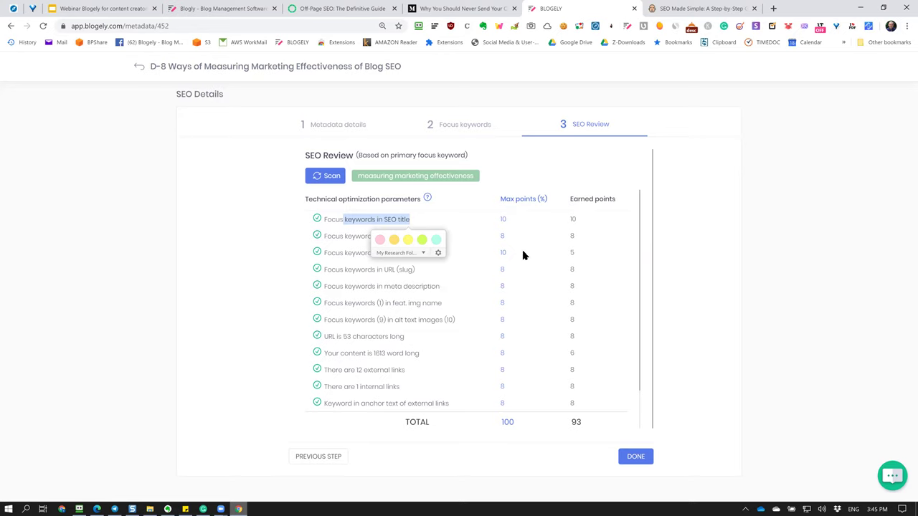
left_click(506, 217)
left_click_drag(495, 222, 514, 220)
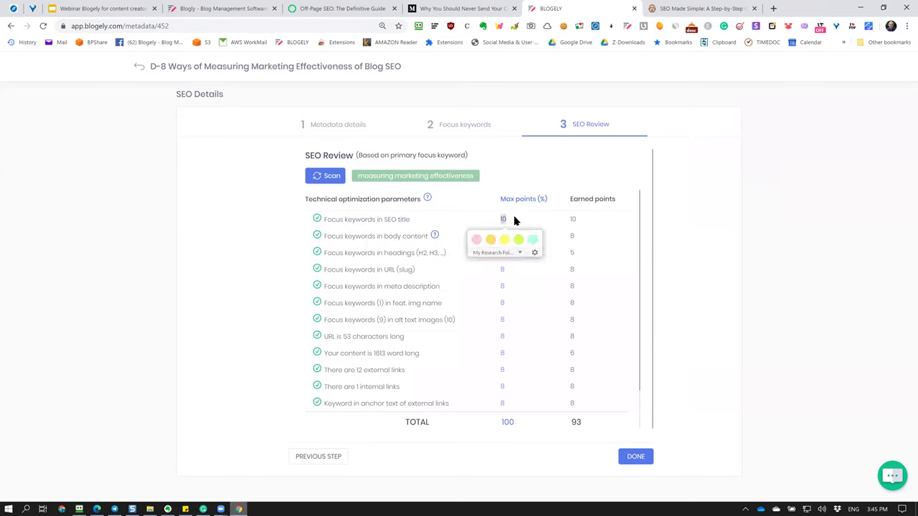
Check the TOTAL of 100 maximum points, then go back to Metadata details.
scroll(519, 392, "down", 2)
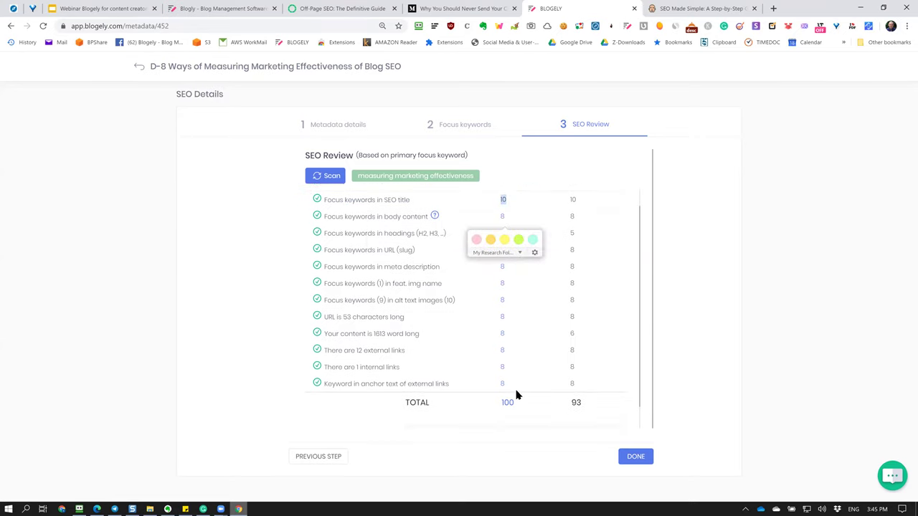
mouse_move(532, 385)
left_mouse_down()
mouse_move(500, 375)
mouse_move(479, 398)
left_mouse_up()
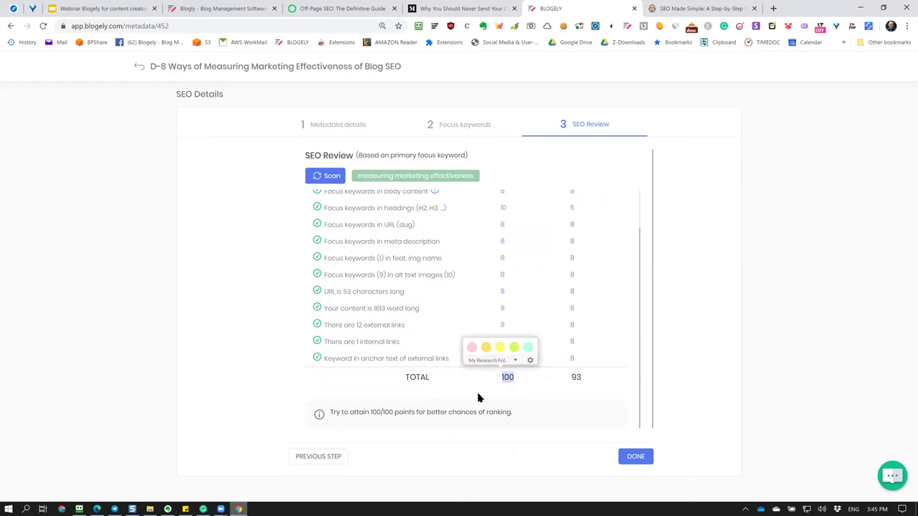
scroll(474, 394, "up", 2)
left_click(657, 366)
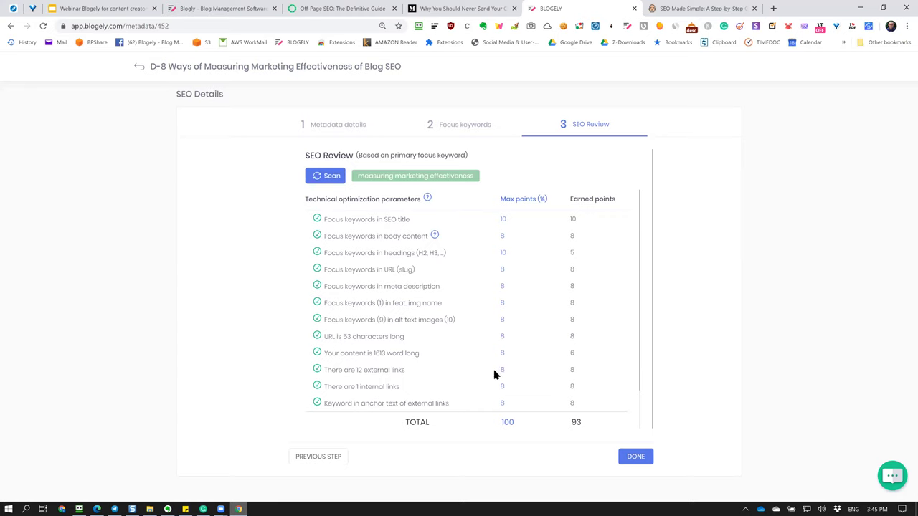
scroll(516, 394, "down", 2)
left_click_drag(527, 380, 504, 375)
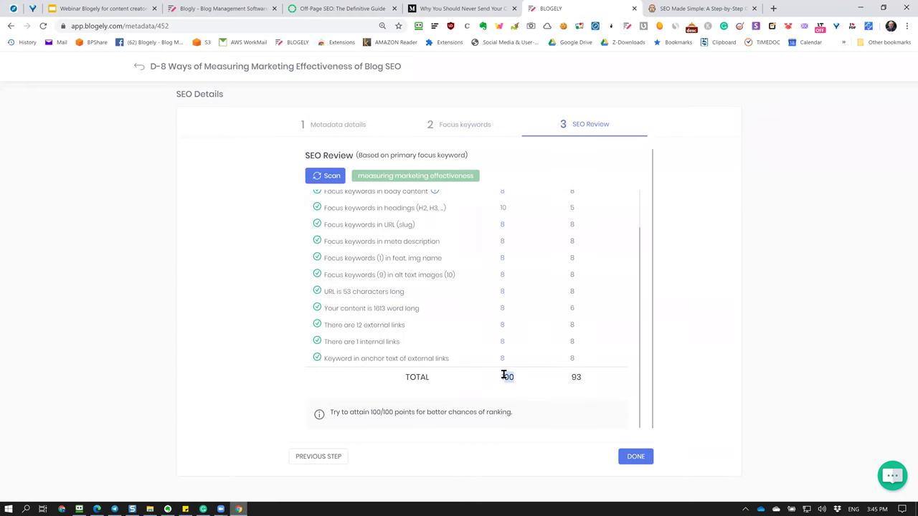
left_click(520, 392)
left_click_drag(500, 372, 516, 378)
left_click(491, 390)
scroll(390, 310, "up", 2)
left_click_drag(339, 220, 398, 219)
left_click(349, 249)
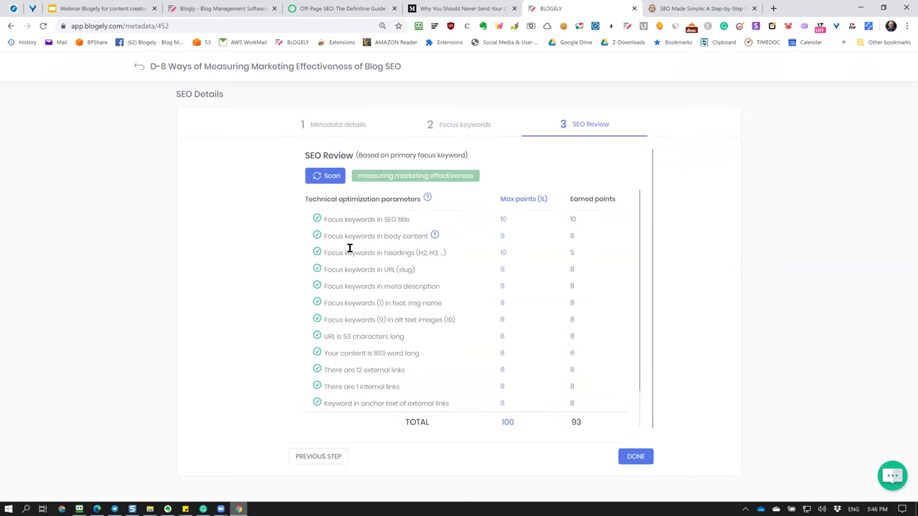
left_click(334, 126)
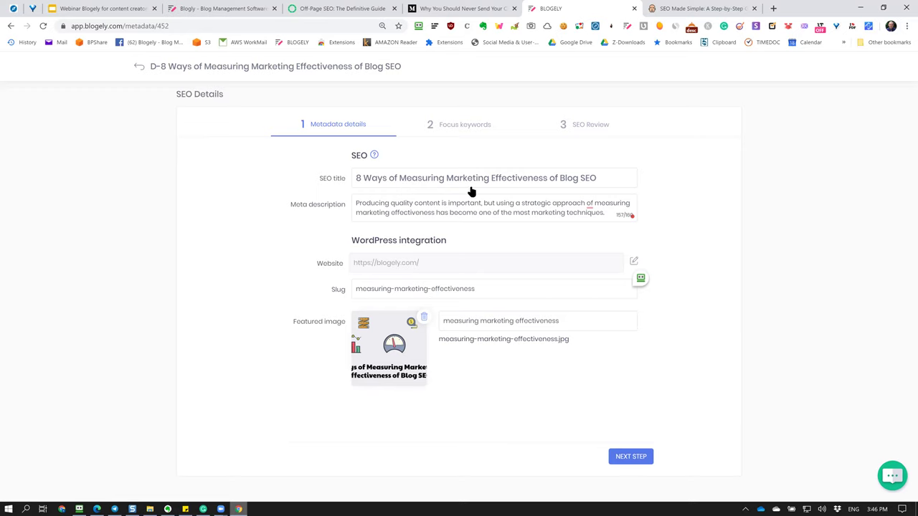
Inspect the meta description row's max and earned points, then return to Metadata details.
left_click(579, 129)
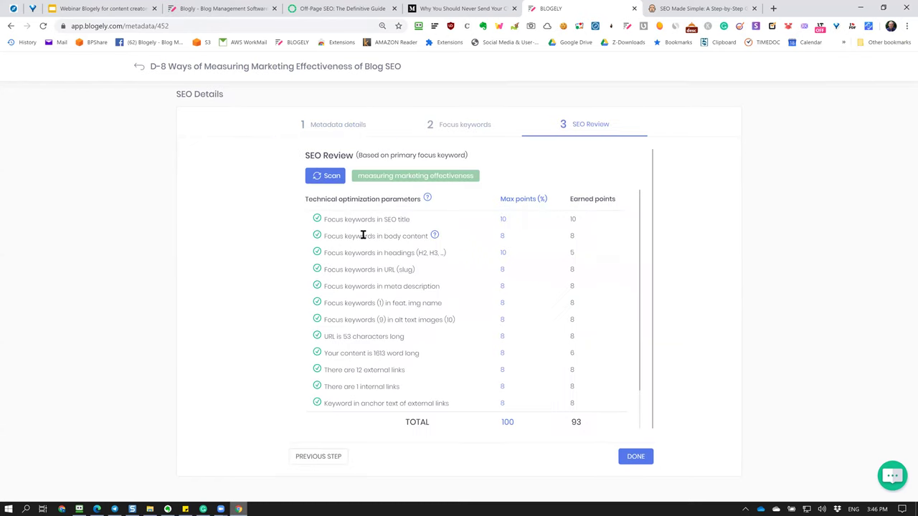
left_click_drag(362, 286, 434, 286)
left_click(502, 290)
double_click(513, 290)
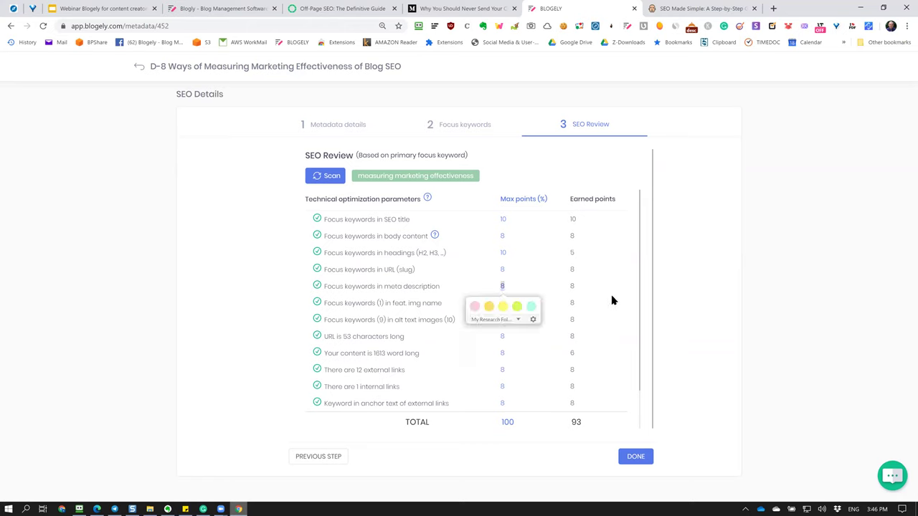
double_click(572, 286)
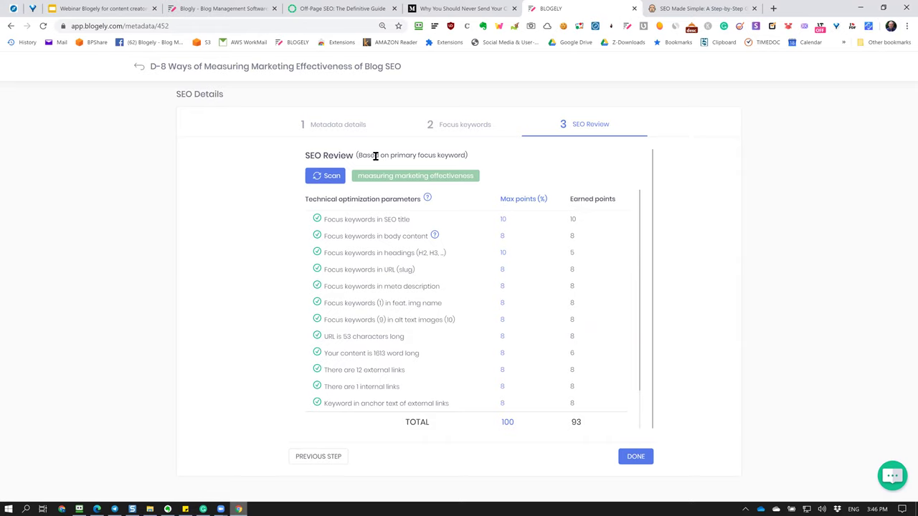
left_click(343, 128)
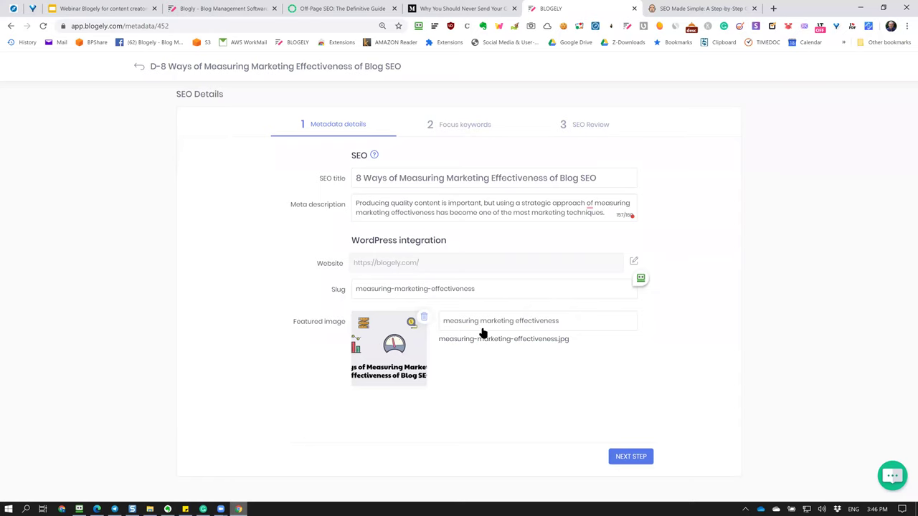
Rescan the SEO Review to count 1614 words and 8 (9) alt-text images.
left_click(592, 130)
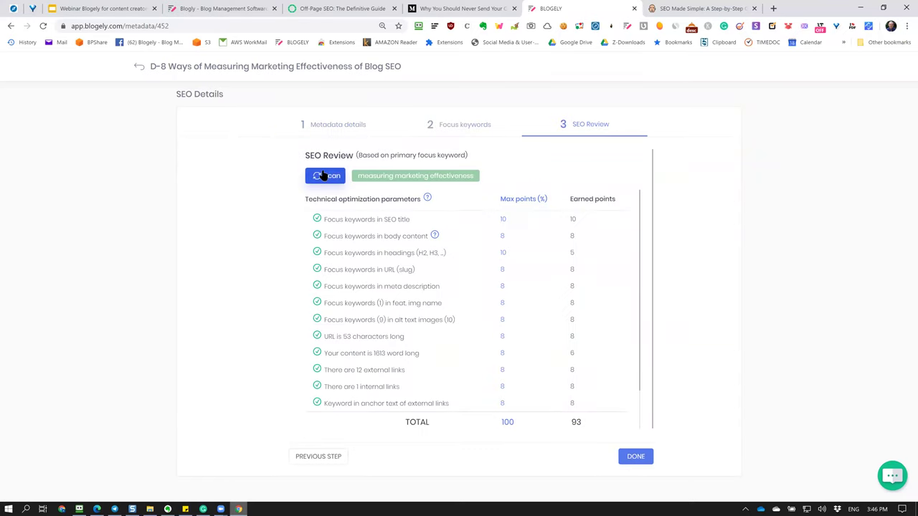
left_click(323, 176)
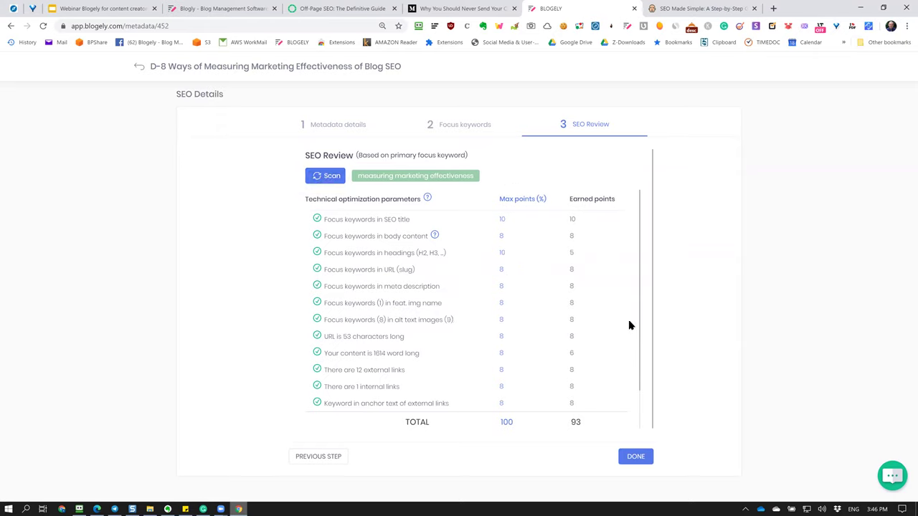
scroll(504, 390, "down", 3)
scroll(448, 410, "up", 3)
left_click_drag(361, 304, 410, 306)
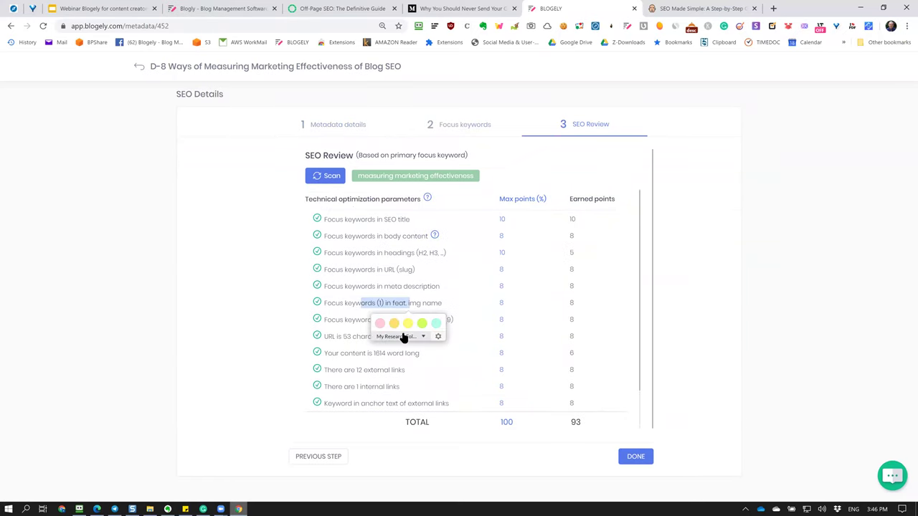
left_click(836, 137)
left_click(506, 273)
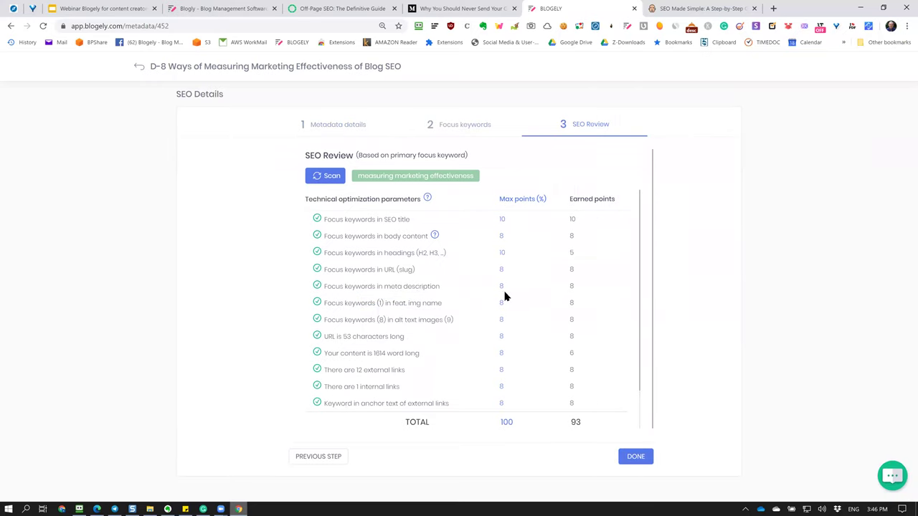
Back in the article editor, open the Set a Timeline block and select its illustration.
left_click(171, 71)
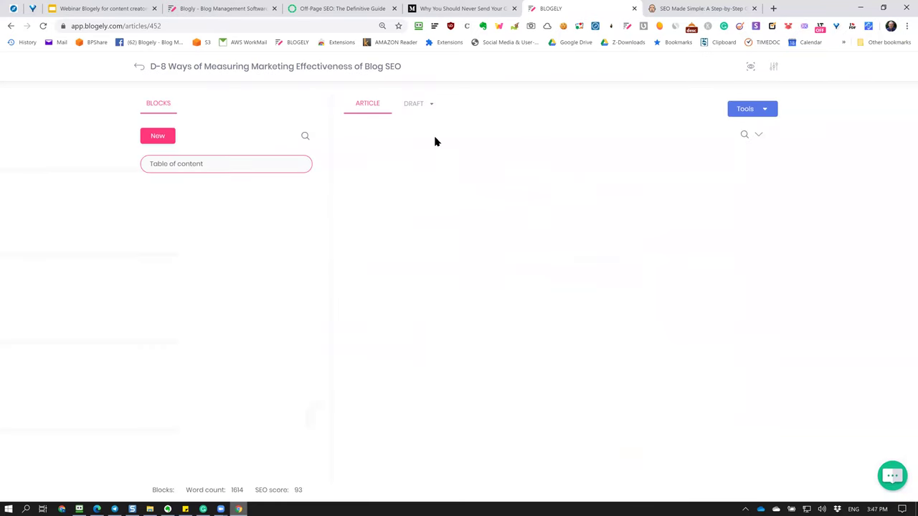
scroll(601, 226, "down", 10)
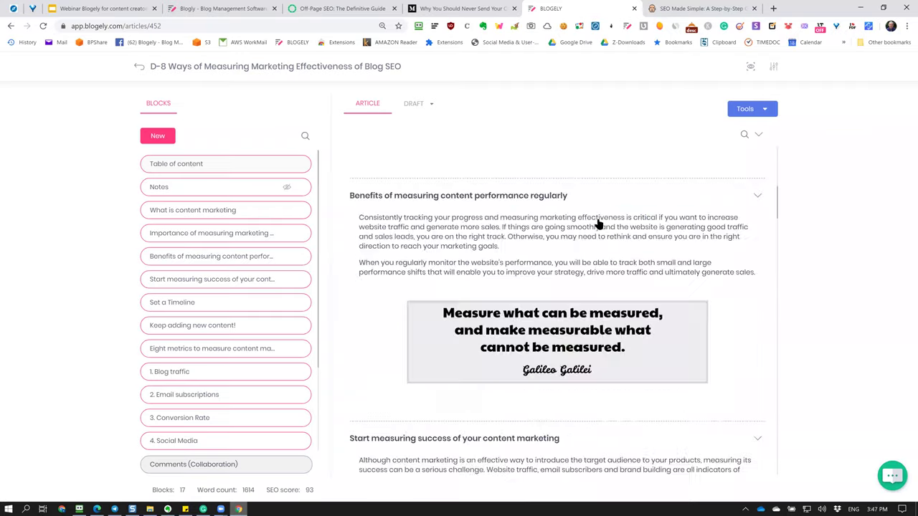
scroll(599, 224, "up", 2)
scroll(516, 173, "down", 4)
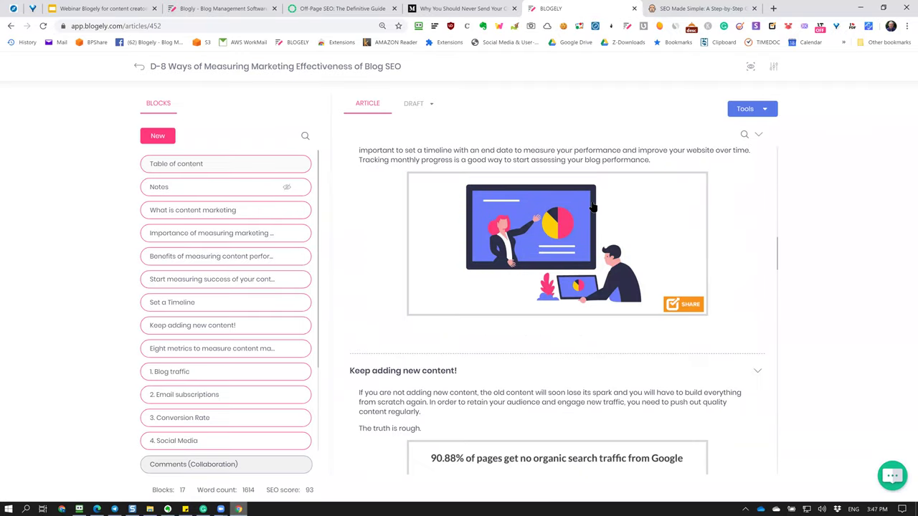
scroll(542, 250, "down", 2)
scroll(541, 250, "up", 3)
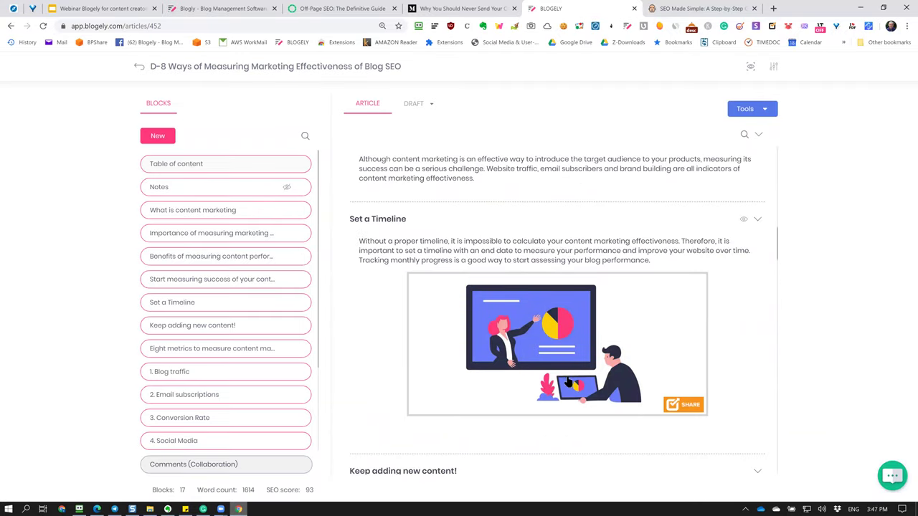
left_click(601, 257)
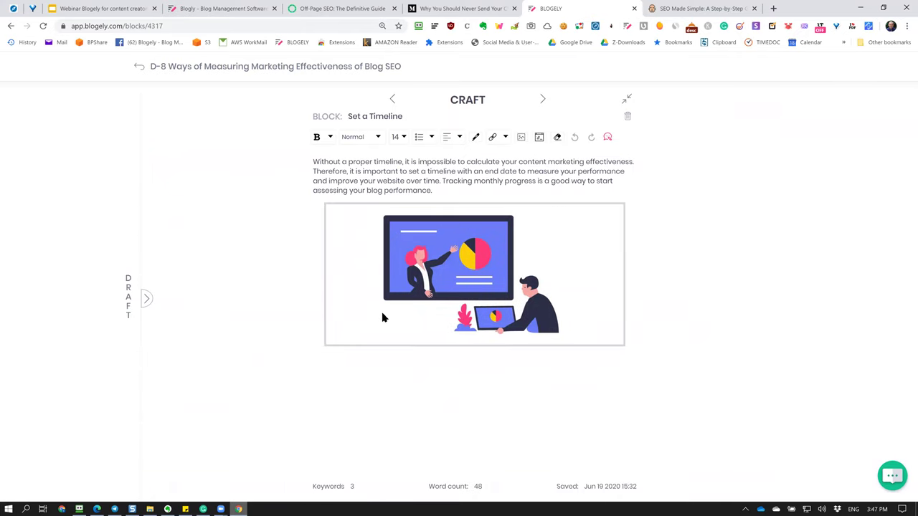
left_click(345, 323)
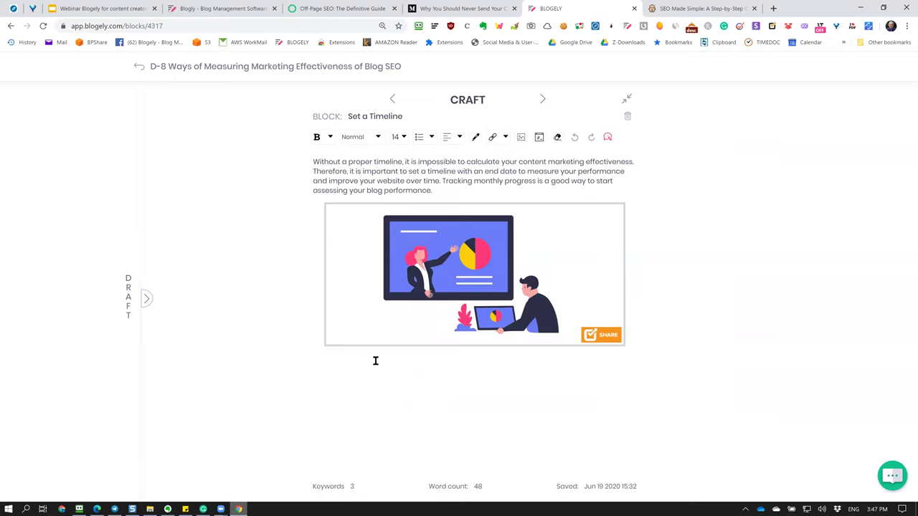
Review the image alt name 'measuring marketing effectiveness of blog SEO - set timeline' and cancel without changes.
left_click(386, 356)
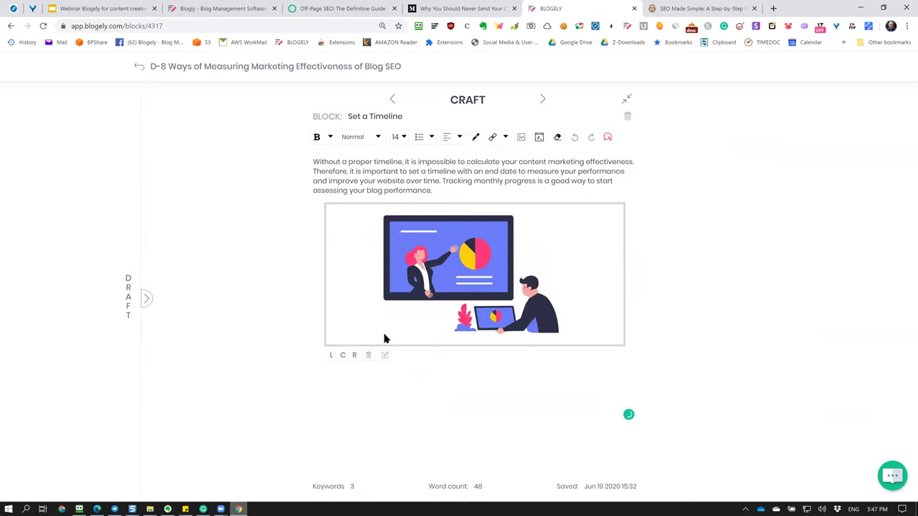
left_click(386, 355)
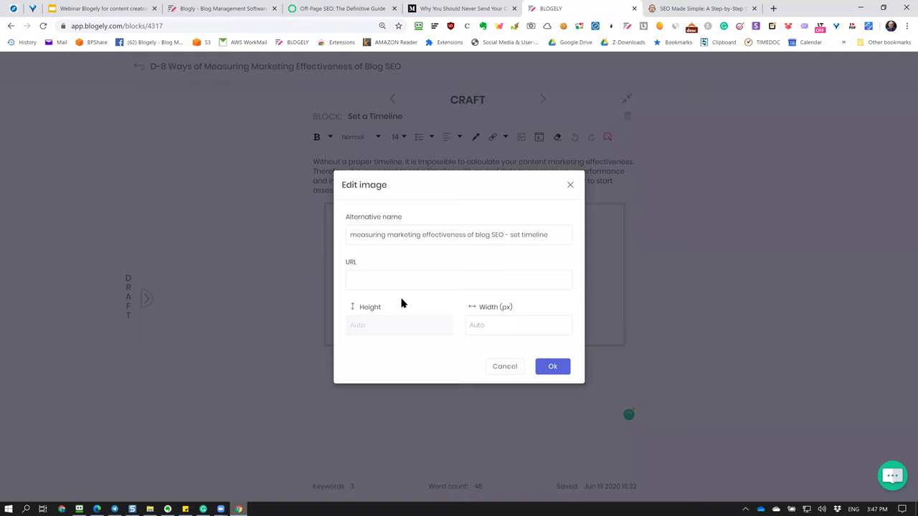
left_click_drag(346, 237, 555, 237)
left_click(543, 247)
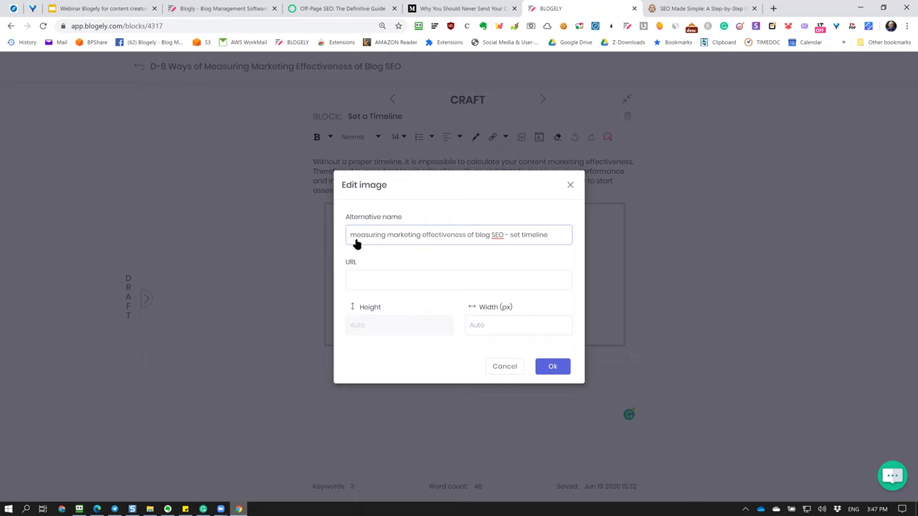
left_click(490, 240)
left_click_drag(550, 242, 494, 236)
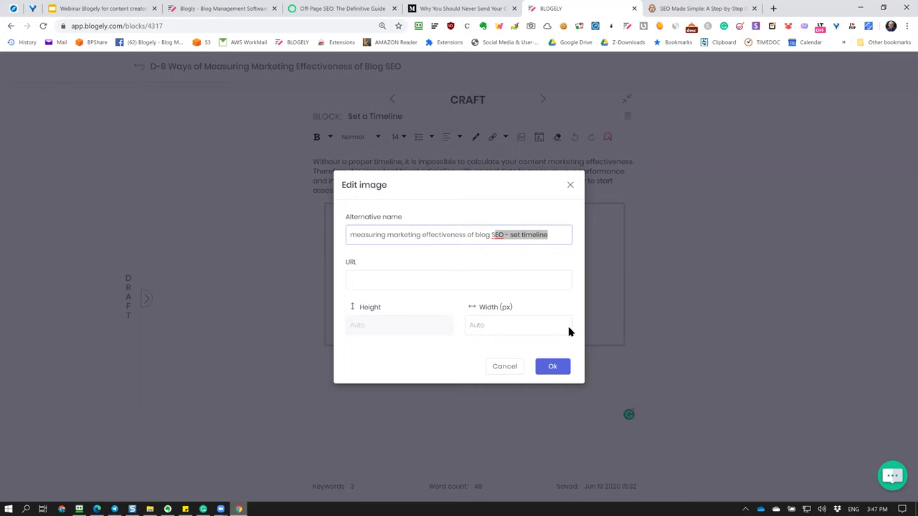
left_click(506, 367)
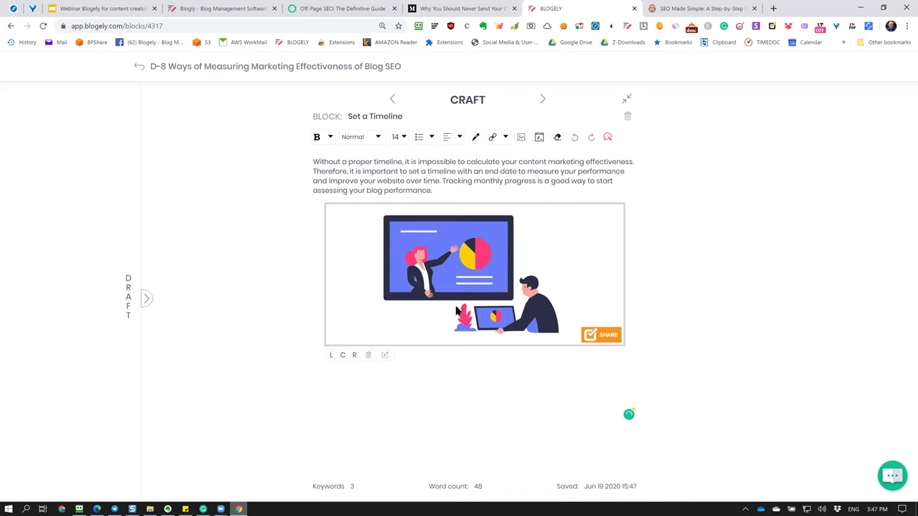
Open Tools > SEO optimize, go to the SEO Review step and rescan.
left_click(286, 72)
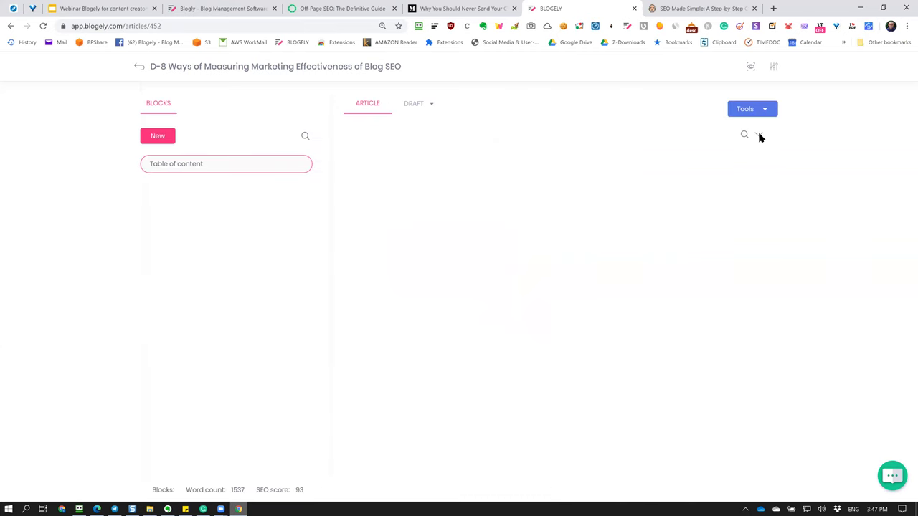
left_click(760, 109)
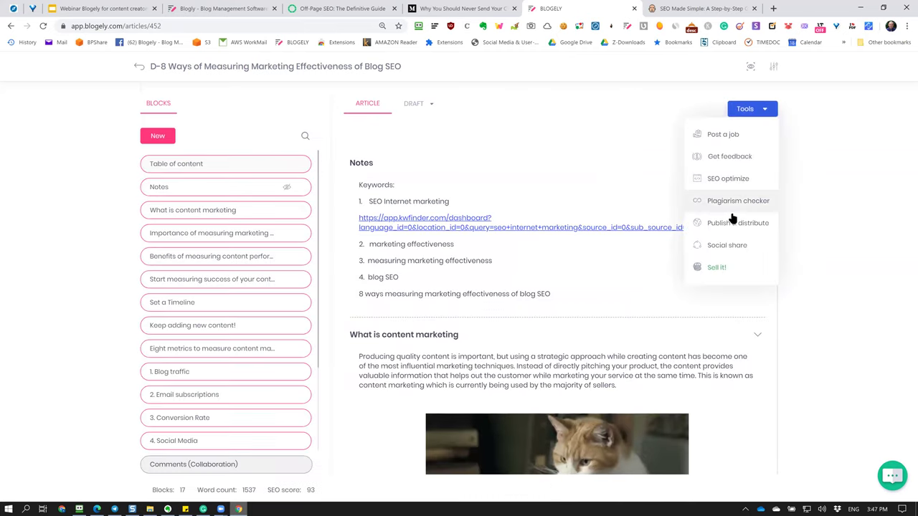
left_click(730, 178)
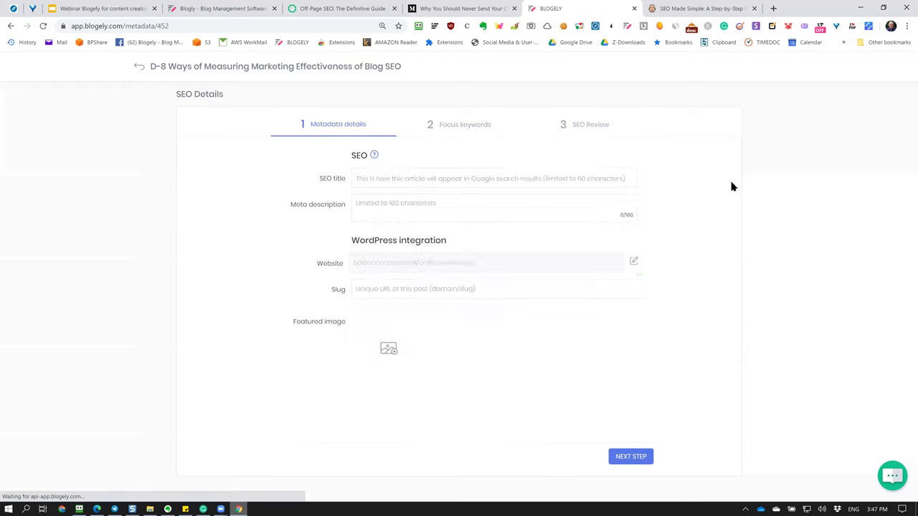
left_click(586, 129)
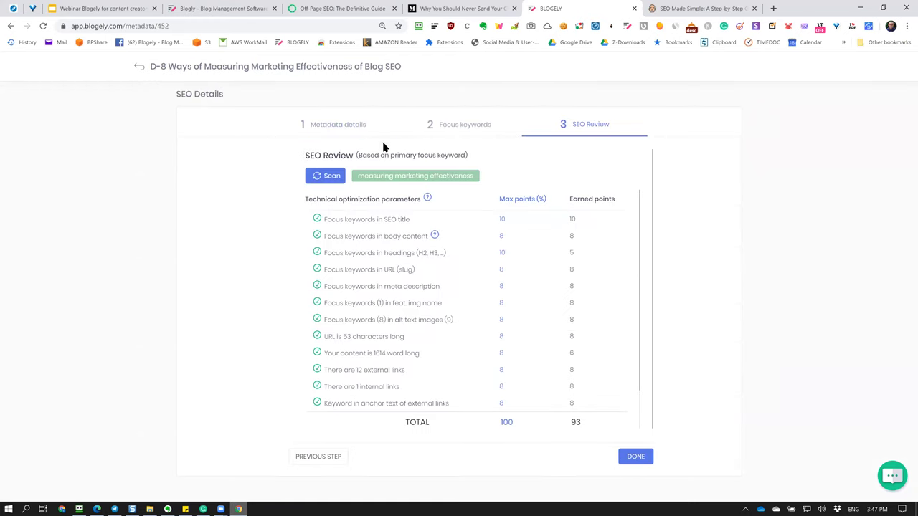
left_click(323, 176)
Check the featured image alt text in Metadata details, then rescan SEO Review twice.
left_click(326, 134)
left_click(571, 326)
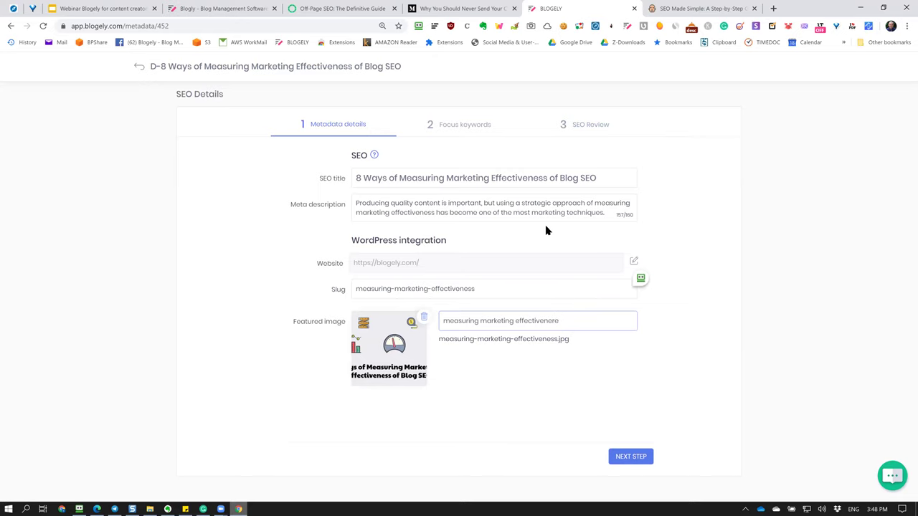
left_click(482, 125)
left_click(581, 130)
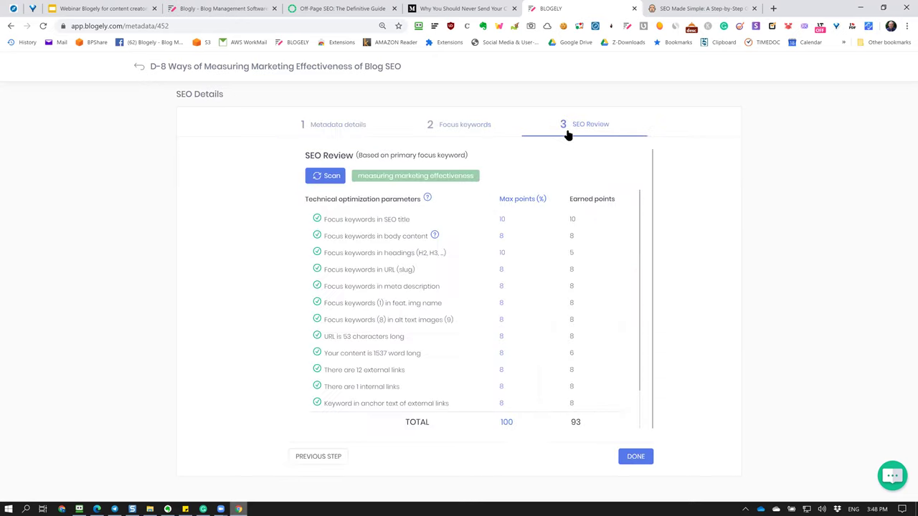
left_click(327, 175)
scroll(449, 262, "down", 1)
scroll(445, 268, "up", 1)
scroll(484, 357, "down", 1)
scroll(485, 358, "up", 1)
left_click(333, 179)
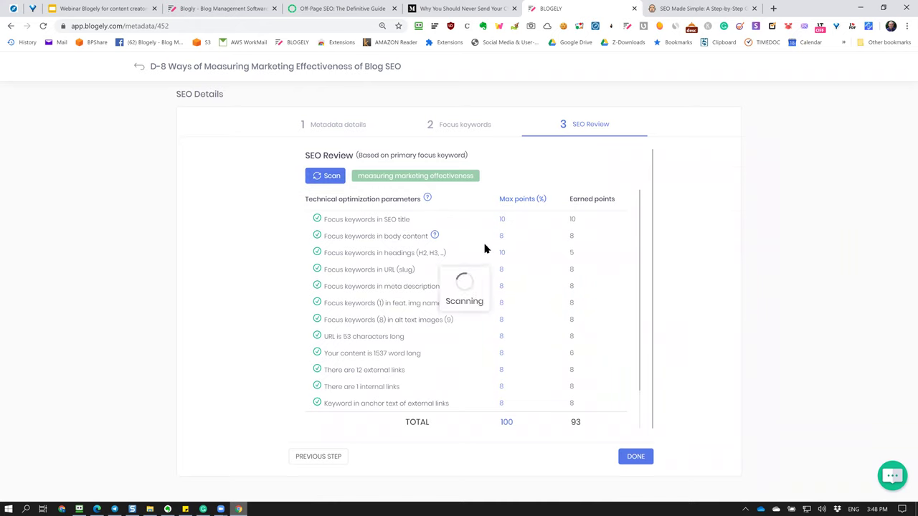
scroll(613, 301, "down", 1)
scroll(607, 303, "up", 1)
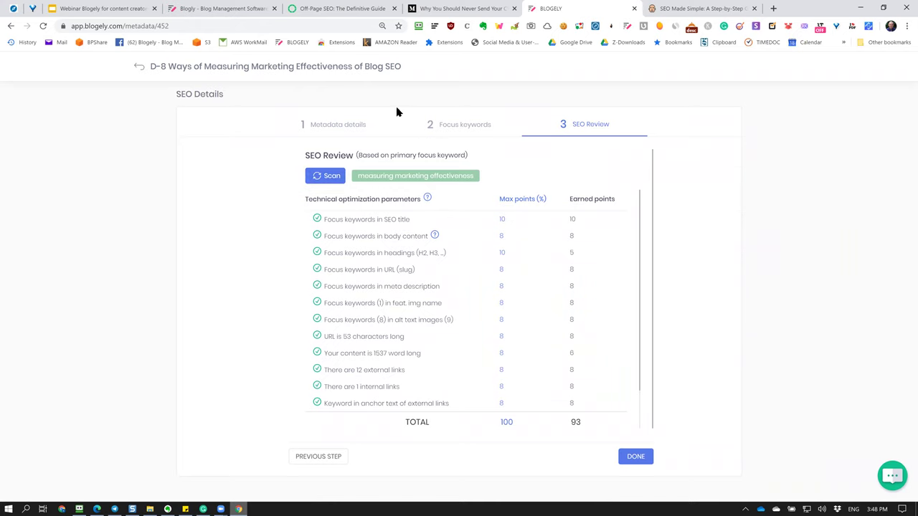
Return to the editor, reopen SEO optimize and rescan the SEO Review.
left_click(324, 124)
left_click(585, 322)
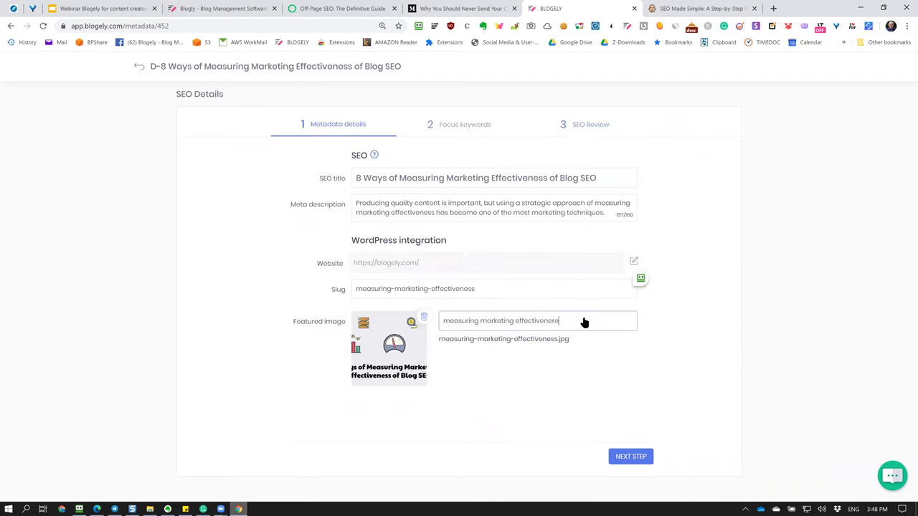
left_click(139, 67)
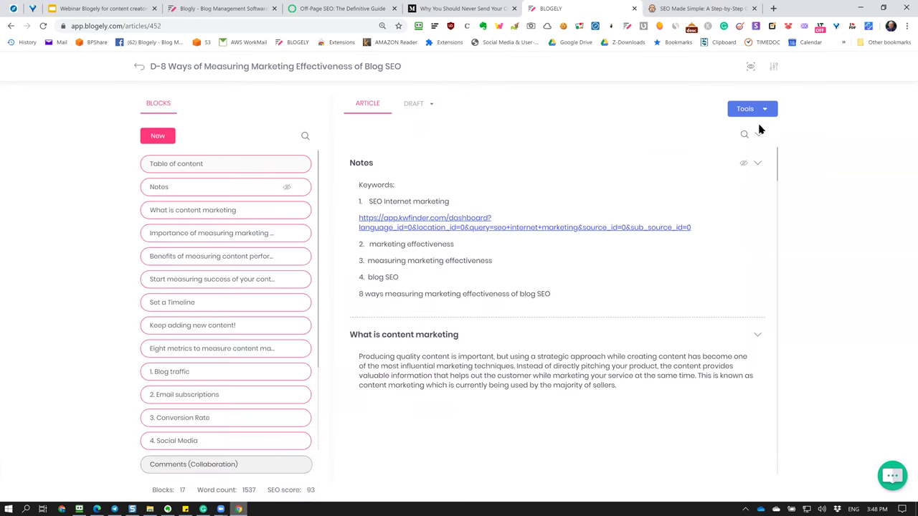
left_click(767, 113)
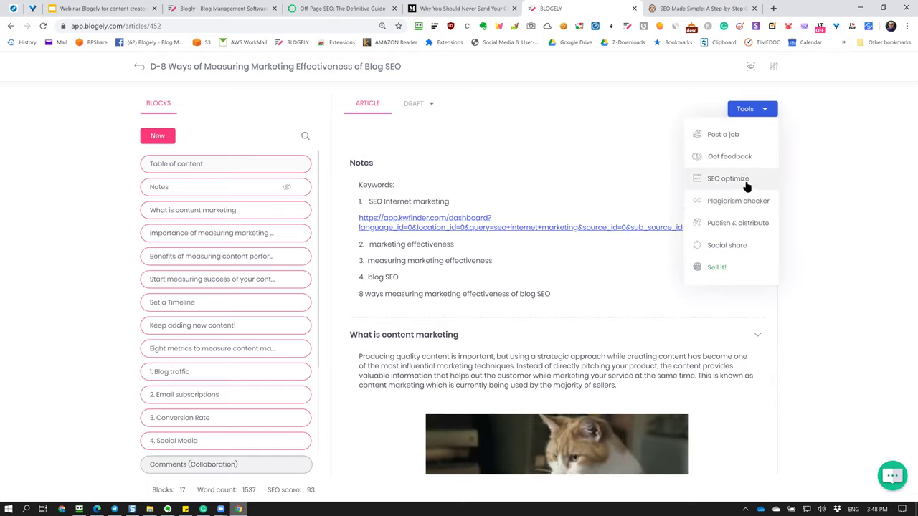
left_click(745, 180)
left_click(581, 125)
left_click(321, 180)
Review the headings keyword criterion worth 10 maximum points.
scroll(471, 281, "down", 1)
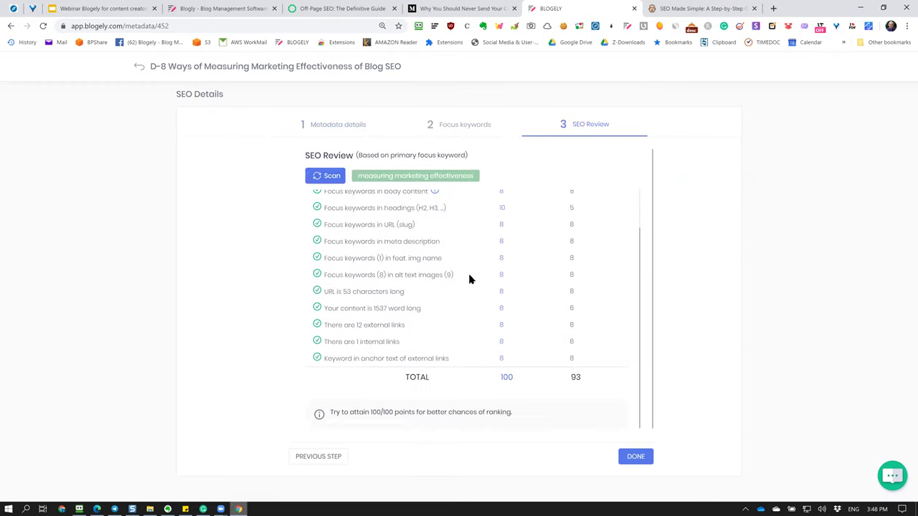
scroll(582, 315, "up", 1)
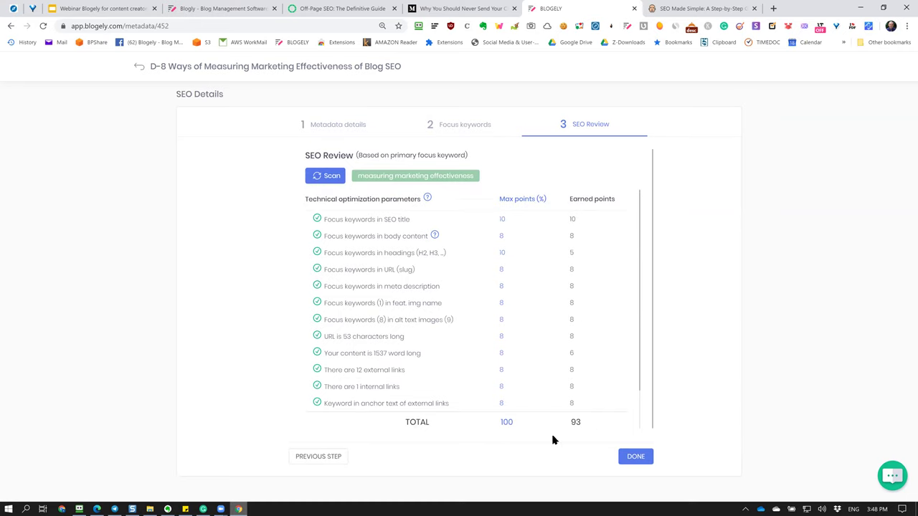
scroll(507, 375, "down", 1)
scroll(507, 378, "up", 1)
left_click_drag(348, 250, 402, 252)
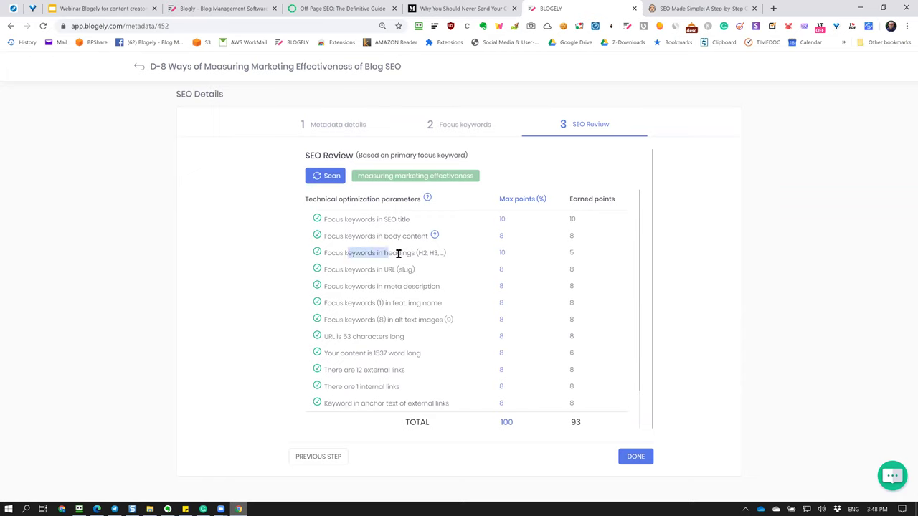
left_click(505, 258)
left_click_drag(475, 252, 551, 260)
left_click(516, 257)
Confirm the 1537 word count, then go back to the article editor.
scroll(508, 294, "down", 2)
scroll(509, 266, "up", 2)
scroll(348, 406, "down", 2)
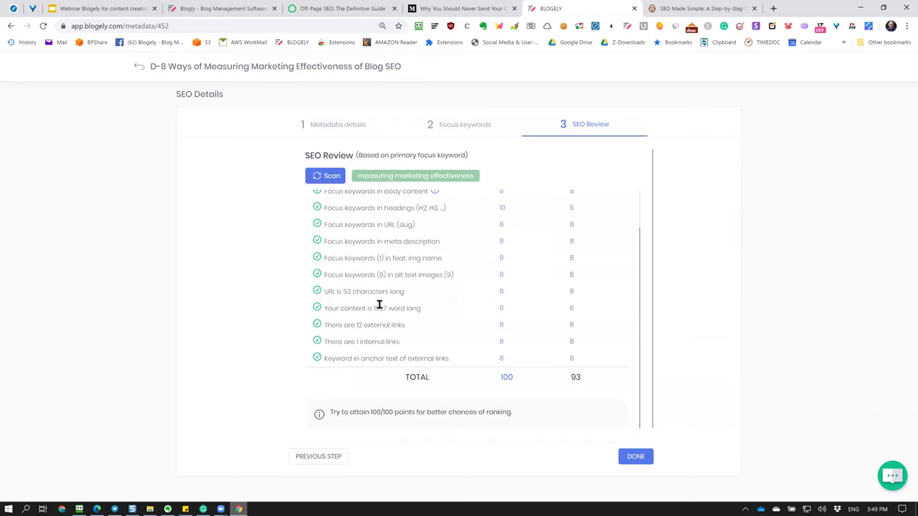
left_click_drag(372, 308, 388, 308)
left_click(590, 307)
scroll(577, 312, "up", 1)
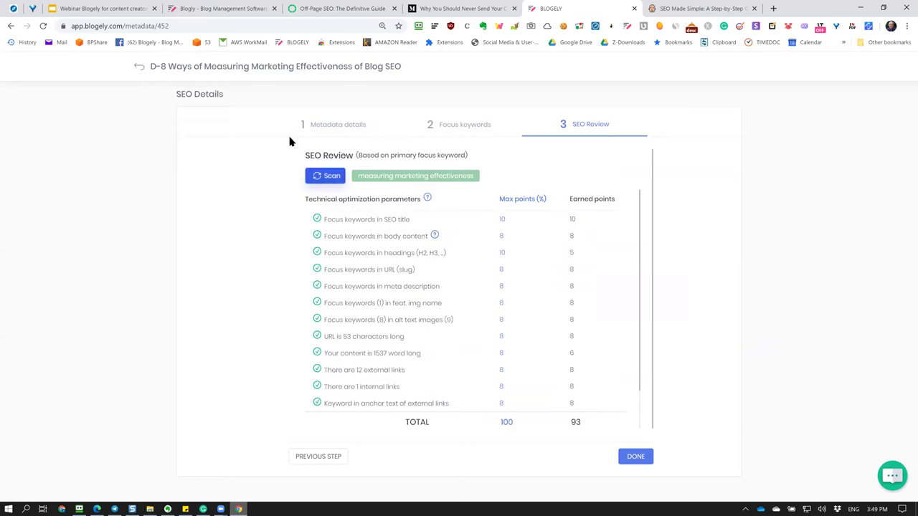
left_click(276, 71)
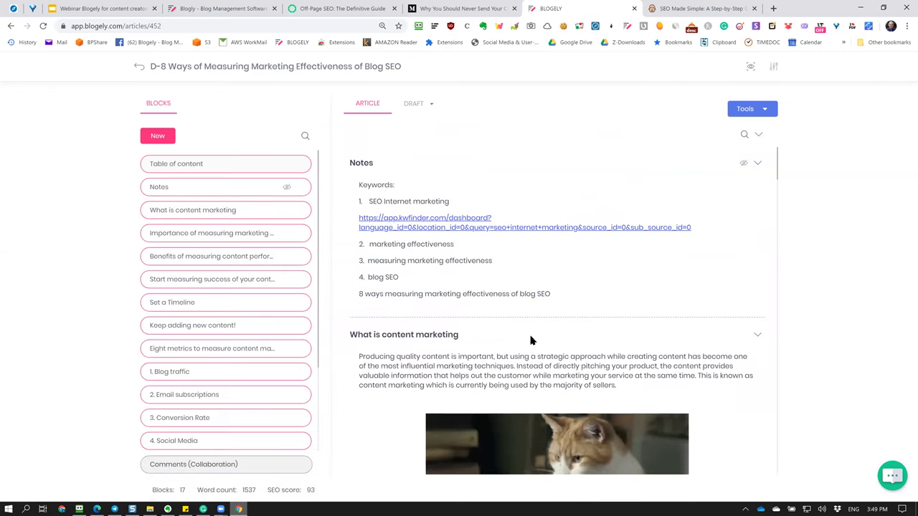
Remove the 'D-8 ' prefix from the article title in Org details.
scroll(530, 335, "down", 15)
scroll(529, 335, "up", 15)
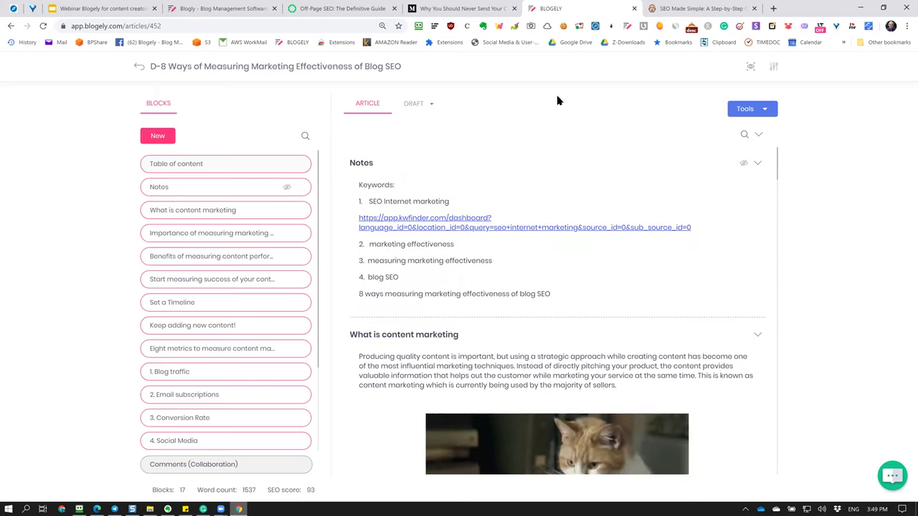
left_click(774, 67)
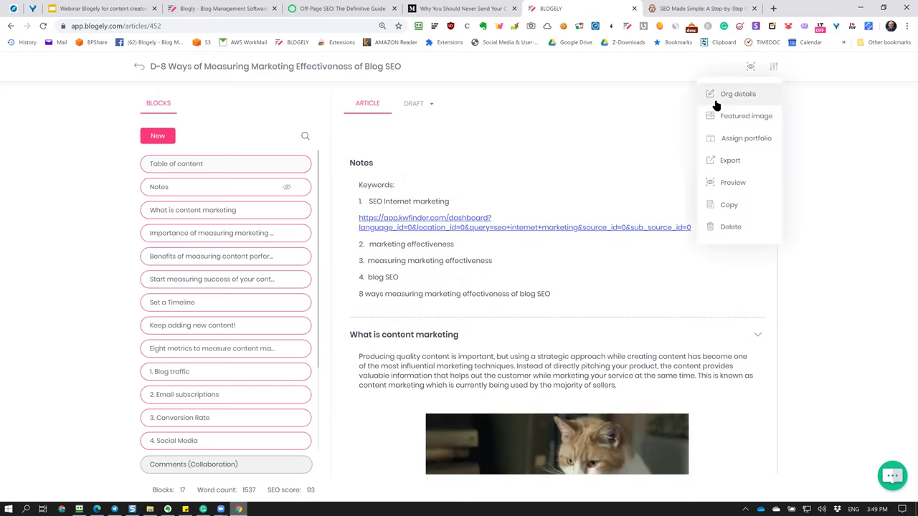
left_click(722, 98)
left_click_drag(314, 187, 277, 197)
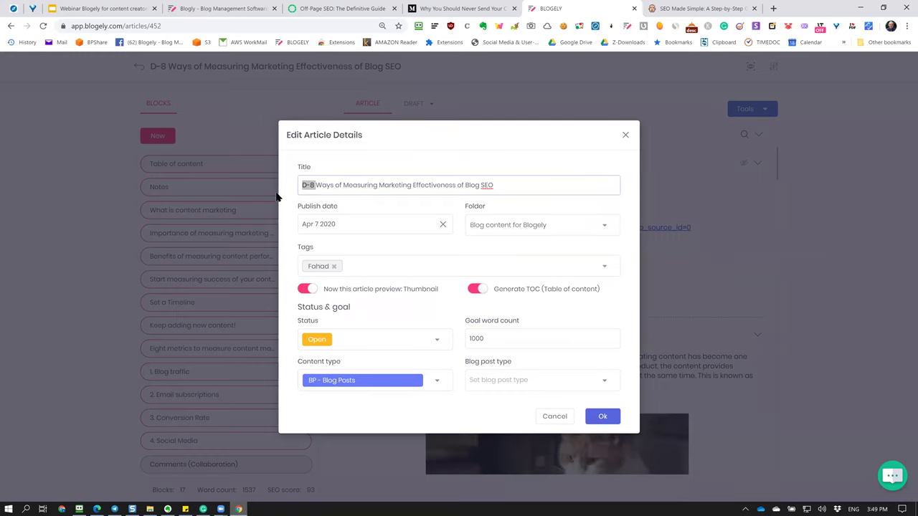
key("BackSpace")
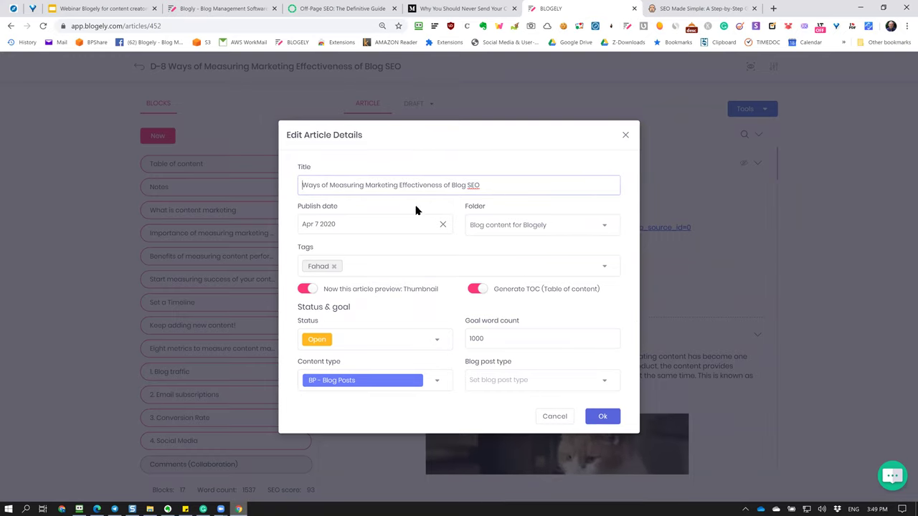
key("Return")
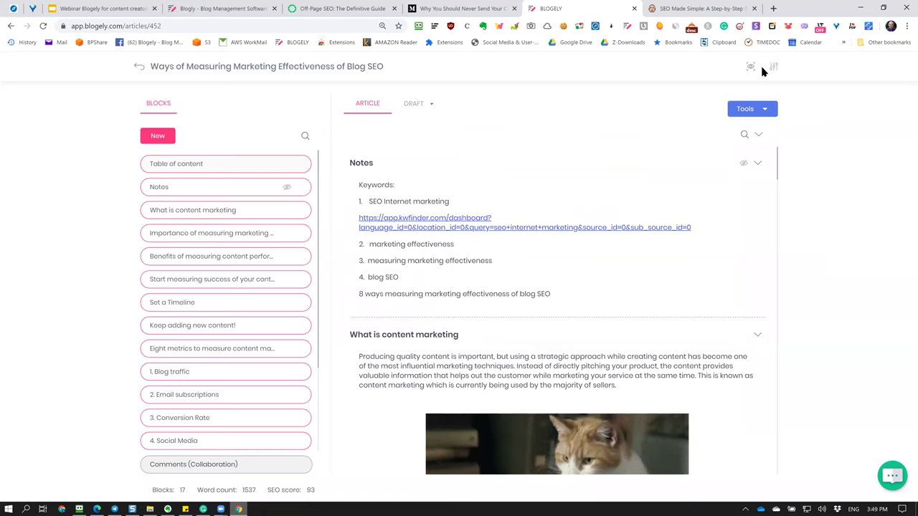
Start Tools > Publish & distribute and advance to the publishing details.
left_click(758, 112)
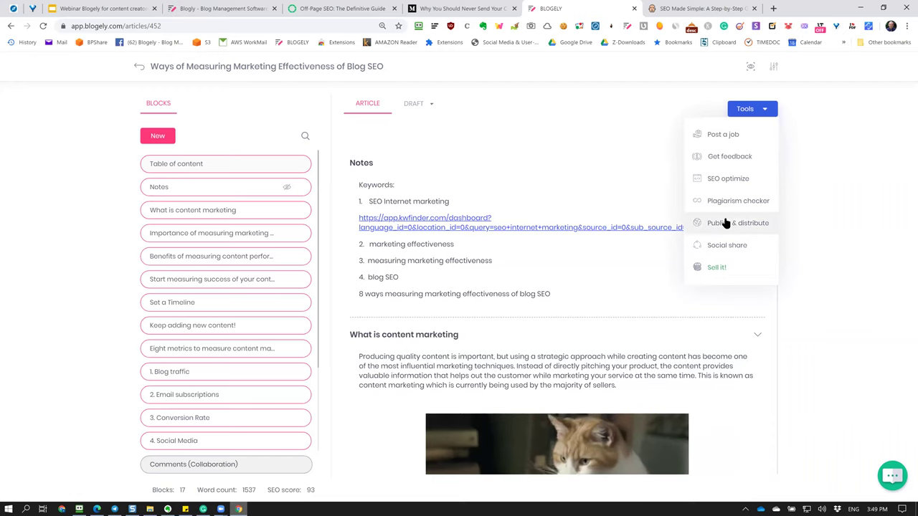
left_click(725, 223)
left_click(648, 458)
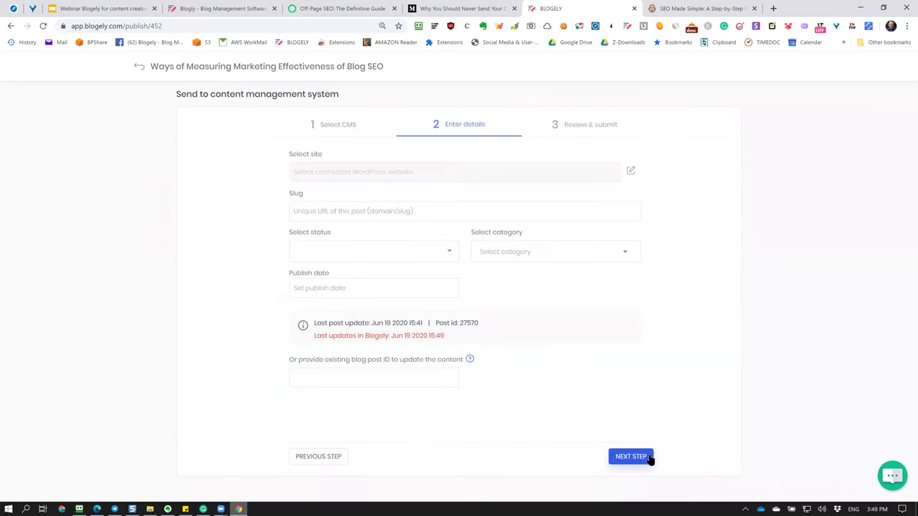
Publish the article under the Marketing category, acknowledge success, and view the live post.
left_click(625, 255)
left_click(469, 323)
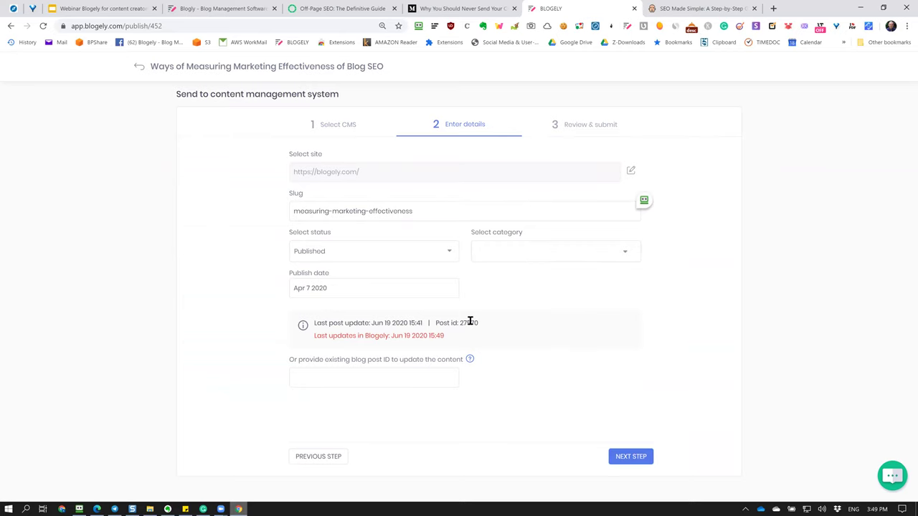
key("F5")
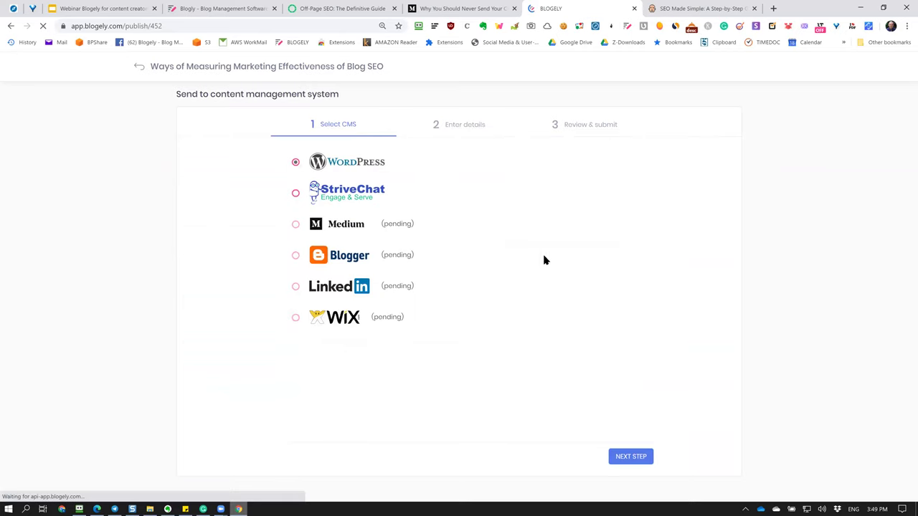
left_click(470, 128)
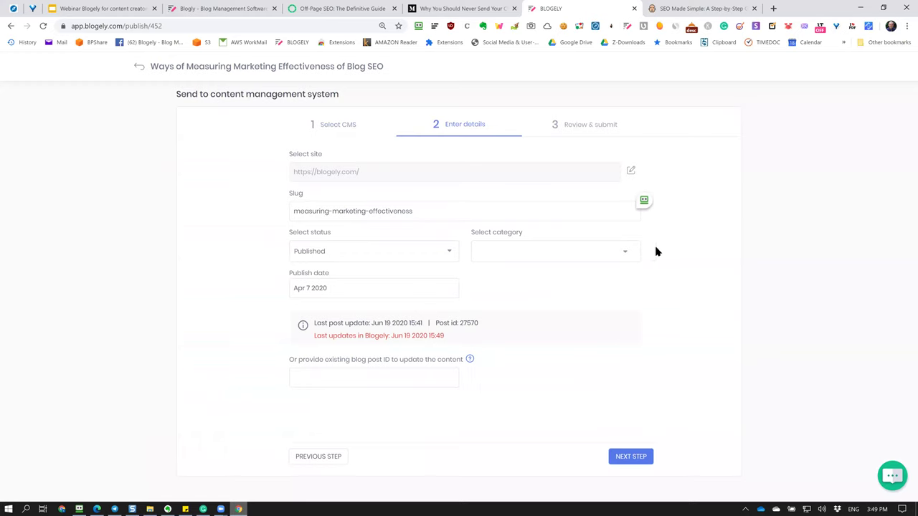
left_click(639, 459)
left_click(636, 461)
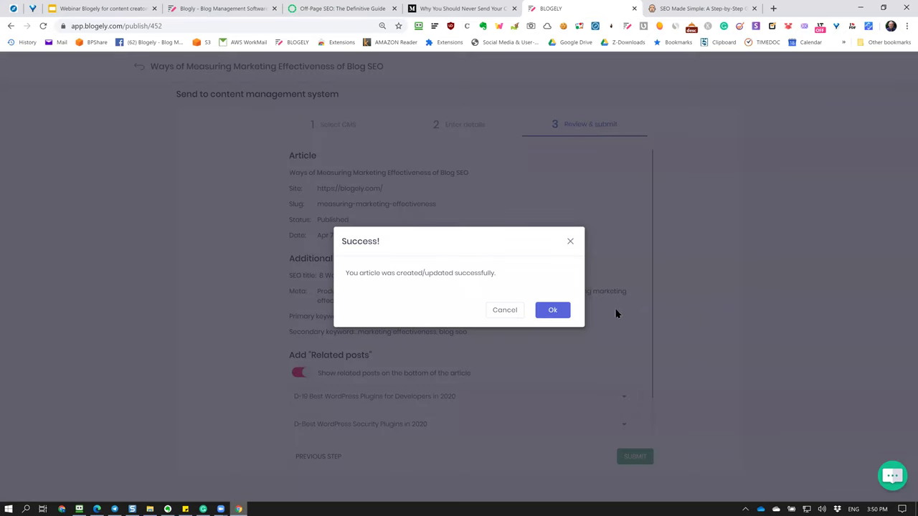
left_click(549, 311)
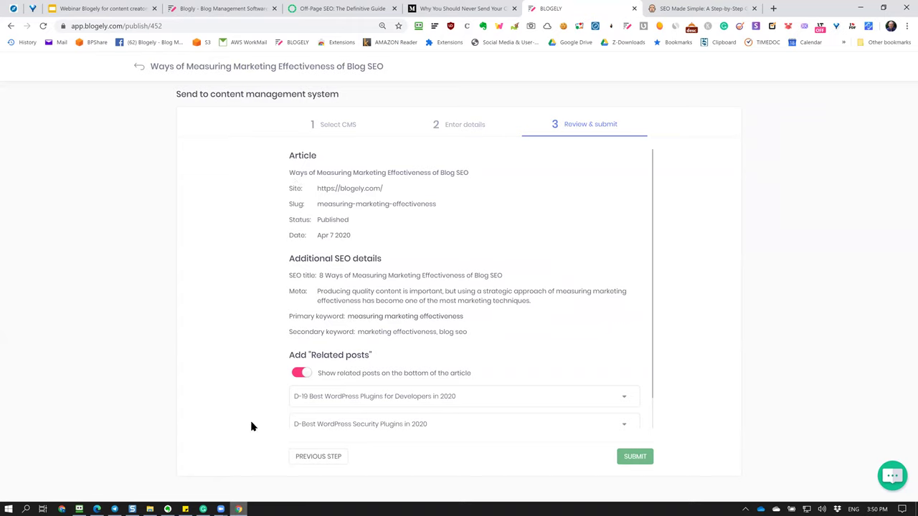
left_click(97, 509)
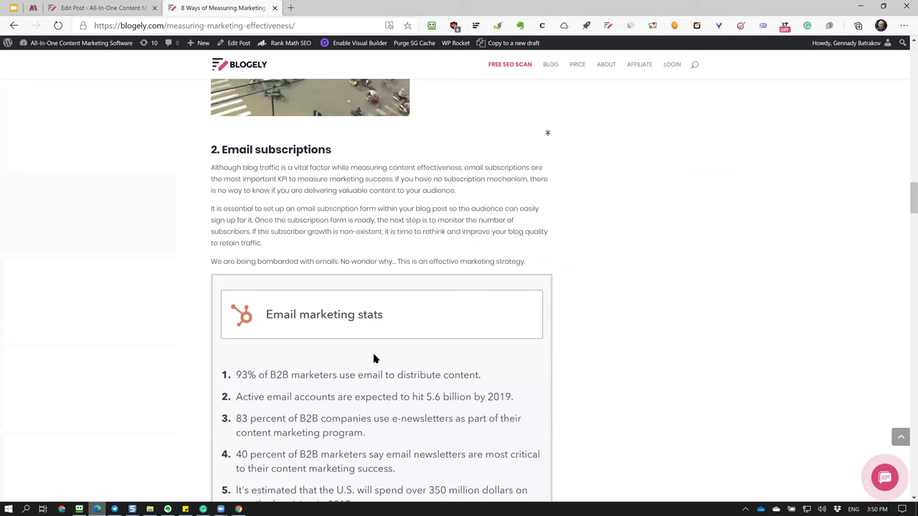
Reload the live post to see the title without D-8, then return to Blogely.
key("F5")
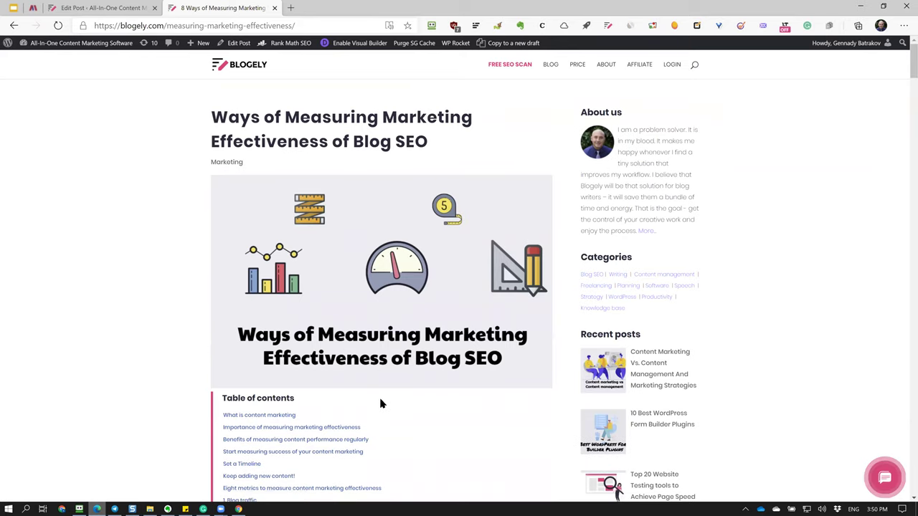
key("alt+Tab")
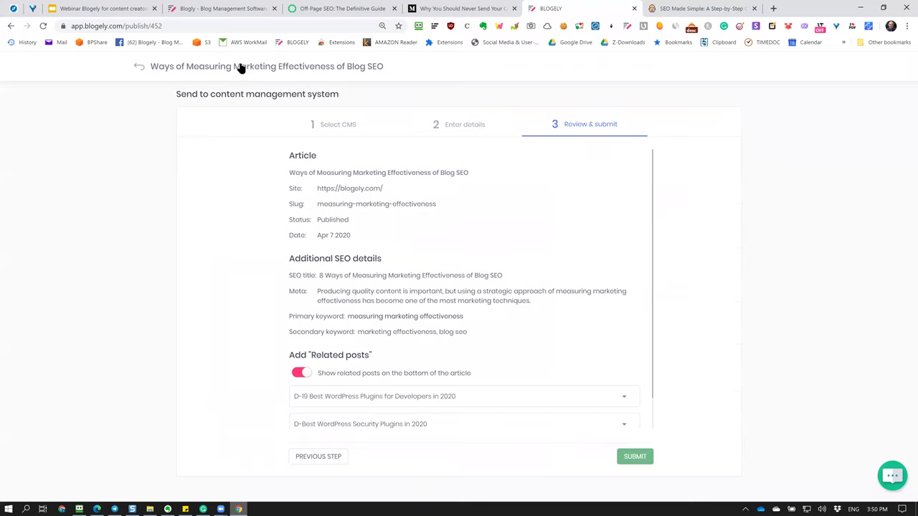
Restore '8 ' at the start of the article title in Org details.
left_click(242, 69)
left_click(772, 68)
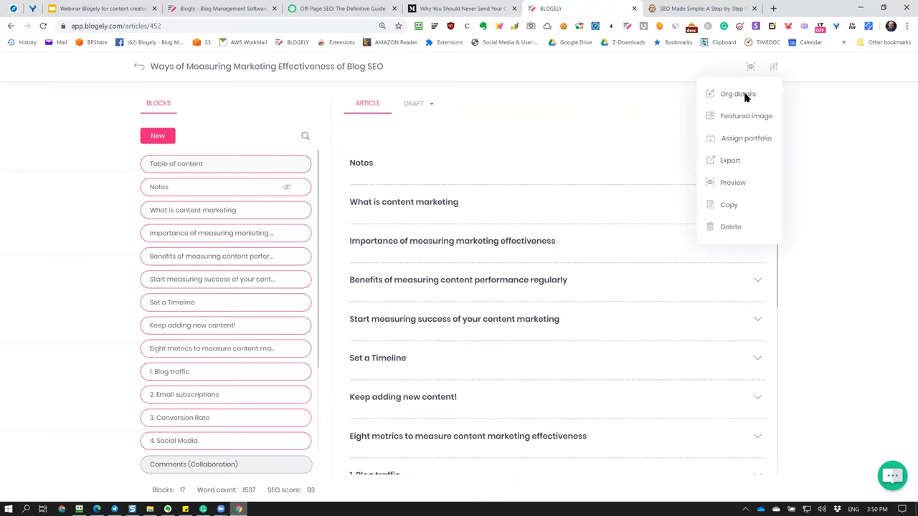
left_click(741, 100)
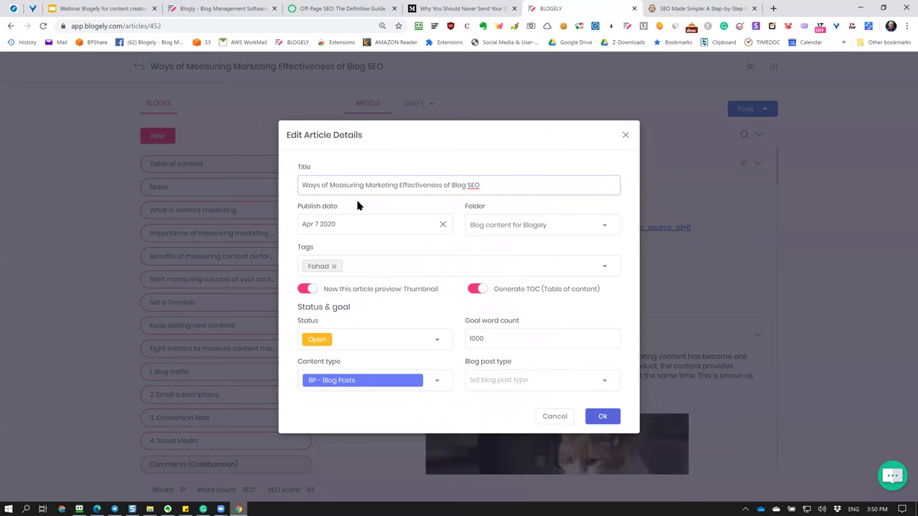
left_click(601, 417)
Try the unavailable Plagiarism checker, then start Tools > Publish & distribute.
left_click(744, 113)
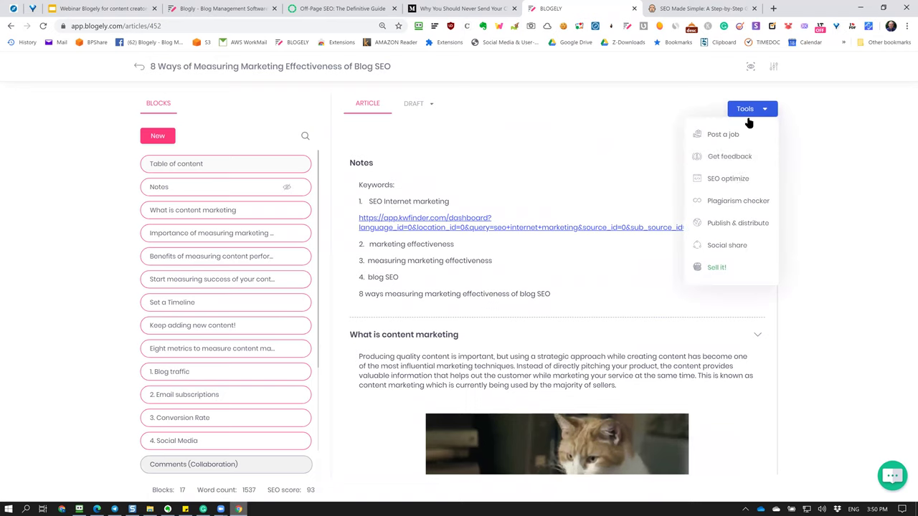
left_click(742, 203)
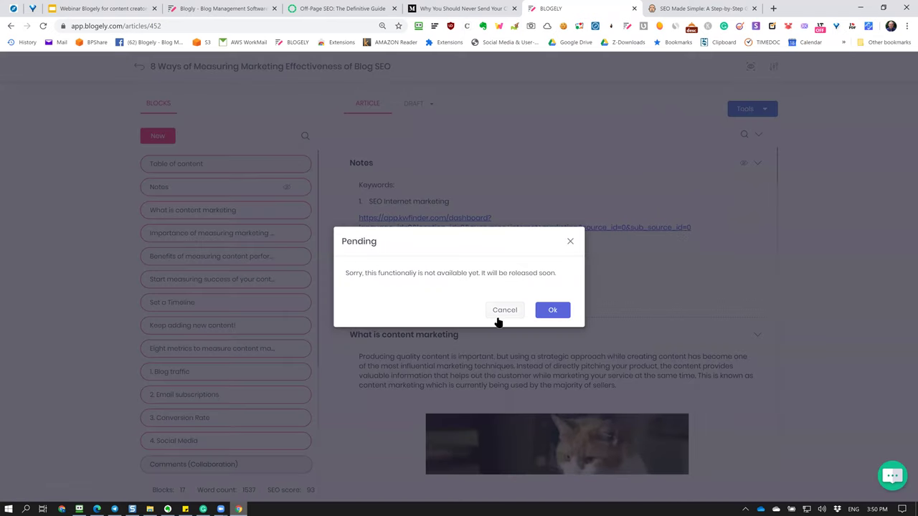
left_click(504, 309)
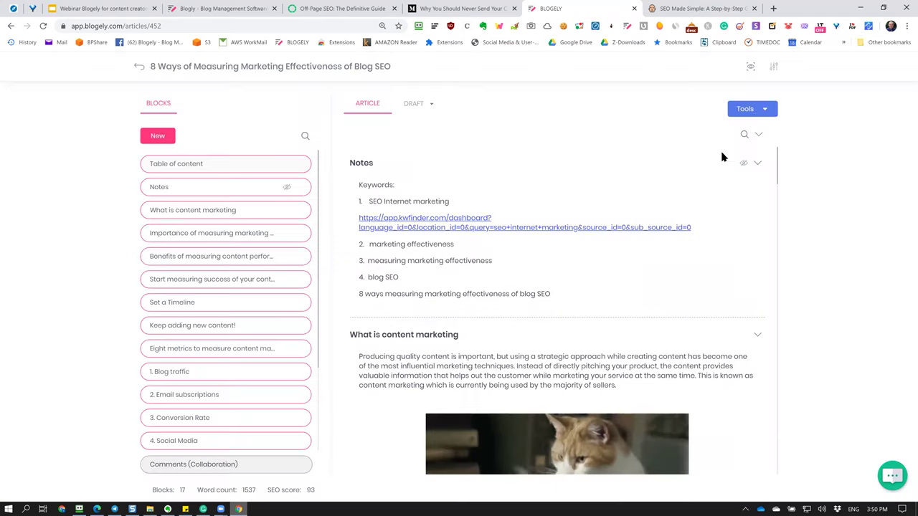
left_click(754, 113)
left_click(752, 222)
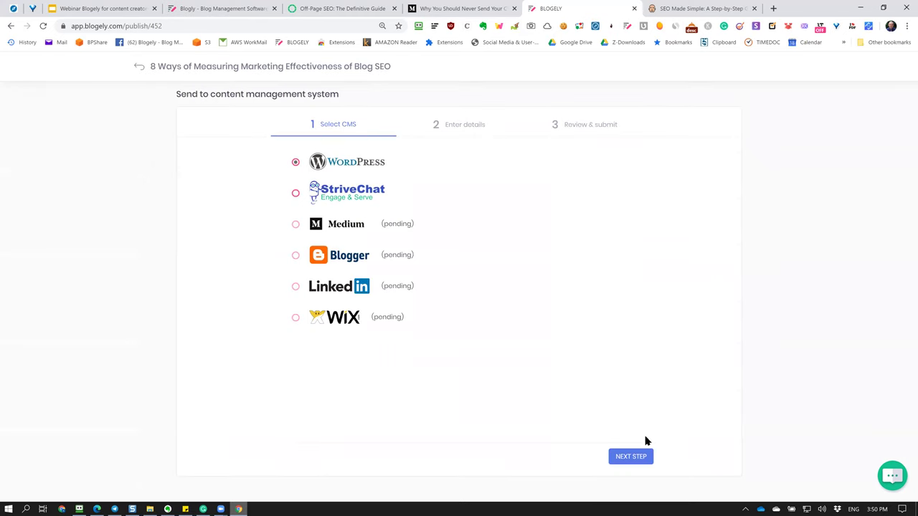
Step through the publishing wizard, submit to blogely.com, confirm Success, and switch to the live post.
left_click(638, 460)
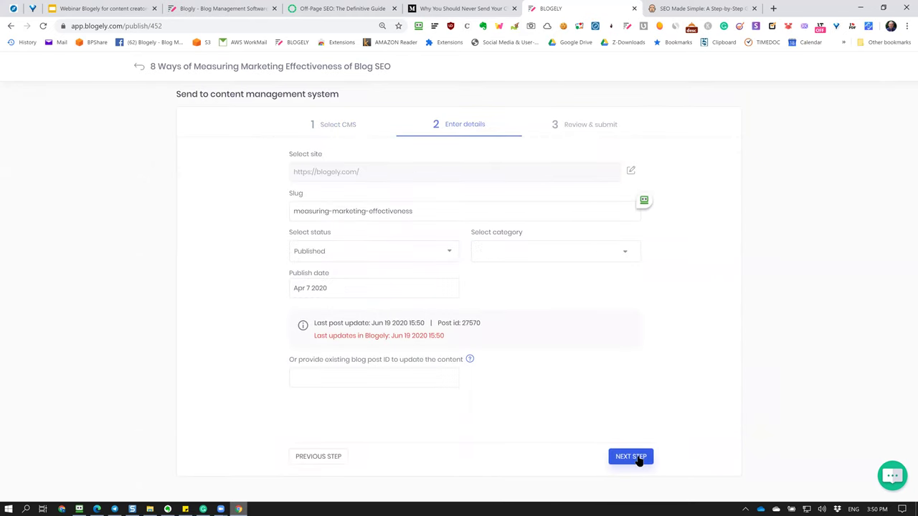
left_click(639, 457)
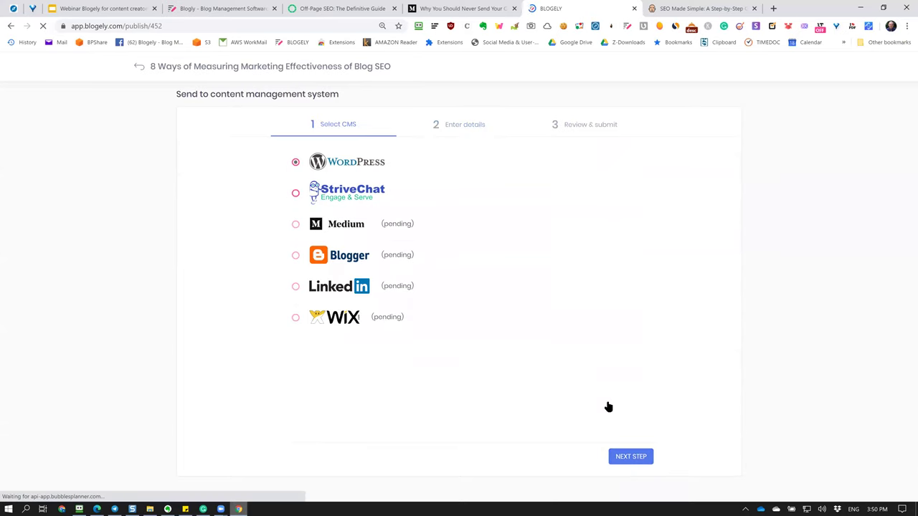
left_click(641, 457)
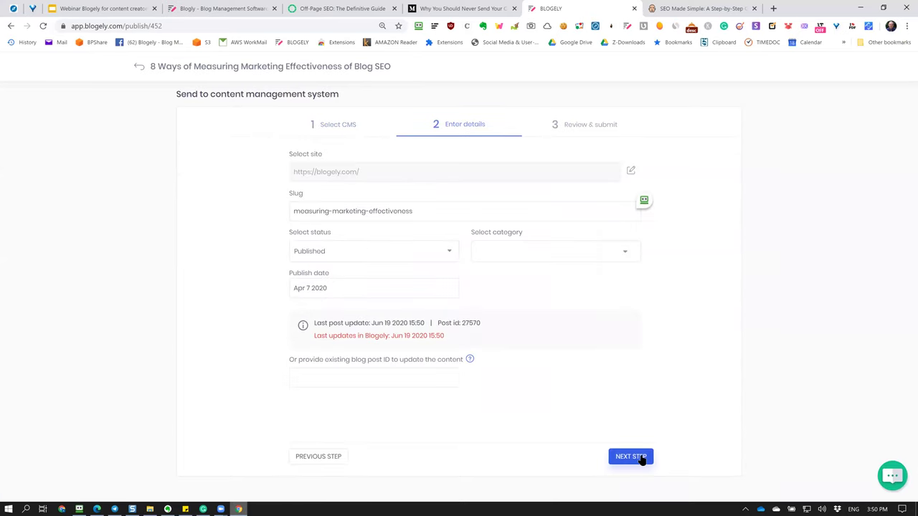
left_click(640, 457)
left_click(638, 457)
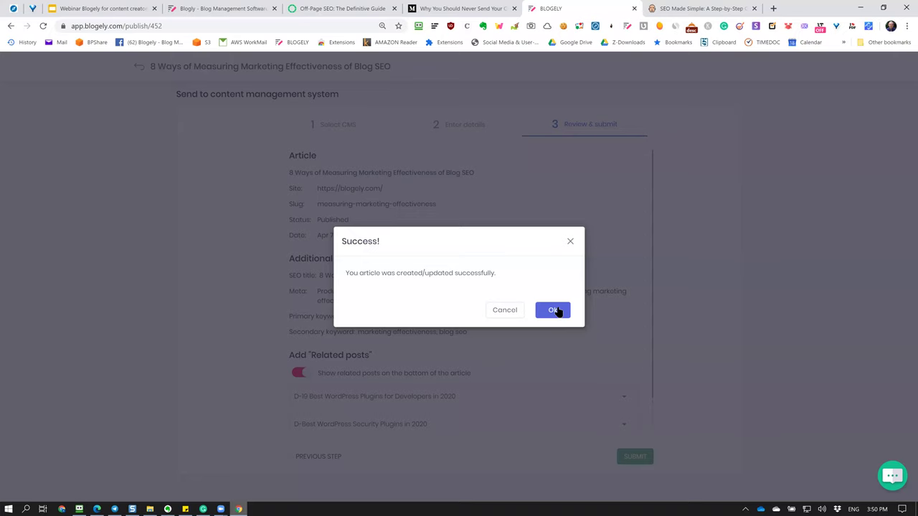
left_click(554, 308)
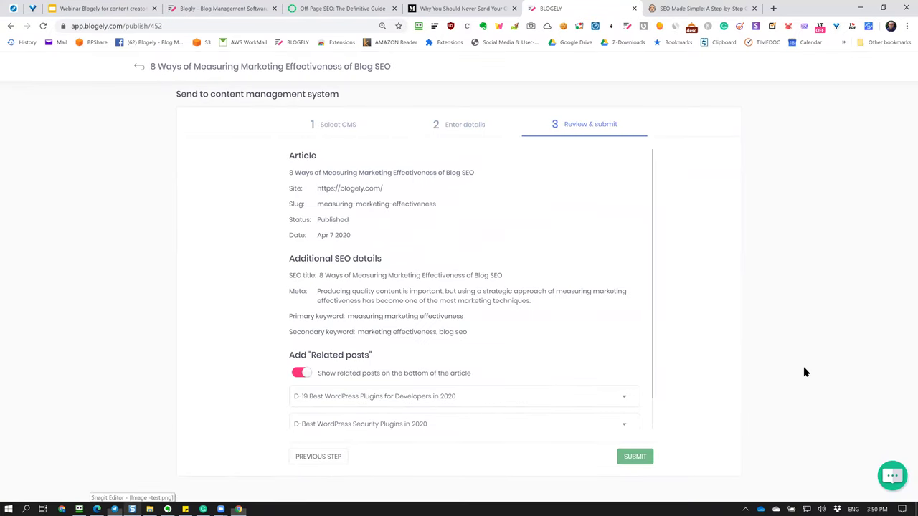
key("alt+Tab")
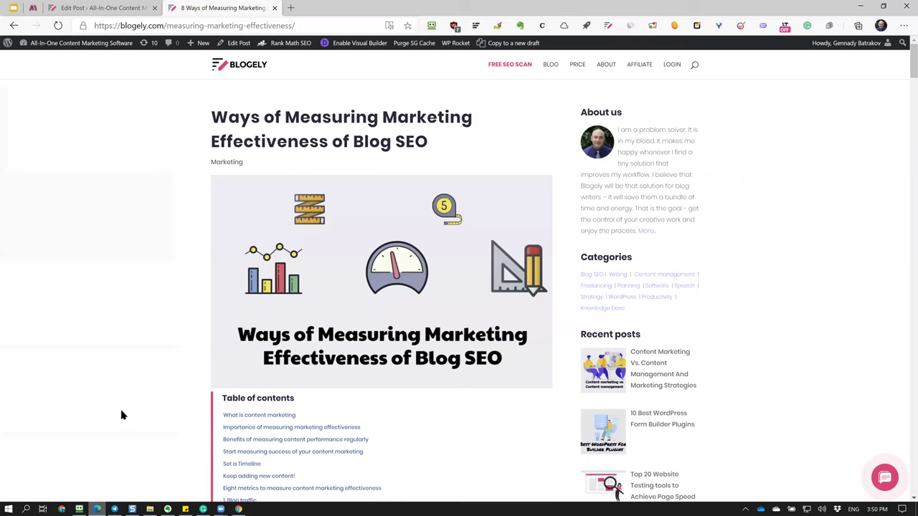
Reload the live post to confirm its full '8 Ways…' title, then return to Blogely's article list.
key("F5")
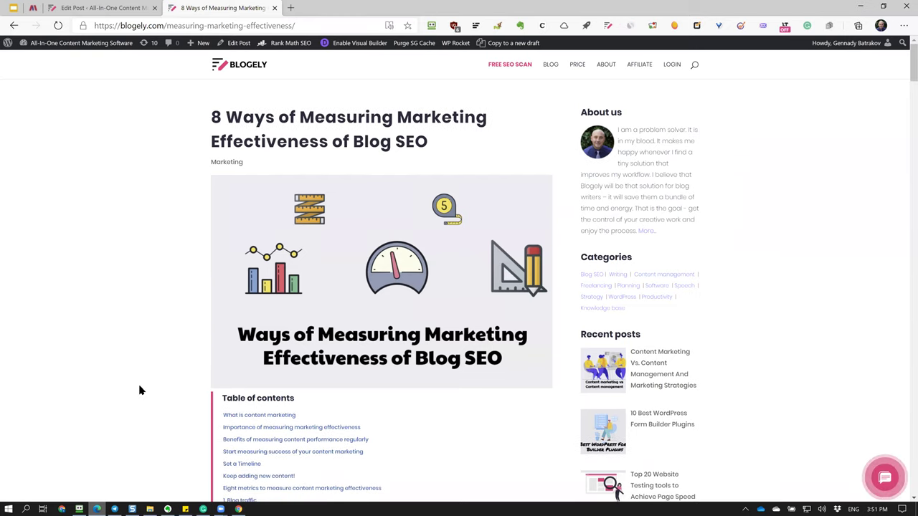
key("alt+Tab")
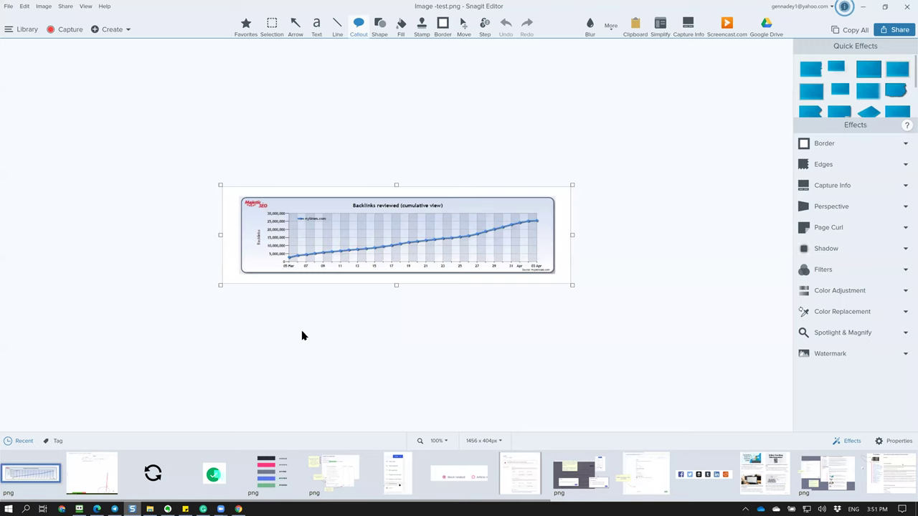
key("alt+Tab")
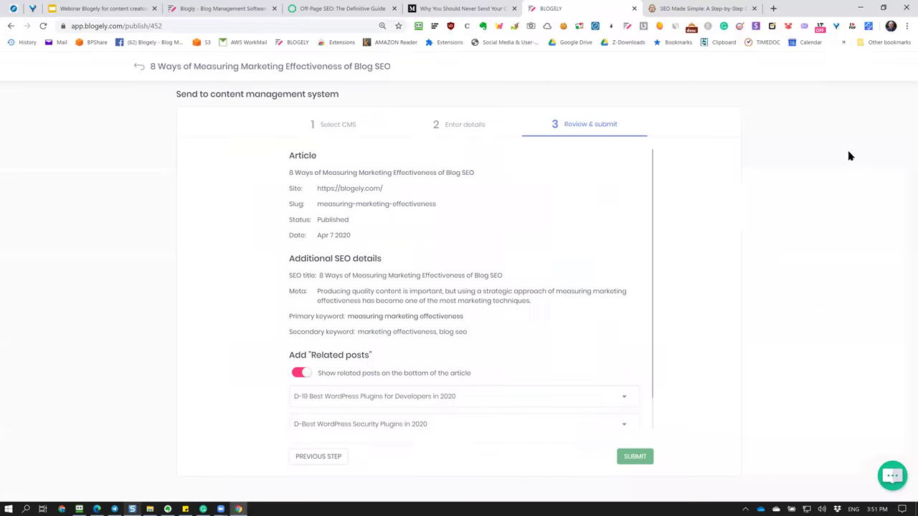
left_click(860, 7)
left_click(139, 66)
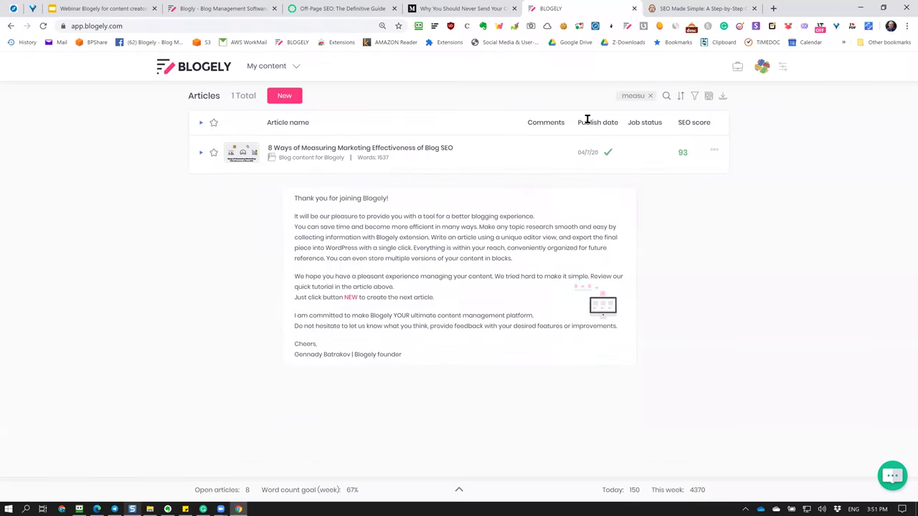
Clear the 'measu' article search filter and go to the Portfolios page.
left_click(650, 96)
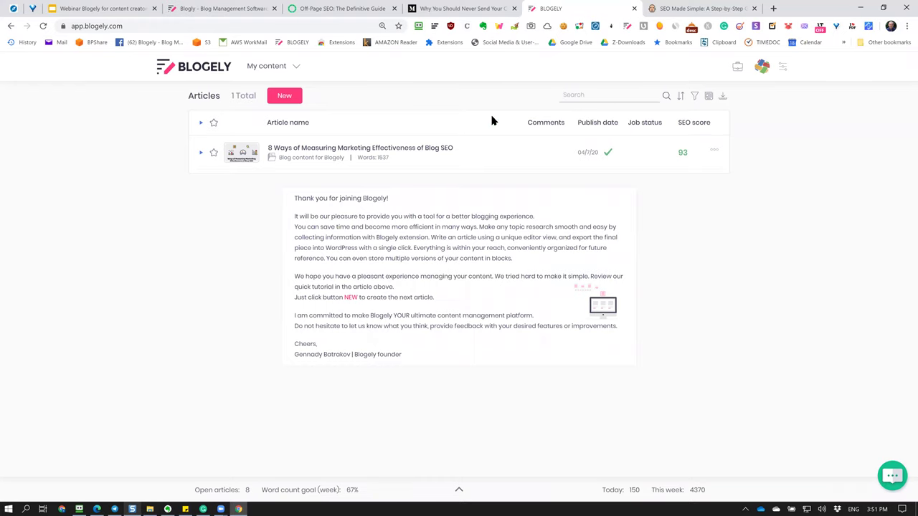
left_click(287, 69)
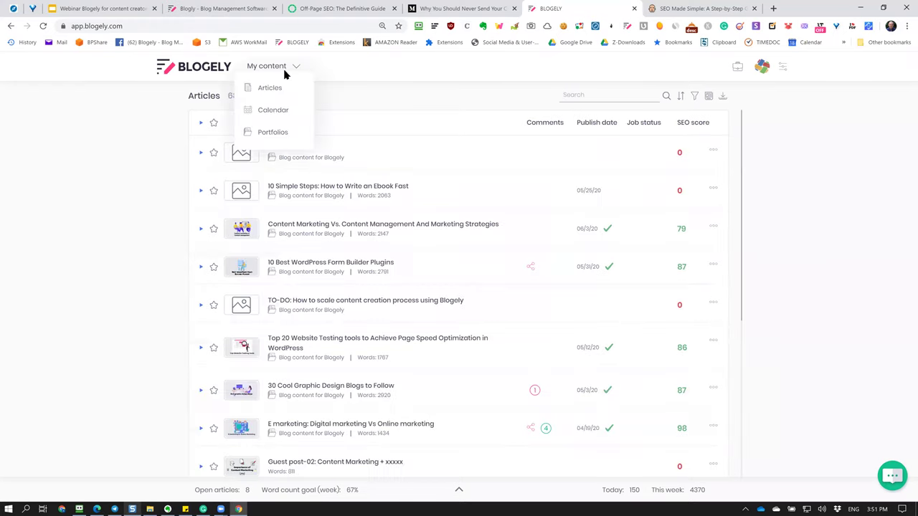
left_click(272, 133)
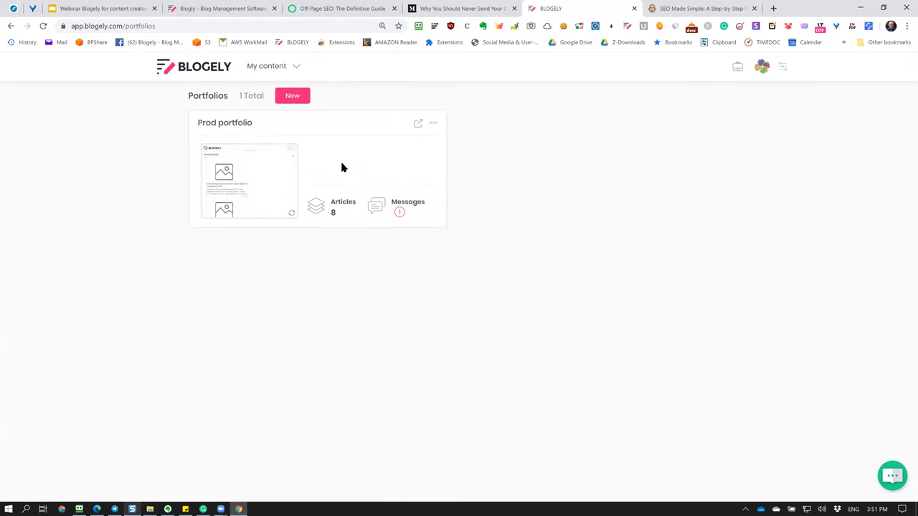
Create a new, untitled portfolio with empty fields and return to the portfolio list.
left_click(301, 100)
left_click(427, 181)
left_click(392, 209)
left_click(405, 233)
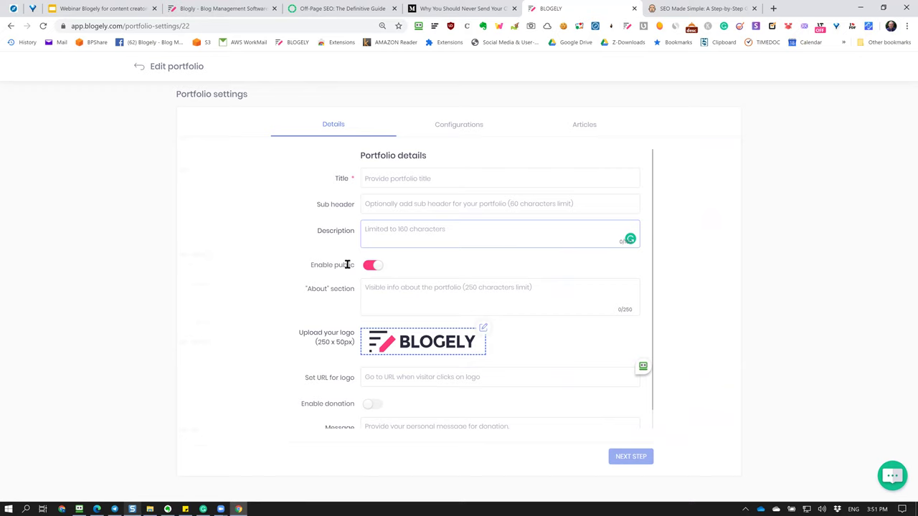
left_click(416, 293)
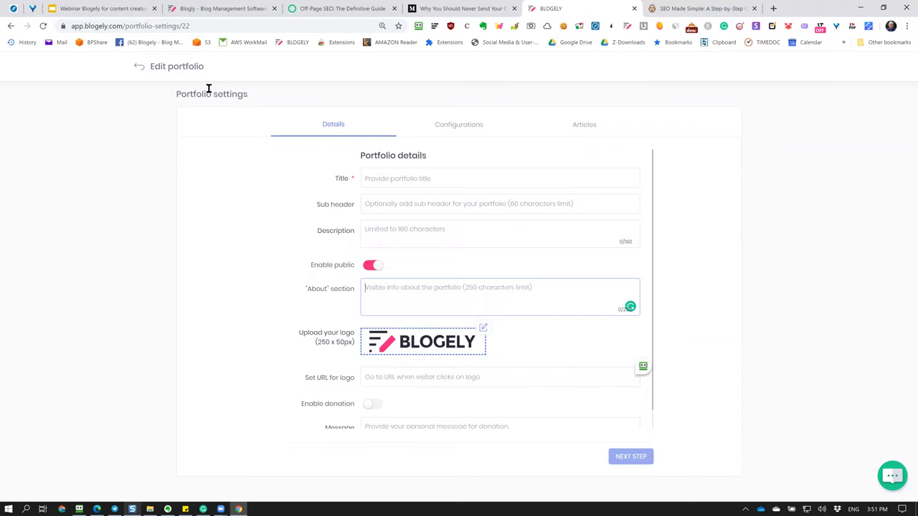
left_click(168, 72)
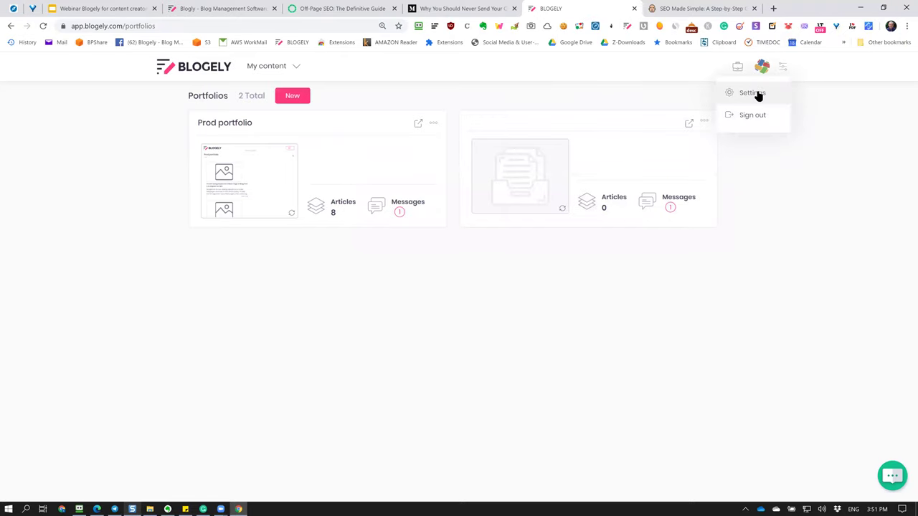
Sign out and sign in to another Blogely account using the saved RoboForm login.
left_click(745, 116)
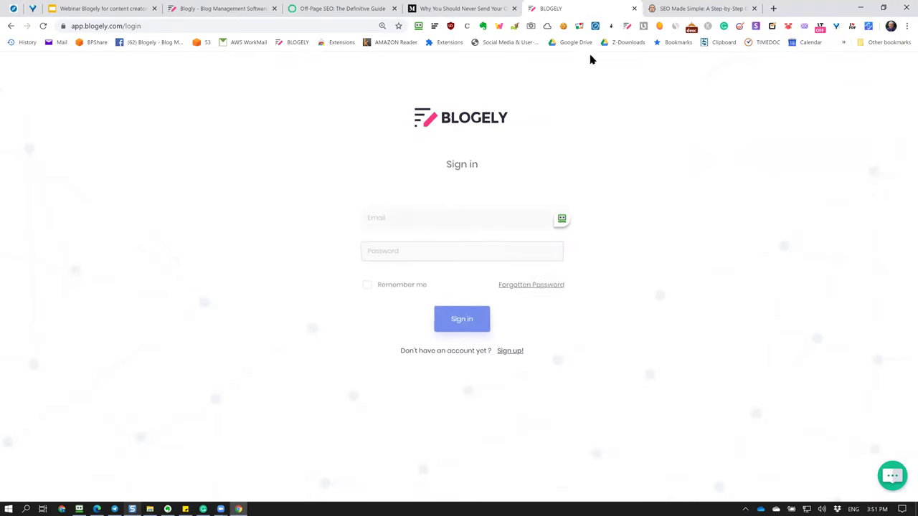
left_click(419, 26)
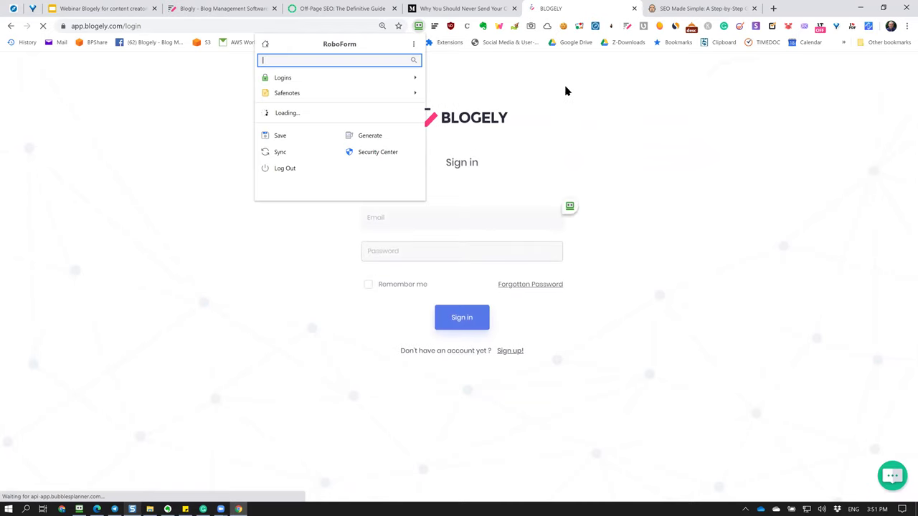
left_click(348, 144)
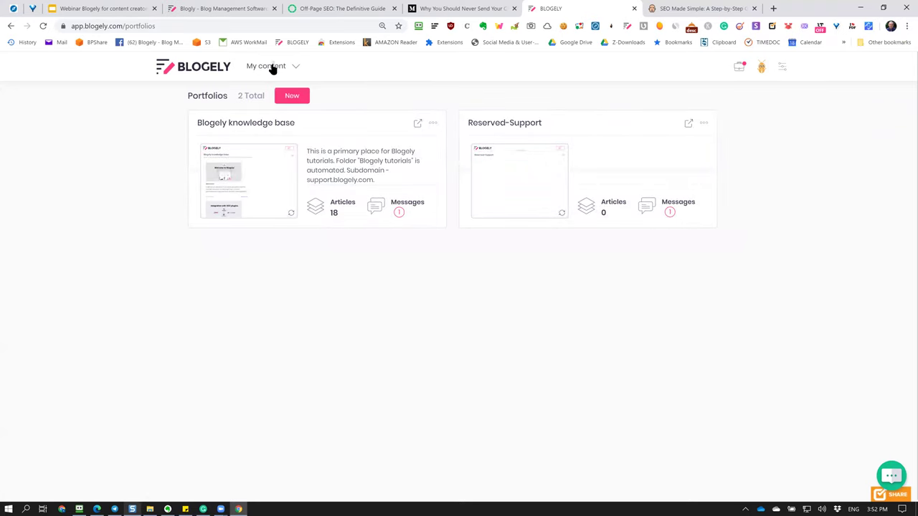
left_click(276, 68)
left_click(266, 67)
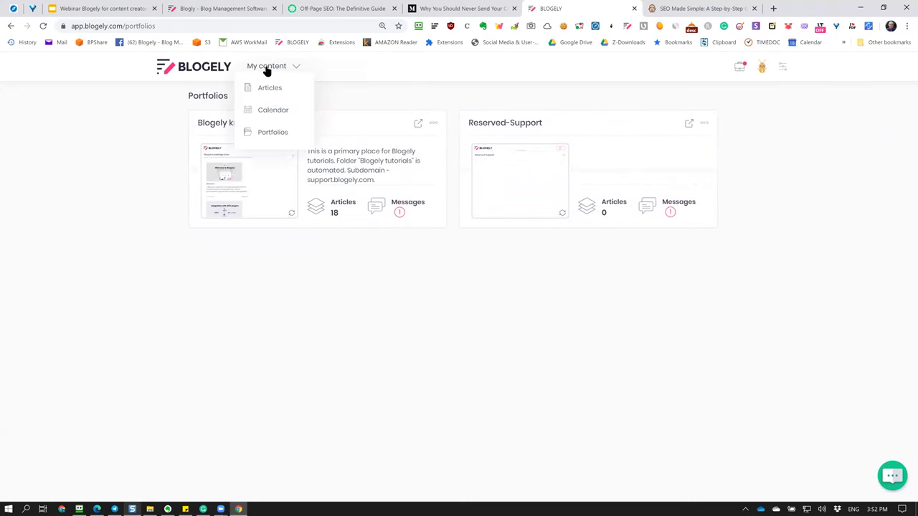
left_click(266, 87)
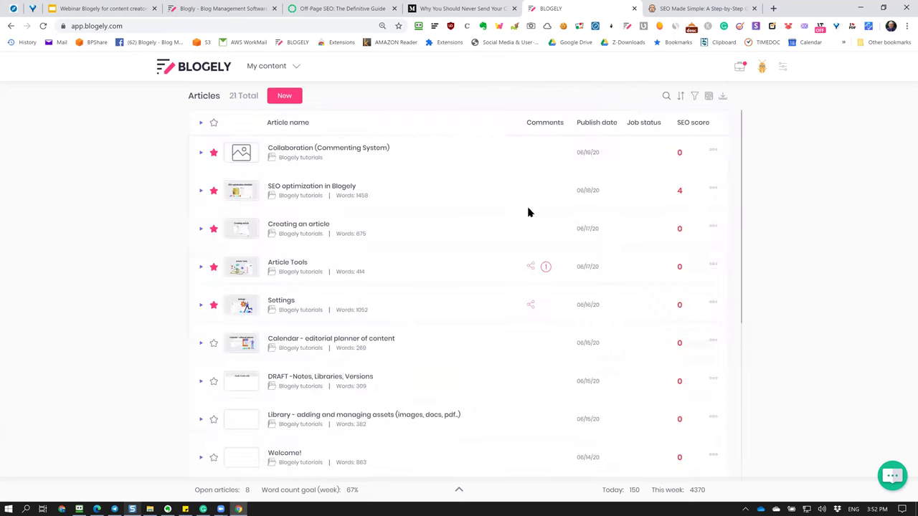
scroll(435, 203, "down", 5)
scroll(414, 289, "up", 5)
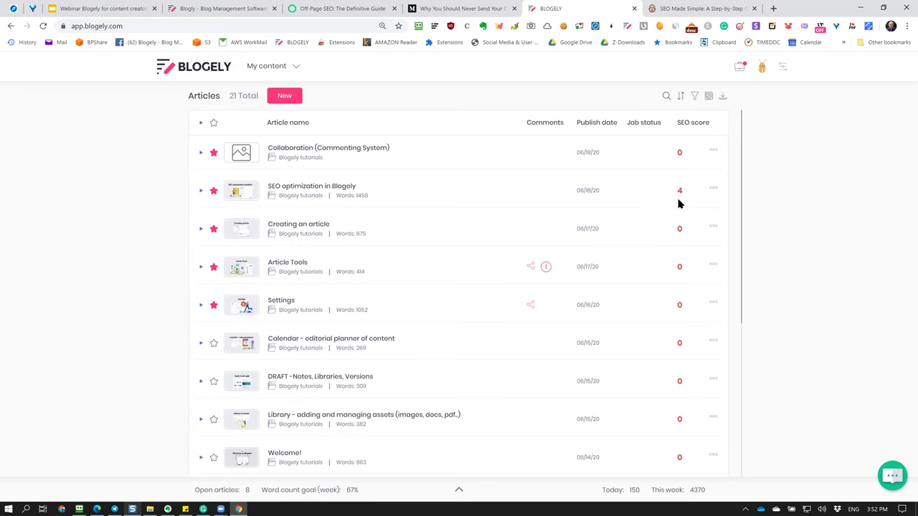
left_click(293, 70)
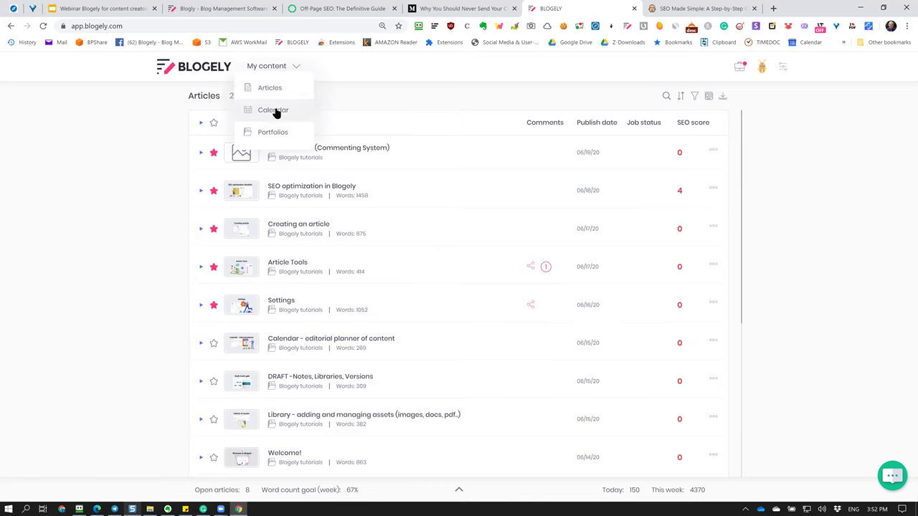
left_click(273, 132)
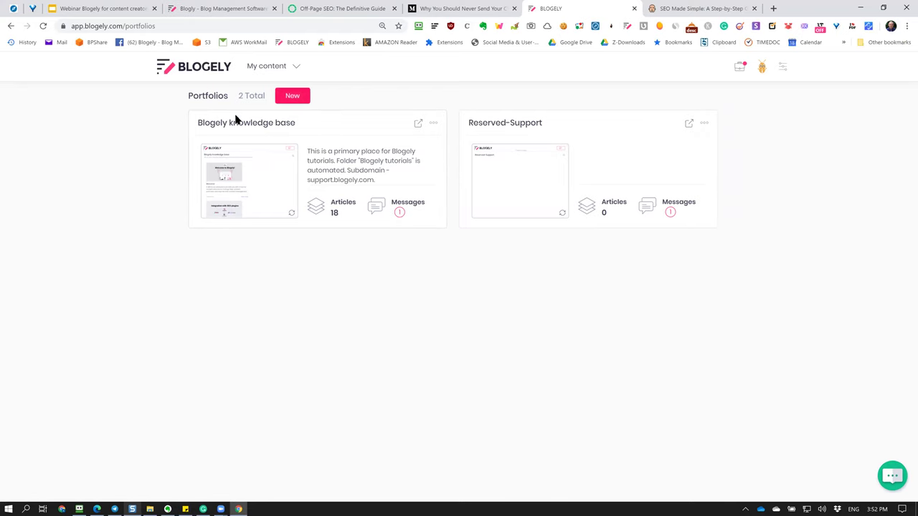
left_click(279, 123)
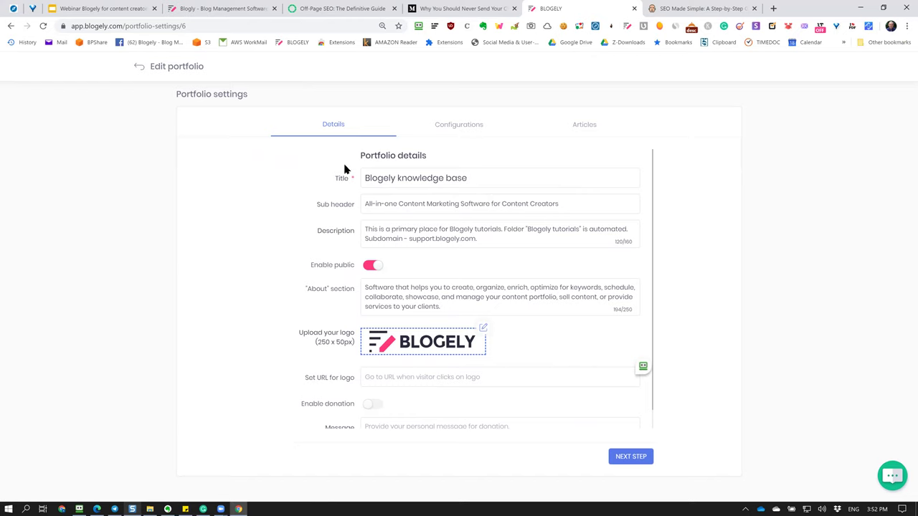
left_click_drag(502, 186, 256, 177)
left_click(255, 176)
left_click_drag(477, 239, 241, 225)
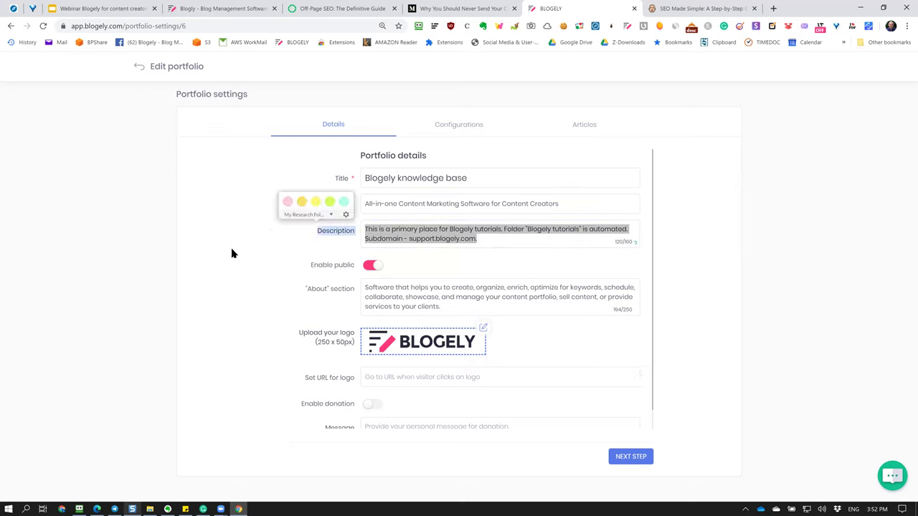
left_click(435, 267)
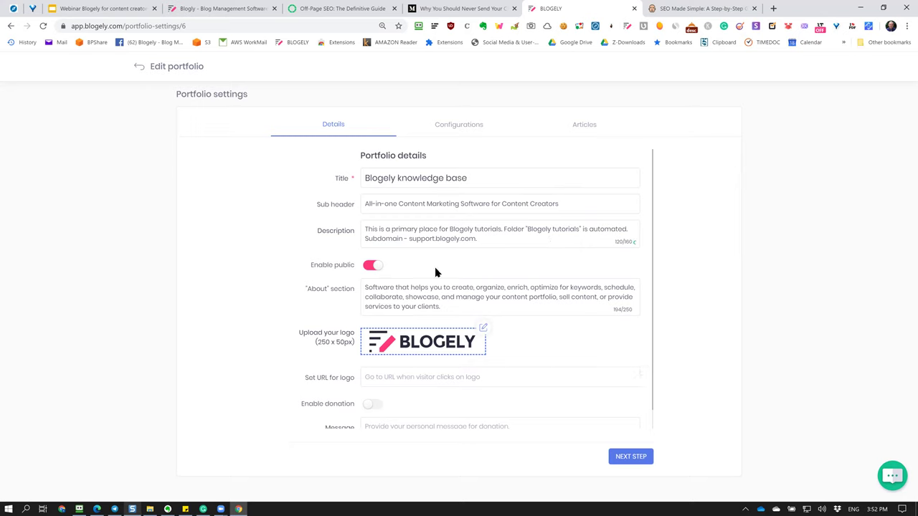
left_click(162, 66)
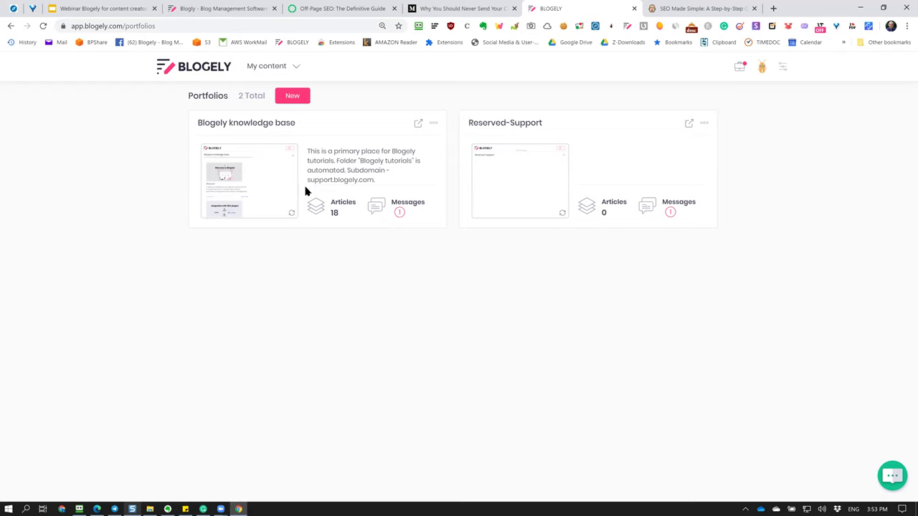
Open the public Blogely knowledge base page and highlight the SEO optimization card's summary.
left_click(265, 169)
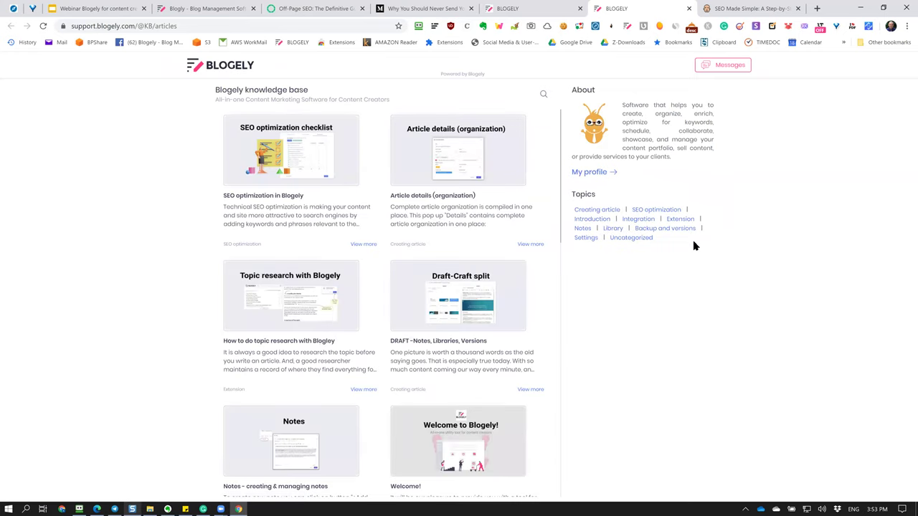
scroll(485, 294, "down", 7)
scroll(483, 294, "up", 6)
left_click_drag(222, 210, 328, 225)
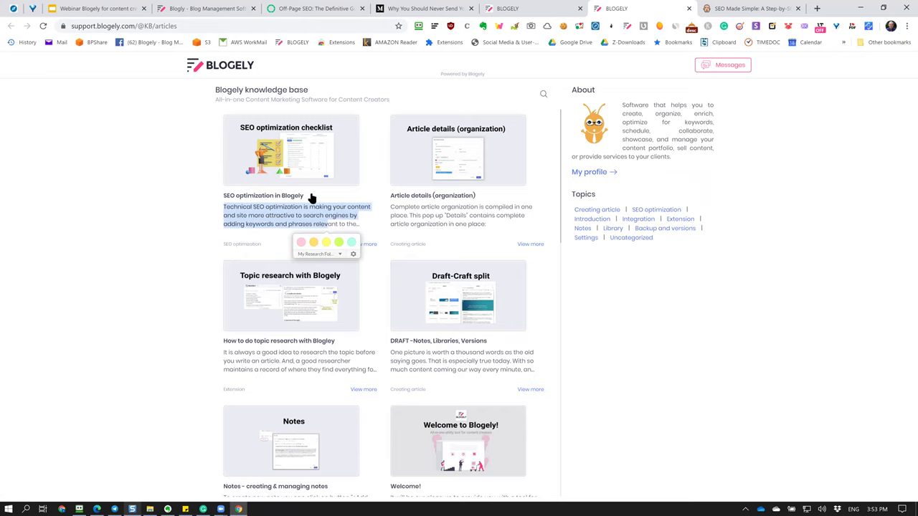
left_click(154, 127)
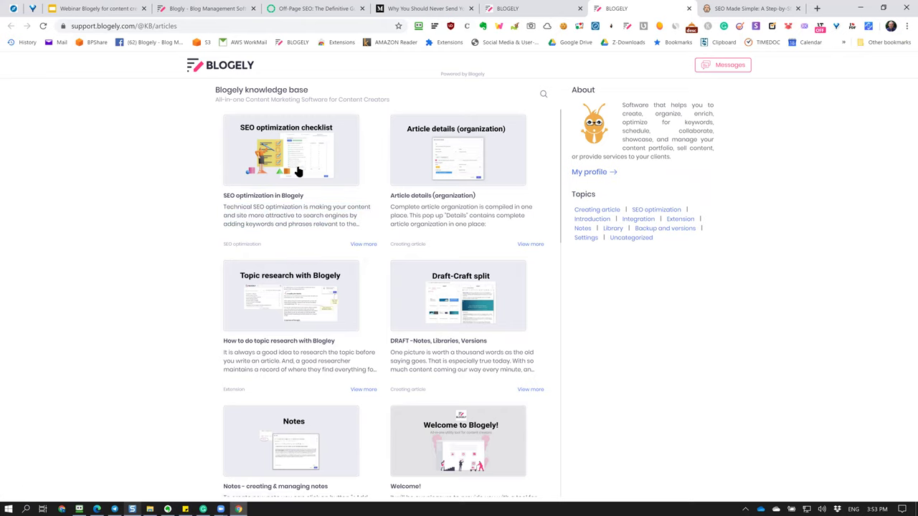
Scroll through the tutorial cards and open the 'SEO optimization in Blogely' article.
scroll(287, 176, "down", 6)
scroll(288, 177, "down", 4)
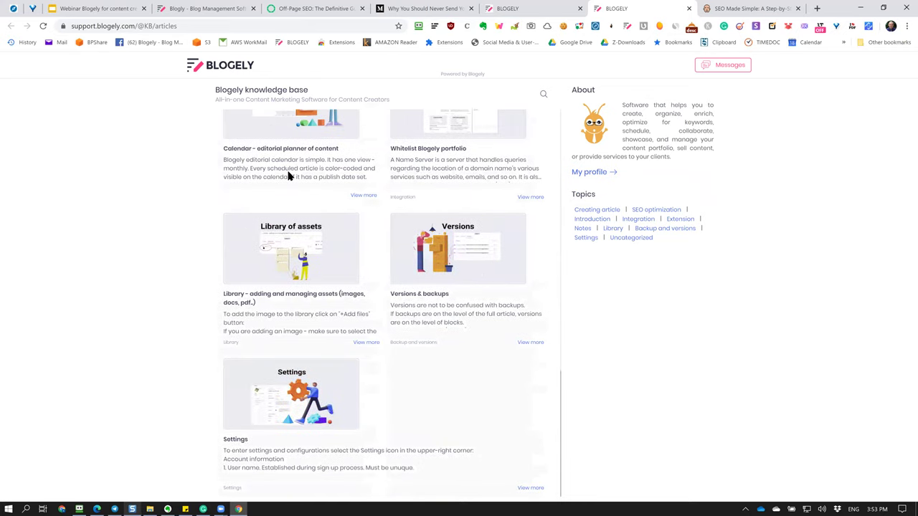
scroll(289, 175, "up", 10)
scroll(289, 176, "down", 7)
scroll(288, 177, "up", 7)
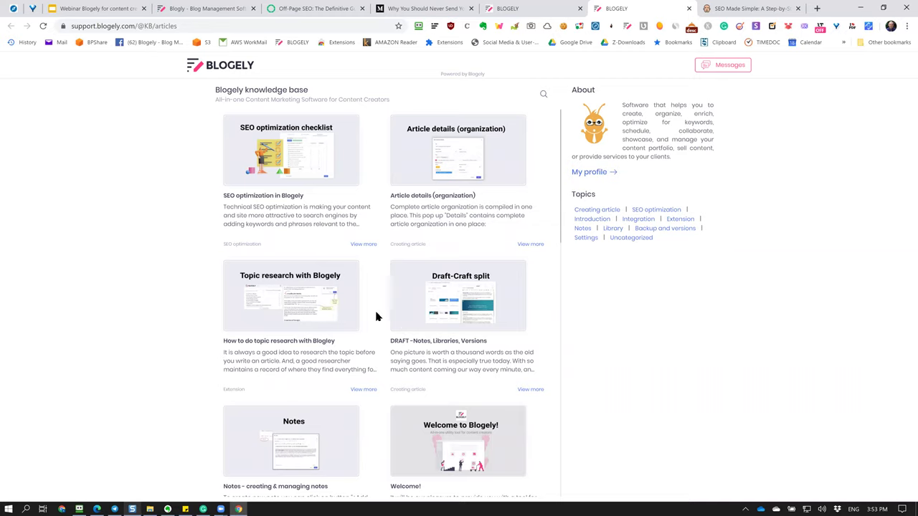
left_click(286, 148)
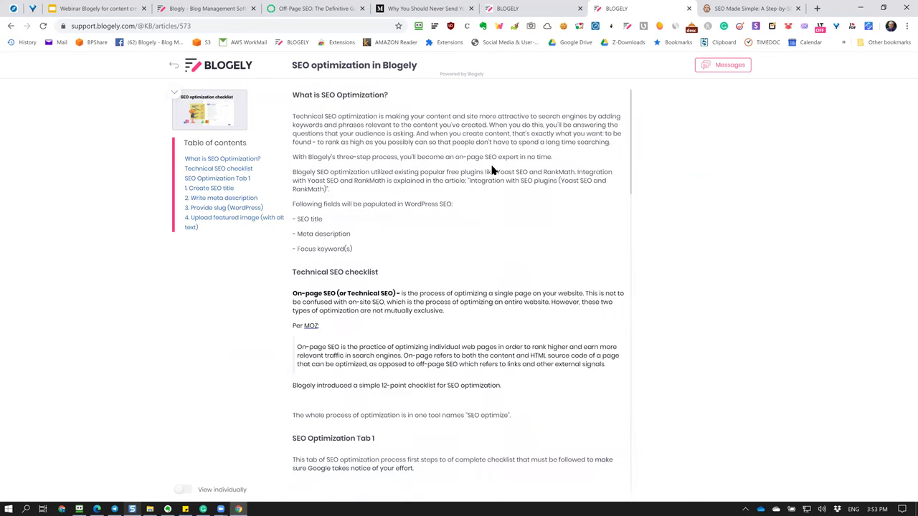
Jump between the Provide slug, Create SEO title and Technical SEO checklist sections.
scroll(488, 176, "down", 8)
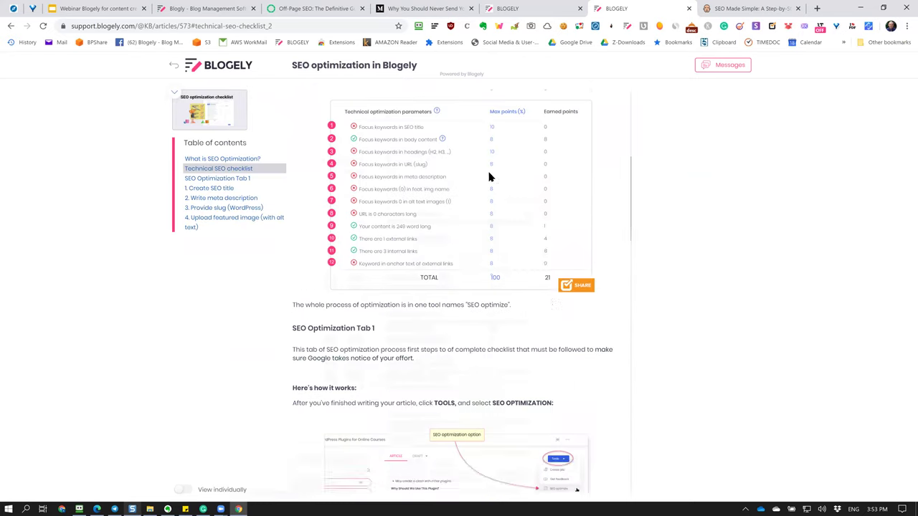
scroll(488, 176, "down", 4)
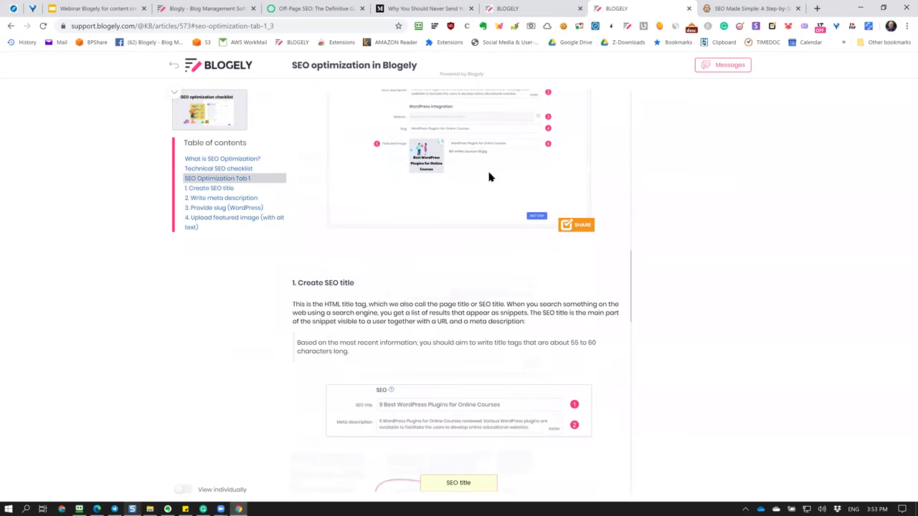
left_click(209, 207)
left_click(213, 188)
left_click(215, 169)
left_click(224, 190)
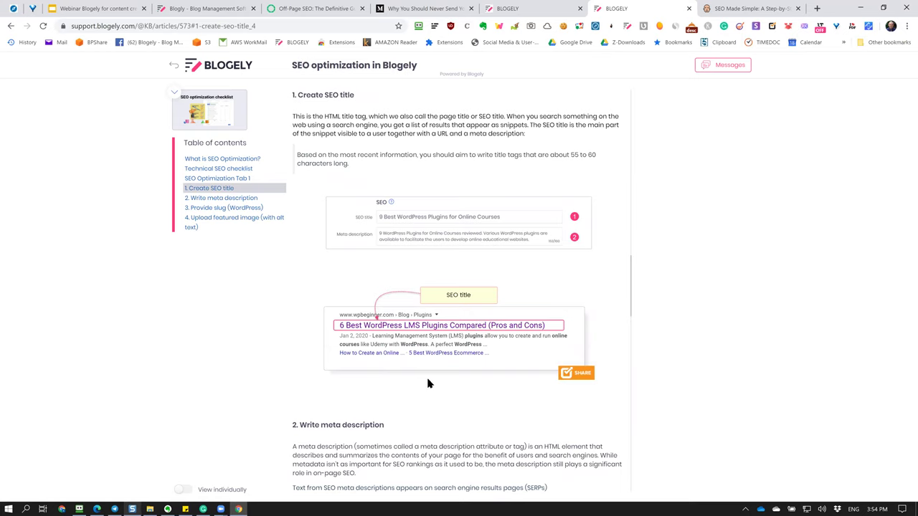
Scroll through the remaining checklist sections, then go back to the knowledge base list.
scroll(428, 381, "down", 4)
scroll(427, 383, "down", 10)
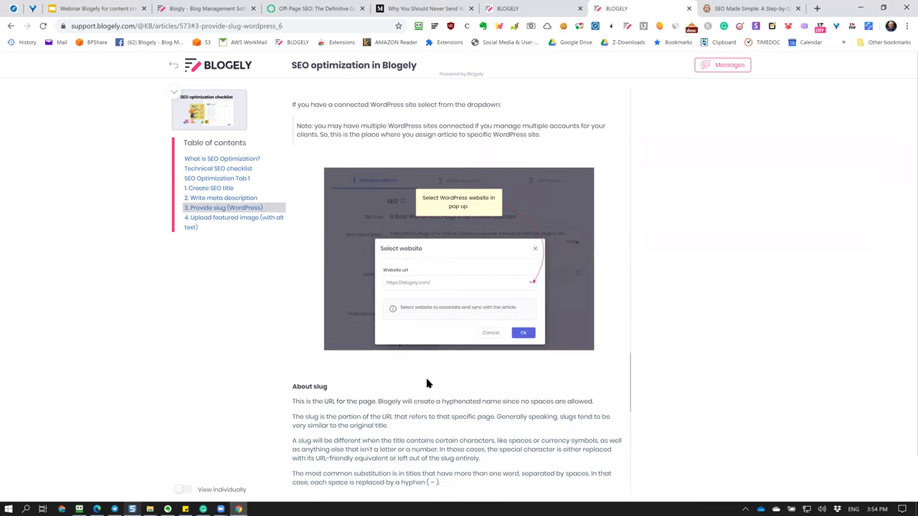
scroll(427, 378, "down", 2)
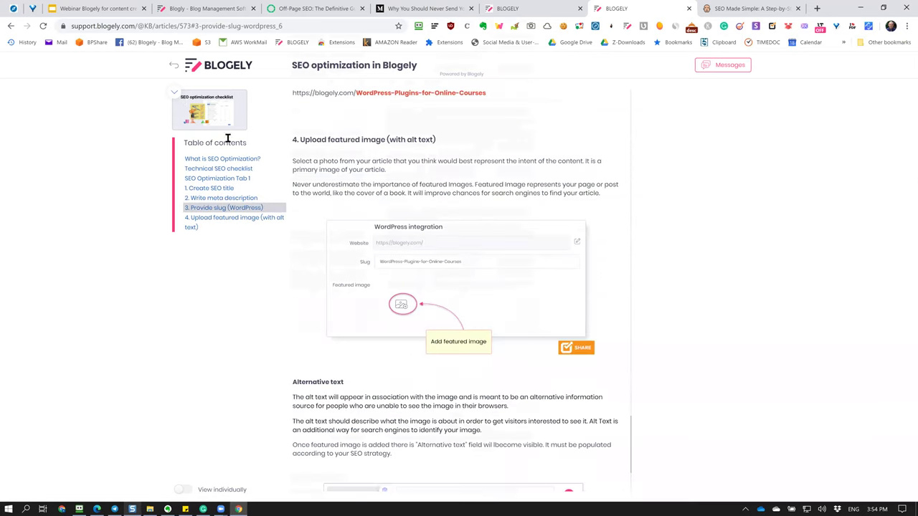
left_click(172, 66)
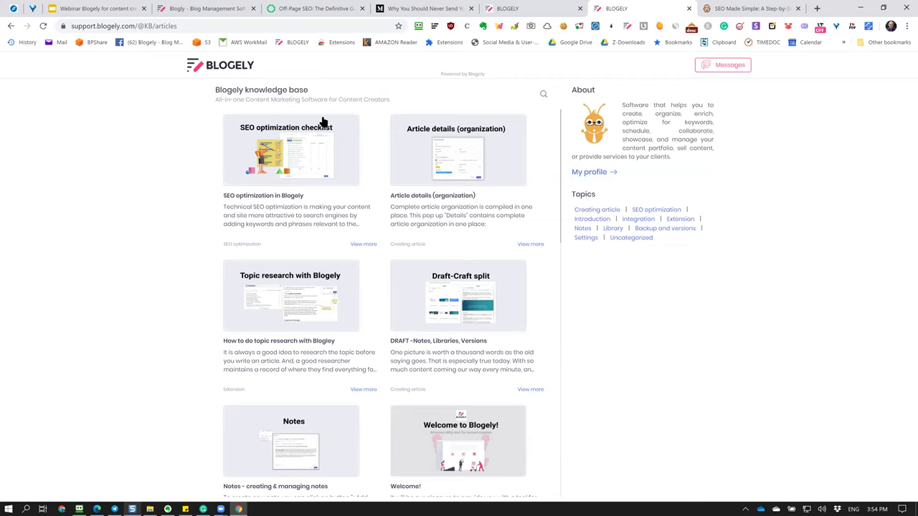
Review the knowledge base's About paragraph by selecting its text.
scroll(309, 147, "down", 5)
scroll(309, 147, "up", 5)
mouse_move(638, 106)
left_mouse_down()
mouse_move(689, 140)
mouse_move(707, 164)
left_mouse_up()
left_click(623, 140)
left_click_drag(621, 102, 672, 157)
left_click(763, 182)
View the knowledge base creator's profile, go back, and open a blank browser tab.
left_click(610, 172)
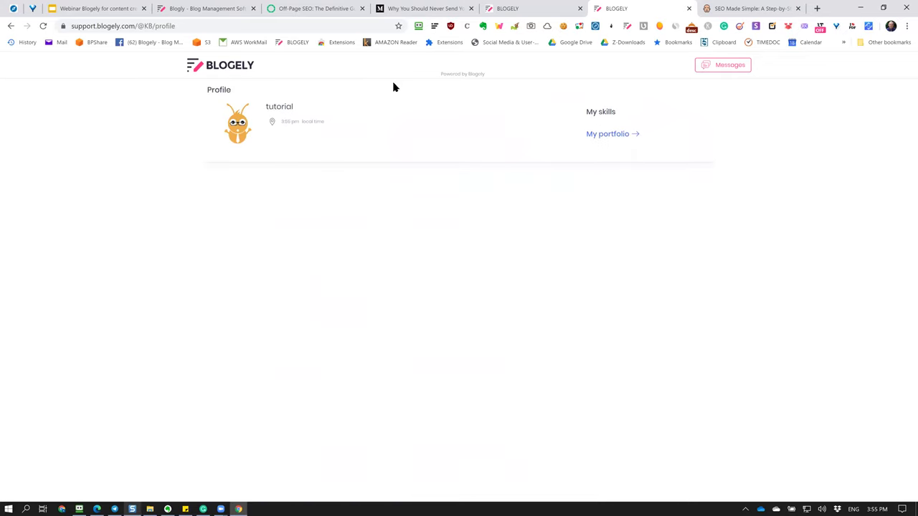
left_click(9, 27)
left_click(817, 8)
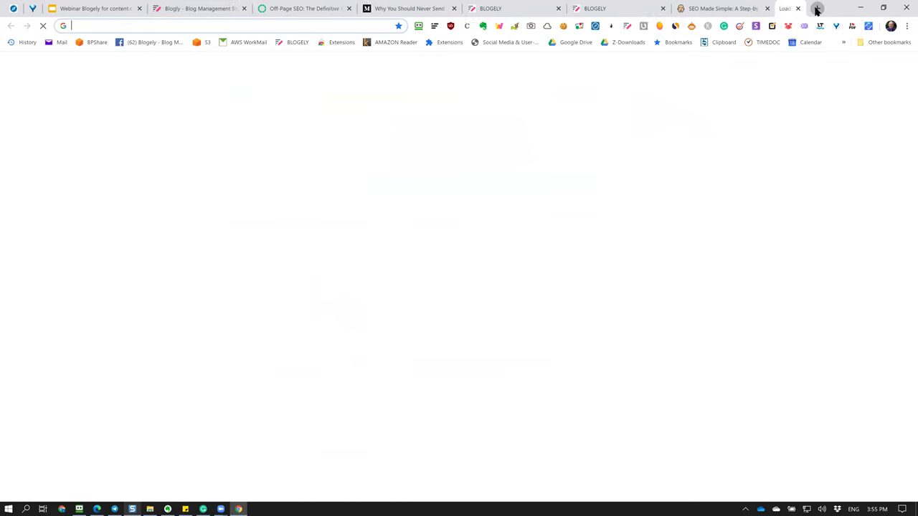
Load stage.blogely.com and open the My first portfolio card from the Portfolios list.
type("stage")
key("Return")
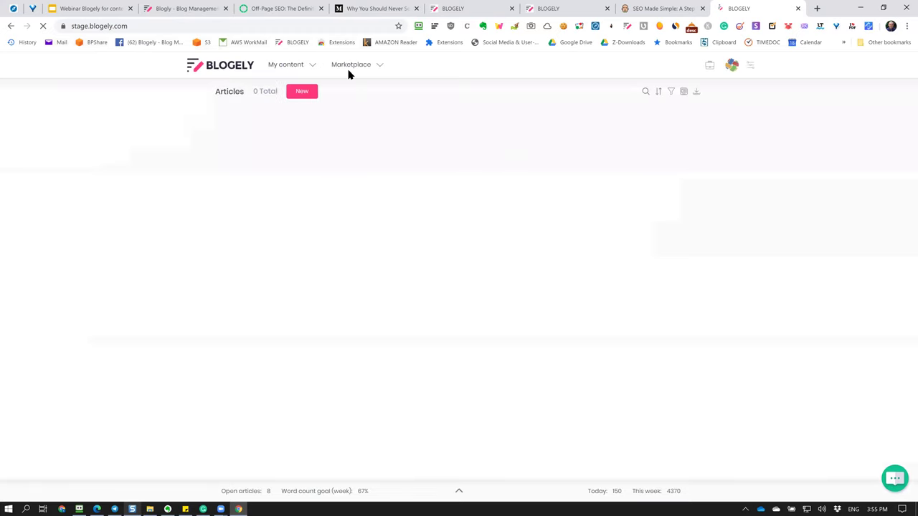
left_click(305, 66)
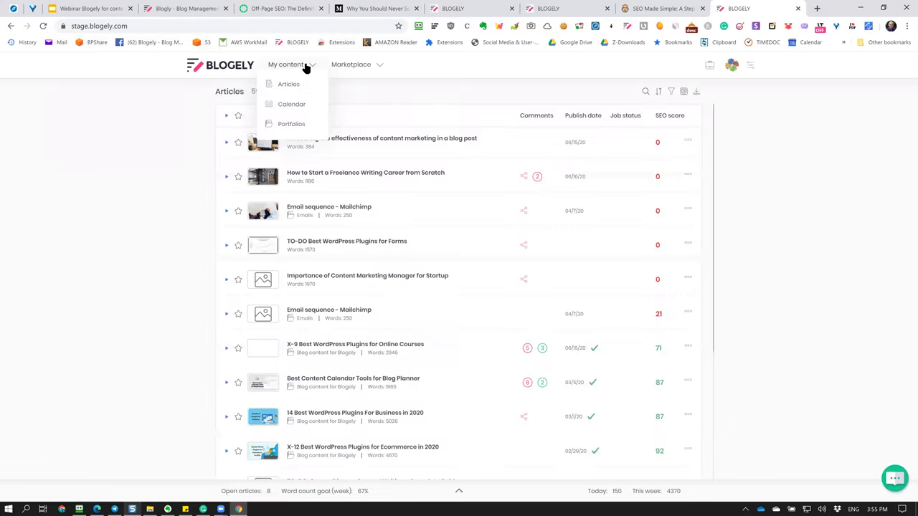
left_click(289, 125)
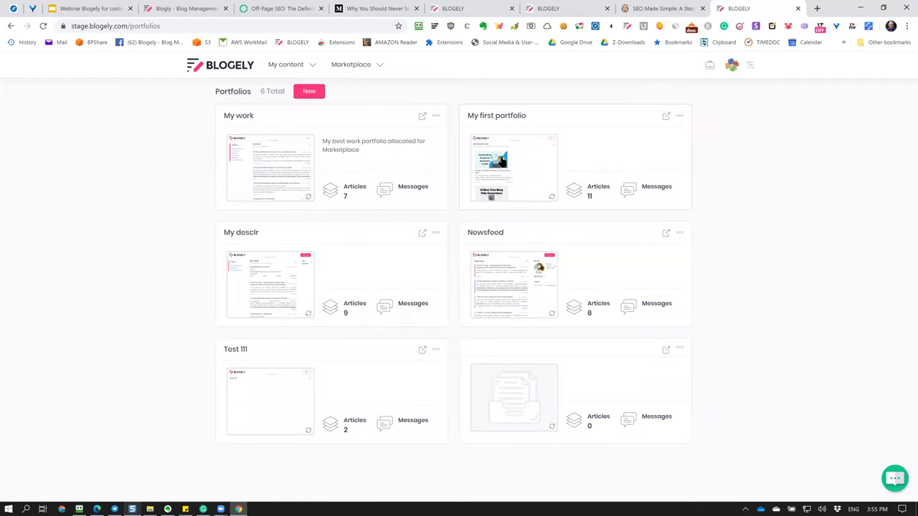
left_click(500, 161)
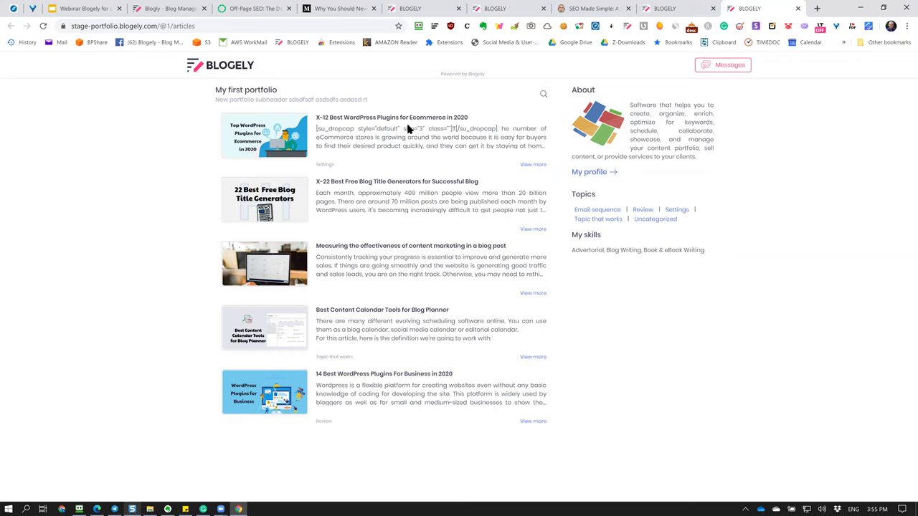
left_click(271, 131)
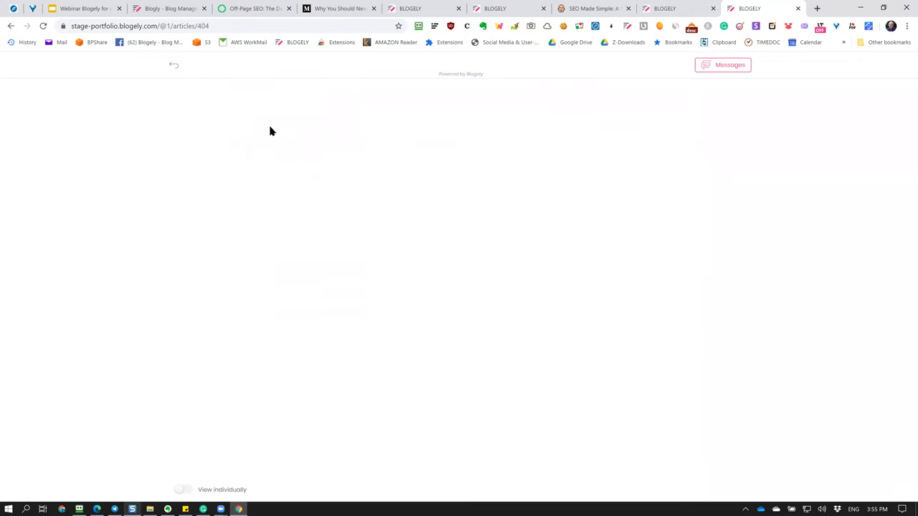
scroll(500, 189, "down", 20)
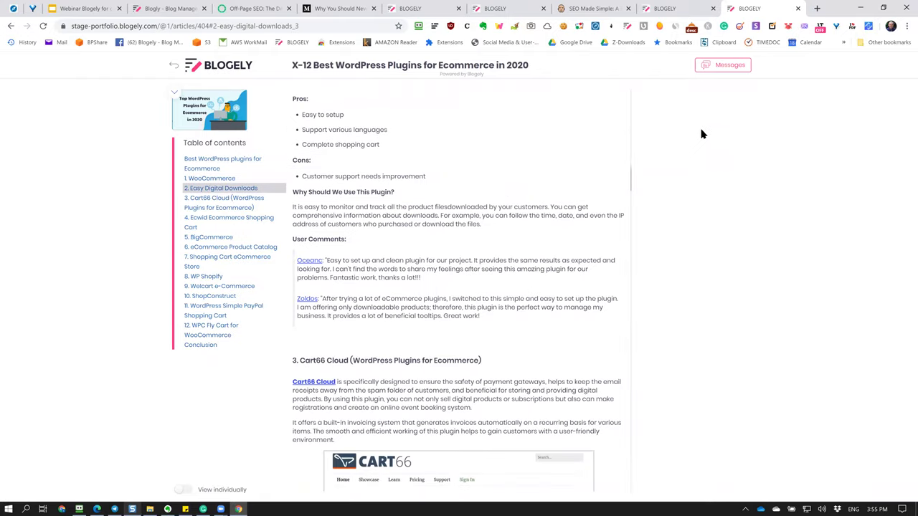
left_click(728, 66)
left_click(504, 351)
scroll(484, 218, "up", 2)
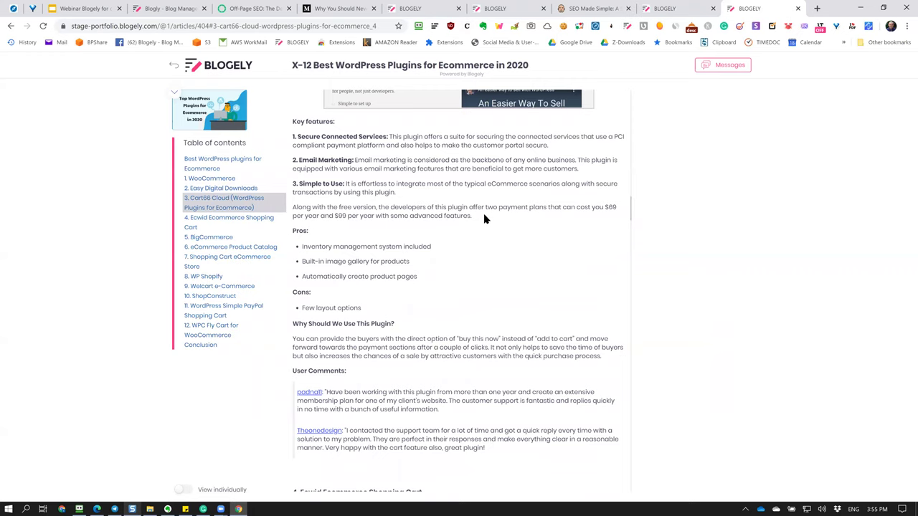
scroll(484, 218, "down", 2)
scroll(484, 219, "up", 6)
scroll(473, 212, "up", 5)
left_click(173, 67)
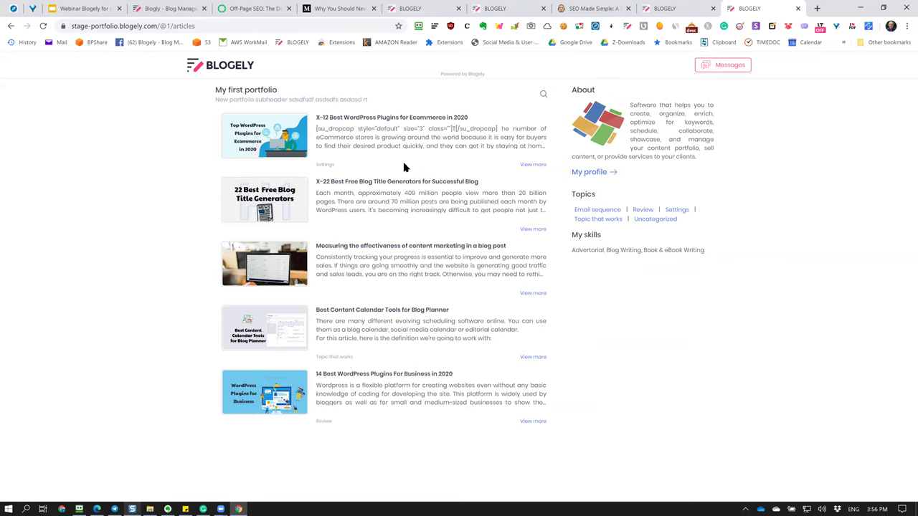
Open the creator's profile and read the display name, Content creator title and bio.
left_click(608, 172)
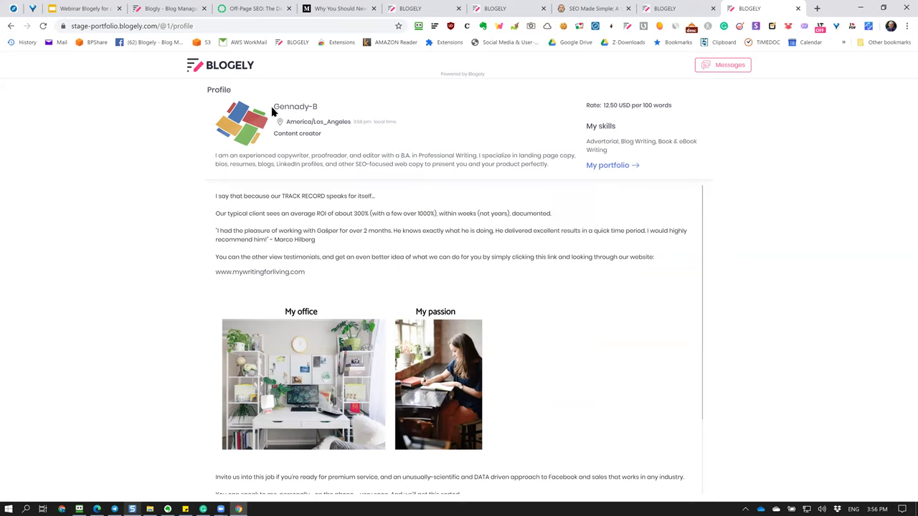
triple_click(294, 105)
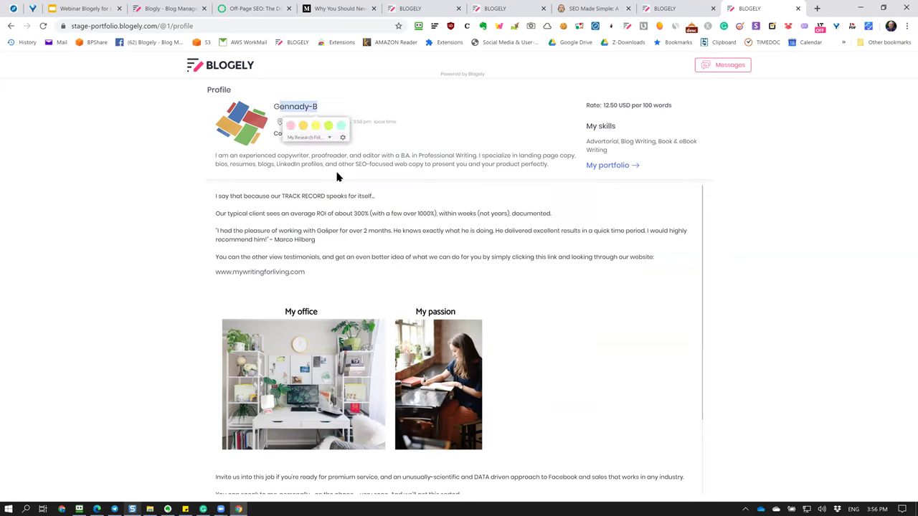
left_click(272, 134)
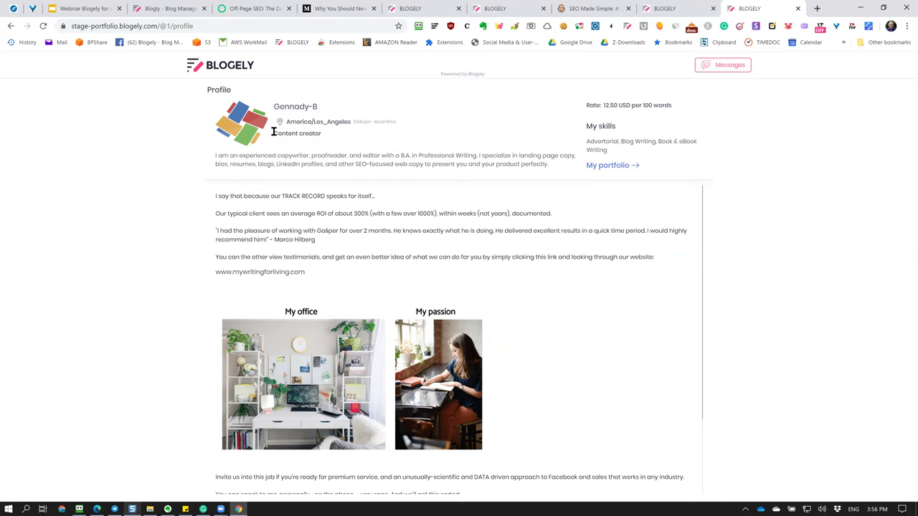
left_click_drag(273, 132, 337, 137)
left_click(526, 203)
left_click_drag(214, 152, 554, 169)
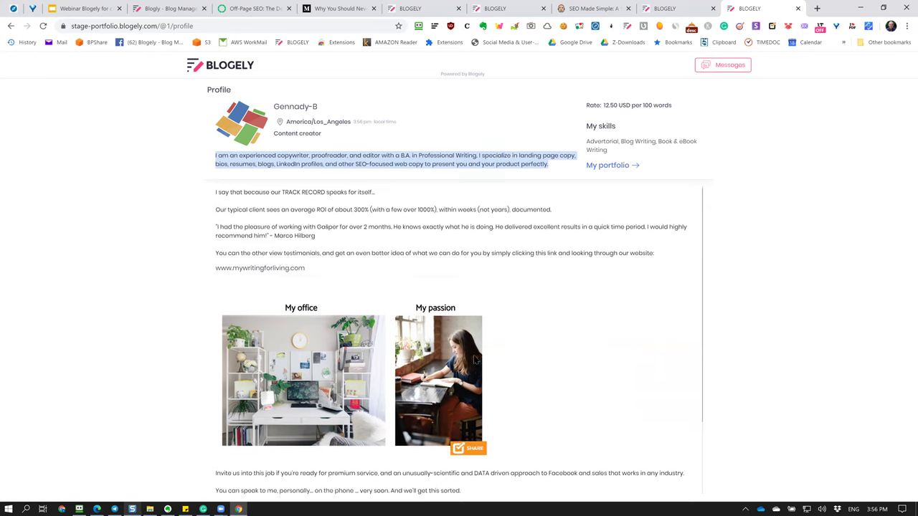
scroll(474, 360, "down", 2)
scroll(579, 409, "up", 2)
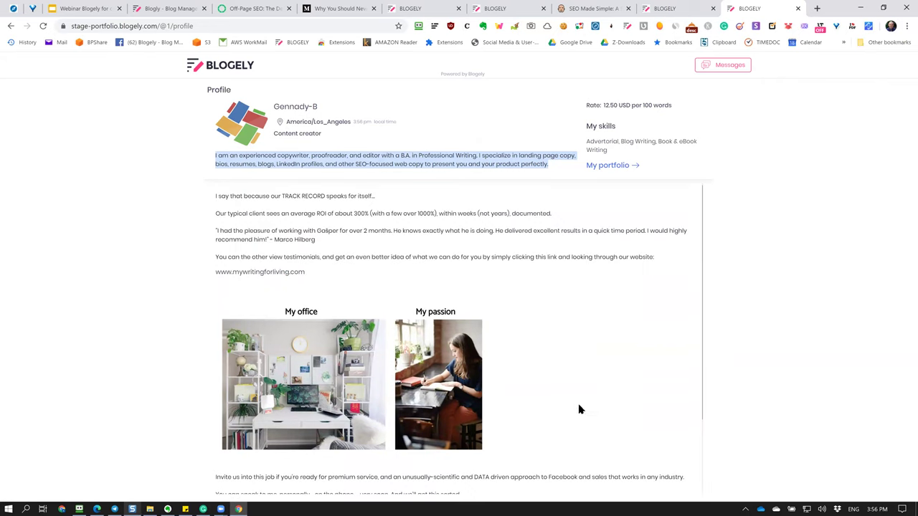
left_click(581, 409)
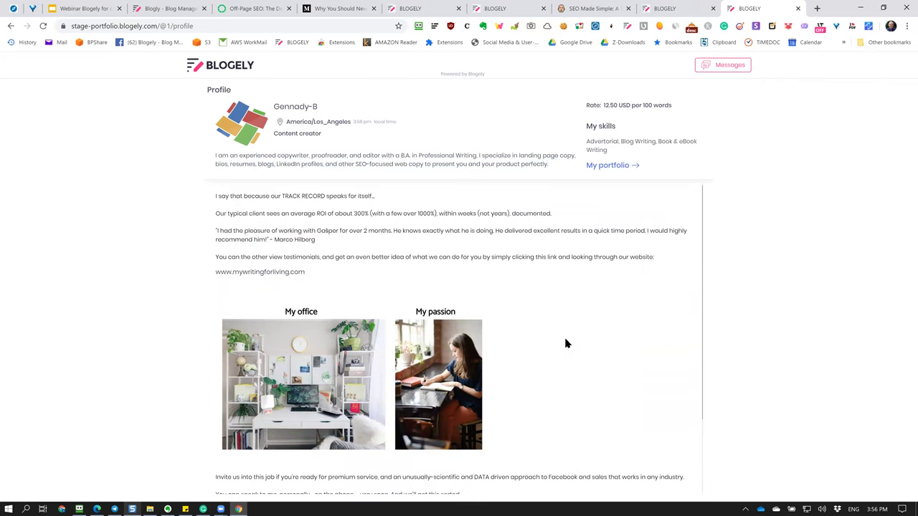
Scroll through the office and passion photos and review the skills and 12.50 USD rate.
scroll(561, 342, "down", 2)
scroll(558, 339, "up", 2)
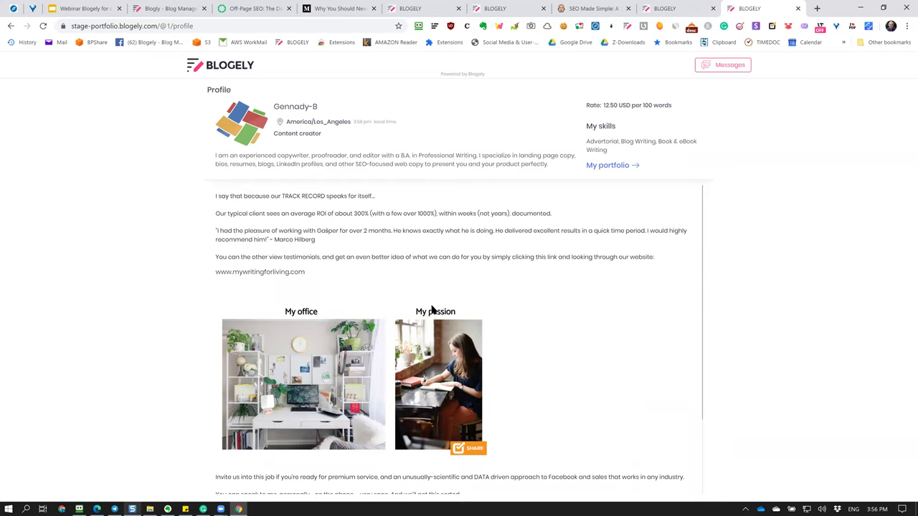
scroll(480, 307, "down", 2)
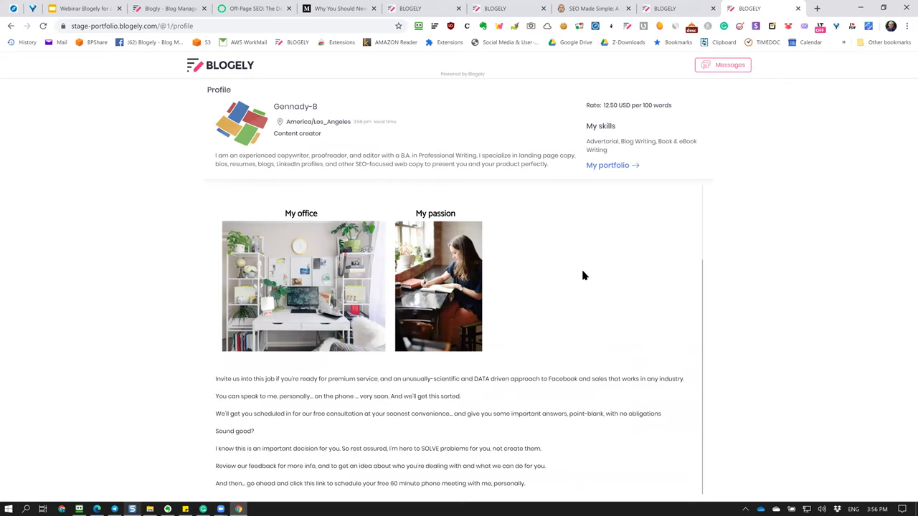
scroll(516, 438, "up", 2)
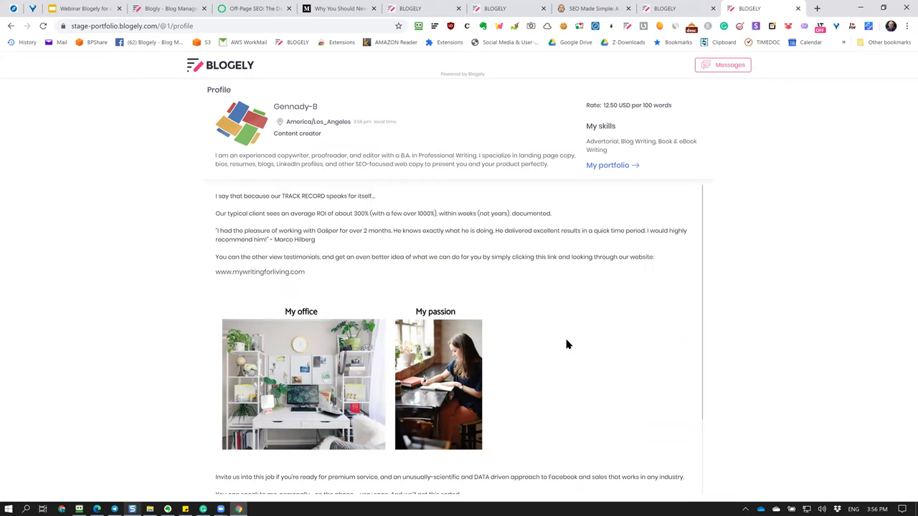
scroll(560, 361, "down", 2)
scroll(559, 361, "up", 2)
left_click_drag(585, 140, 624, 154)
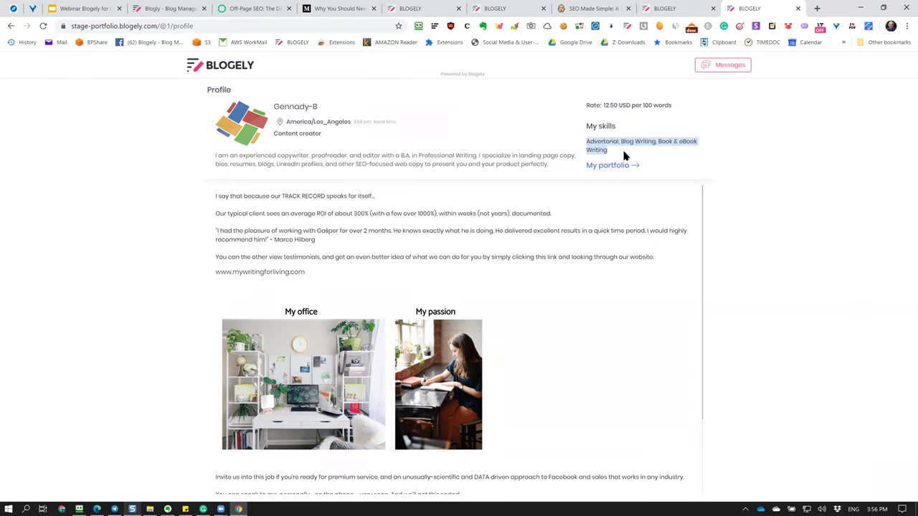
left_click(779, 205)
left_click_drag(587, 104, 754, 120)
left_click(763, 107)
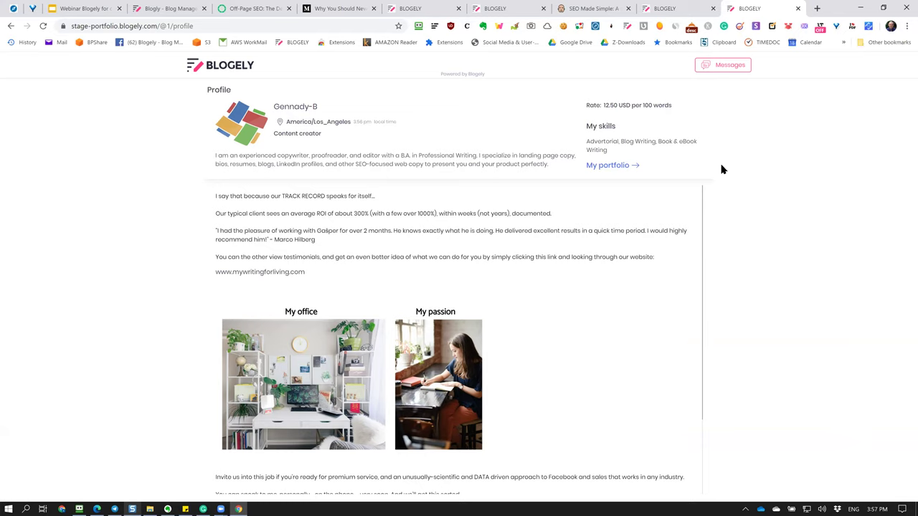
Fill the Messages form with a sender name and e-mail and submit it.
left_click(728, 66)
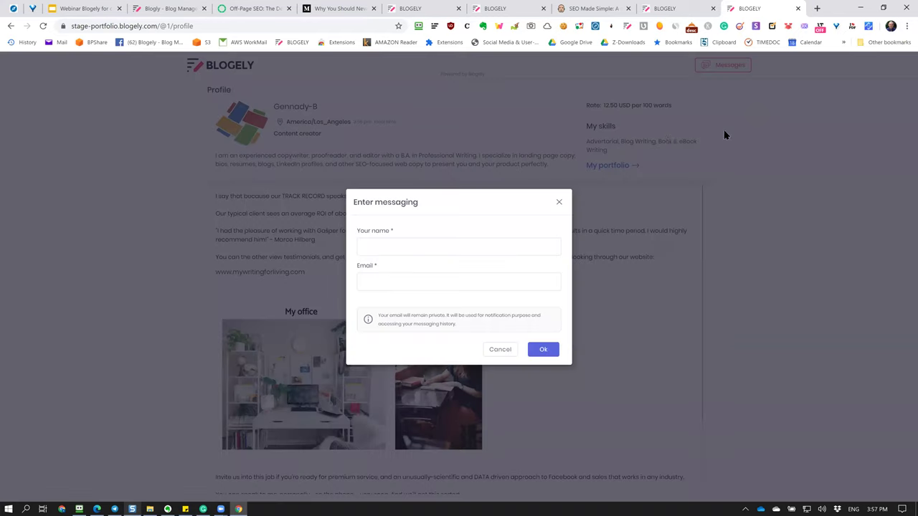
left_click(419, 253)
type("drgdrt")
left_click(402, 283)
type("sret")
left_click(544, 351)
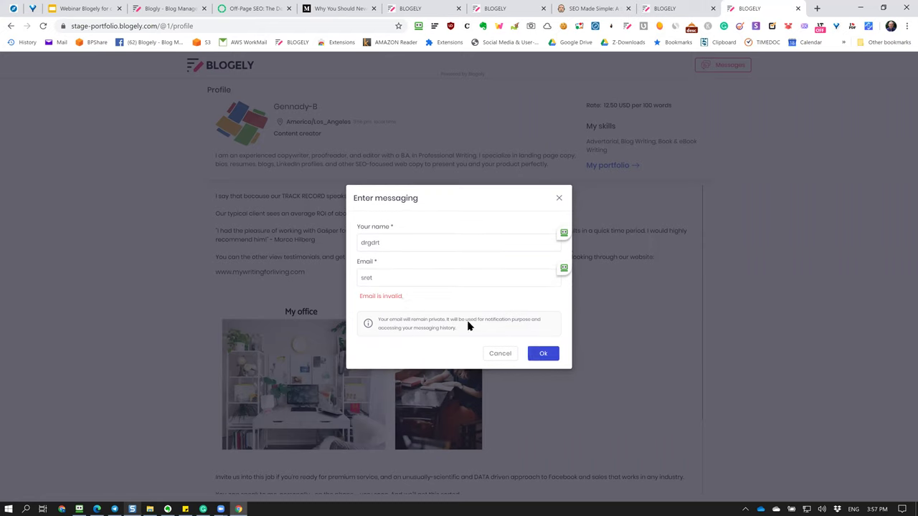
Fix the invalid e-mail address, replace the name, and confirm to open the messages panel.
left_click(391, 284)
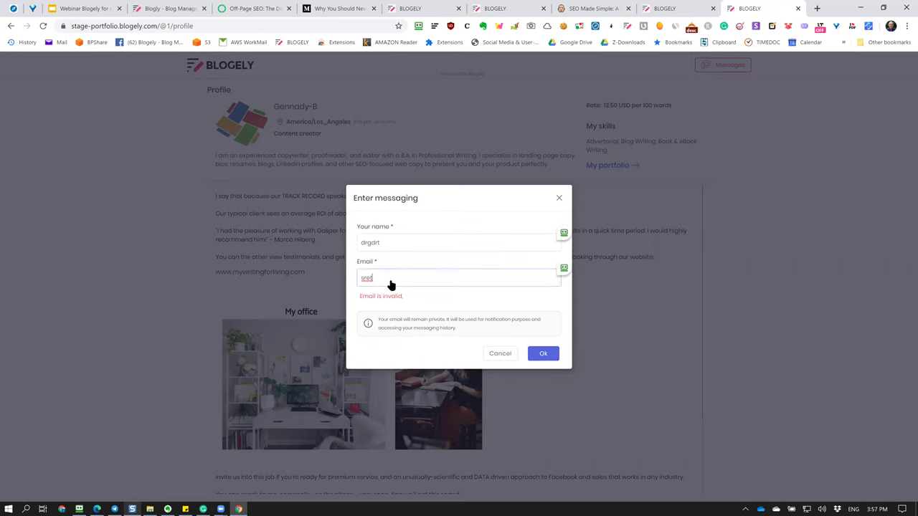
key("BackSpace")
key("BackSpace")
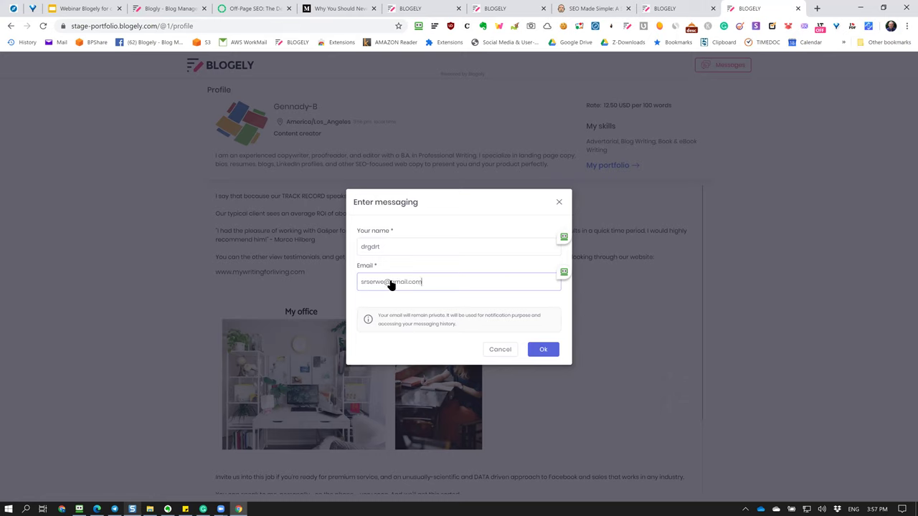
key("shift+Tab")
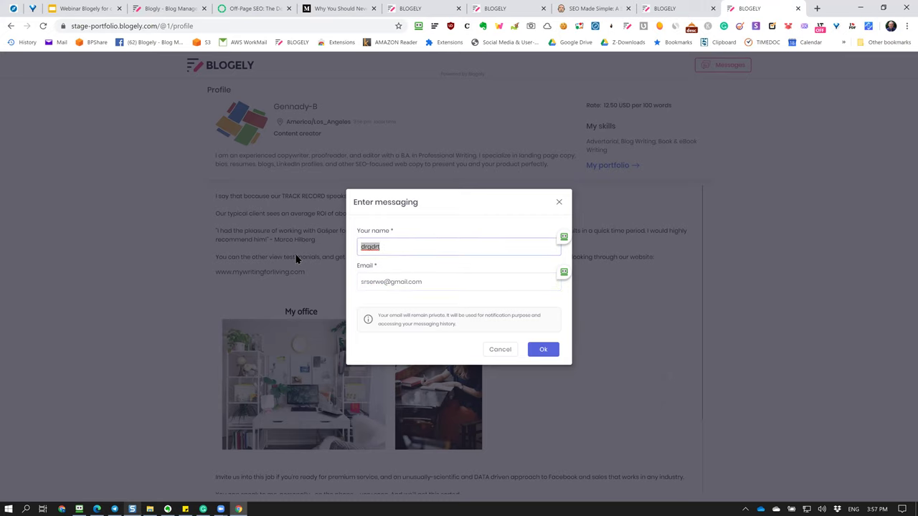
type("Gennady")
left_click(545, 351)
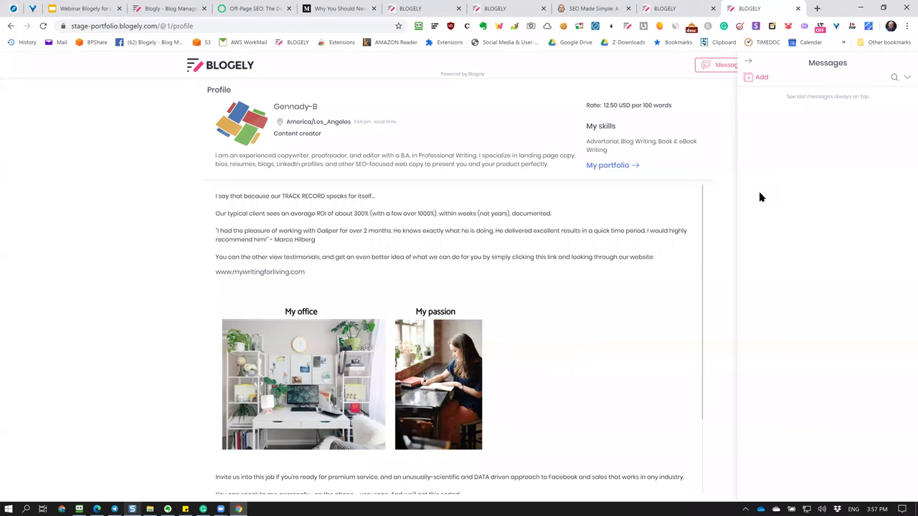
Send the test message 'bxfb' to the portfolio owner, then close the messages panel.
left_click(753, 79)
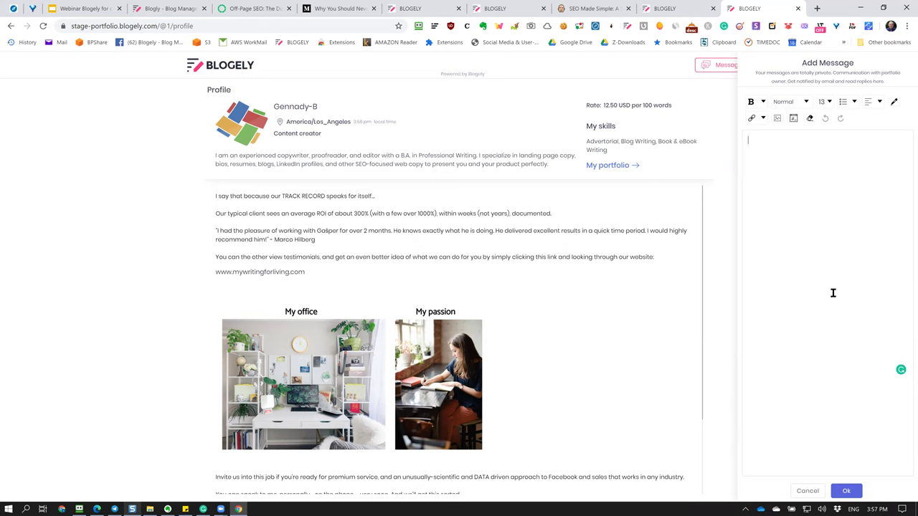
type("bxfb")
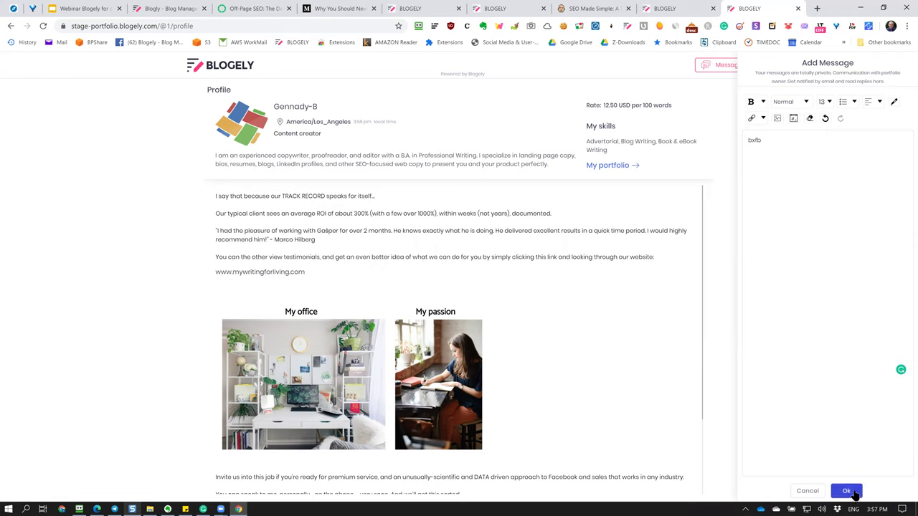
left_click(847, 492)
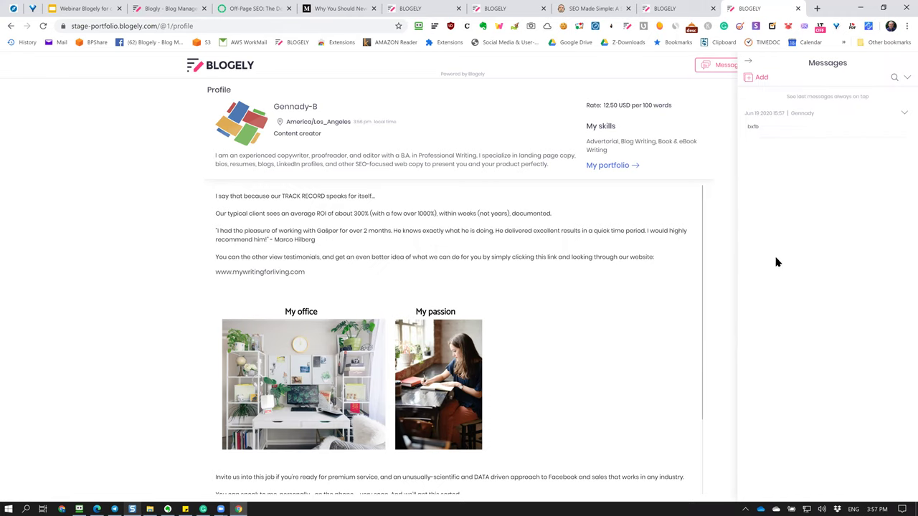
left_click(748, 61)
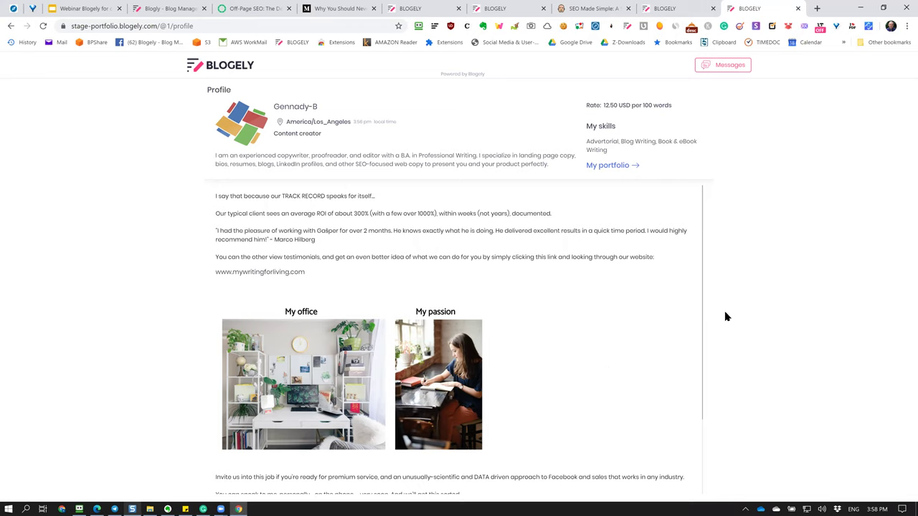
Go to the app.blogely.com/portfolios tab and open the Blogely knowledge base portfolio's settings.
left_click(613, 170)
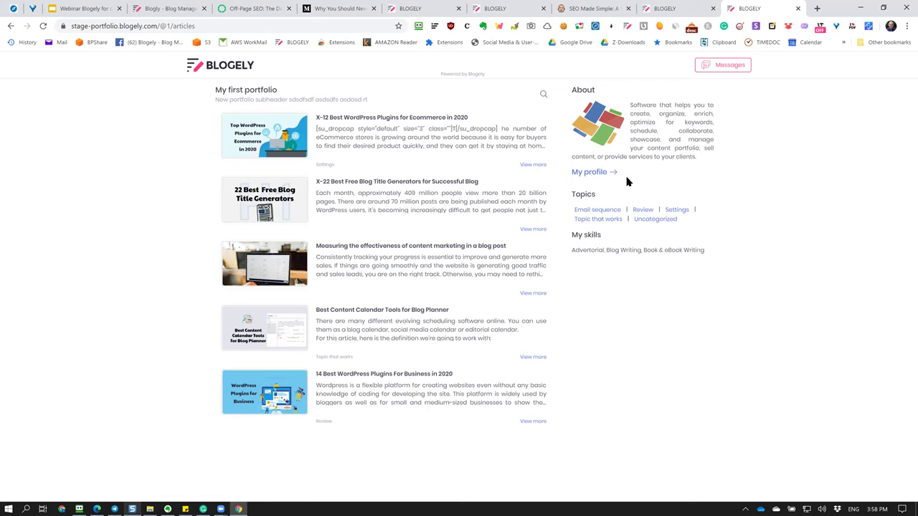
left_click(678, 10)
left_click(483, 9)
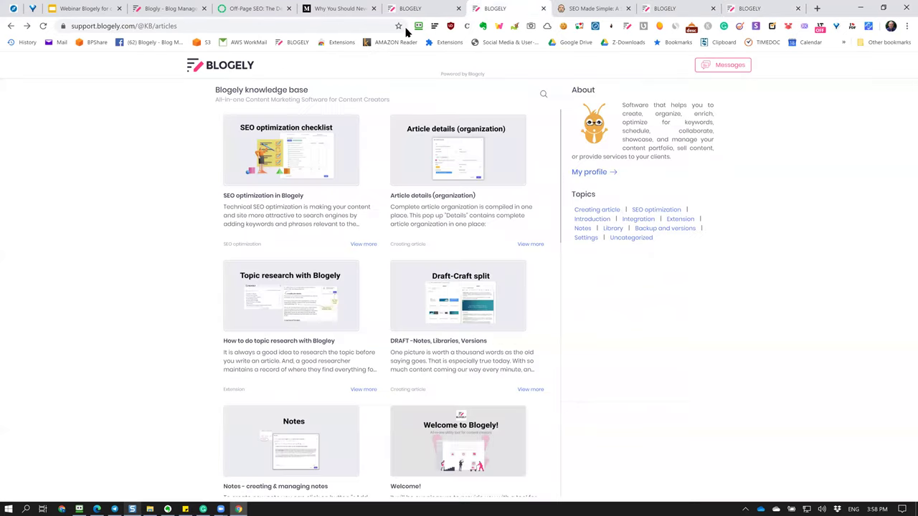
left_click(424, 9)
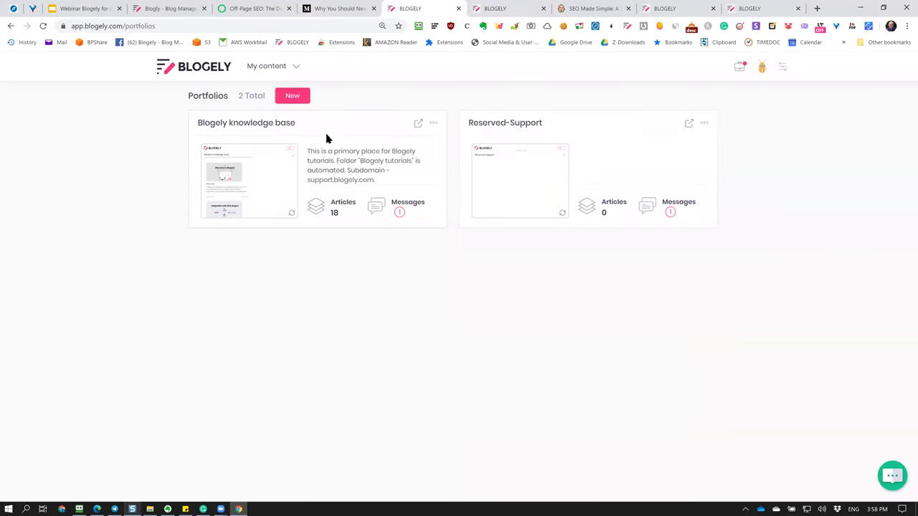
left_click(287, 127)
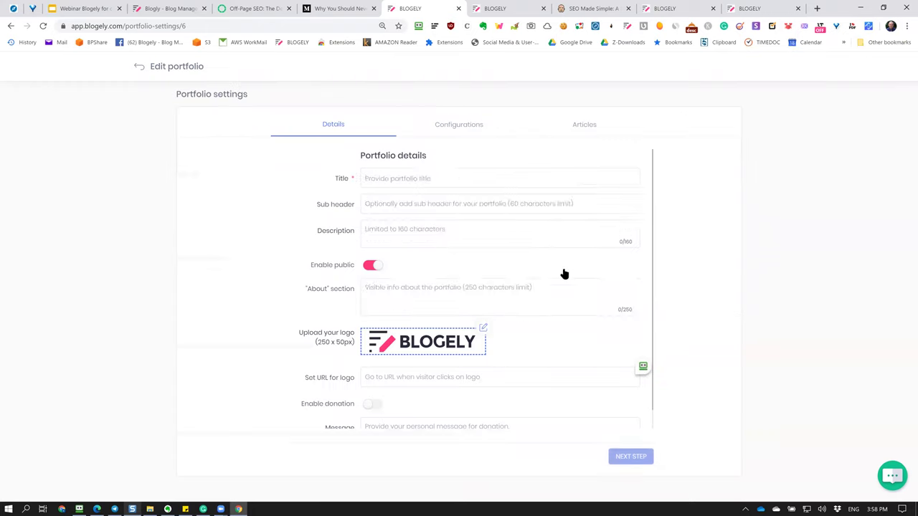
In Configurations, set the default template to News feed and preview the public portfolio.
left_click(466, 129)
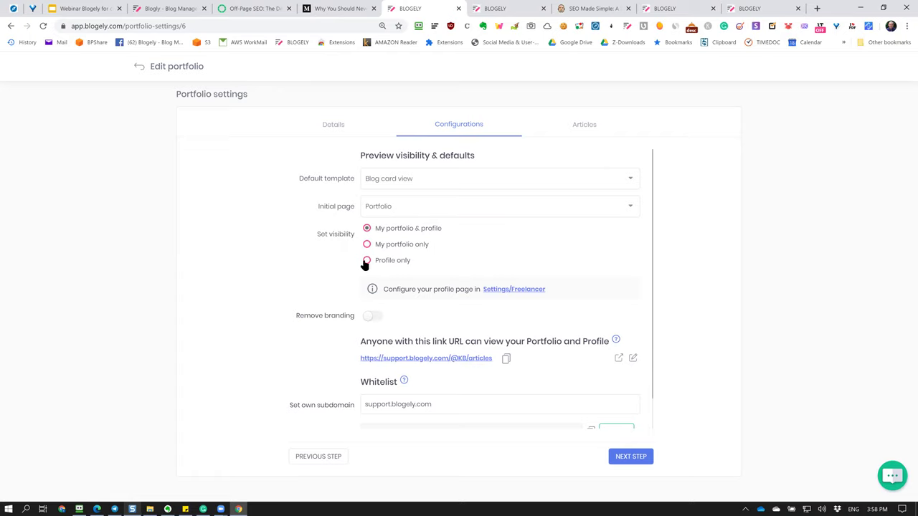
left_click(548, 175)
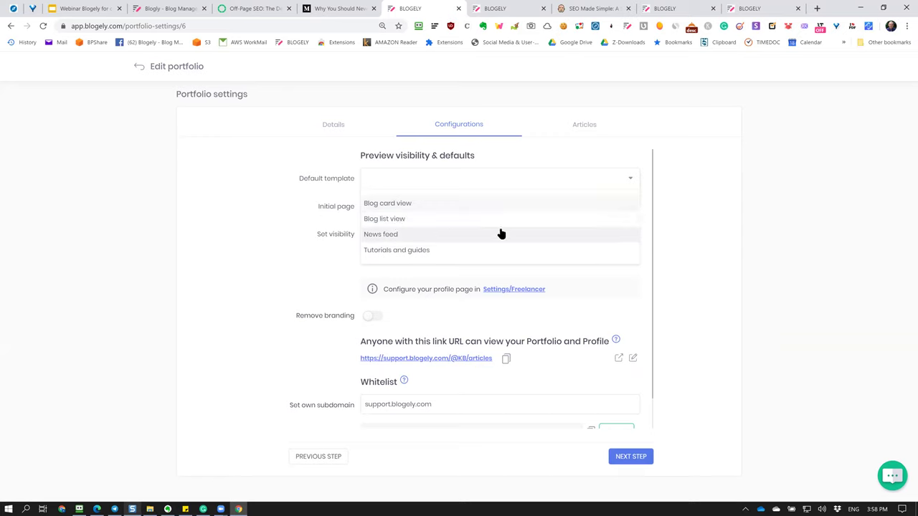
left_click(436, 238)
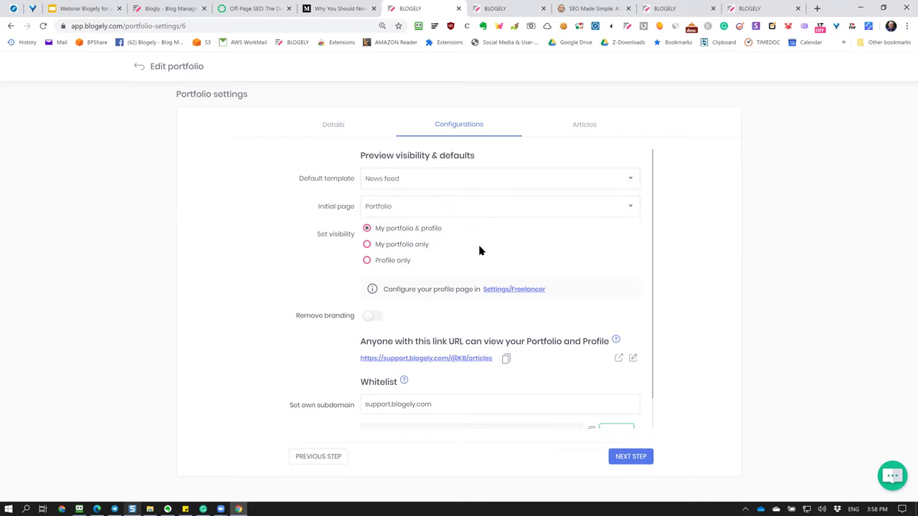
left_click(619, 358)
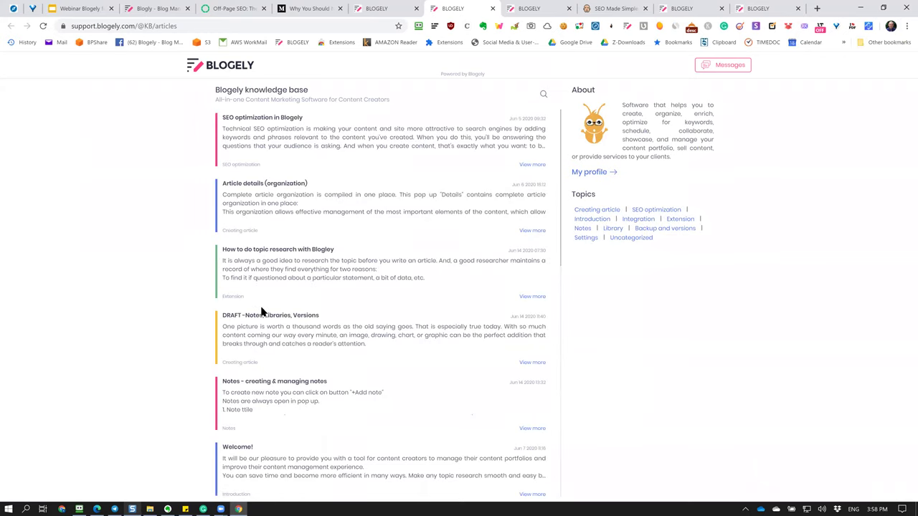
Close the News feed preview, choose Tutorials and guides as default template, and preview again.
scroll(260, 331, "down", 8)
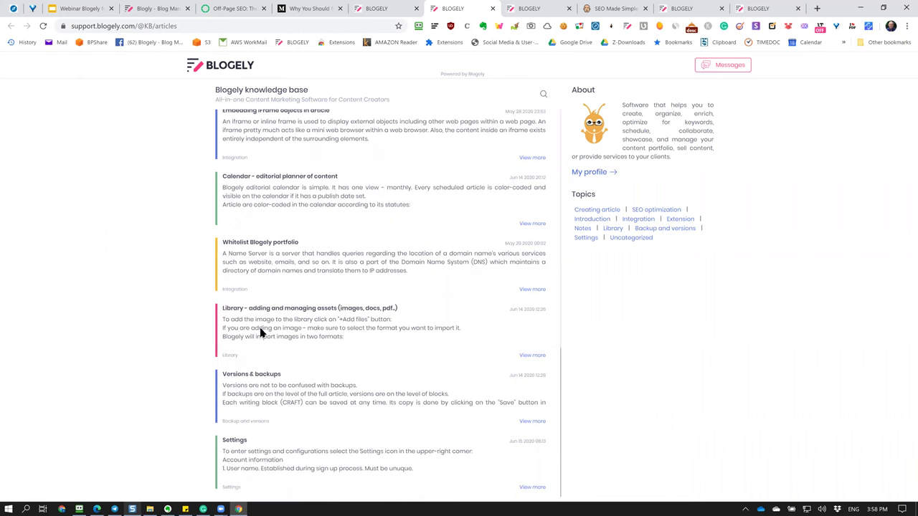
scroll(259, 331, "up", 8)
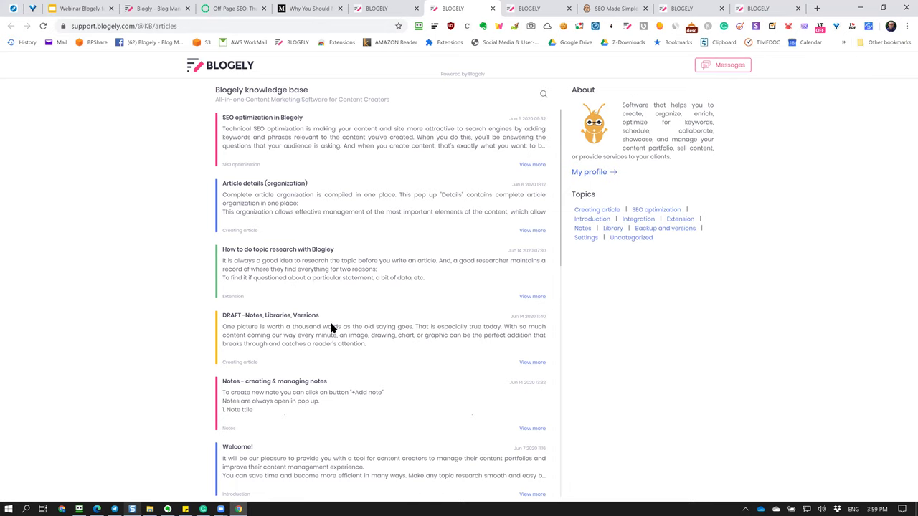
left_click(492, 8)
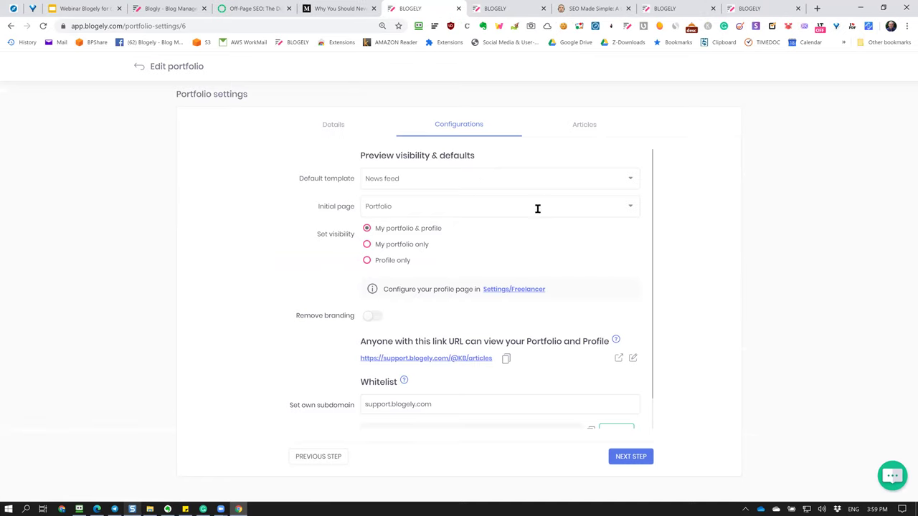
left_click(480, 180)
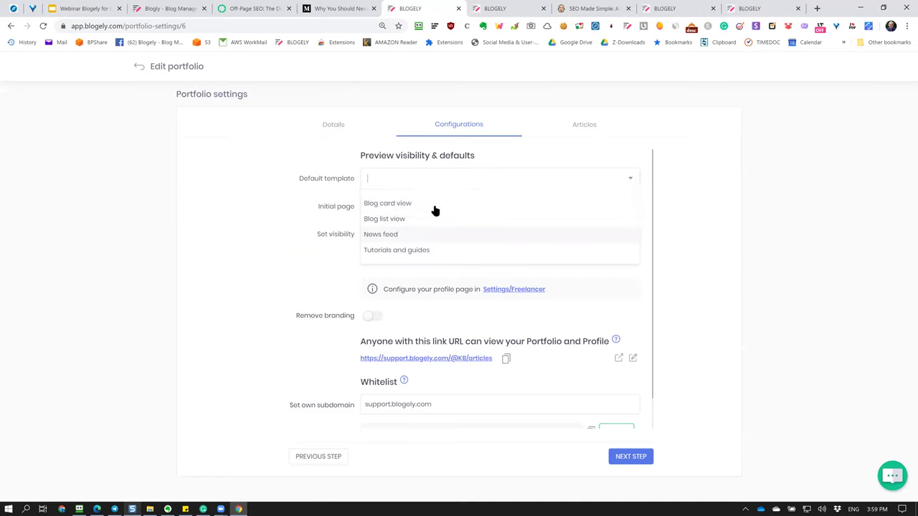
left_click(407, 250)
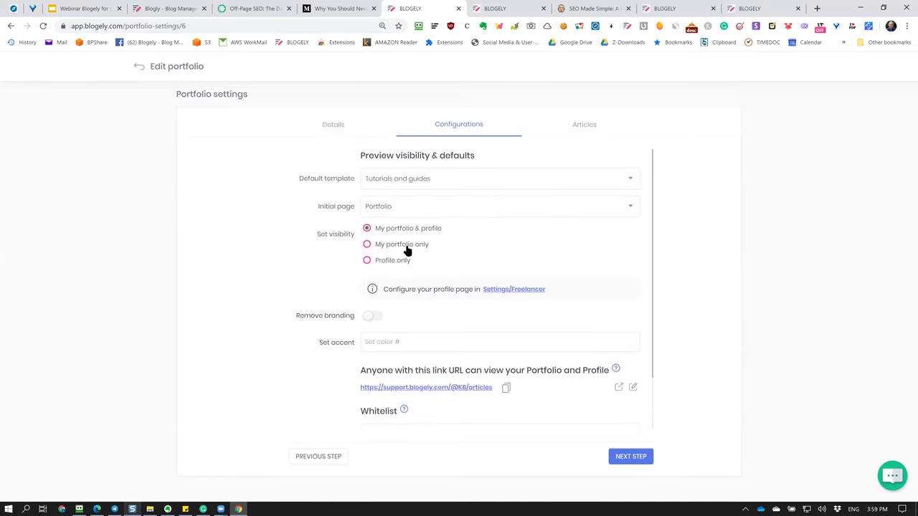
left_click(618, 388)
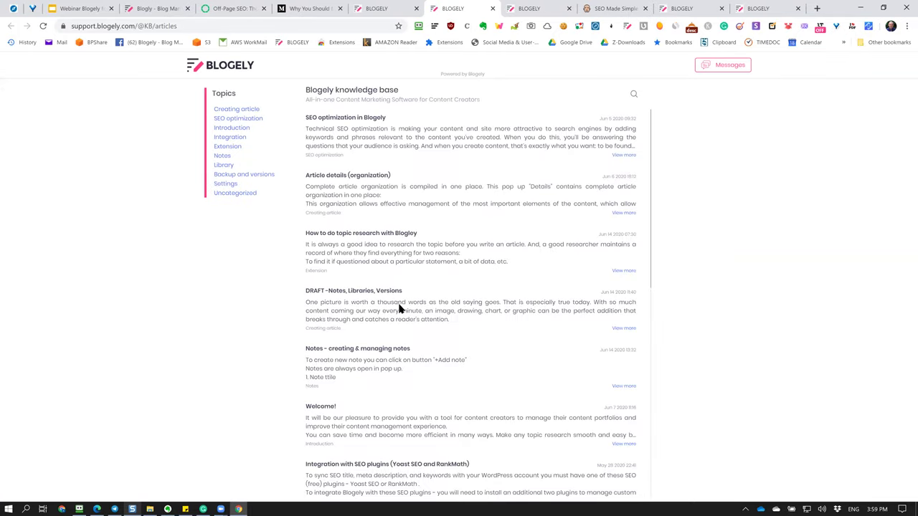
Search the preview's articles for 'tes', then clear the search.
scroll(399, 307, "down", 6)
scroll(399, 307, "up", 6)
left_click(634, 95)
left_click(566, 99)
type("tes")
key("Return")
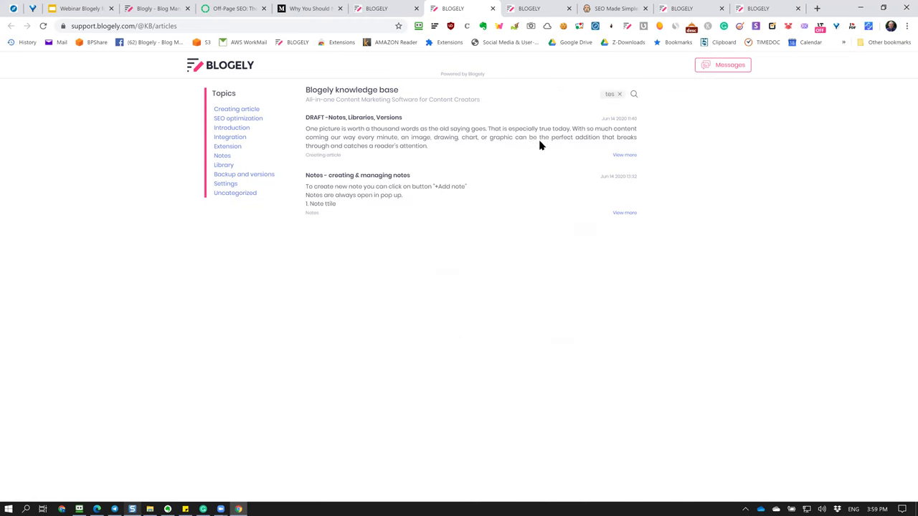
left_click(619, 95)
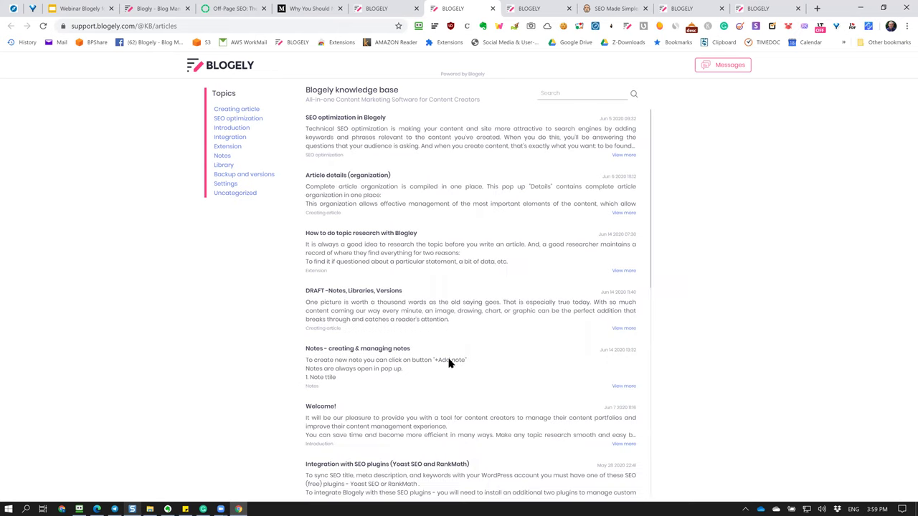
Filter by the Extension, Introduction, Backup and versions, and Uncategorized topics, then clear the filter.
left_click(226, 146)
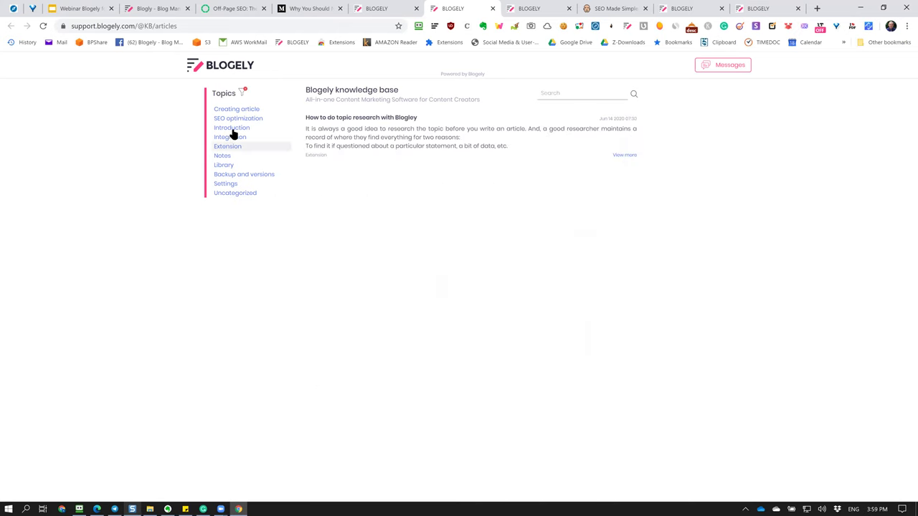
left_click(231, 129)
left_click(232, 176)
left_click(232, 193)
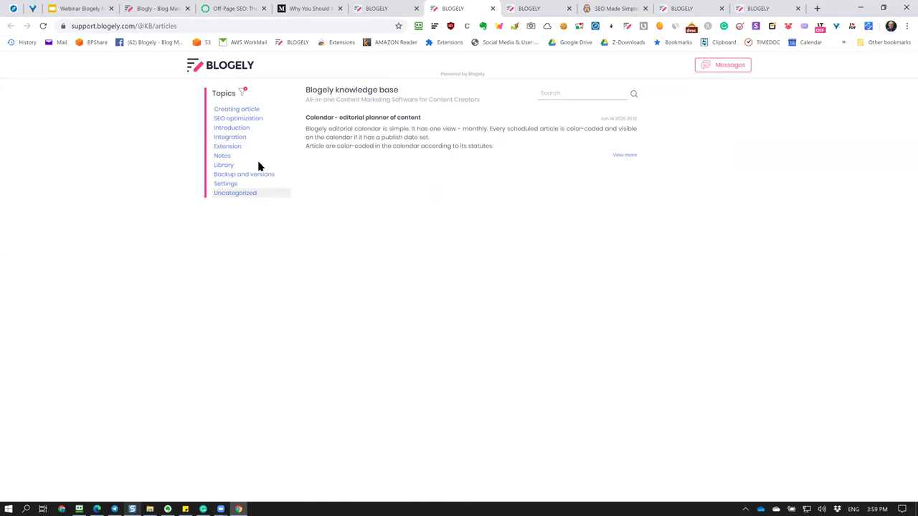
left_click(243, 96)
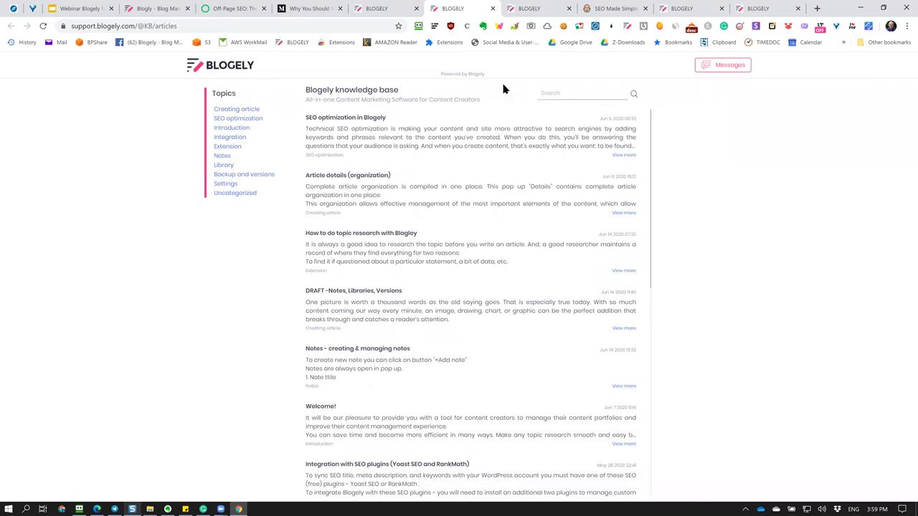
Close the preview and set the default template to Blog list view.
left_click(492, 8)
left_click(446, 179)
left_click(418, 220)
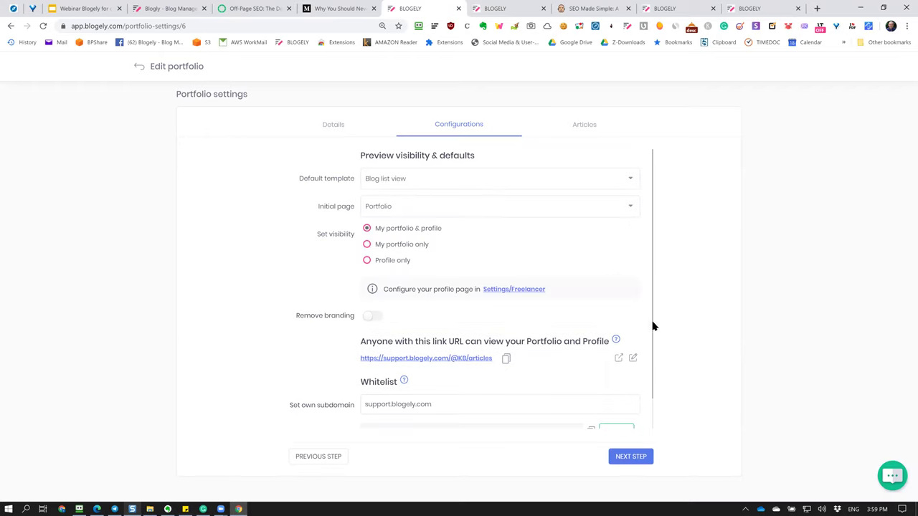
Preview the public knowledge base in Blog list view, select its URL, and return to the settings tab.
left_click(619, 358)
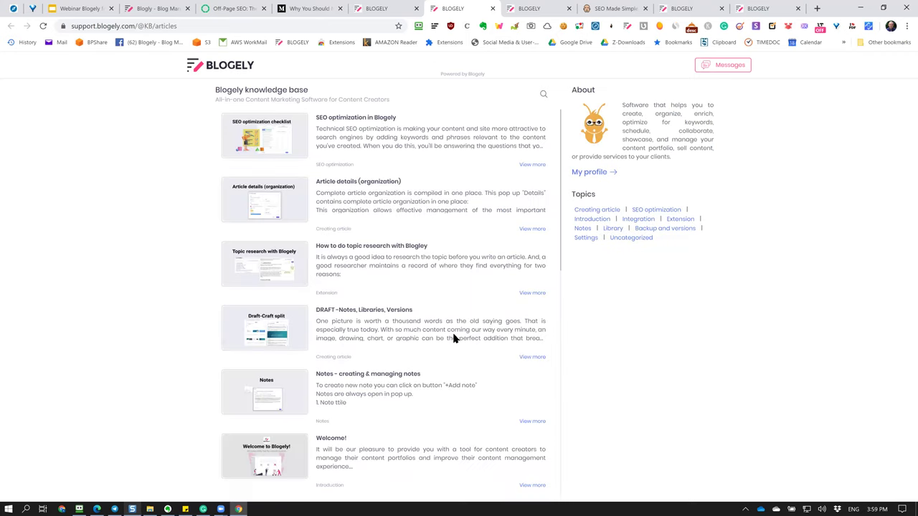
scroll(454, 338, "down", 5)
scroll(453, 338, "up", 5)
left_click(221, 22)
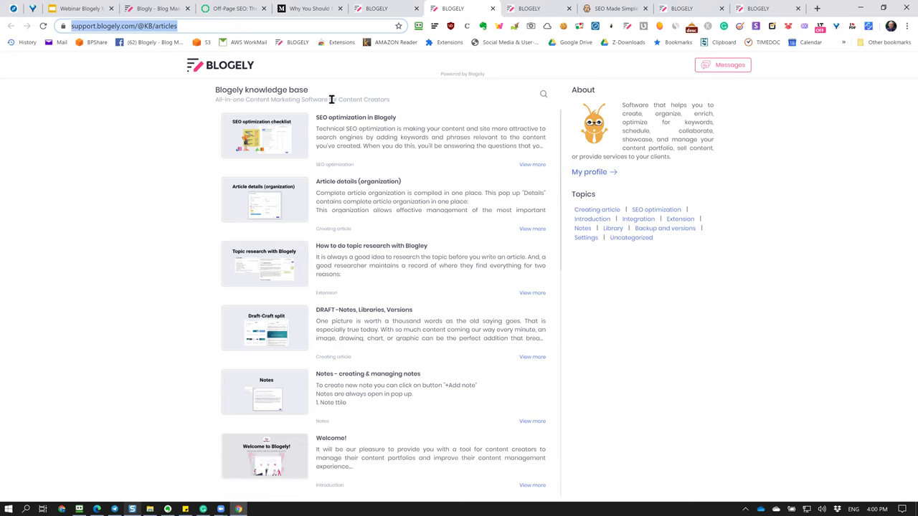
left_click(198, 28)
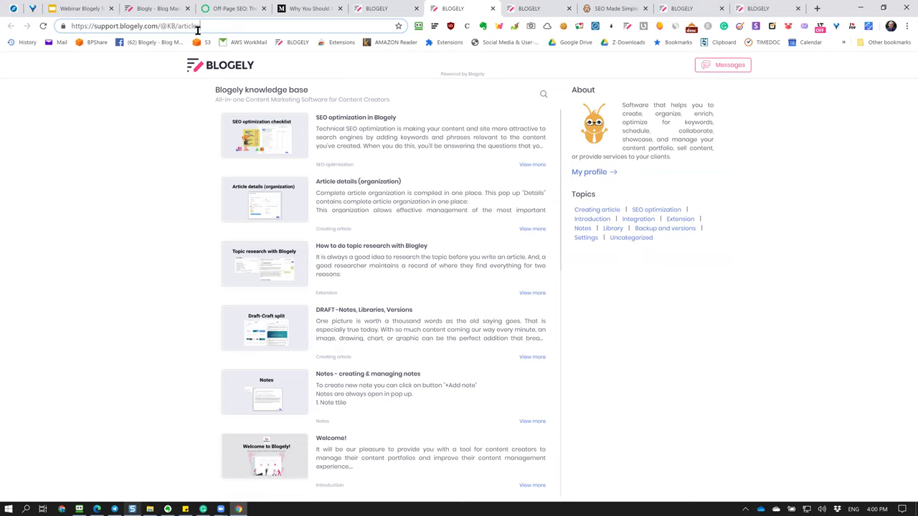
left_click_drag(228, 26, 48, 26)
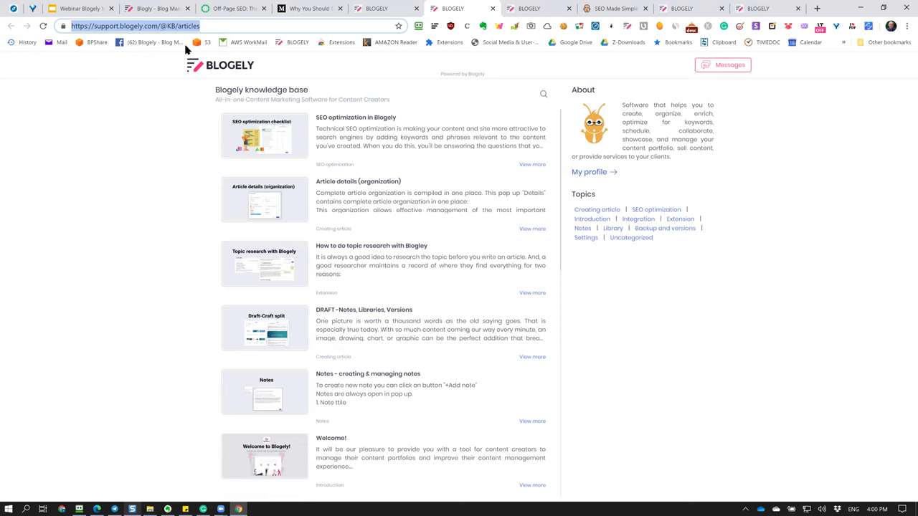
left_click(391, 8)
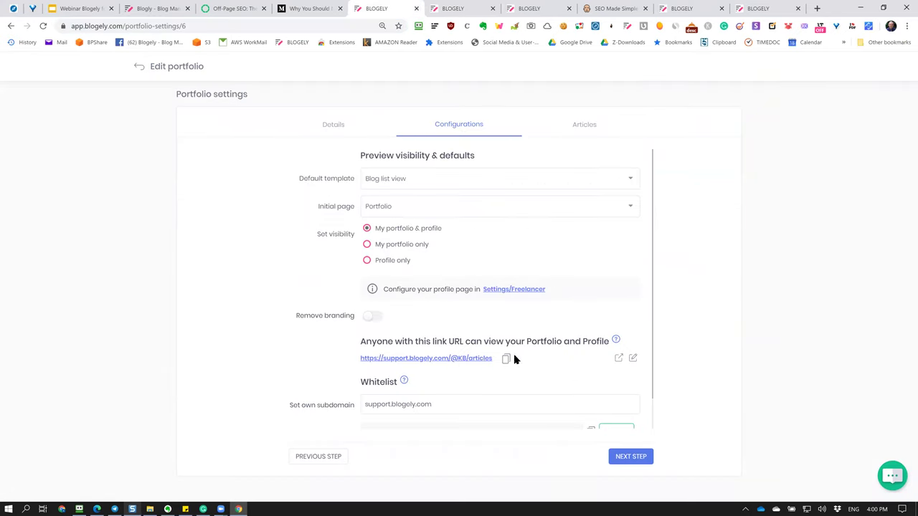
Check the support.blogely.com public link, then delete the support.blogely.com value from 'Set own subdomain'.
scroll(548, 381, "down", 1)
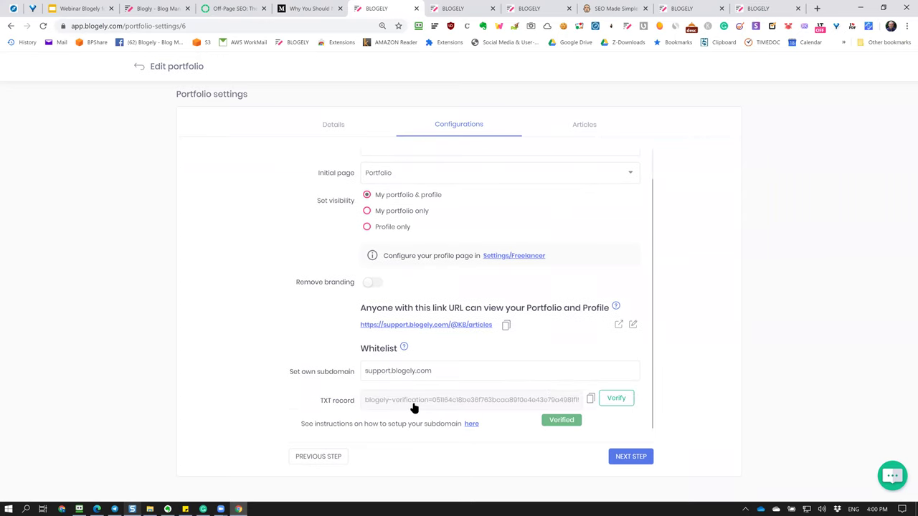
scroll(413, 409, "up", 1)
scroll(413, 410, "down", 1)
left_click_drag(433, 371, 354, 369)
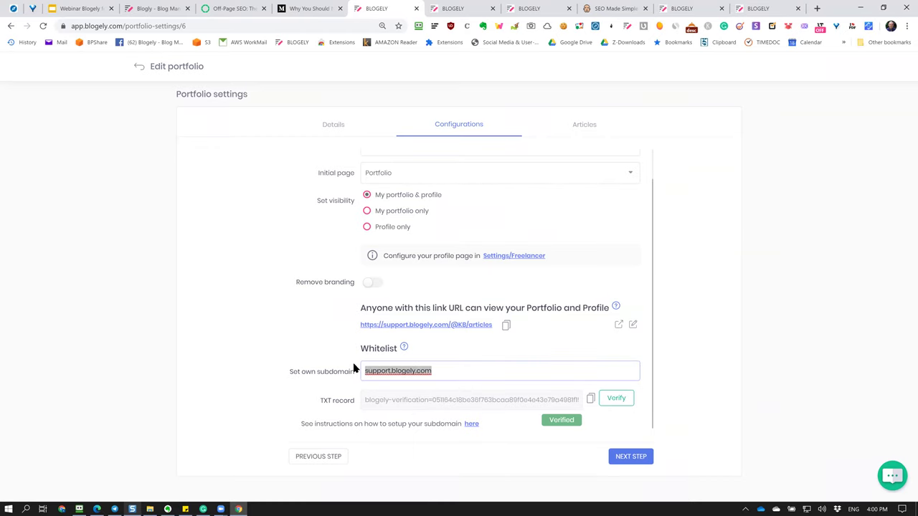
left_click(288, 335)
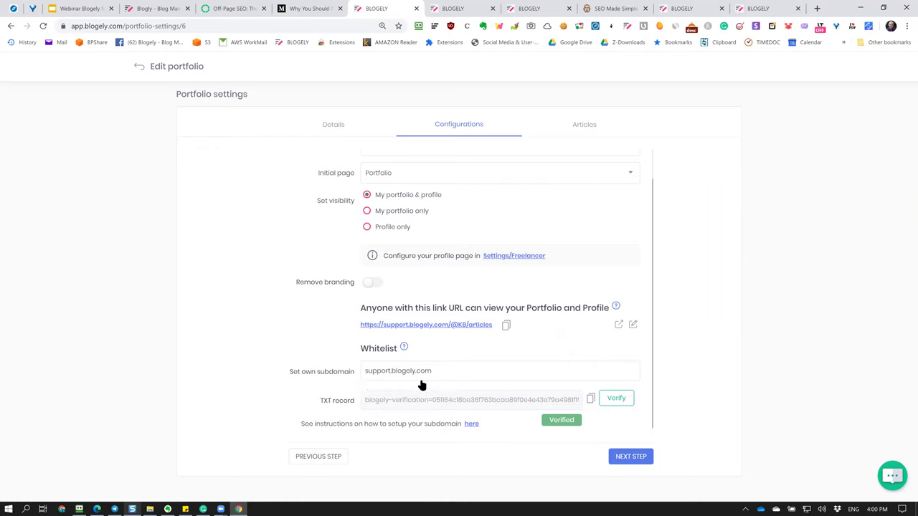
left_click_drag(446, 371, 280, 337)
left_click(284, 337)
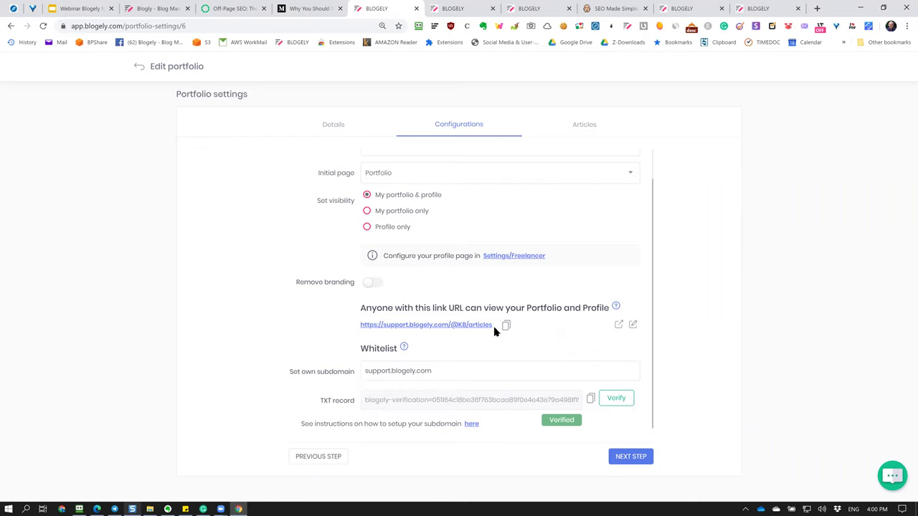
left_click(618, 327)
left_click_drag(197, 30, 70, 26)
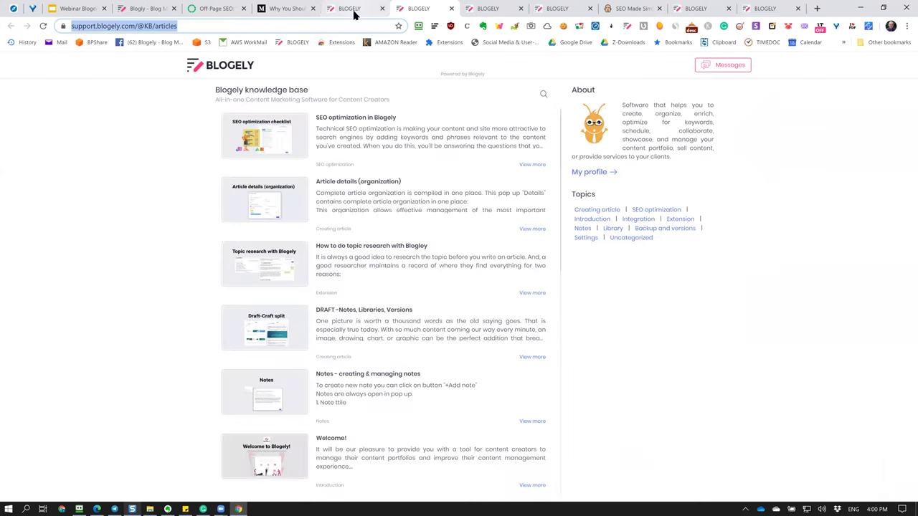
left_click(351, 10)
left_click_drag(457, 375, 265, 381)
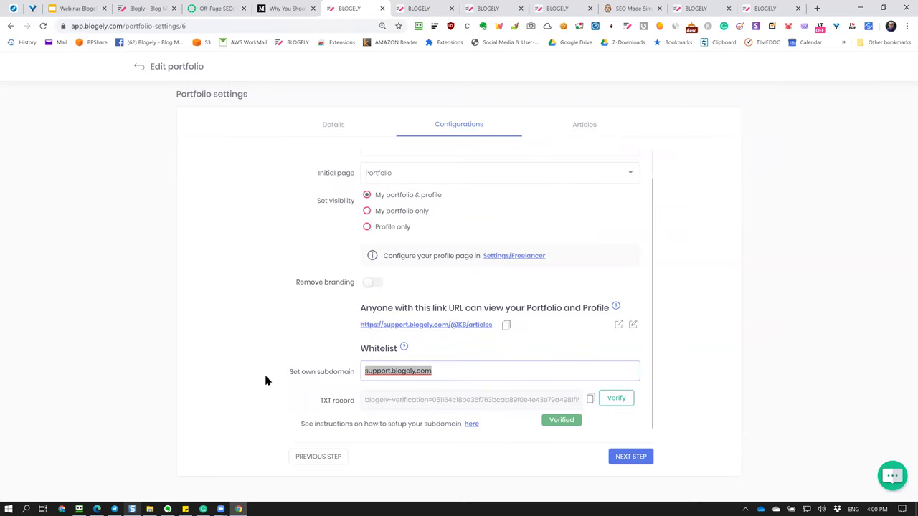
key("BackSpace")
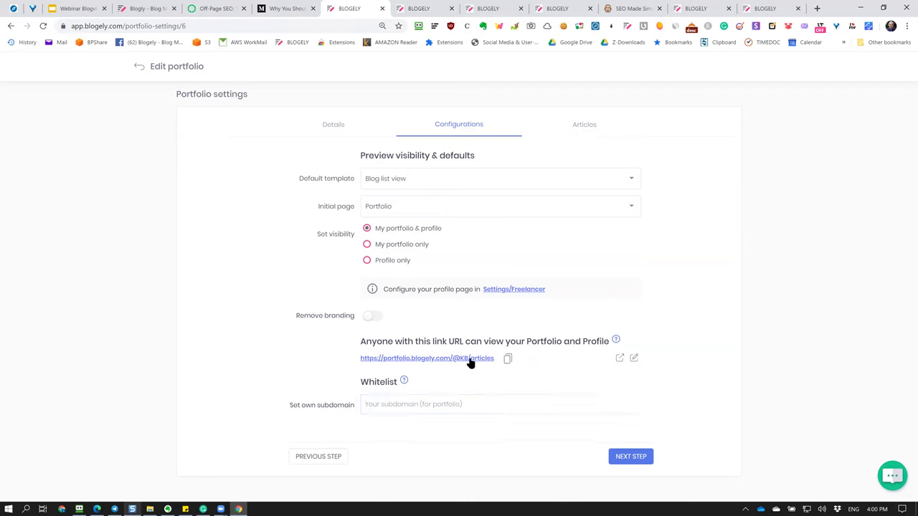
left_click(620, 360)
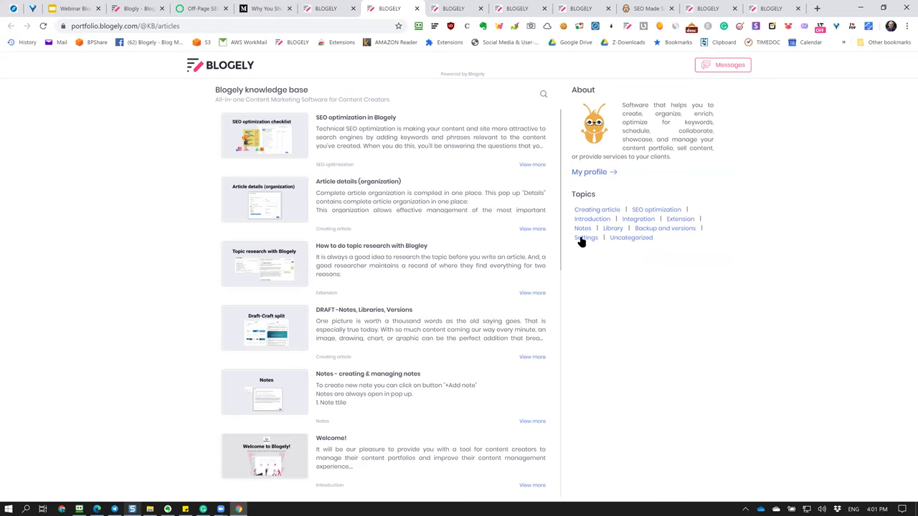
left_click(102, 26)
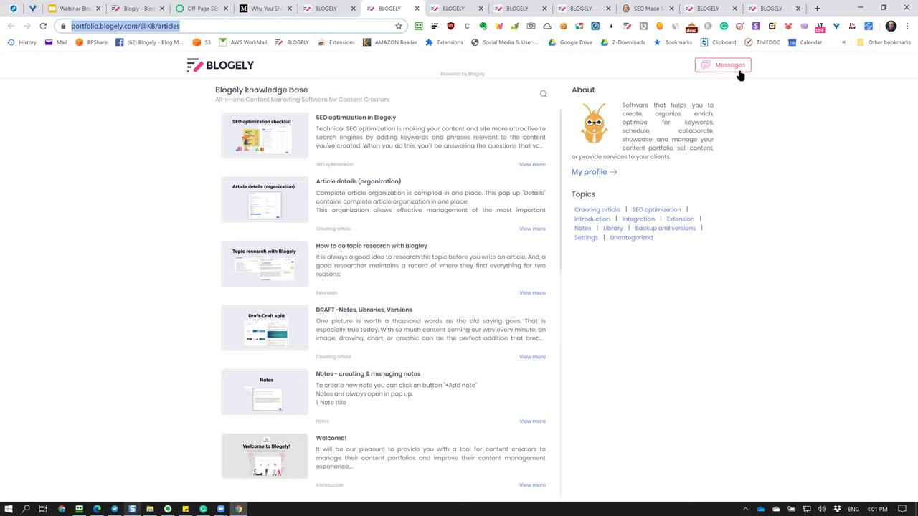
left_click(817, 190)
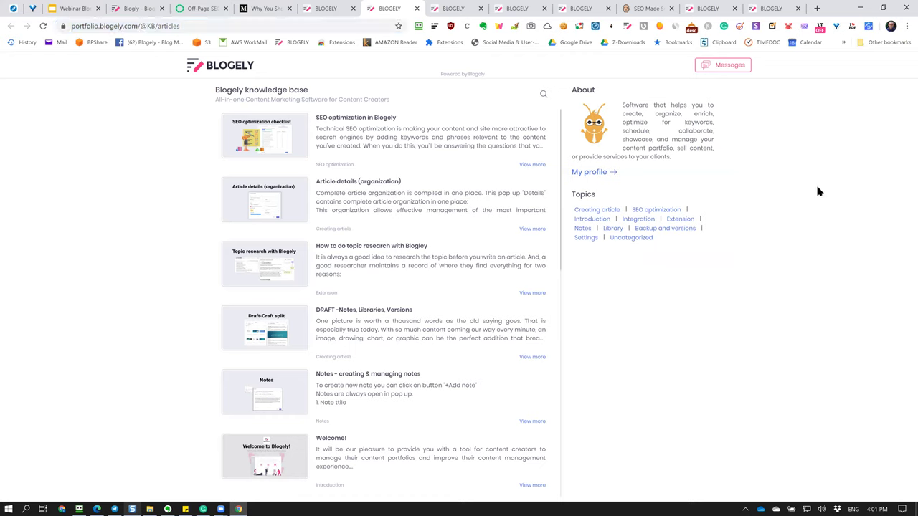
left_click(215, 27)
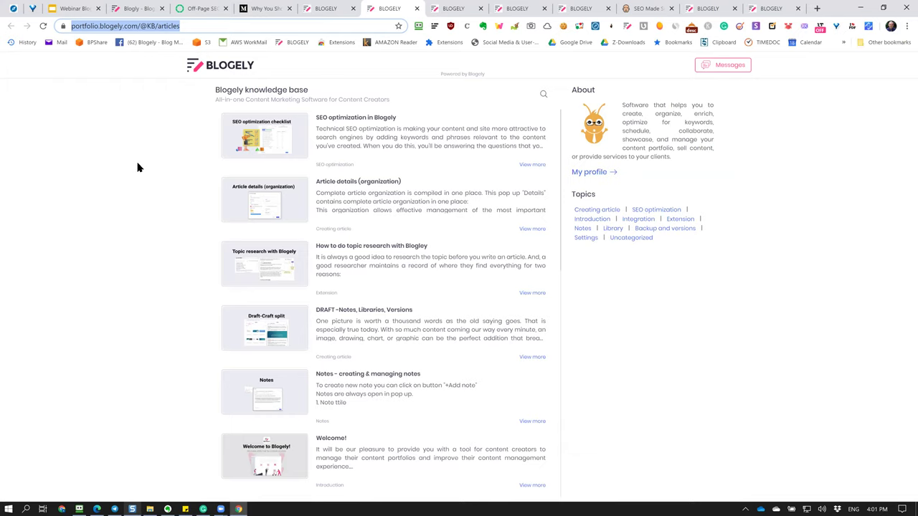
right_click(120, 75)
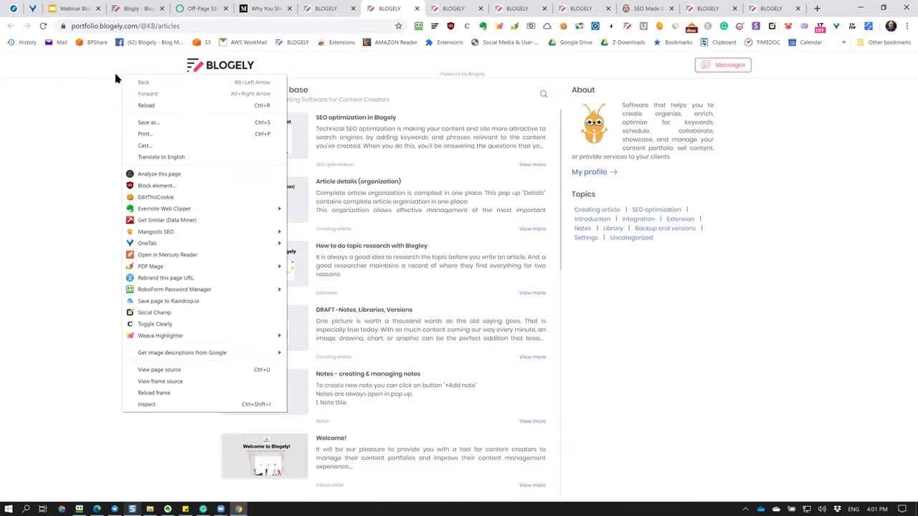
left_click(58, 98)
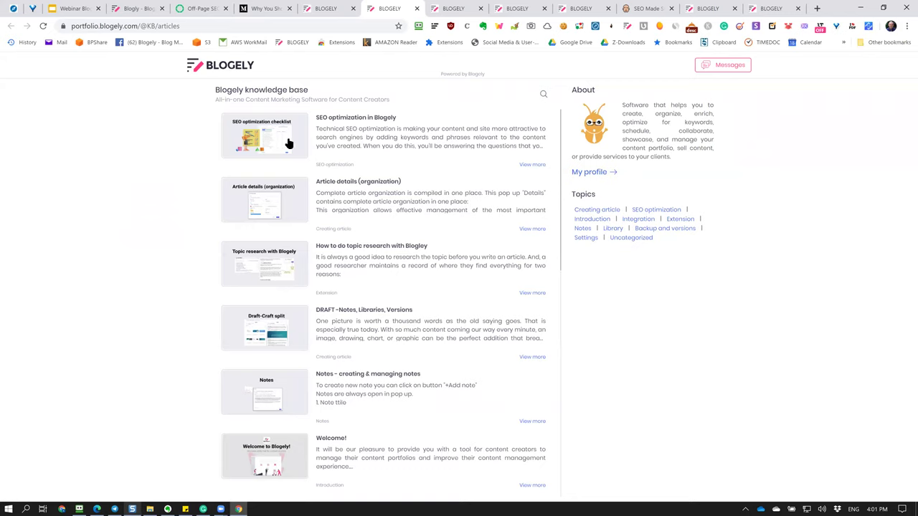
left_click(187, 24)
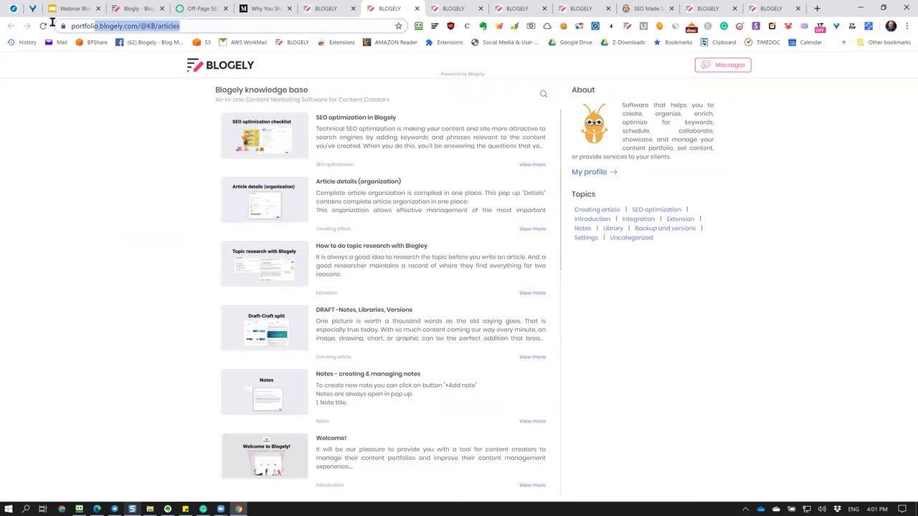
left_click(143, 189)
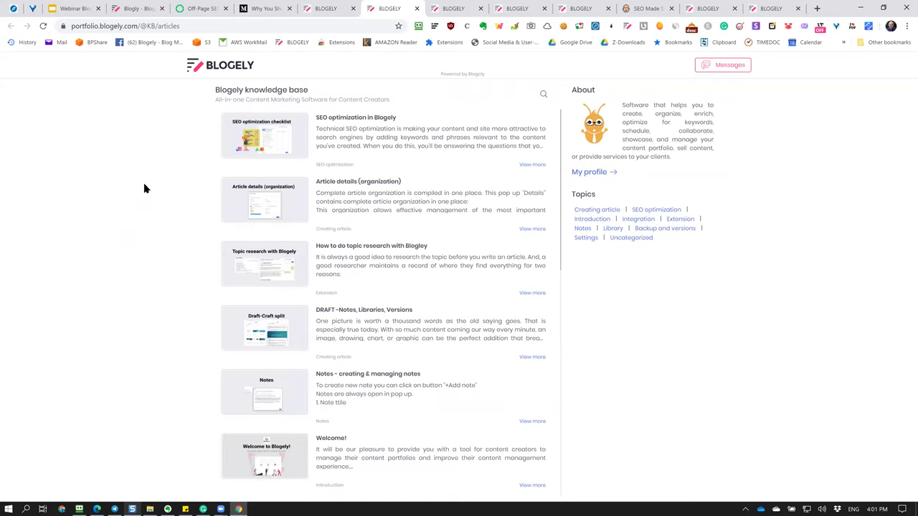
left_click(606, 173)
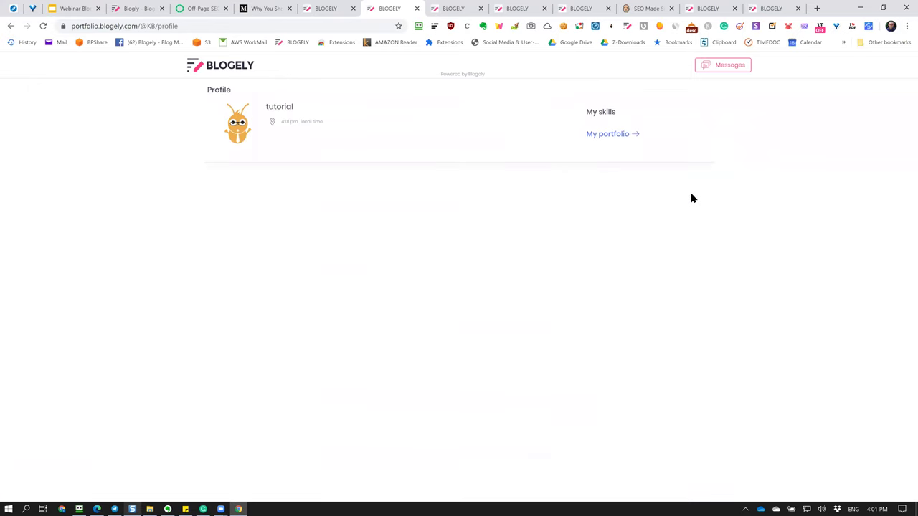
On the My first portfolio tab, open the owner's profile page.
left_click(582, 13)
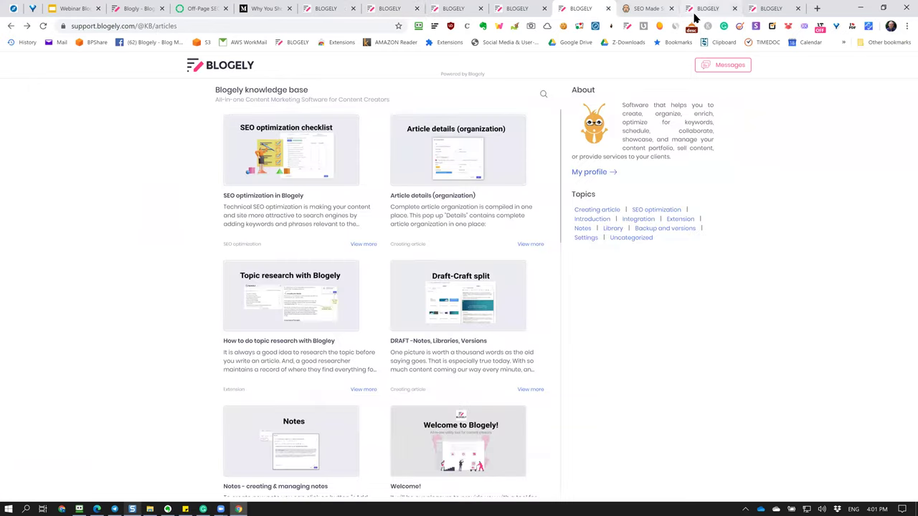
left_click(706, 10)
left_click(766, 8)
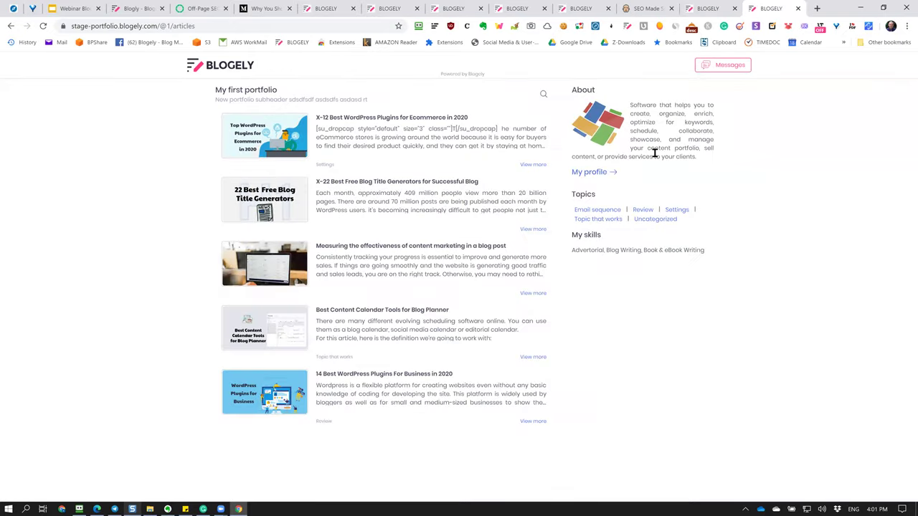
left_click(601, 173)
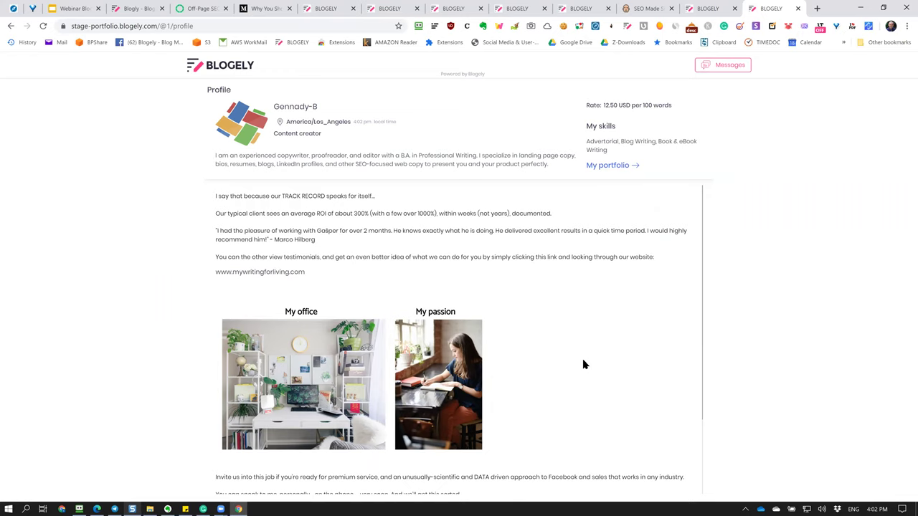
Inspect the /@1/profile address, then return to the stage.blogely.com/portfolios list.
scroll(485, 307, "down", 2)
scroll(485, 307, "up", 2)
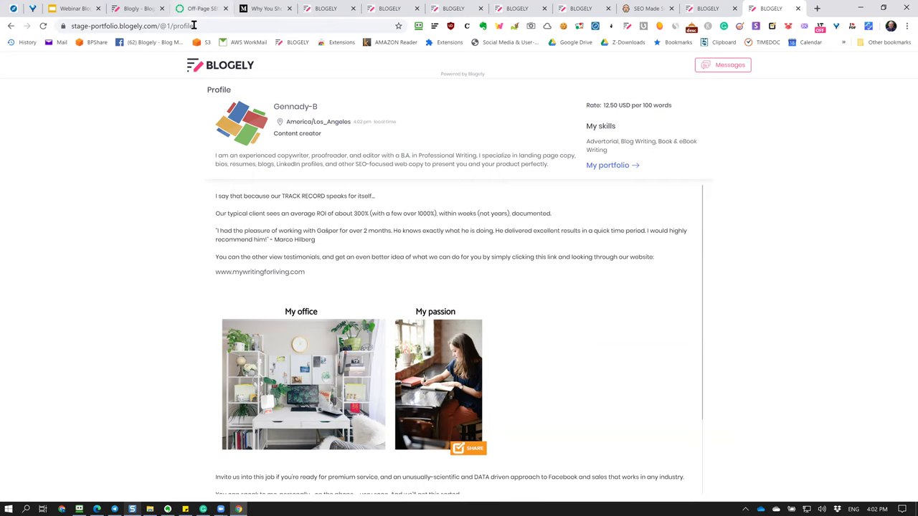
left_click_drag(195, 26, 45, 30)
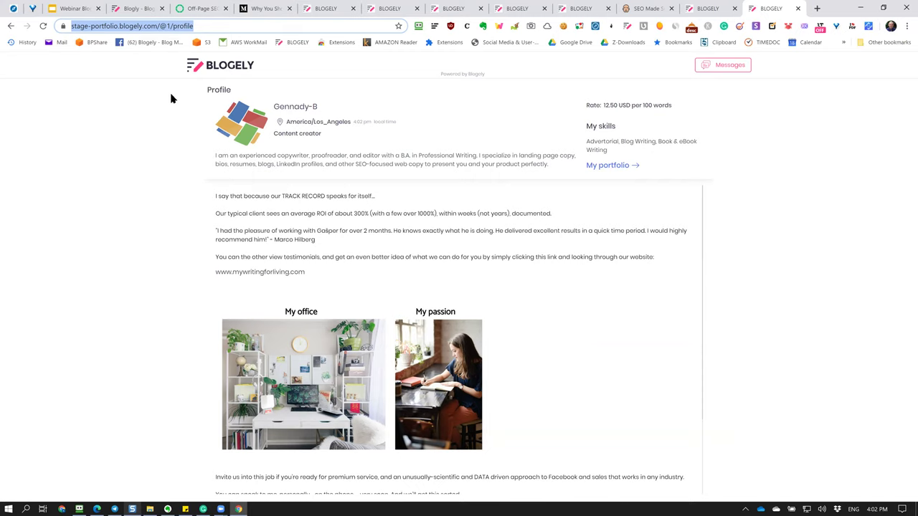
left_click_drag(203, 26, 45, 26)
left_click(133, 149)
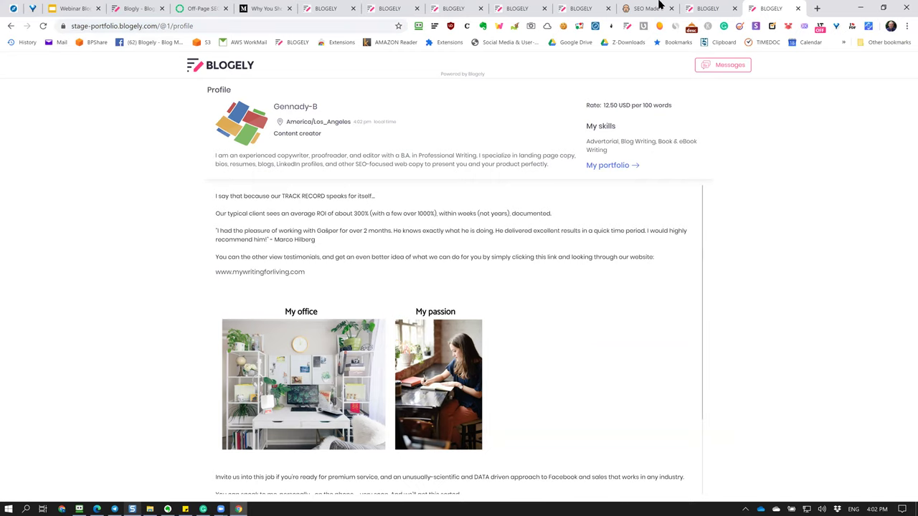
left_click(705, 8)
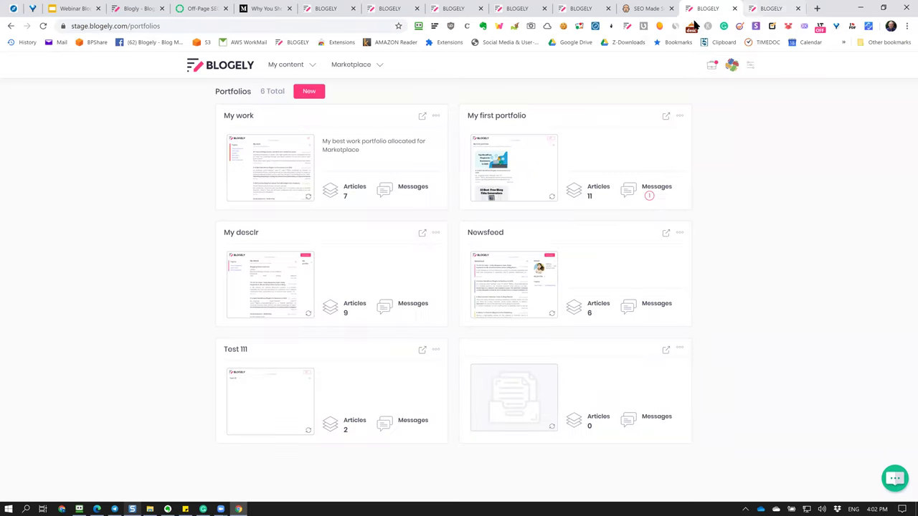
Move through the open Blogely tabs to the portfolios list and reopen the knowledge base portfolio's settings.
left_click(755, 9)
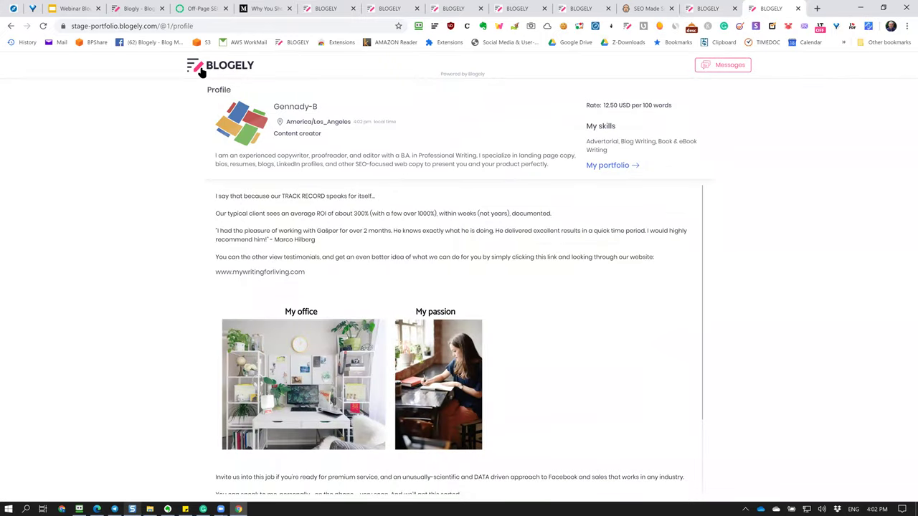
left_click(701, 10)
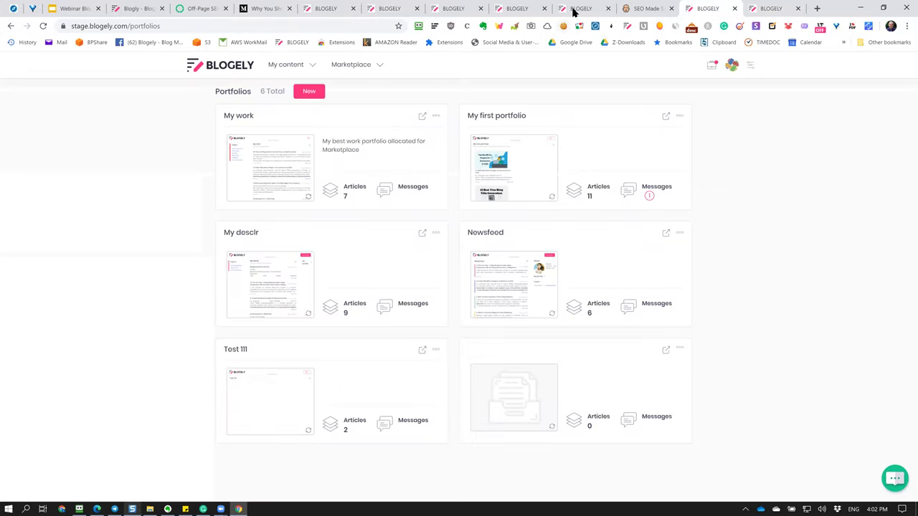
left_click(573, 10)
left_click(502, 10)
left_click(446, 10)
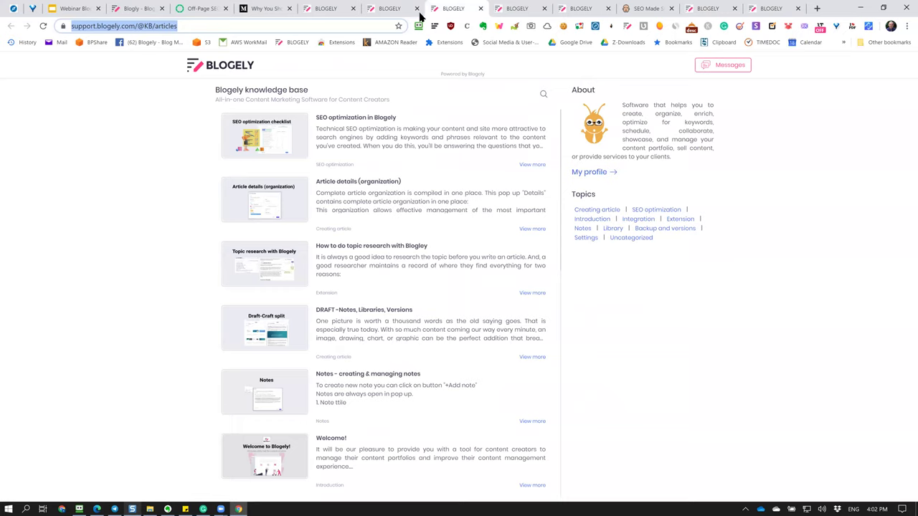
left_click(391, 10)
left_click(322, 10)
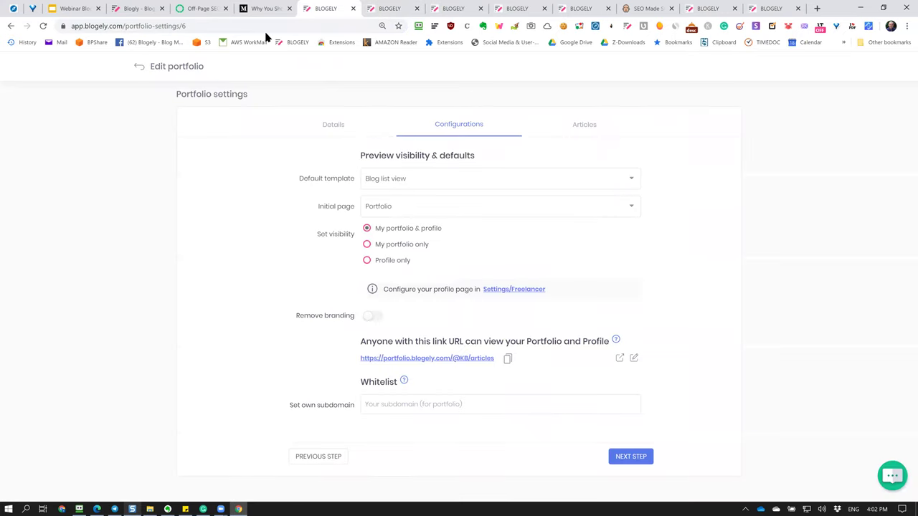
left_click(139, 66)
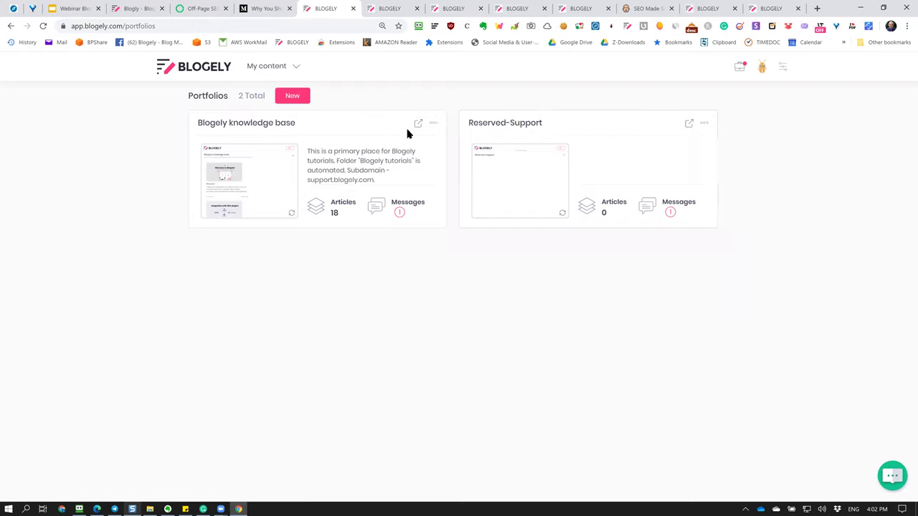
left_click(359, 127)
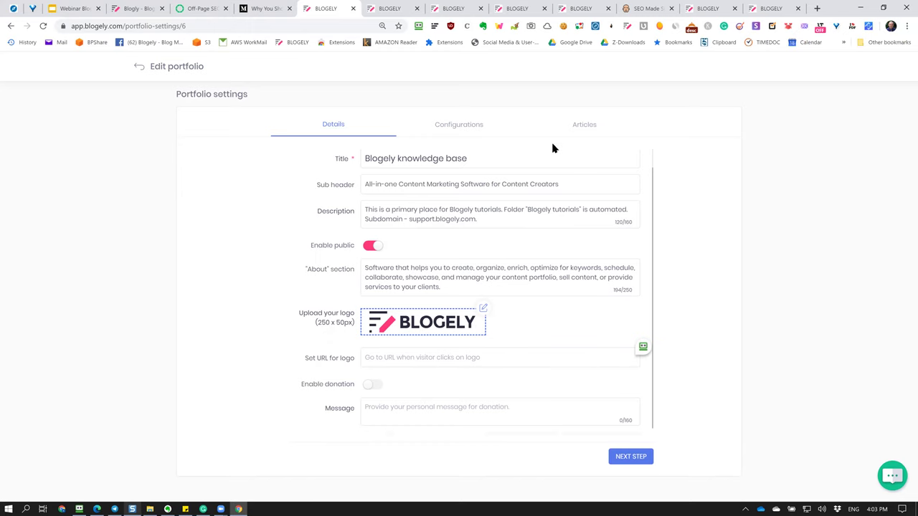
Back out of portfolio settings to My content > Articles, then open the published blog post.
left_click(582, 9)
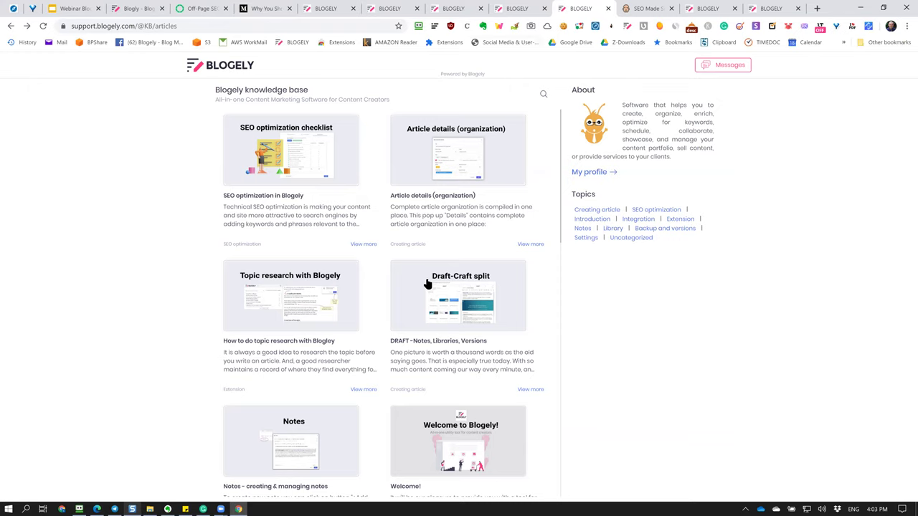
key("ctrl+shift+Tab")
key("ctrl+shift+Tab")
left_click(389, 8)
left_click(326, 8)
left_click(137, 66)
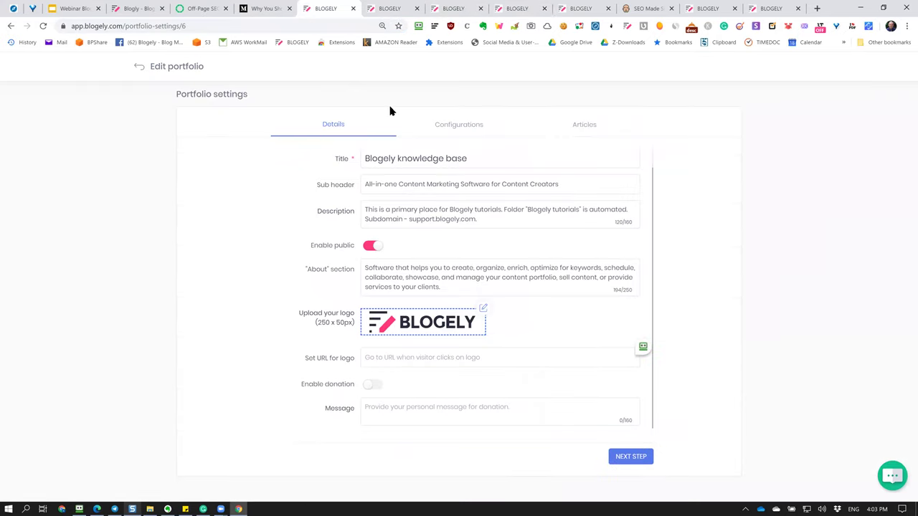
left_click(282, 69)
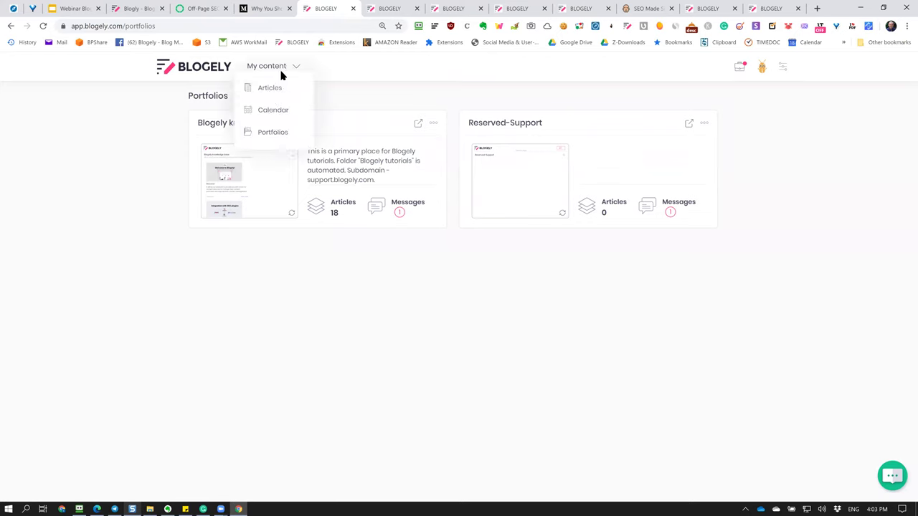
left_click(270, 94)
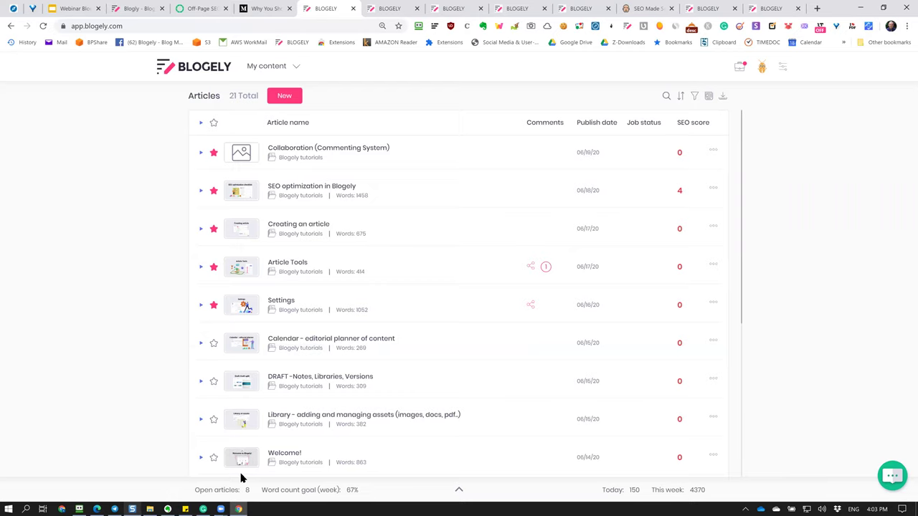
left_click(97, 509)
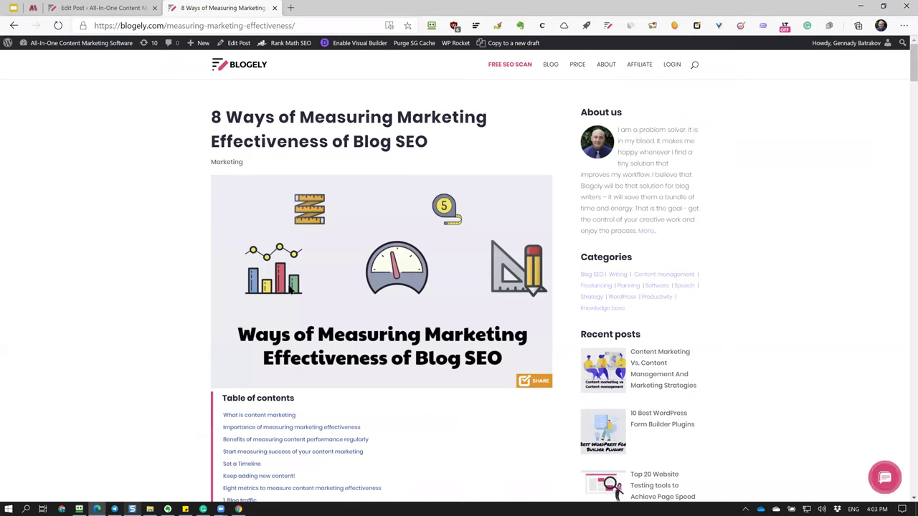
Open the Content Marketing Vs. Content Management post from Recent posts and copy its URL.
scroll(390, 238, "down", 10)
scroll(427, 227, "up", 10)
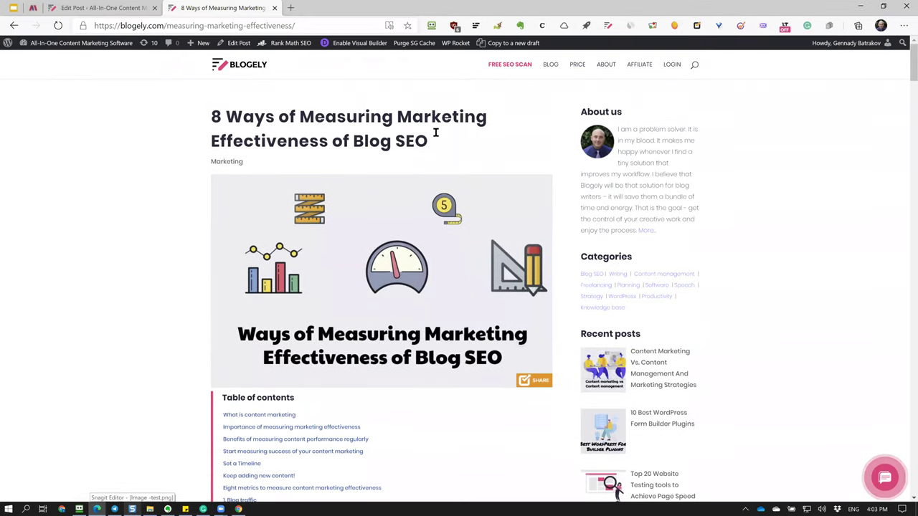
scroll(497, 214, "down", 4)
scroll(482, 211, "up", 4)
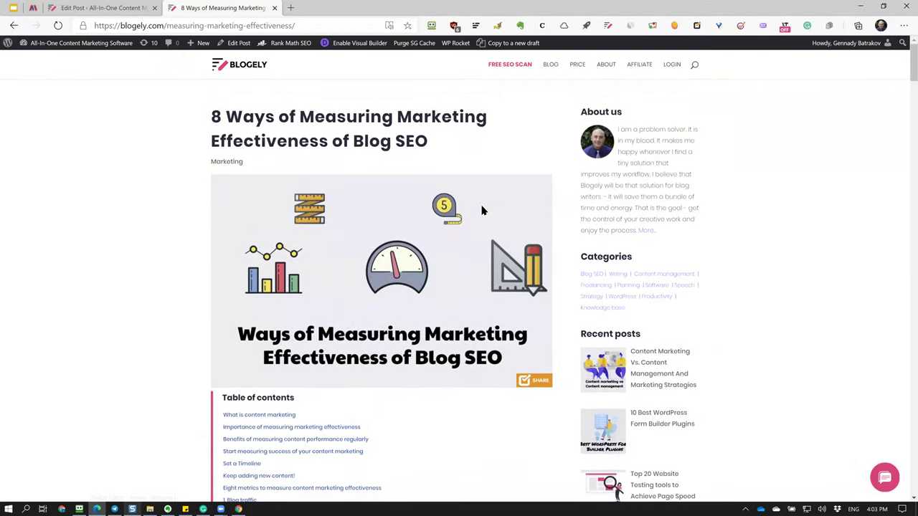
scroll(757, 376, "down", 2)
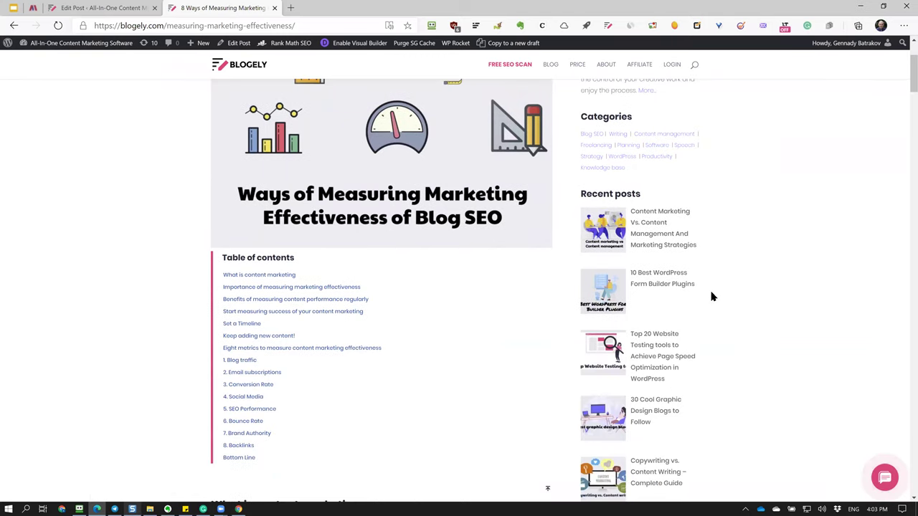
scroll(671, 298, "down", 3)
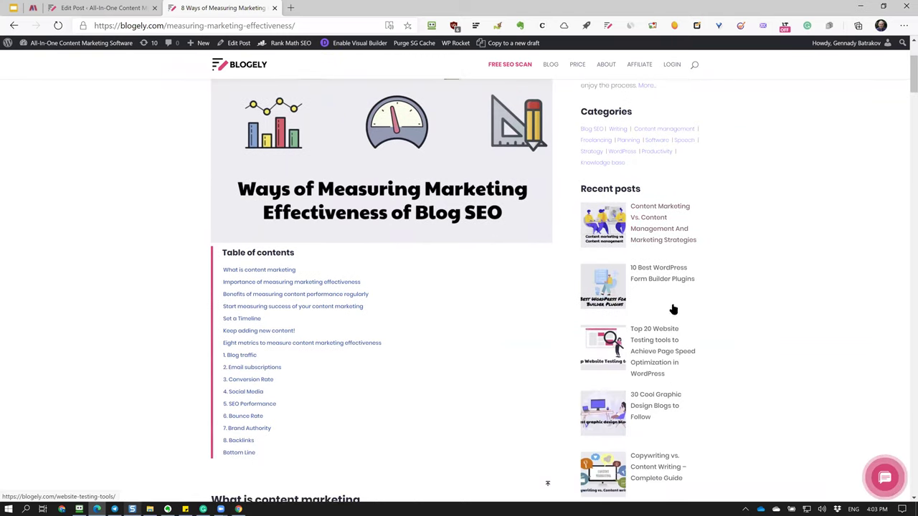
scroll(670, 286, "up", 3)
left_click(594, 226)
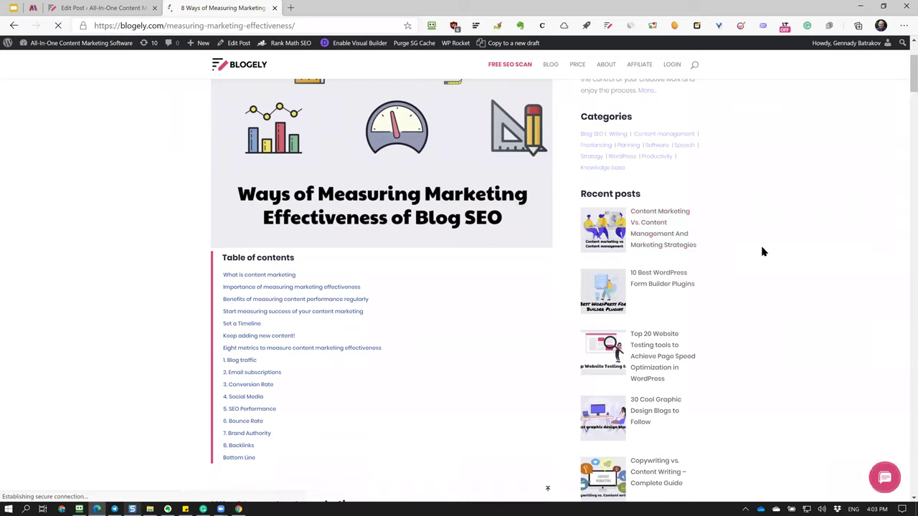
left_click(661, 247)
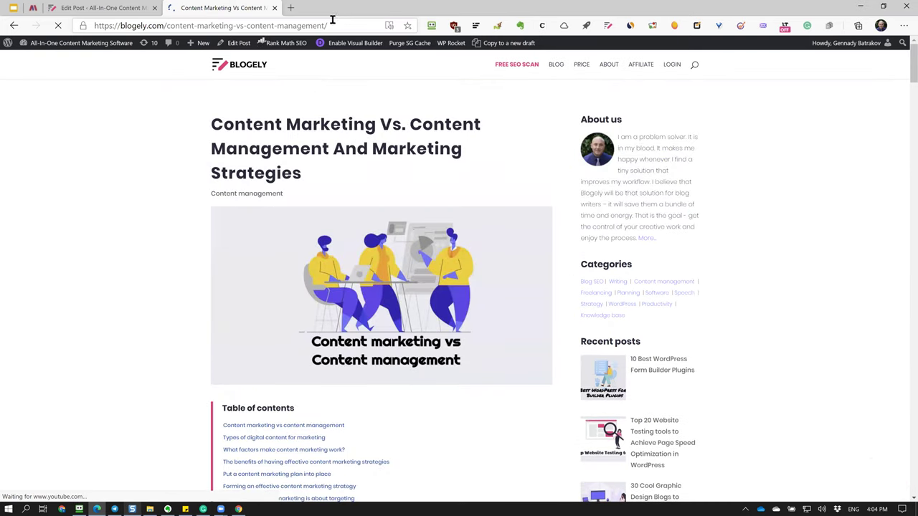
left_click_drag(328, 25, 45, 25)
key("ctrl+c")
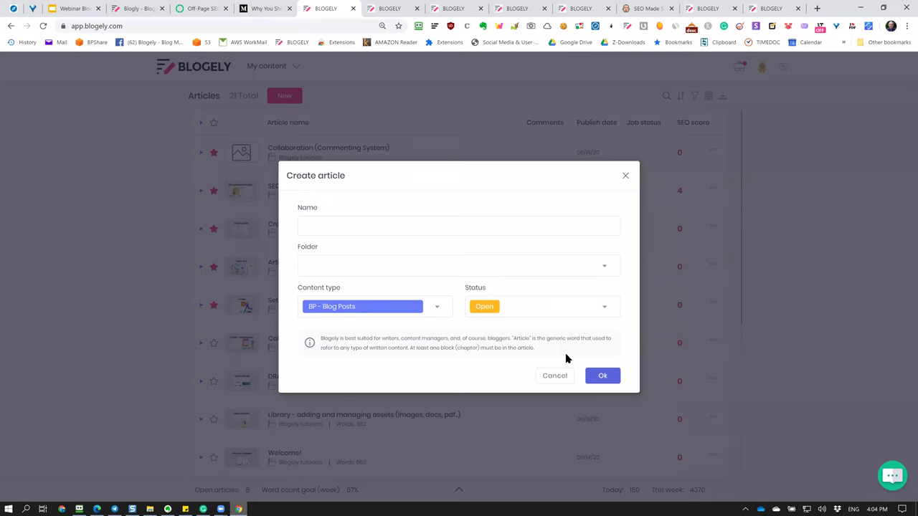
left_click(557, 376)
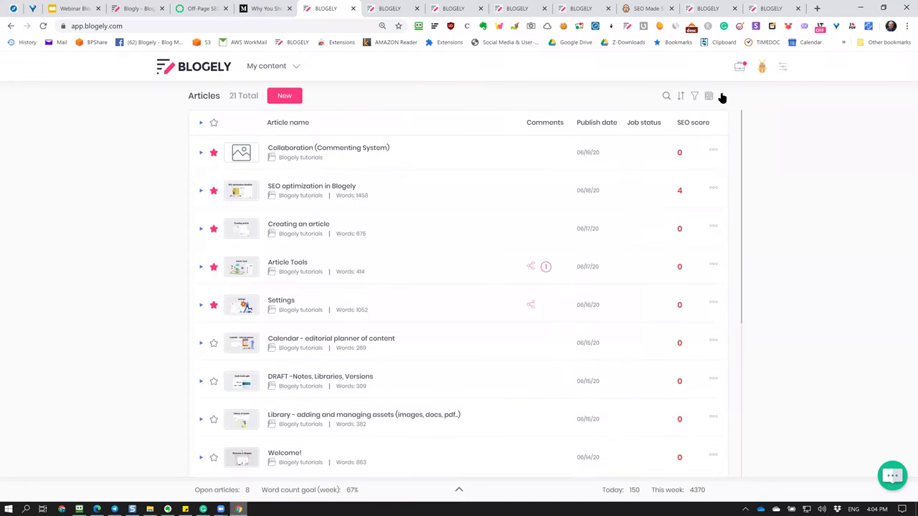
Import the Content Marketing Vs Content Management post by pasting its address under Blog URL.
left_click(721, 93)
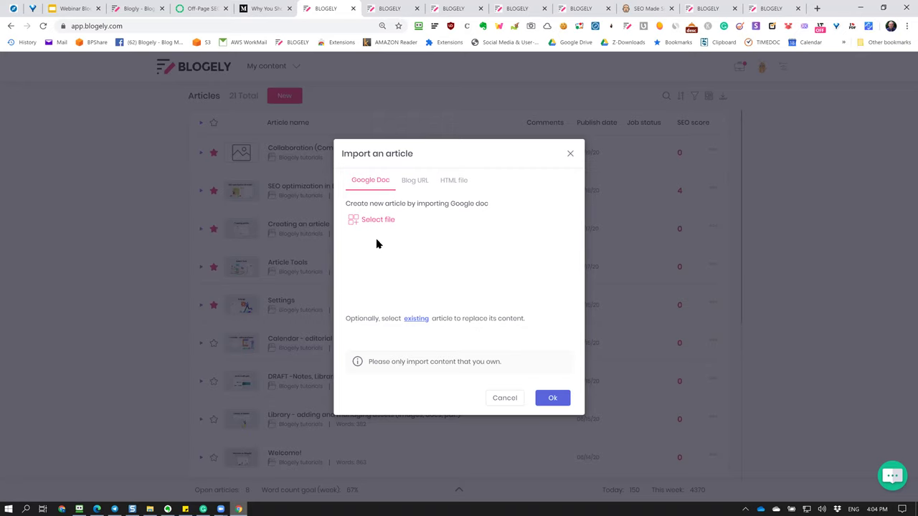
left_click(415, 183)
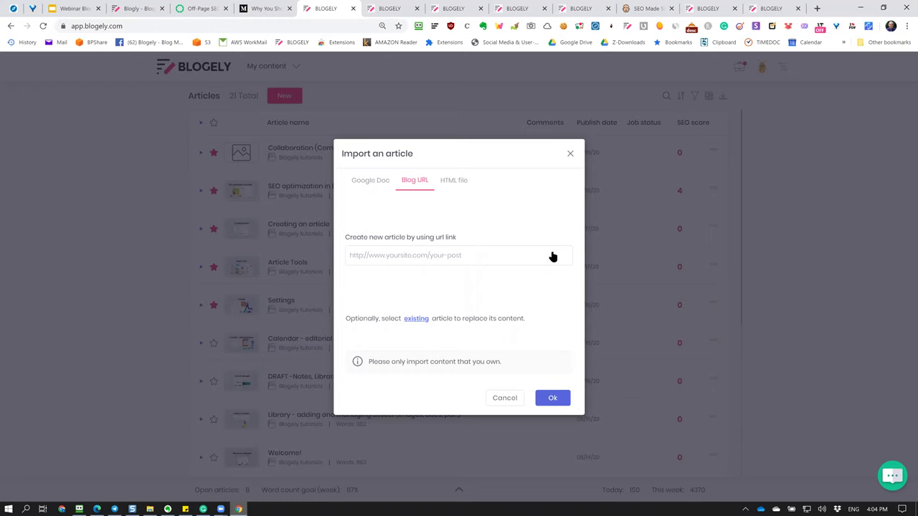
left_click(476, 263)
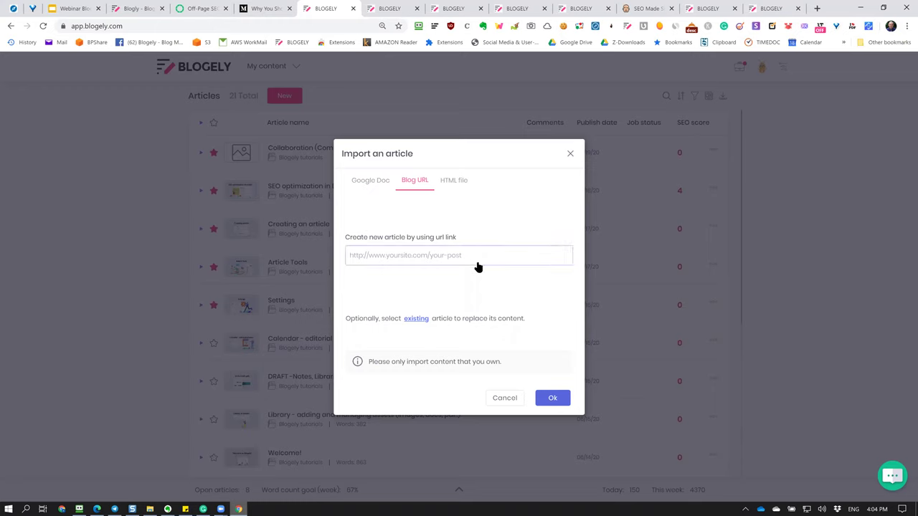
key("ctrl+v")
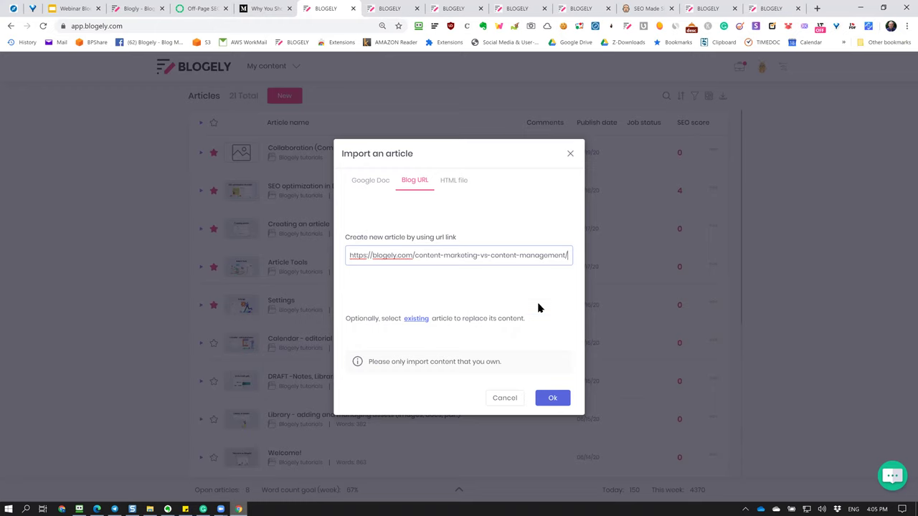
left_click(561, 402)
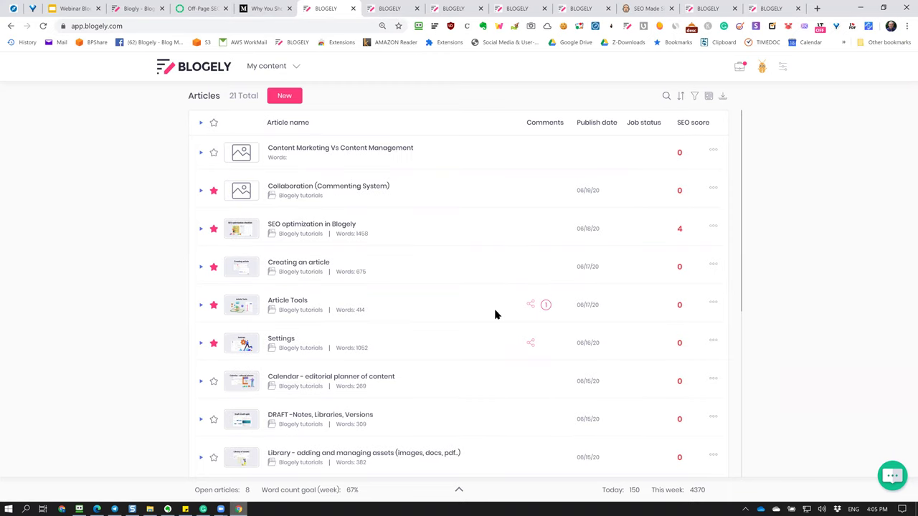
Open the imported article and bring up its 'Types of digital content for marketing' block in CRAFT.
left_click(370, 147)
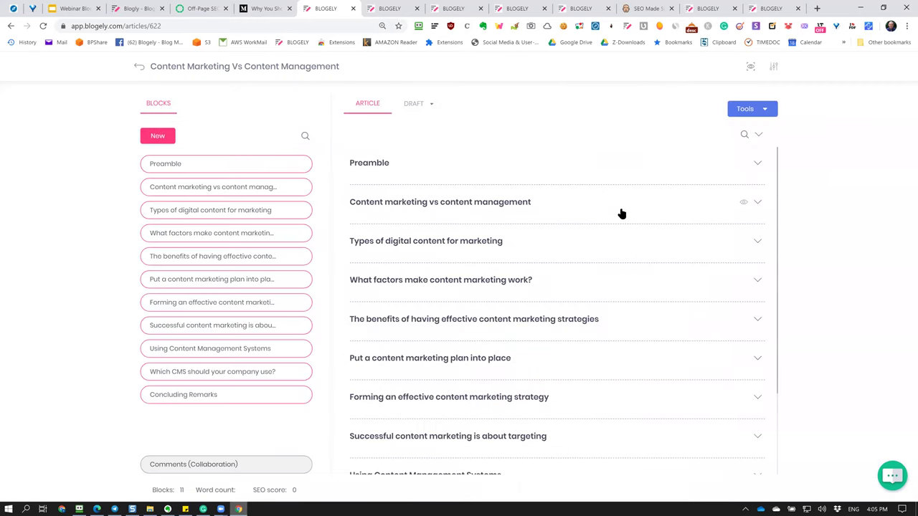
scroll(602, 296, "down", 15)
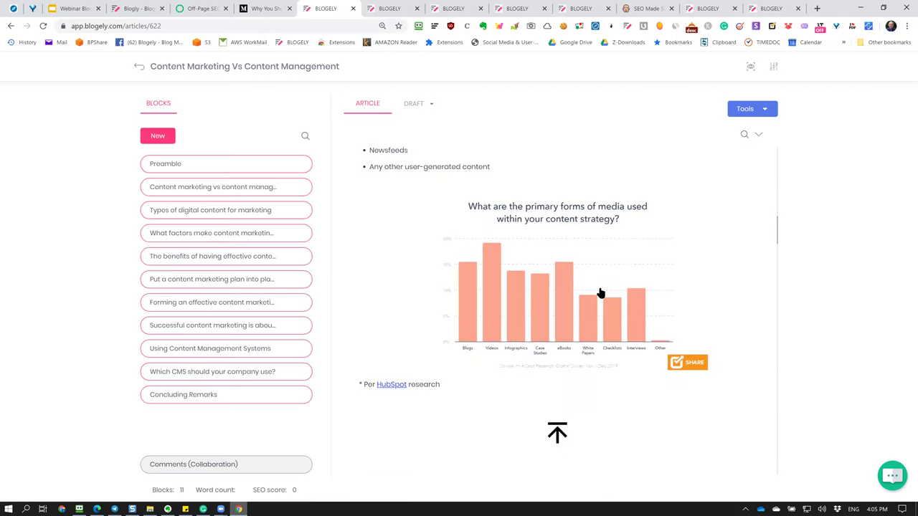
scroll(600, 294, "down", 2)
scroll(495, 281, "up", 6)
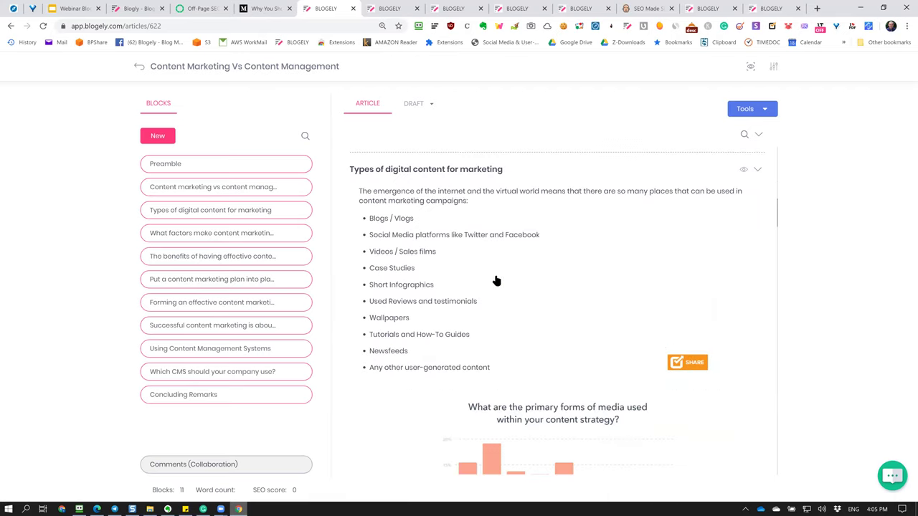
left_click(565, 267)
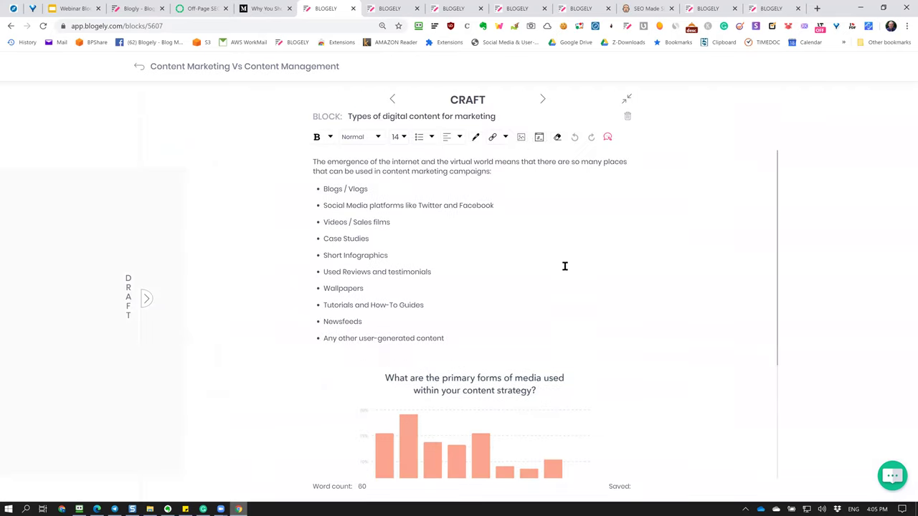
scroll(564, 266, "down", 3)
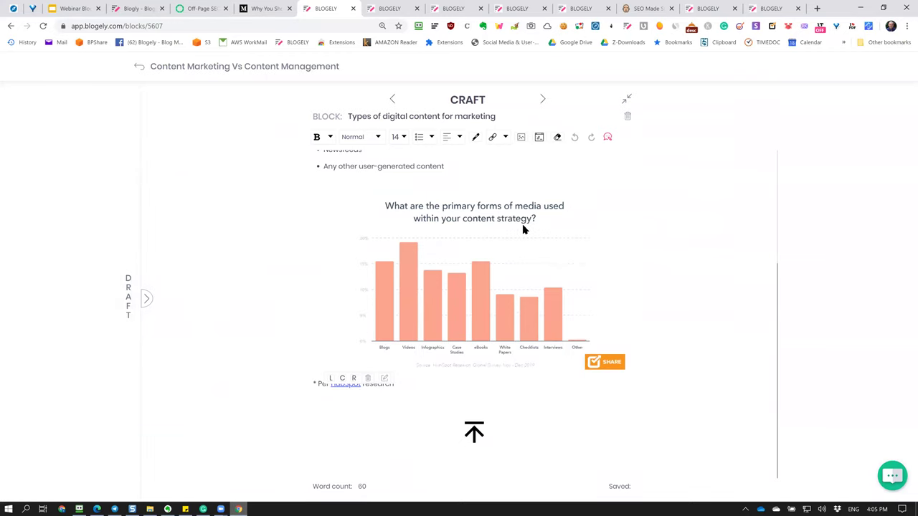
scroll(522, 230, "up", 2)
scroll(435, 281, "down", 2)
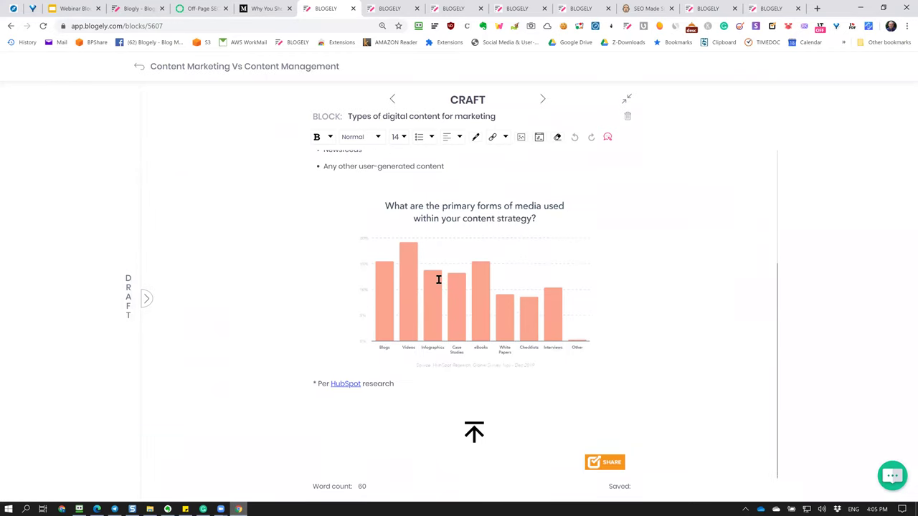
scroll(437, 280, "up", 3)
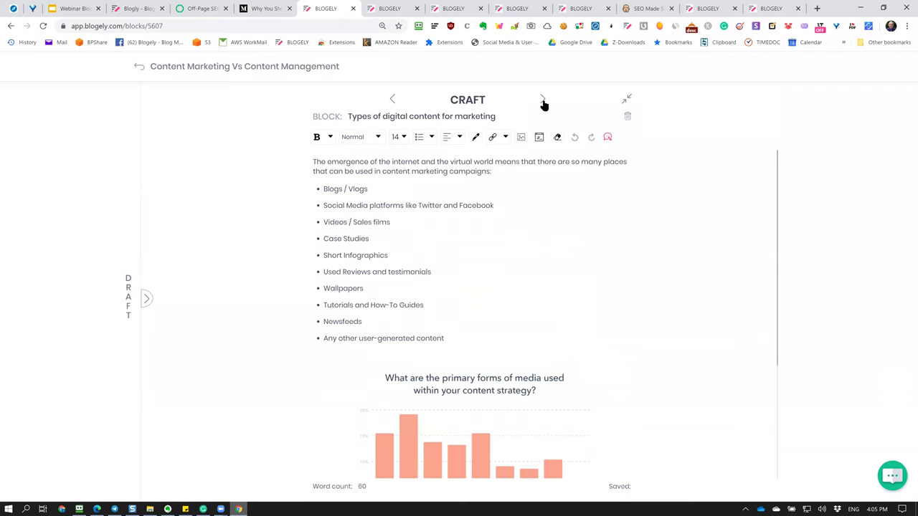
Page forward through the blocks to 'Put a content marketing plan', then return to the full article.
left_click(543, 101)
left_click(543, 100)
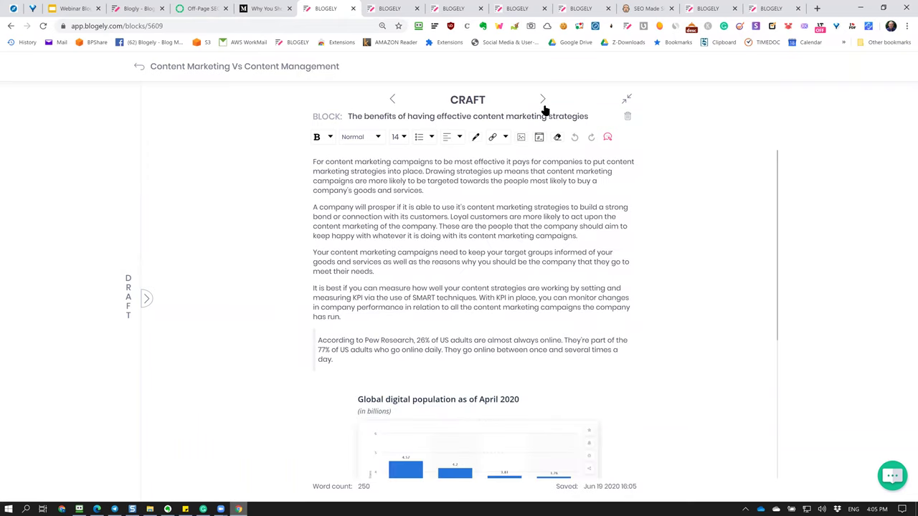
left_click(544, 103)
scroll(543, 179, "down", 2)
scroll(516, 165, "up", 2)
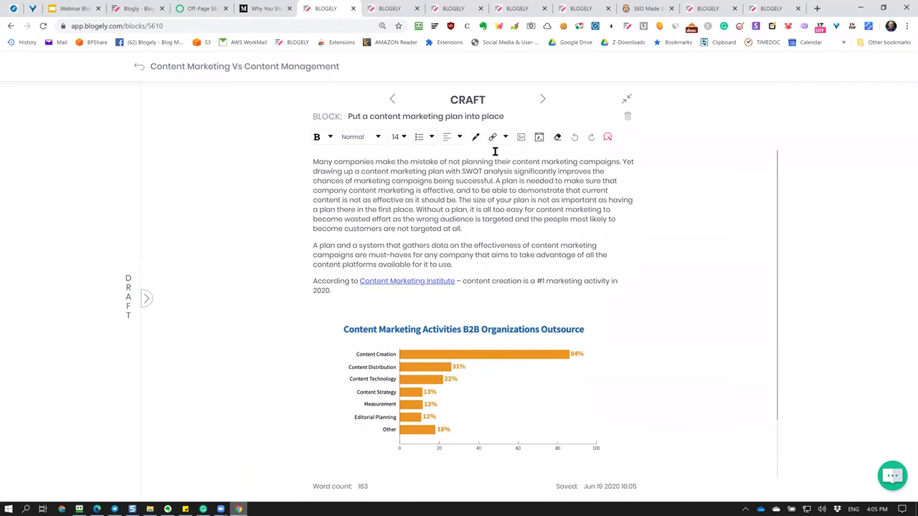
left_click(138, 68)
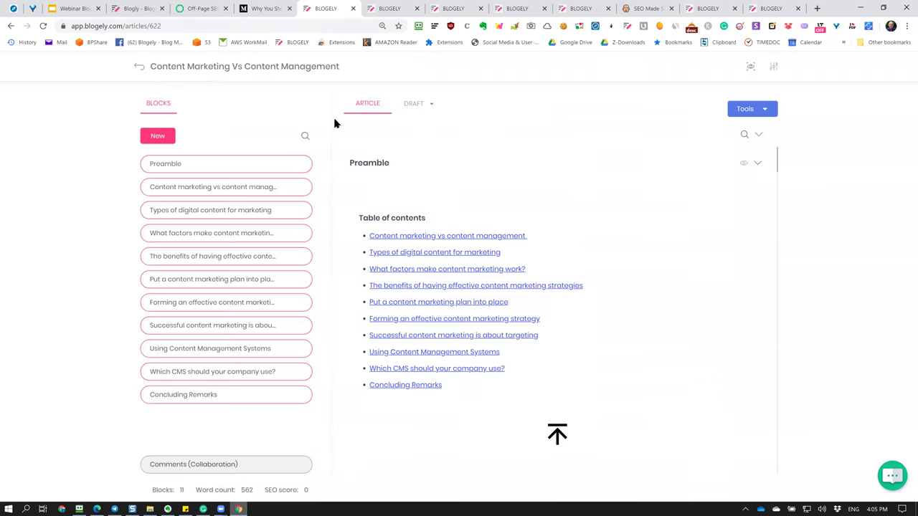
left_click(772, 69)
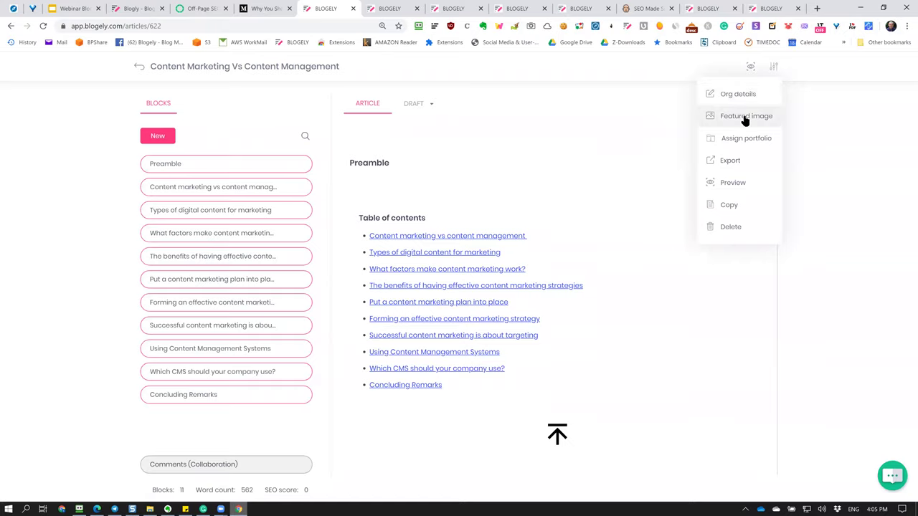
Close the featured image form without changes and return to the 22-article list.
left_click(744, 119)
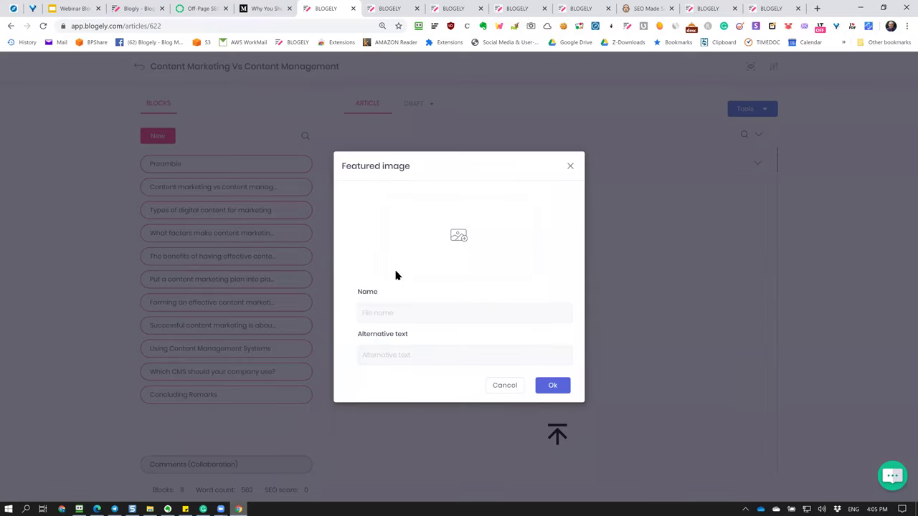
left_click(514, 391)
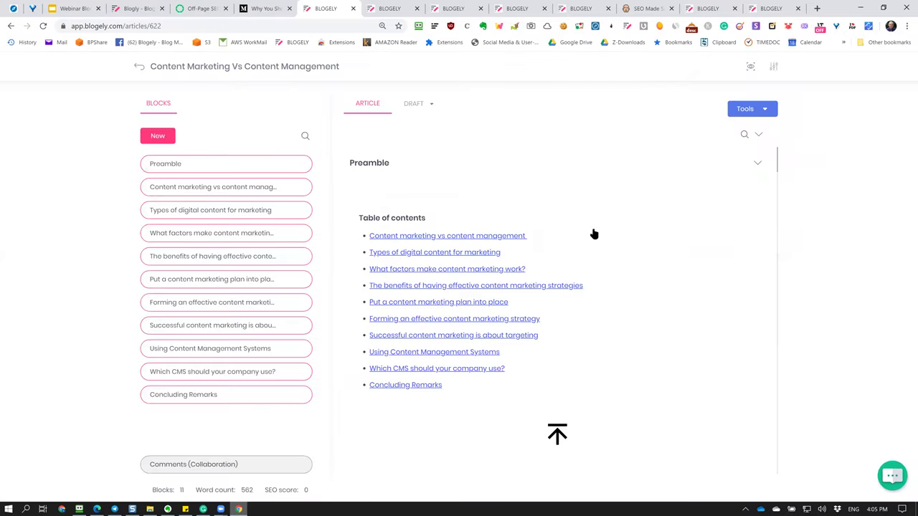
left_click(140, 67)
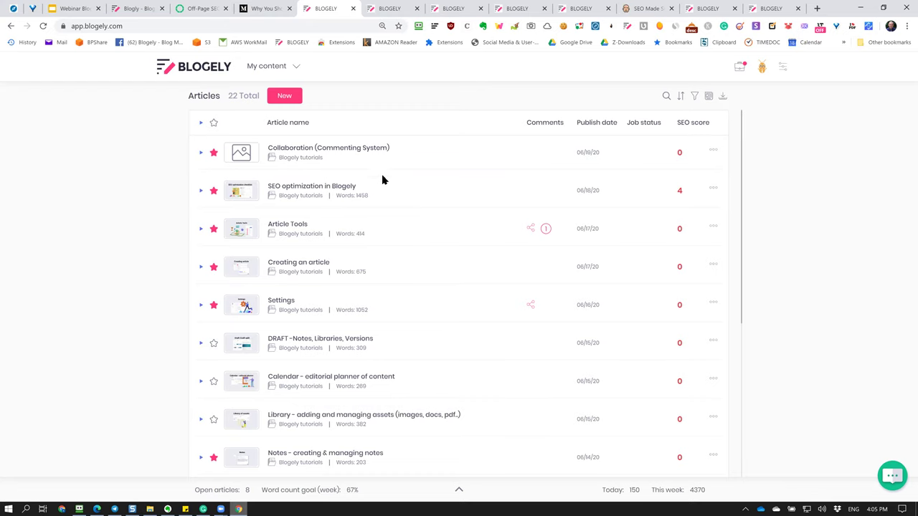
scroll(553, 260, "down", 4)
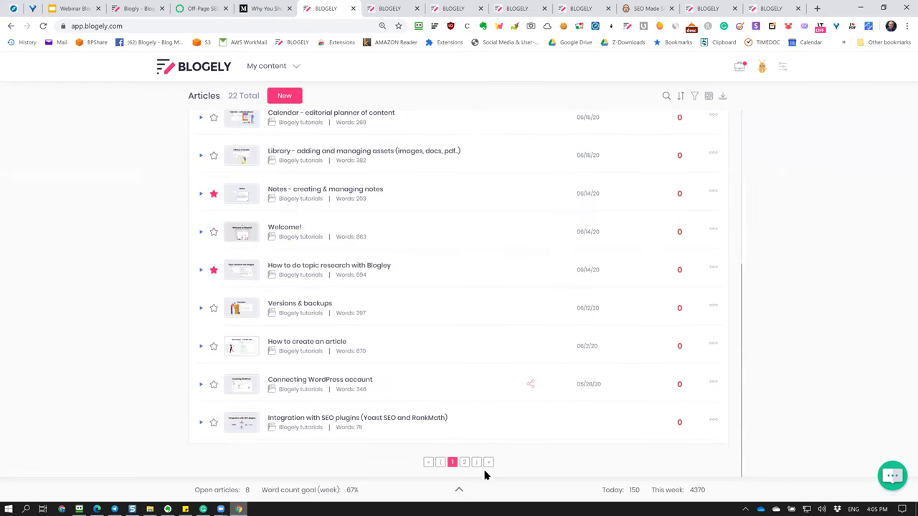
Open the article on page 2 and set its publish date to June 25, 2020.
left_click(464, 463)
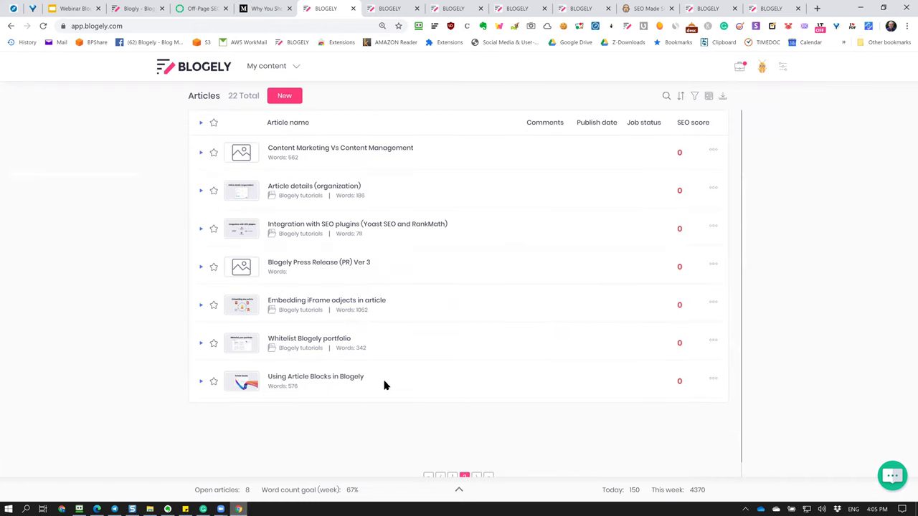
left_click_drag(401, 149, 266, 147)
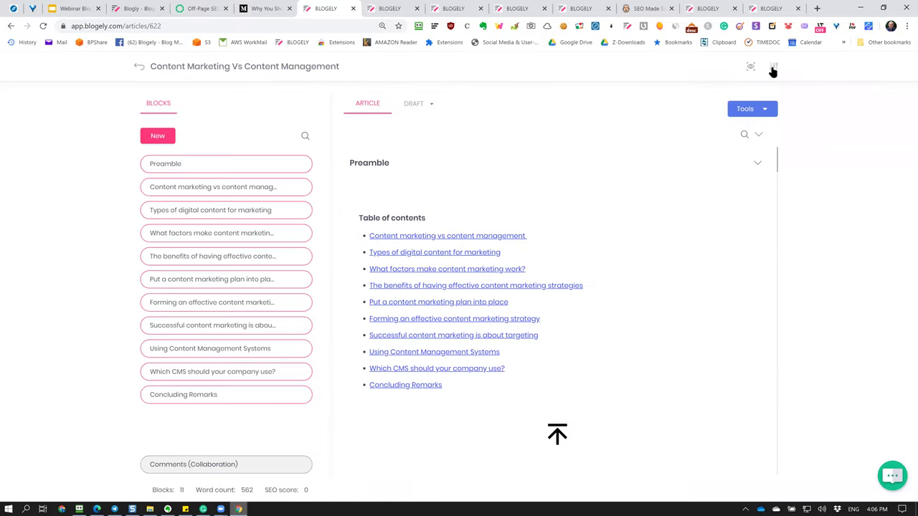
left_click(773, 69)
left_click(750, 94)
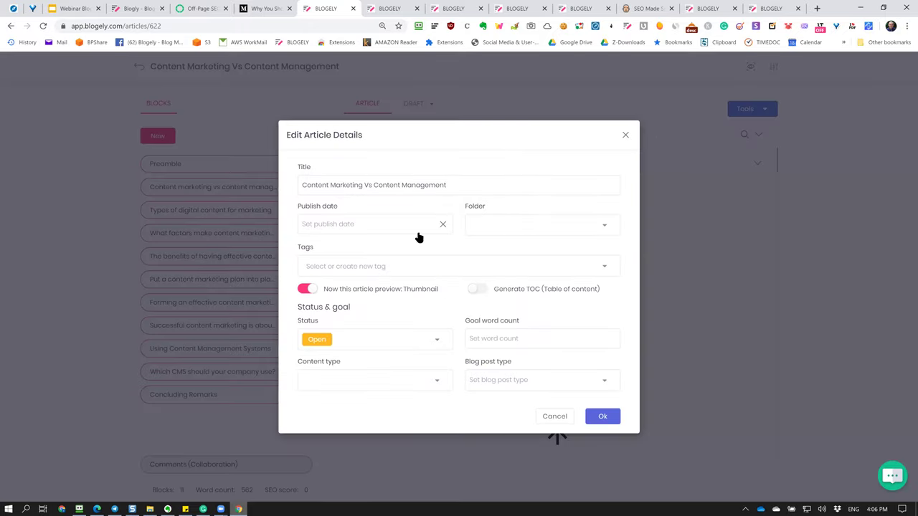
left_click(385, 231)
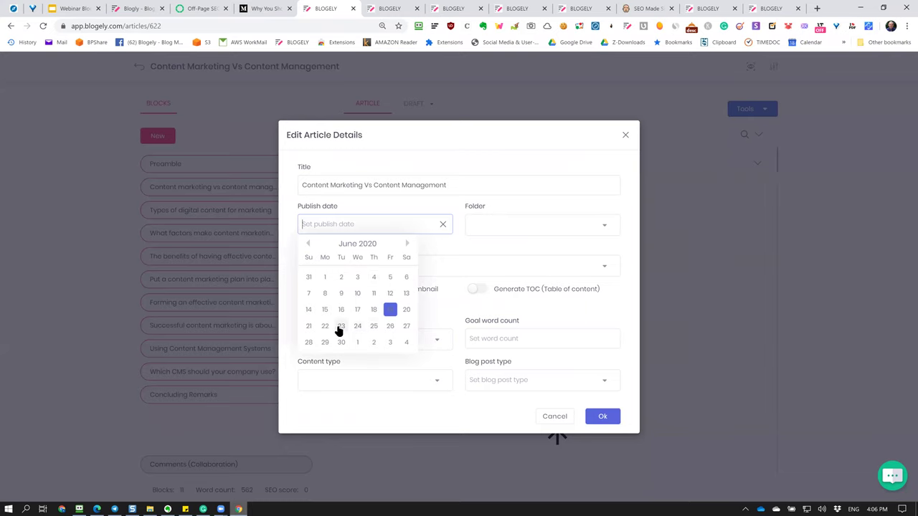
left_click(372, 327)
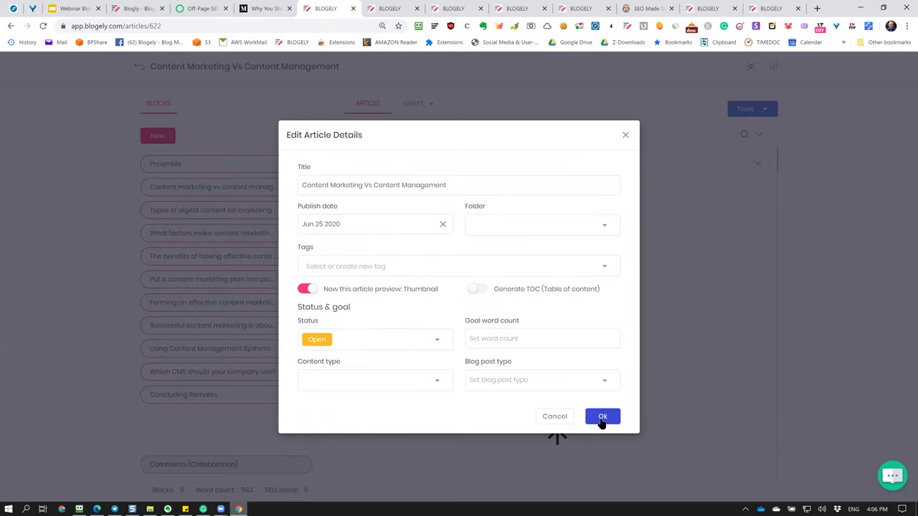
left_click(602, 417)
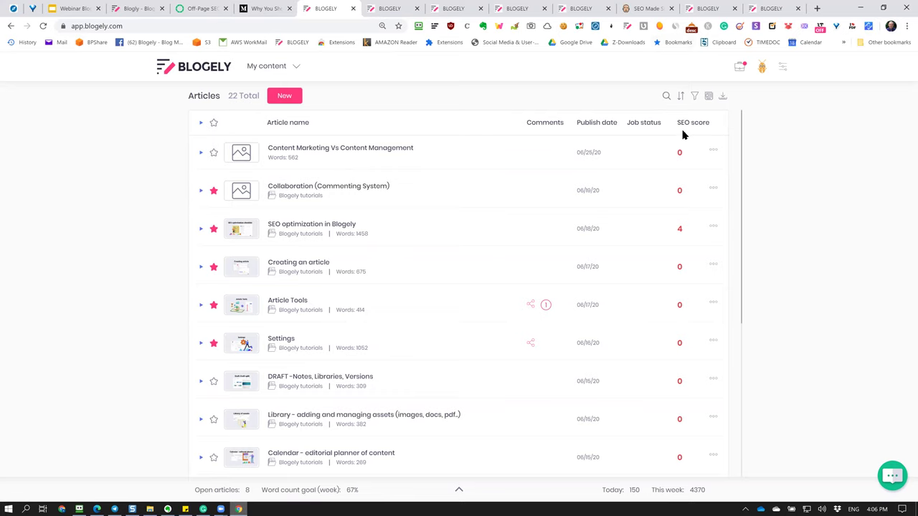
left_click(723, 96)
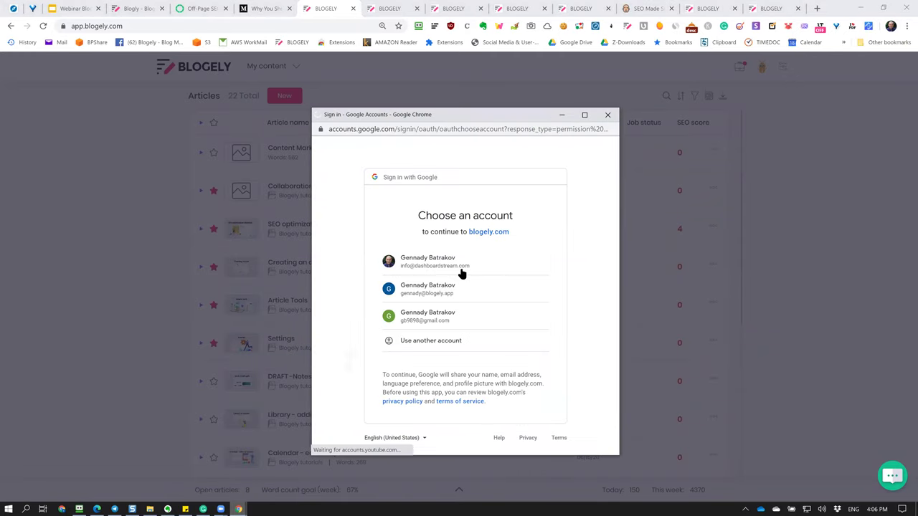
Sign in with Google and import the Blogely Press Release (PR) Ver 3 doc as an article.
left_click(463, 268)
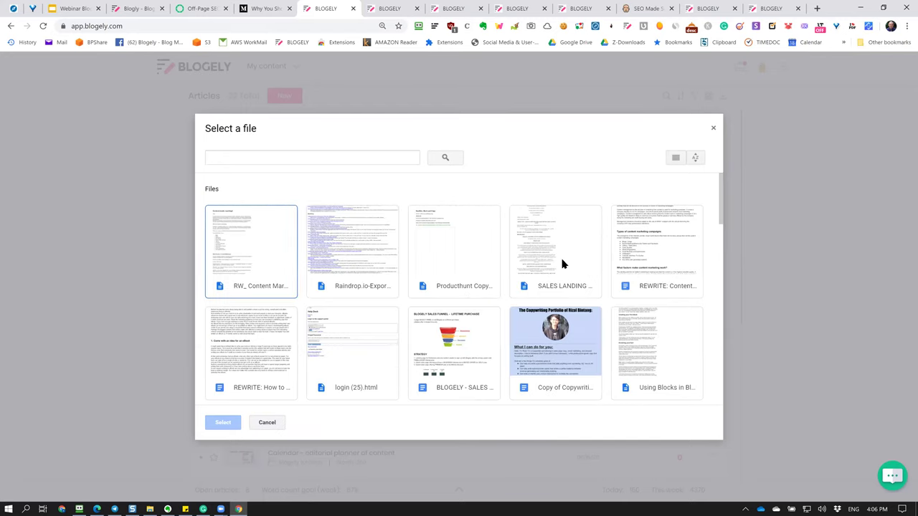
scroll(642, 259, "down", 1)
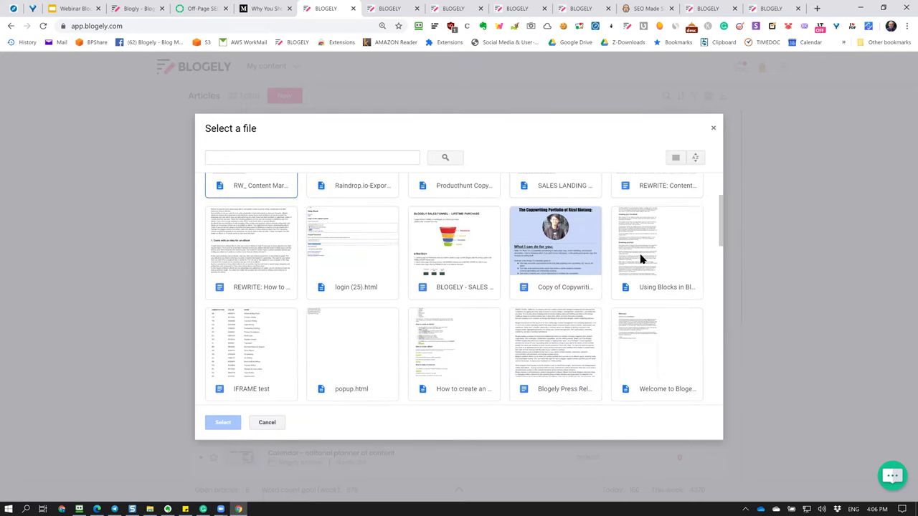
scroll(642, 260, "down", 1)
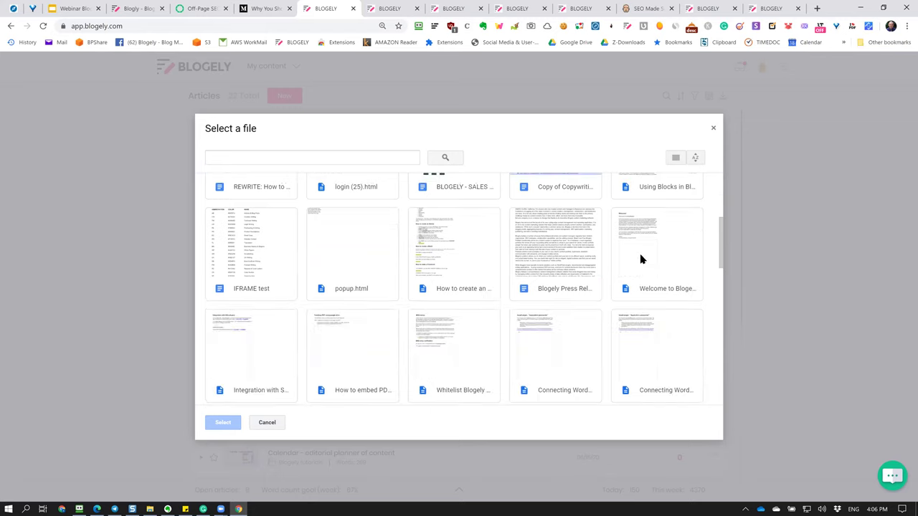
left_click(556, 241)
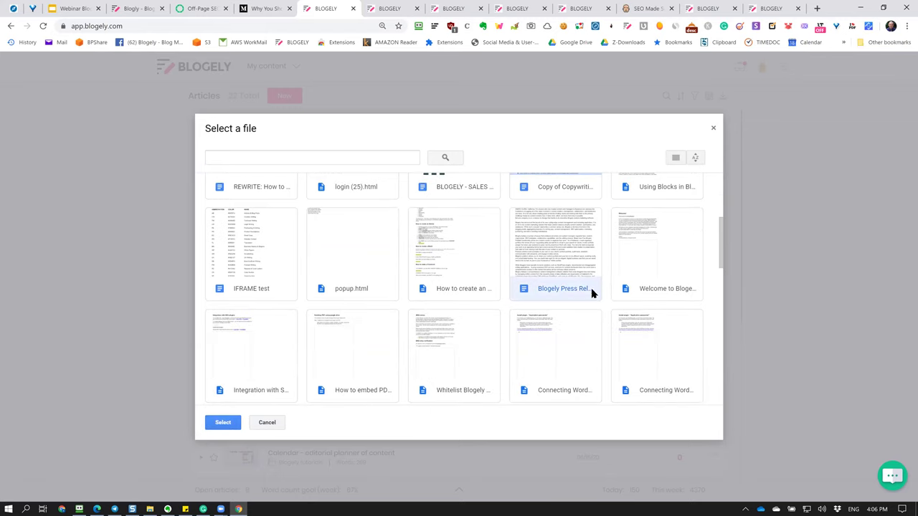
left_click(225, 427)
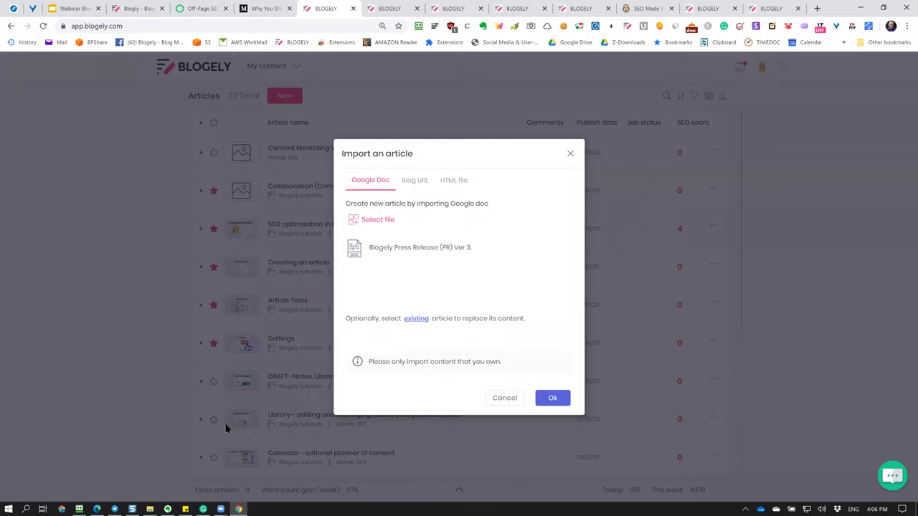
left_click_drag(345, 271, 465, 285)
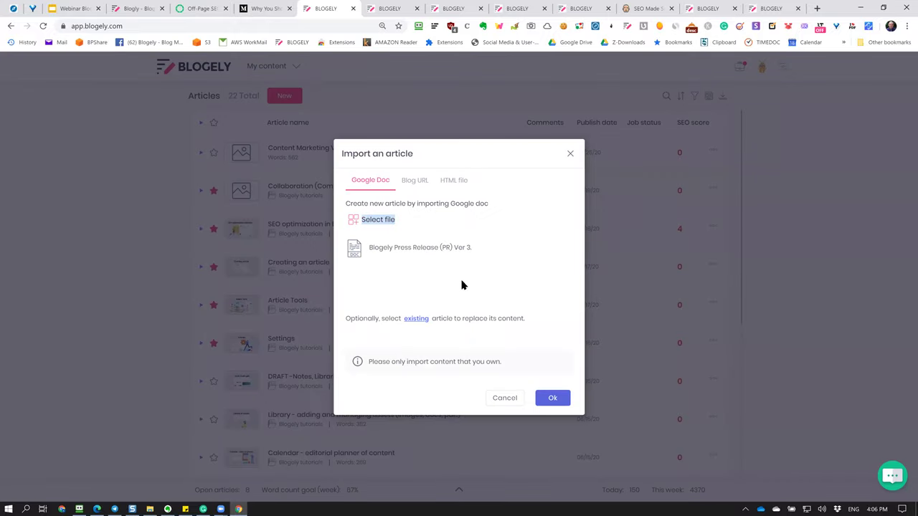
left_click(534, 266)
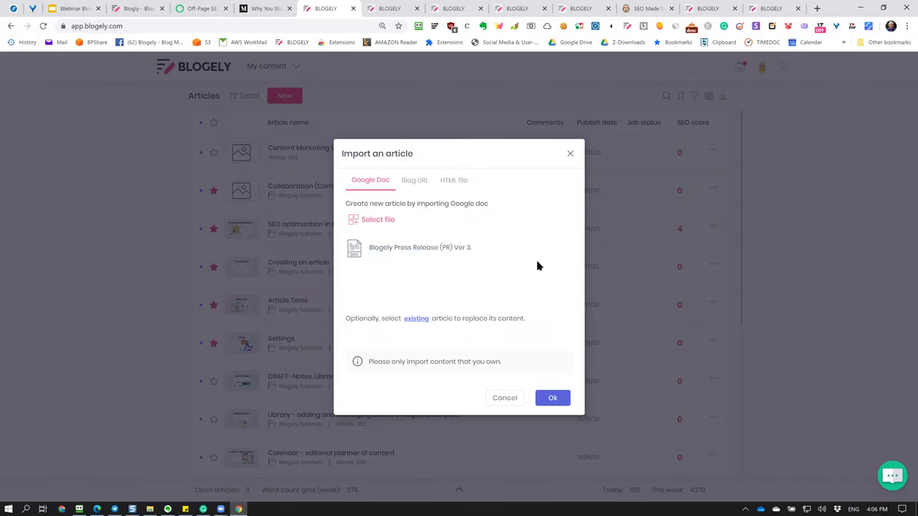
left_click(557, 401)
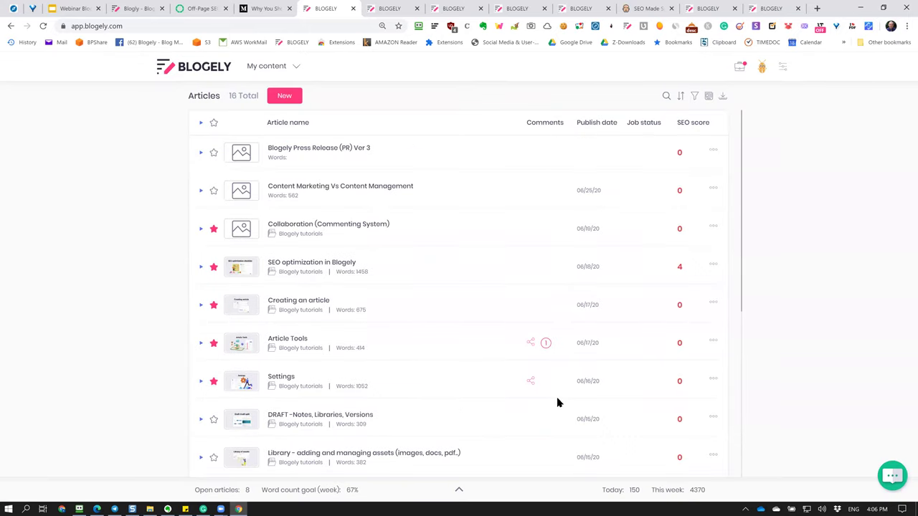
left_click(326, 151)
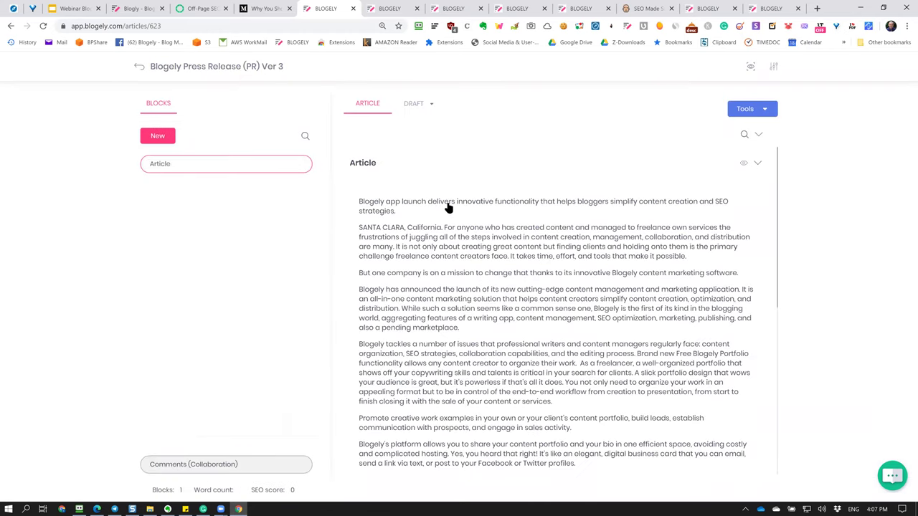
Review the press release's 703-word text in the CRAFT editor, then back out to the 23-article list.
scroll(452, 230, "down", 10)
scroll(459, 243, "up", 10)
left_click(526, 230)
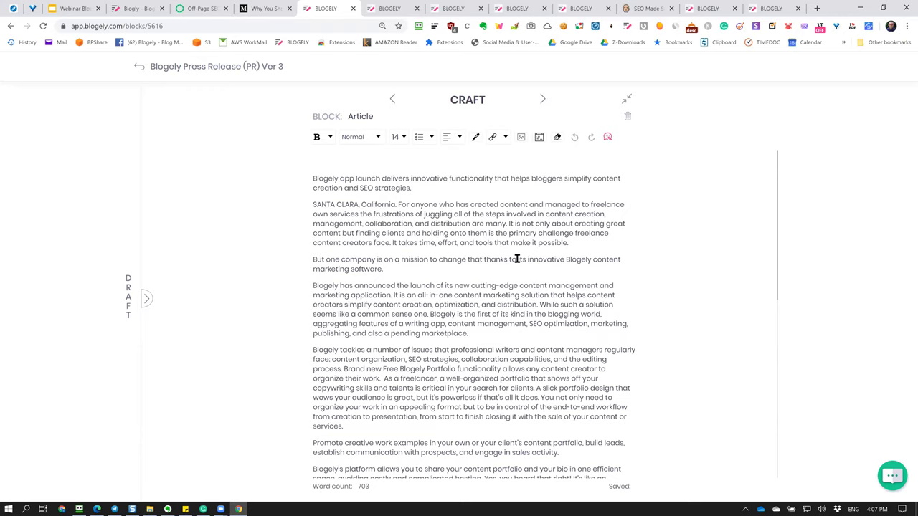
left_click(138, 66)
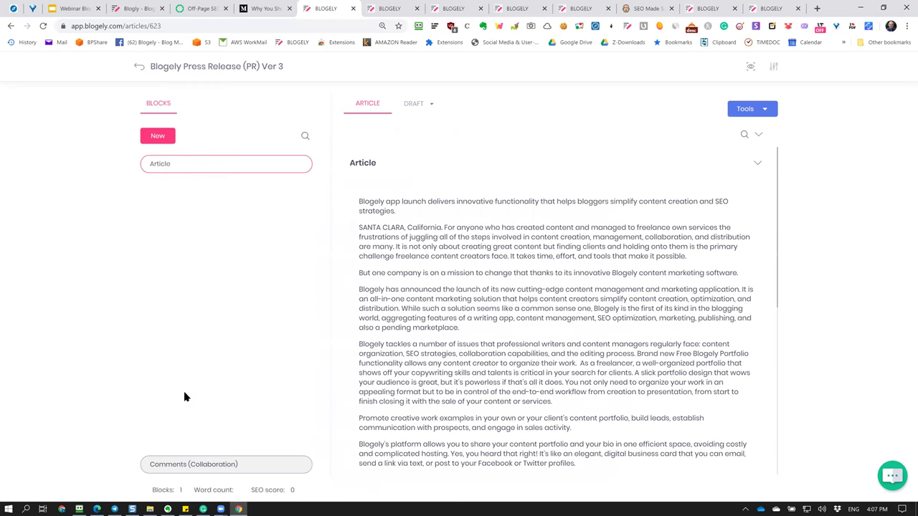
left_click(530, 319)
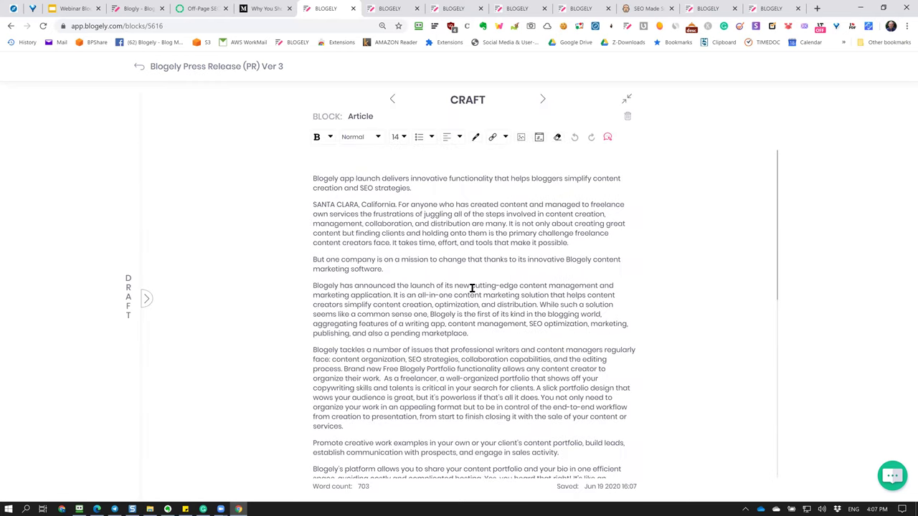
scroll(469, 291, "down", 5)
scroll(467, 294, "up", 5)
left_click(138, 66)
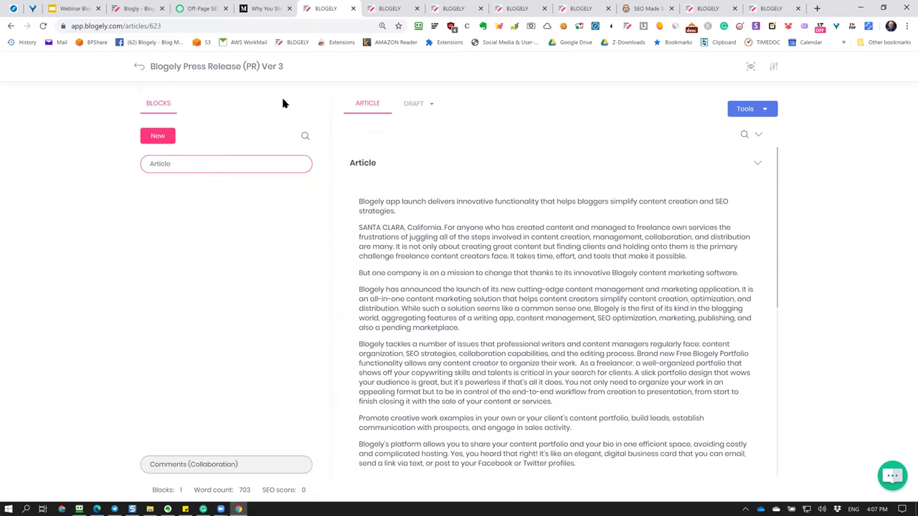
left_click(140, 67)
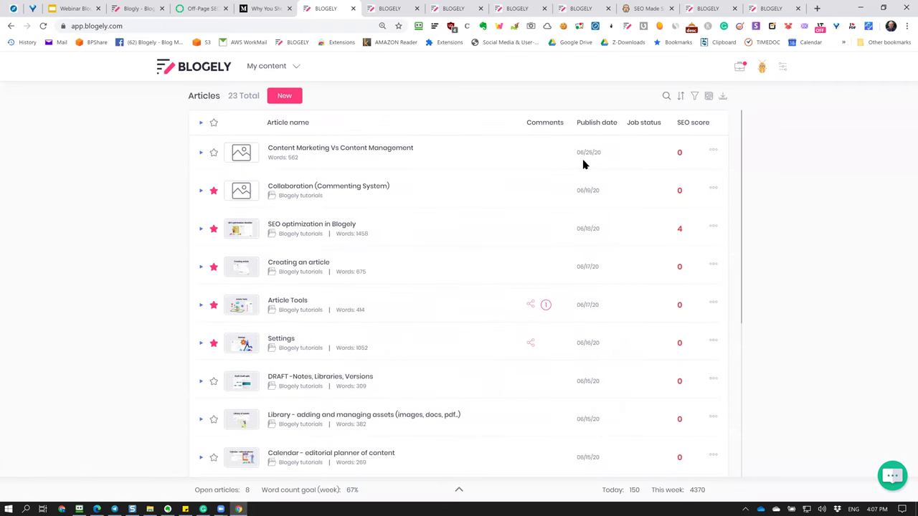
On page 2, open the press release's details and set its publish date to June 25, 2020.
scroll(651, 154, "down", 5)
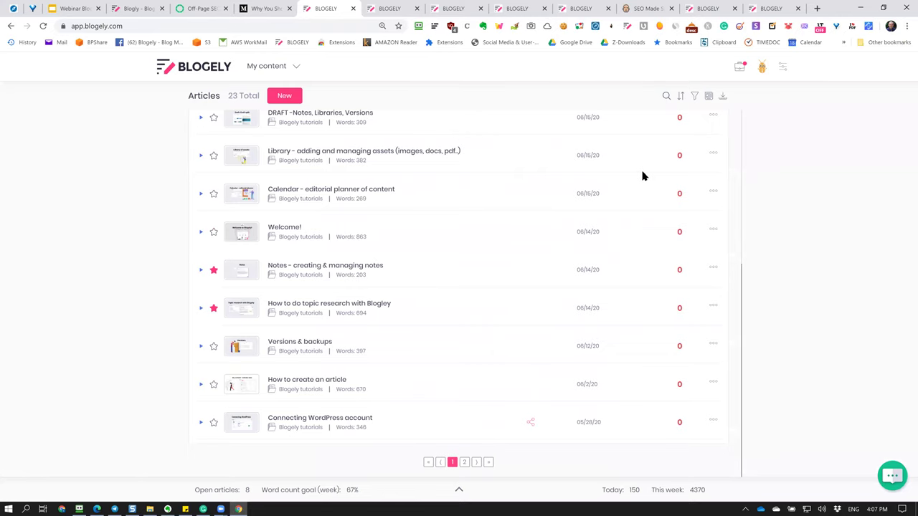
left_click(465, 462)
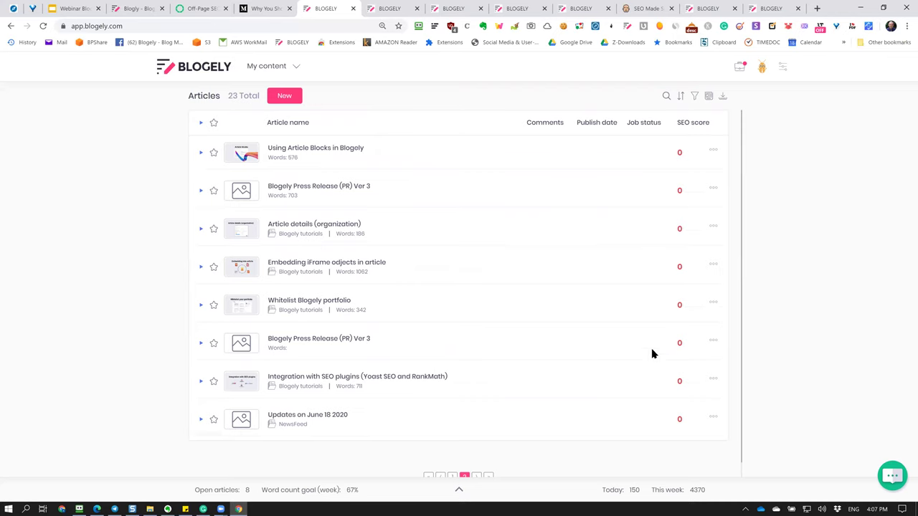
left_click(711, 342)
left_click(687, 369)
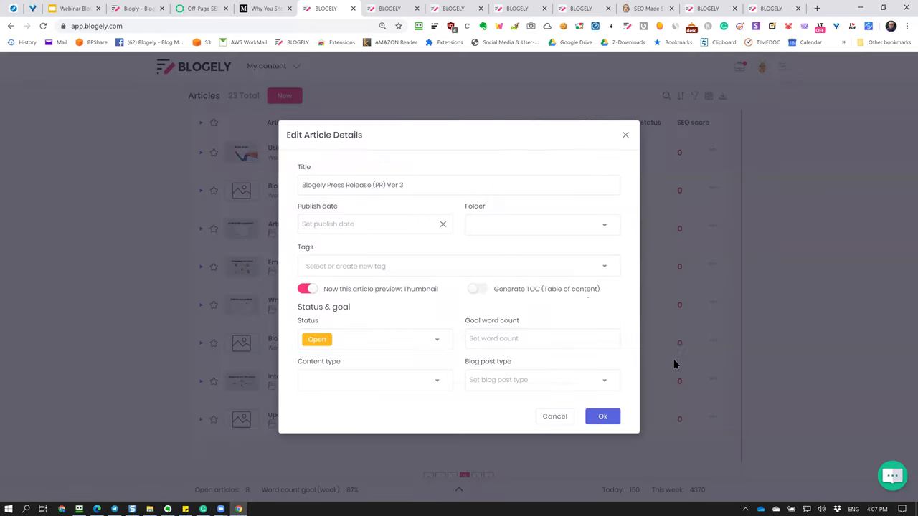
left_click(389, 221)
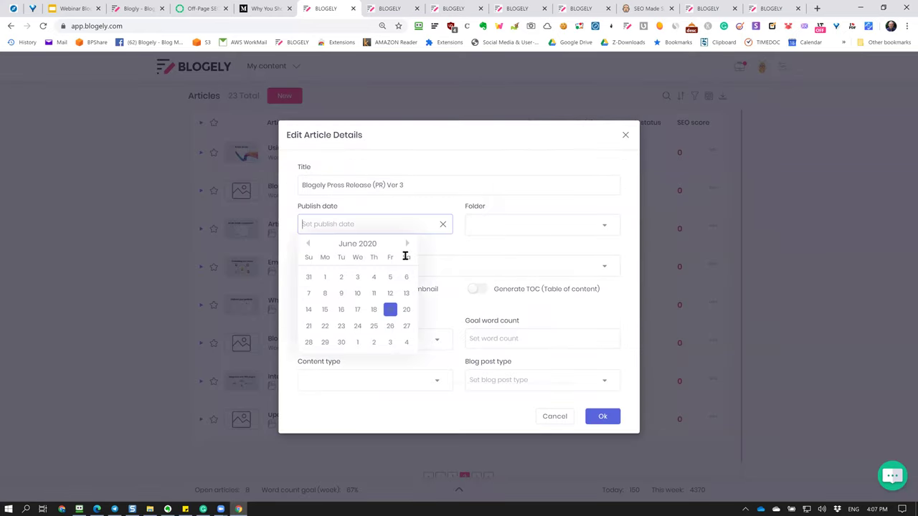
left_click(387, 338)
left_click(608, 421)
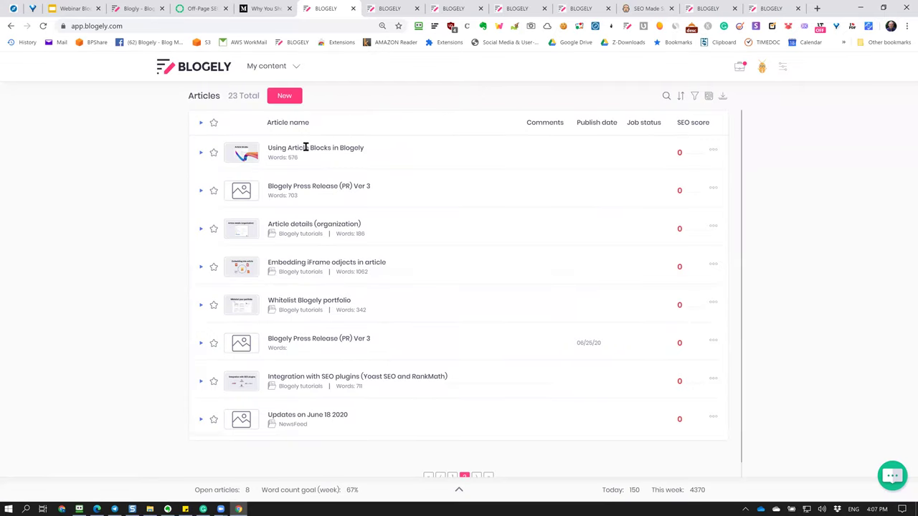
Open and close the content section menu, then open the press release's row options.
left_click(277, 65)
left_click(392, 103)
left_click(272, 70)
left_click(441, 107)
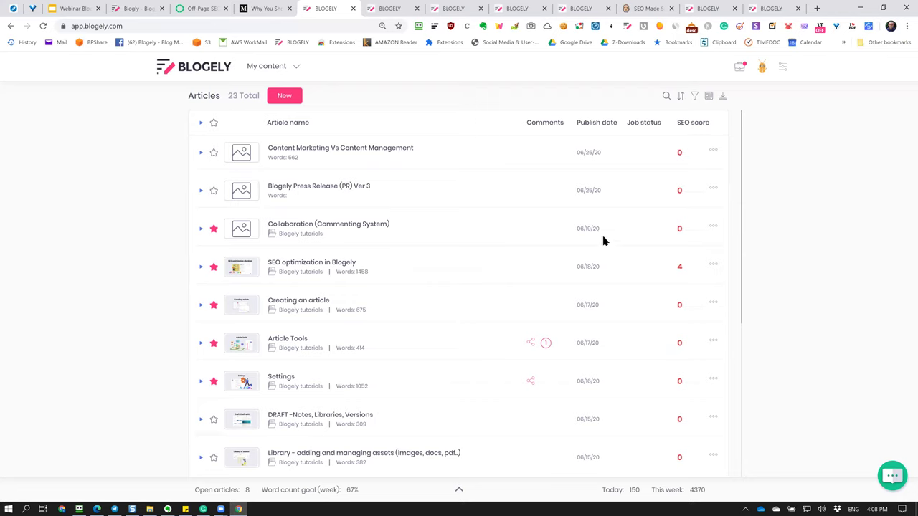
left_click(714, 190)
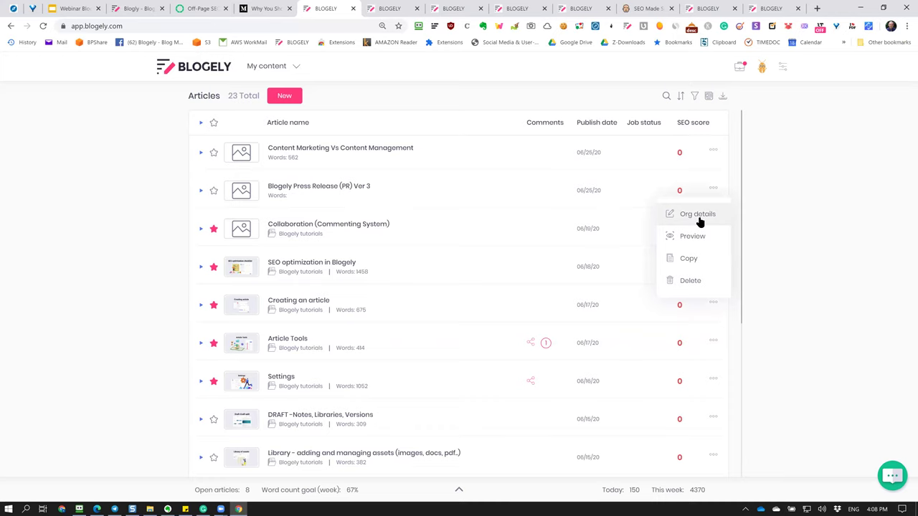
Open the press release article's featured image form and start uploading from the computer.
left_click(347, 187)
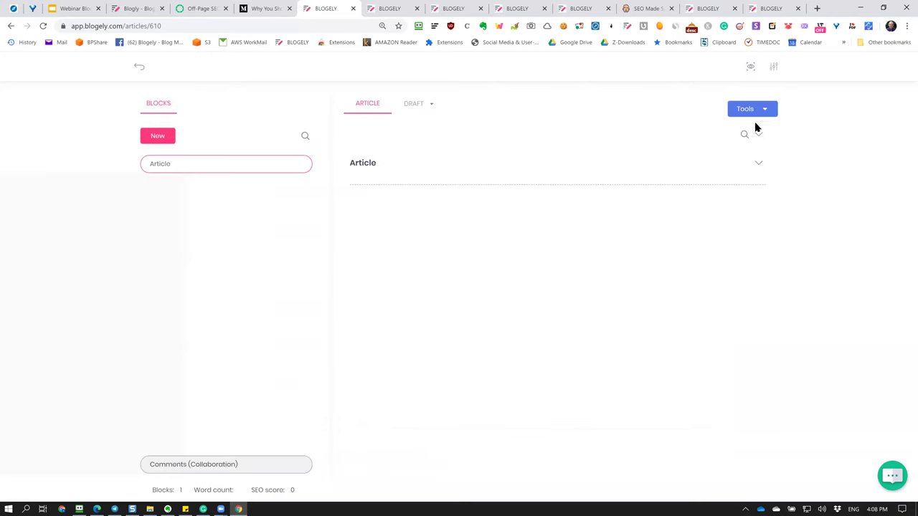
left_click(773, 66)
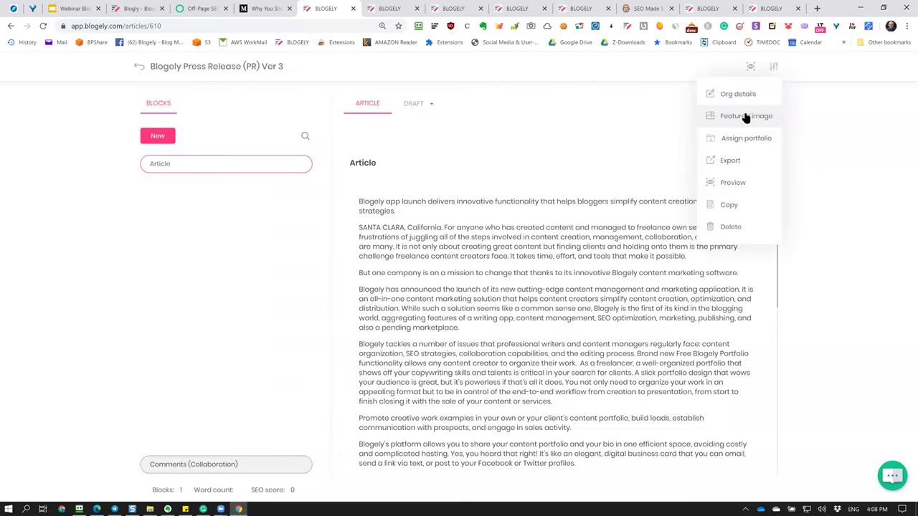
left_click(746, 117)
left_click(459, 236)
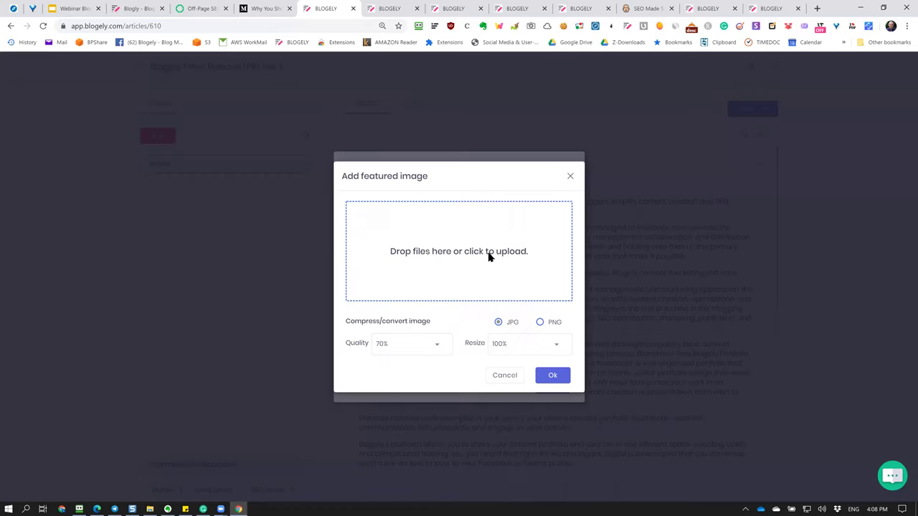
left_click(486, 256)
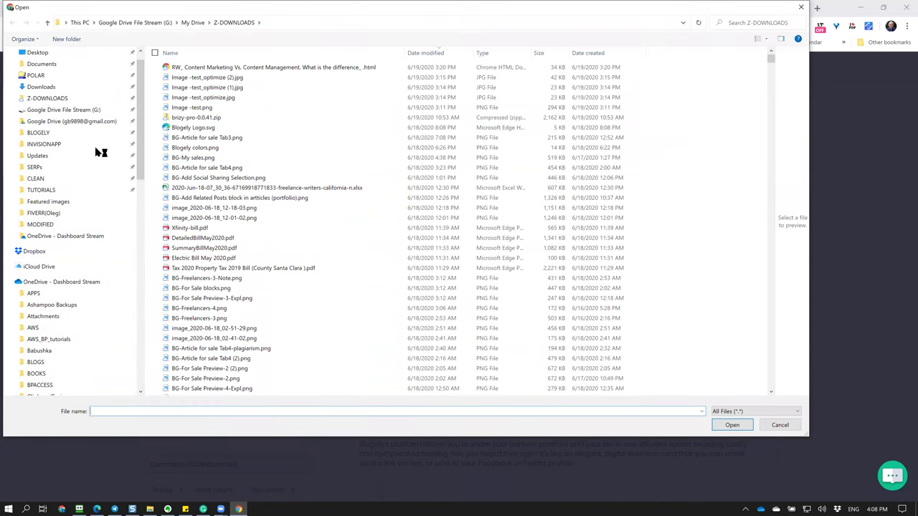
Upload 8. Blocks.jpeg from BLOGELY > TUTORIALS > Featured images and confirm it as featured image.
left_click(85, 136)
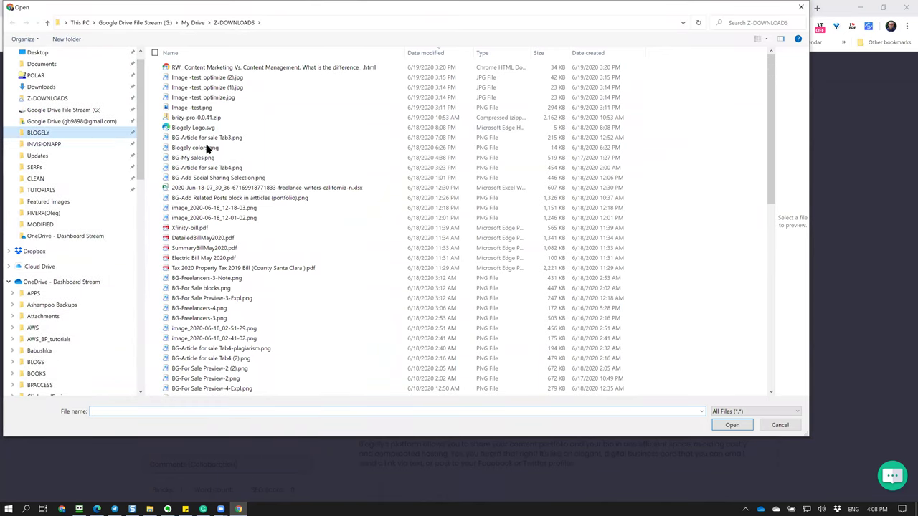
double_click(237, 229)
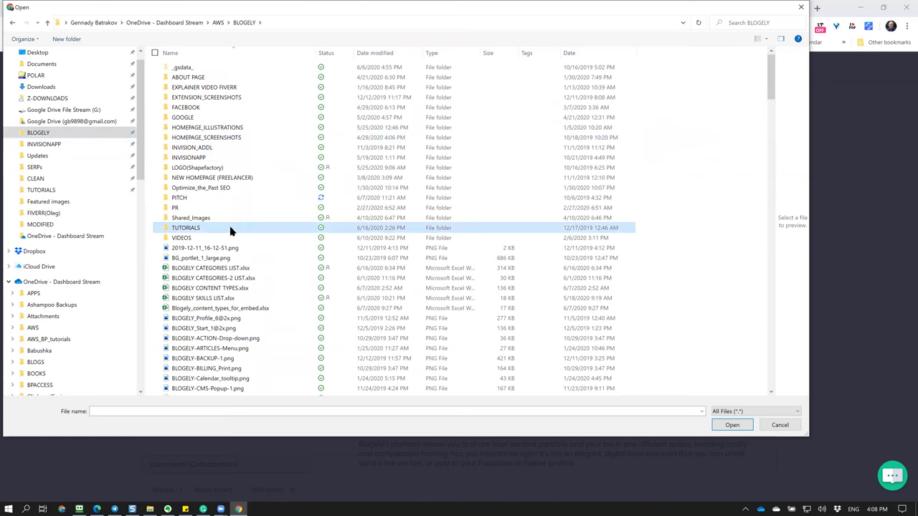
scroll(254, 373, "down", 20)
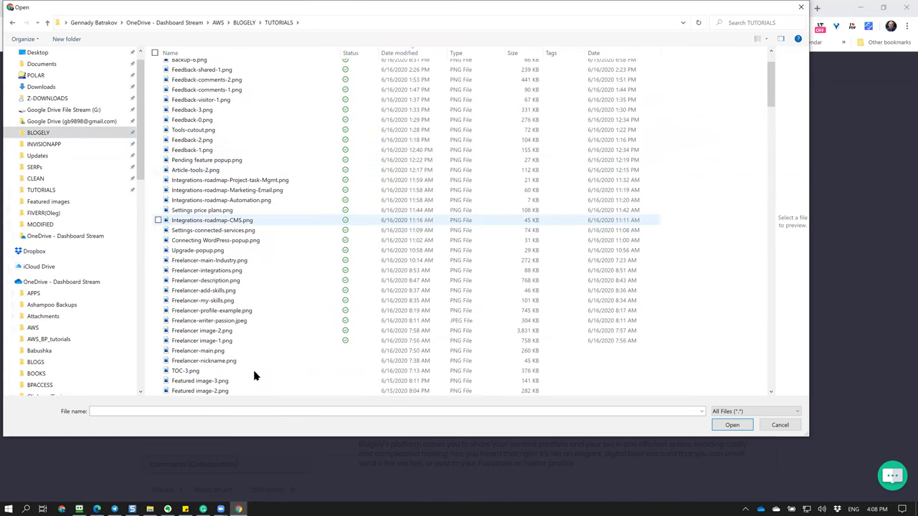
scroll(299, 382, "down", 3)
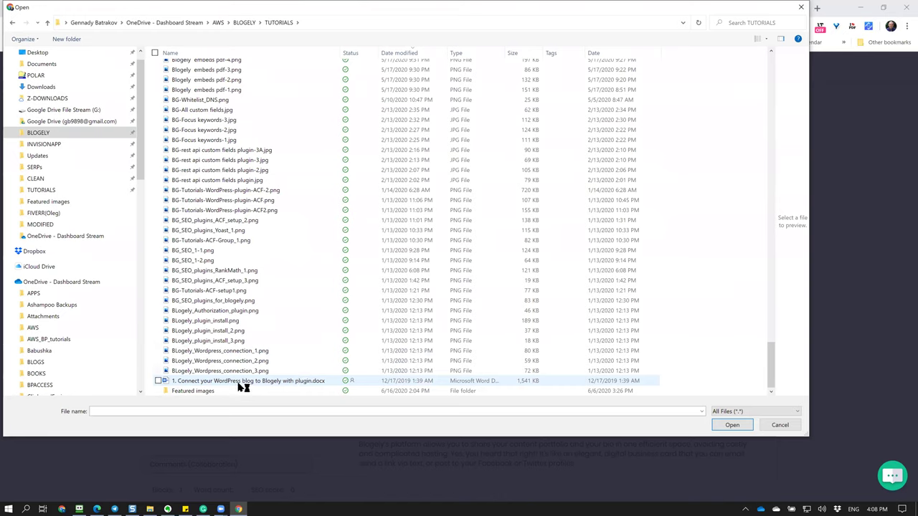
double_click(238, 391)
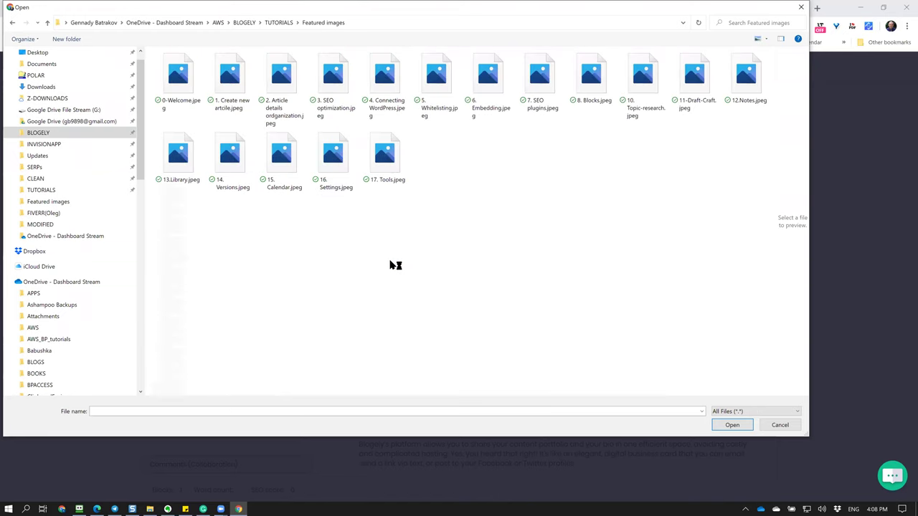
left_click(646, 86)
left_click(591, 85)
left_click(731, 426)
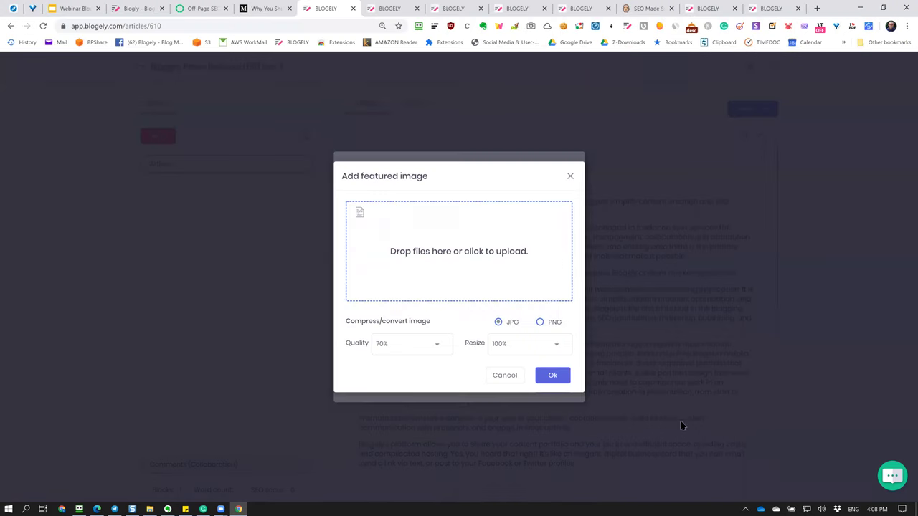
left_click(552, 379)
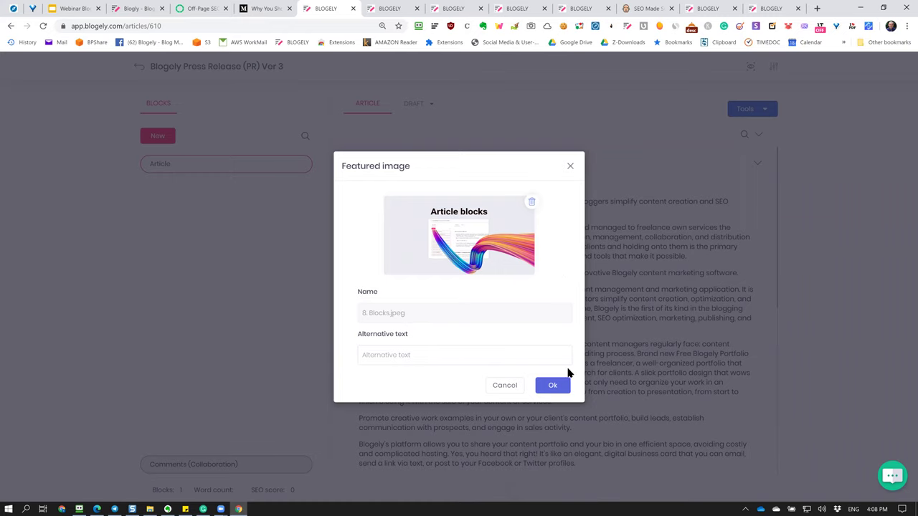
left_click(418, 358)
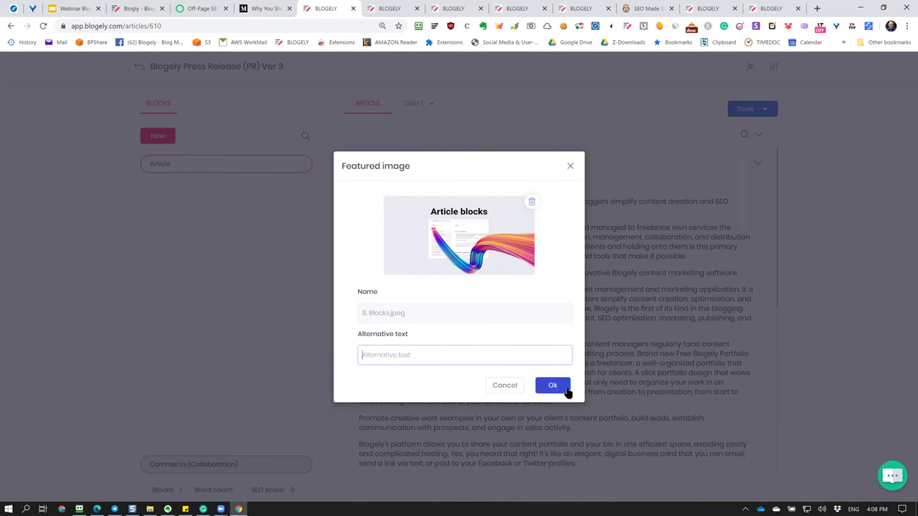
left_click(553, 385)
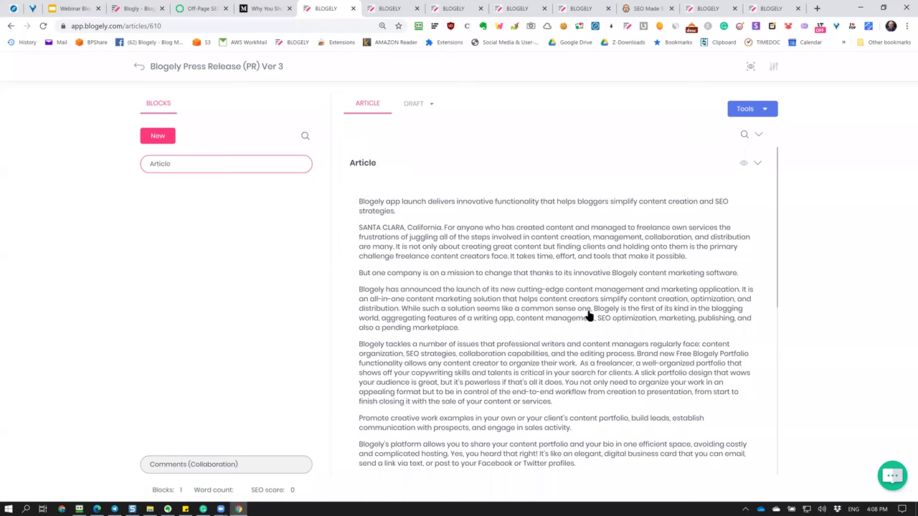
Return to the articles list, go to My content > Portfolios and start a new portfolio.
key("alt+Left")
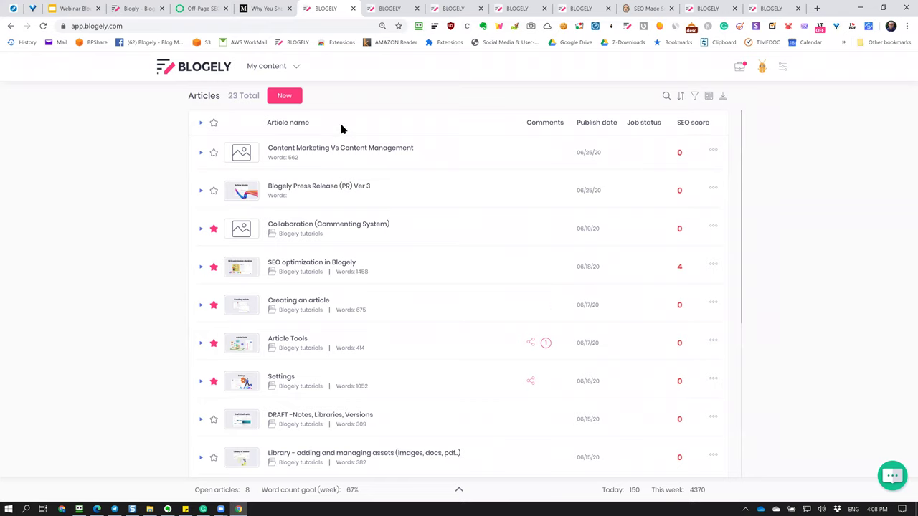
left_click(286, 66)
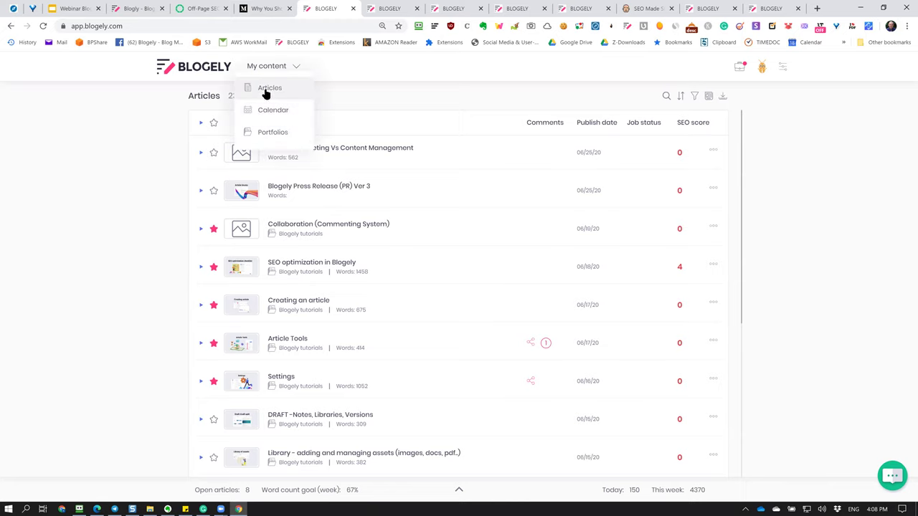
left_click(265, 91)
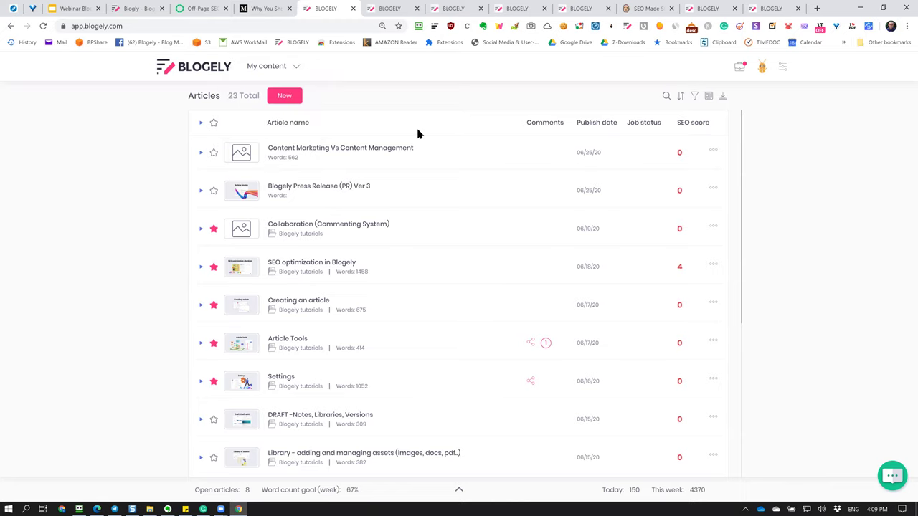
left_click(286, 66)
left_click(274, 132)
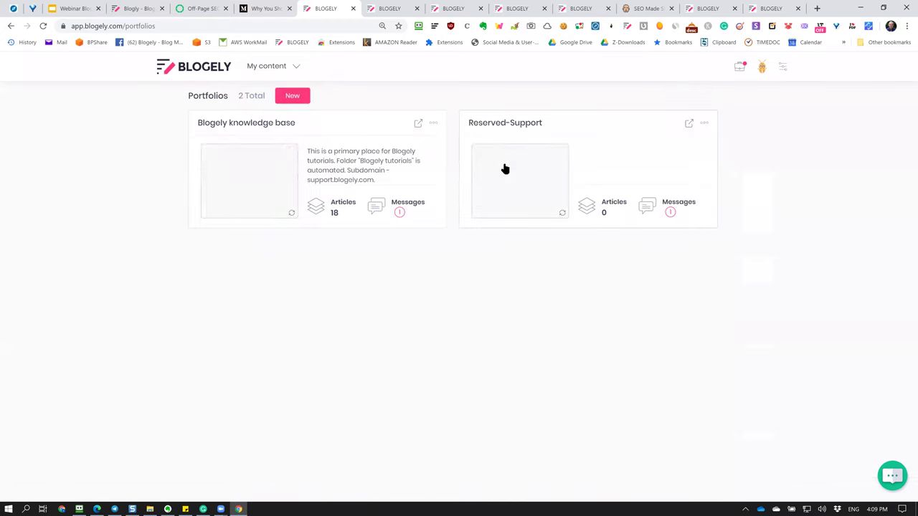
left_click(294, 97)
type("My portfolio")
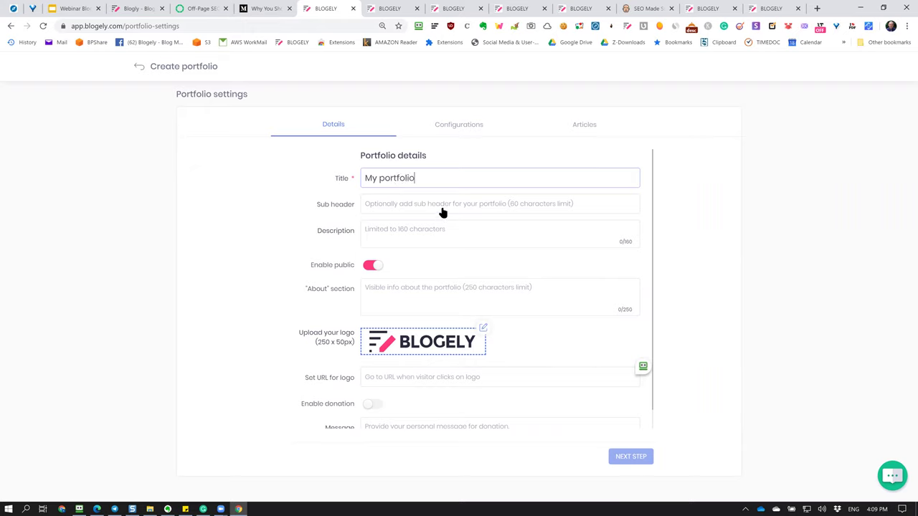
Enter title 'My portfolio', sub header 'My best work' and about text 'Here is the info about me'.
left_click(439, 212)
type("My best work")
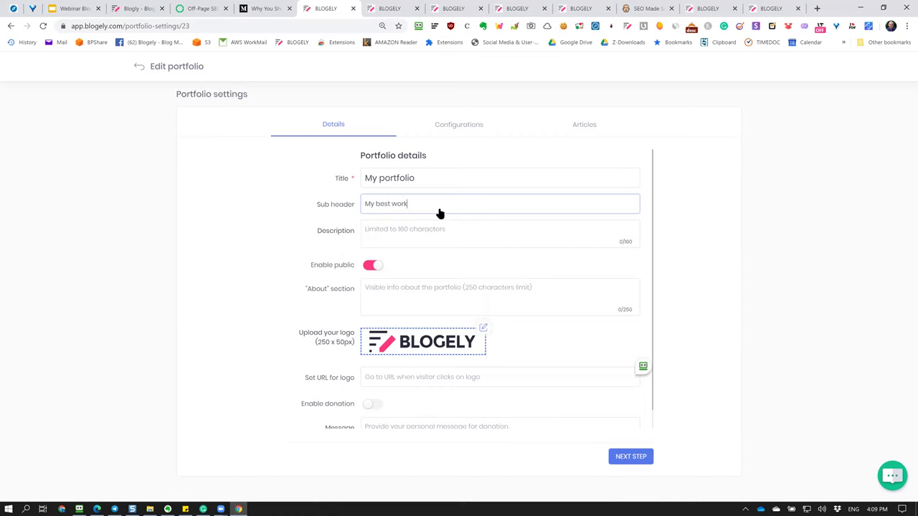
left_click(474, 242)
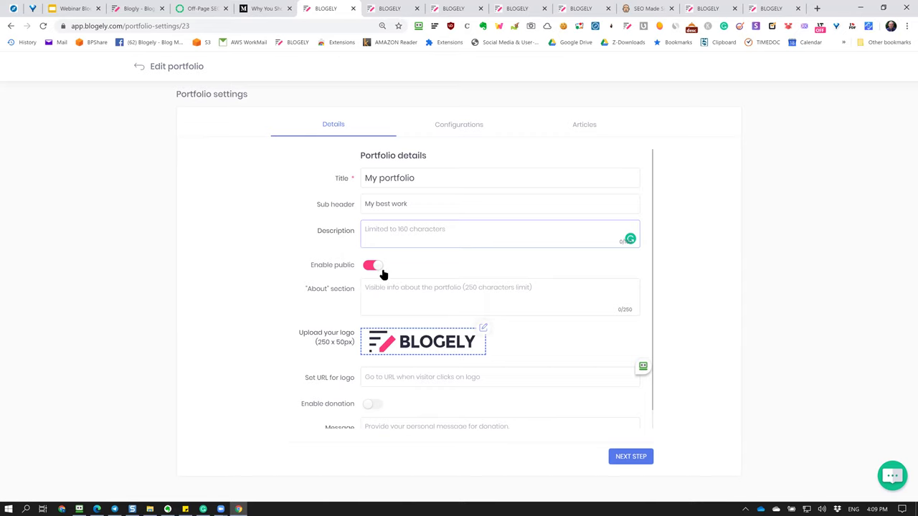
left_click(459, 268)
left_click(626, 292)
type("A")
key("BackSpace")
type("Here is the info about me.")
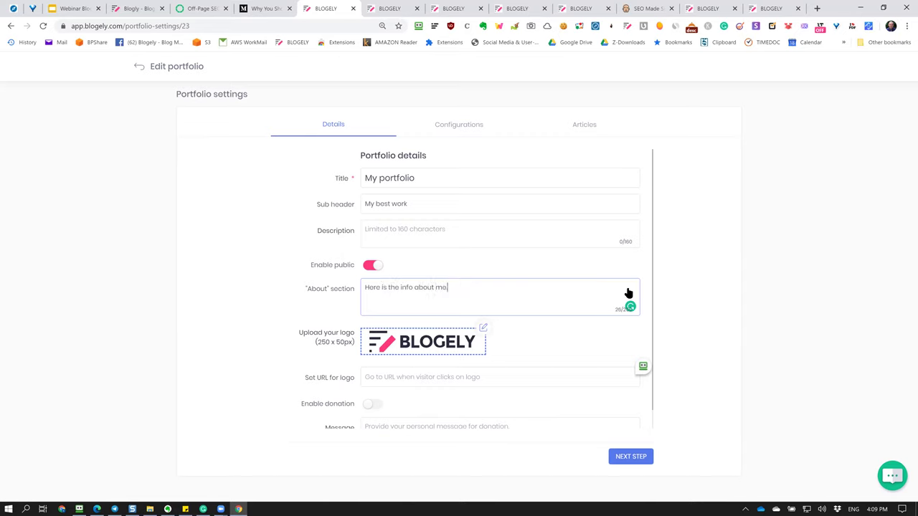
left_click(518, 338)
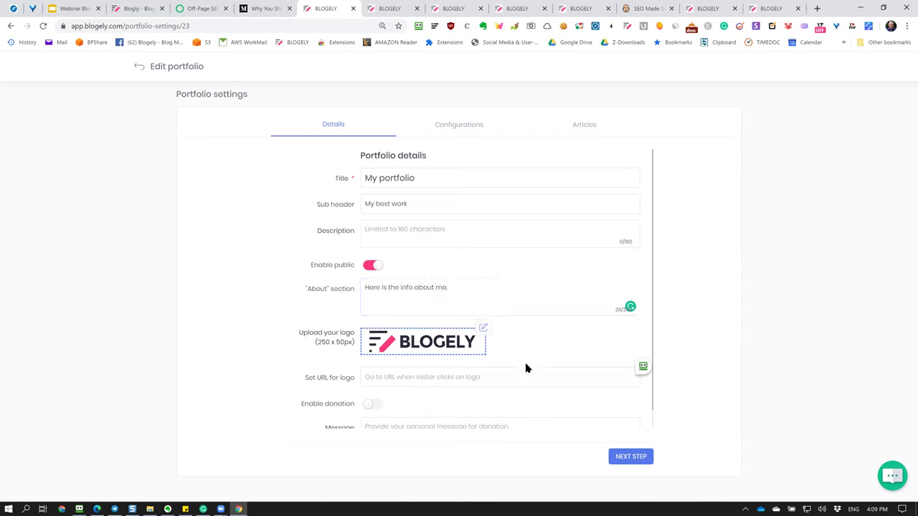
scroll(387, 385, "down", 1)
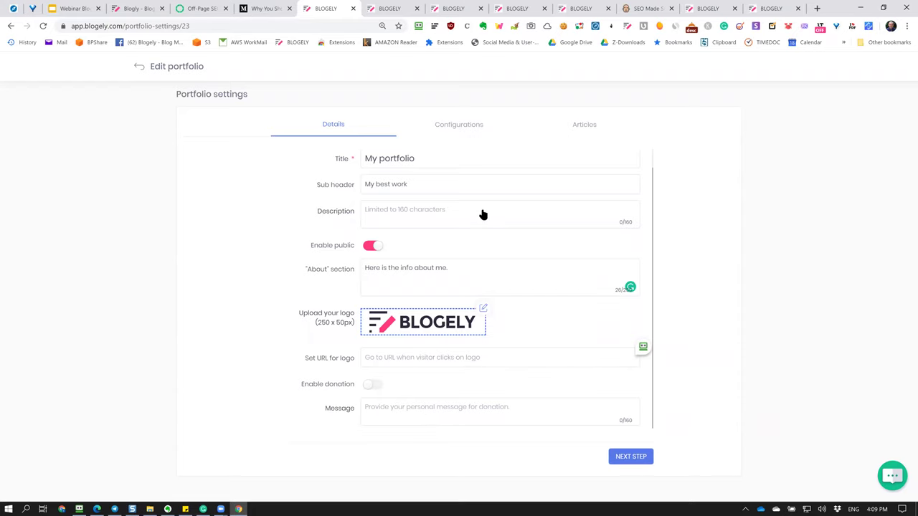
scroll(536, 408, "up", 1)
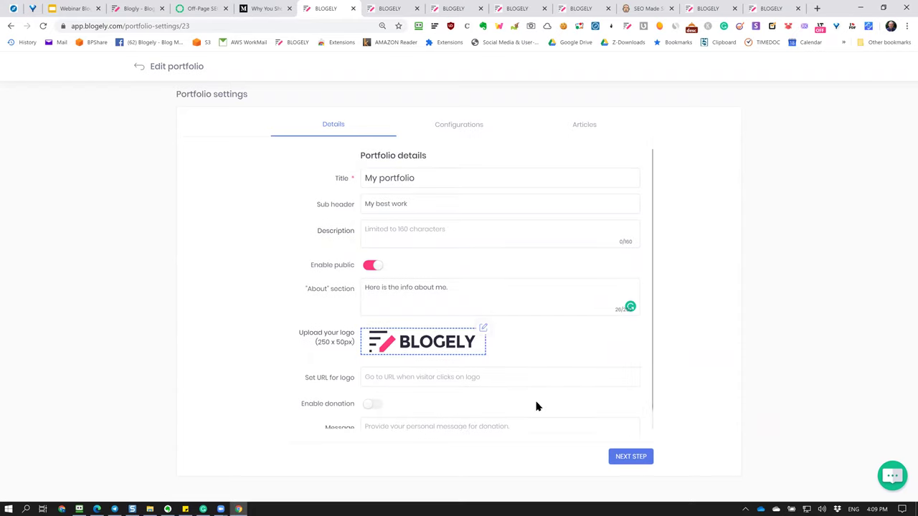
left_click(638, 460)
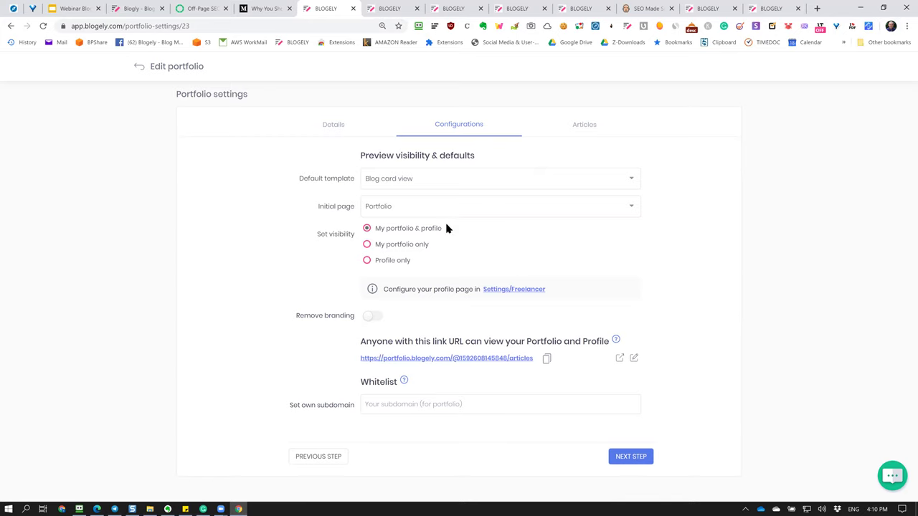
Keep Blog card view as the portfolio's default template and continue to the Articles step.
left_click(462, 179)
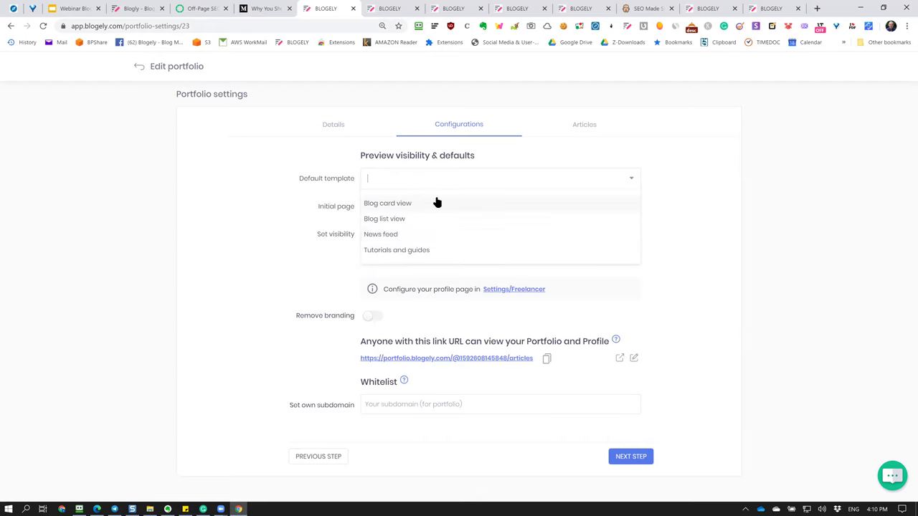
left_click(435, 205)
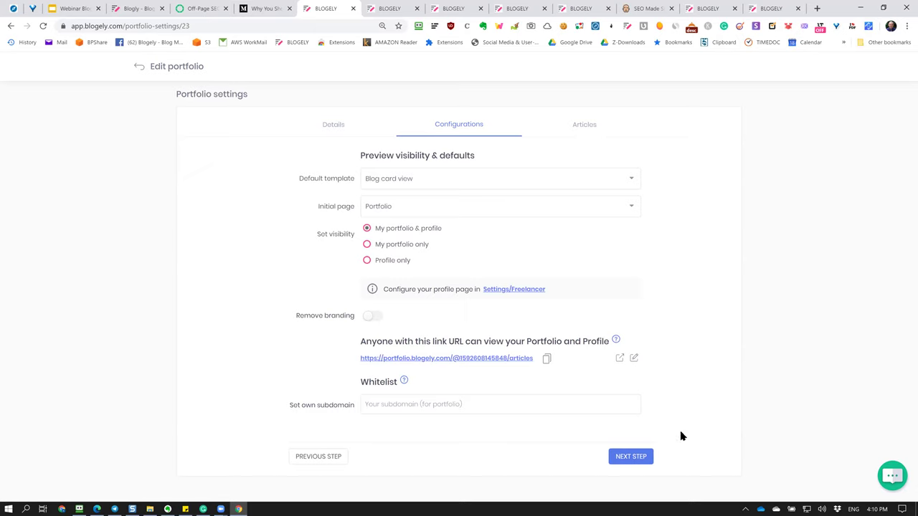
left_click(642, 456)
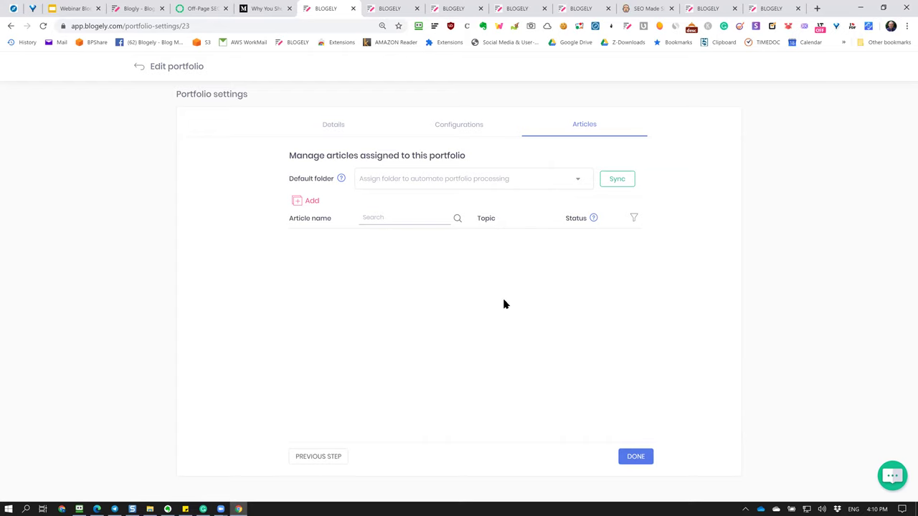
Make Blogely tutorials the default folder and add the Content Marketing Vs Content Management article.
left_click(579, 183)
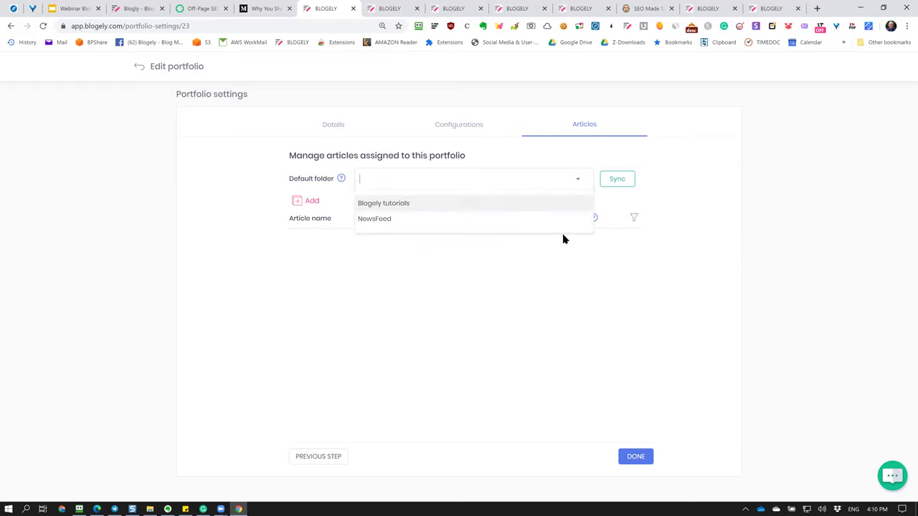
key("Return")
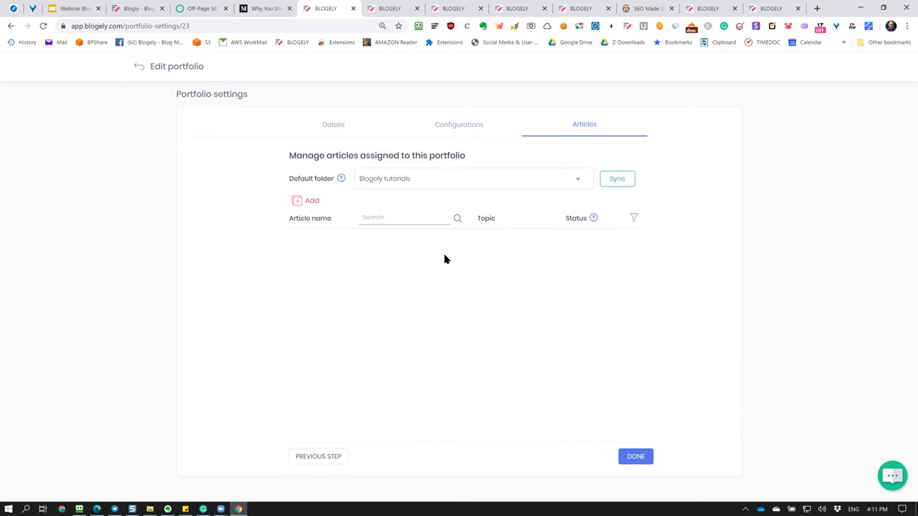
left_click(298, 207)
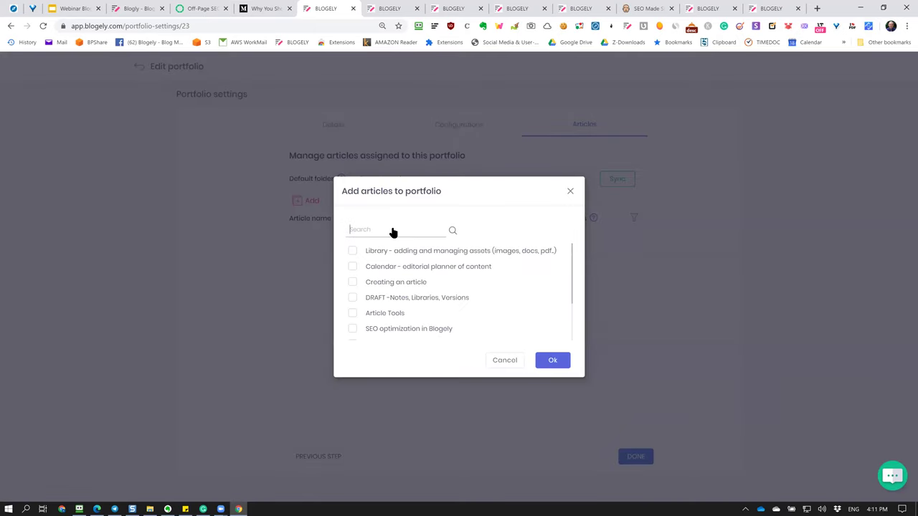
type("meas")
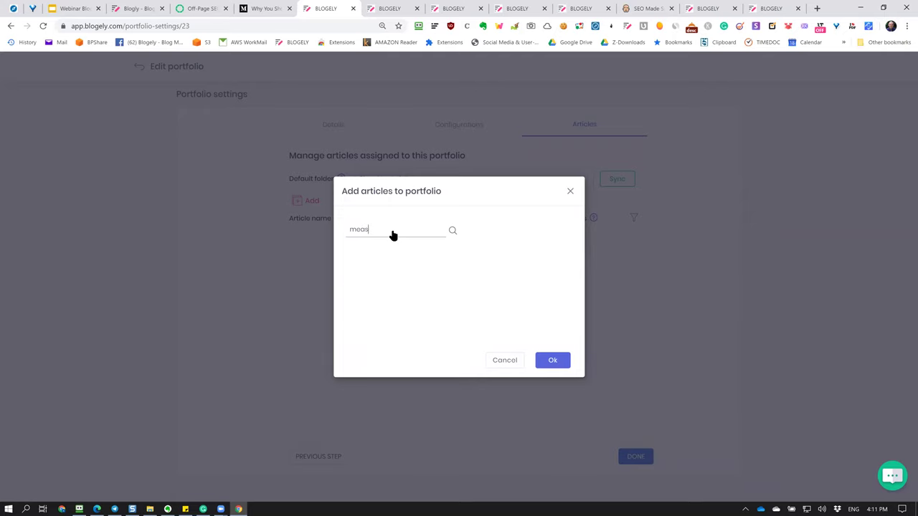
key("BackSpace")
key("BackSpace")
key("BackSpace")
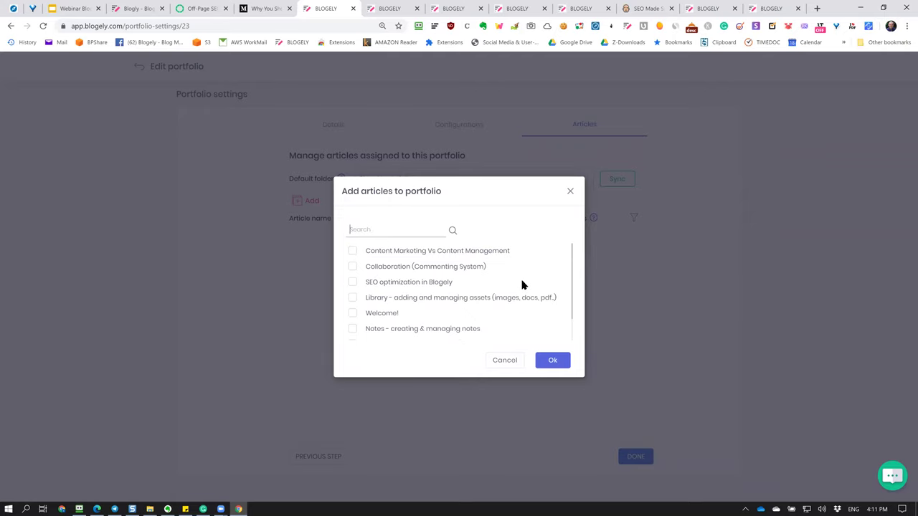
left_click(353, 251)
scroll(519, 289, "down", 1)
scroll(517, 290, "up", 1)
left_click(556, 362)
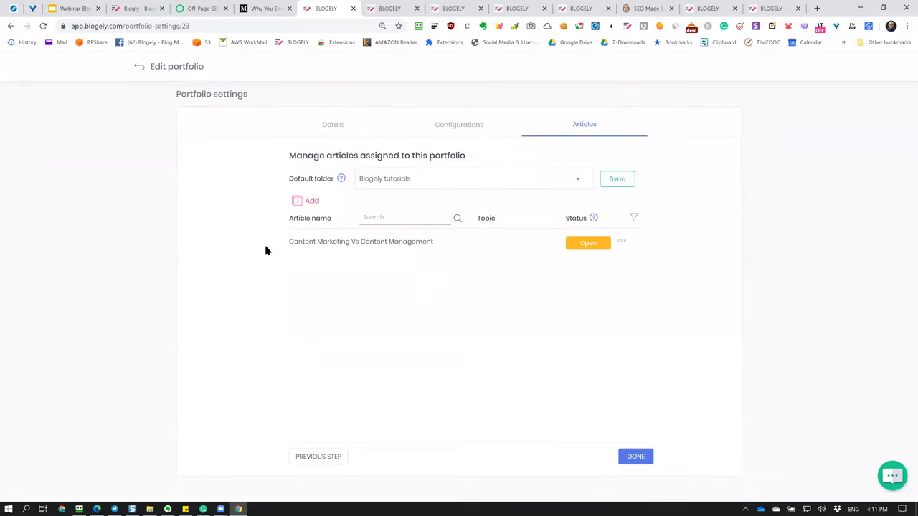
Add the Blogely Press Release (PR) Ver 3 article to the portfolio.
left_click(296, 203)
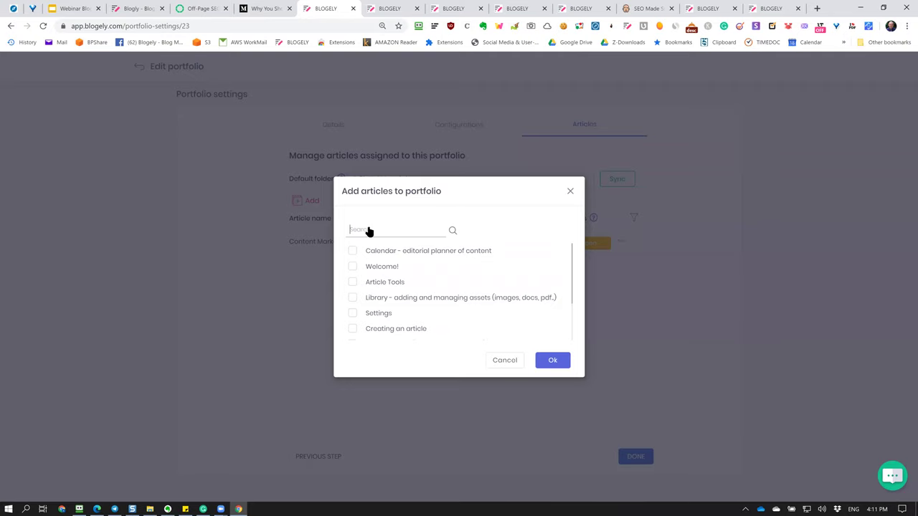
type("P")
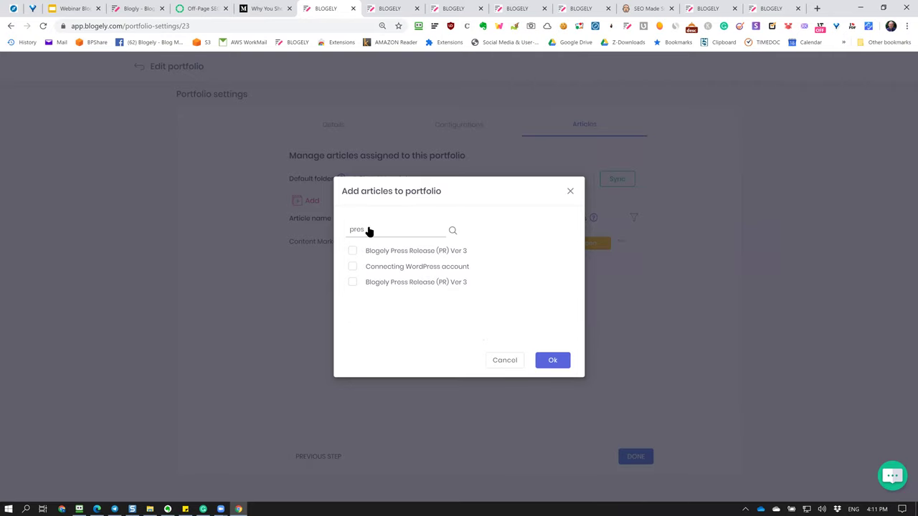
left_click(352, 250)
left_click(555, 362)
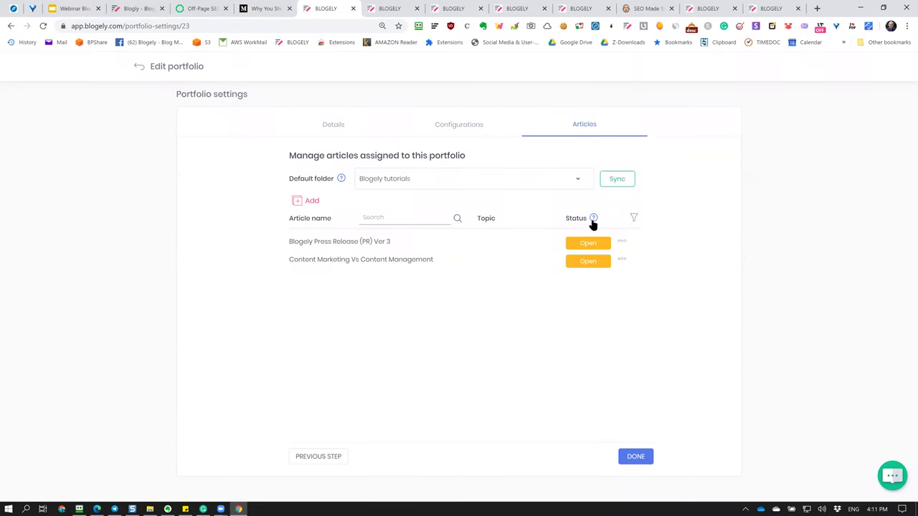
mouse_move(594, 221)
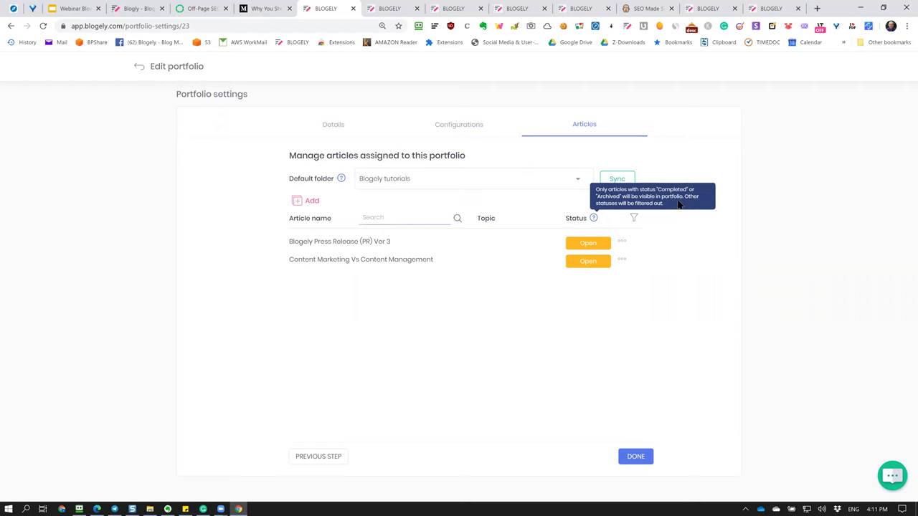
Set the press release's status to Closed in its Org details and refresh the list.
left_click(707, 266)
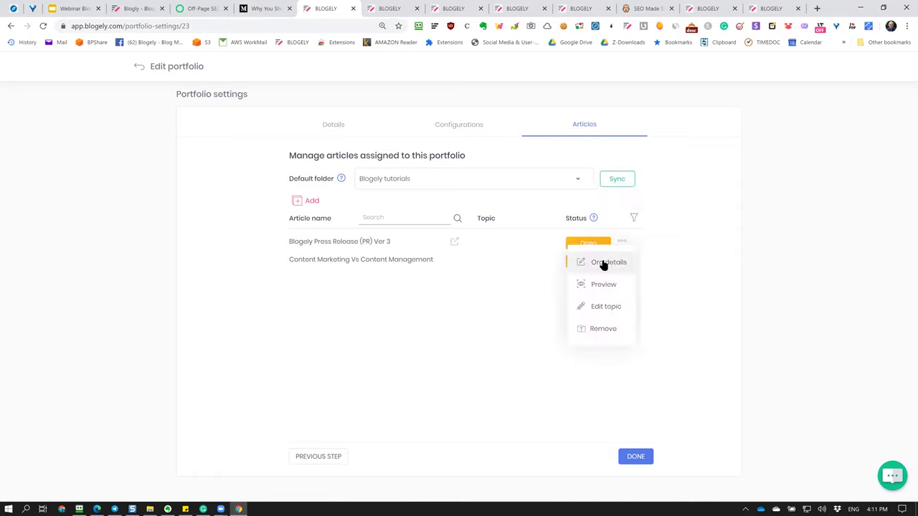
left_click(603, 264)
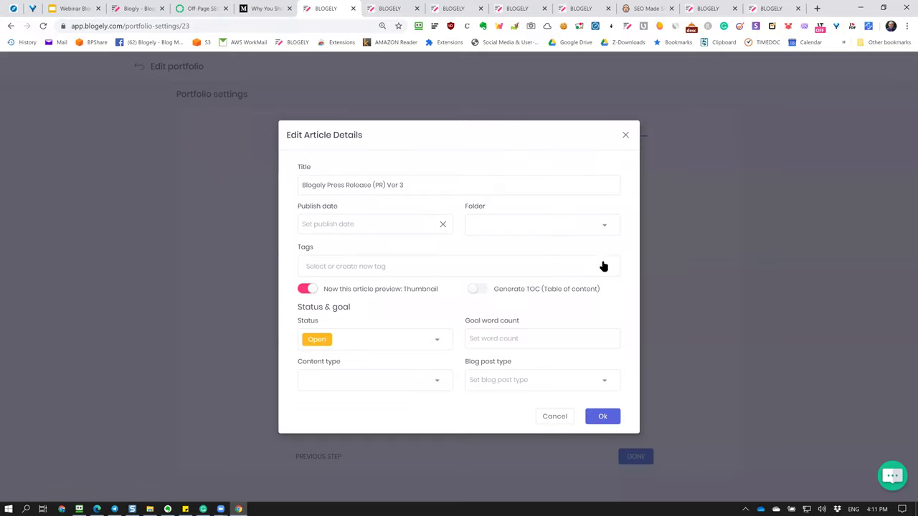
left_click(394, 338)
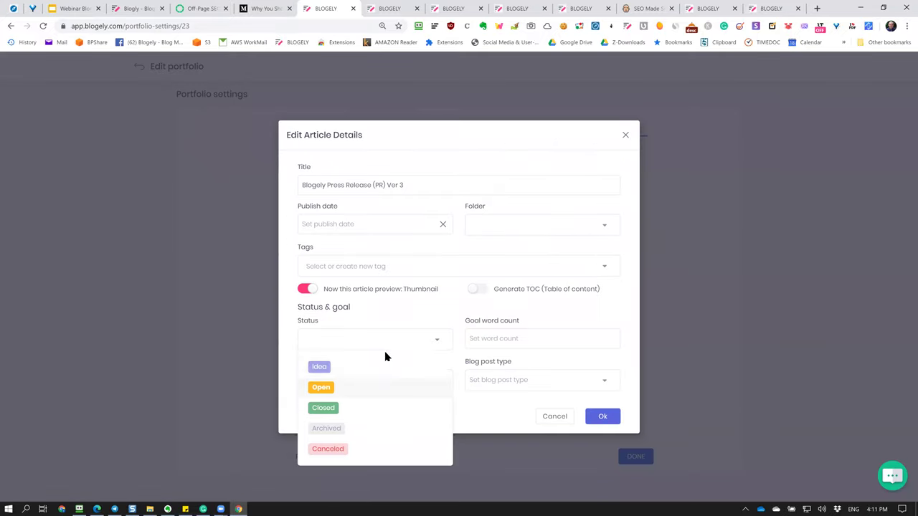
left_click(363, 412)
left_click(603, 415)
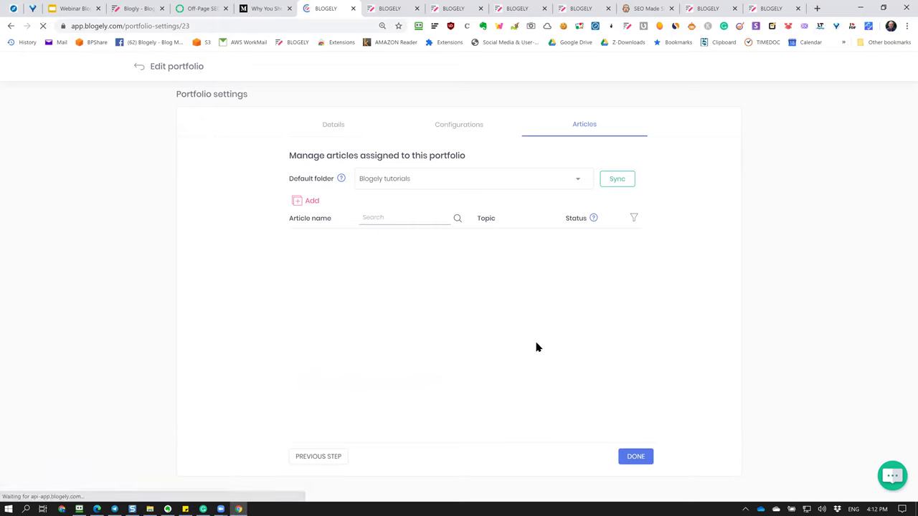
left_click(583, 125)
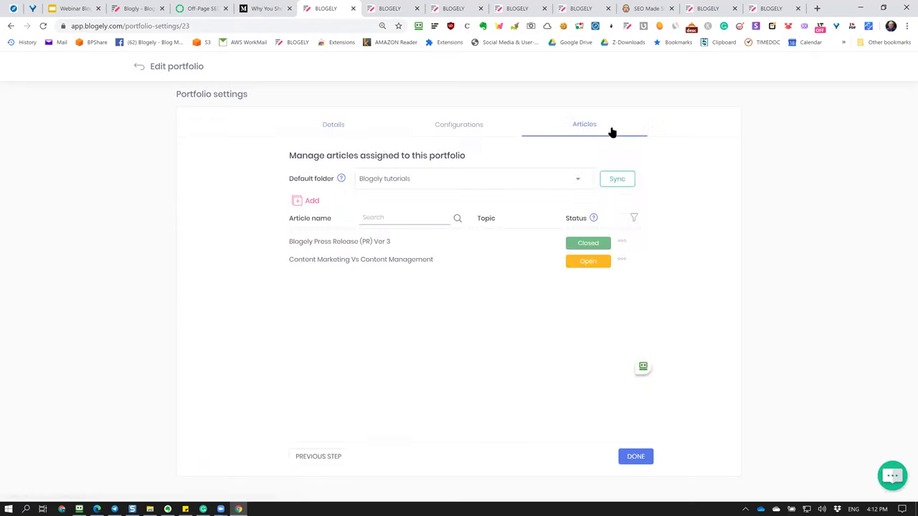
Set the content marketing article to Archived, then open the public portfolio page from Configurations.
left_click(623, 259)
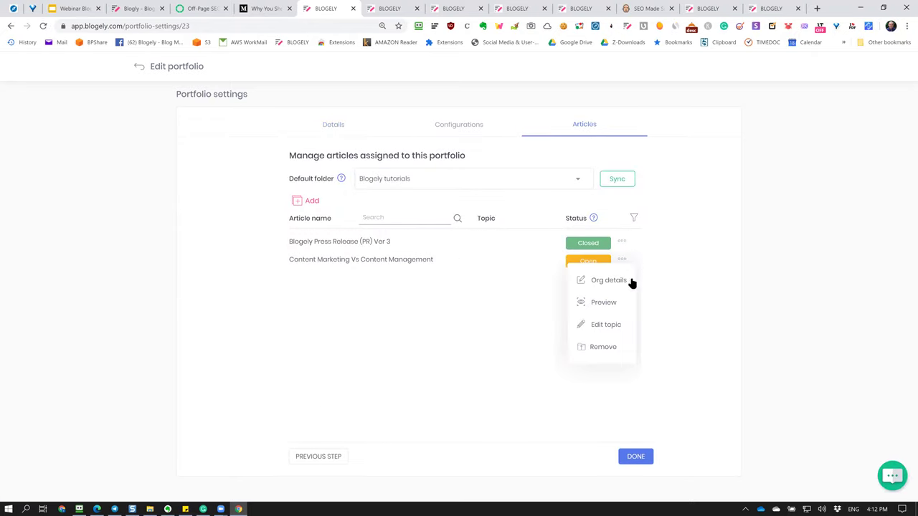
left_click(607, 279)
left_click(374, 343)
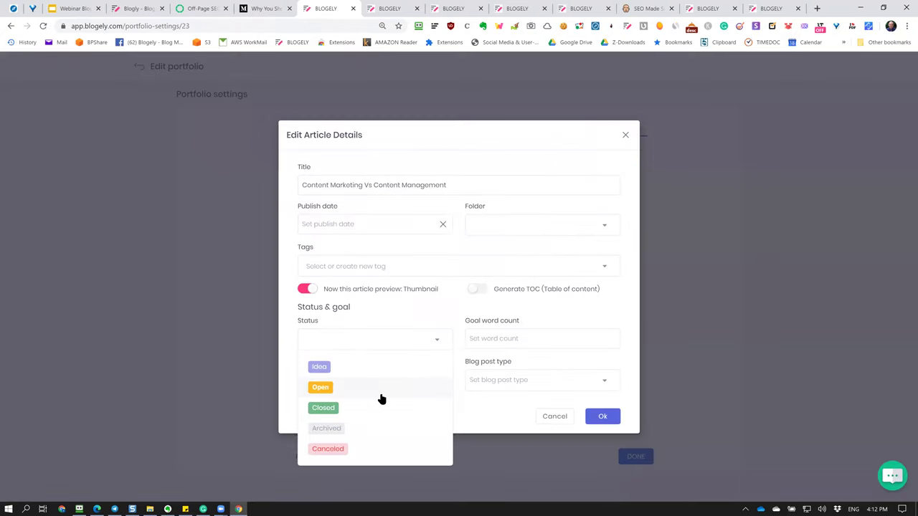
left_click(373, 430)
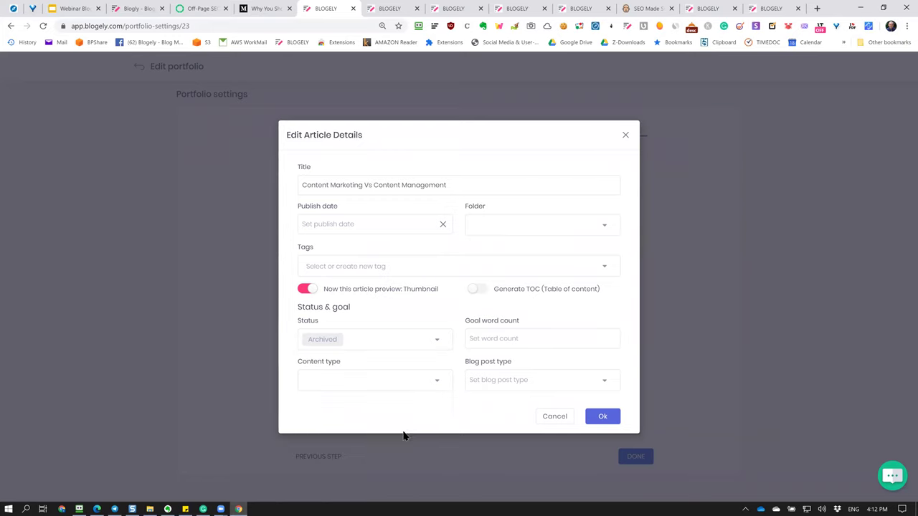
left_click(591, 419)
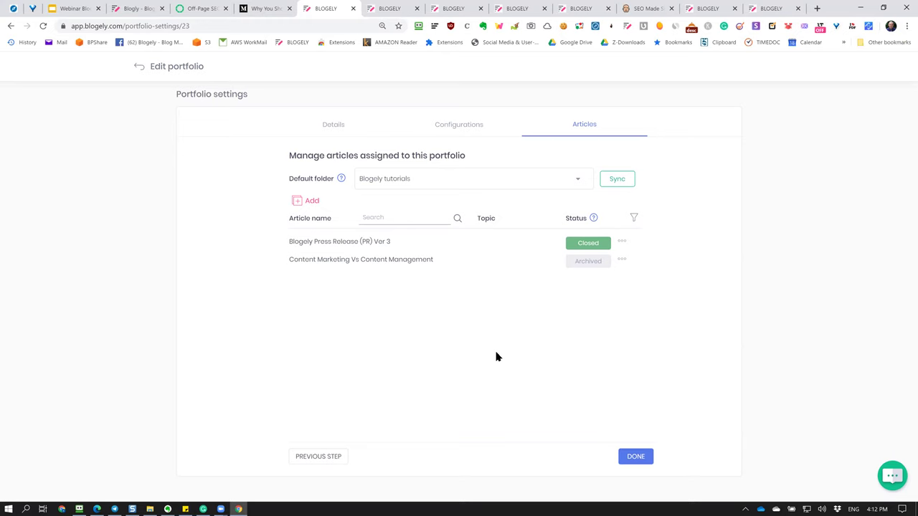
left_click(467, 125)
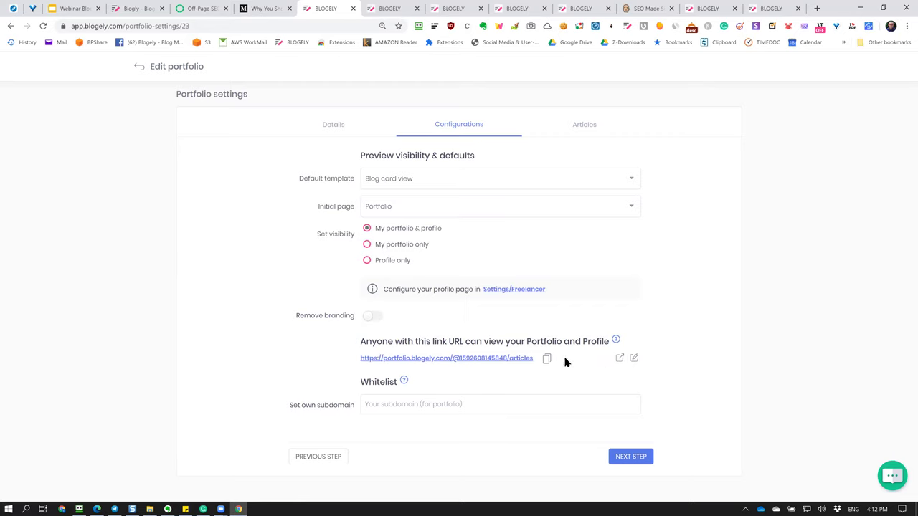
left_click(620, 360)
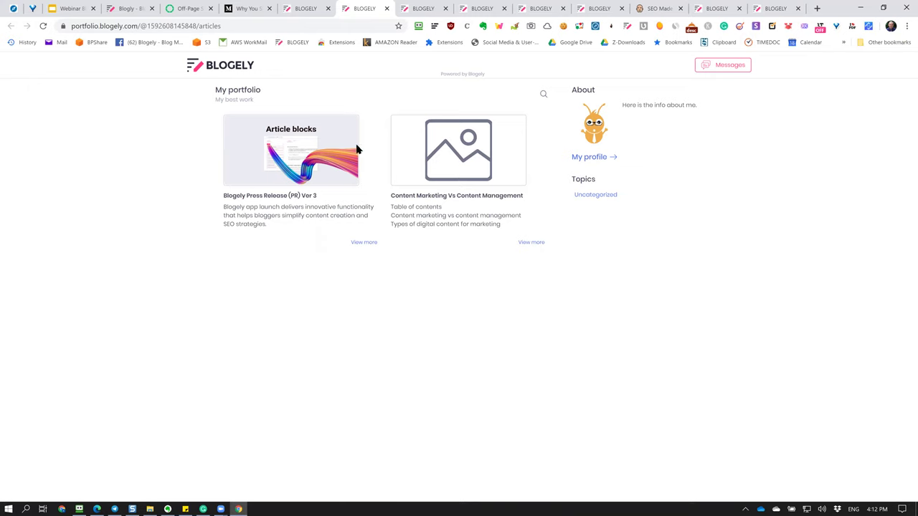
Read the Blogely Press Release (PR) Ver 3 article and return to the portfolio overview.
left_click(295, 133)
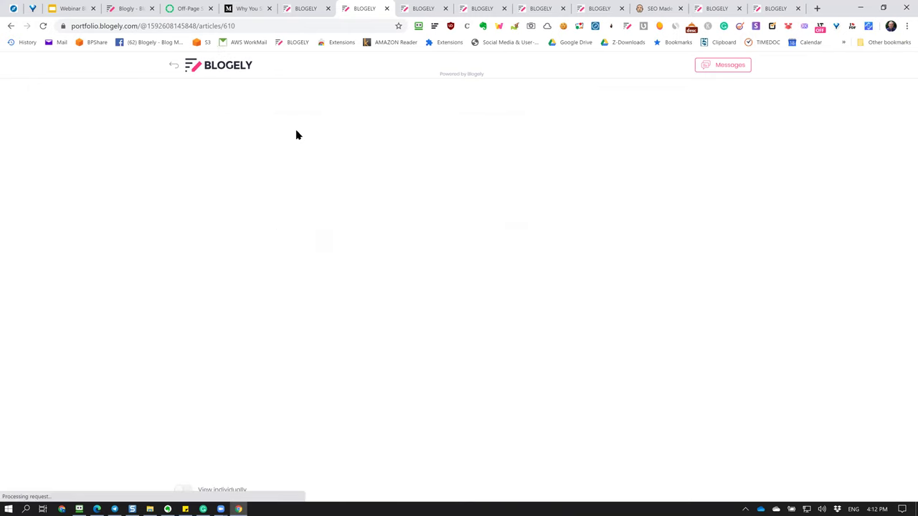
scroll(566, 208, "down", 3)
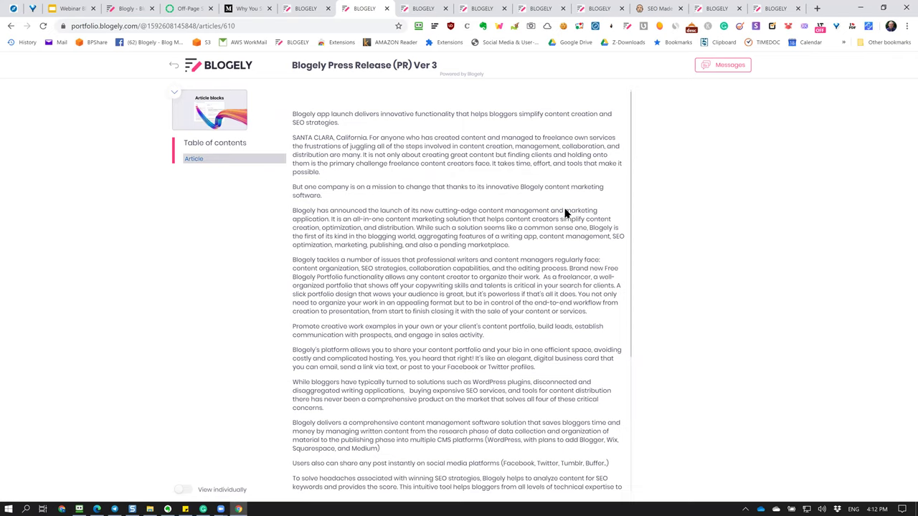
scroll(461, 65, "up", 3)
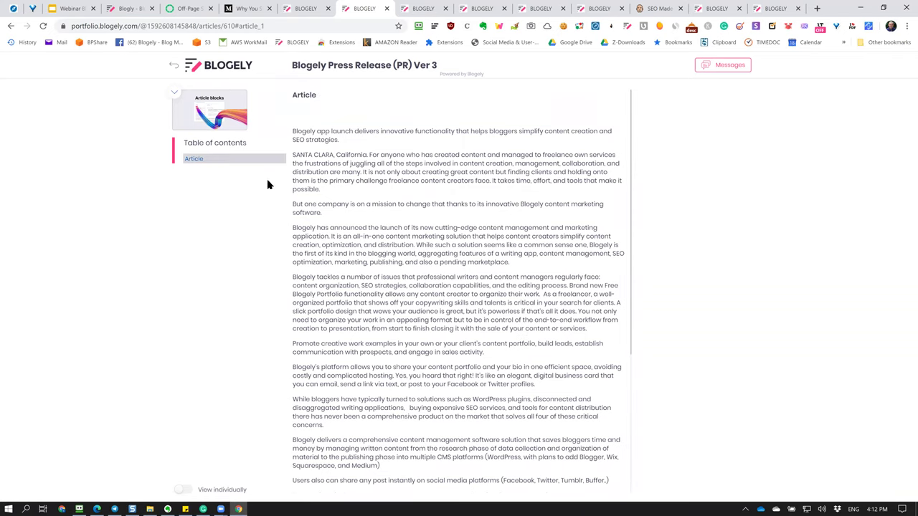
left_click(177, 67)
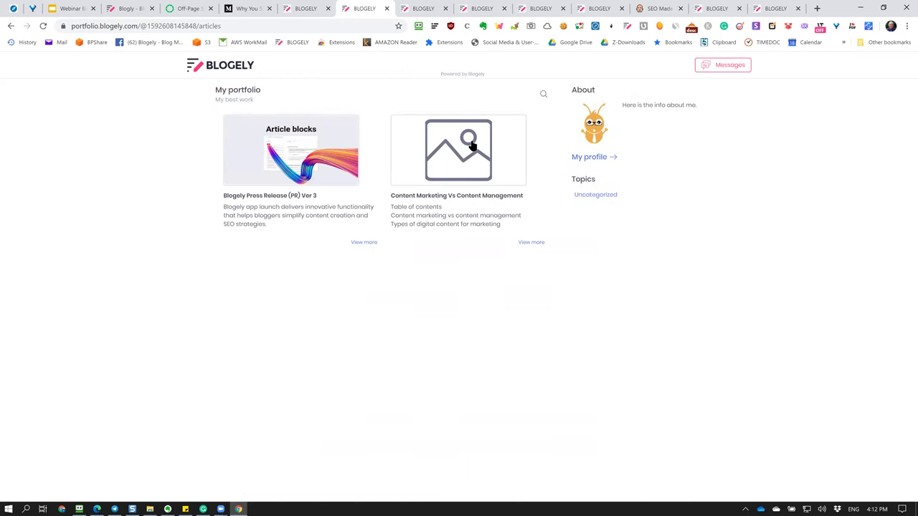
Read through the Content Marketing Vs Content Management article and switch to section-by-section view.
left_click(471, 146)
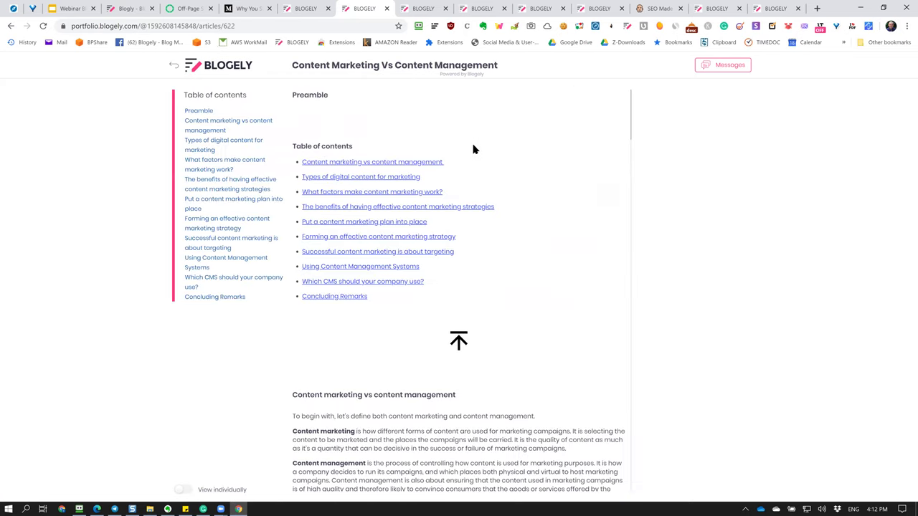
scroll(474, 149, "down", 12)
scroll(473, 149, "up", 7)
scroll(473, 149, "down", 3)
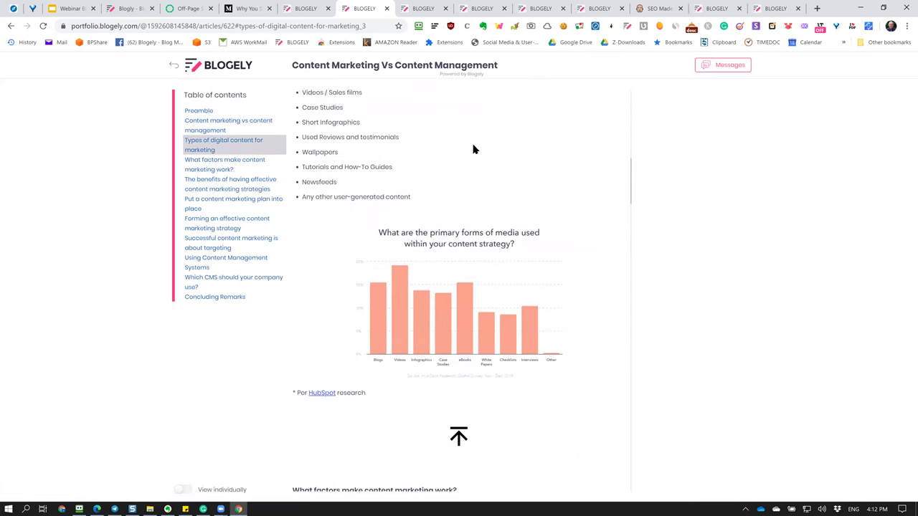
scroll(473, 149, "down", 10)
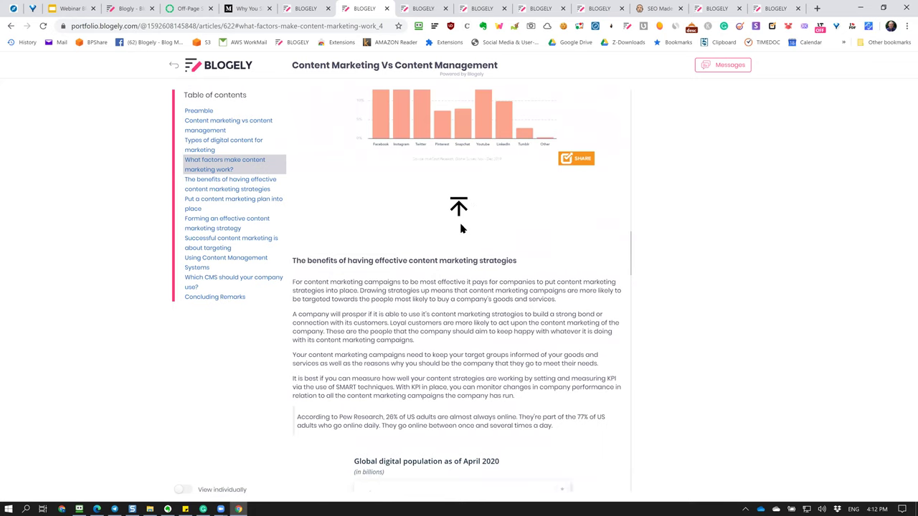
scroll(461, 228, "down", 15)
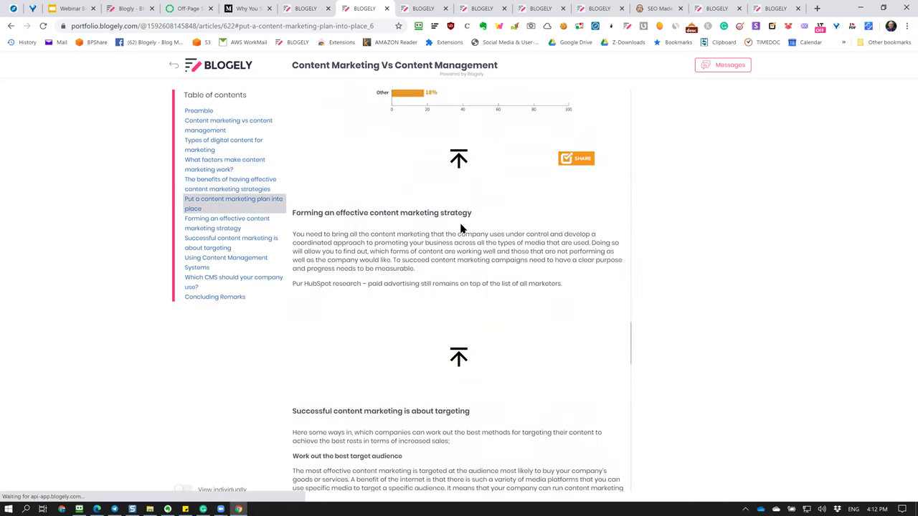
scroll(538, 294, "down", 8)
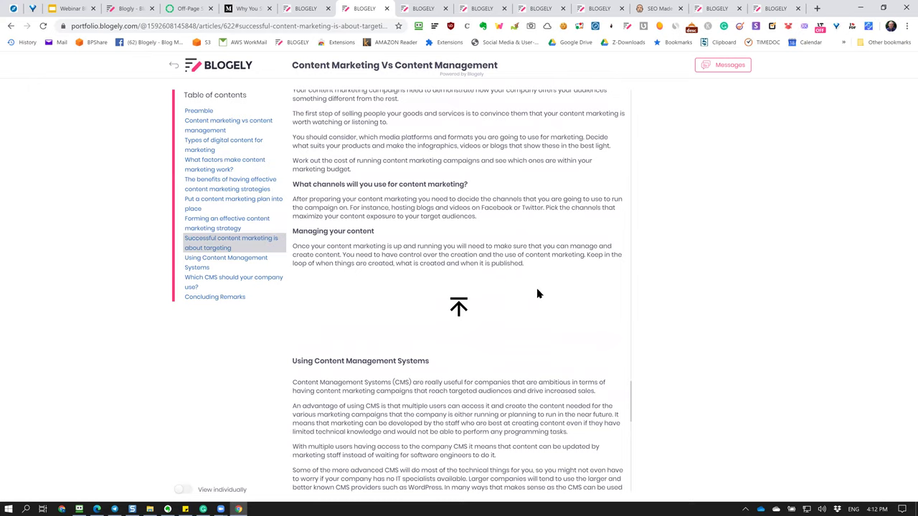
scroll(536, 310, "down", 3)
scroll(492, 307, "down", 5)
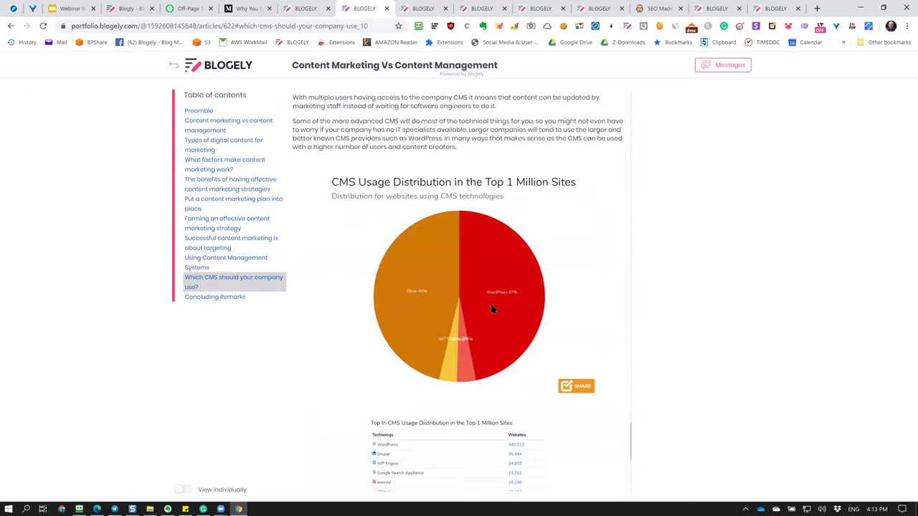
scroll(535, 302, "up", 1)
scroll(516, 296, "down", 5)
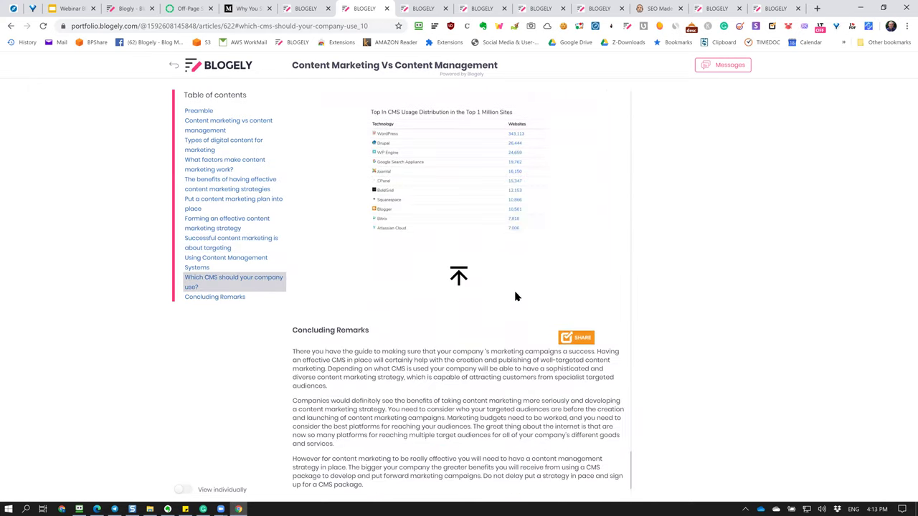
left_click(183, 490)
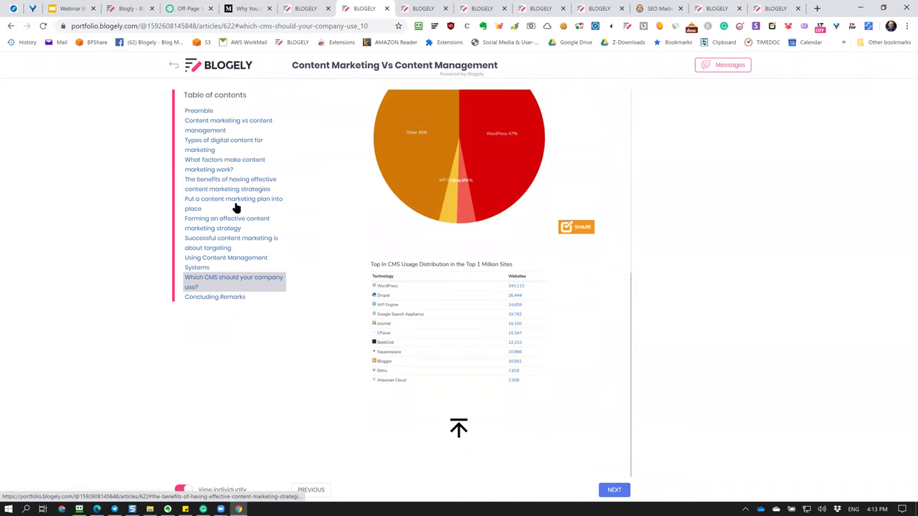
Jump between the article's table-of-contents sections, then return to the My portfolio articles list.
left_click(210, 190)
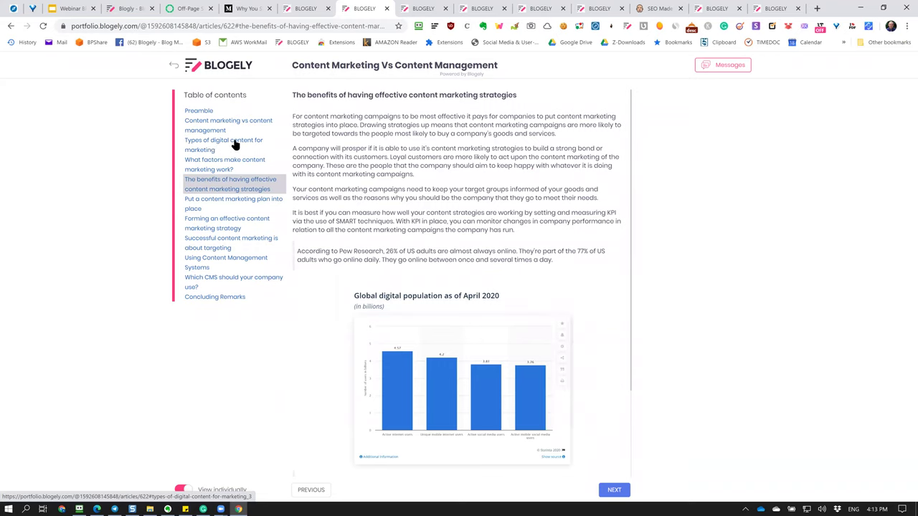
left_click(181, 489)
left_click(199, 172)
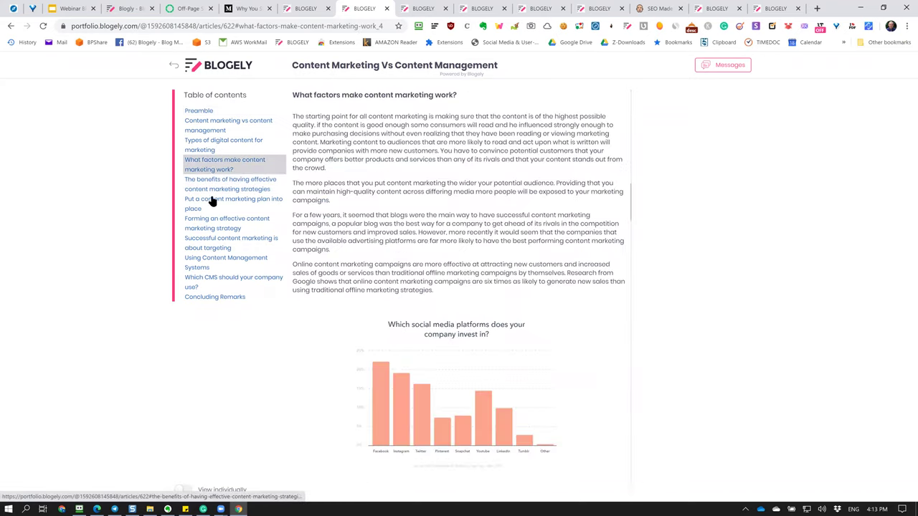
left_click(211, 200)
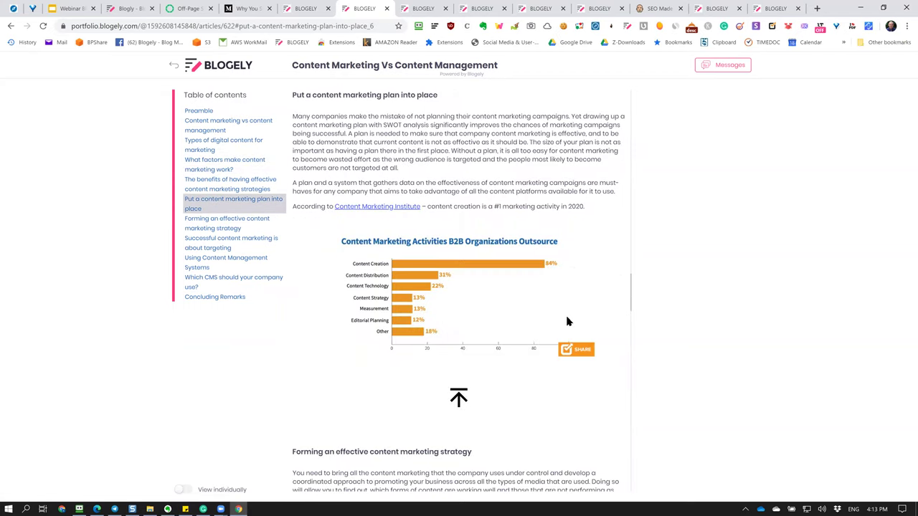
scroll(567, 319, "down", 5)
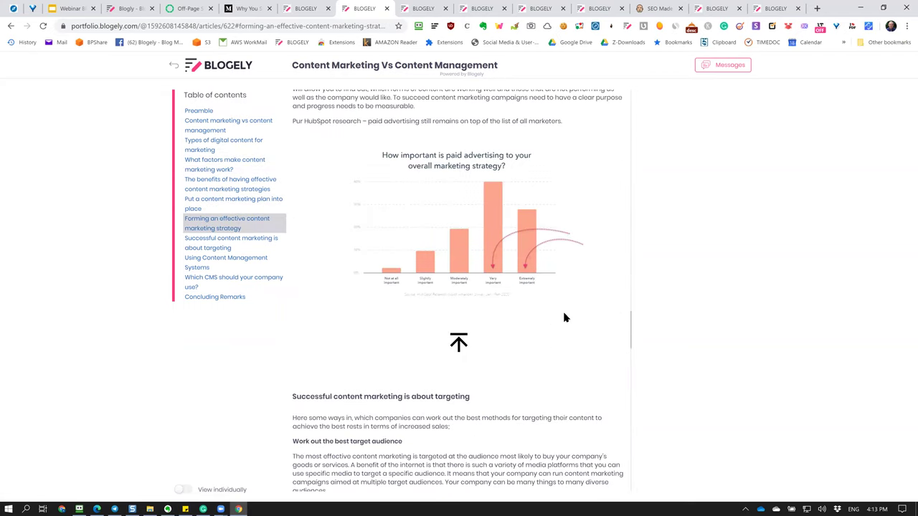
scroll(538, 342, "down", 15)
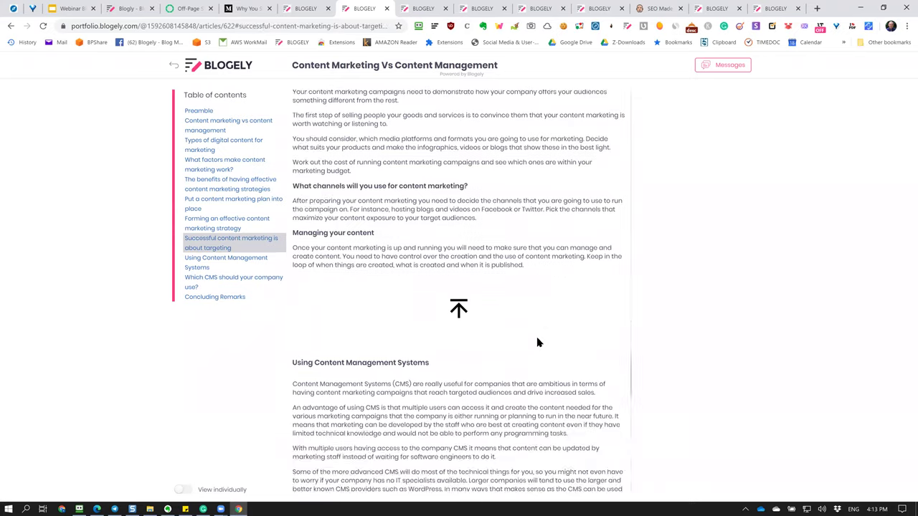
scroll(411, 303, "up", 12)
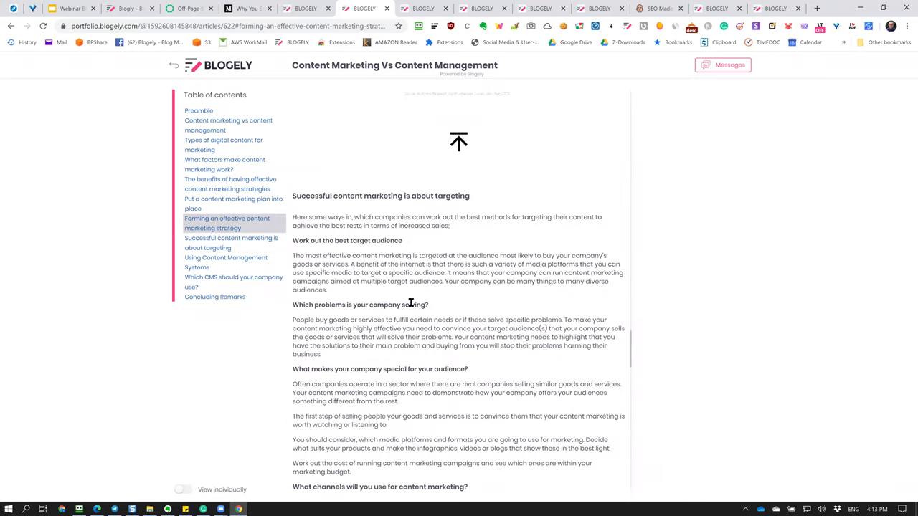
left_click(173, 64)
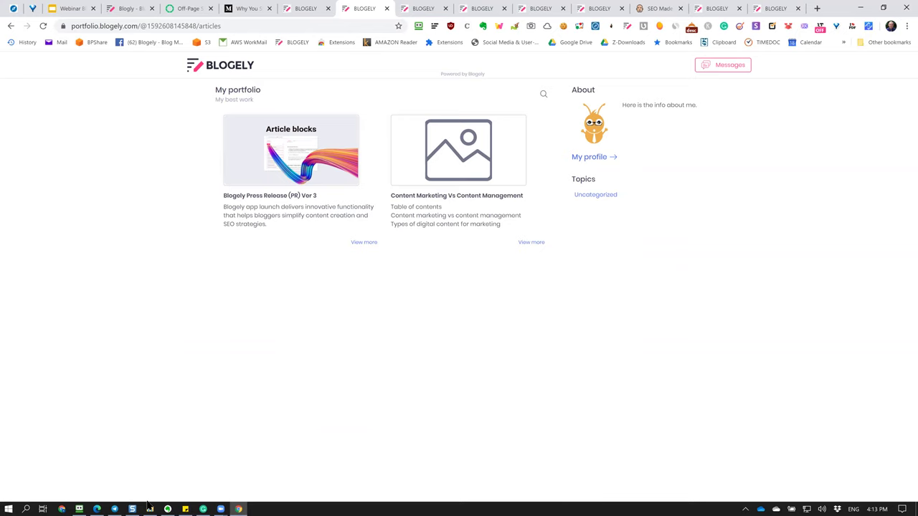
Go from the Content Marketing article to the blogely.com homepage, reload it, and open LOGIN.
left_click(97, 509)
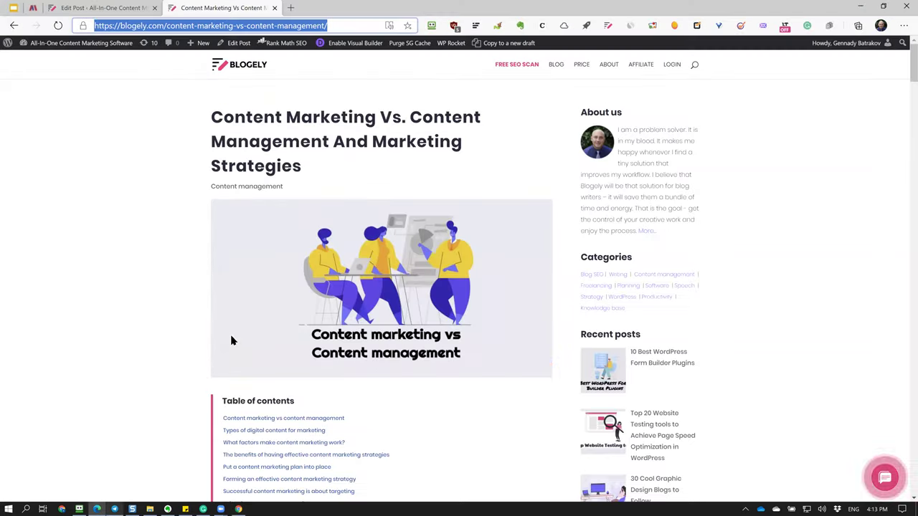
left_click(99, 162)
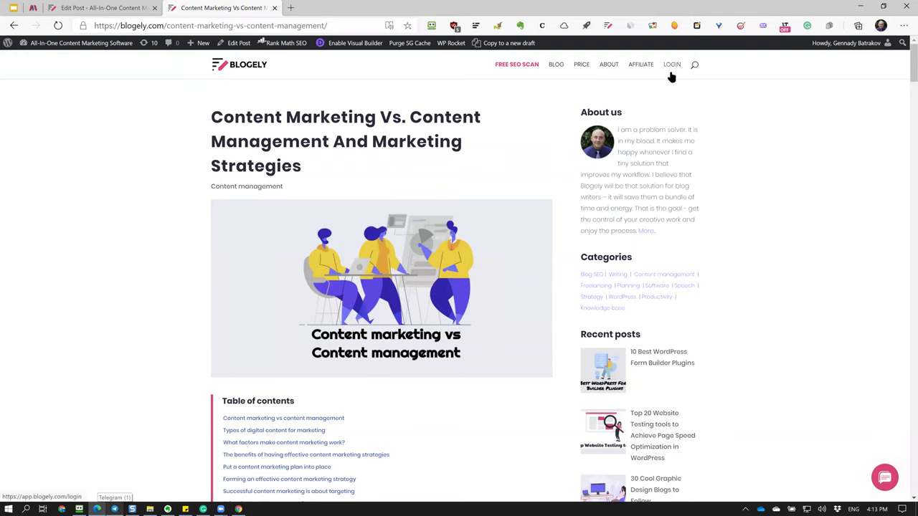
left_click(230, 68)
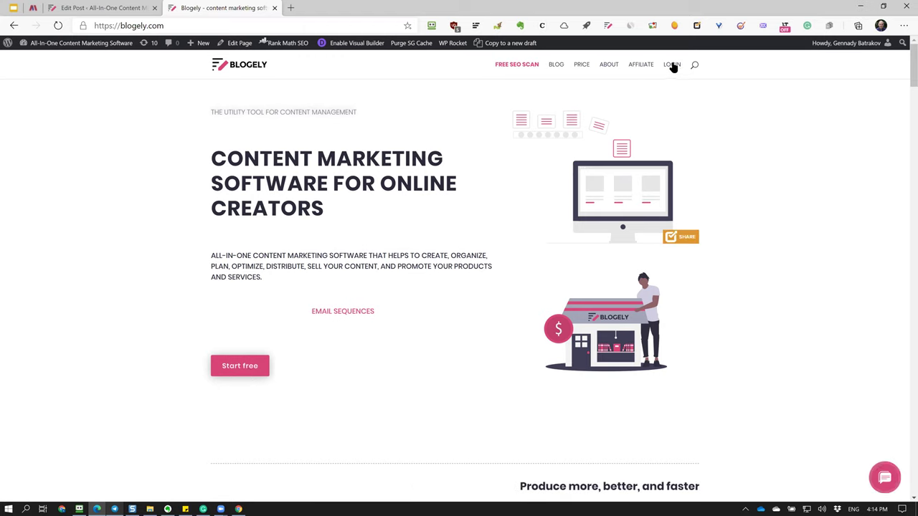
key("F5")
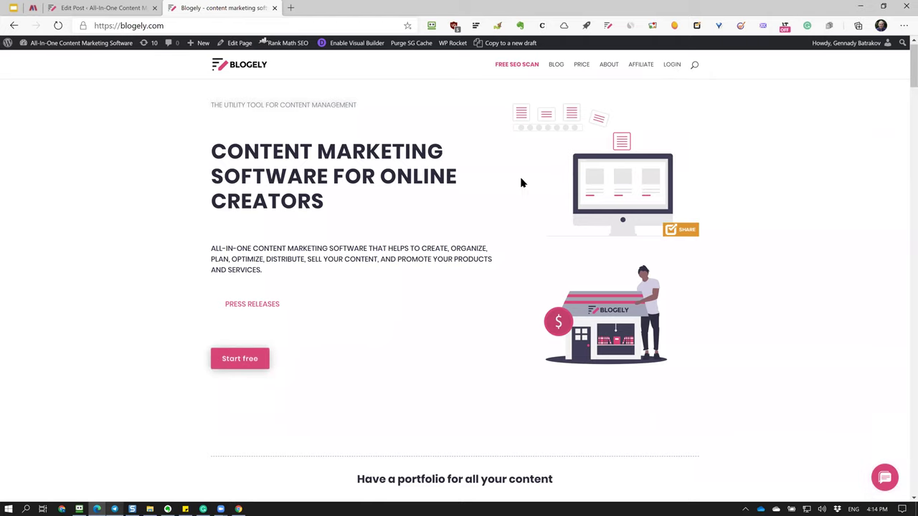
left_click(670, 67)
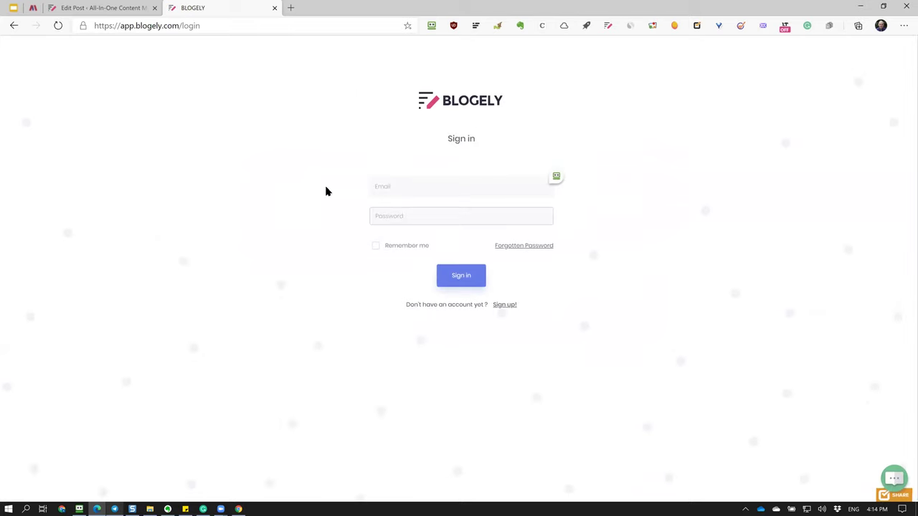
left_click(504, 305)
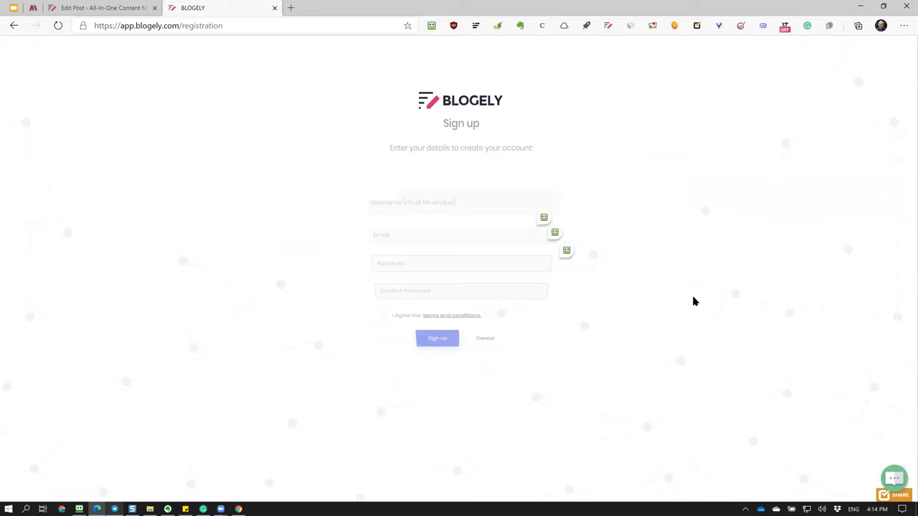
left_click(393, 206)
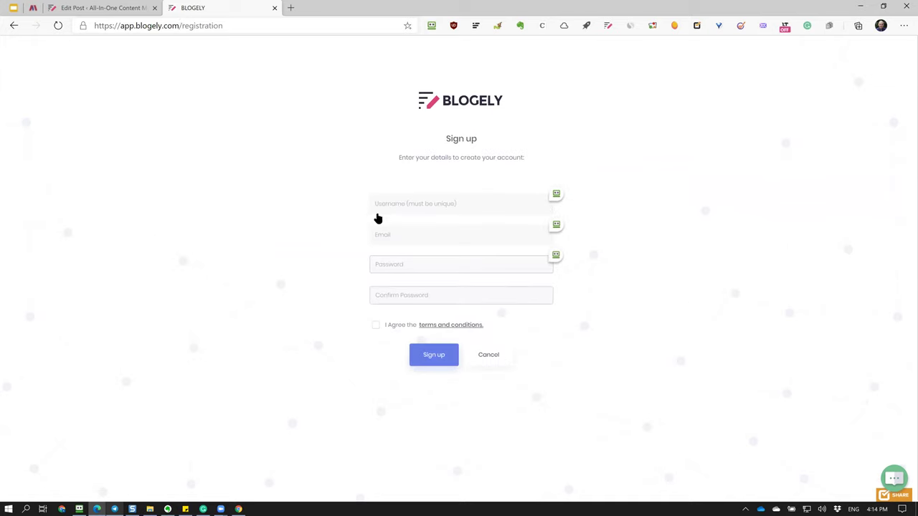
left_click_drag(391, 204, 346, 208)
key("BackSpace")
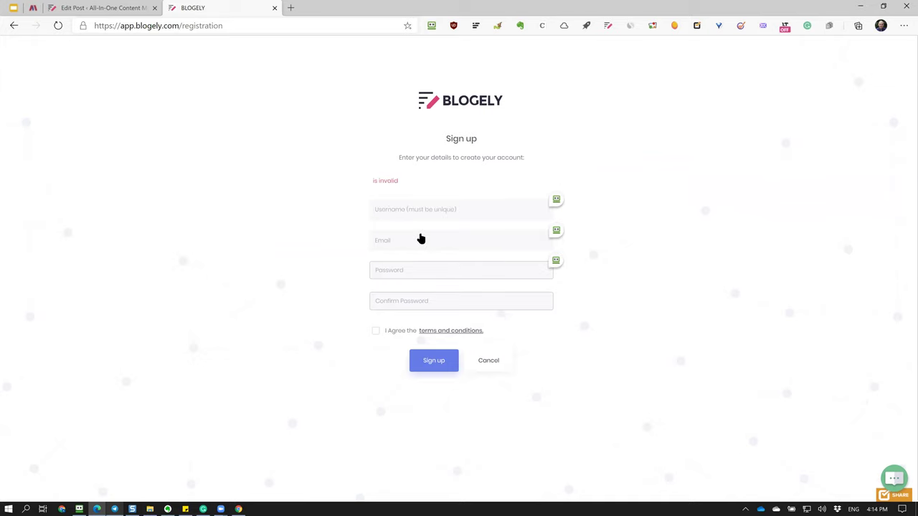
left_click(459, 300)
left_click(506, 362)
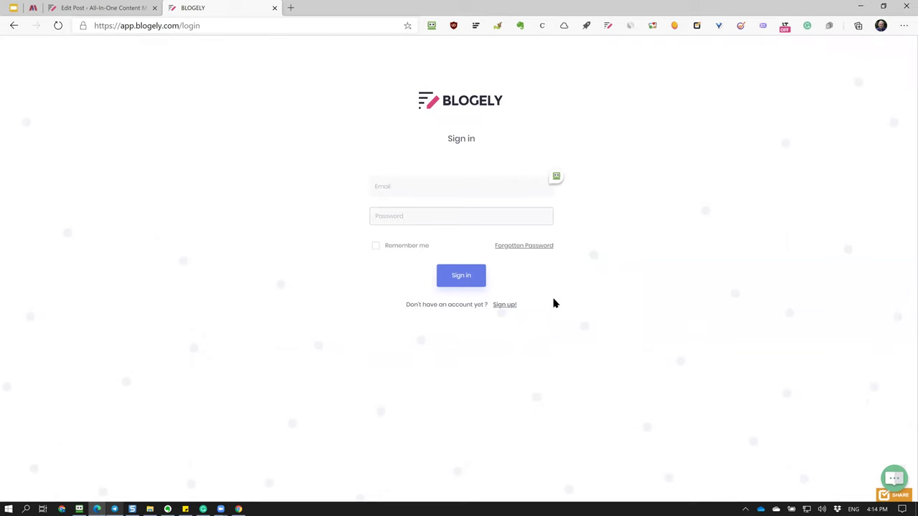
key("ctrl+shift+Tab")
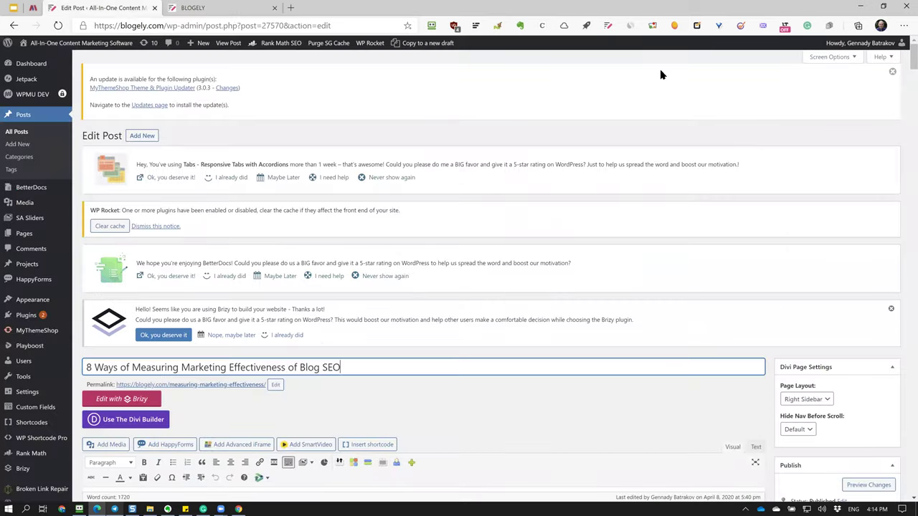
Navigate back from the Blogely sign-in page to the previous page.
left_click(233, 13)
left_click(14, 25)
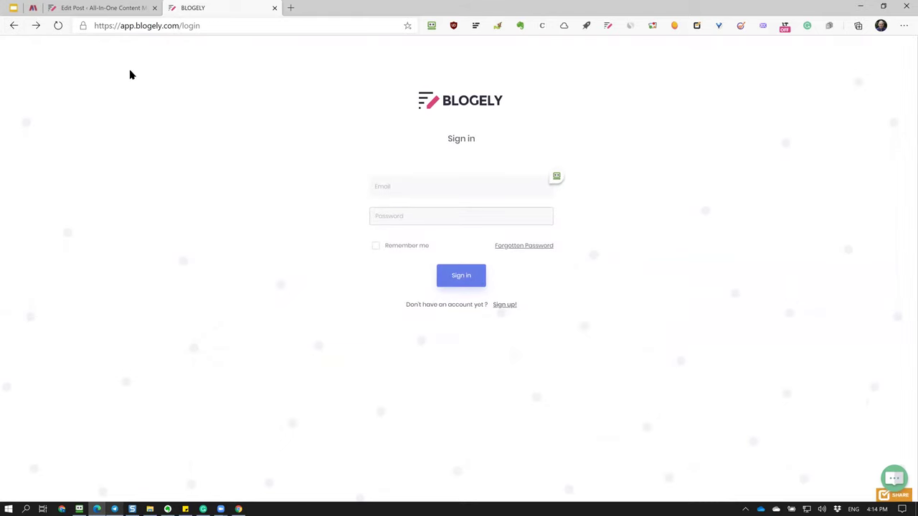
left_click(13, 27)
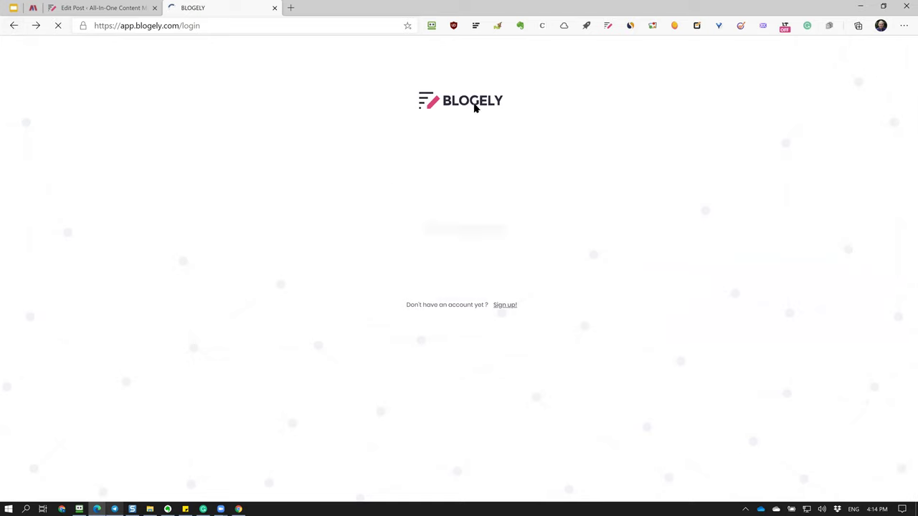
Open blogely.com's wp-admin via the address bar, then remove 'wp-admin/' to load the homepage.
left_click(136, 30)
type("bie")
key("BackSpace")
key("BackSpace")
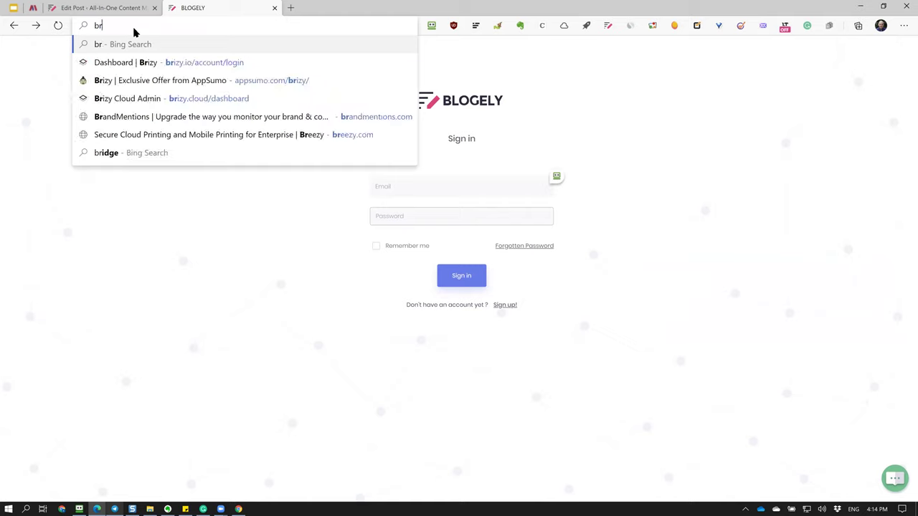
type("logely.com/wp-admin/")
key("Return")
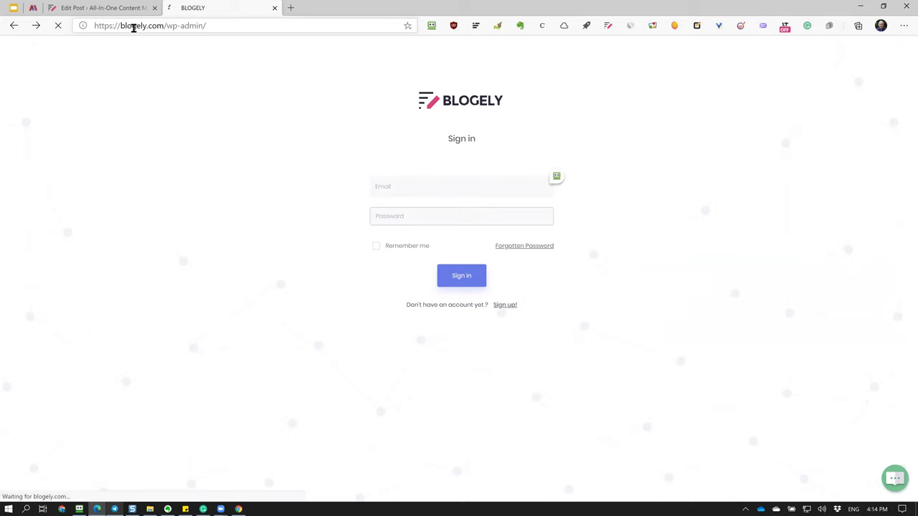
left_click_drag(167, 26, 252, 27)
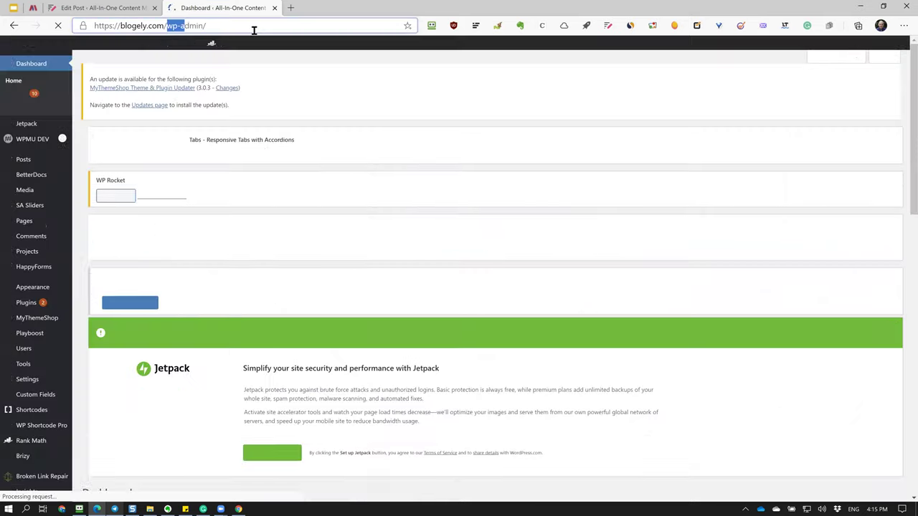
key("BackSpace")
key("Return")
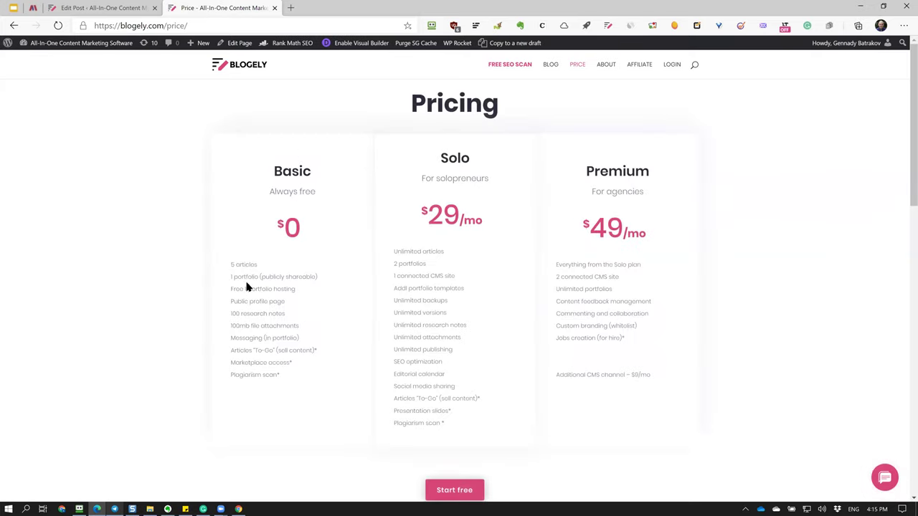
left_click_drag(232, 265, 317, 276)
left_click(228, 219)
left_click(230, 205)
left_click_drag(235, 287, 297, 293)
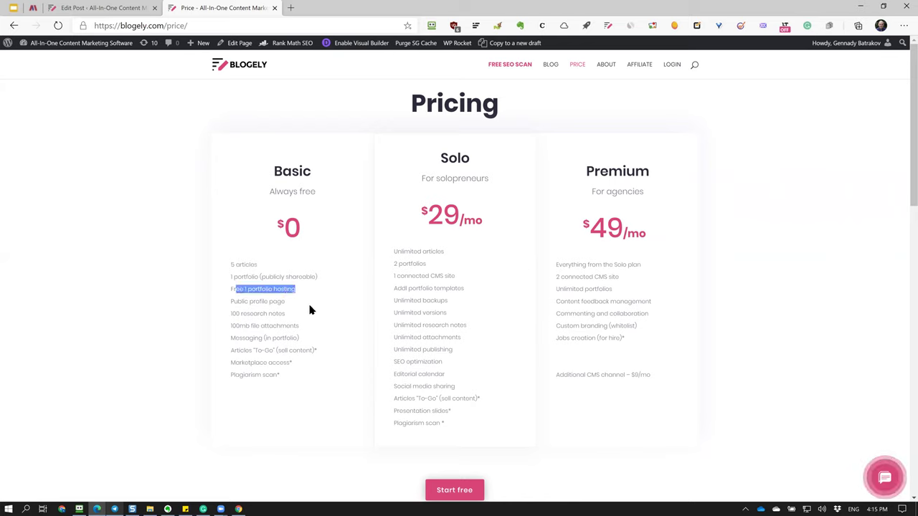
left_click(310, 310)
left_click_drag(226, 301, 299, 306)
left_click(321, 306)
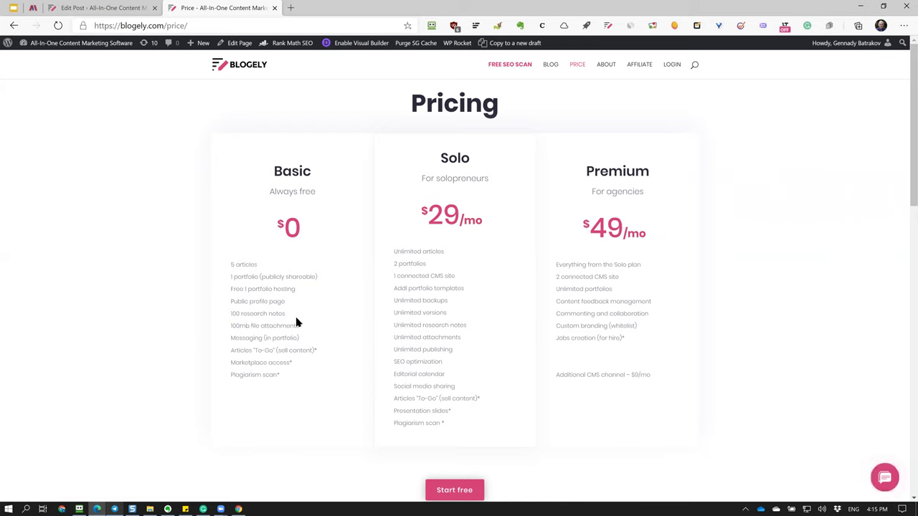
left_click_drag(298, 326, 232, 324)
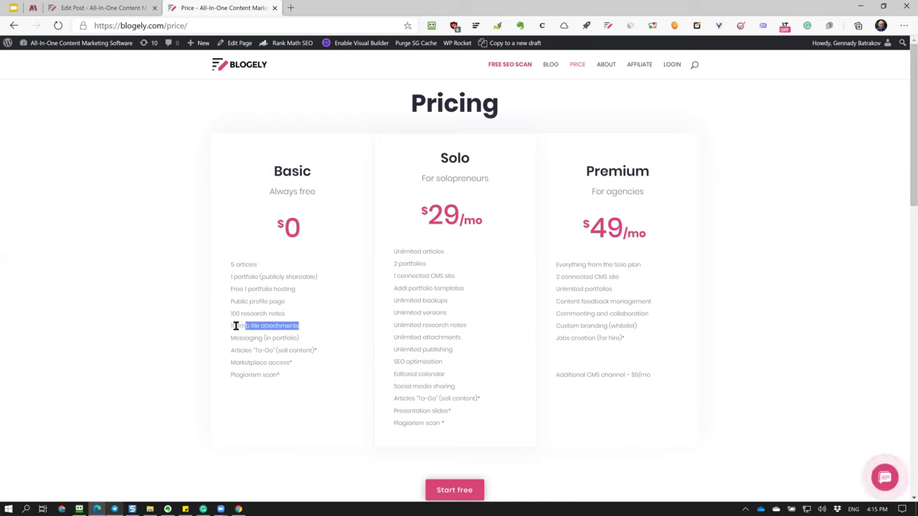
left_click(291, 404)
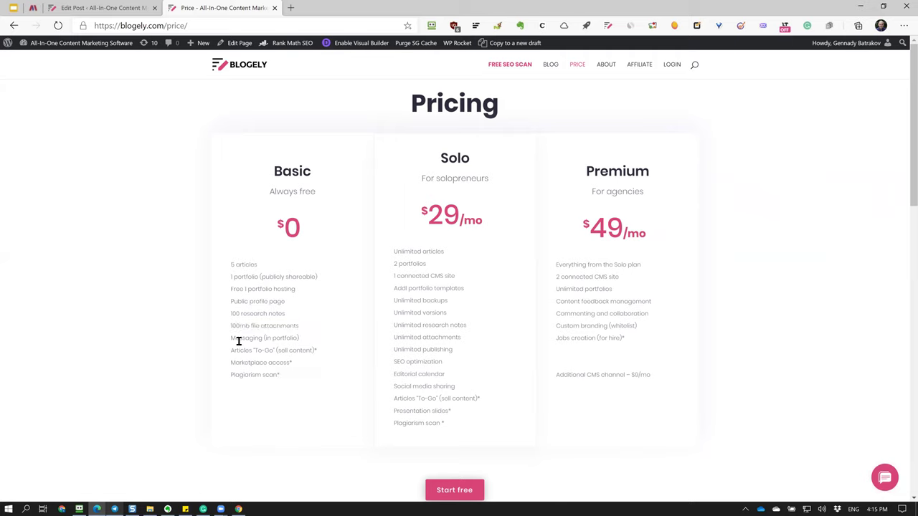
left_click_drag(232, 336, 312, 347)
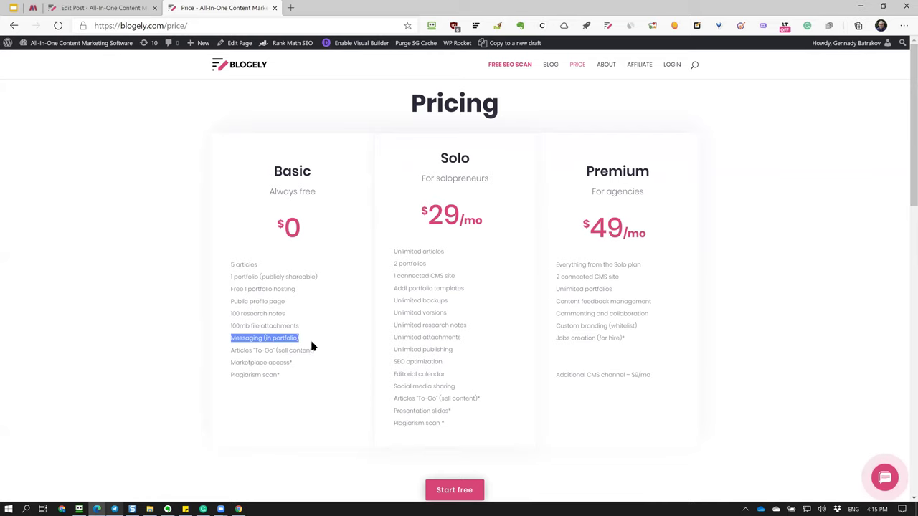
left_click(334, 319)
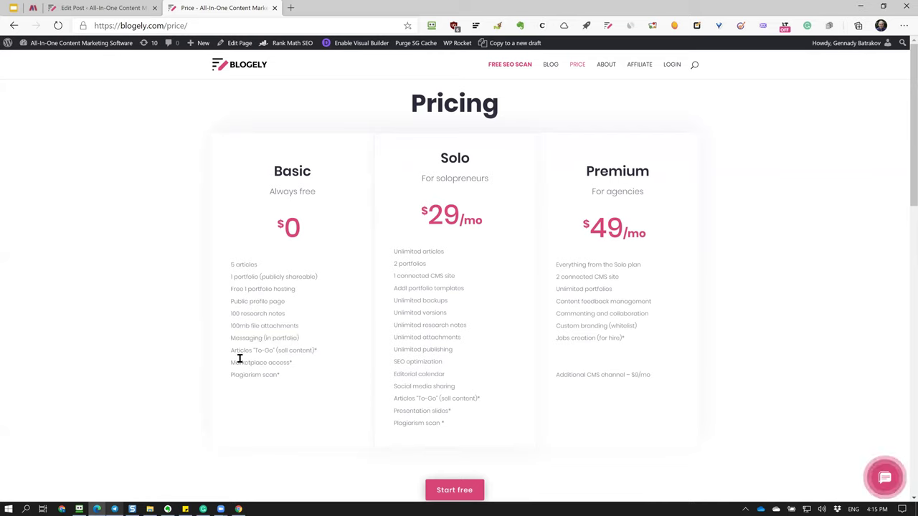
left_click_drag(230, 350, 321, 353)
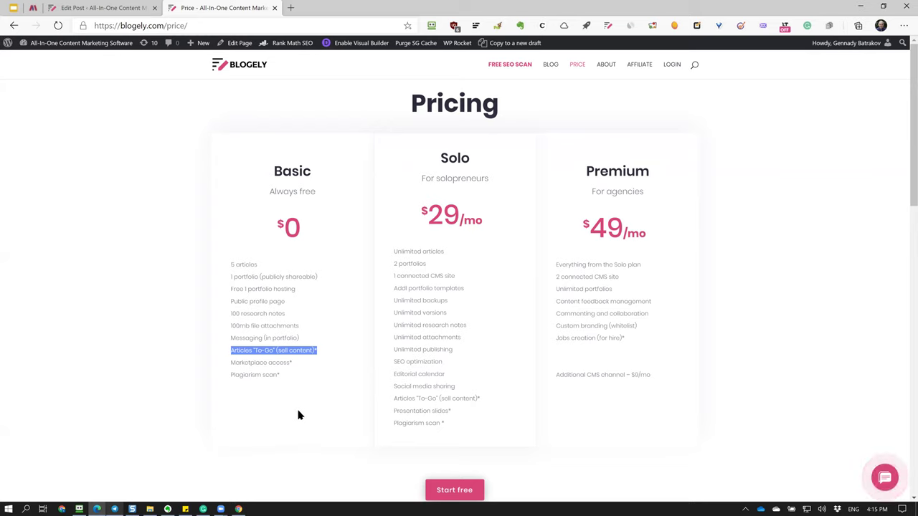
left_click(297, 406)
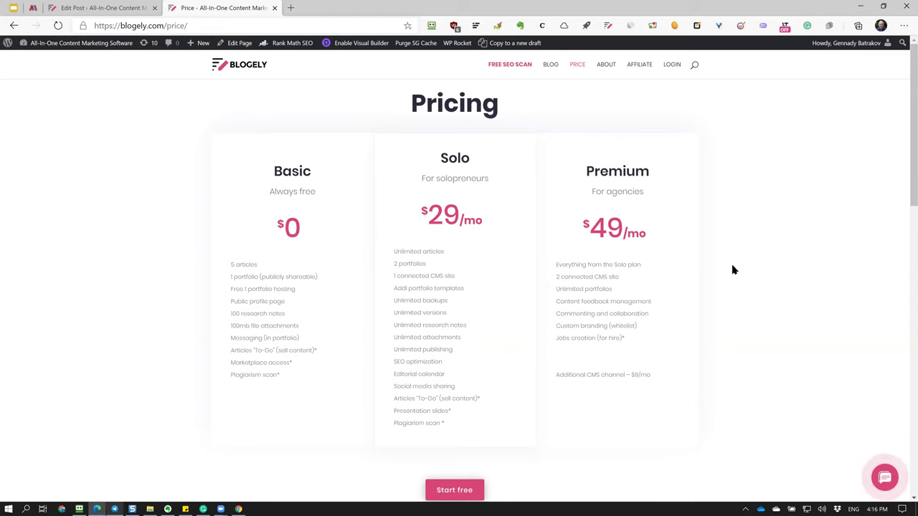
scroll(733, 269, "down", 2)
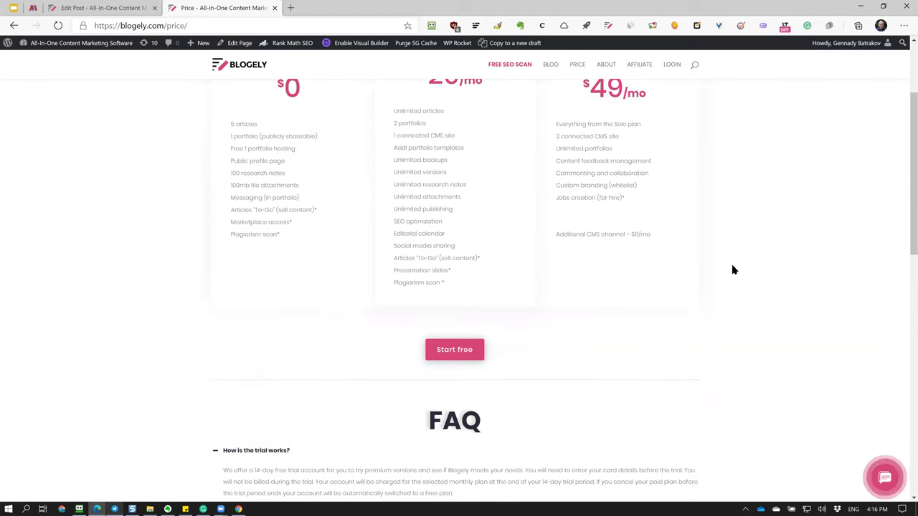
scroll(733, 269, "up", 2)
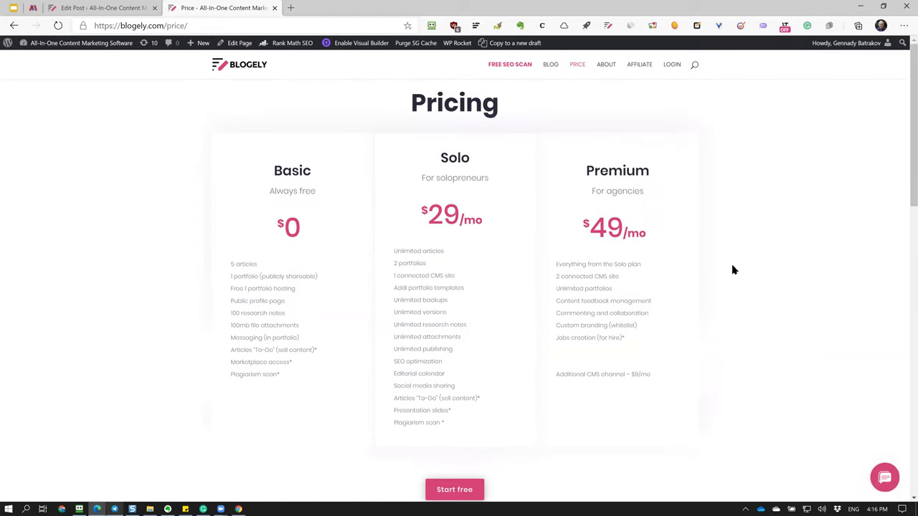